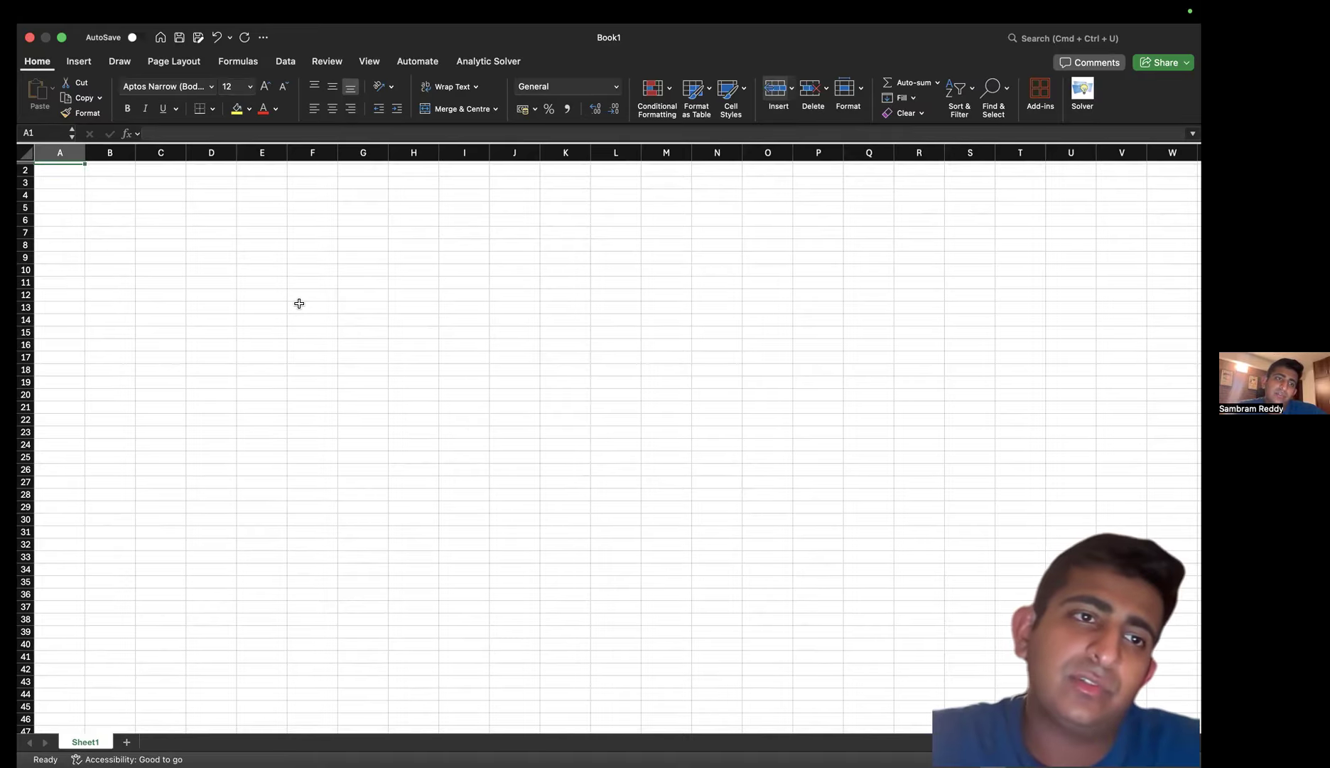
Enter the heading "Input" in cell B3
{"action": "scroll", "coordinate": [299, 303], "scroll_direction": "up", "scroll_amount": 1}
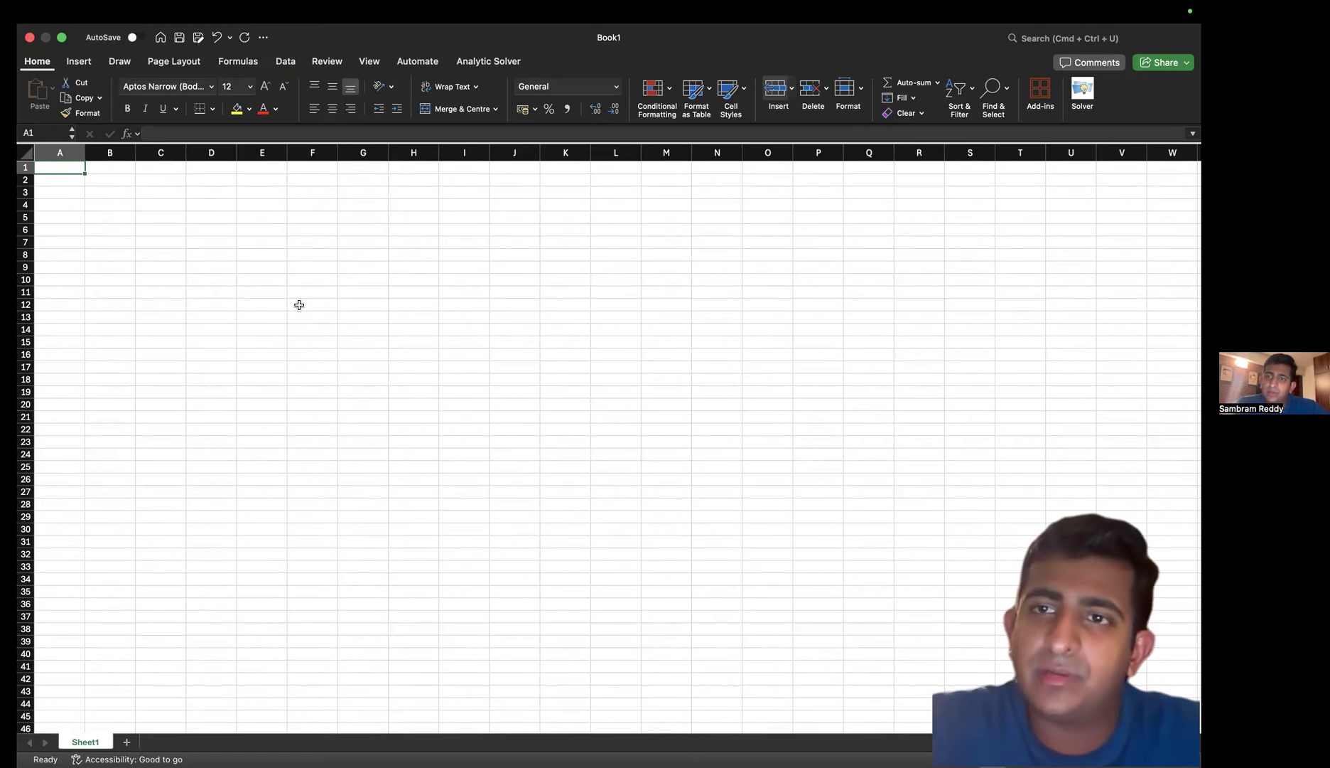
{"action": "left_click", "coordinate": [72, 192]}
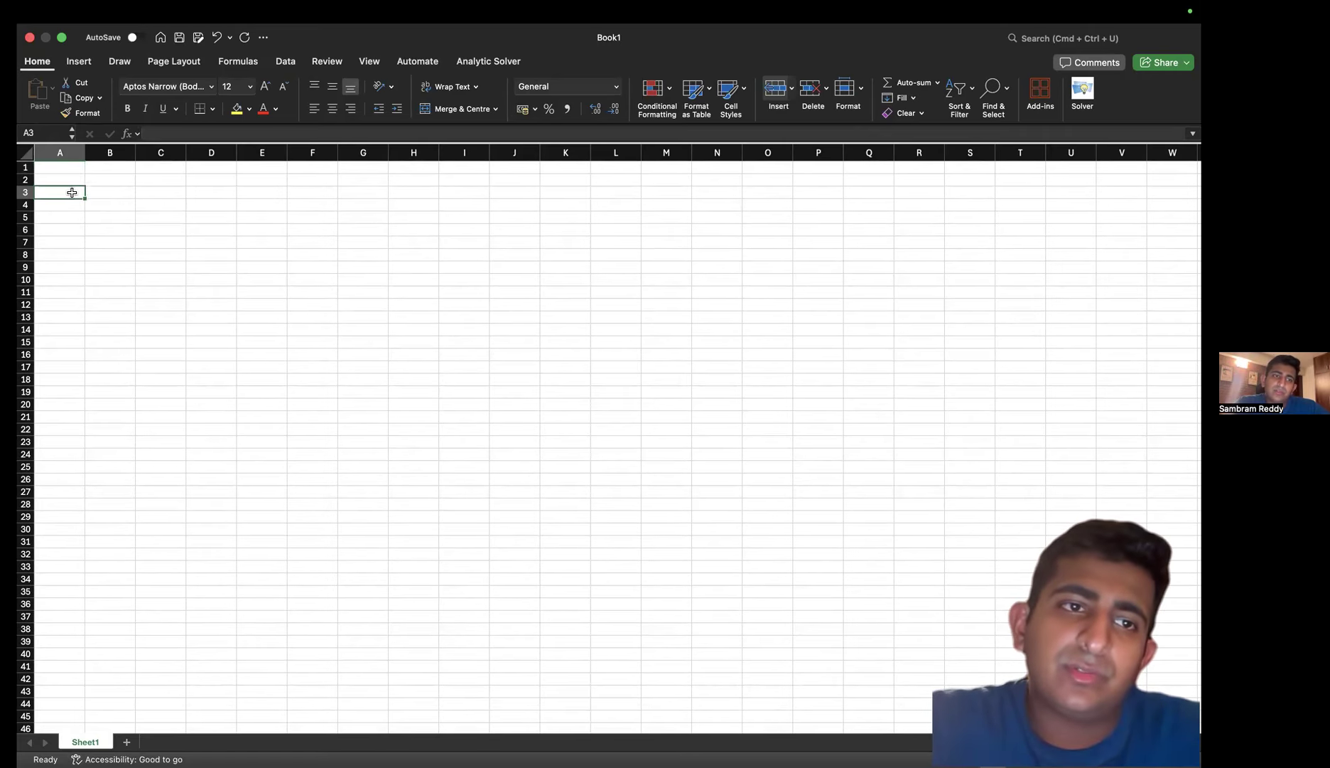
{"action": "double_click", "coordinate": [72, 193]}
{"action": "left_click", "coordinate": [92, 193]}
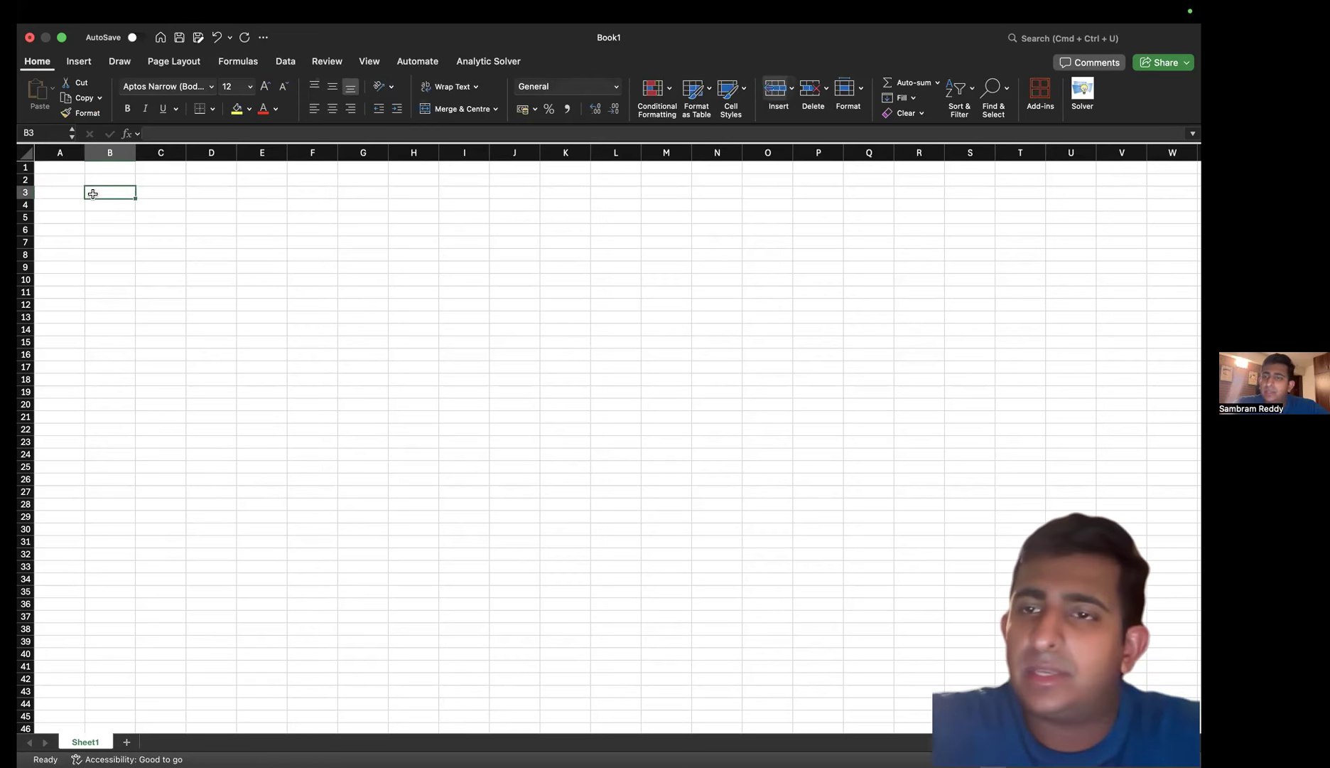
{"action": "type", "text": "Input"}
{"action": "key", "text": "Return"}
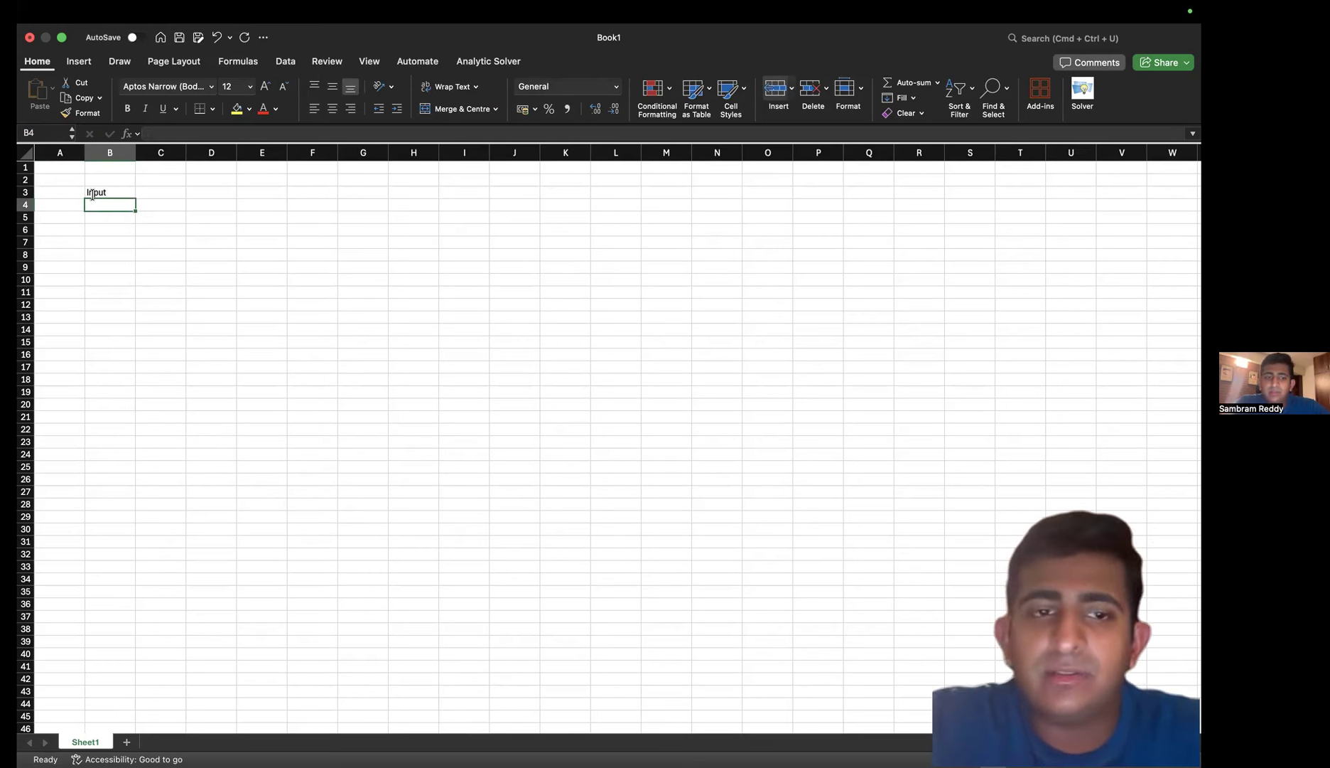
Enter the label "Orignial Principal Value" in cell A4
{"action": "key", "text": "Left"}
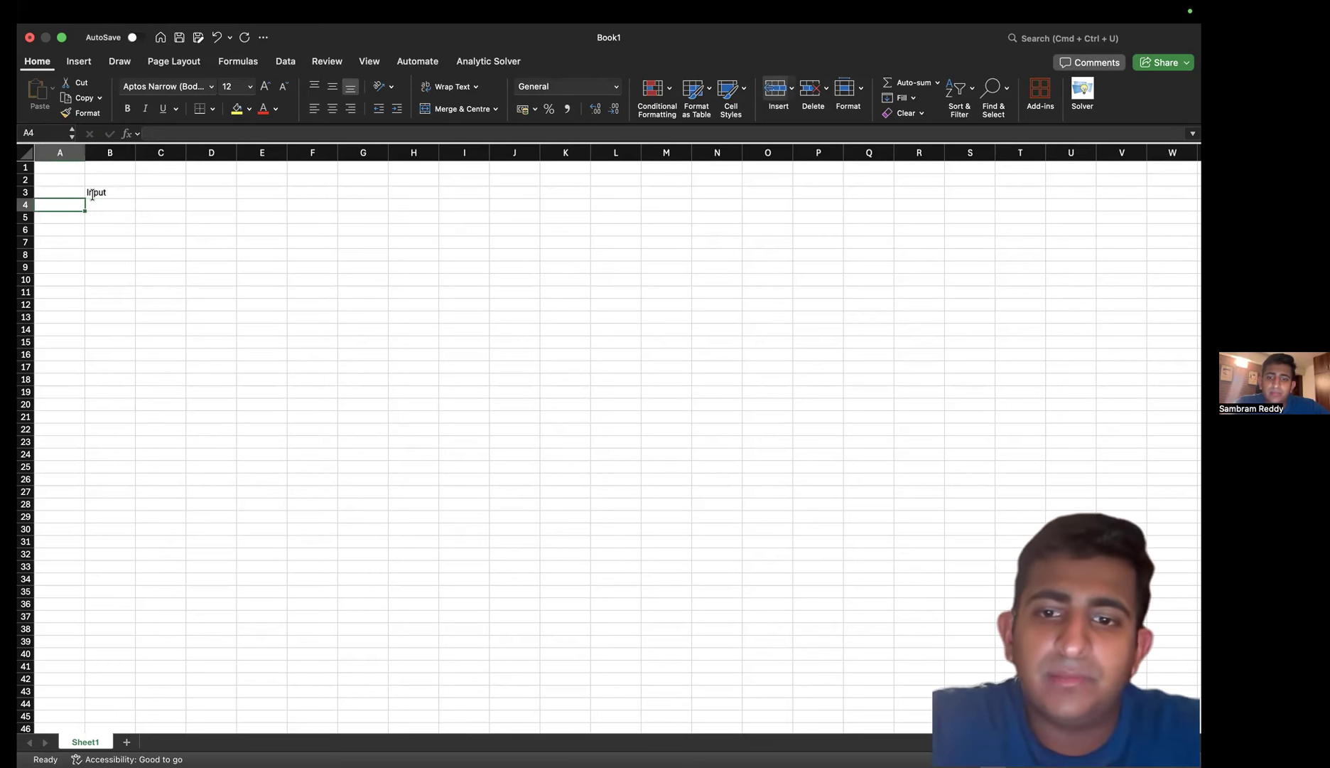
{"action": "type", "text": "Ori"}
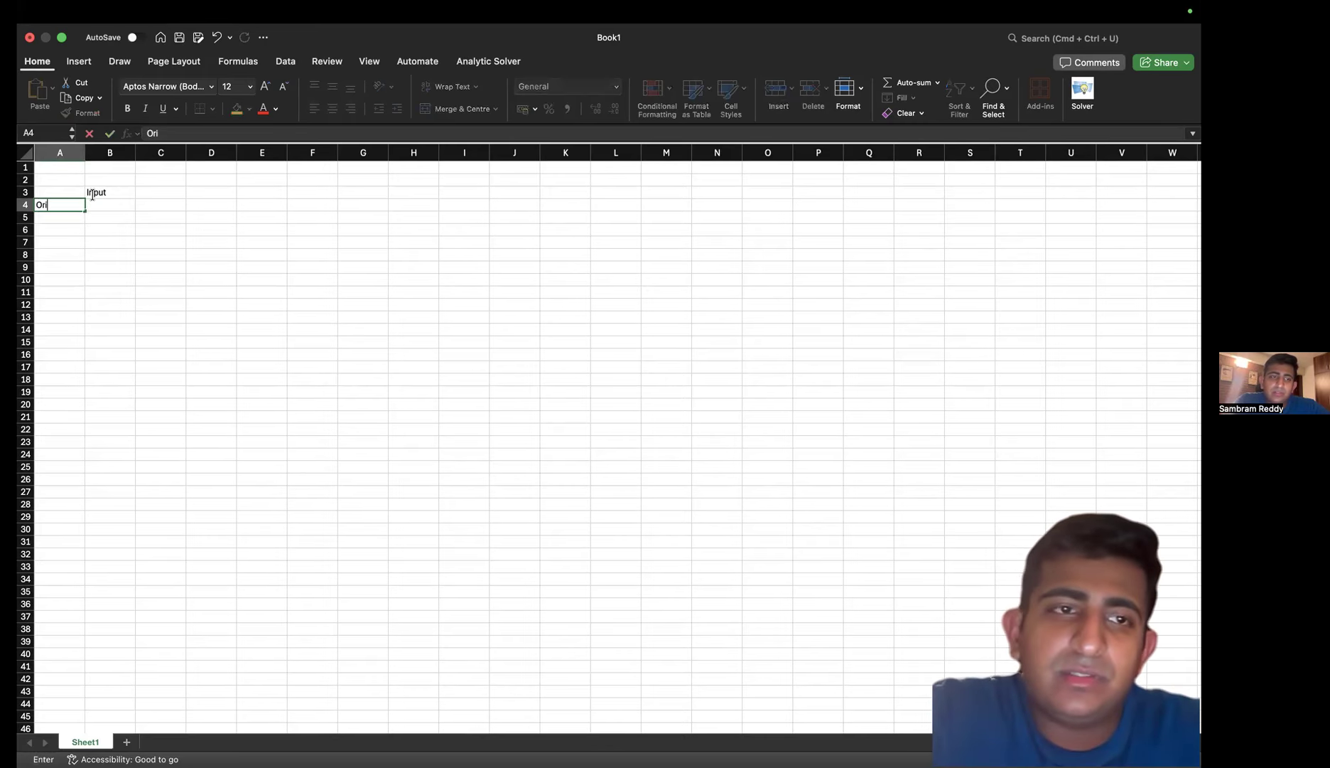
{"action": "type", "text": "gnial Princiap"}
{"action": "key", "text": "BackSpace"}
{"action": "key", "text": "BackSpace"}
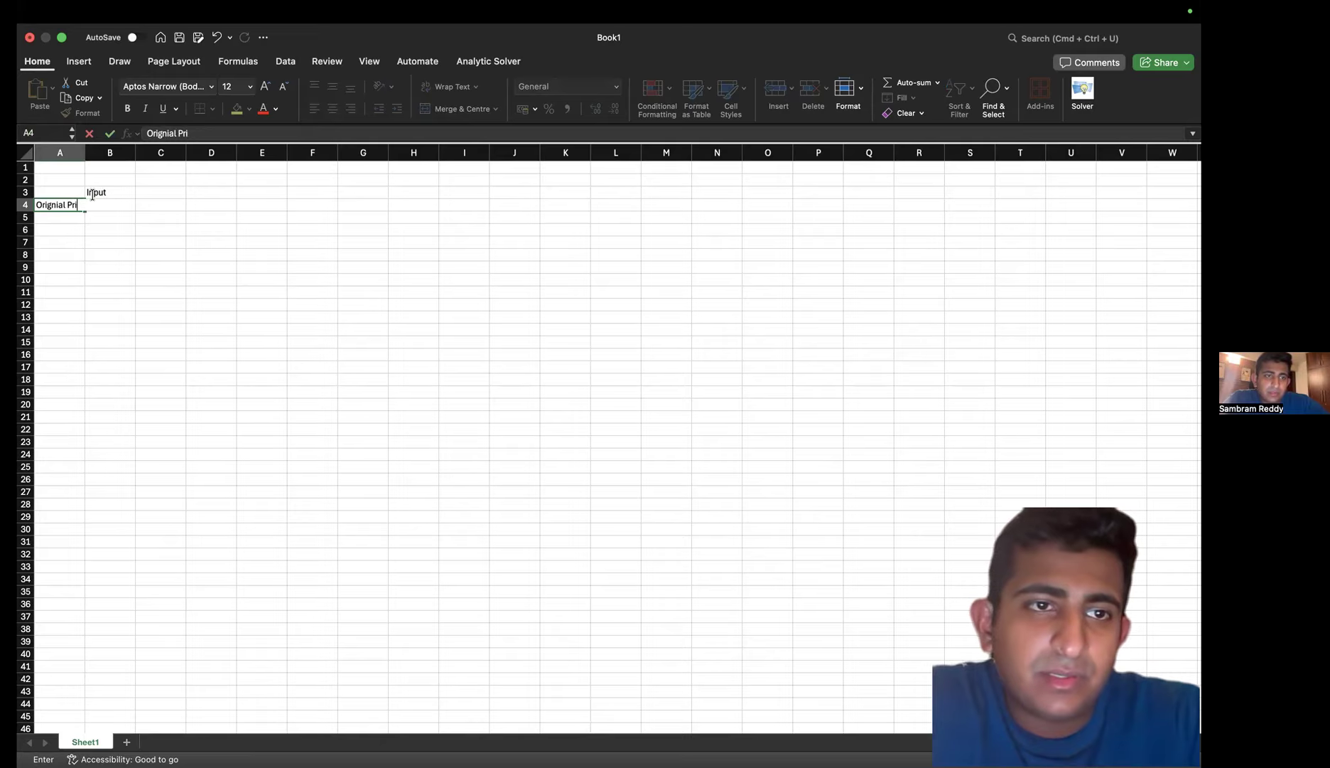
{"action": "type", "text": "ncipal Value"}
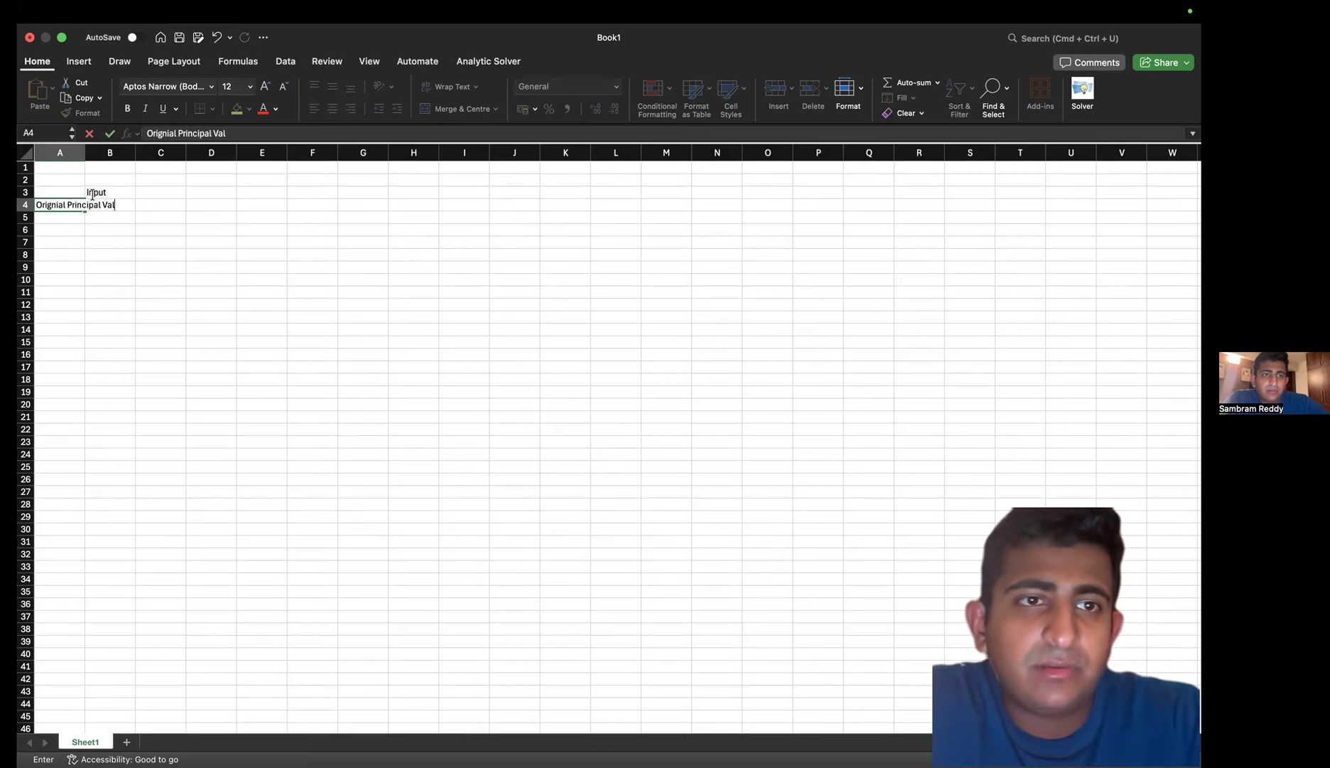
{"action": "key", "text": "Return"}
Add the labels "Loan Tenure" in A5 and "Annual Interest rate" in A6
{"action": "type", "text": "Loan Ten"}
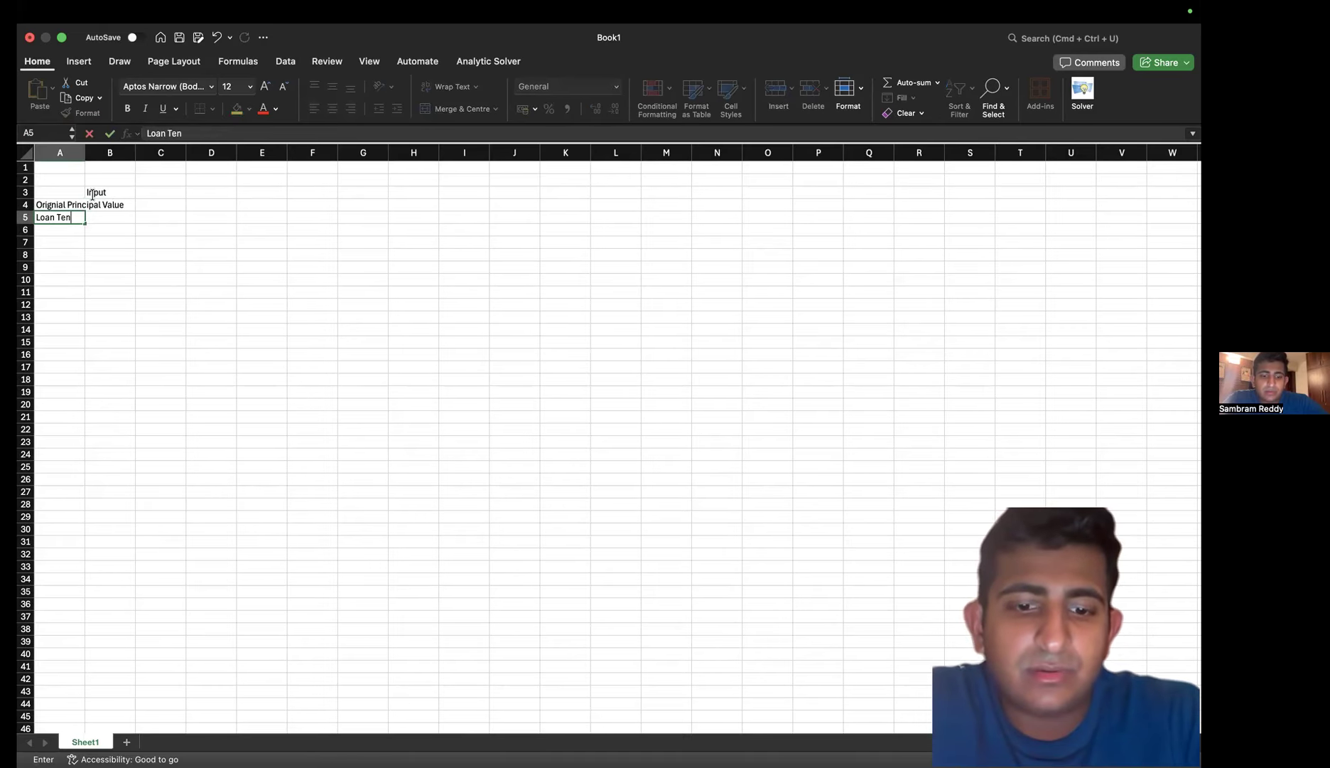
{"action": "type", "text": "ure"}
{"action": "key", "text": "Return"}
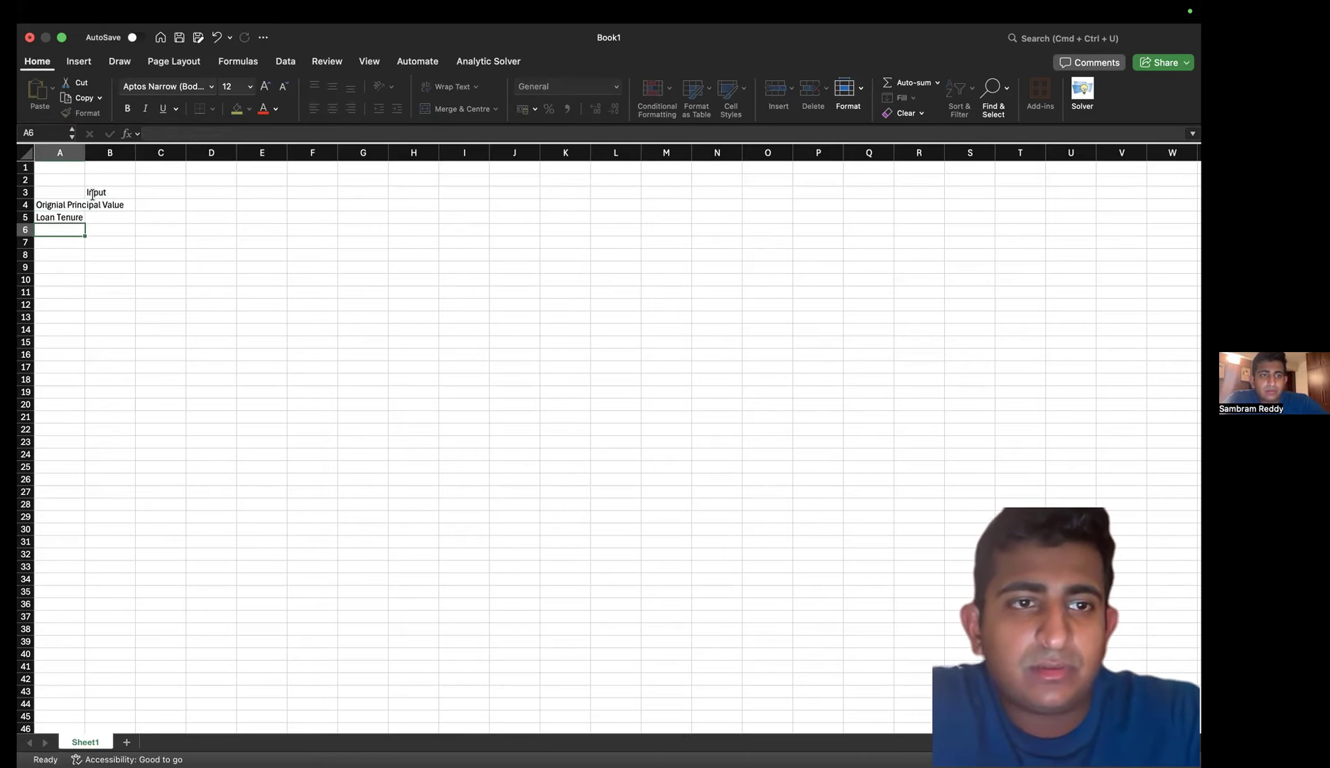
{"action": "type", "text": "An"}
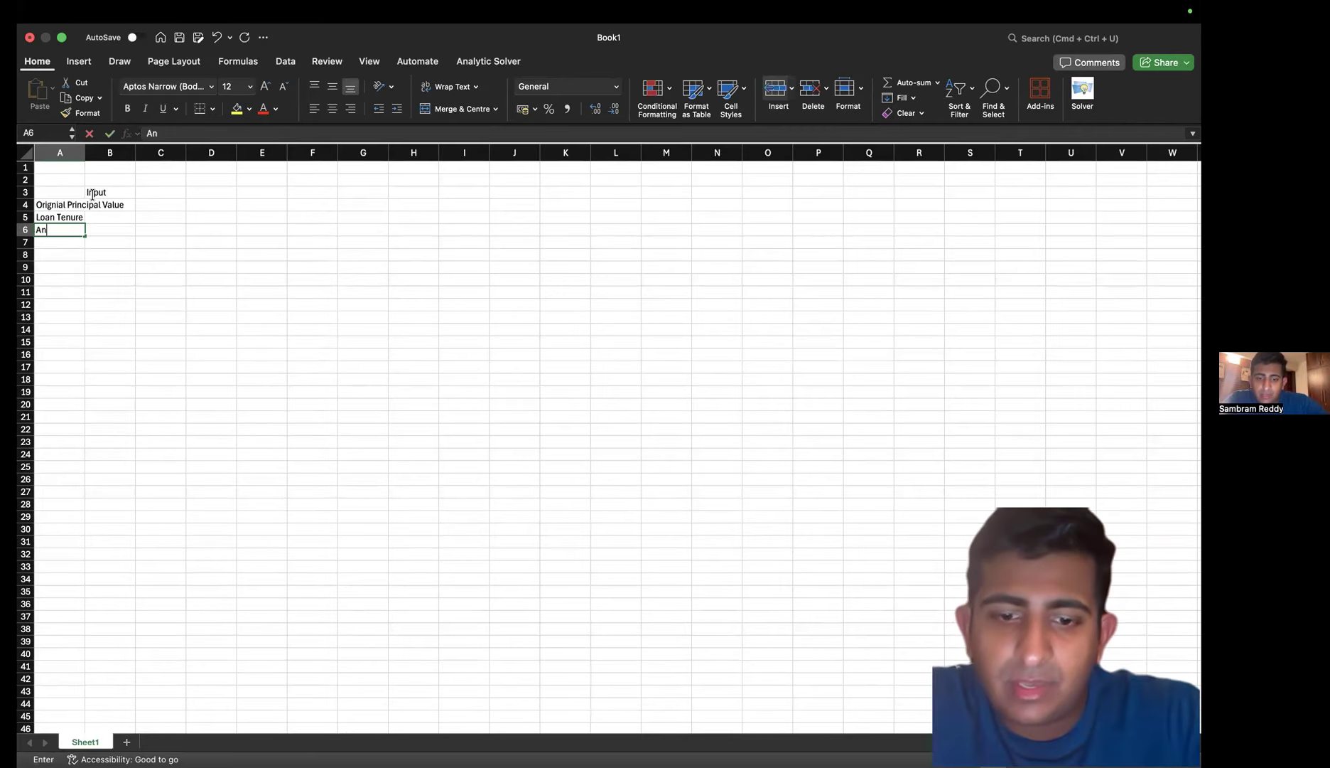
{"action": "type", "text": "nual Interest rate"}
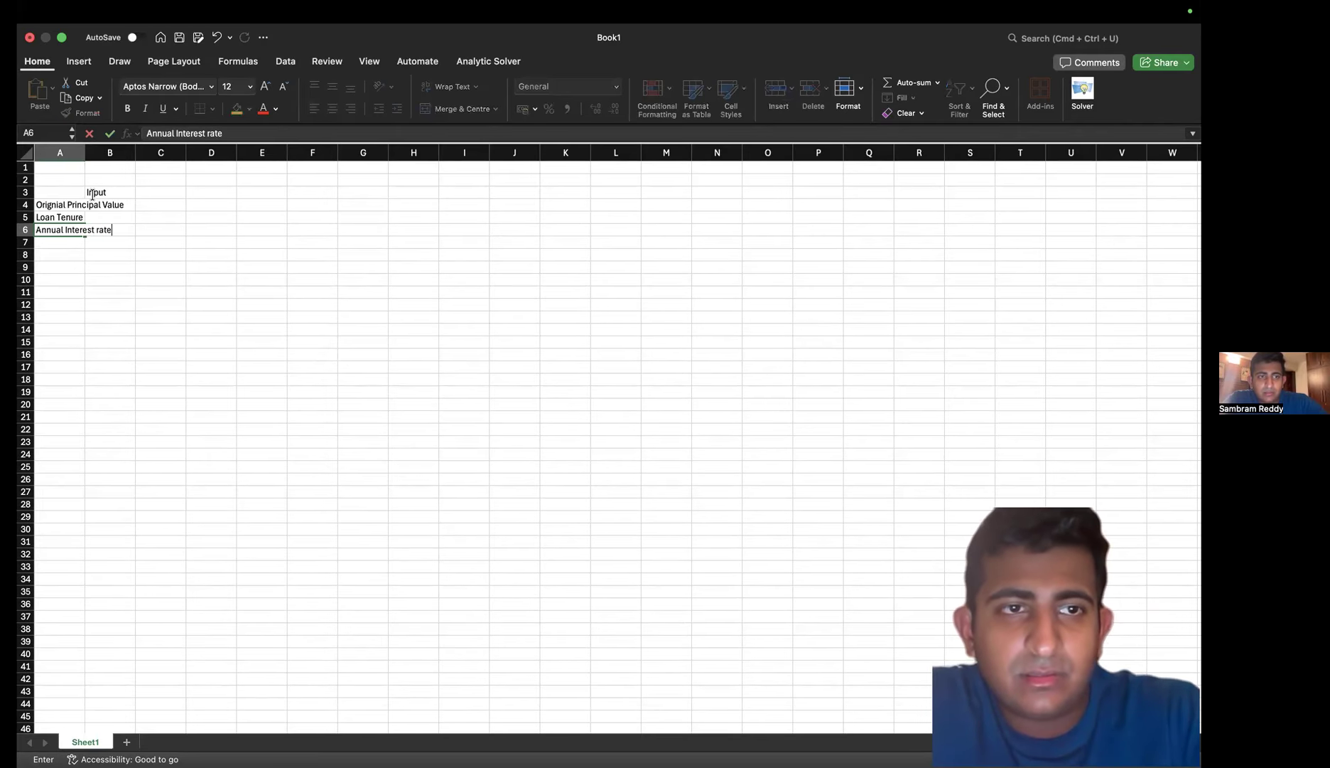
{"action": "key", "text": "Return"}
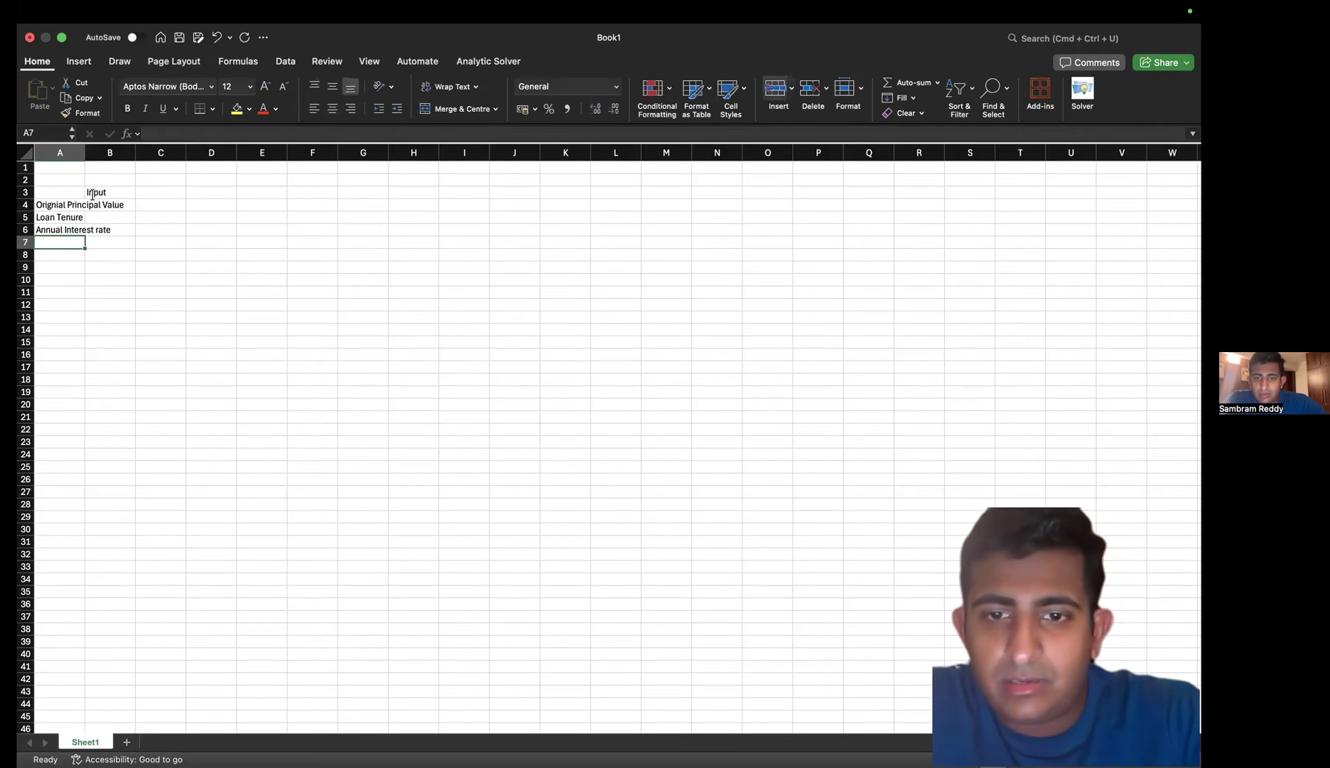
Enter the label "Frequency of repayment" in cell A7
{"action": "type", "text": "Fre"}
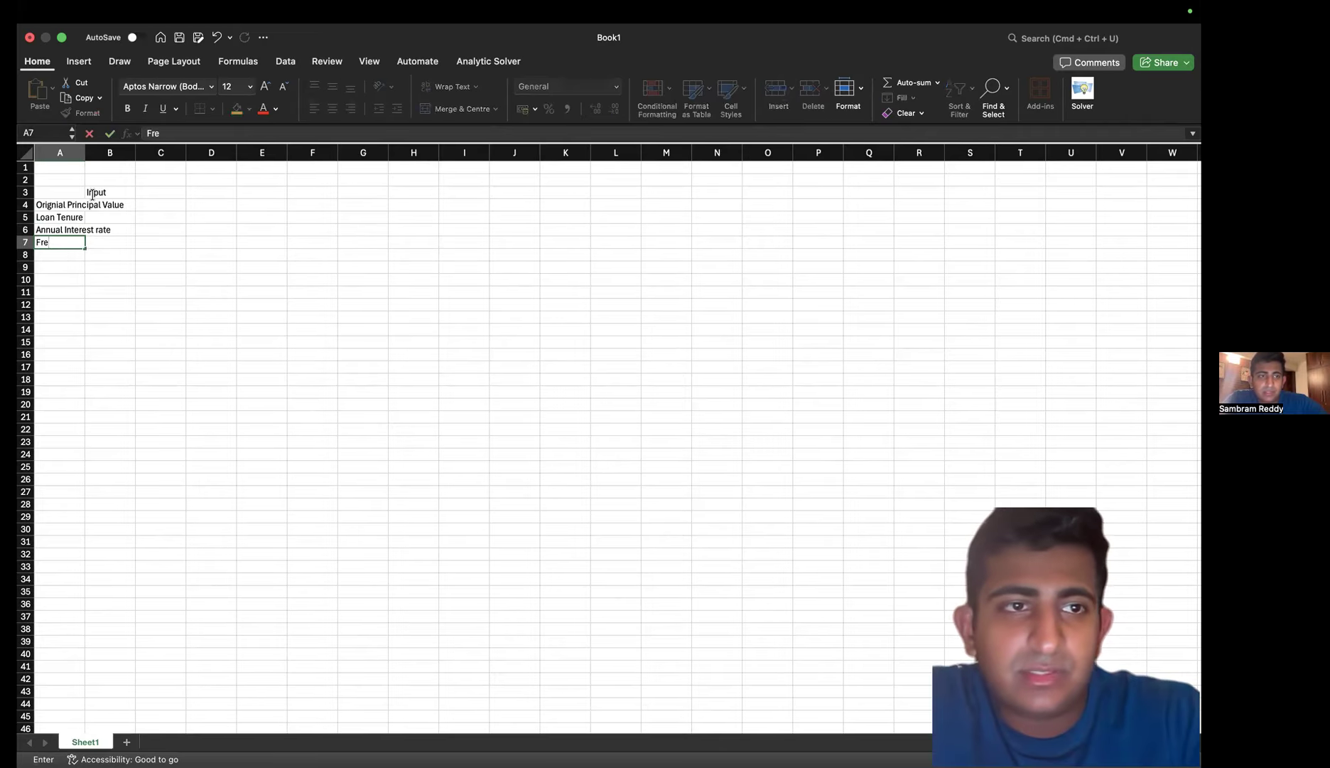
{"action": "type", "text": "quency of"}
{"action": "type", "text": " the"}
{"action": "key", "text": "BackSpace"}
{"action": "key", "text": "BackSpace"}
{"action": "key", "text": "BackSpace"}
{"action": "key", "text": "BackSpace"}
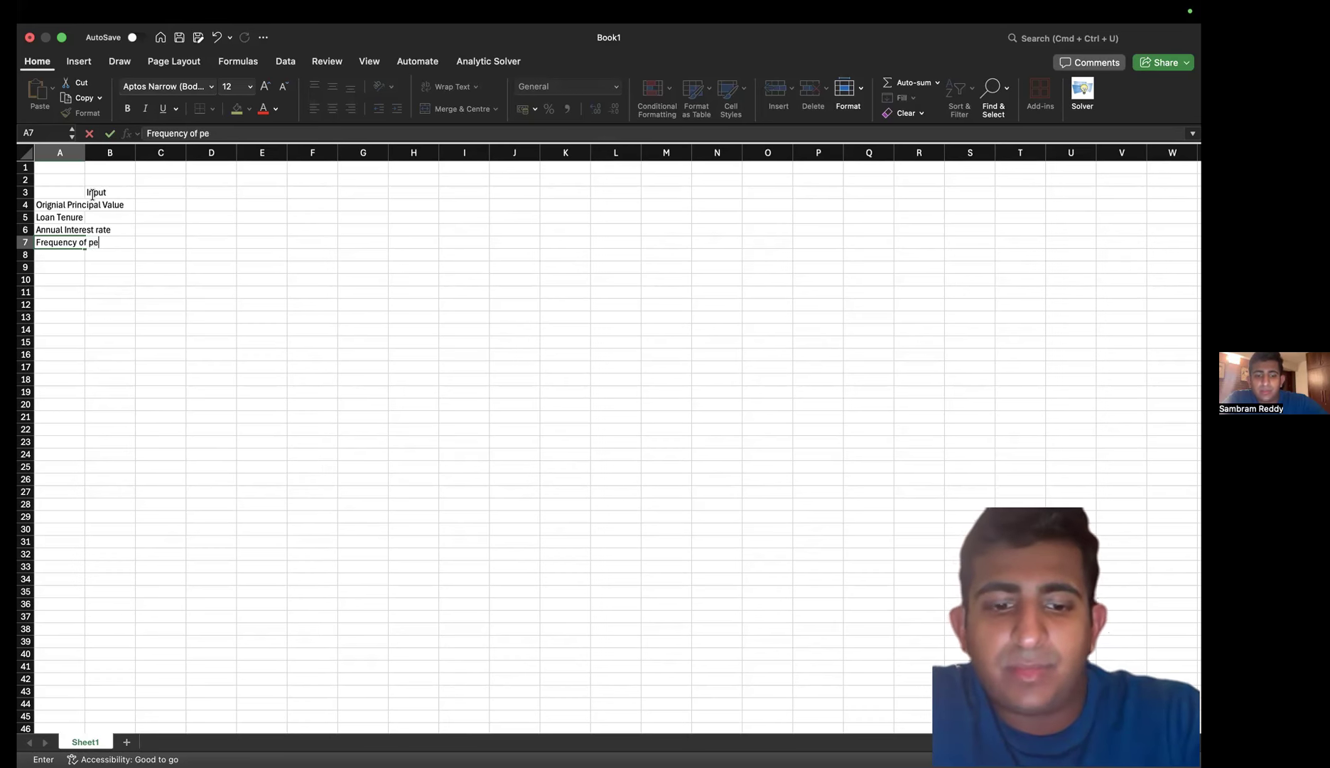
{"action": "type", "text": "repayment"}
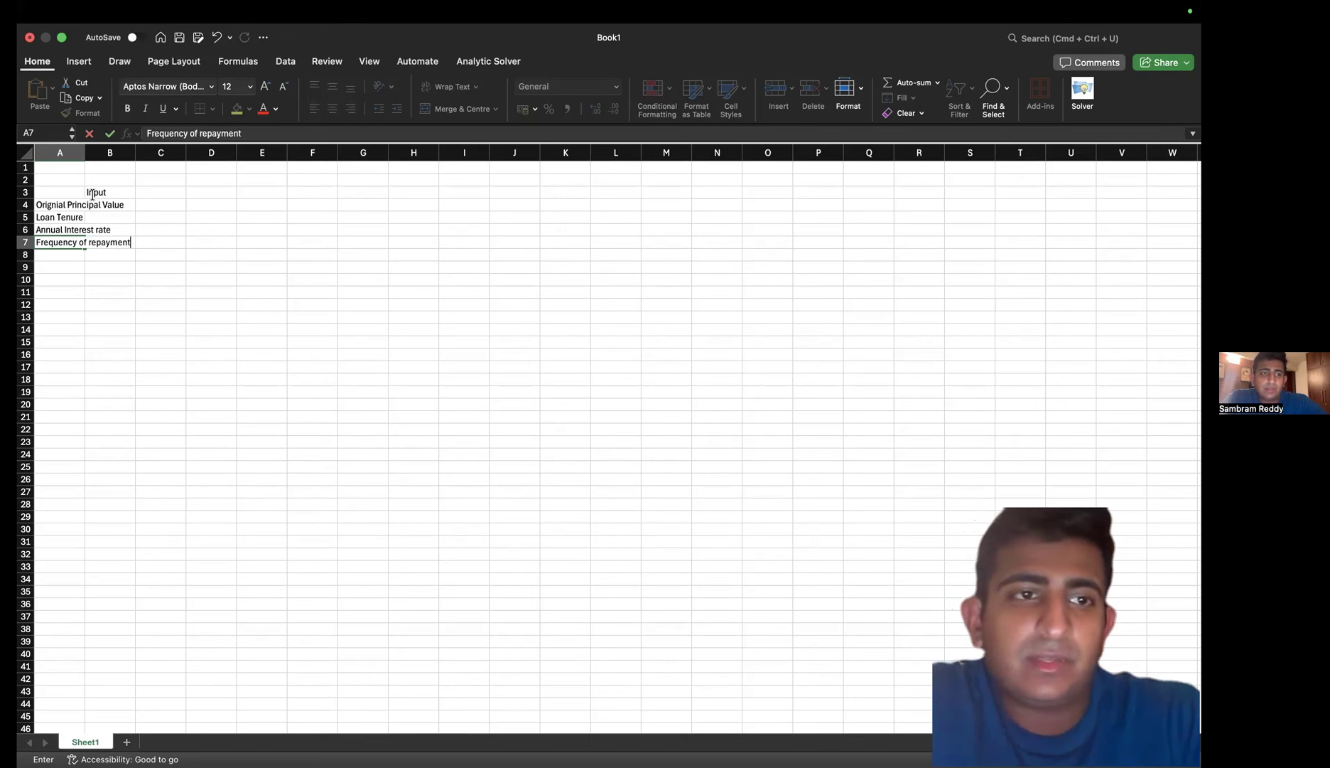
{"action": "key", "text": "Return"}
Enter the label "Number of Periods in a year" in cell A8
{"action": "type", "text": "N"}
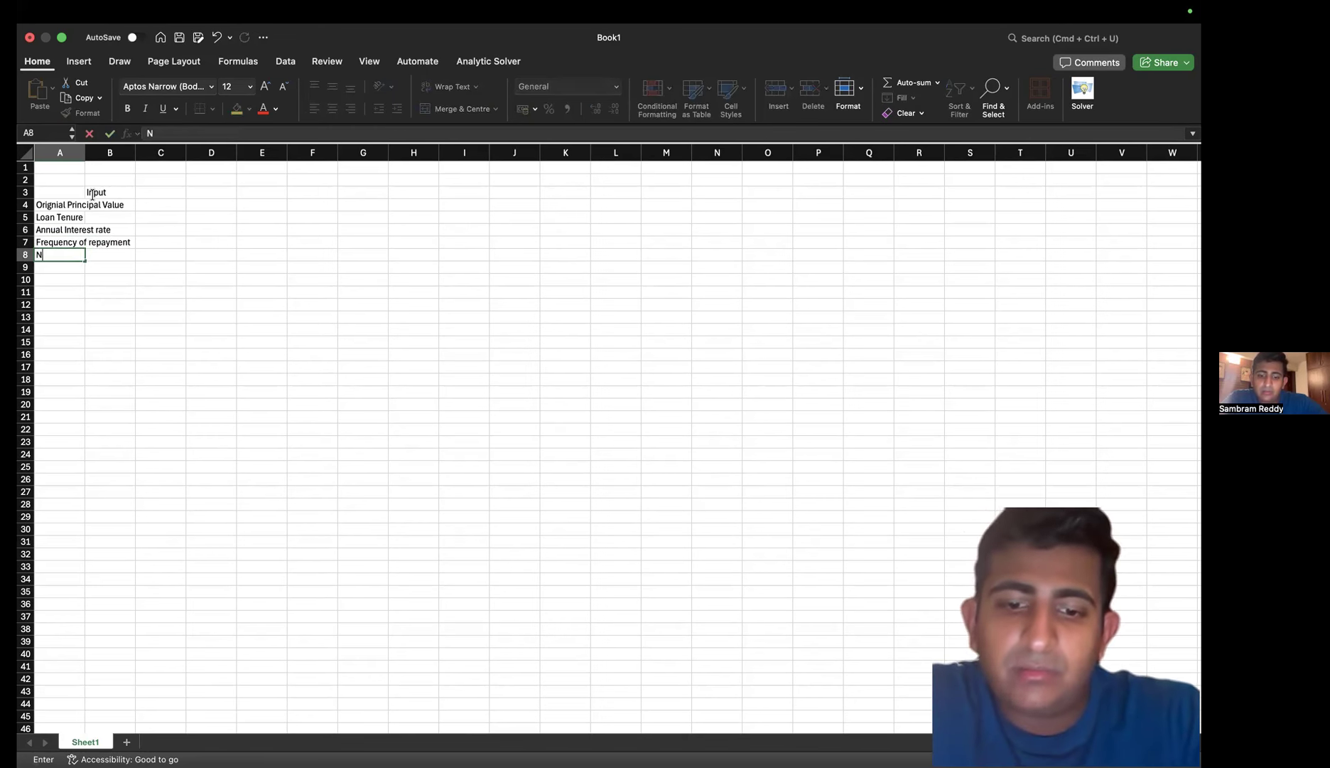
{"action": "type", "text": "umber of Per"}
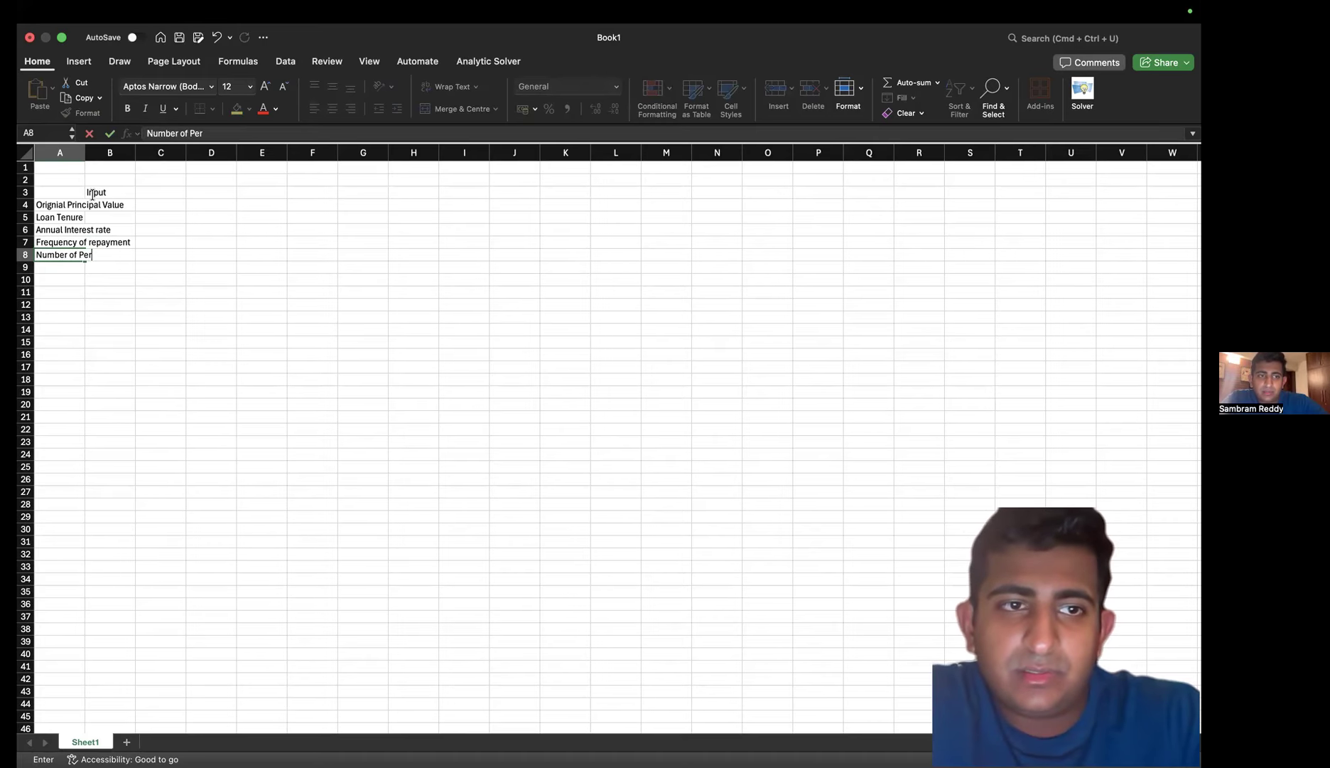
{"action": "type", "text": "iods in a year"}
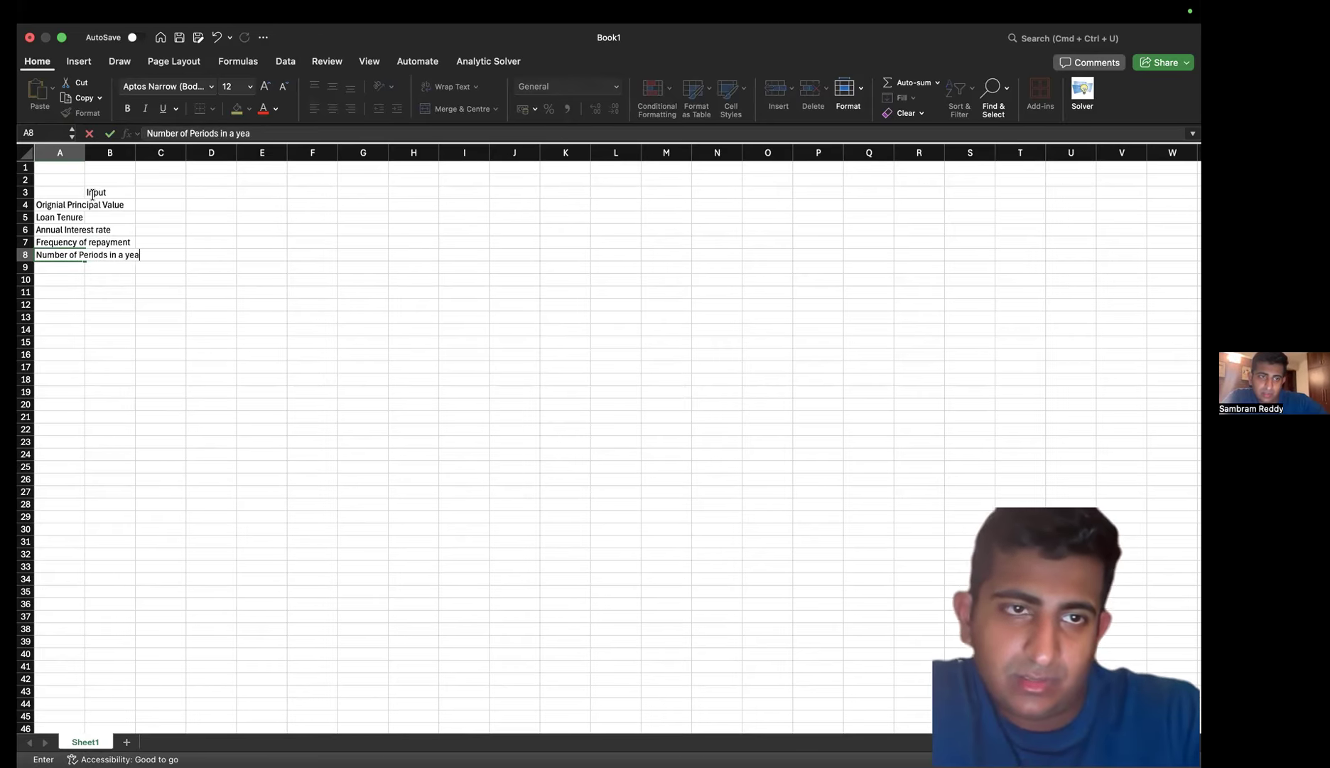
{"action": "key", "text": "Return"}
Enter the label "Total no of periods" in cell A9
{"action": "type", "text": "Tota"}
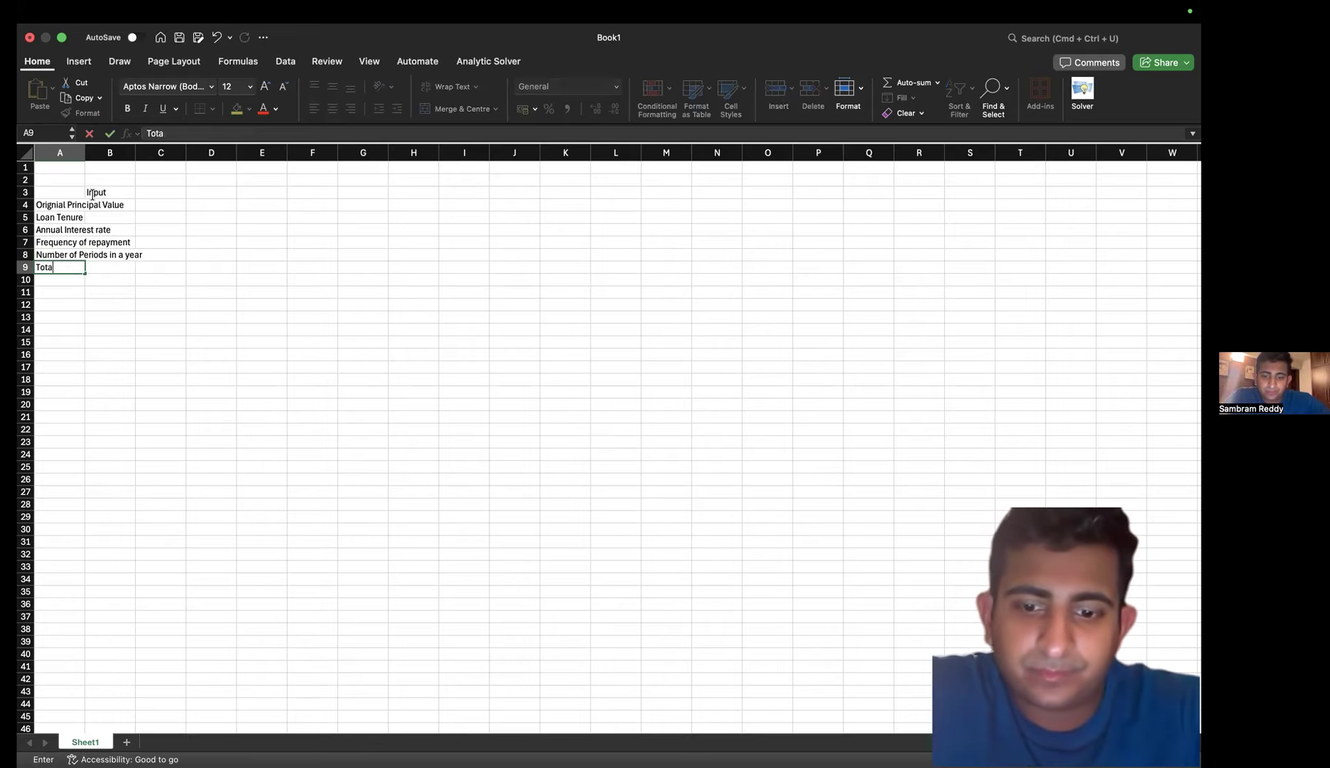
{"action": "type", "text": "; no of periods"}
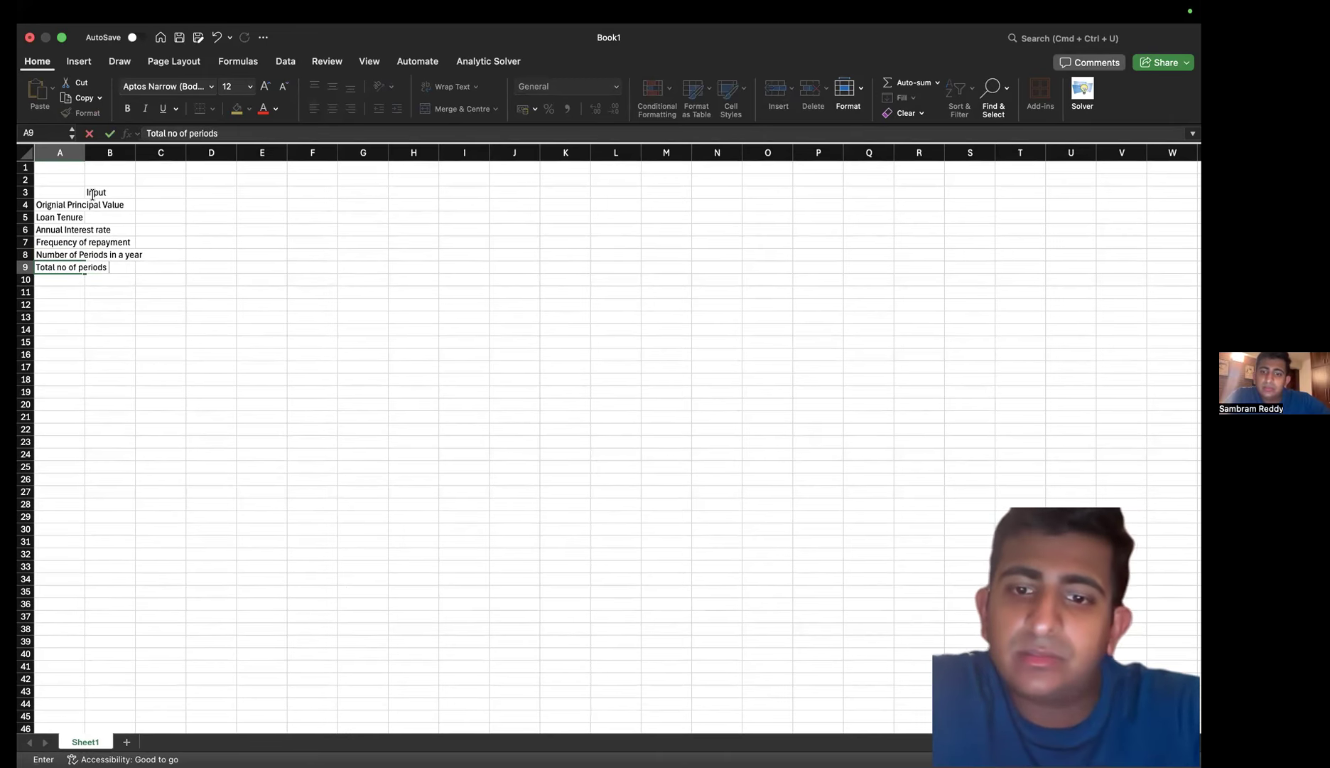
{"action": "key", "text": "BackSpace"}
{"action": "key", "text": "BackSpace"}
{"action": "key", "text": "BackSpace"}
{"action": "key", "text": "BackSpace"}
{"action": "key", "text": "BackSpace"}
{"action": "key", "text": "BackSpace"}
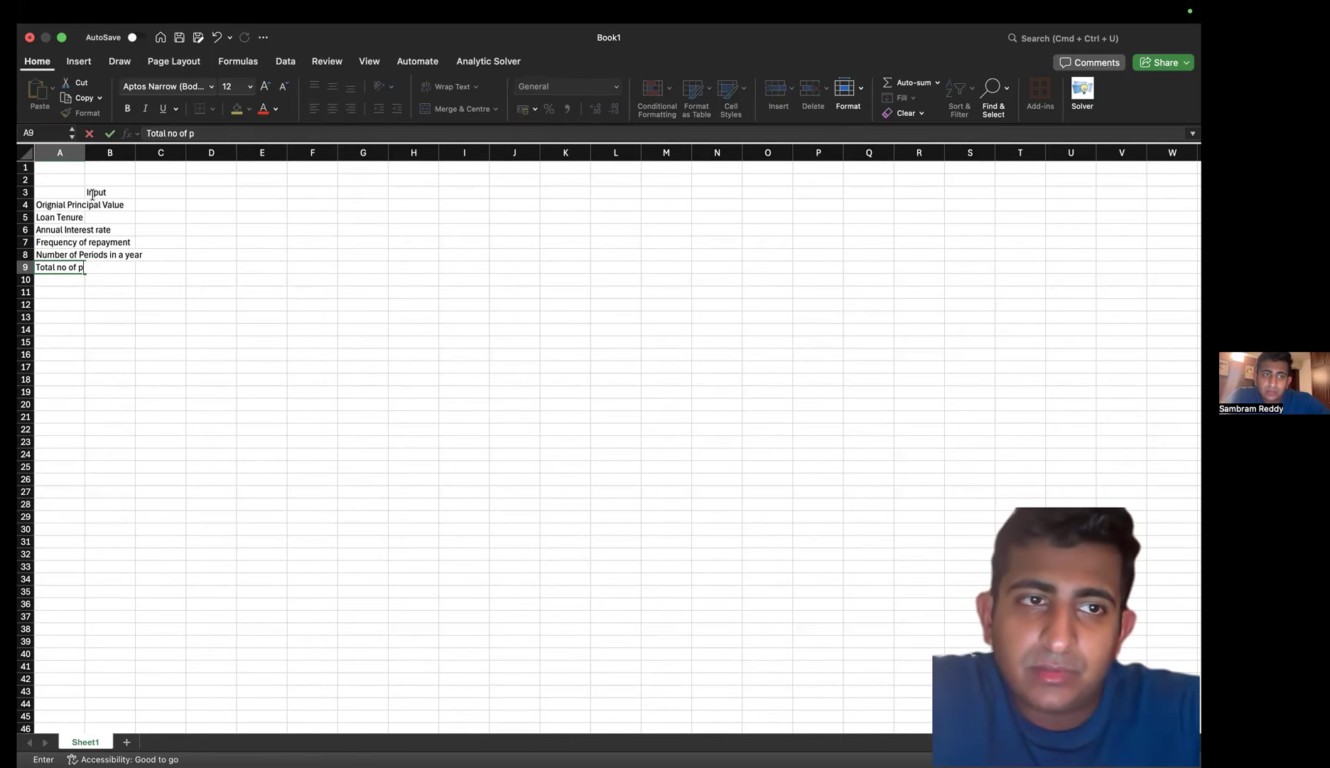
{"action": "type", "text": "eriods"}
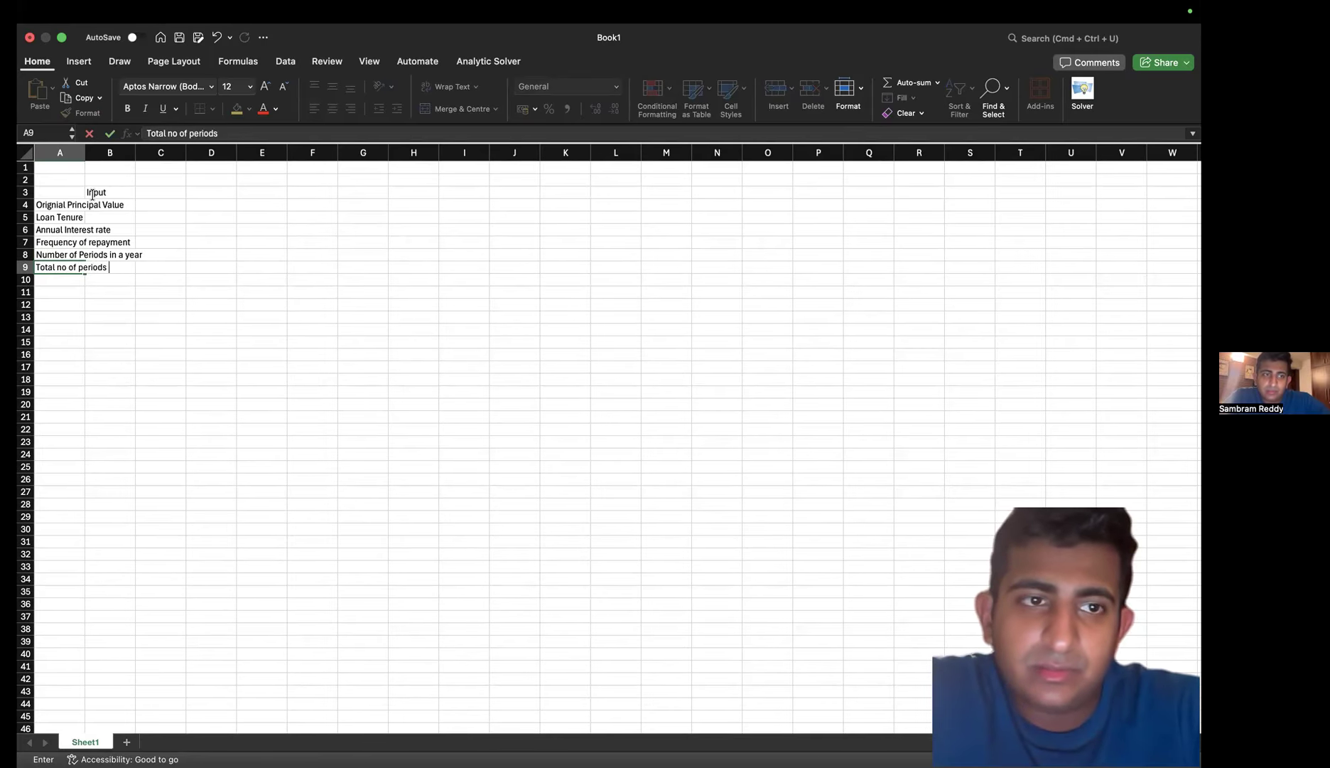
{"action": "key", "text": "Return"}
Enter the label "Periodic Payment" in A11, leaving row 10 blank, and autofit column A to its contents
{"action": "key", "text": "Return"}
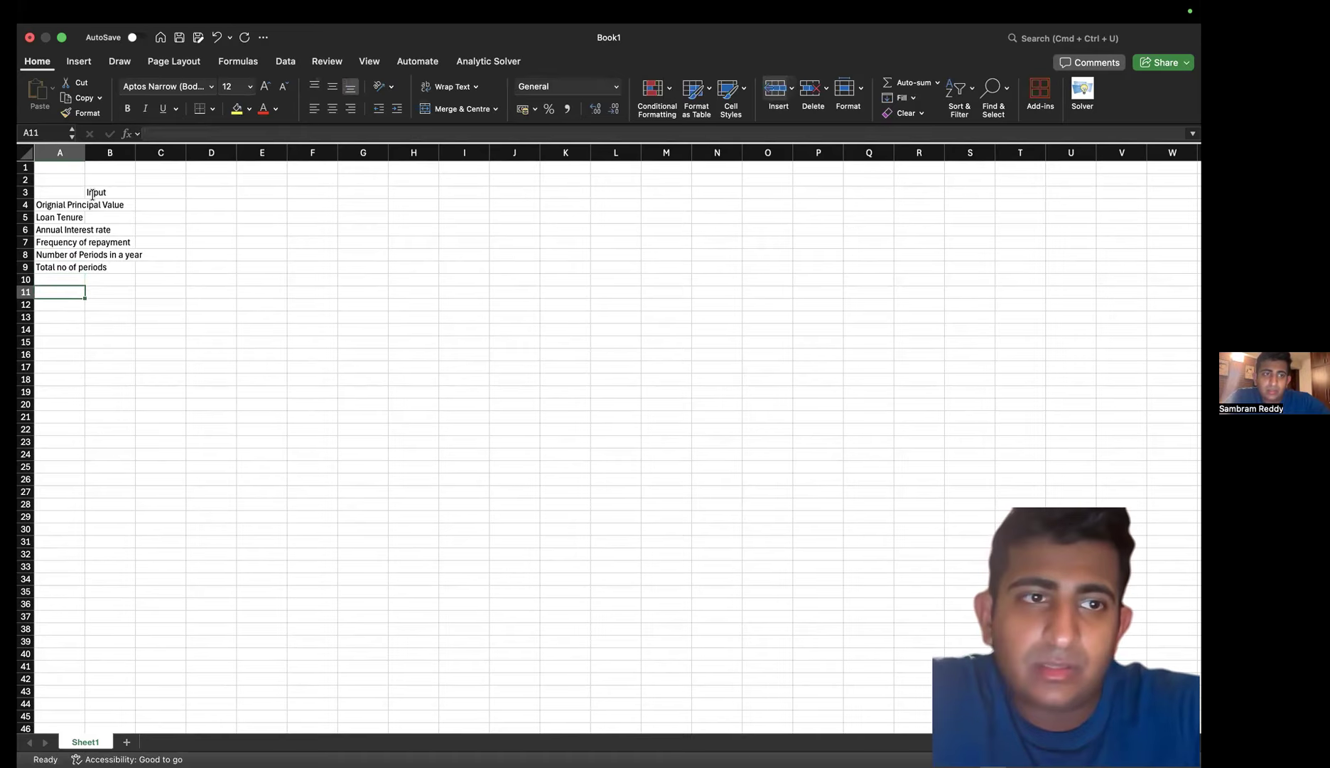
{"action": "type", "text": "Perioi"}
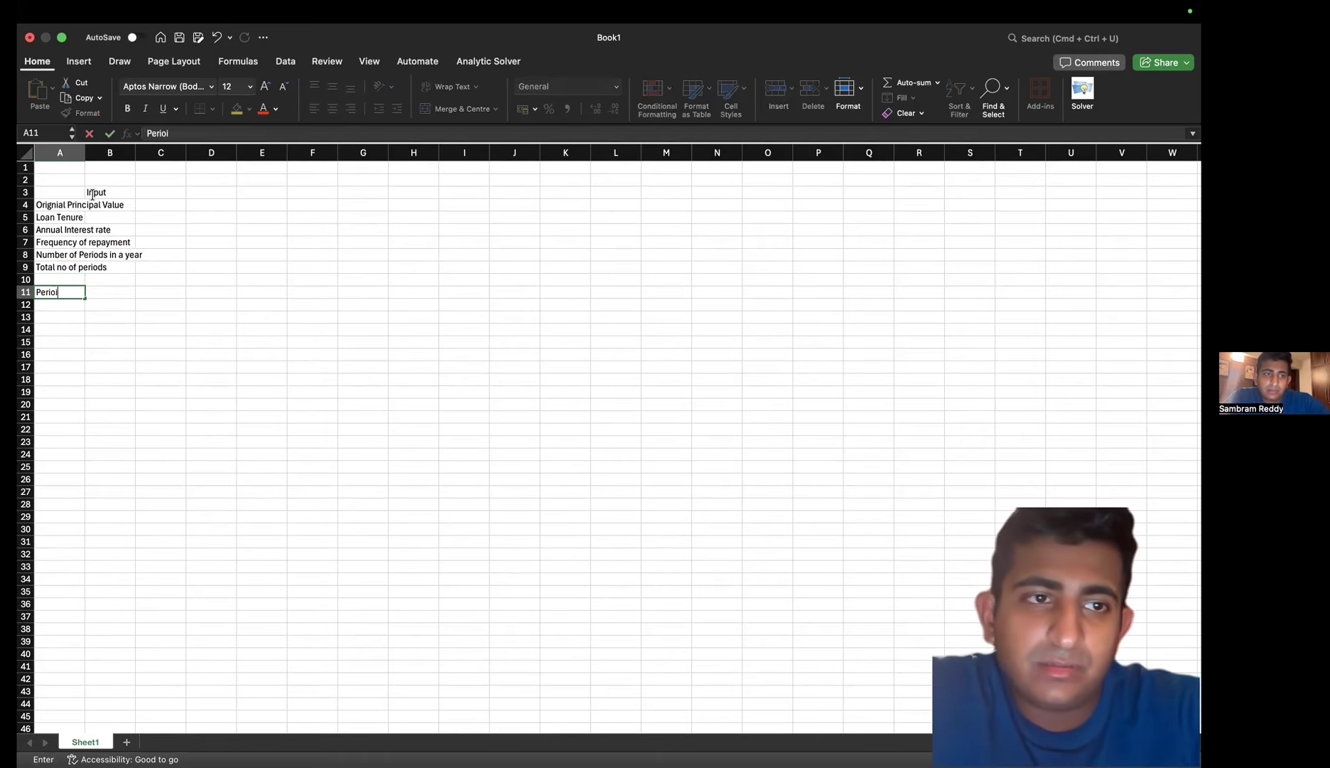
{"action": "key", "text": "BackSpace"}
{"action": "key", "text": "BackSpace"}
{"action": "key", "text": "BackSpace"}
{"action": "type", "text": "Peri"}
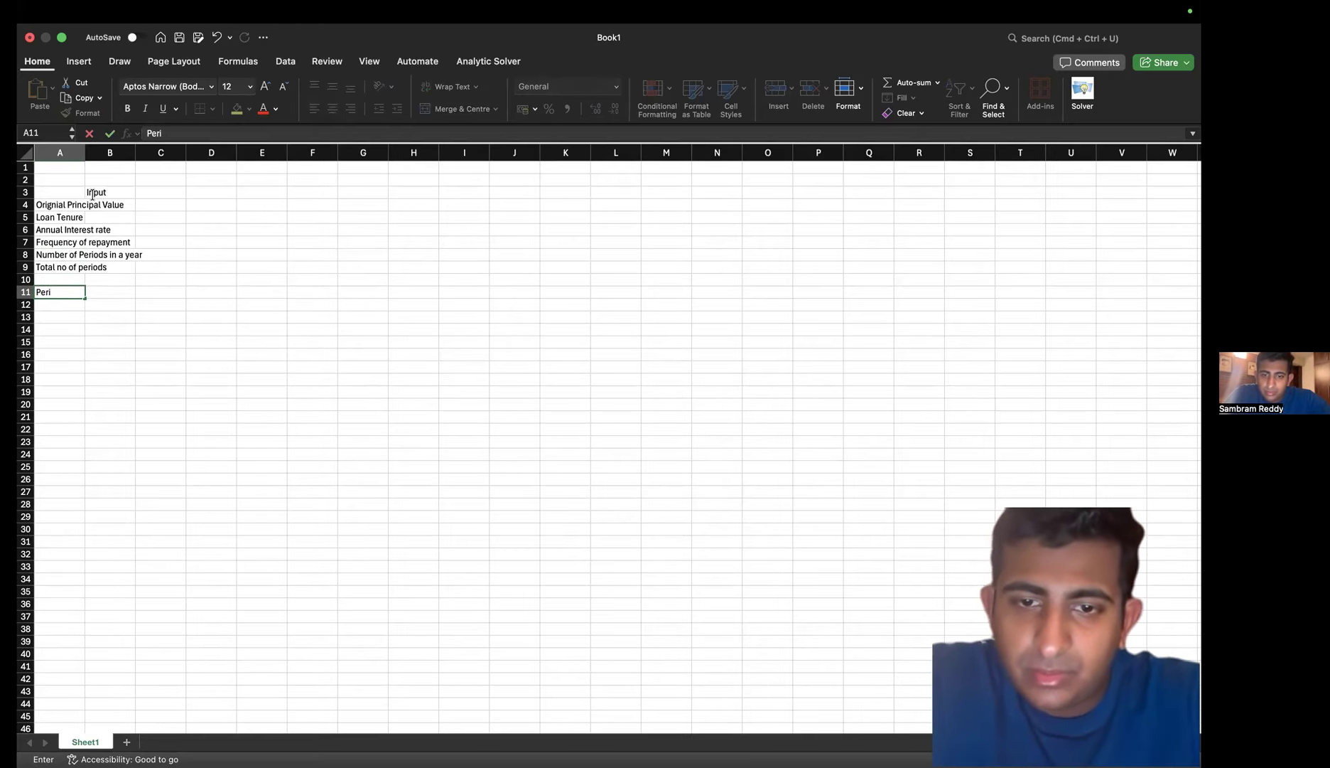
{"action": "type", "text": "d"}
{"action": "key", "text": "BackSpace"}
{"action": "type", "text": "odic Payment"}
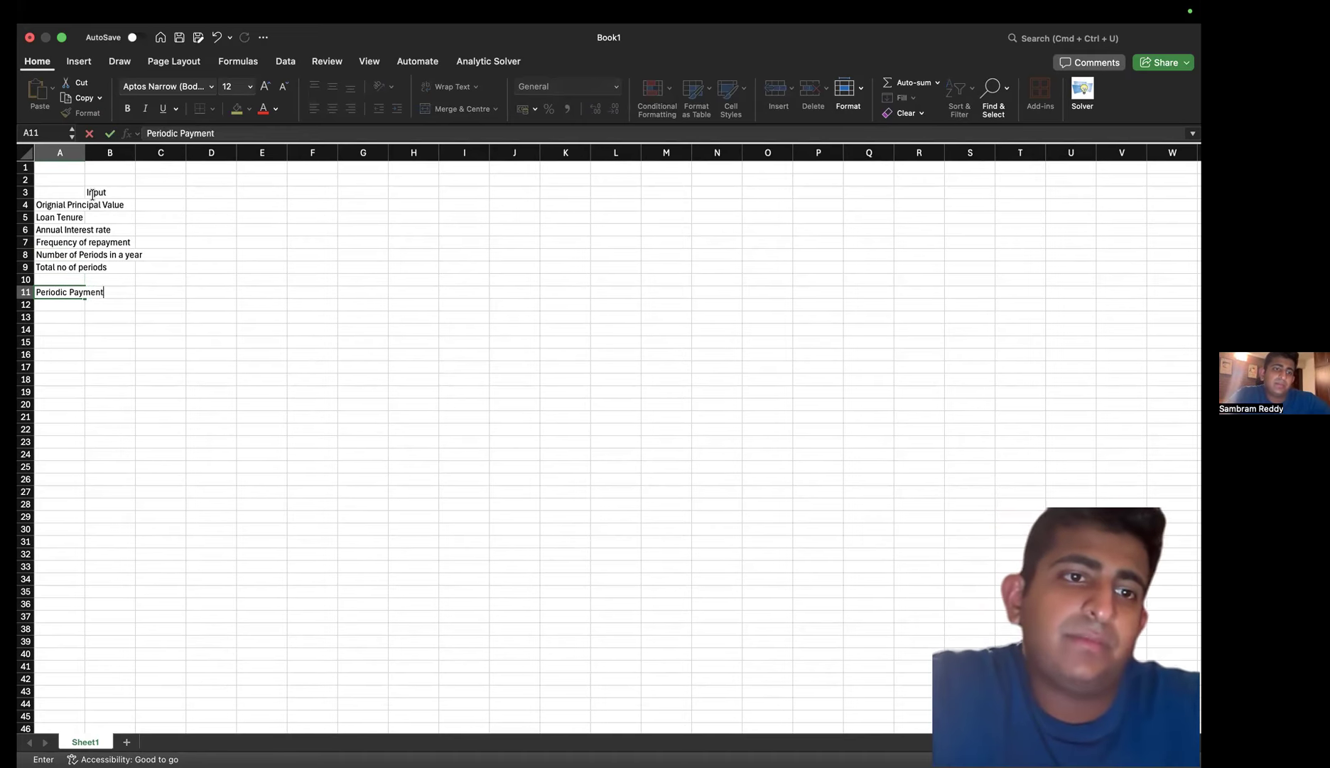
{"action": "key", "text": "Return"}
{"action": "double_click", "coordinate": [85, 152]}
Merge and centre the Input heading across A3:B3 and fill it with light orange
{"action": "left_click", "coordinate": [153, 191]}
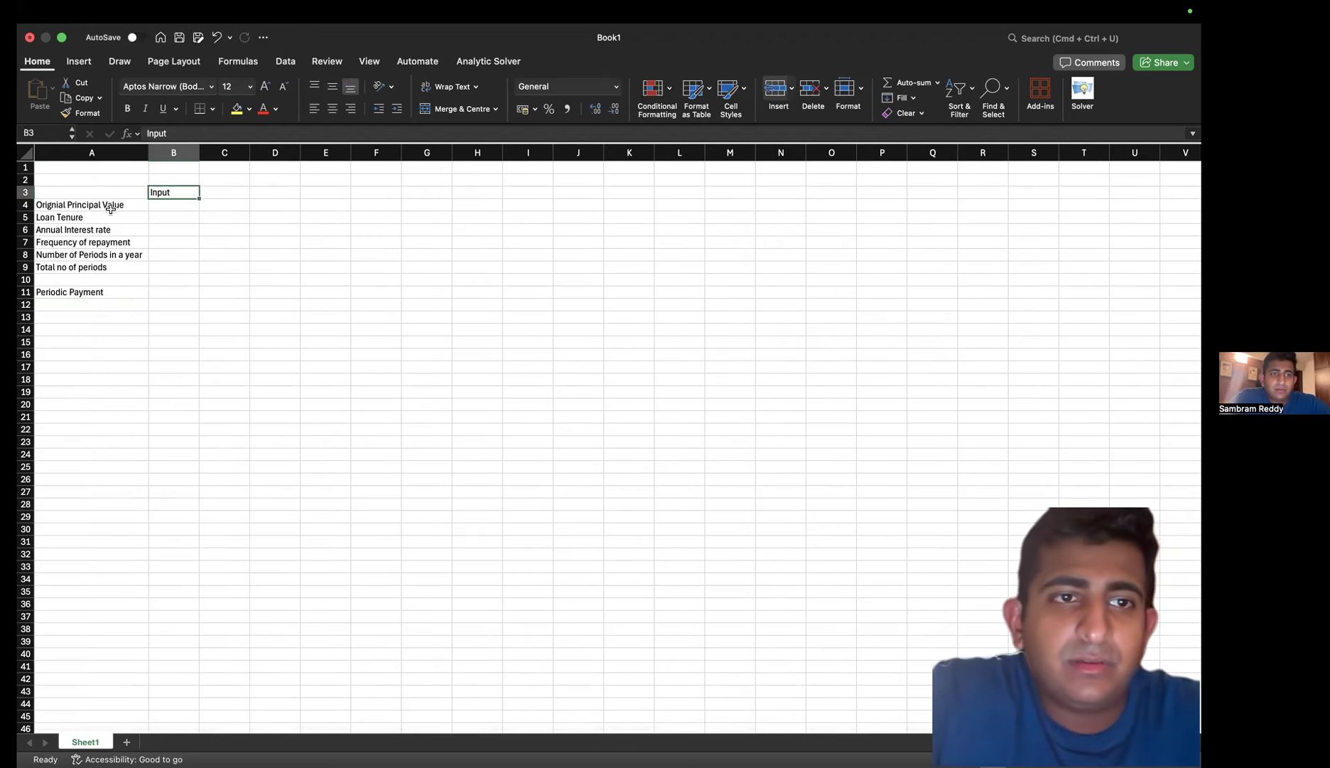
{"action": "left_click", "coordinate": [85, 191]}
{"action": "left_click_drag", "start_coordinate": [86, 191], "coordinate": [172, 192]}
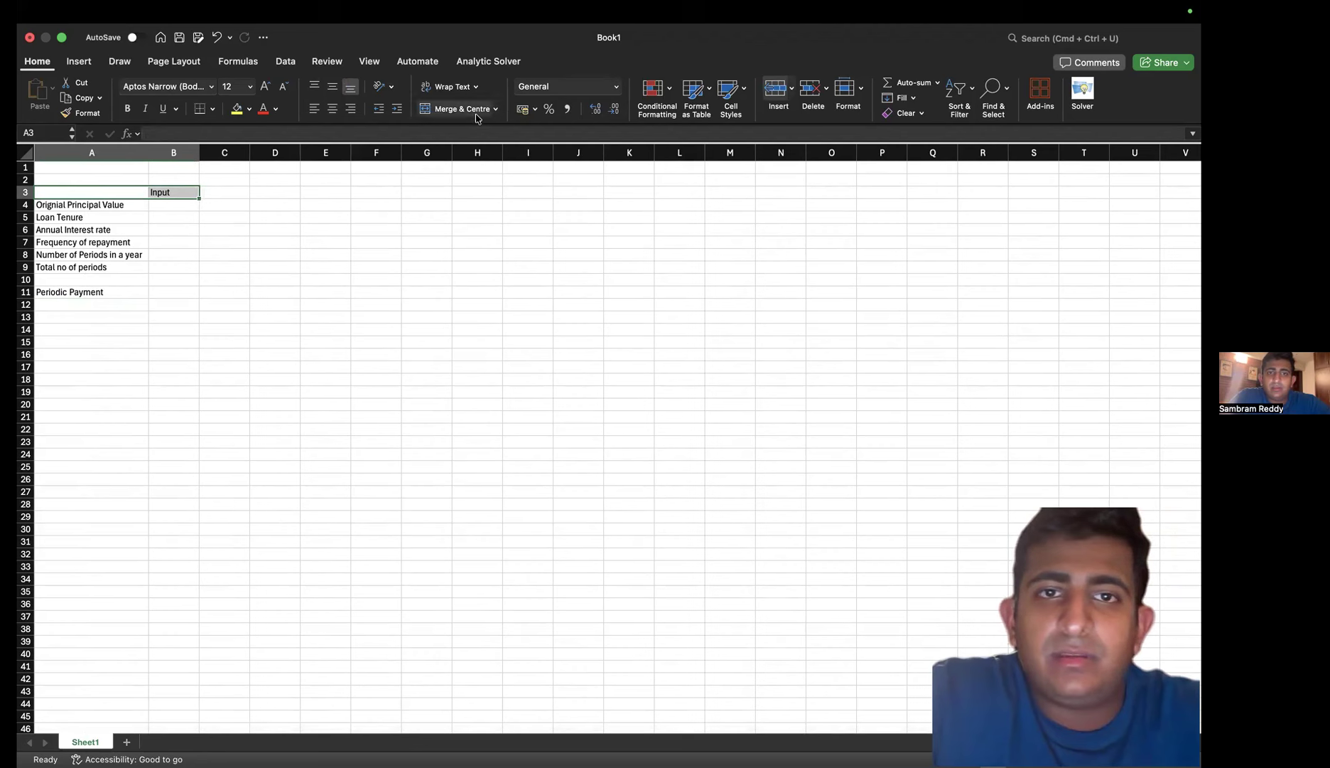
{"action": "left_click", "coordinate": [249, 109]}
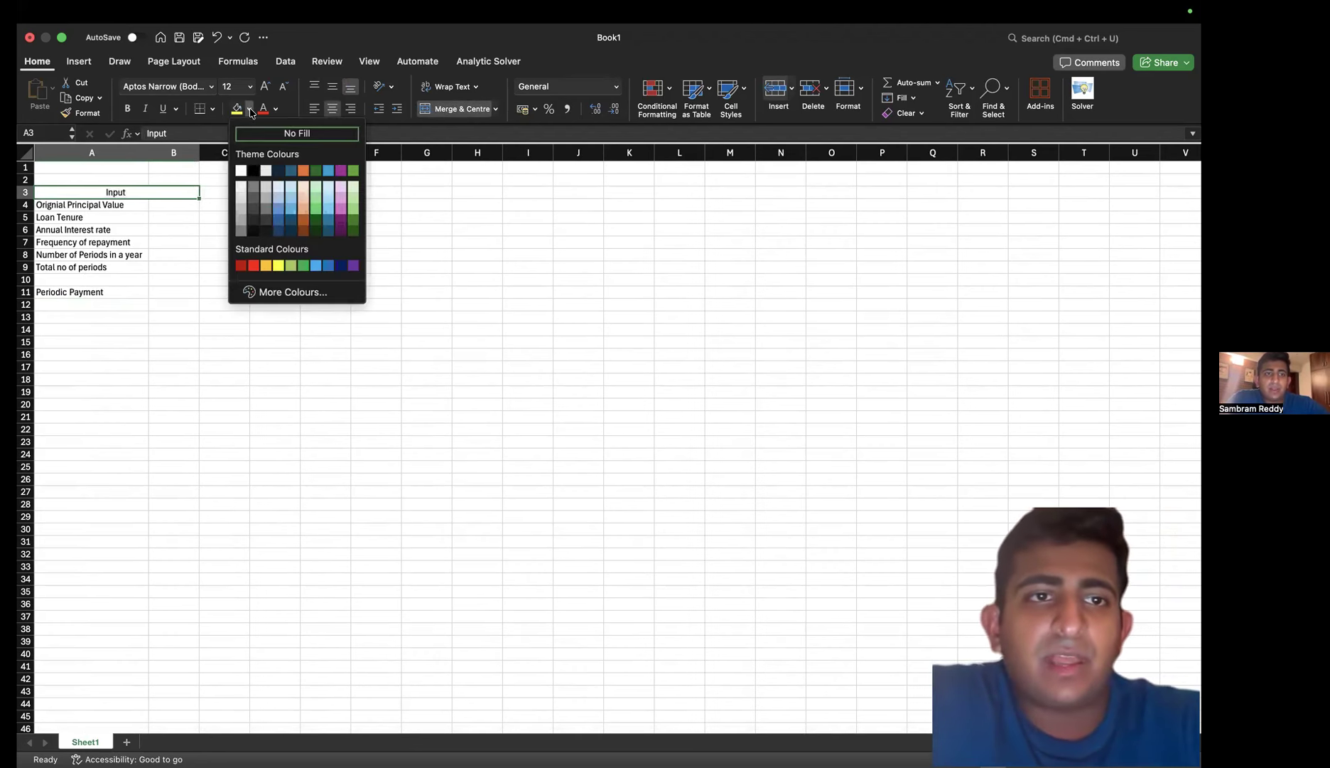
{"action": "left_click", "coordinate": [300, 213]}
Apply all borders to the input table in A3:B9
{"action": "left_click", "coordinate": [167, 217]}
{"action": "left_click_drag", "start_coordinate": [79, 199], "coordinate": [182, 270]}
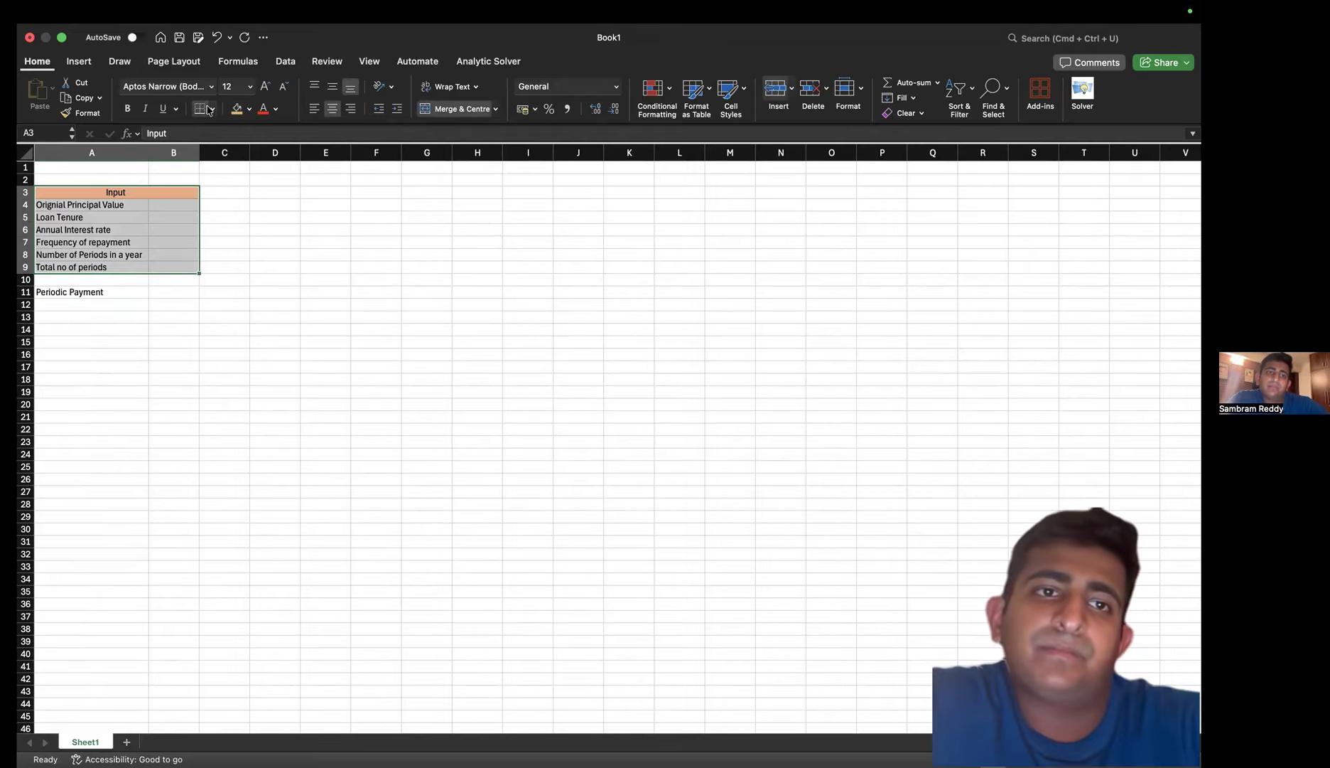
{"action": "left_click", "coordinate": [210, 109]}
{"action": "left_click", "coordinate": [242, 238]}
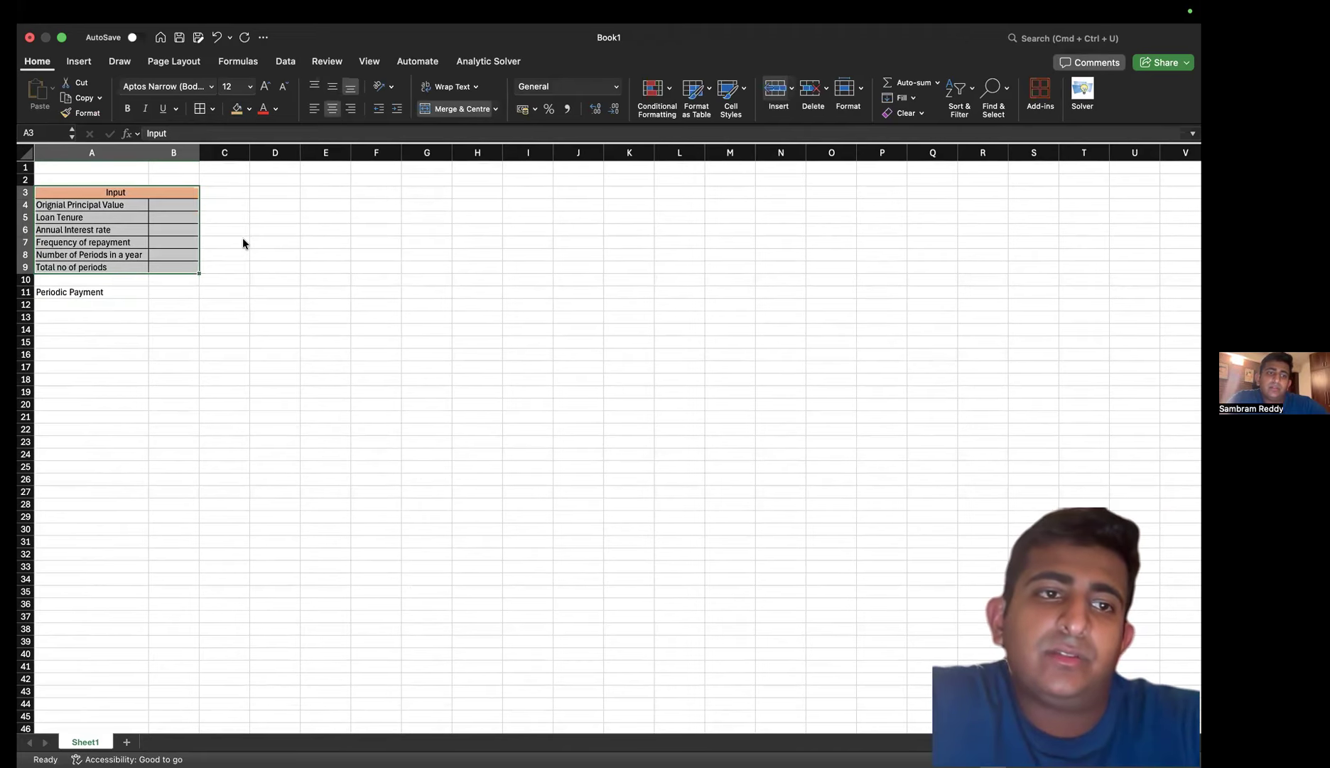
Enter 1500000 as the principal value in B4 and format it as rupee currency
{"action": "left_click", "coordinate": [165, 209]}
{"action": "type", "text": "1500000"}
{"action": "key", "text": "Return"}
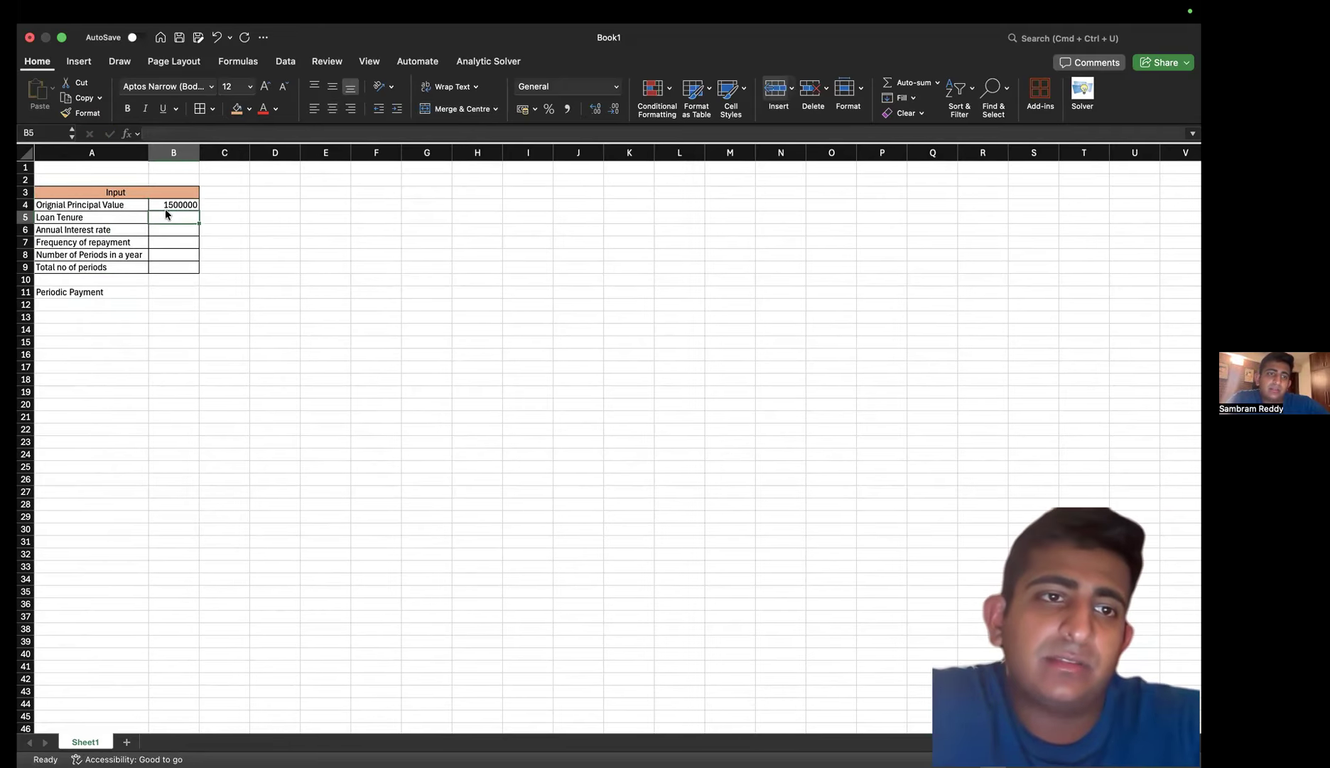
{"action": "left_click", "coordinate": [165, 206]}
{"action": "left_click", "coordinate": [523, 109]}
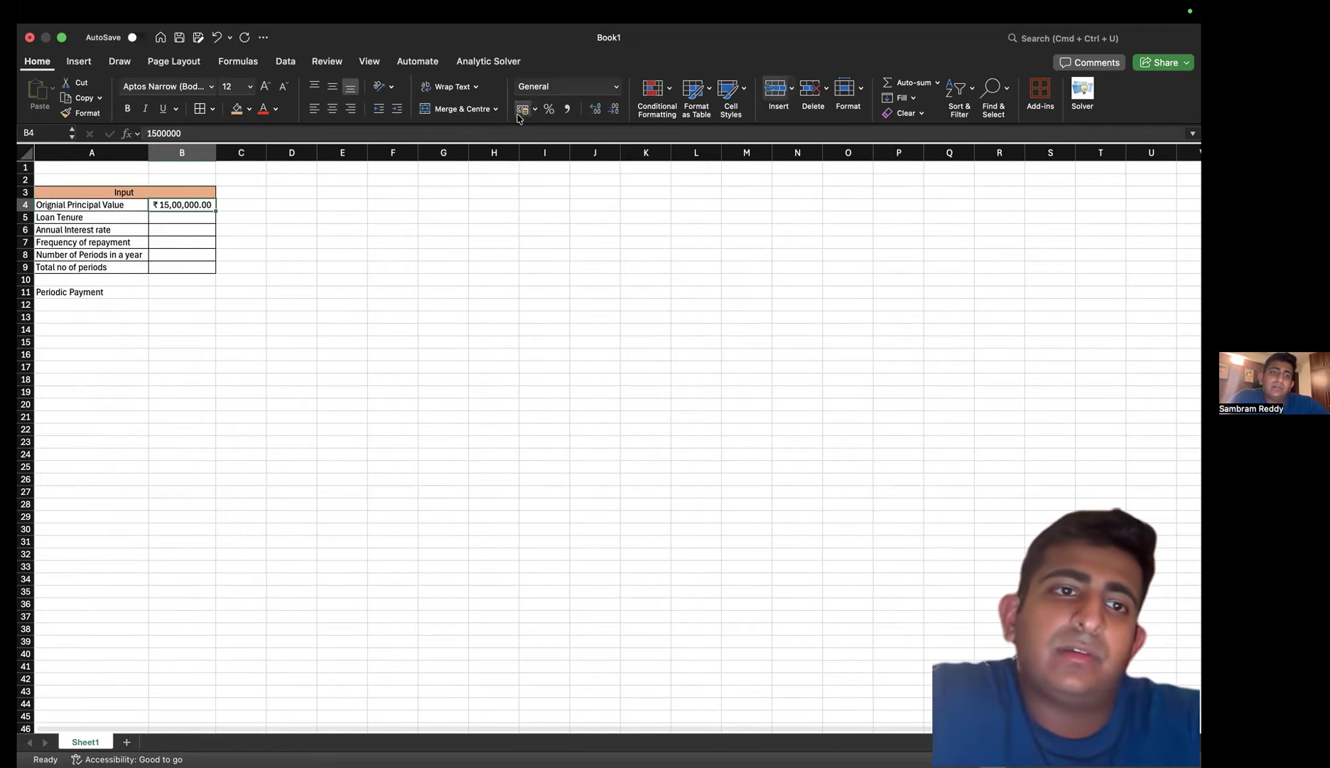
Enter 5 as the loan tenure in B5
{"action": "left_click", "coordinate": [172, 230]}
{"action": "left_click", "coordinate": [169, 219]}
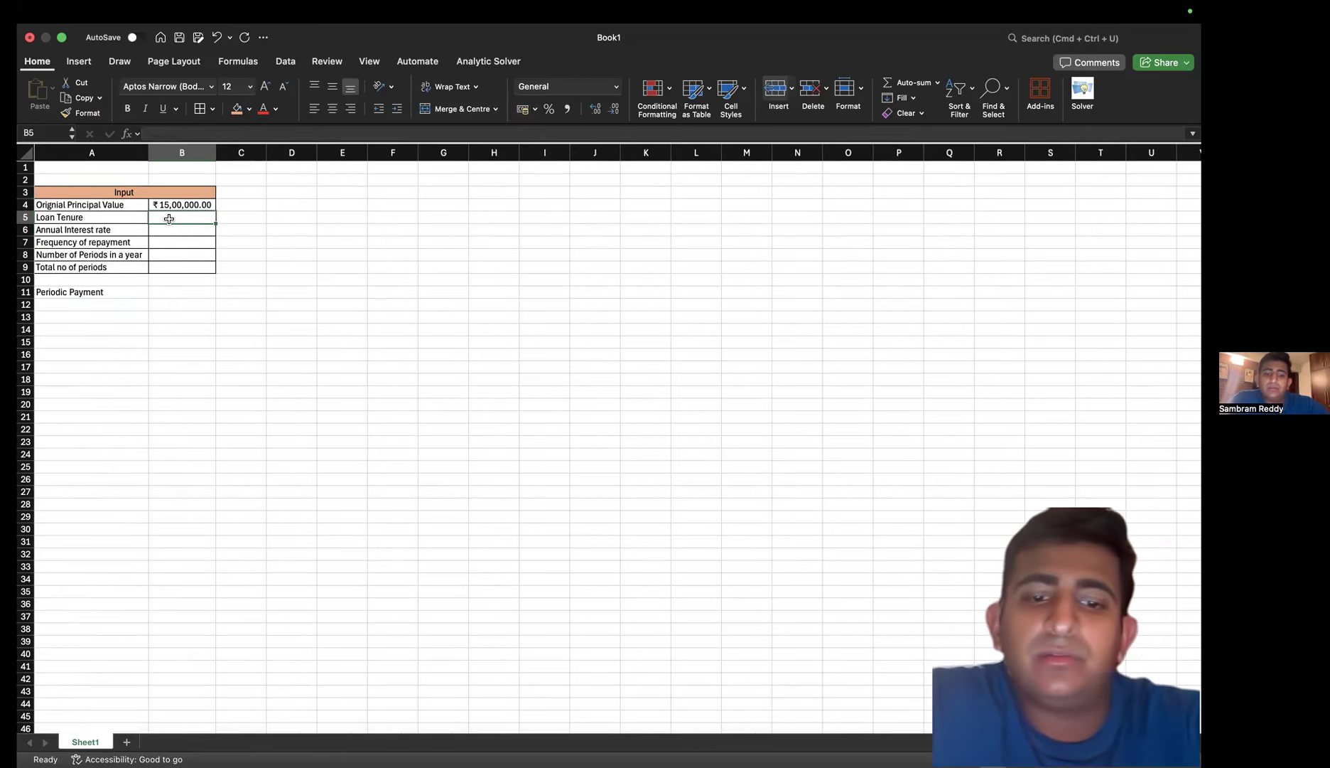
{"action": "type", "text": "5"}
{"action": "key", "text": "Return"}
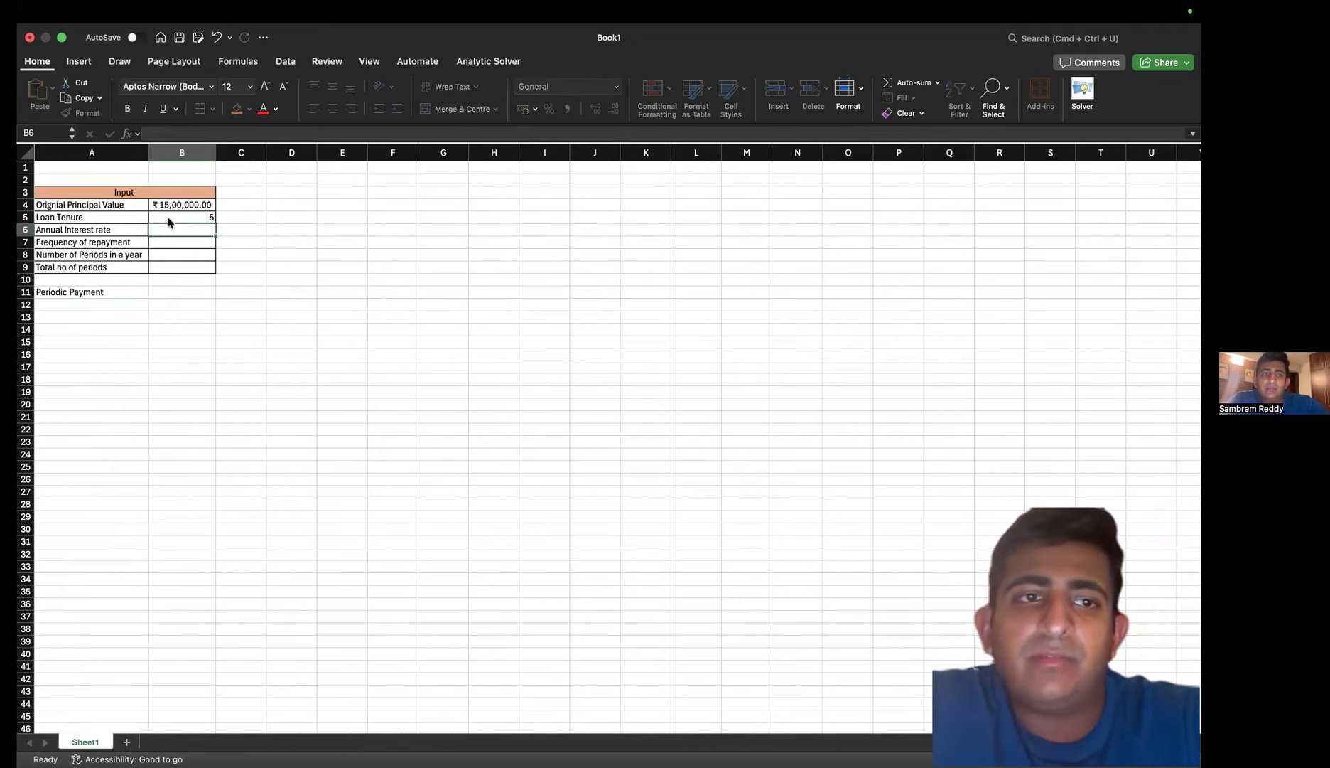
Enter the label "Purchase" in D2 and "Car" beside it in E2
{"action": "left_click", "coordinate": [229, 196]}
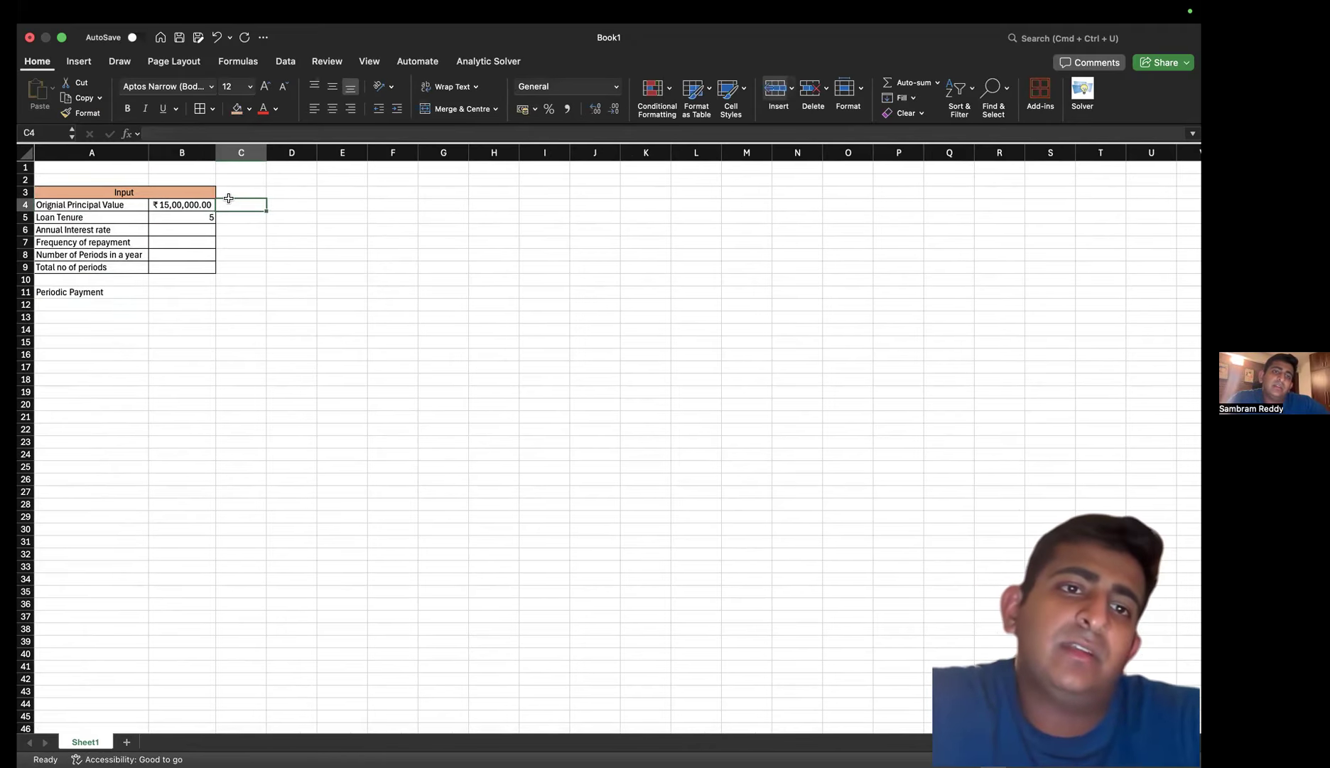
{"action": "left_click", "coordinate": [295, 190]}
{"action": "left_click", "coordinate": [298, 183]}
{"action": "type", "text": "Purchase"}
{"action": "key", "text": "Tab"}
{"action": "type", "text": "Car"}
{"action": "key", "text": "Return"}
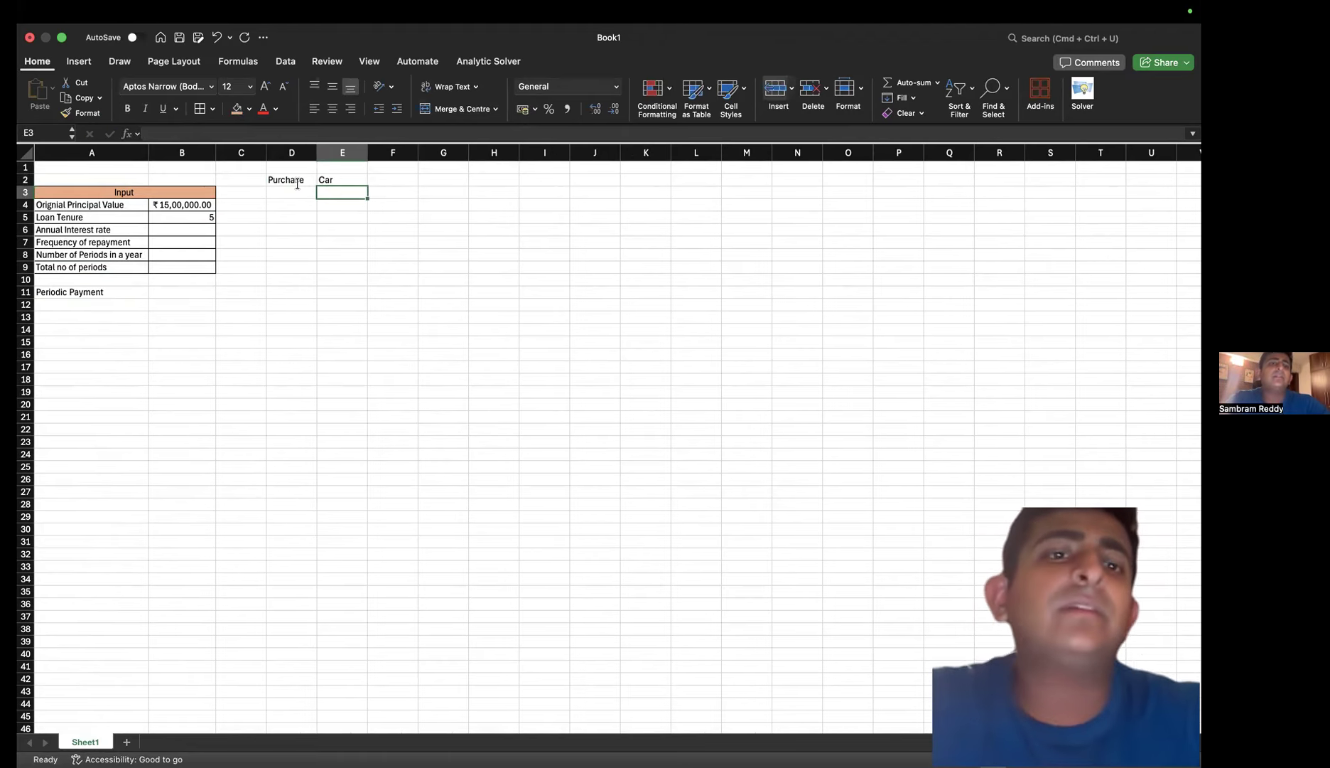
Enter 0.095 as the annual interest rate in B6 and format it as a percentage with two decimal places
{"action": "left_click", "coordinate": [167, 216]}
{"action": "left_click", "coordinate": [162, 230]}
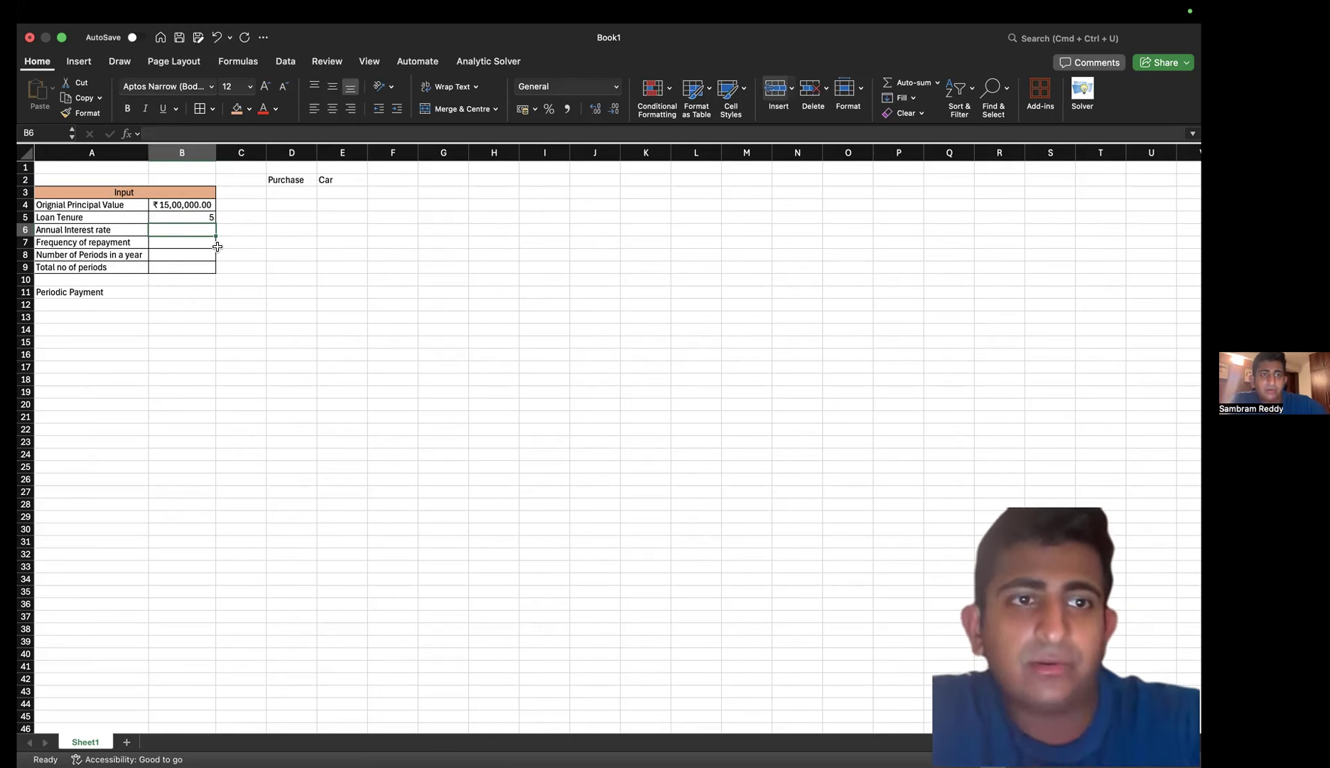
{"action": "type", "text": "0."}
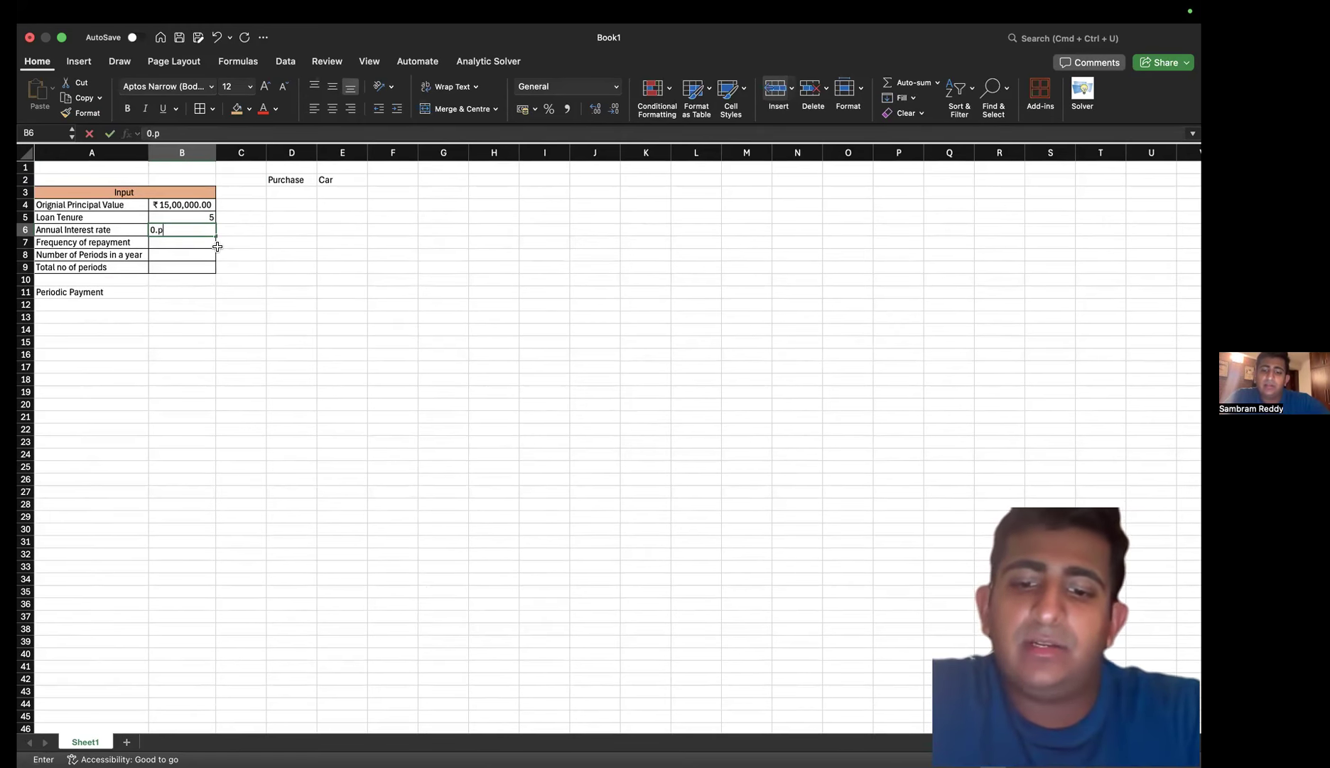
{"action": "type", "text": "095"}
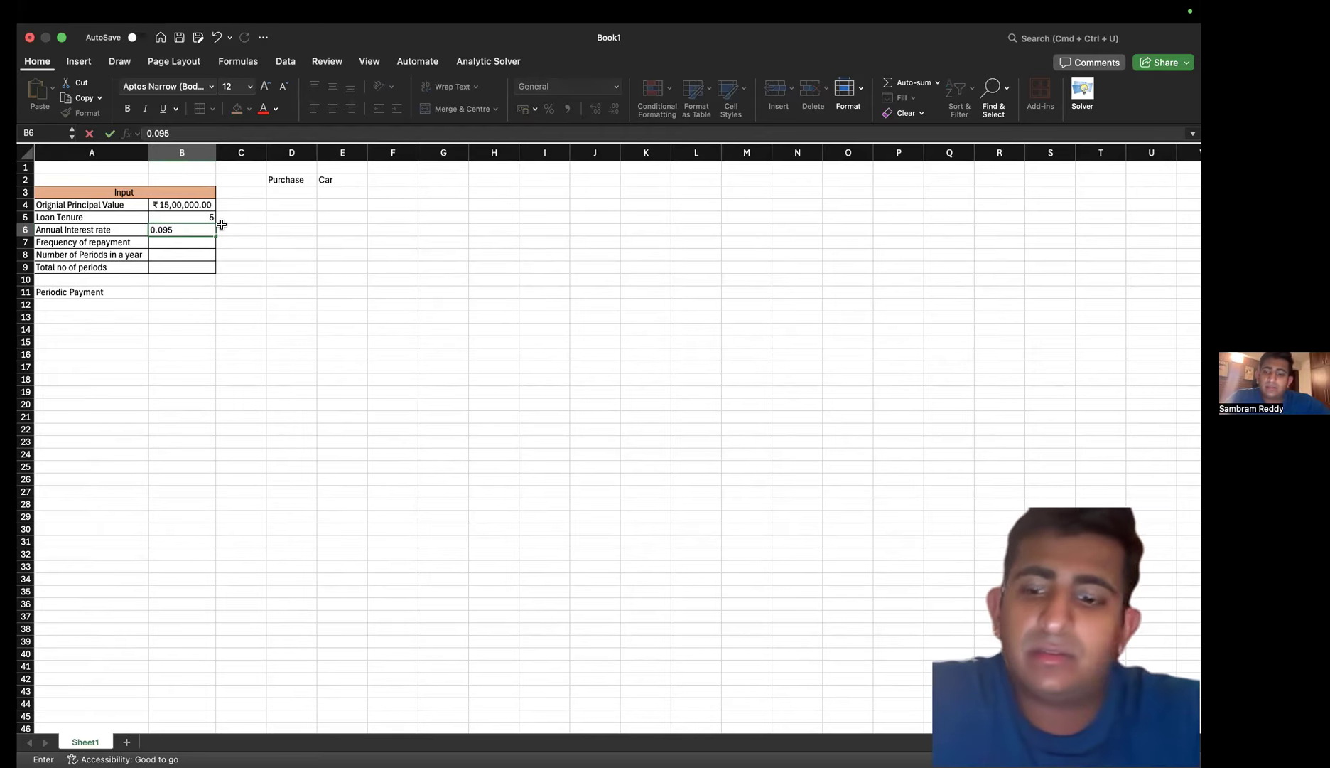
{"action": "key", "text": "Return"}
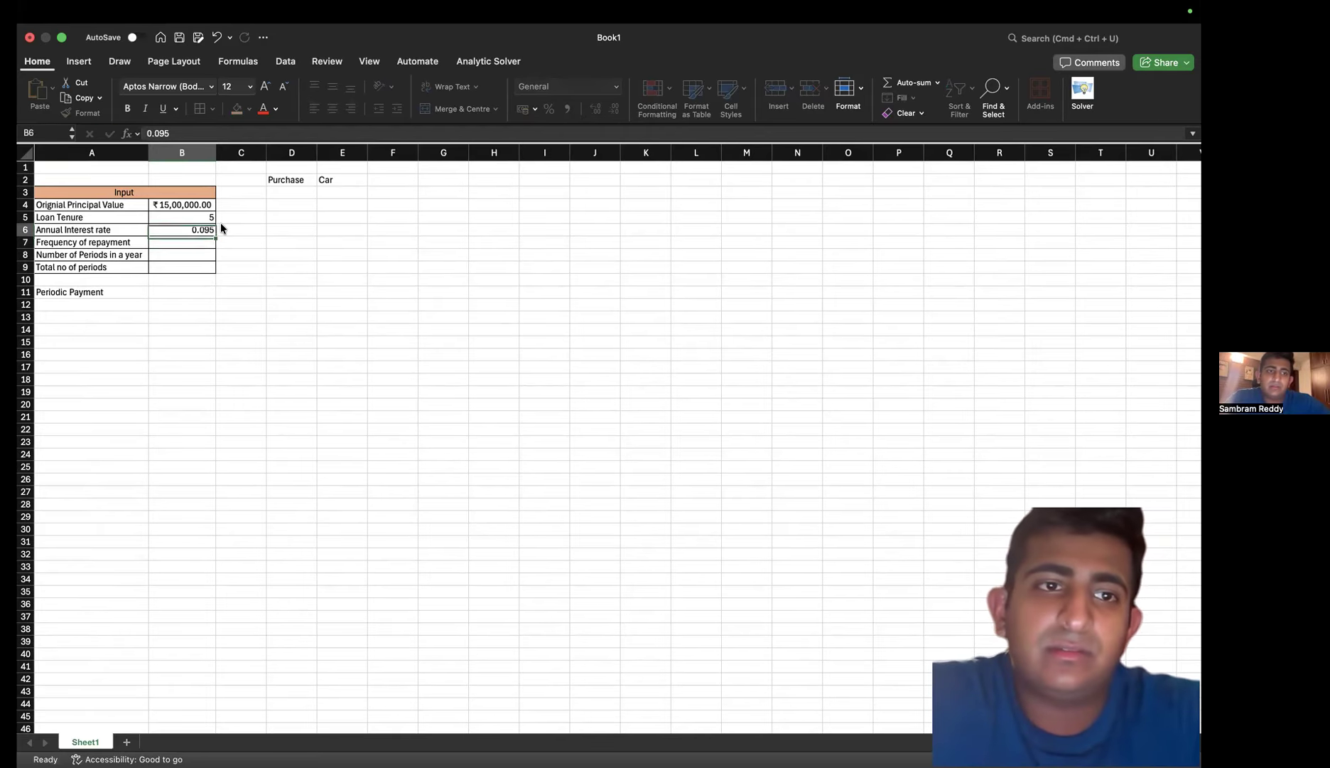
{"action": "left_click", "coordinate": [549, 109]}
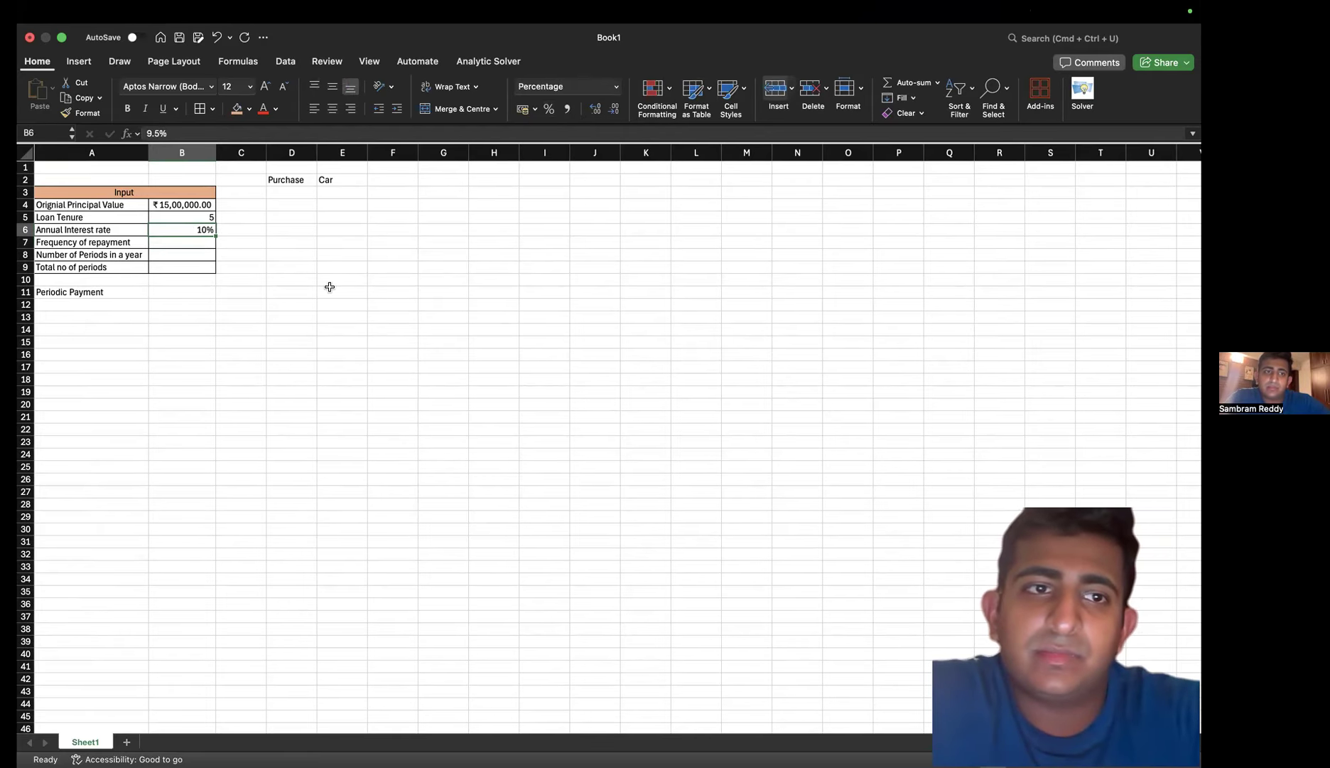
{"action": "left_click", "coordinate": [239, 278]}
{"action": "left_click", "coordinate": [186, 227]}
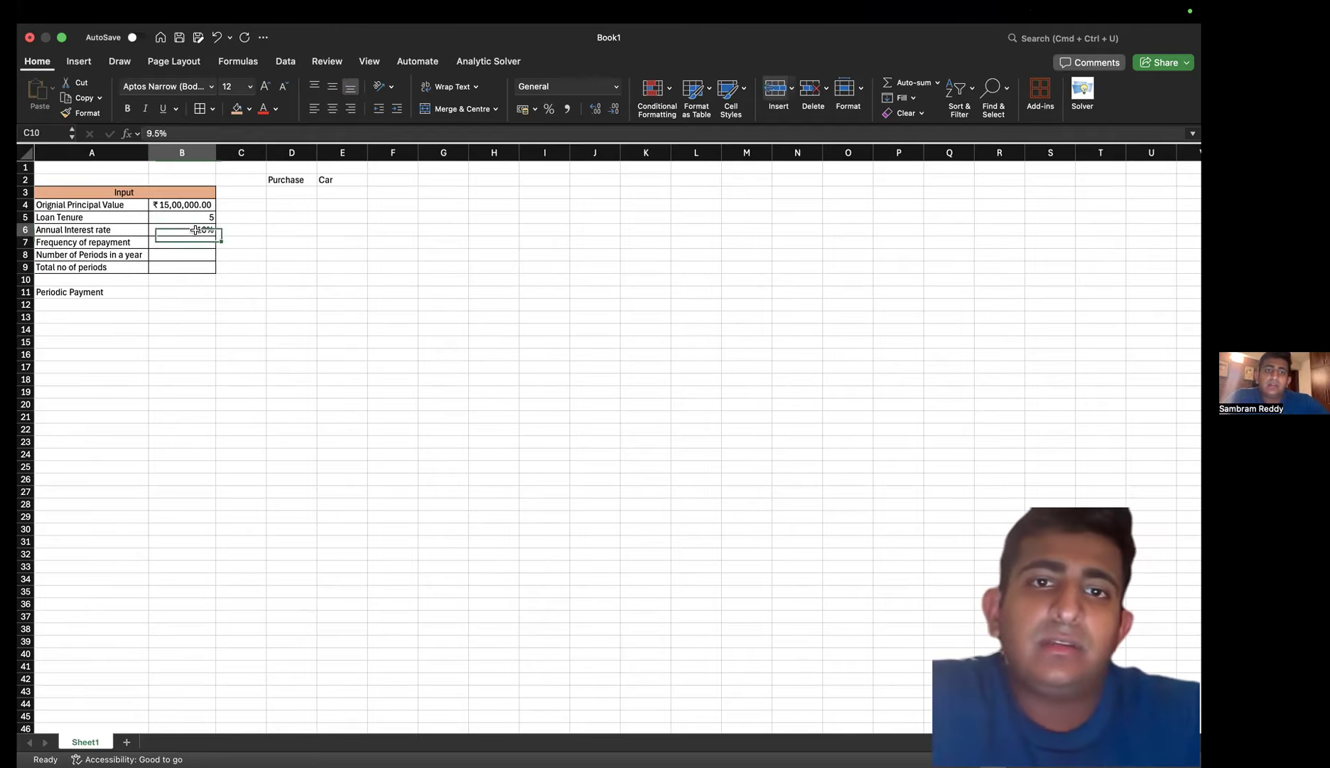
{"action": "left_click", "coordinate": [592, 110]}
{"action": "left_click", "coordinate": [591, 110]}
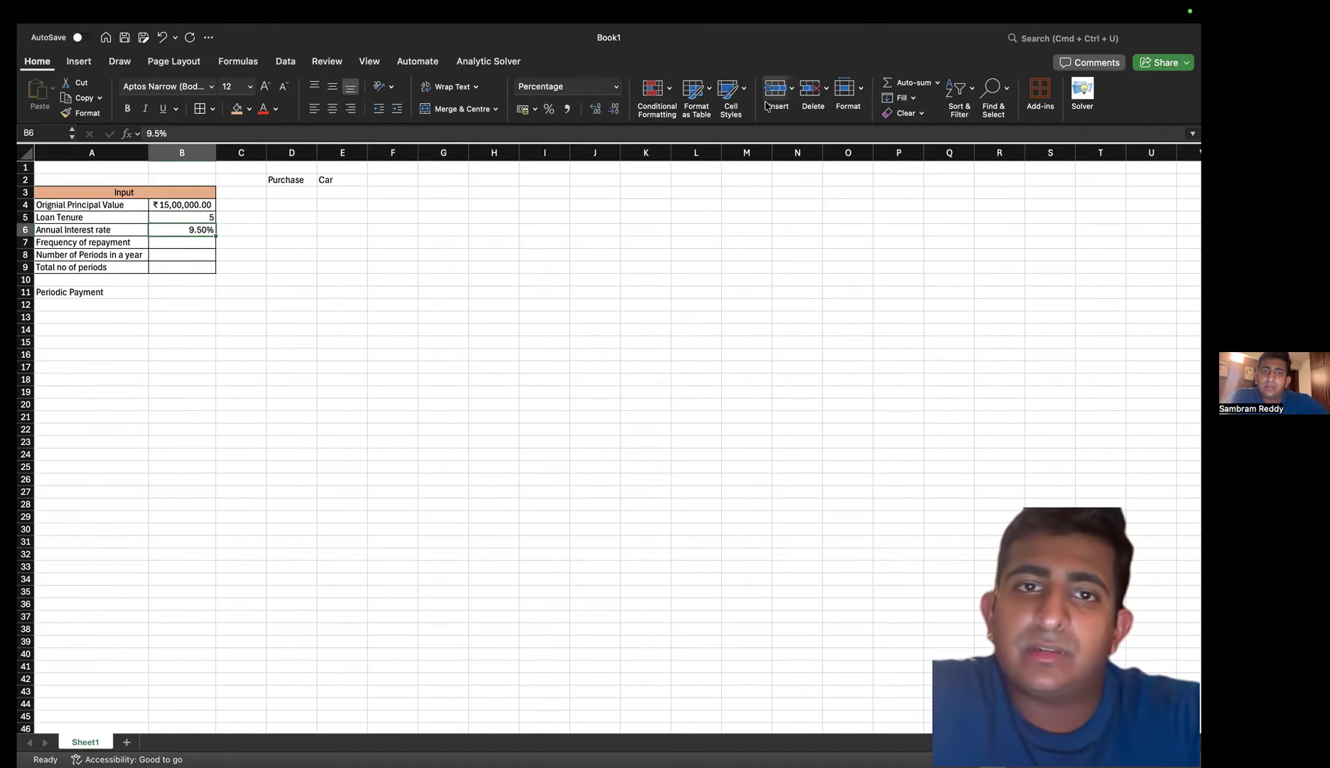
Add list data validation to the repayment frequency cell B7 with the options Monthly, Semi Annual and Annual
{"action": "left_click", "coordinate": [174, 243]}
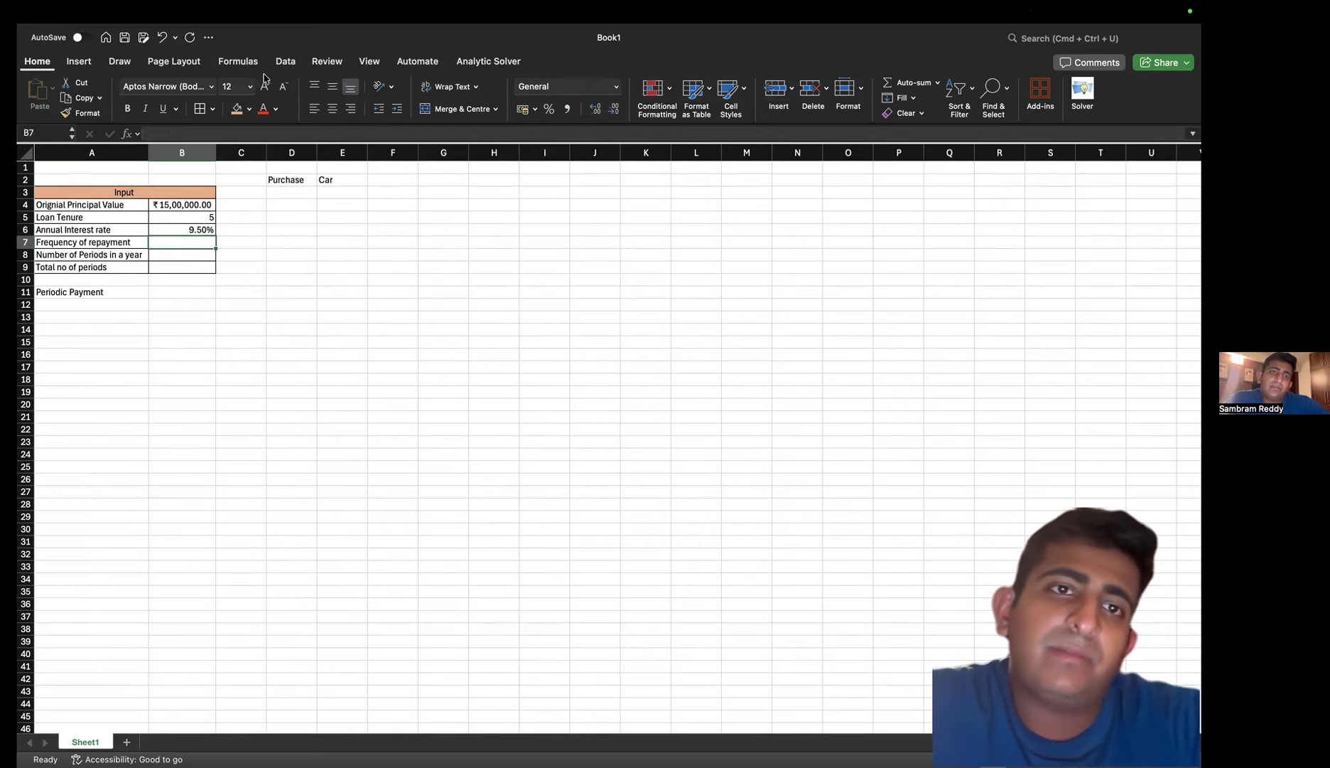
{"action": "left_click", "coordinate": [298, 62]}
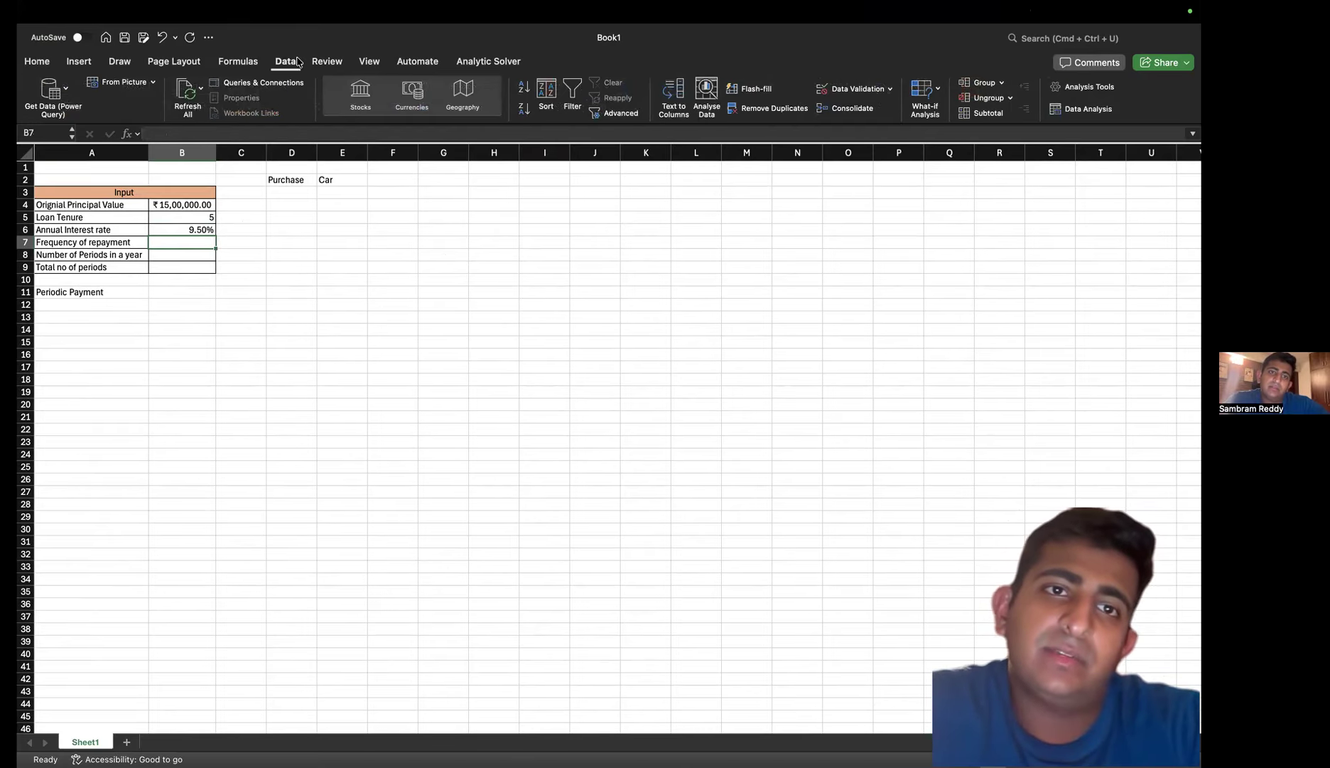
{"action": "left_click", "coordinate": [863, 95]}
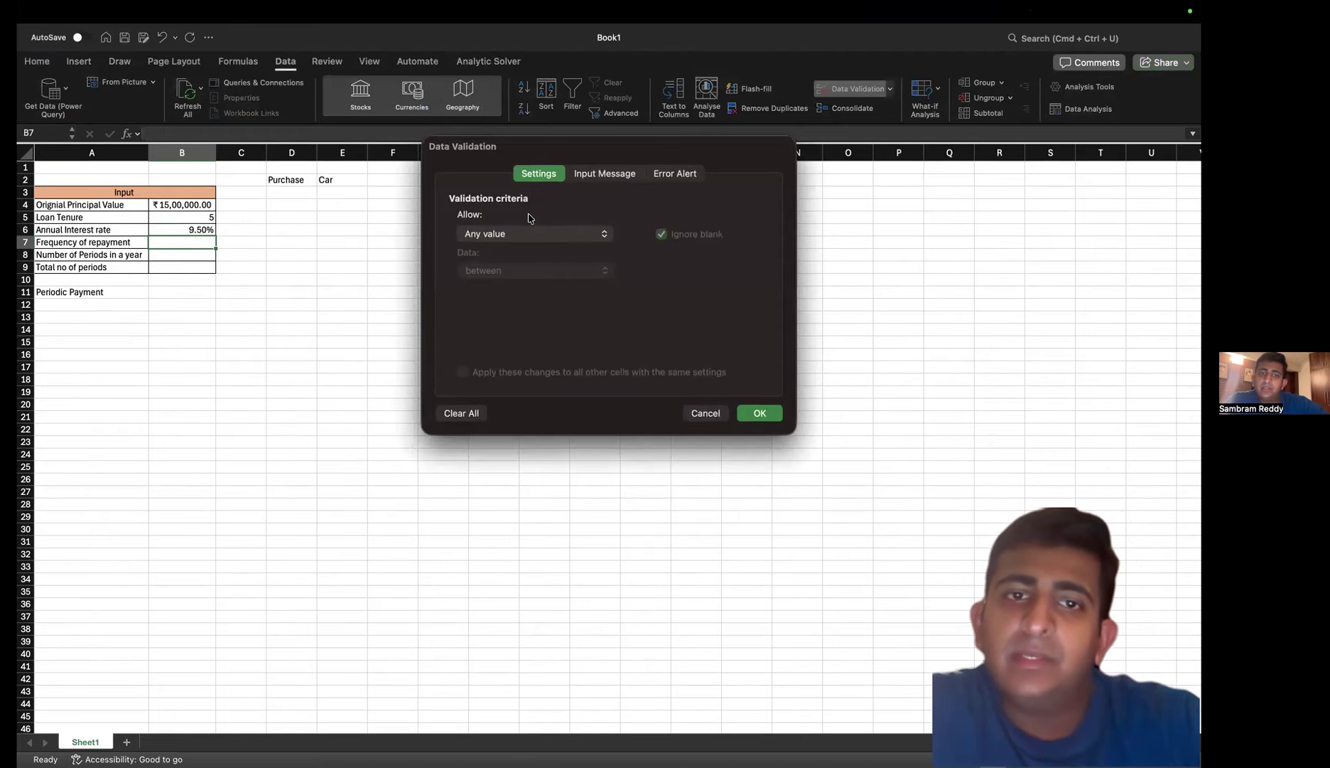
{"action": "left_click", "coordinate": [539, 233]}
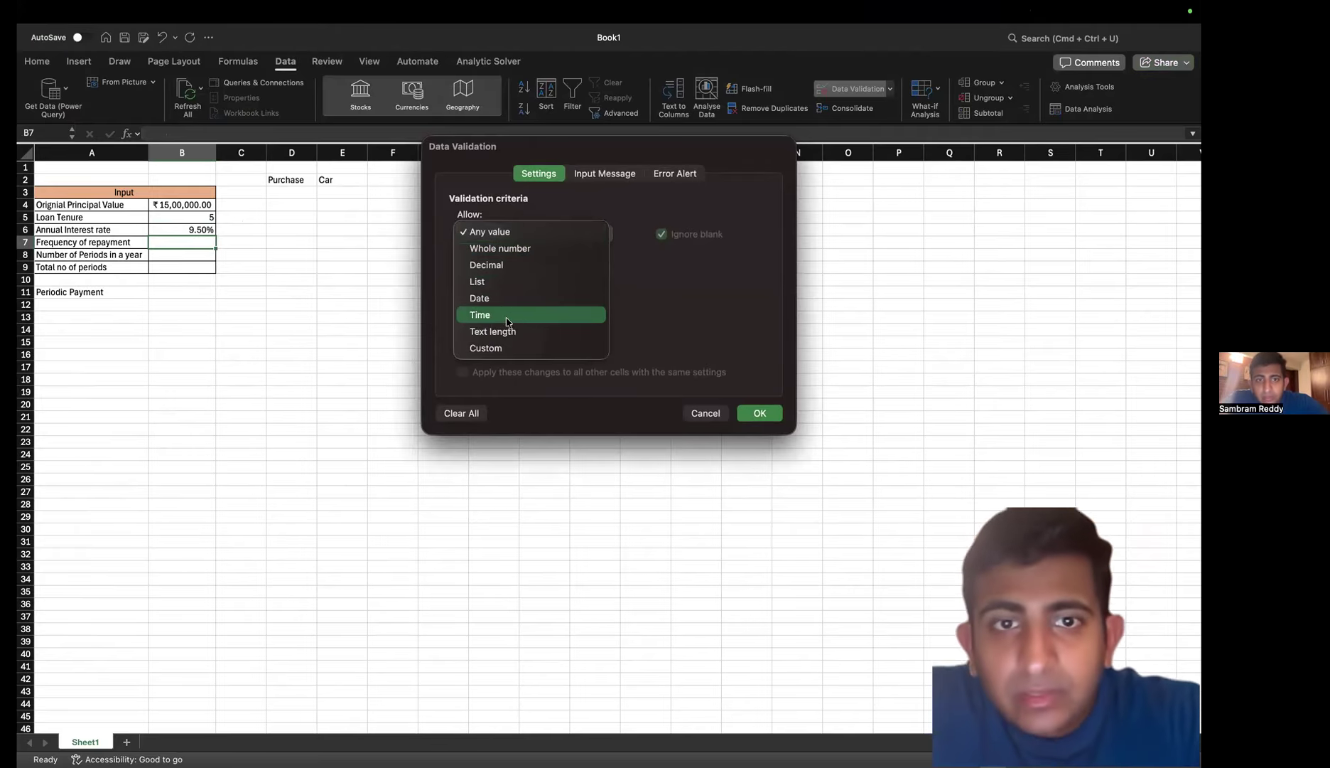
{"action": "left_click", "coordinate": [503, 283]}
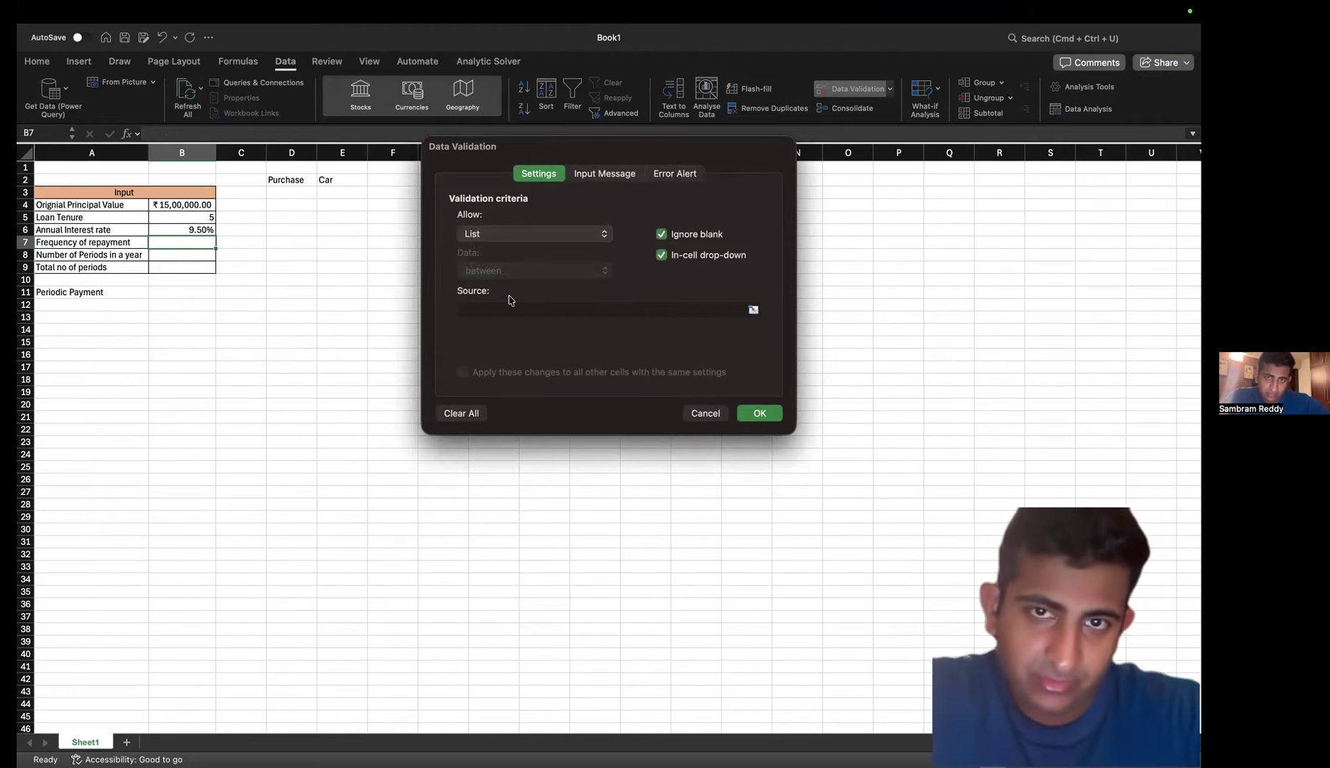
{"action": "left_click", "coordinate": [517, 312]}
{"action": "type", "text": "Mo"}
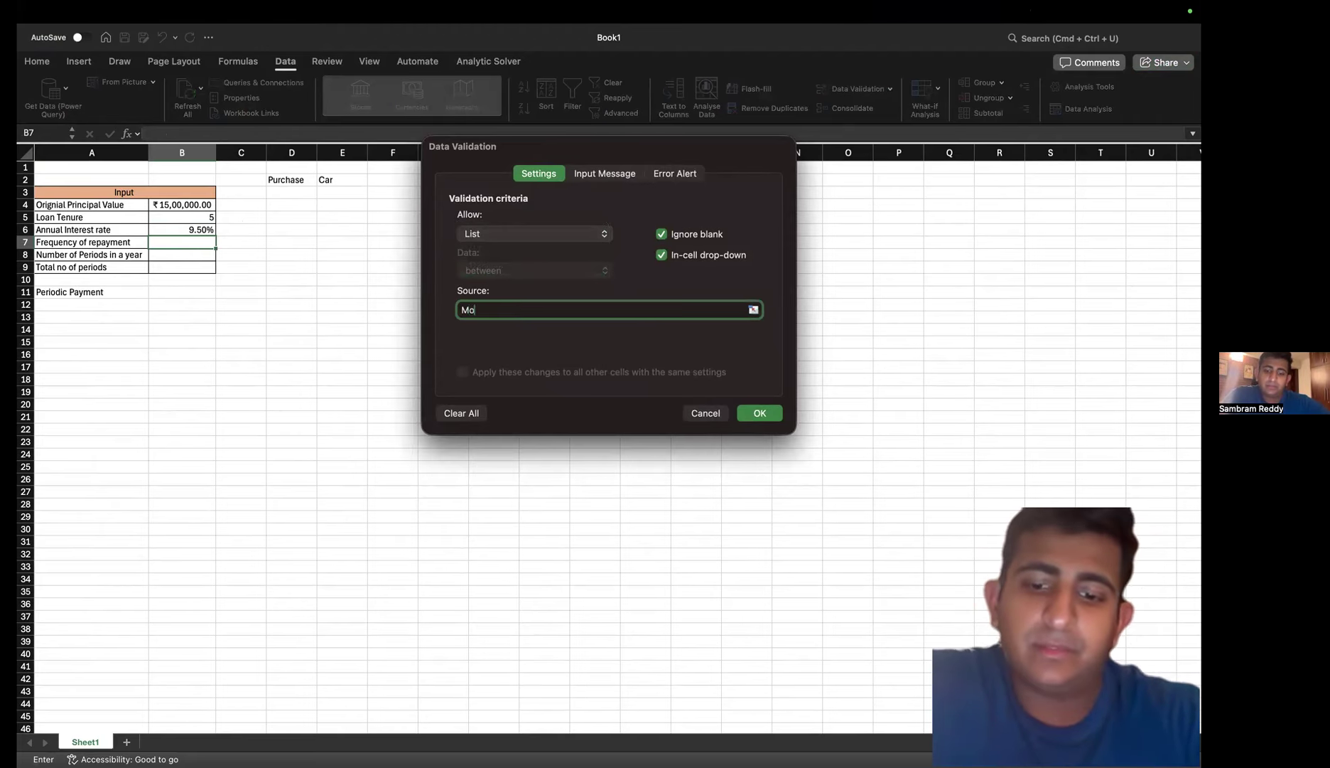
{"action": "type", "text": "nthly"}
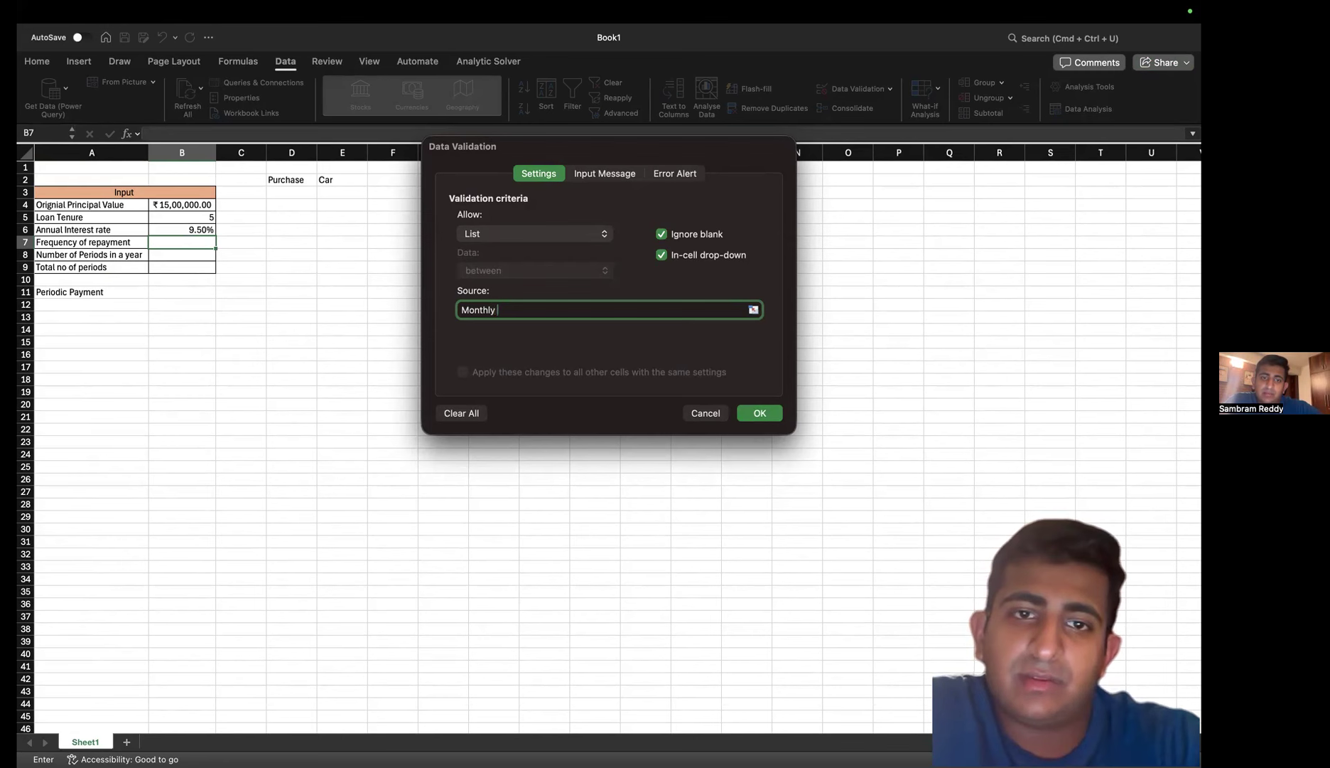
{"action": "type", "text": ", Semi Annual , Annual"}
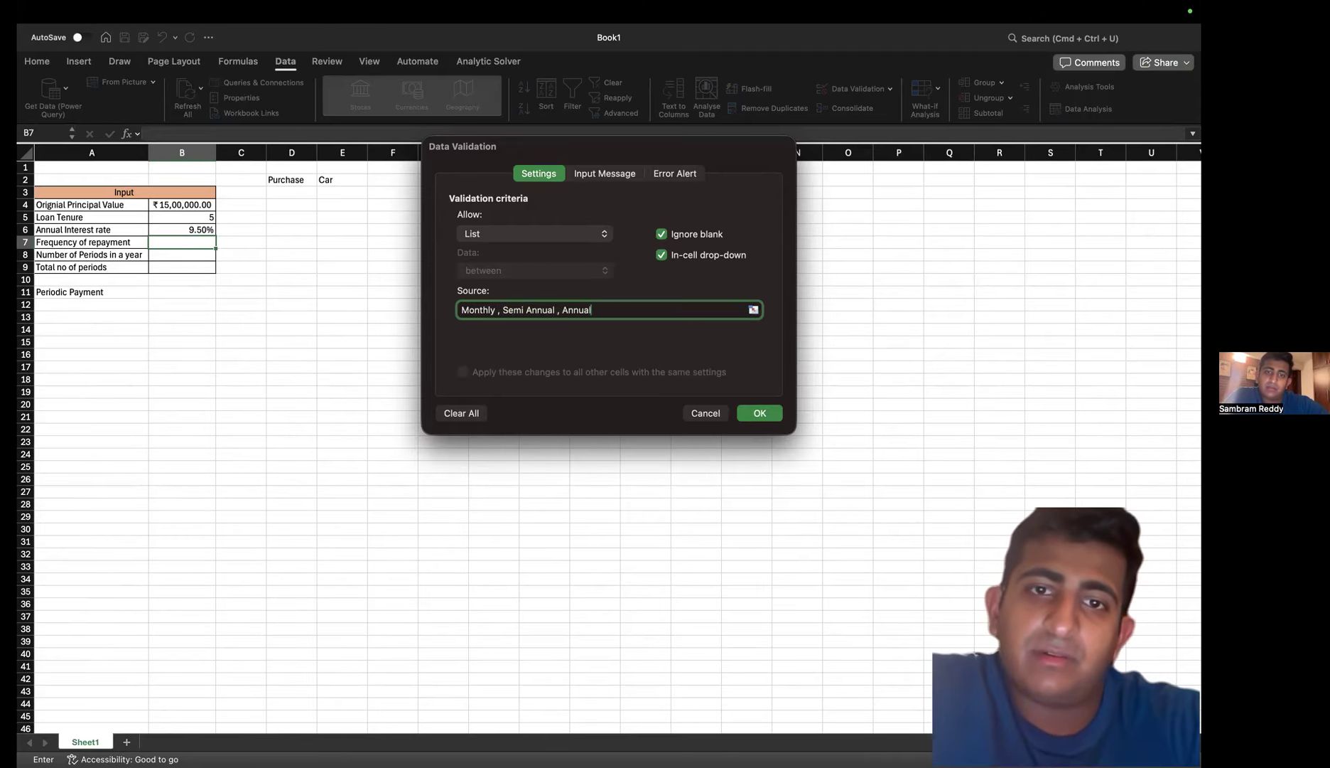
{"action": "left_click", "coordinate": [765, 412]}
Choose Monthly as the frequency of repayment in B7
{"action": "left_click", "coordinate": [221, 244]}
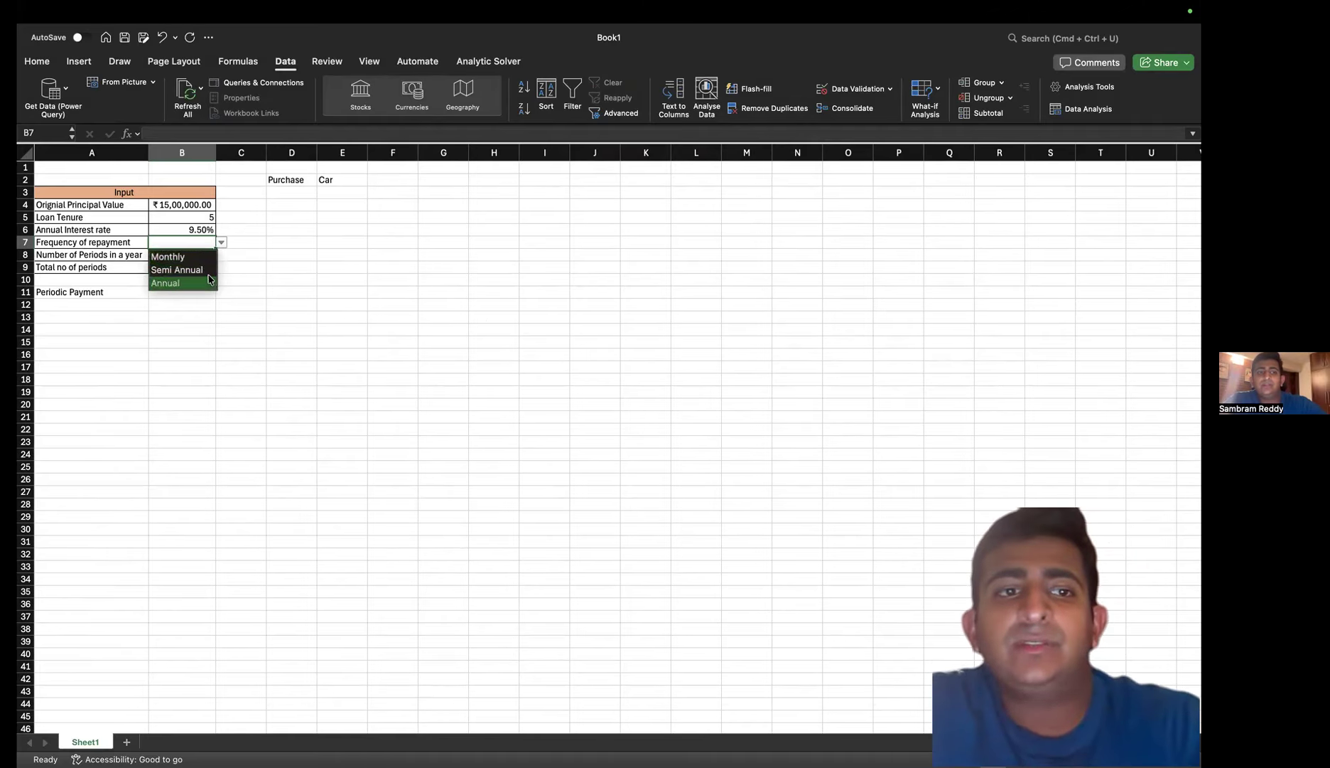
{"action": "left_click", "coordinate": [183, 257]}
{"action": "left_click", "coordinate": [185, 257]}
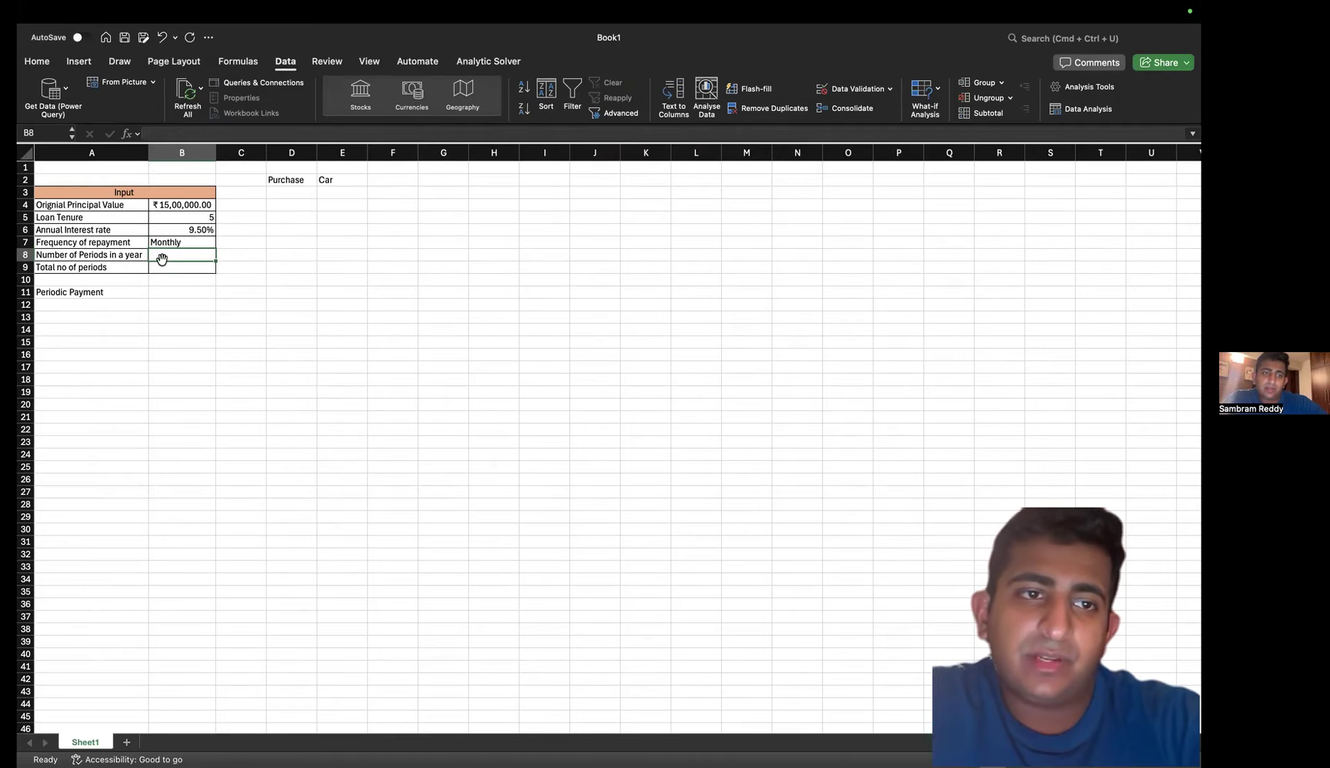
Start a frequency lookup table away from the inputs, with "Monthly" in T2 and 12 in U2
{"action": "left_click_drag", "start_coordinate": [1052, 194], "coordinate": [1163, 235]}
{"action": "left_click", "coordinate": [1151, 258]}
{"action": "left_click", "coordinate": [1145, 270]}
{"action": "left_click", "coordinate": [1064, 189]}
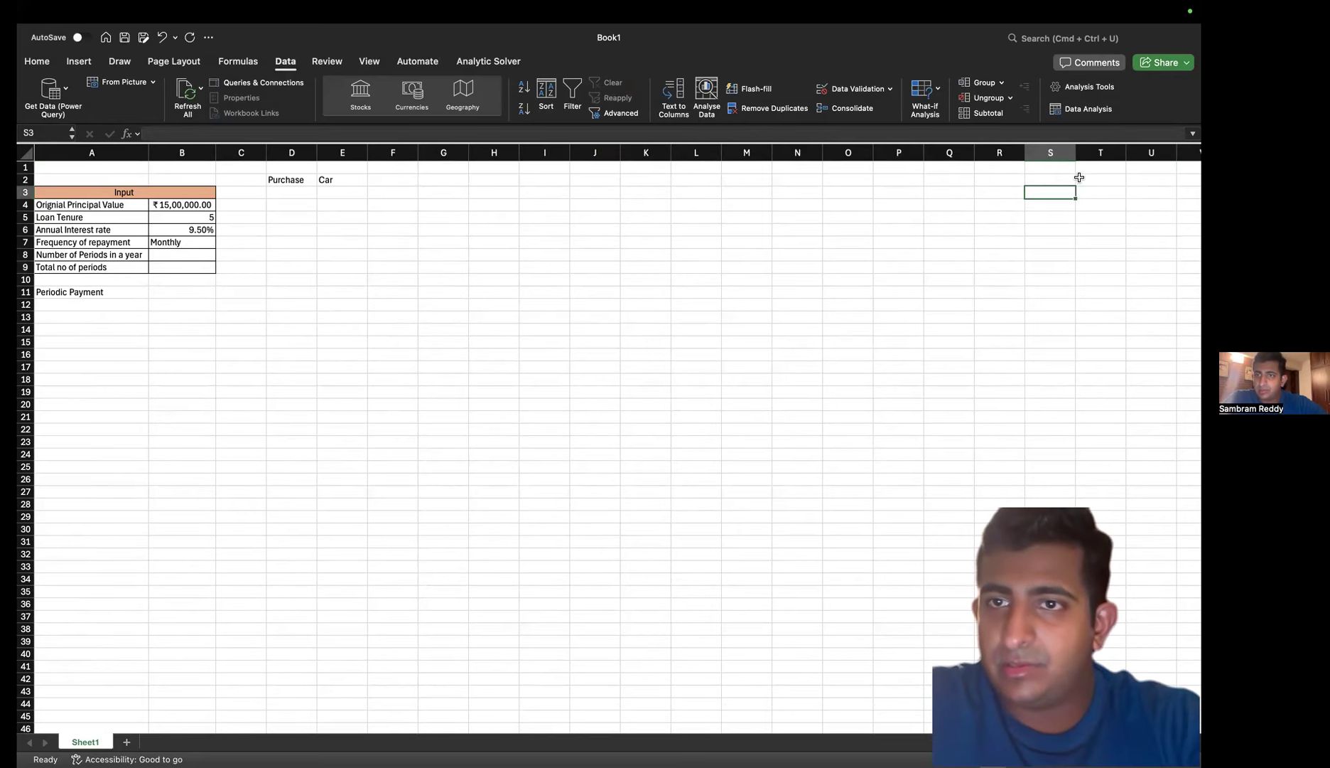
{"action": "left_click", "coordinate": [1081, 180]}
{"action": "type", "text": "M"}
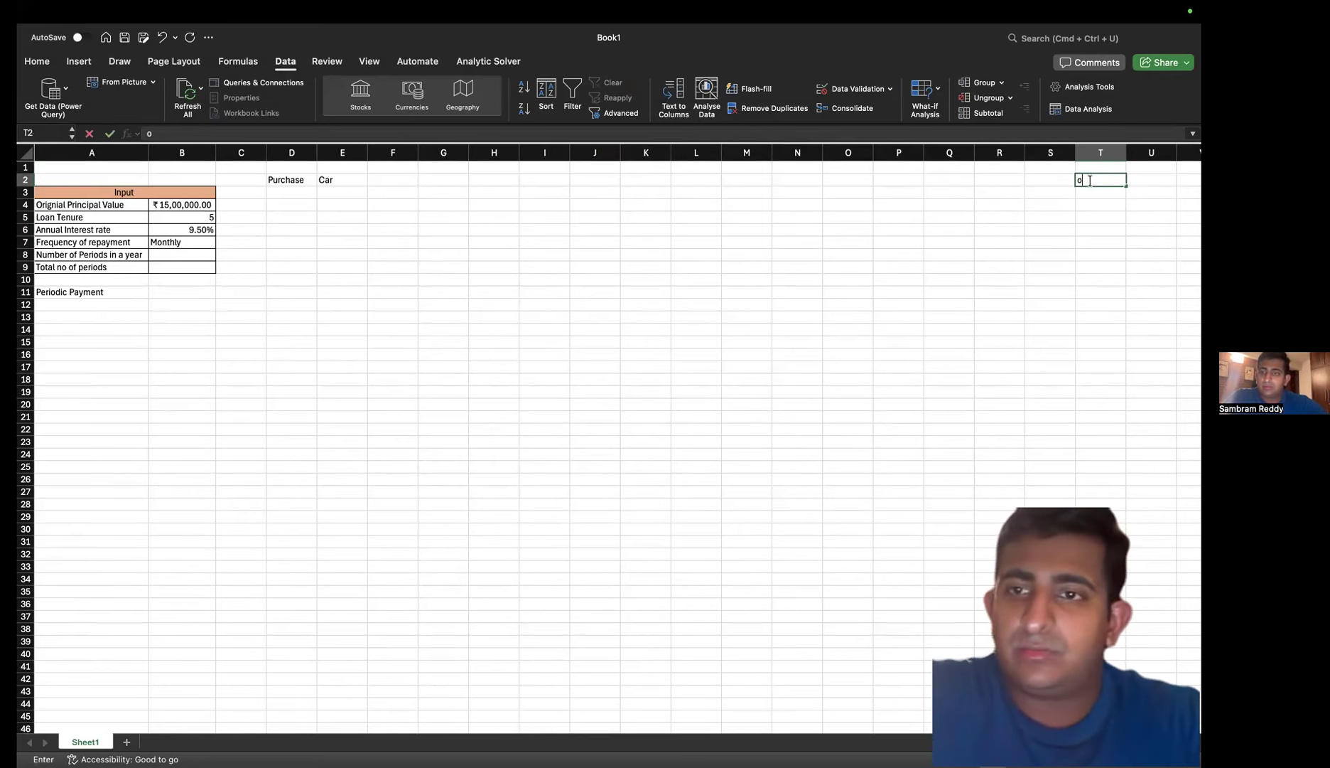
{"action": "type", "text": "onthly"}
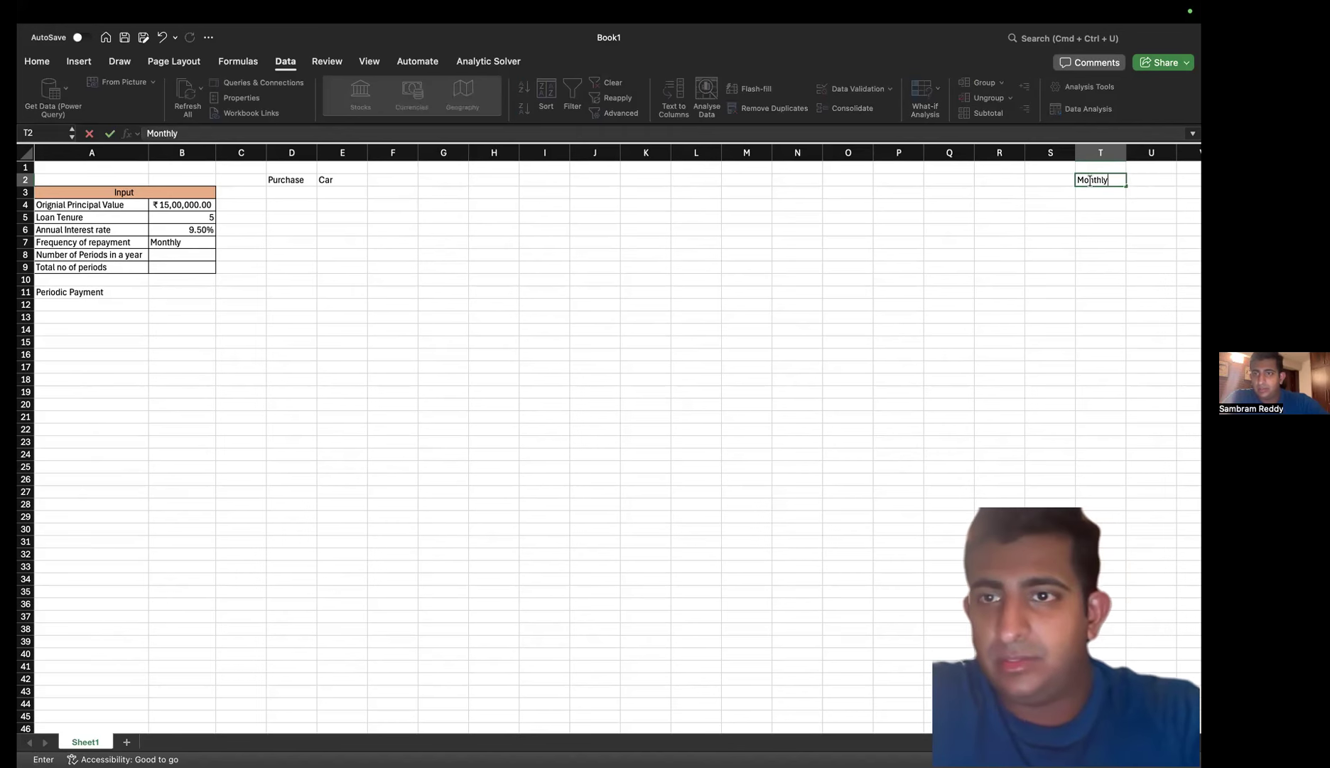
{"action": "key", "text": "Return"}
{"action": "key", "text": "Up"}
{"action": "key", "text": "Right"}
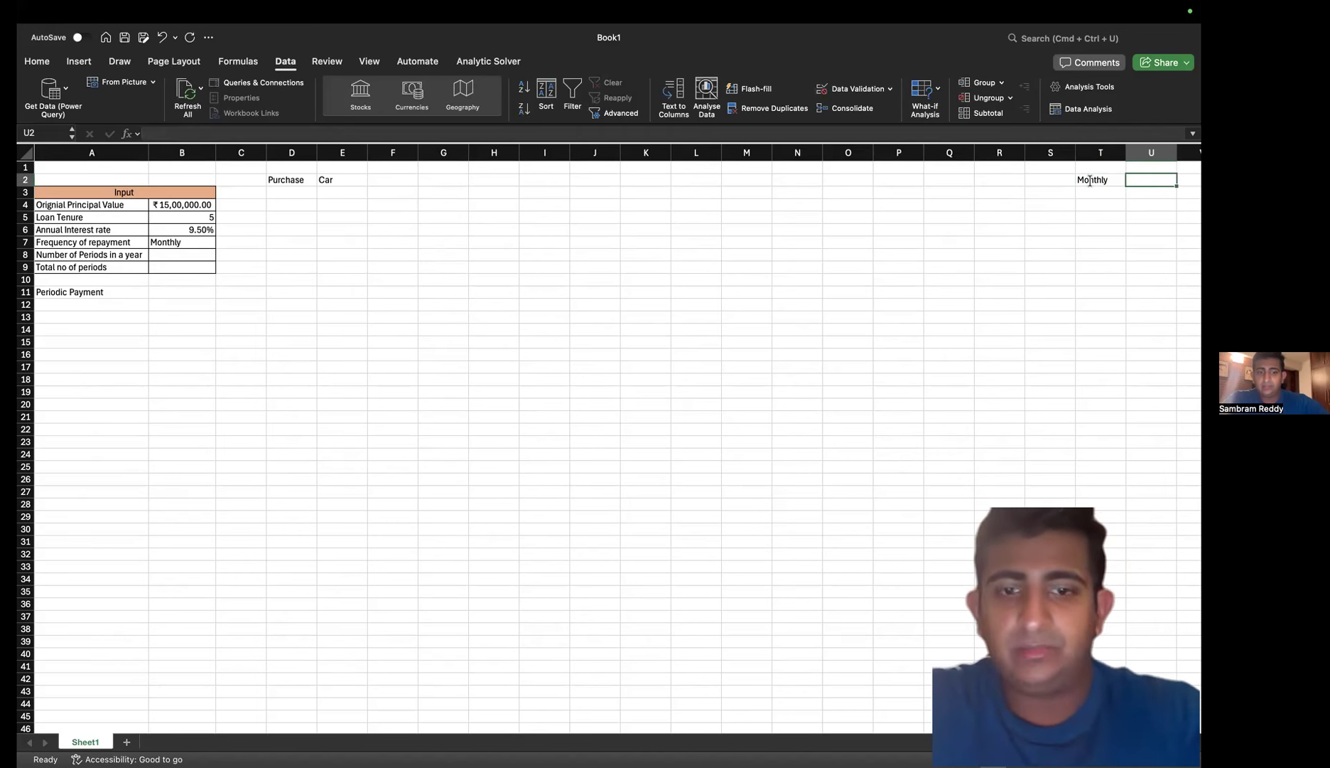
{"action": "type", "text": "12"}
{"action": "key", "text": "Return"}
{"action": "key", "text": "Left"}
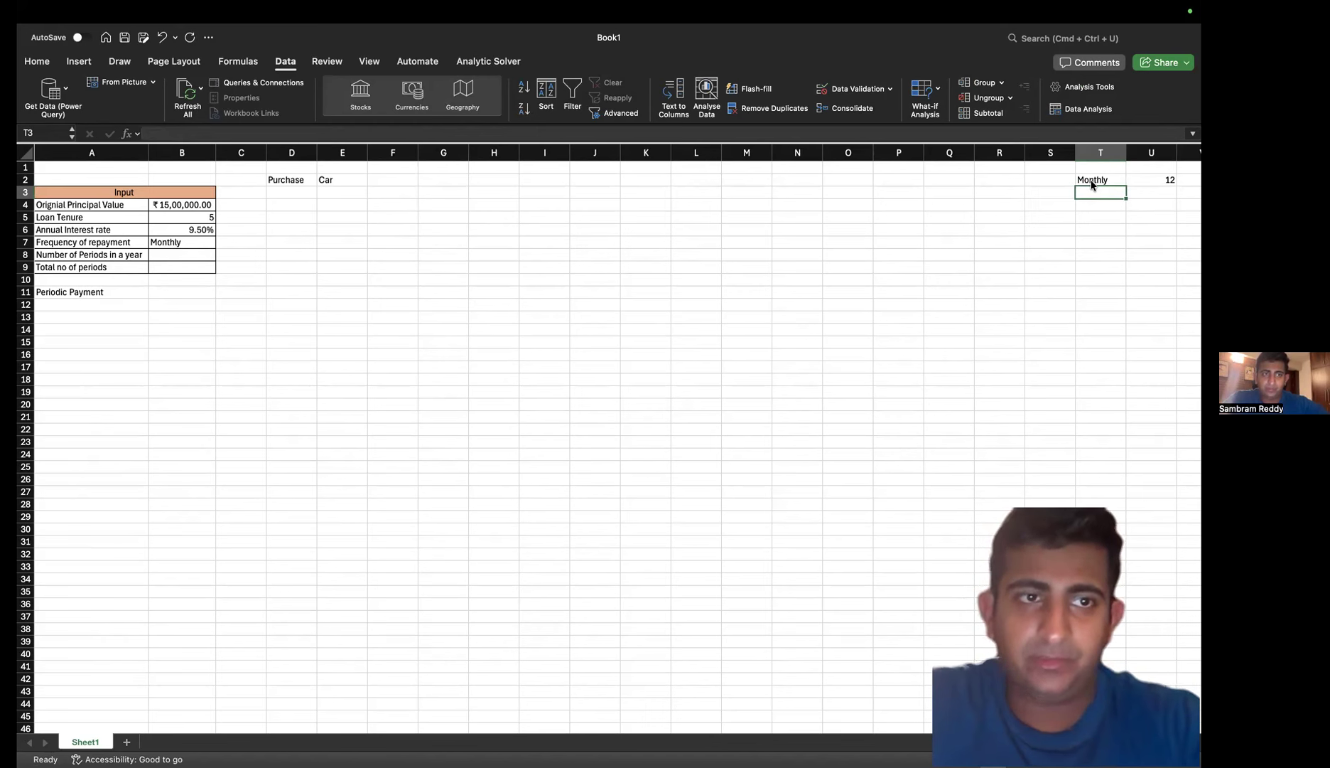
Add "Semi Annual" with 2 in row 3 and "Annual" with 1 in row 4 of the lookup table
{"action": "type", "text": "Semi Annual"}
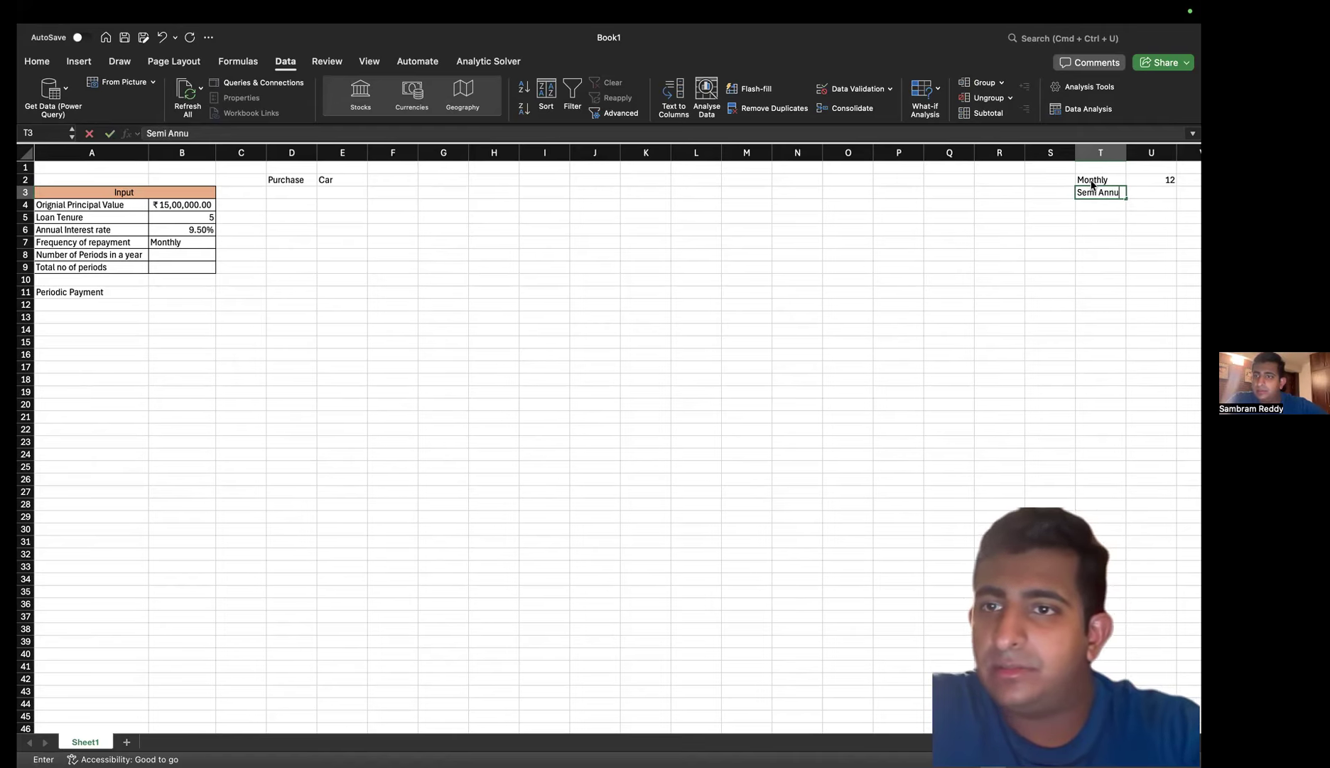
{"action": "key", "text": "Tab"}
{"action": "type", "text": "2"}
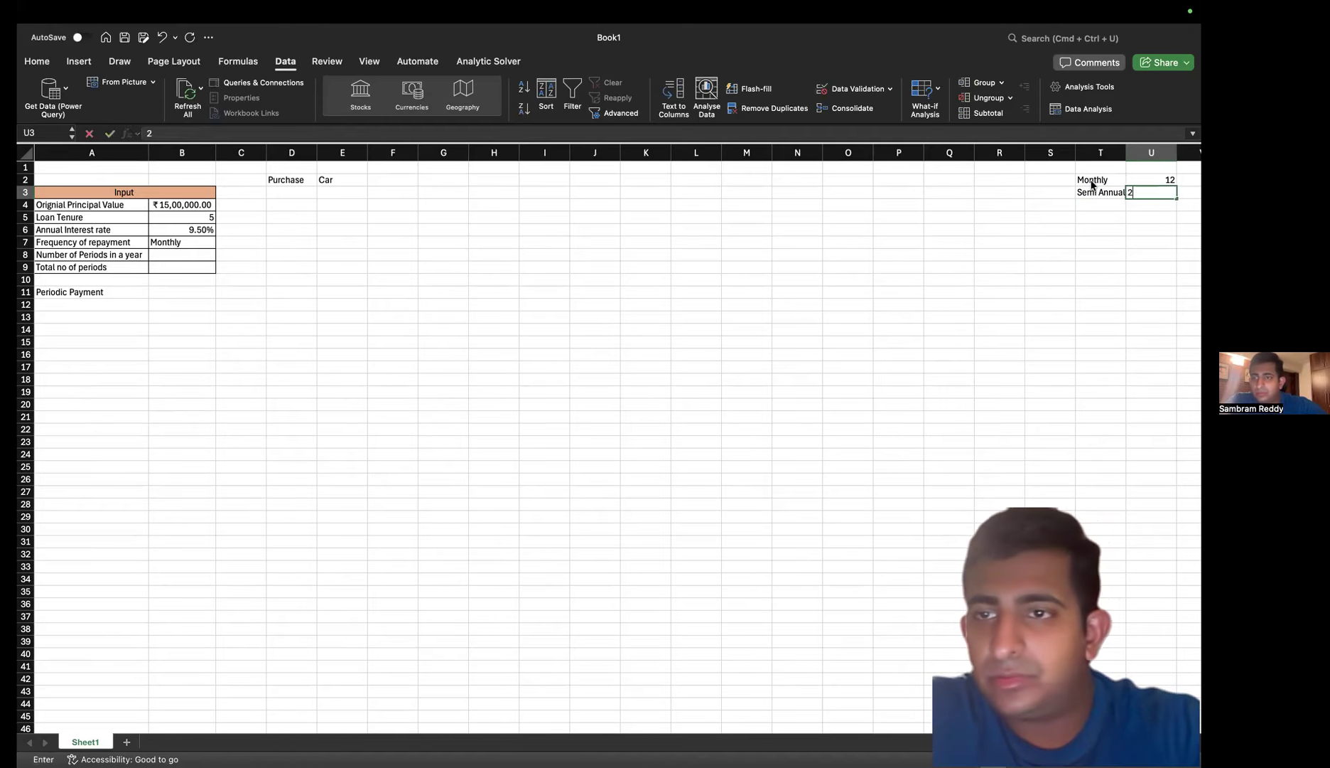
{"action": "key", "text": "Return"}
{"action": "type", "text": "Annual"}
{"action": "key", "text": "Tab"}
{"action": "type", "text": "1"}
{"action": "key", "text": "shift+Tab"}
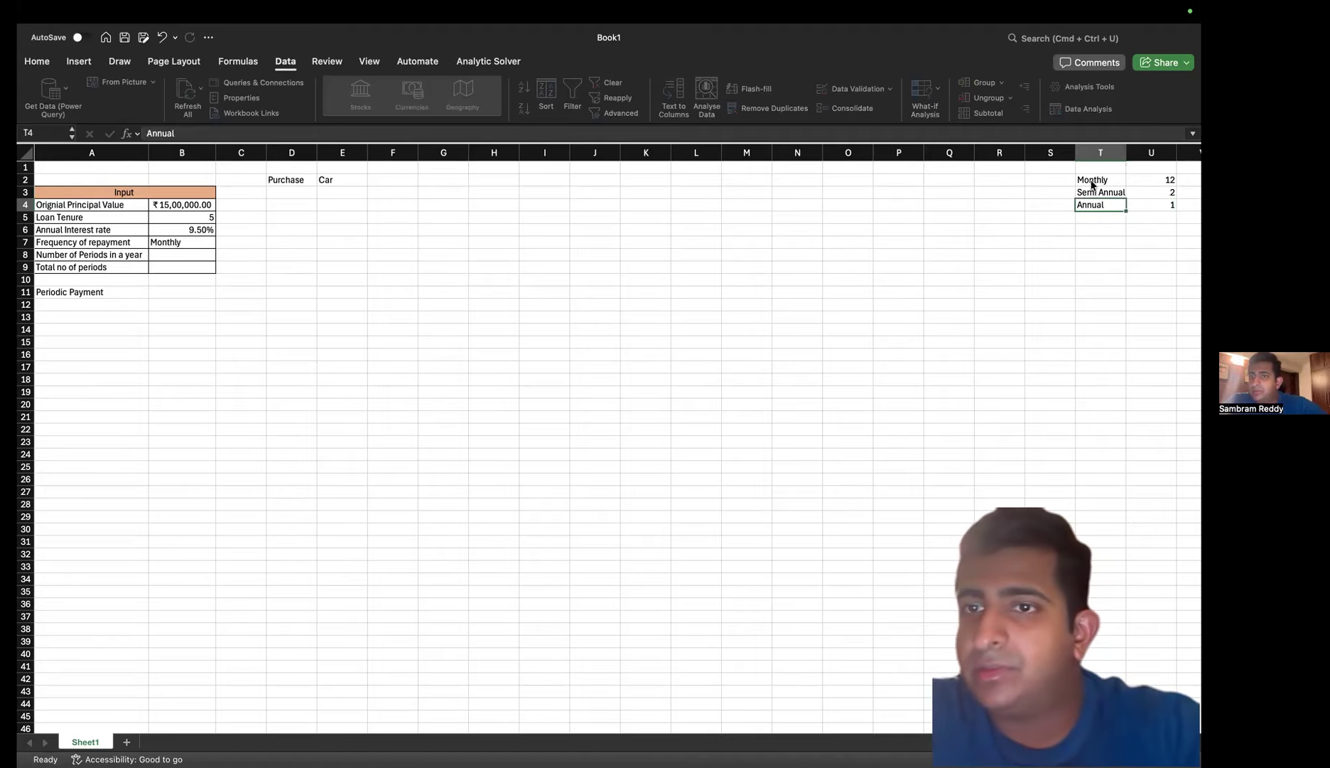
Calculate the number of periods in a year in B8 with =VLOOKUP(B7,T2:U4,2,0)
{"action": "left_click", "coordinate": [179, 256]}
{"action": "type", "text": "=vlo"}
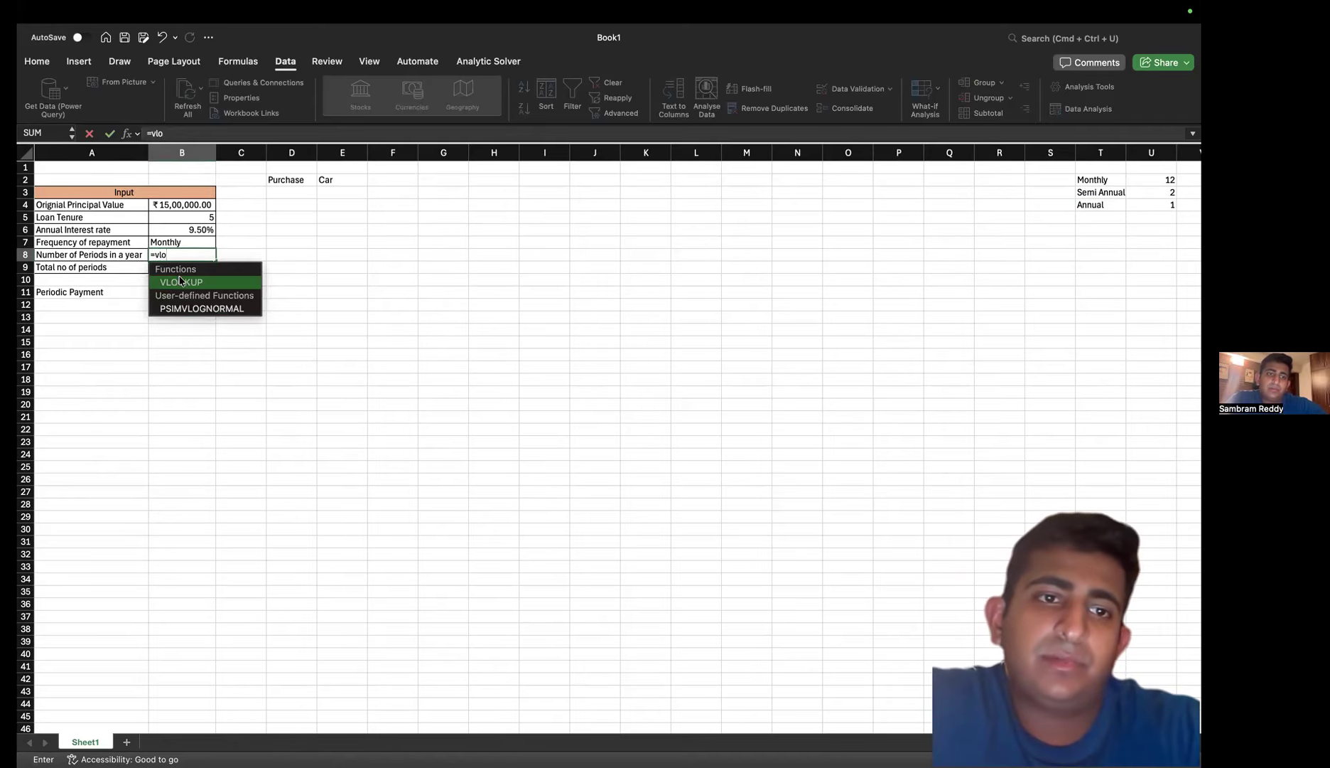
{"action": "double_click", "coordinate": [179, 281]}
{"action": "left_click", "coordinate": [184, 241]}
{"action": "type", "text": ","}
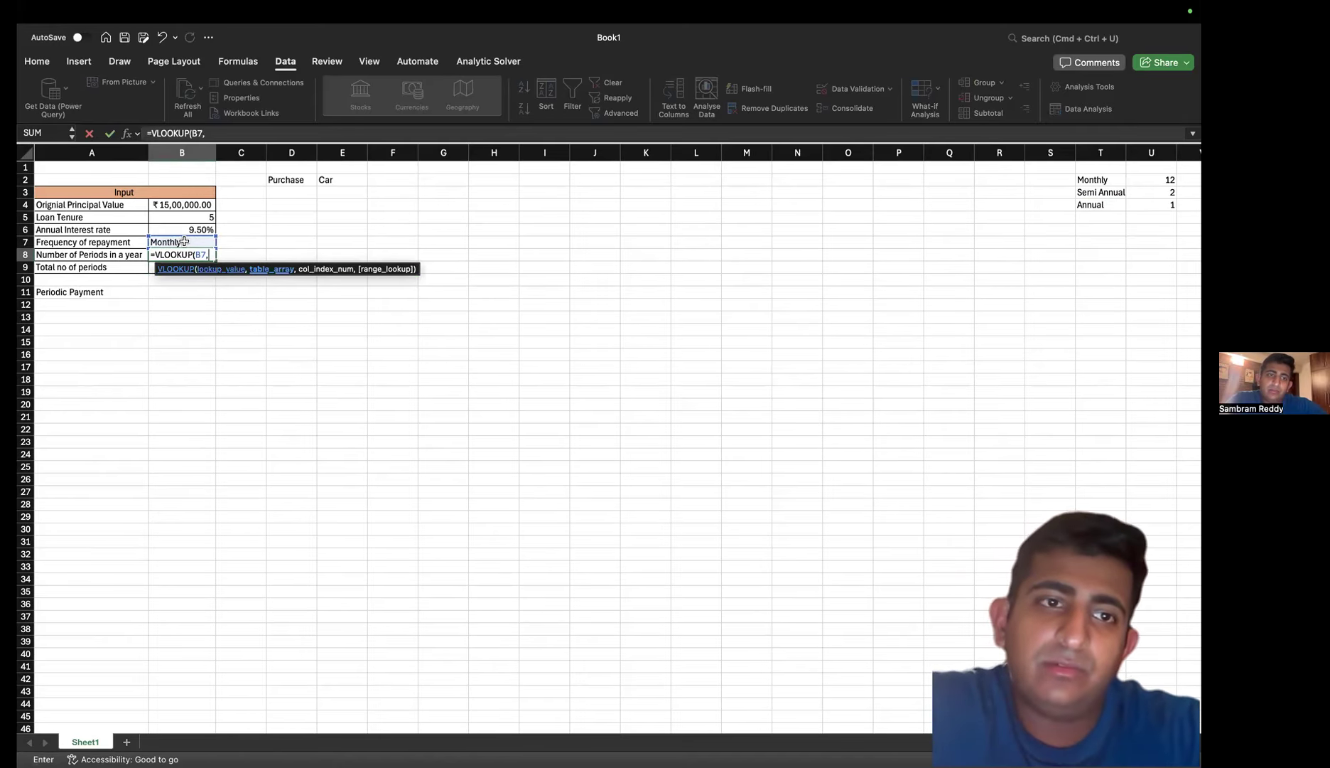
{"action": "left_click_drag", "start_coordinate": [1091, 178], "coordinate": [1165, 207]}
{"action": "type", "text": ","}
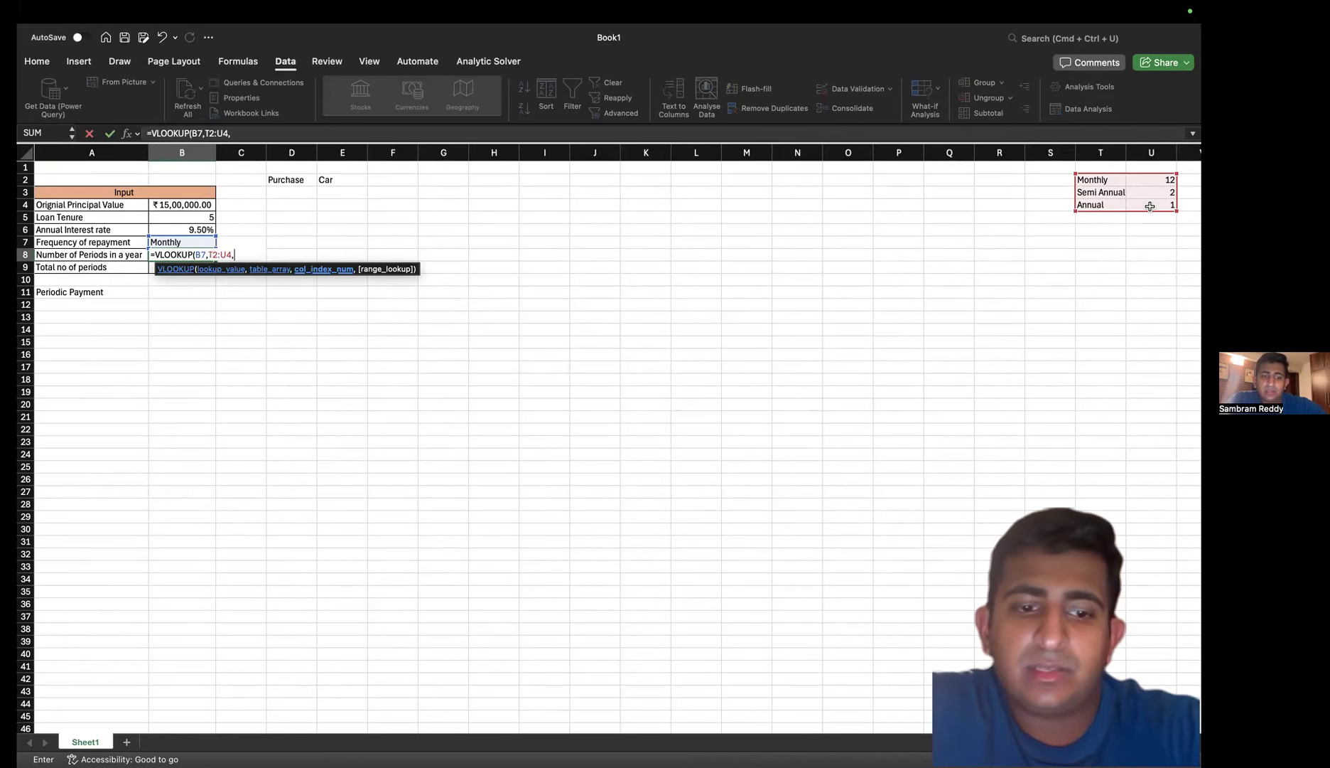
{"action": "type", "text": "2,"}
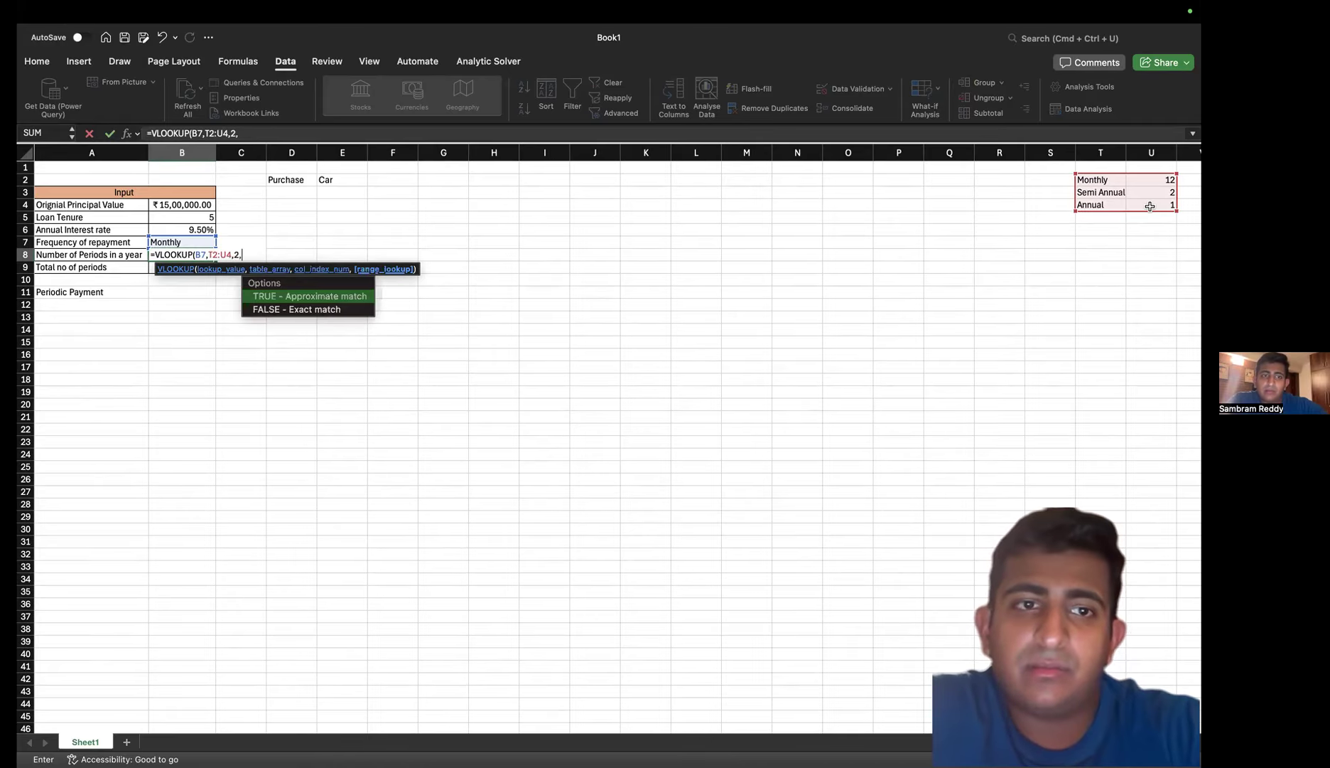
{"action": "type", "text": "0"}
{"action": "key", "text": "Return"}
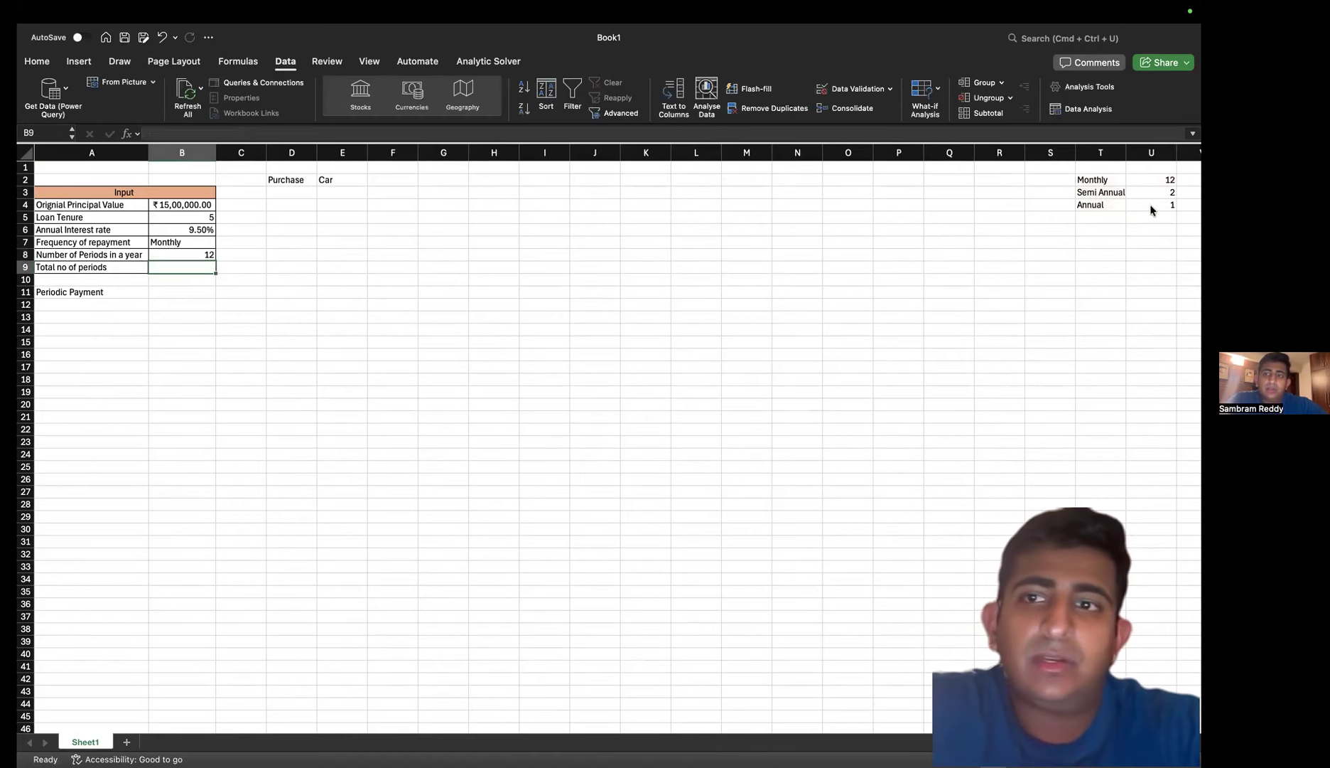
Test the period lookup by switching the repayment frequency in B7 to Semi Annual, Annual and back to Monthly
{"action": "left_click", "coordinate": [205, 242]}
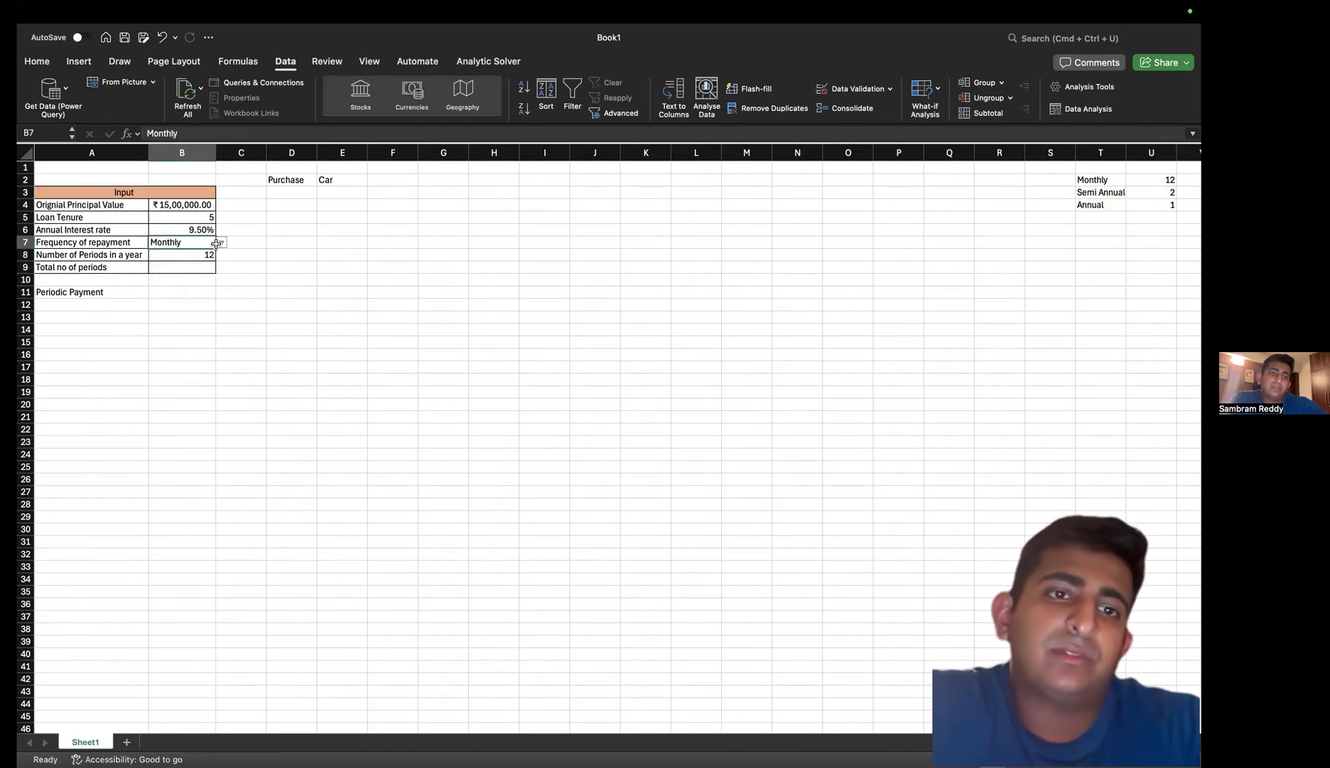
{"action": "left_click", "coordinate": [221, 242]}
{"action": "left_click", "coordinate": [210, 269]}
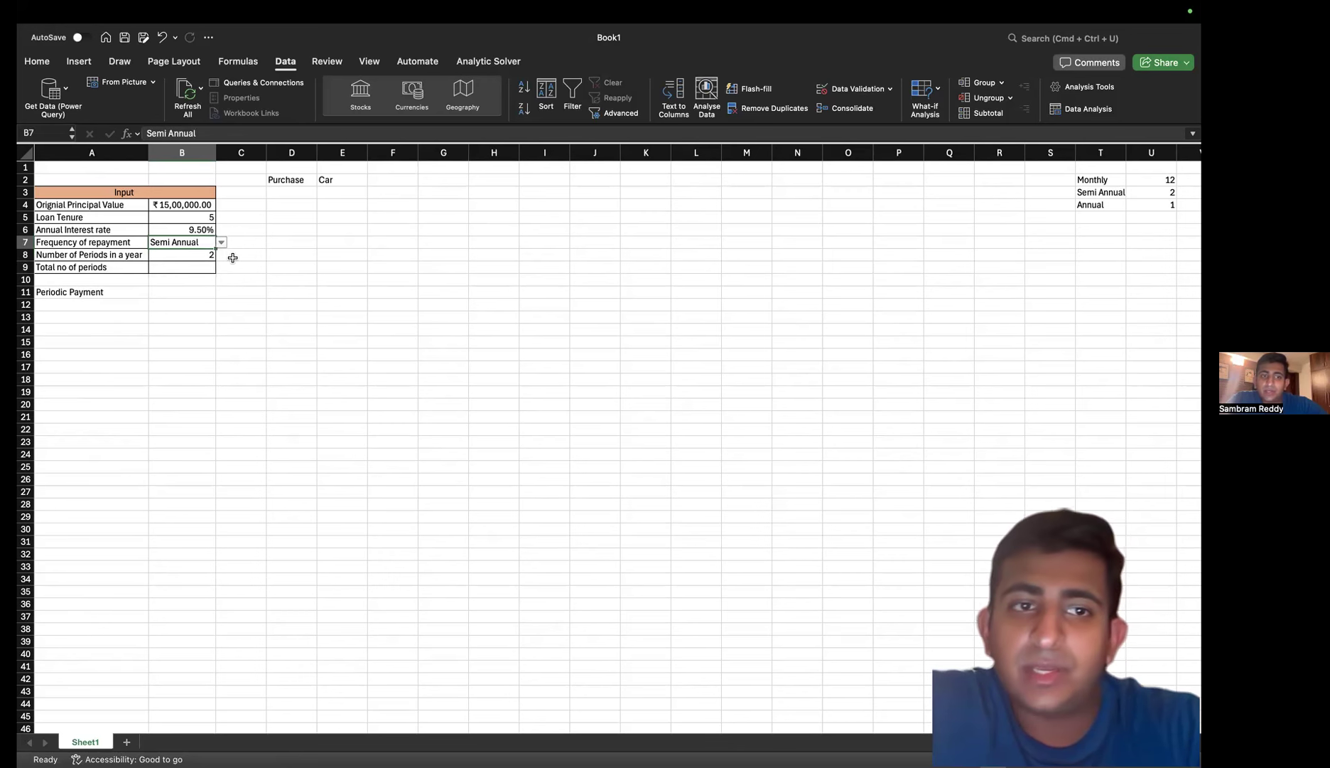
{"action": "left_click", "coordinate": [222, 242]}
{"action": "left_click", "coordinate": [201, 283]}
{"action": "left_click", "coordinate": [221, 242]}
{"action": "left_click", "coordinate": [171, 257]}
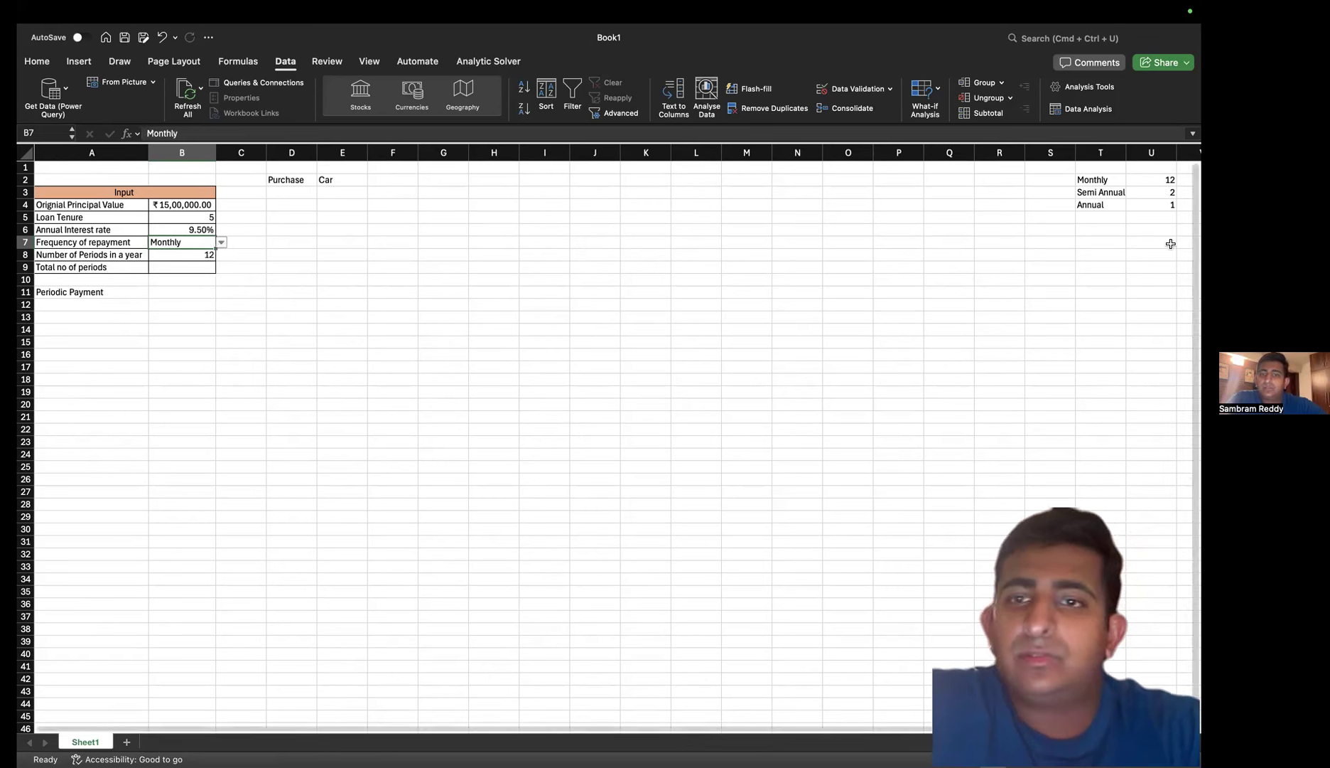
Apply all borders to the frequency lookup table in T2:U4
{"action": "left_click", "coordinate": [1151, 179]}
{"action": "left_click_drag", "start_coordinate": [1094, 179], "coordinate": [1159, 205]}
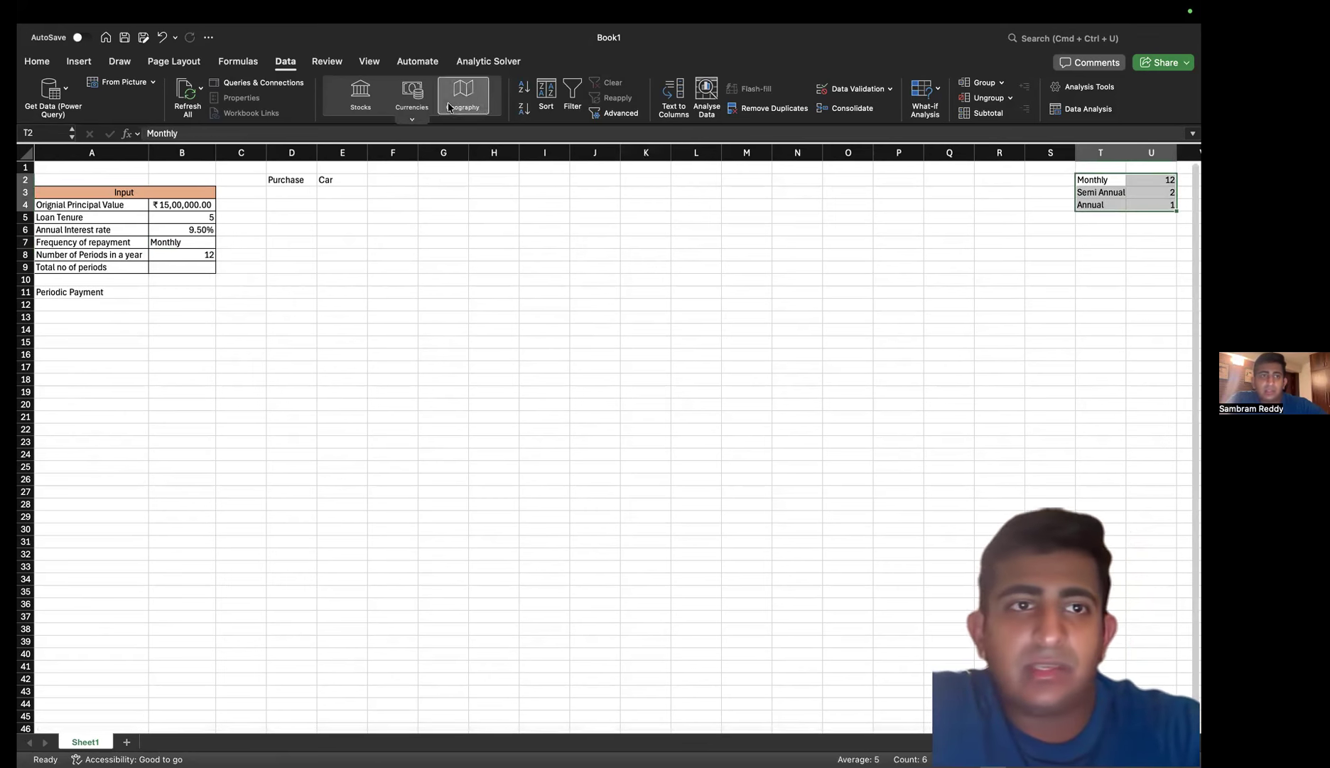
{"action": "left_click", "coordinate": [37, 61]}
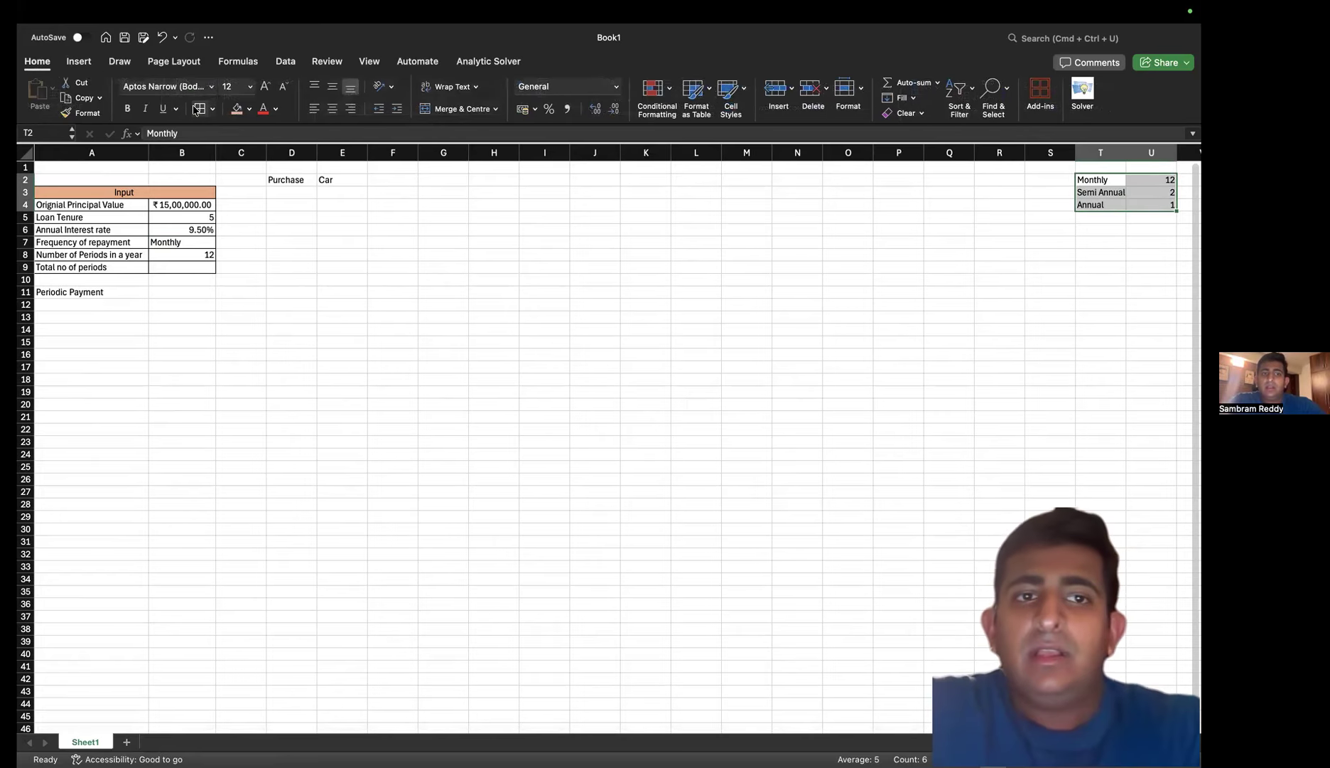
{"action": "left_click", "coordinate": [196, 109]}
{"action": "left_click", "coordinate": [1098, 204]}
Add the headings "Frequency" in T1 and "No of Periods" in U1, and fit column U to its contents
{"action": "left_click", "coordinate": [1094, 167]}
{"action": "type", "text": "Frequency"}
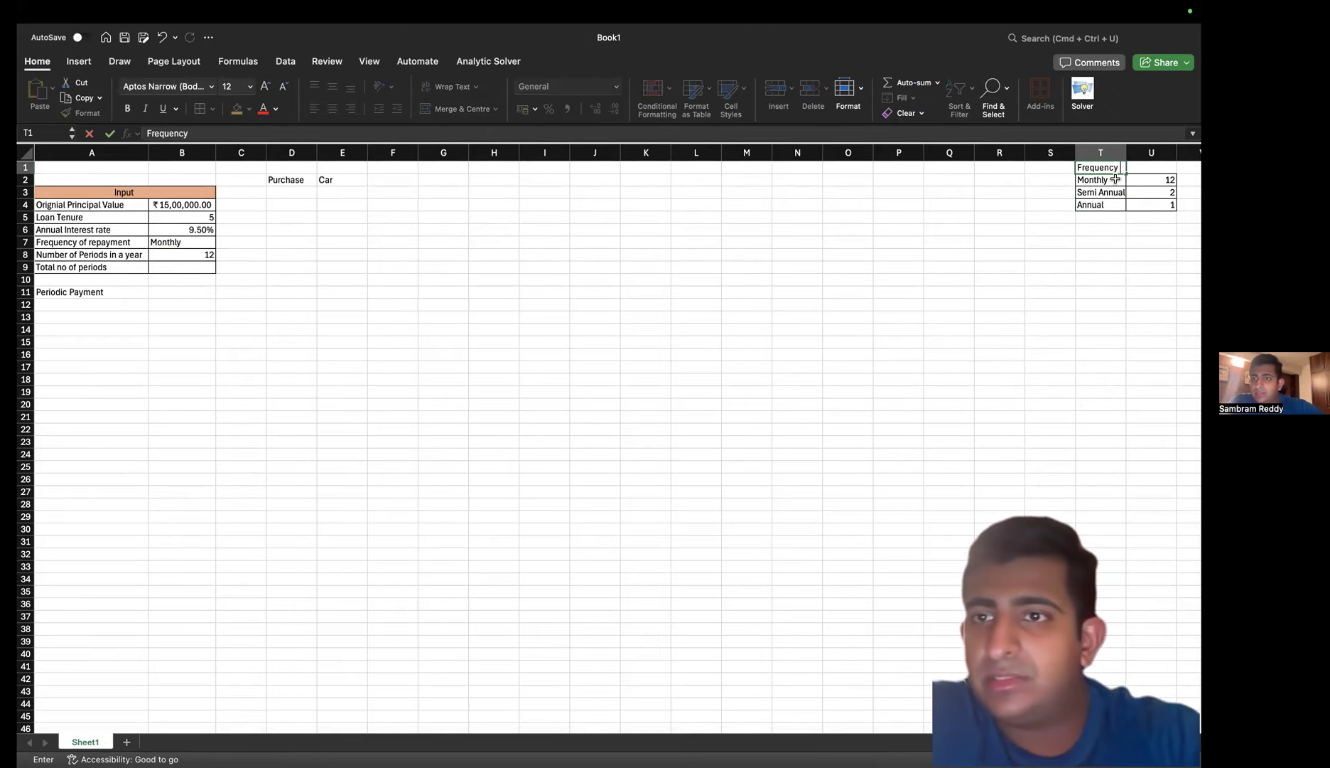
{"action": "key", "text": "Tab"}
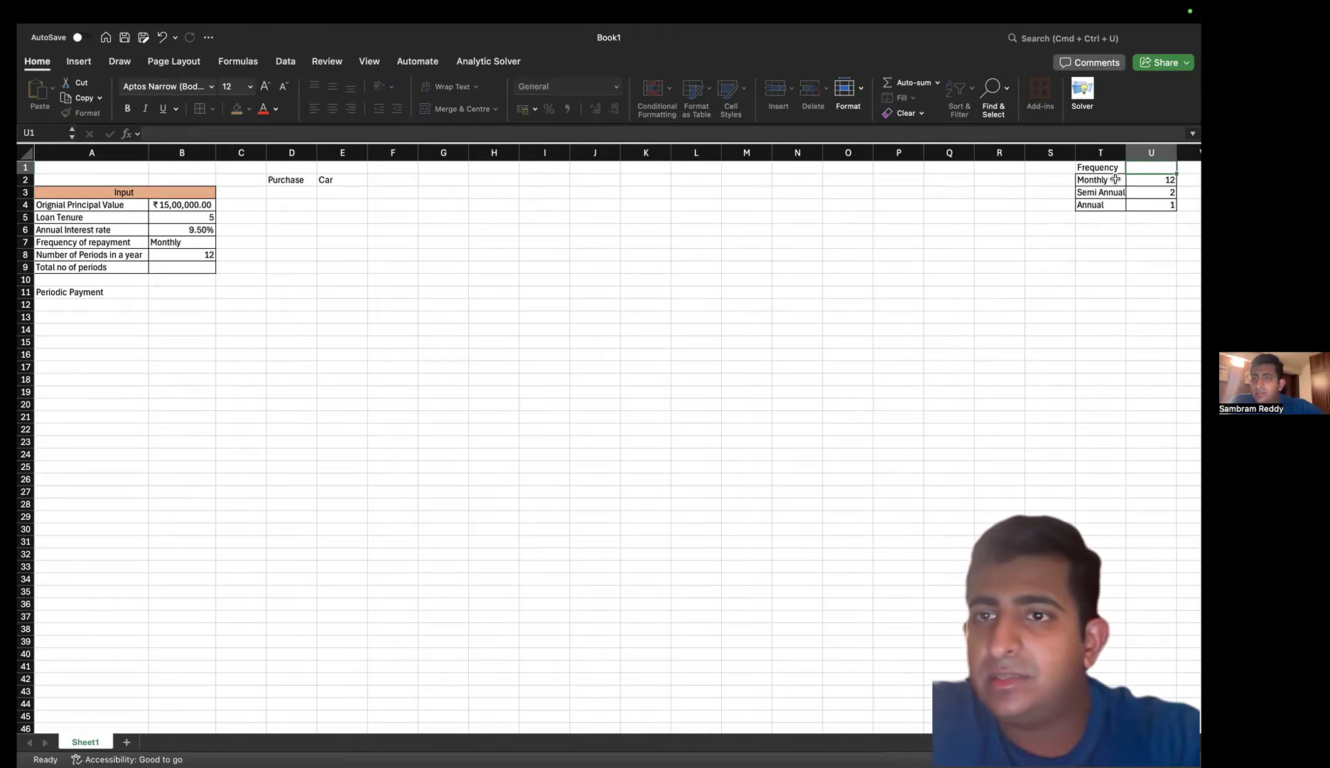
{"action": "type", "text": "No of"}
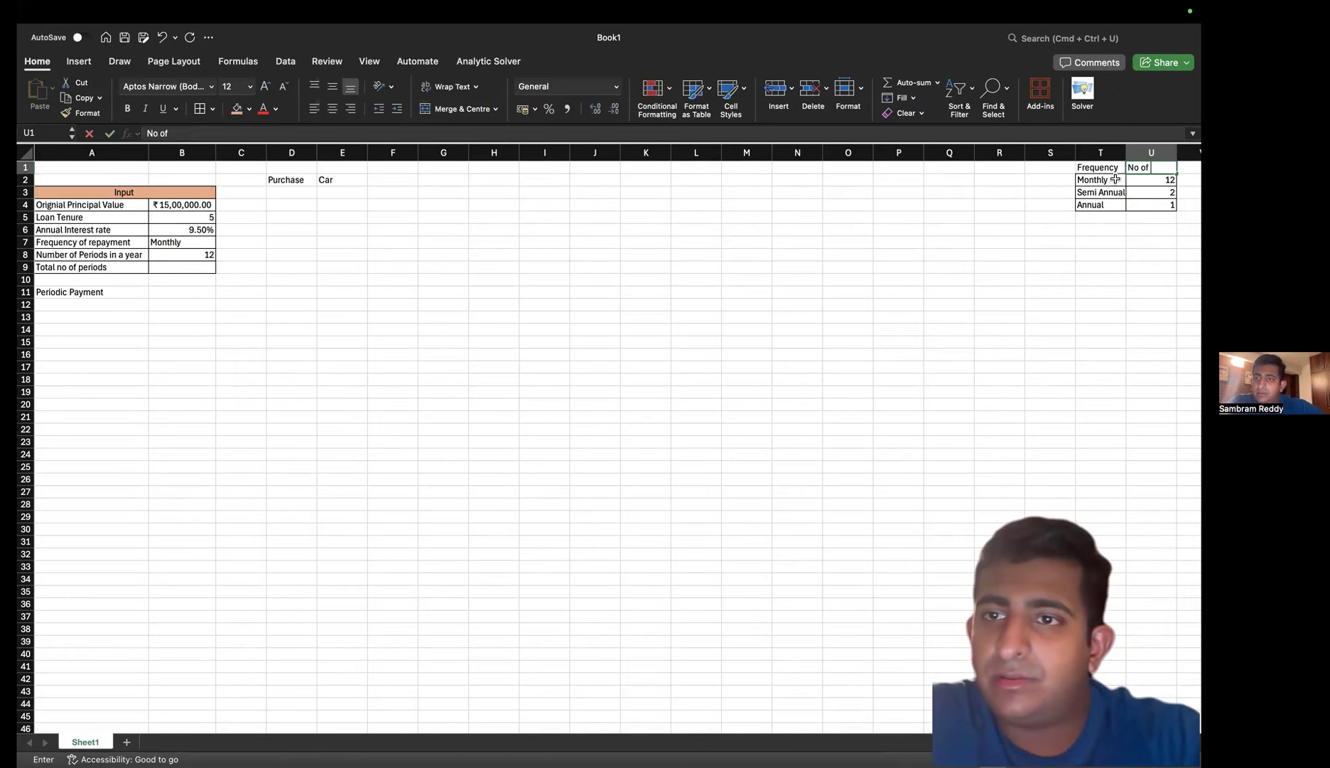
{"action": "type", "text": " Periods"}
{"action": "key", "text": "Return"}
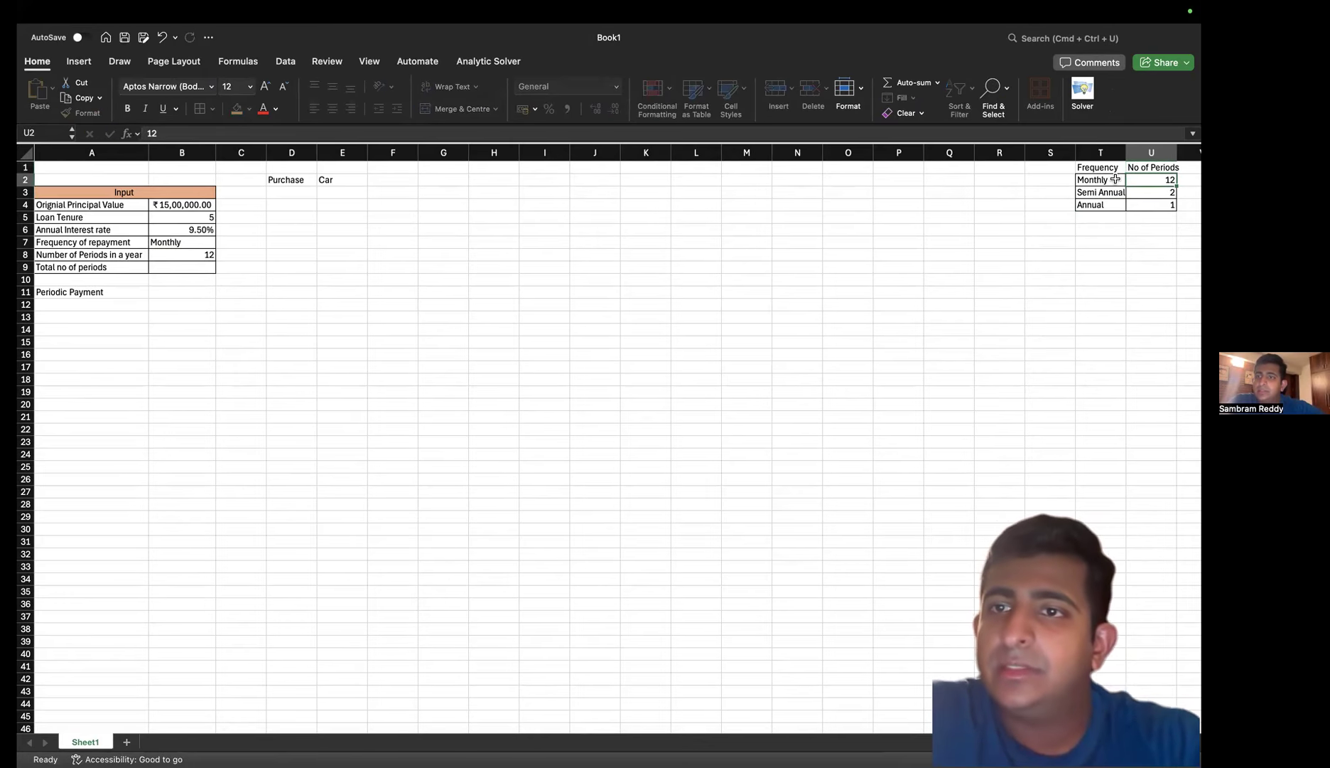
{"action": "double_click", "coordinate": [1178, 153]}
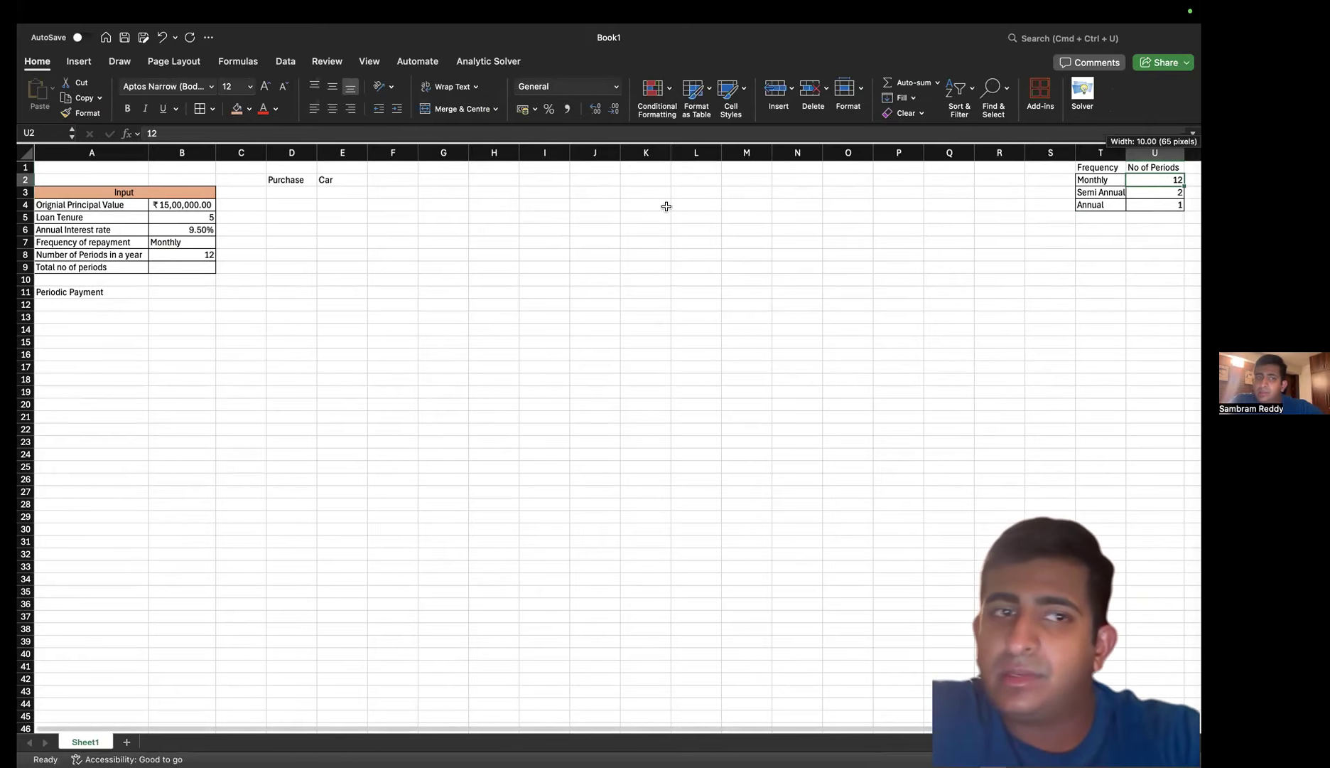
Centre the loan tenure in B5 and the number of periods in a year in B8
{"action": "left_click", "coordinate": [178, 254]}
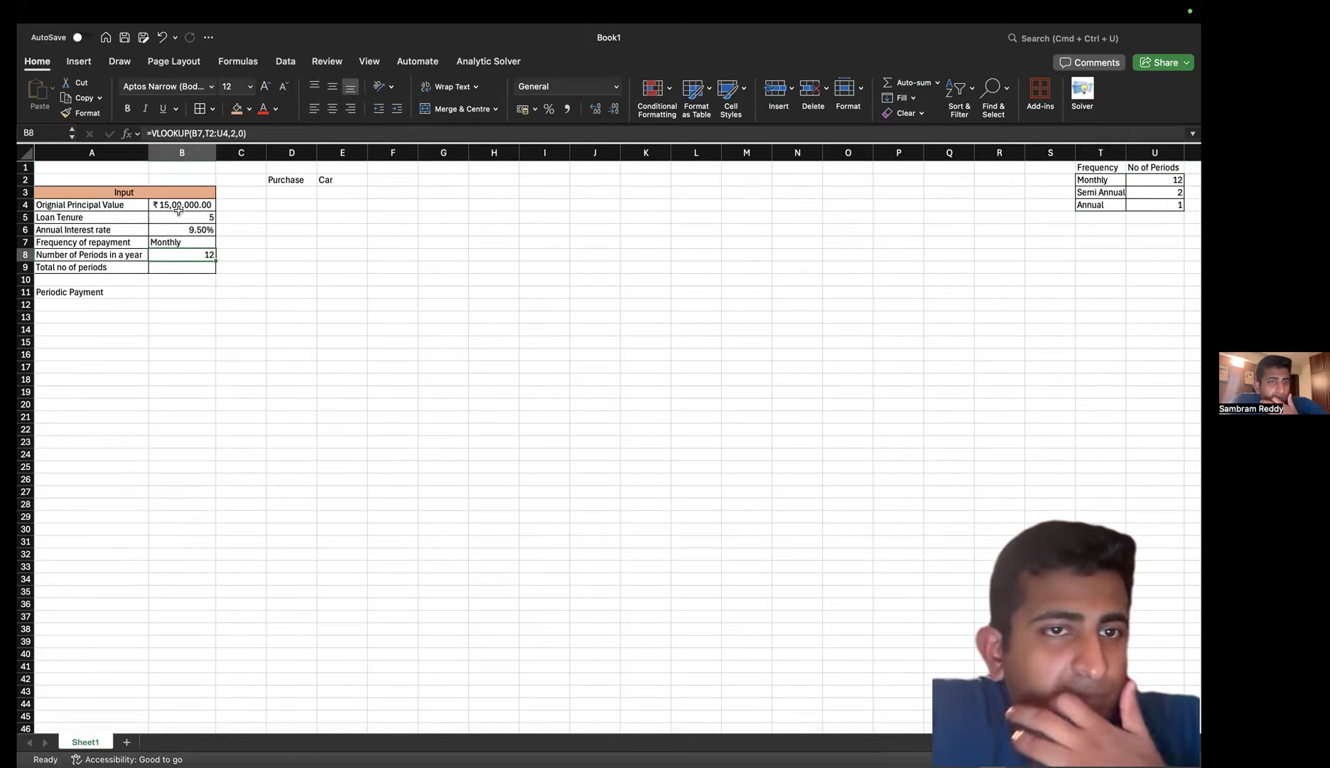
{"action": "left_click", "coordinate": [181, 216]}
{"action": "left_click", "coordinate": [332, 109]}
{"action": "left_click", "coordinate": [203, 253]}
{"action": "left_click", "coordinate": [332, 108]}
Calculate the total number of periods in B9 with =B8*B5 and centre the cell
{"action": "left_click", "coordinate": [162, 266]}
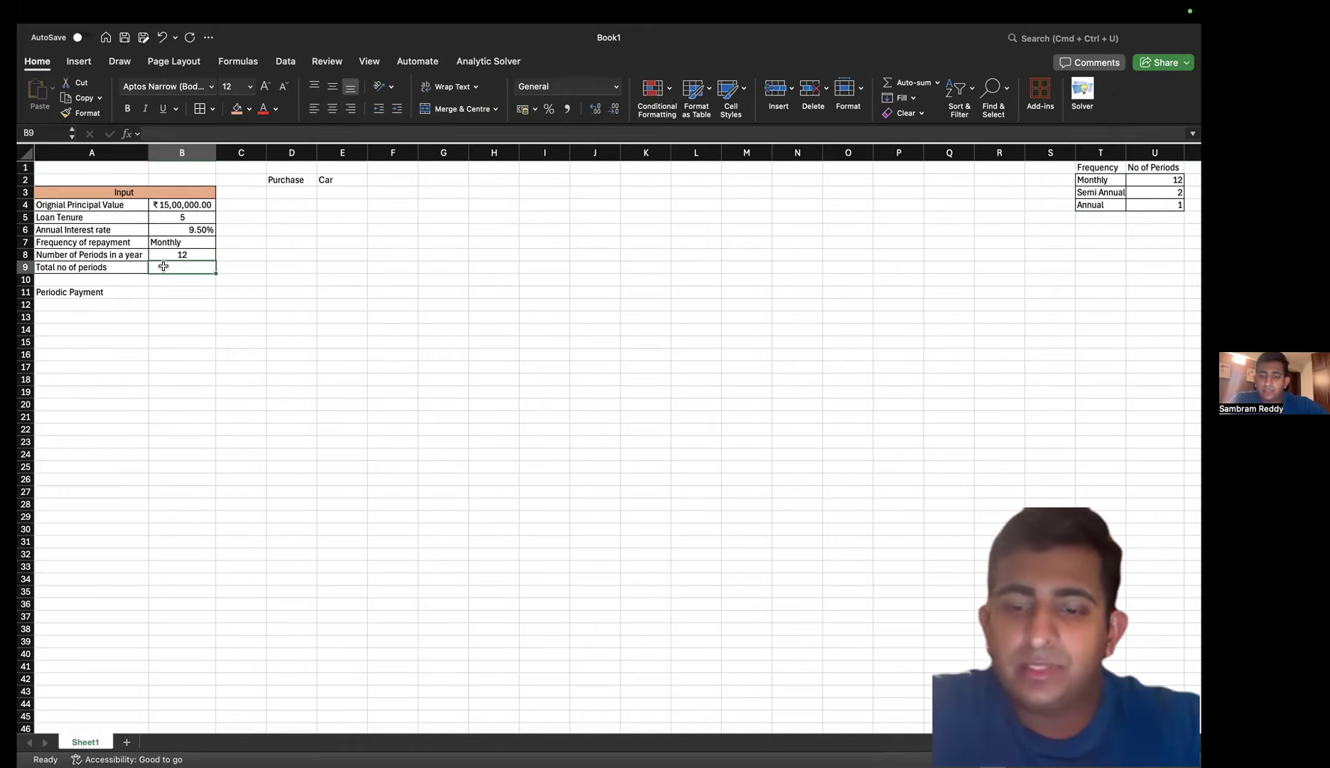
{"action": "type", "text": "="}
{"action": "key", "text": "Up"}
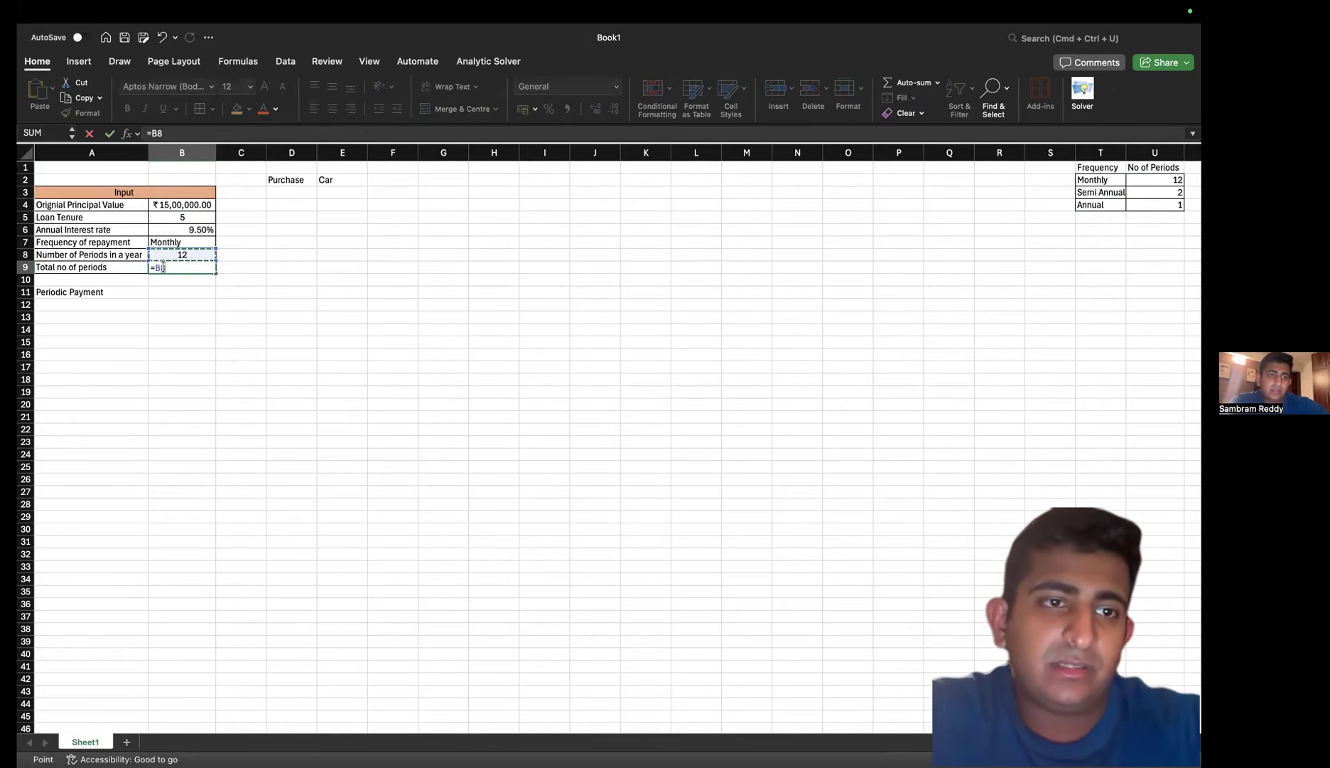
{"action": "type", "text": "*"}
{"action": "key", "text": "Up"}
{"action": "key", "text": "Up"}
{"action": "key", "text": "Up"}
{"action": "key", "text": "Up"}
{"action": "key", "text": "Return"}
{"action": "left_click", "coordinate": [179, 245]}
{"action": "left_click", "coordinate": [182, 266]}
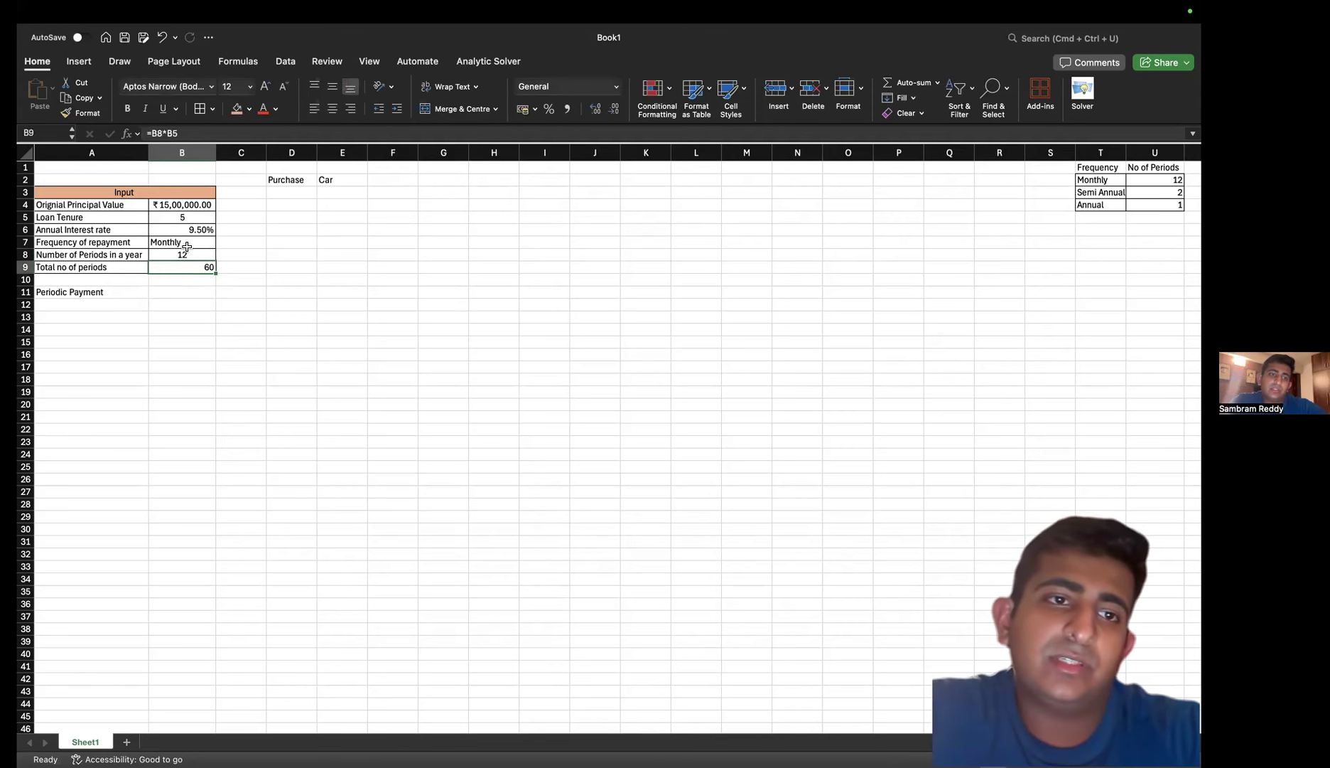
{"action": "left_click", "coordinate": [333, 111]}
{"action": "double_click", "coordinate": [128, 268]}
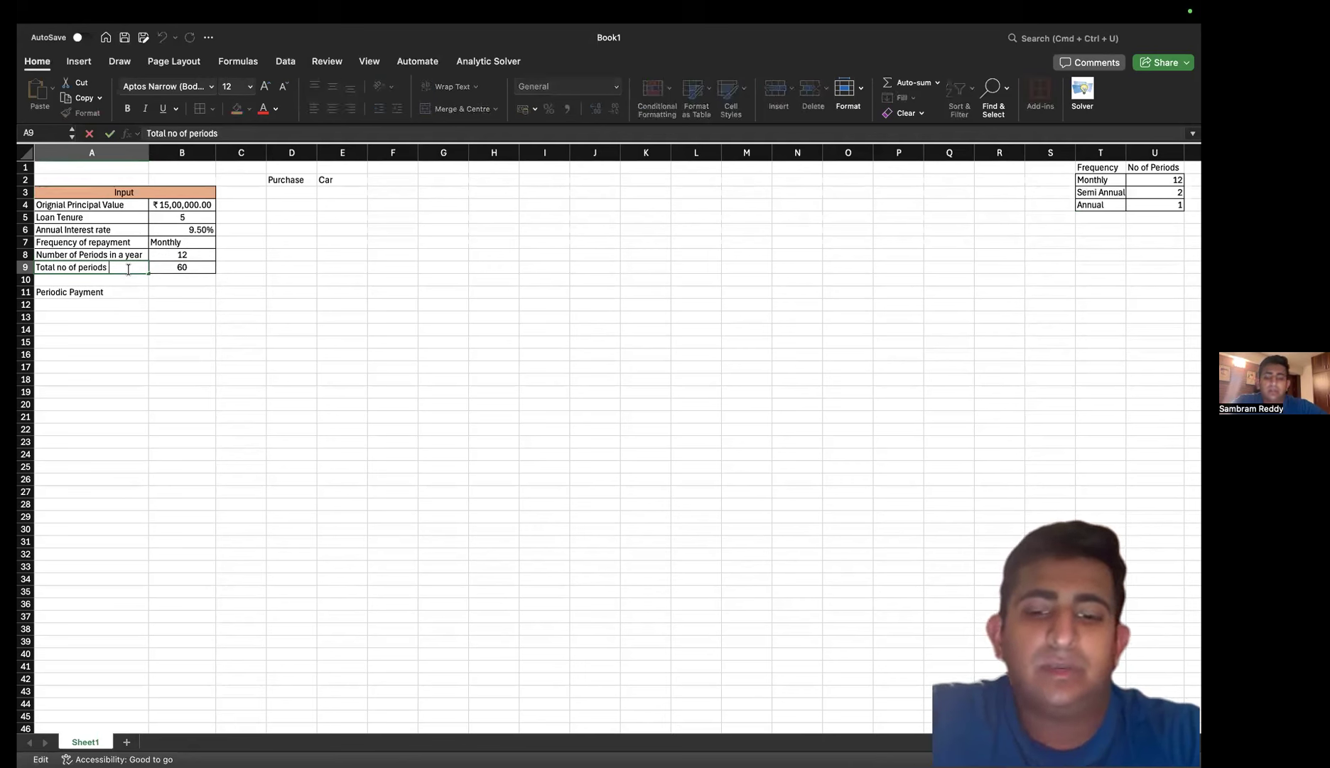
{"action": "type", "text": "(mths"}
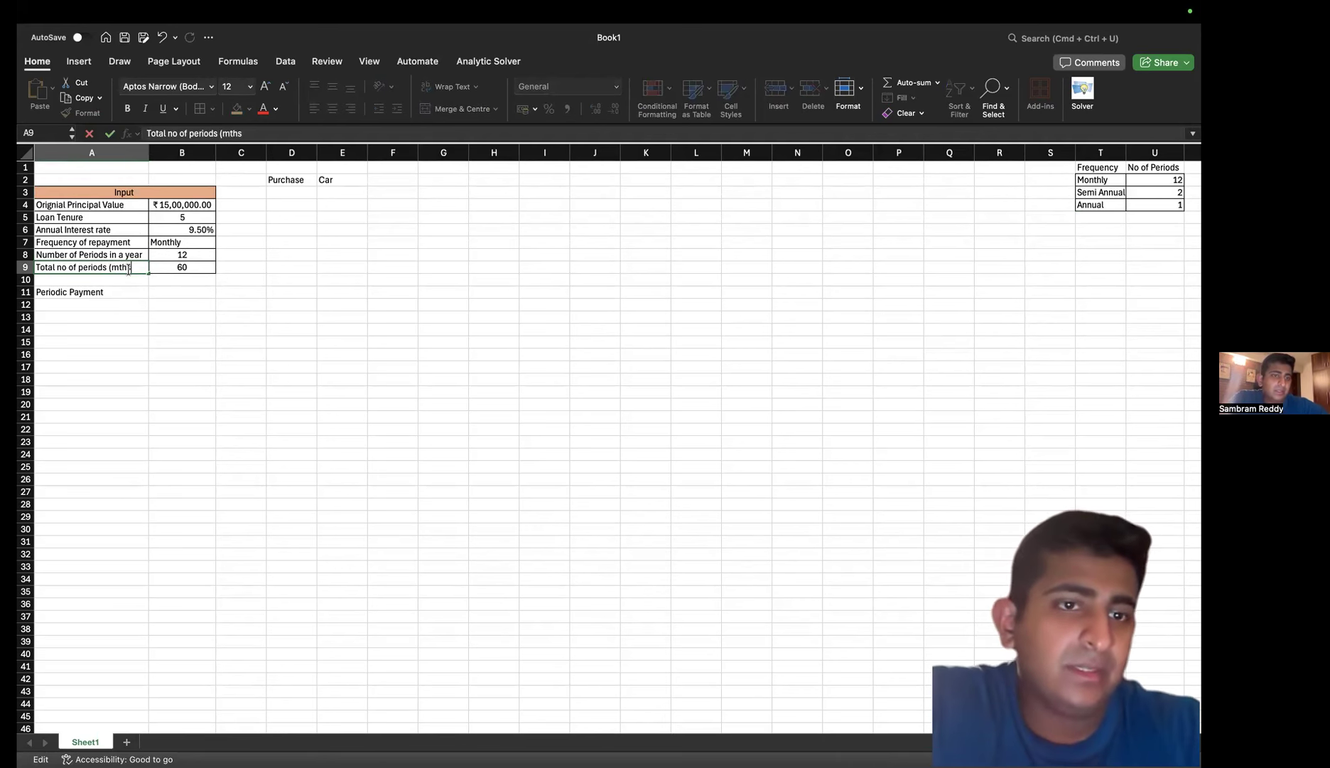
{"action": "key", "text": "BackSpace"}
{"action": "key", "text": "BackSpace"}
{"action": "key", "text": "BackSpace"}
{"action": "key", "text": "BackSpace"}
{"action": "key", "text": "BackSpace"}
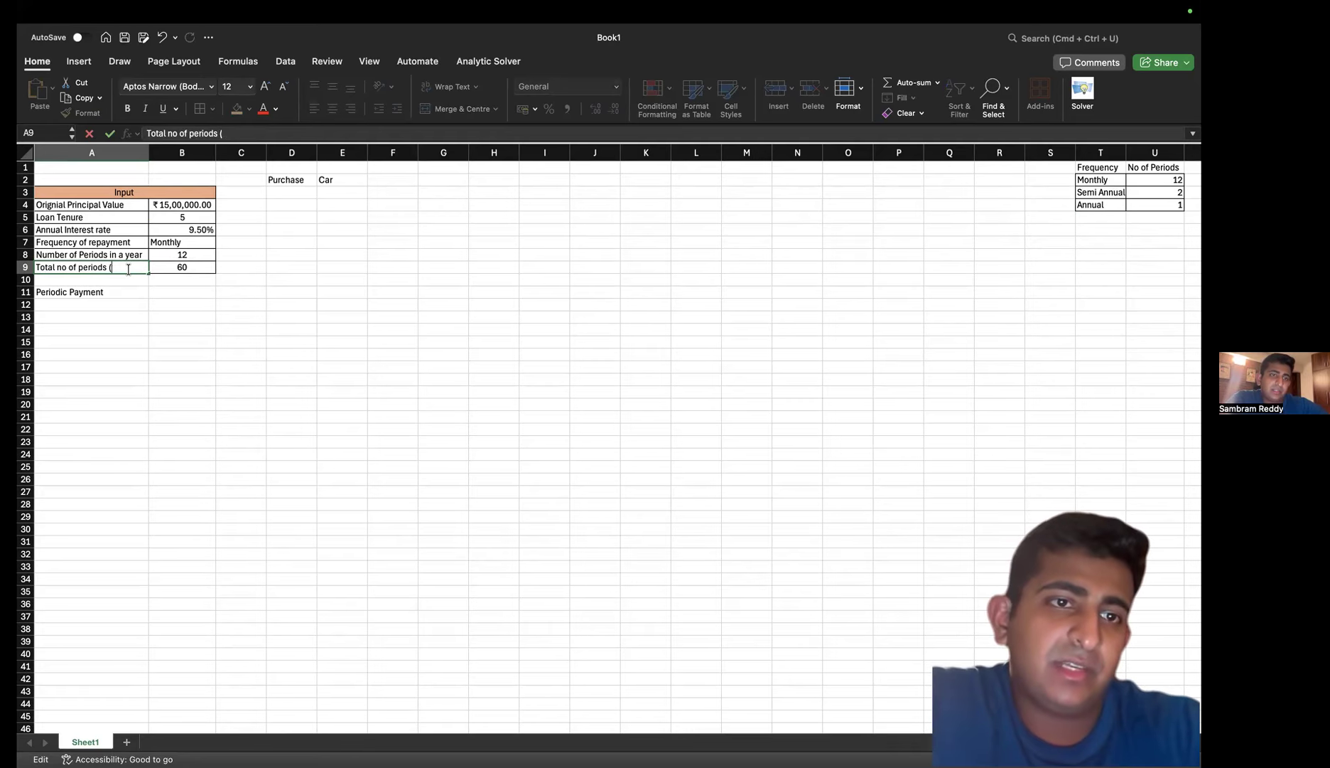
{"action": "key", "text": "Return"}
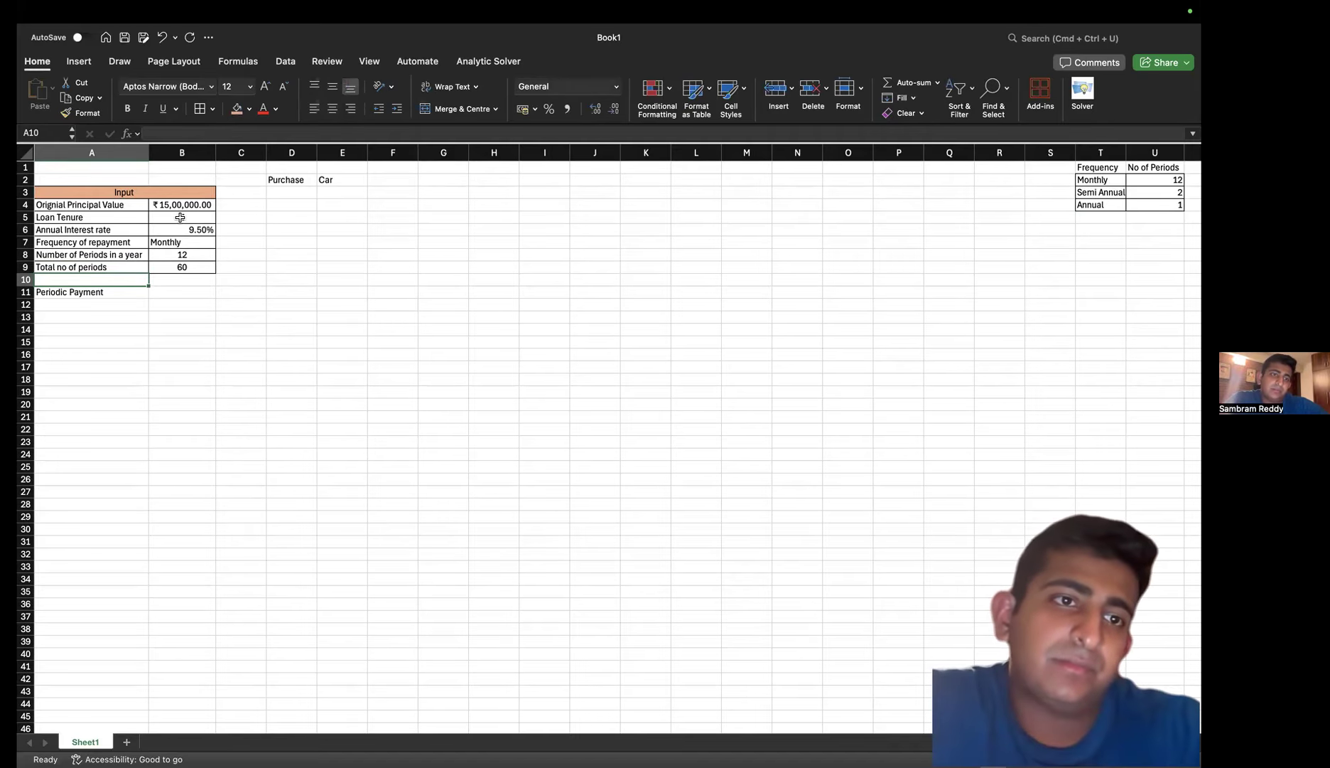
Check how the total periods respond by setting the repayment frequency to Annual and returning it to Monthly
{"action": "left_click", "coordinate": [196, 244]}
{"action": "left_click", "coordinate": [222, 243]}
{"action": "left_click", "coordinate": [204, 288]}
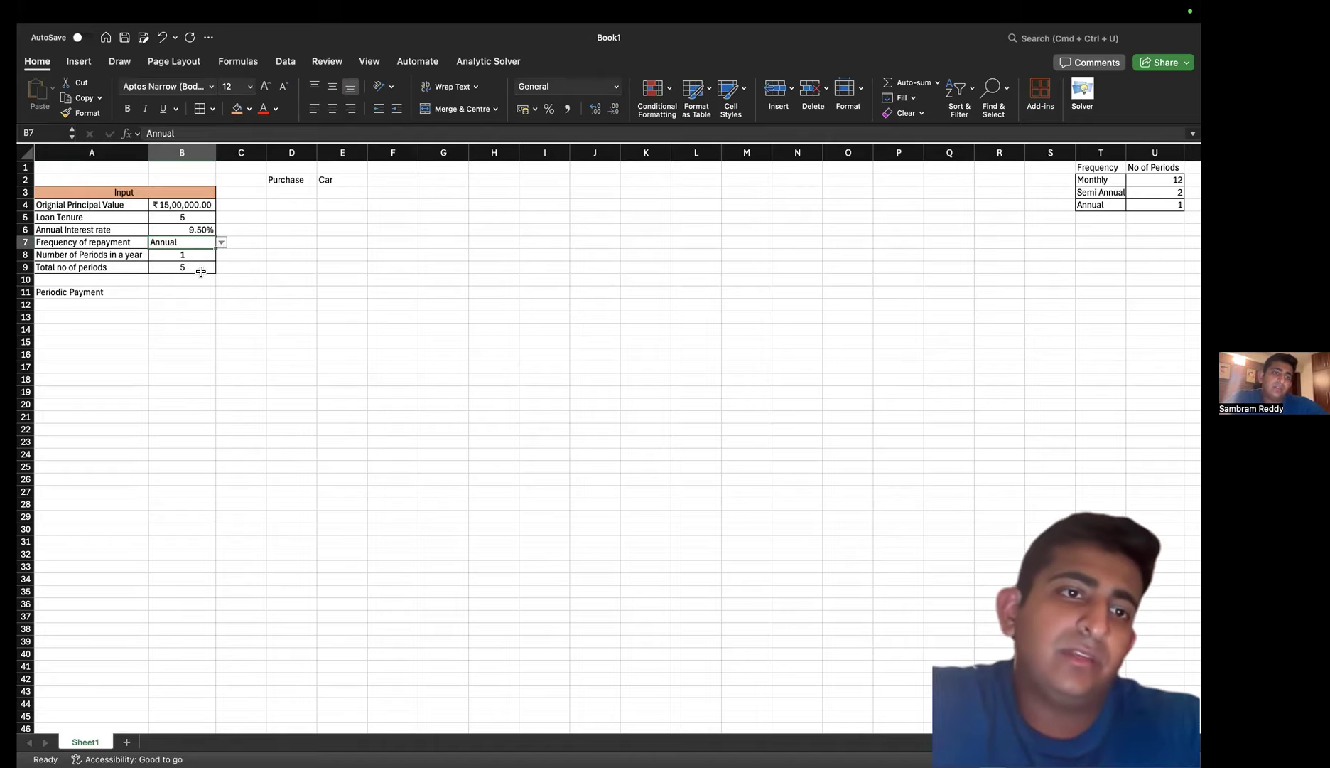
{"action": "left_click", "coordinate": [221, 242]}
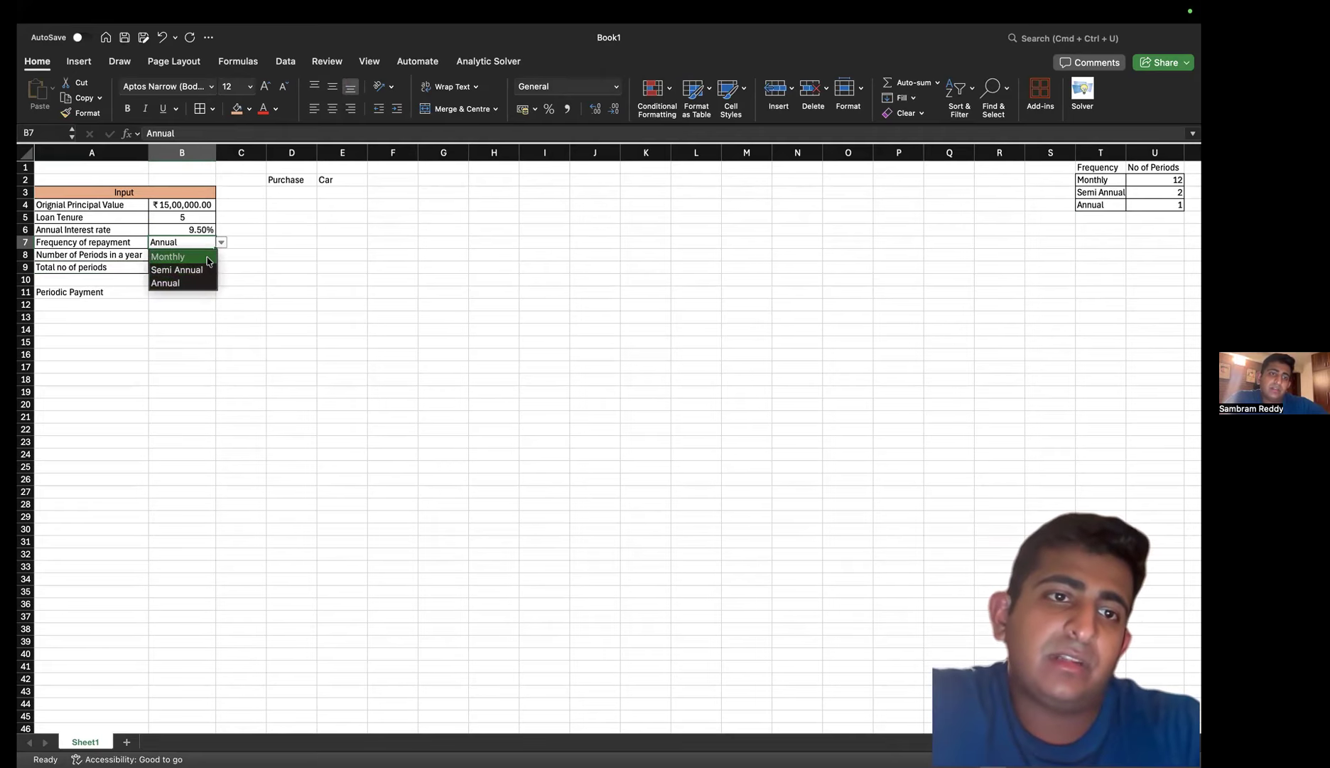
{"action": "left_click", "coordinate": [209, 257]}
Start a PMT formula for the periodic payment in B11, with the rate argument $B$6/$B$8 as absolute references
{"action": "left_click", "coordinate": [92, 296]}
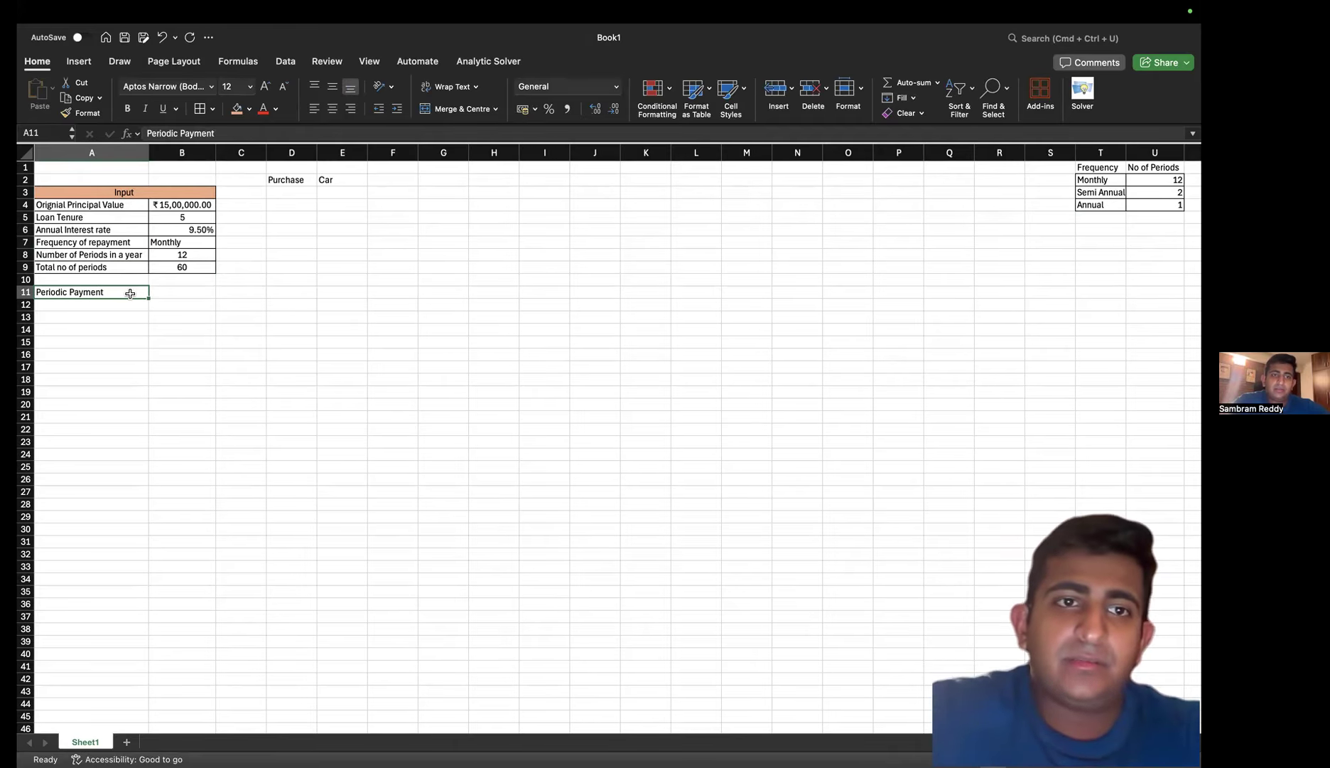
{"action": "left_click", "coordinate": [175, 293]}
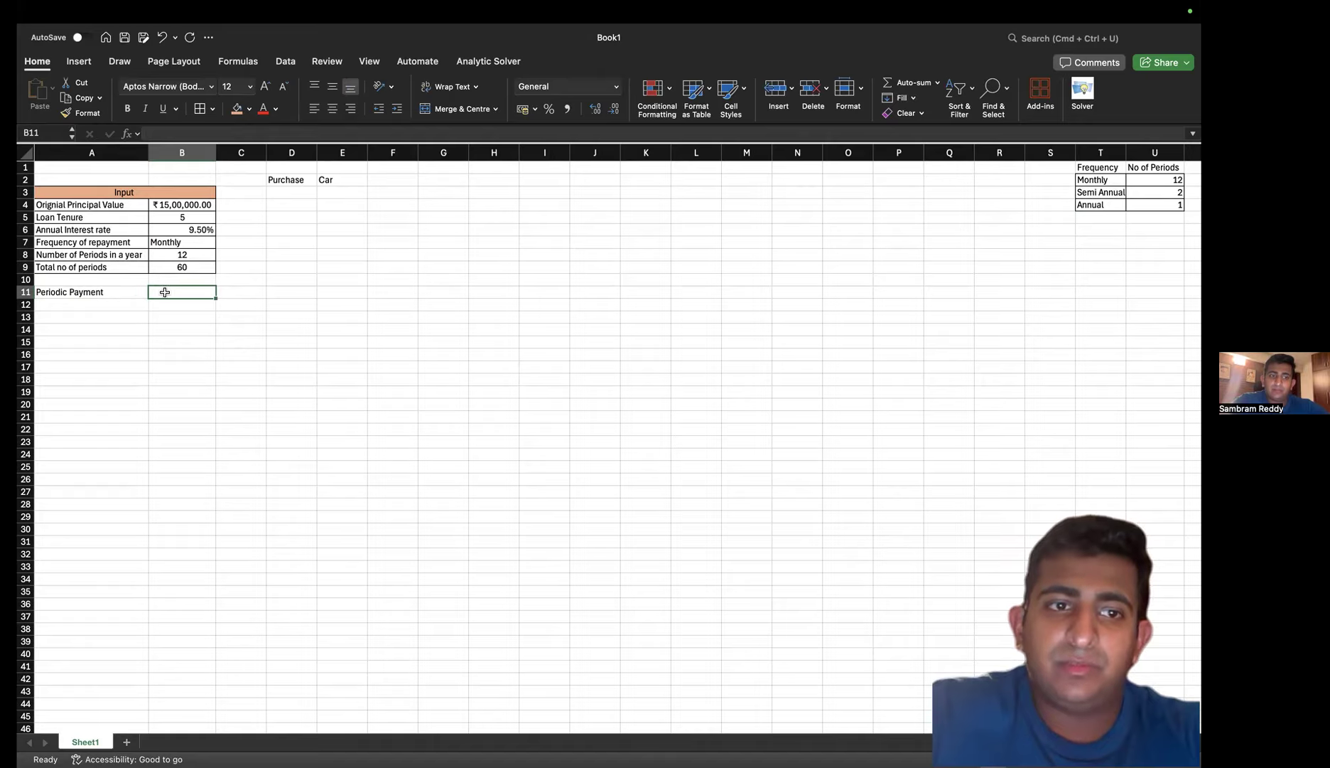
{"action": "type", "text": "="}
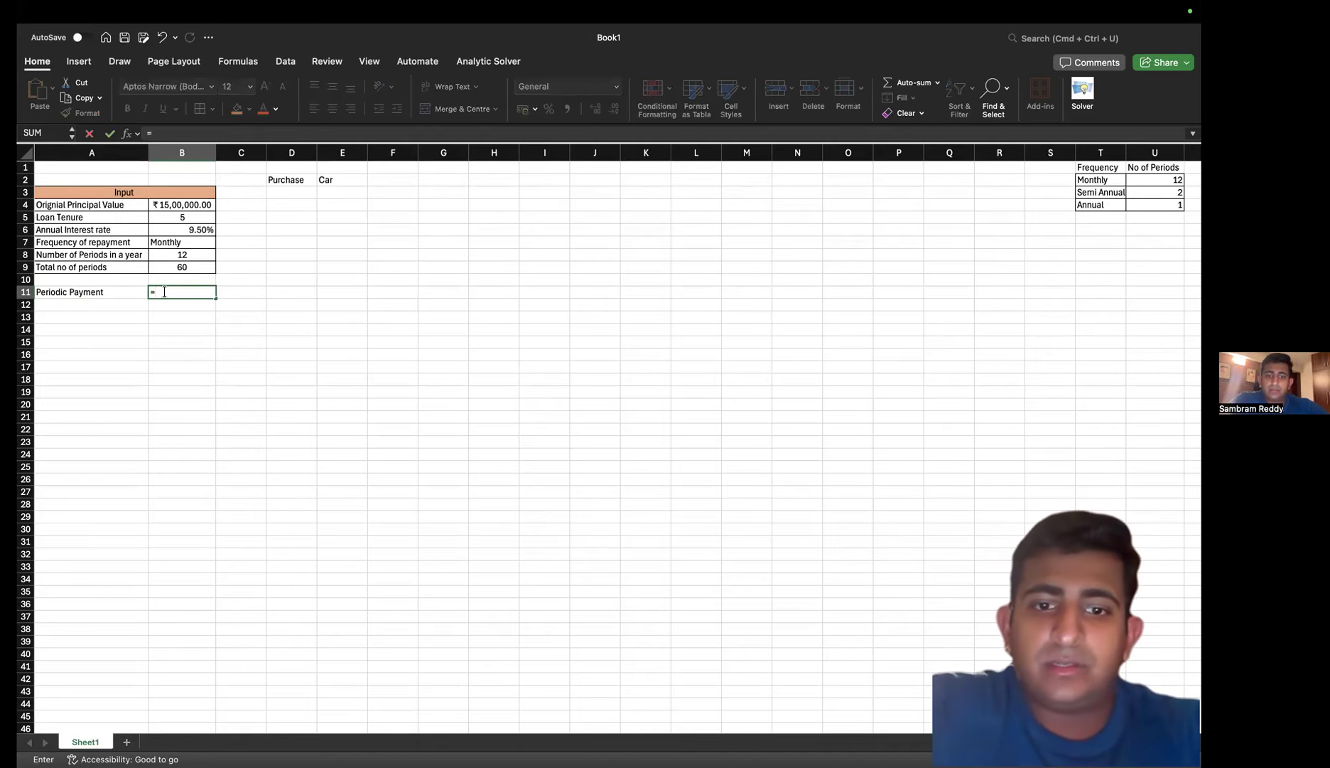
{"action": "type", "text": "pmt"}
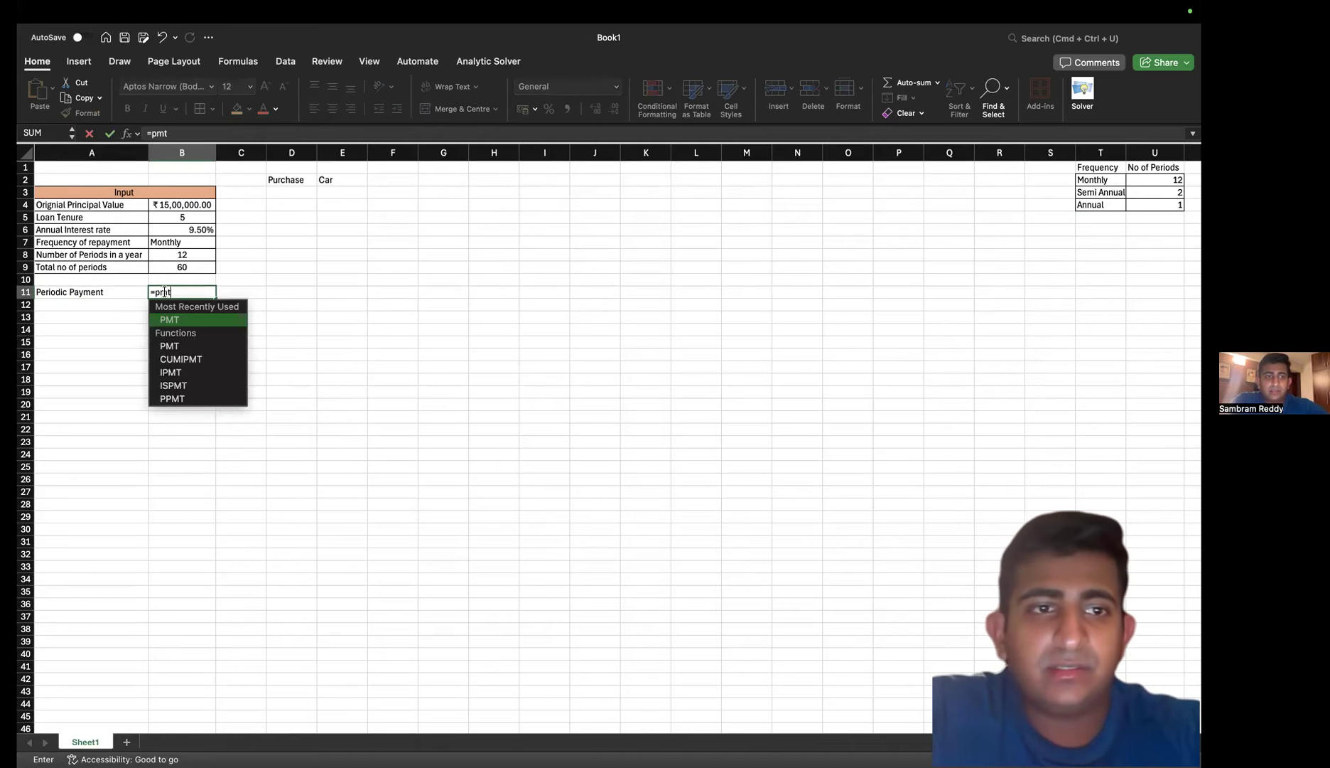
{"action": "double_click", "coordinate": [179, 321]}
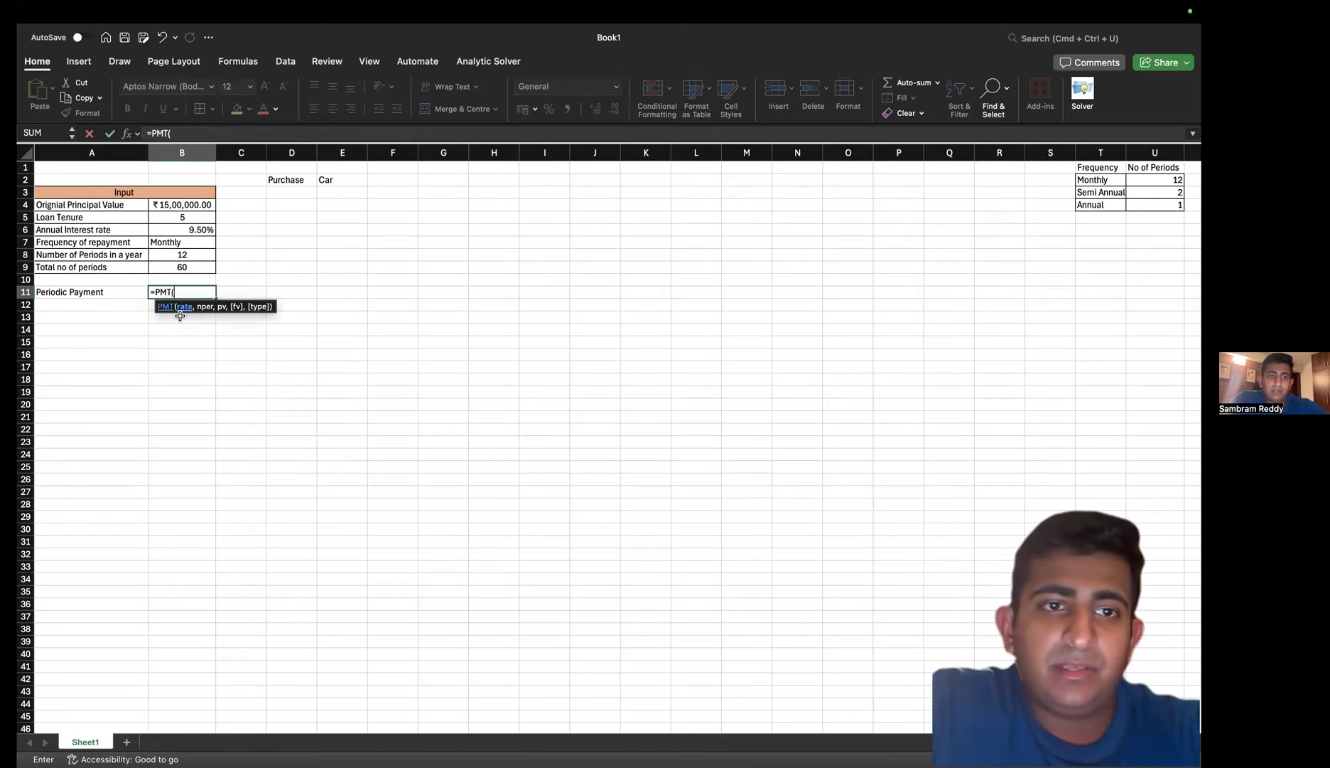
{"action": "left_click", "coordinate": [189, 231]}
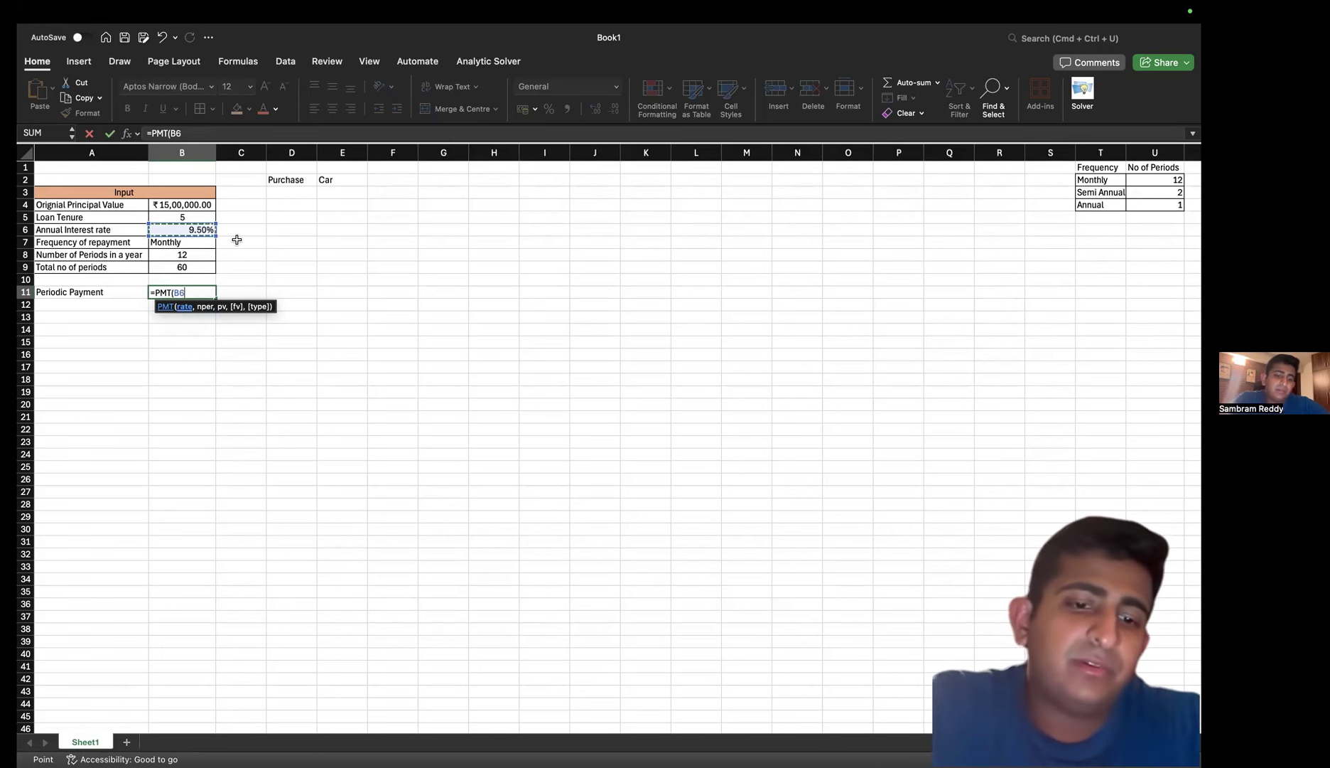
{"action": "key", "text": "super+t"}
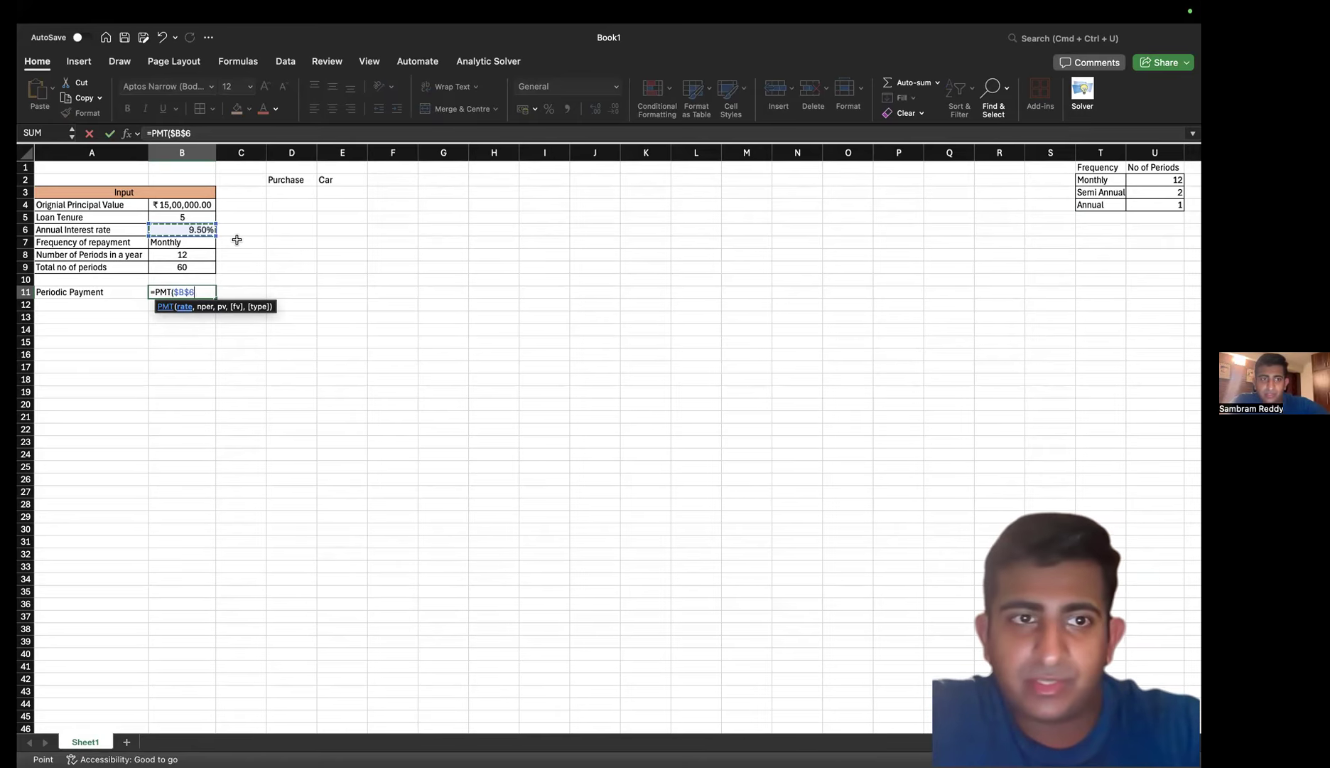
{"action": "type", "text": "/"}
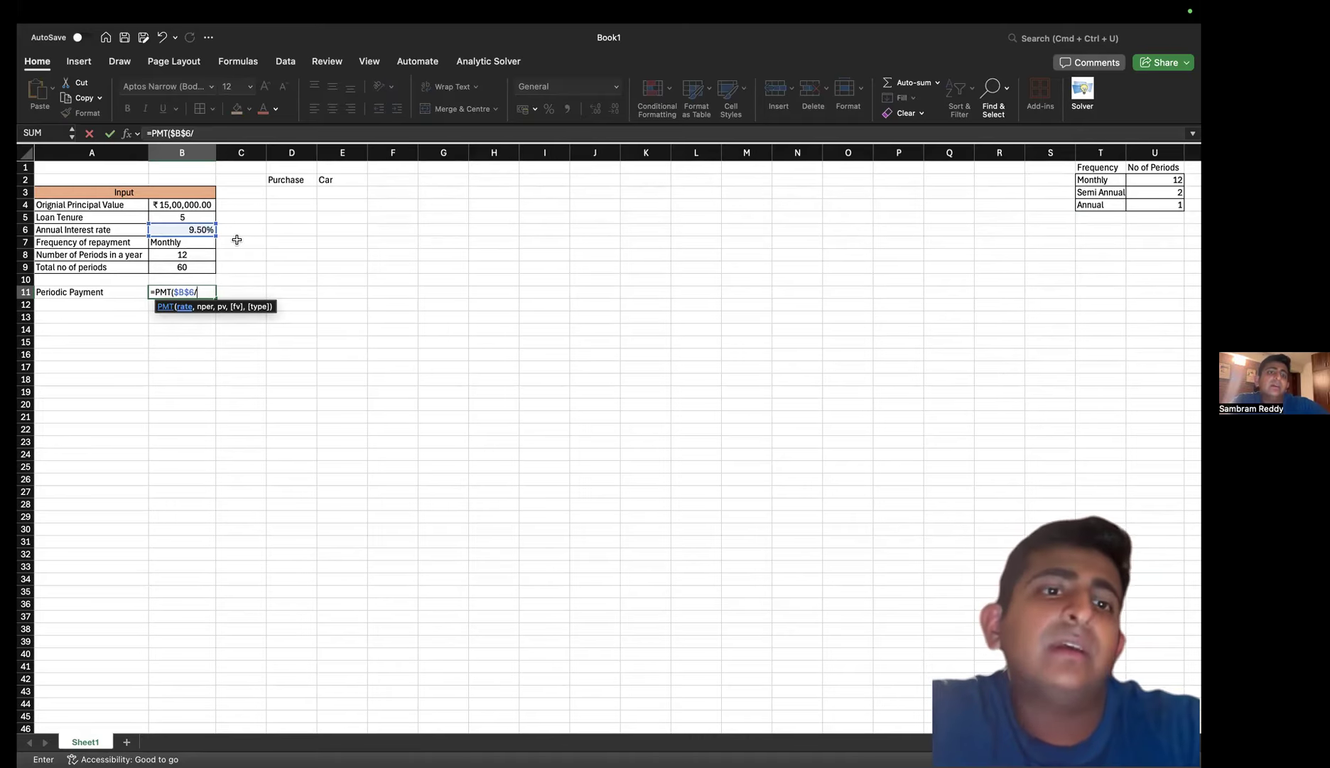
{"action": "left_click", "coordinate": [201, 253]}
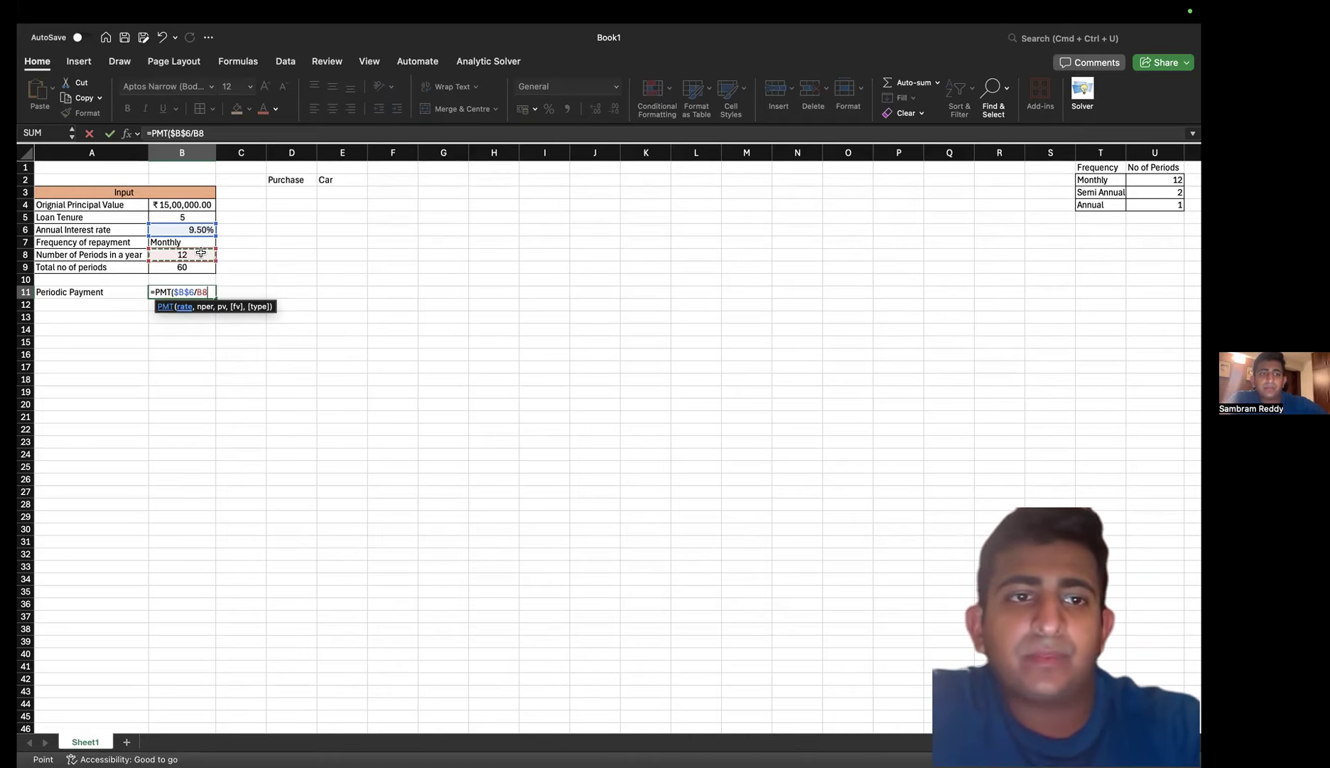
{"action": "key", "text": "F4"}
{"action": "type", "text": ","}
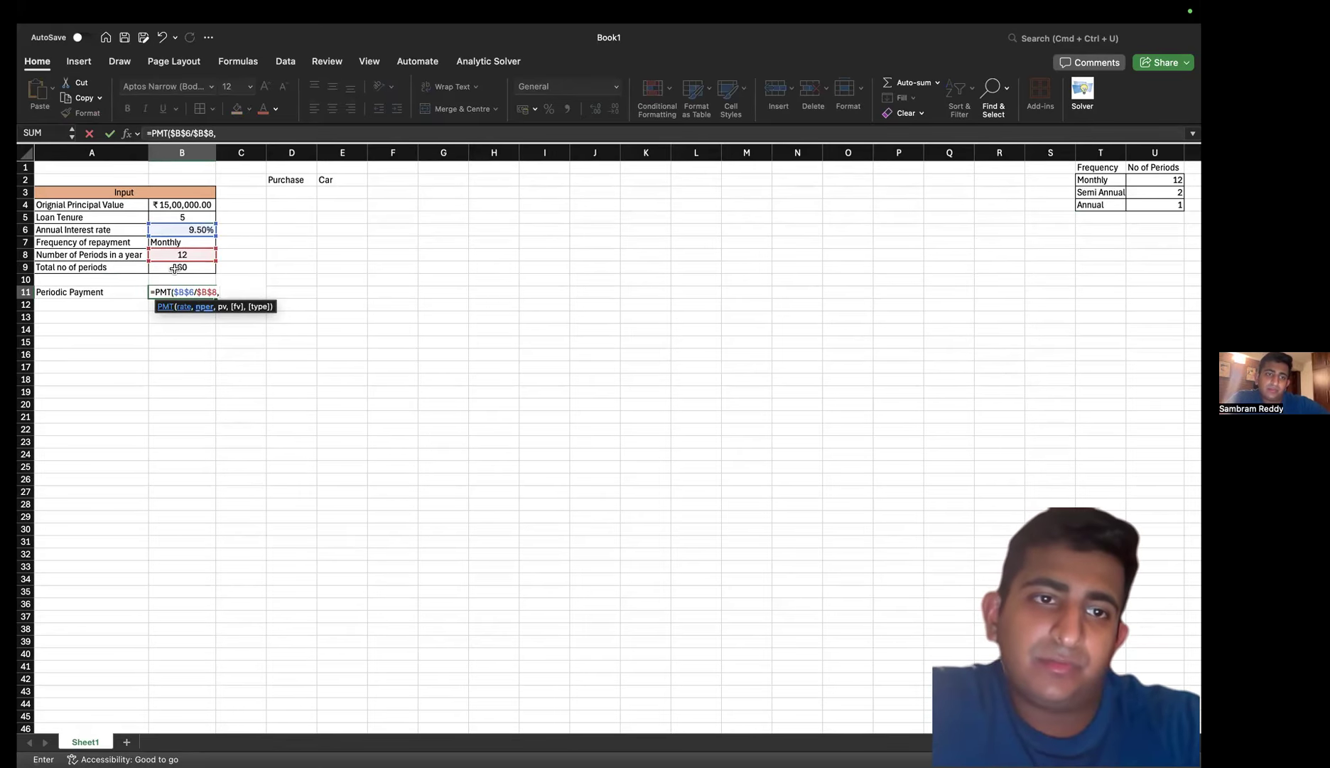
Complete the PMT formula in B11 with B9 as the number of periods and B4 as the present value
{"action": "left_click", "coordinate": [175, 269]}
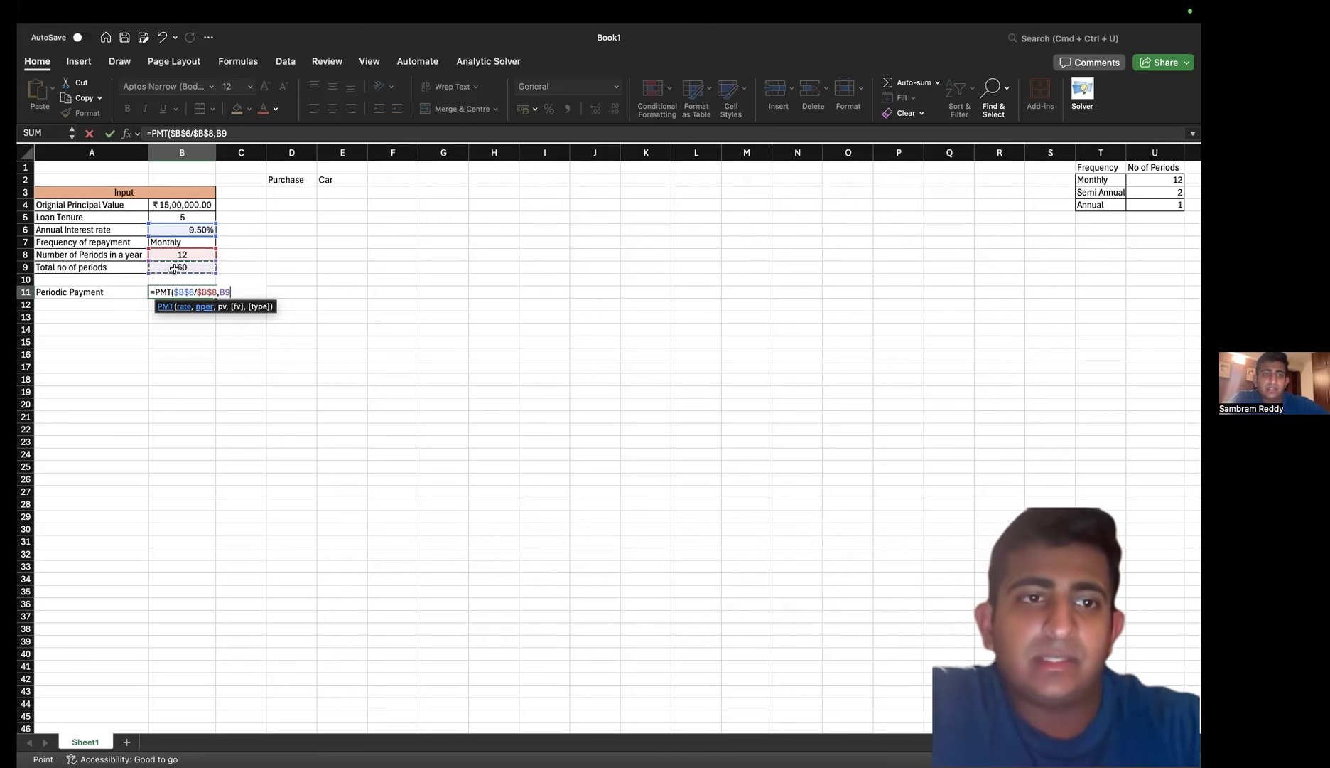
{"action": "type", "text": ","}
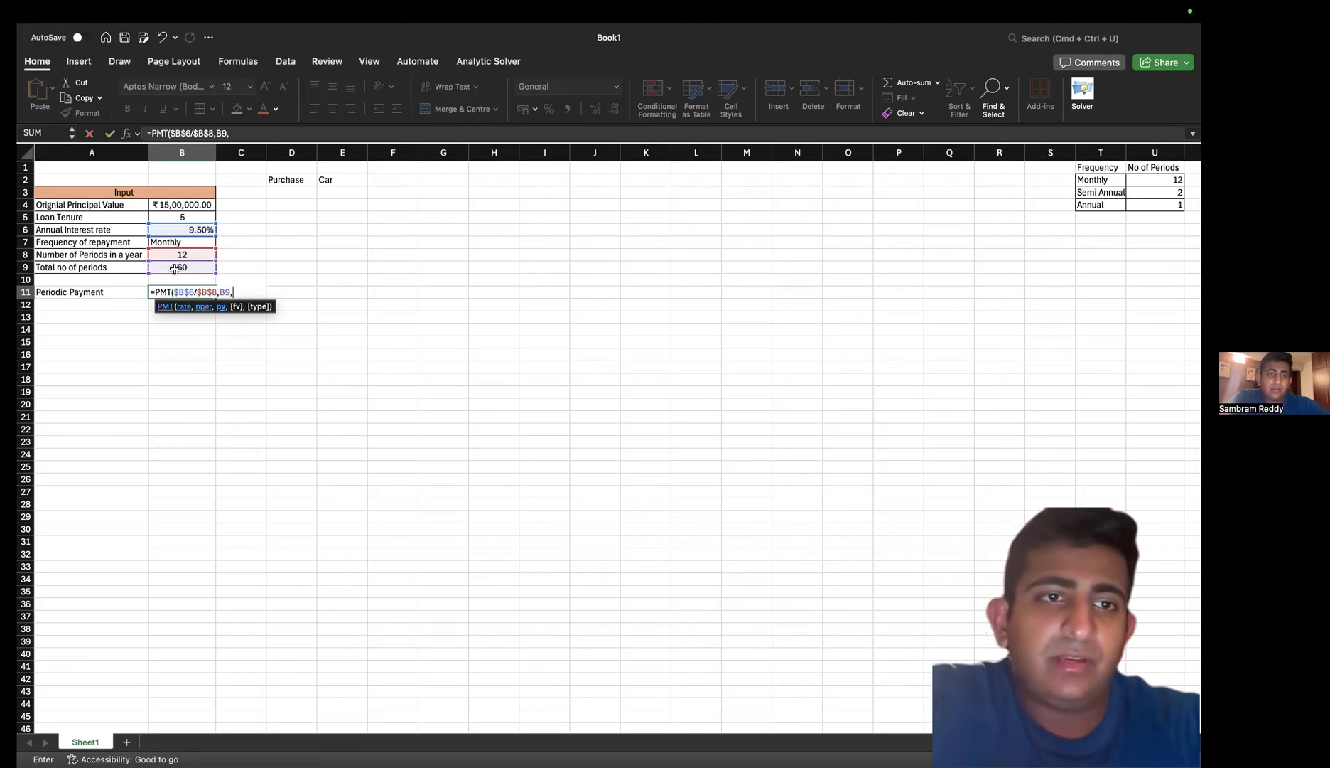
{"action": "left_click", "coordinate": [186, 205]}
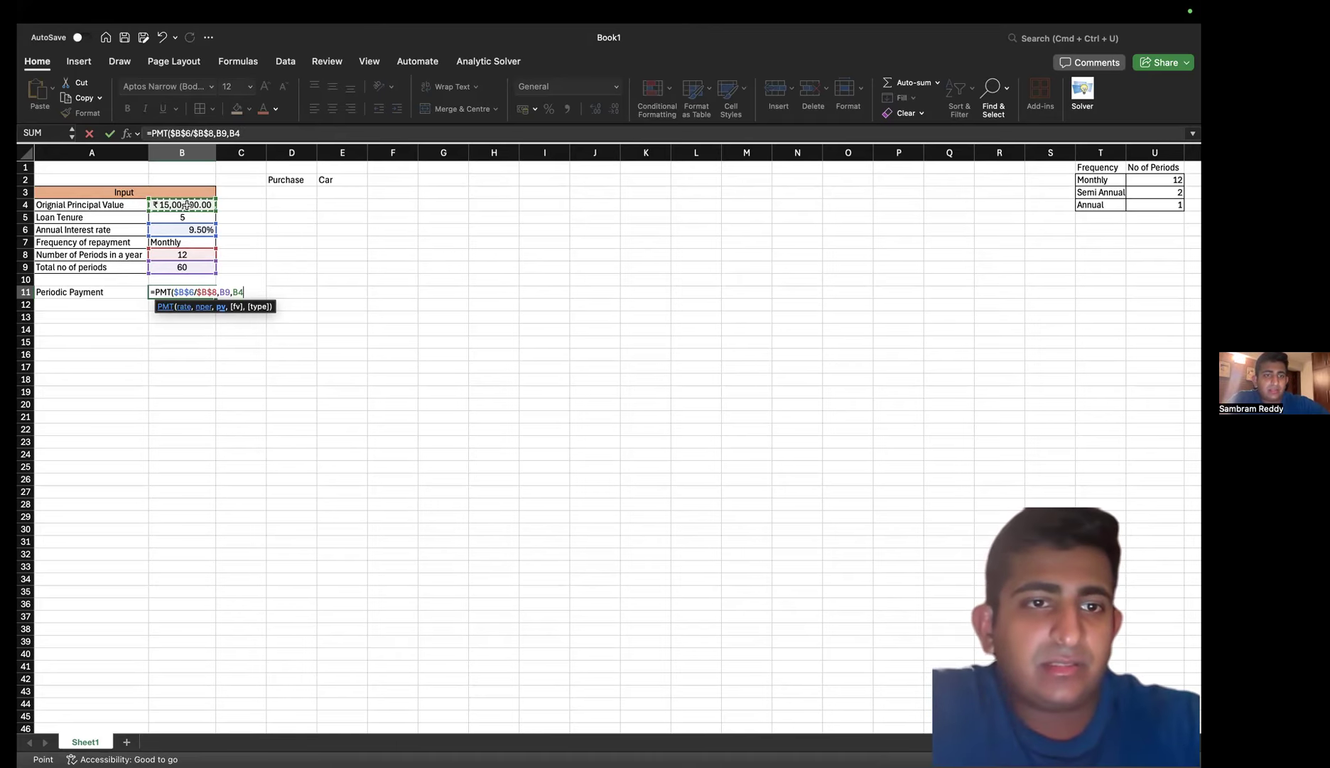
{"action": "key", "text": "Return"}
Edit the PMT formula in B11 so the present value argument is negative, -B4
{"action": "double_click", "coordinate": [195, 291]}
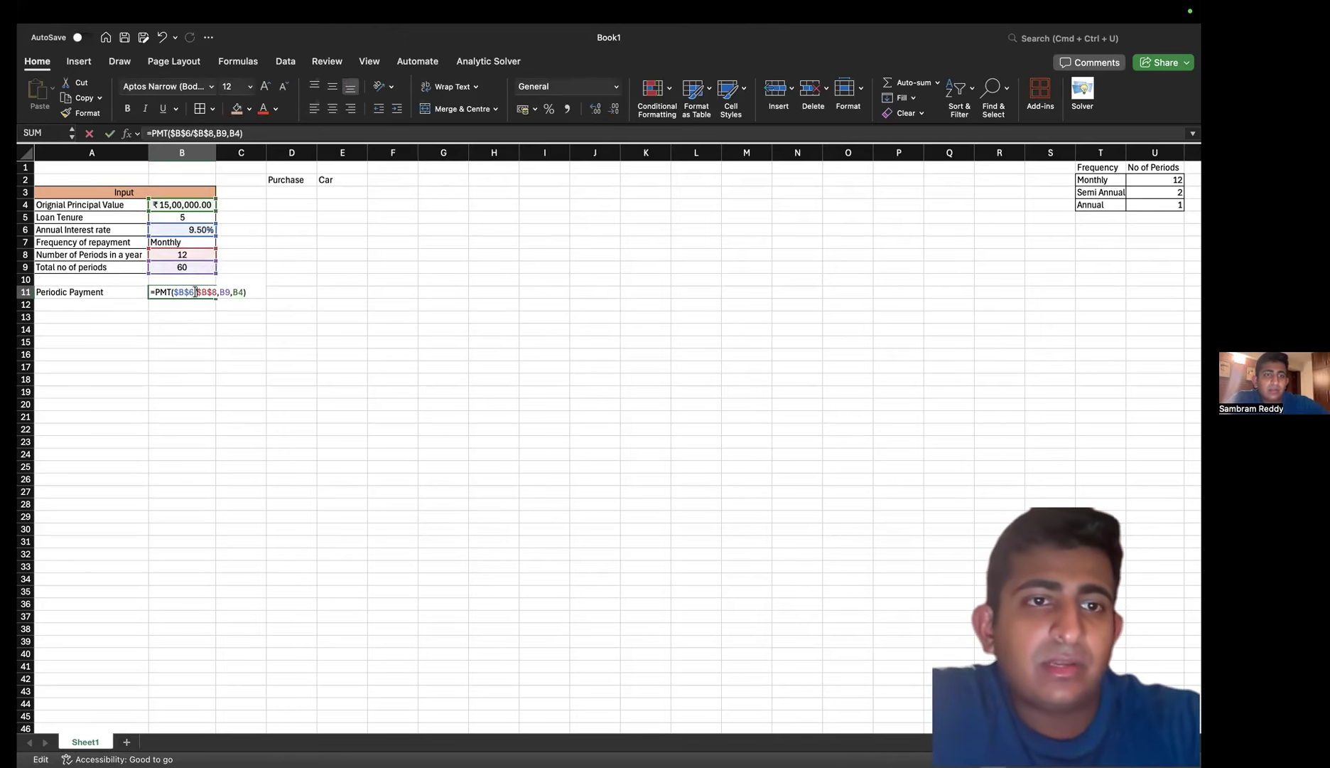
{"action": "left_click", "coordinate": [240, 292]}
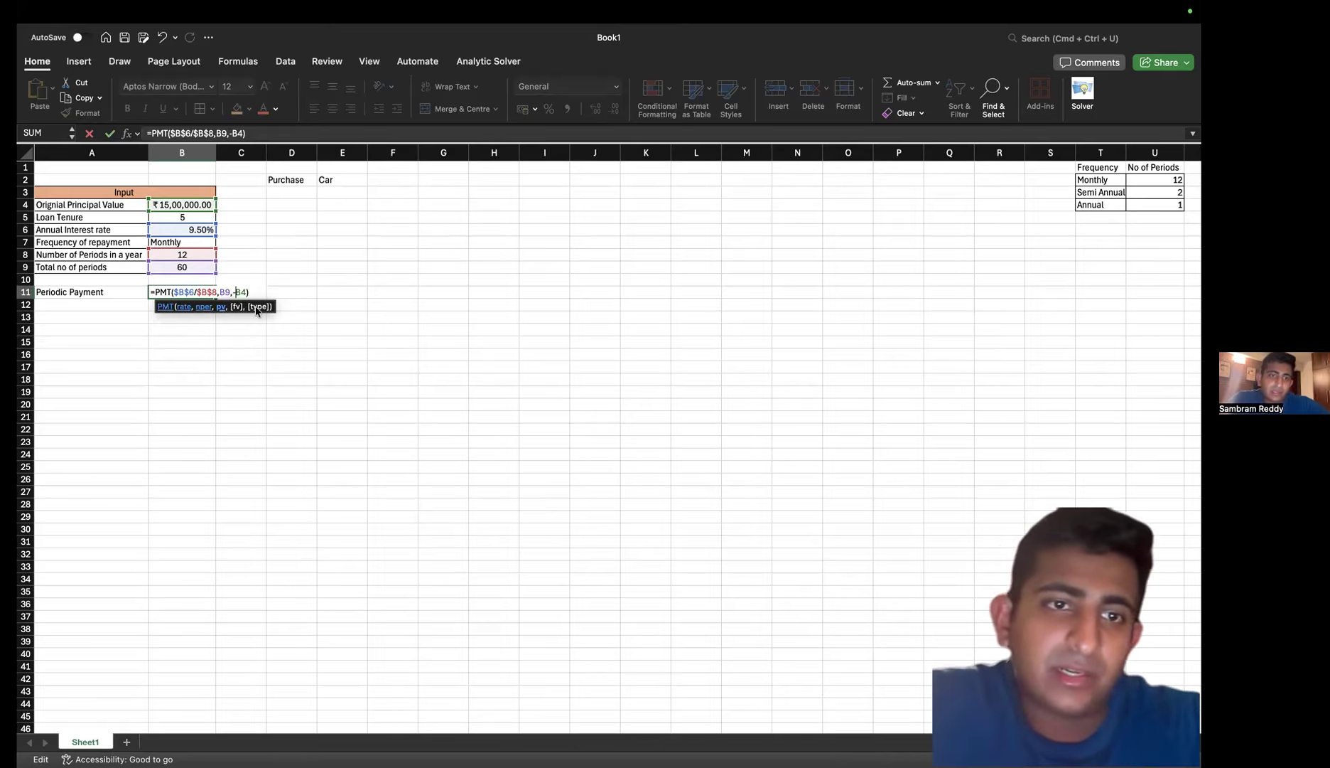
{"action": "key", "text": "Return"}
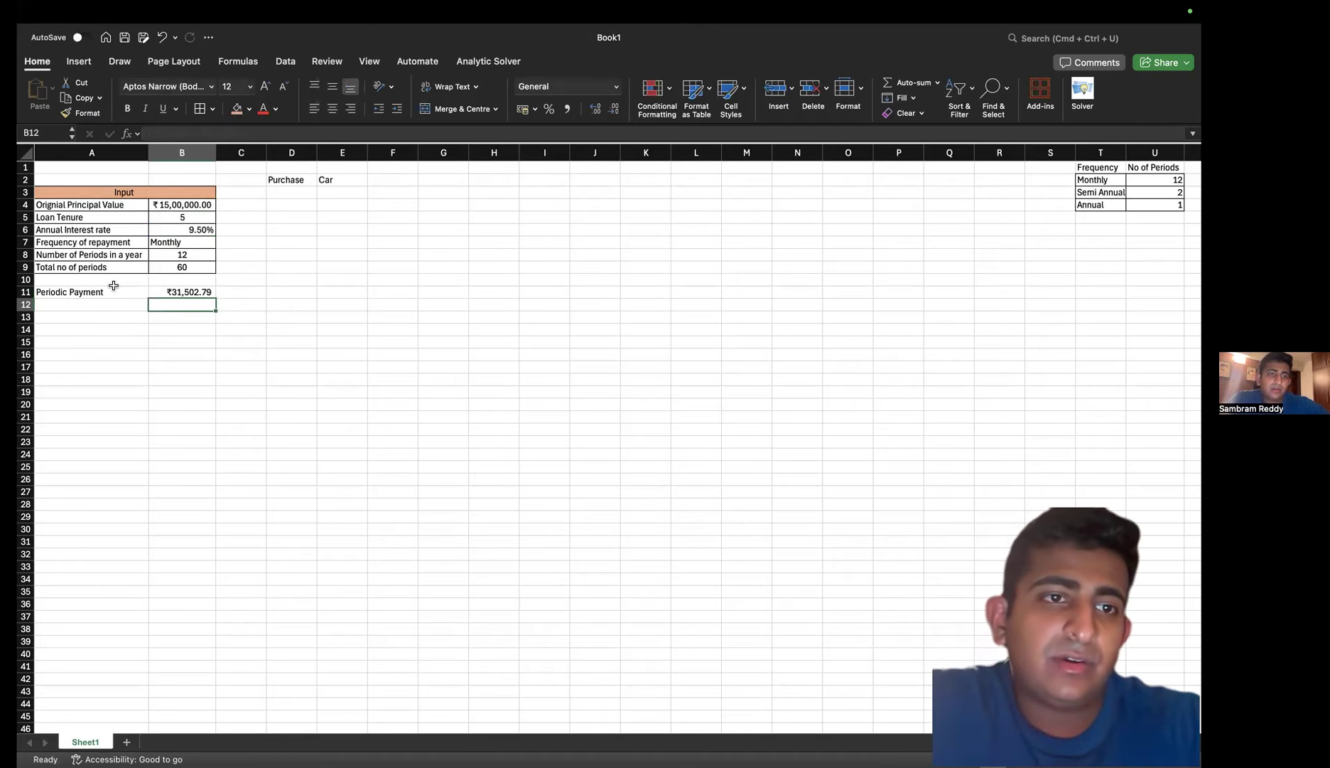
Add borders to the Periodic Payment row A11:B11 and make it bold
{"action": "left_click_drag", "start_coordinate": [107, 291], "coordinate": [206, 293]}
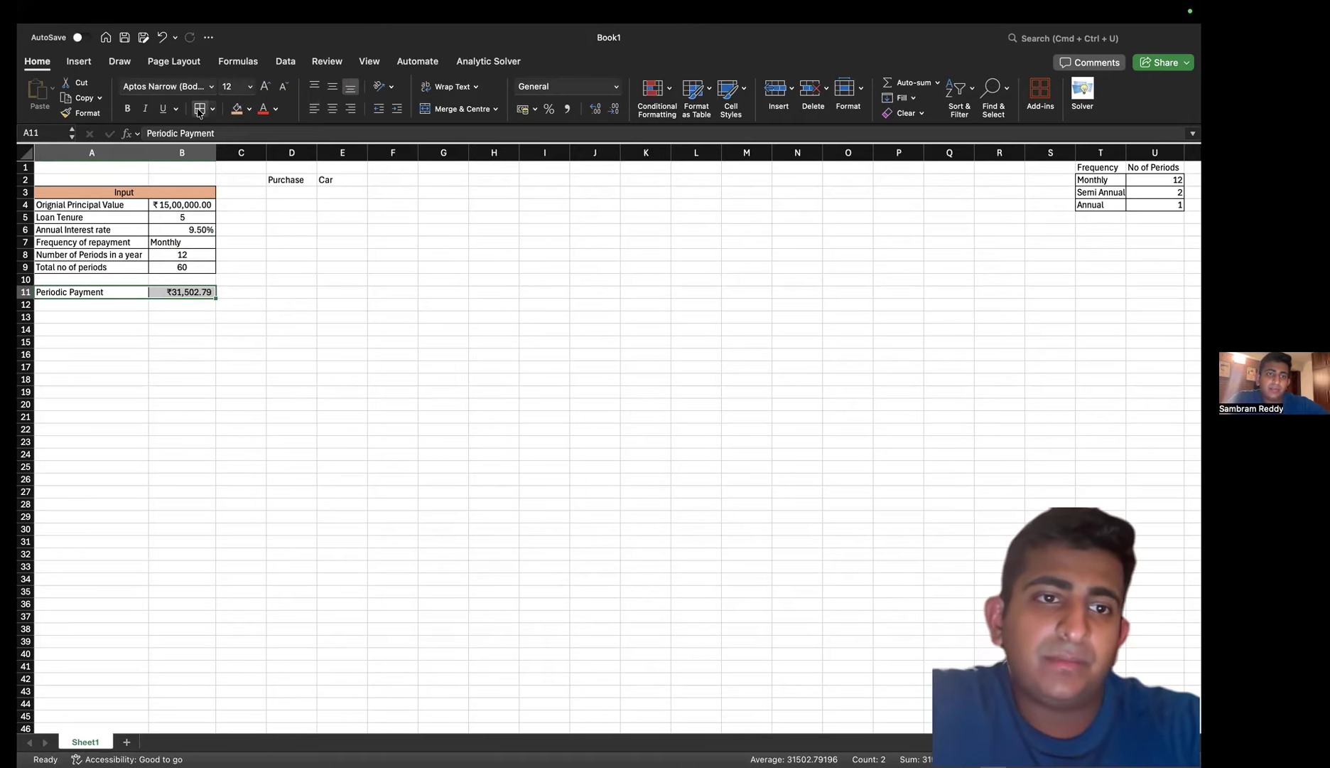
{"action": "left_click", "coordinate": [96, 293]}
{"action": "left_click_drag", "start_coordinate": [102, 292], "coordinate": [188, 292]}
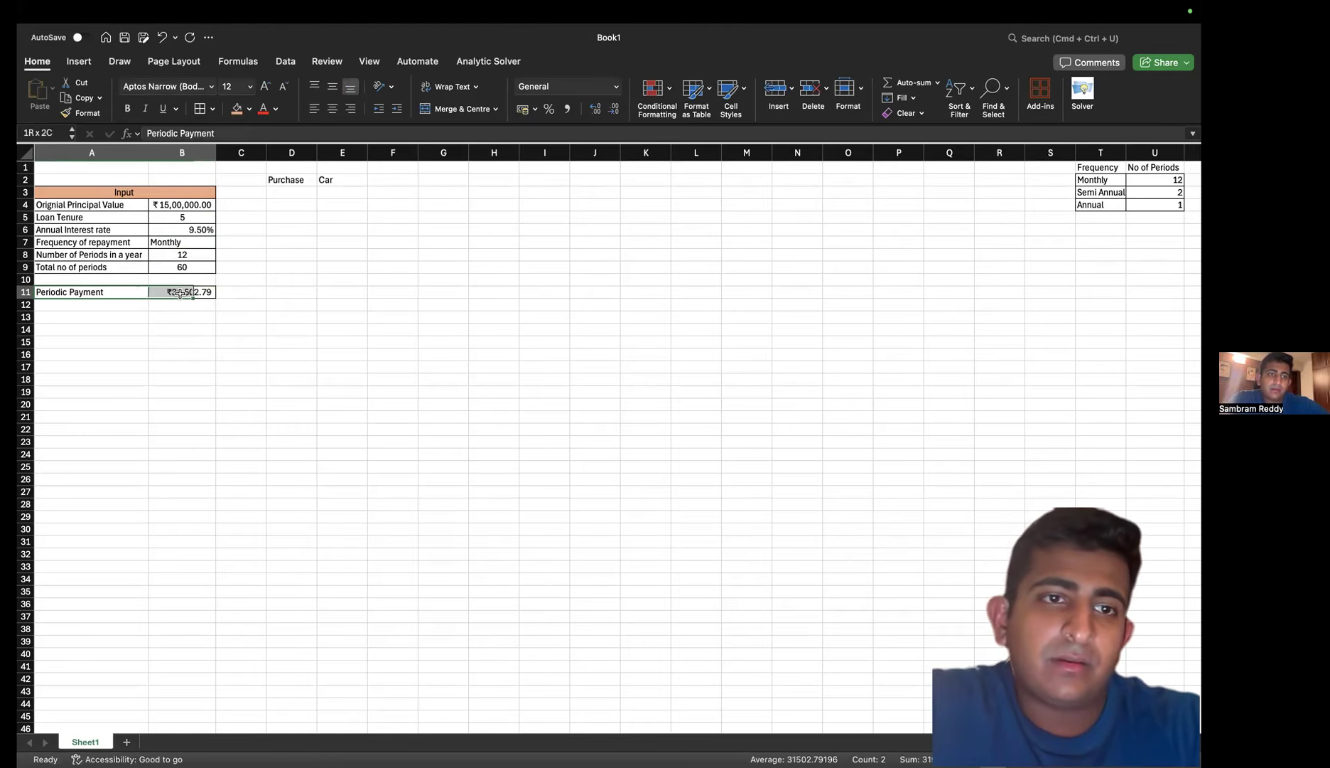
{"action": "key", "text": "super+b"}
{"action": "left_click", "coordinate": [199, 333]}
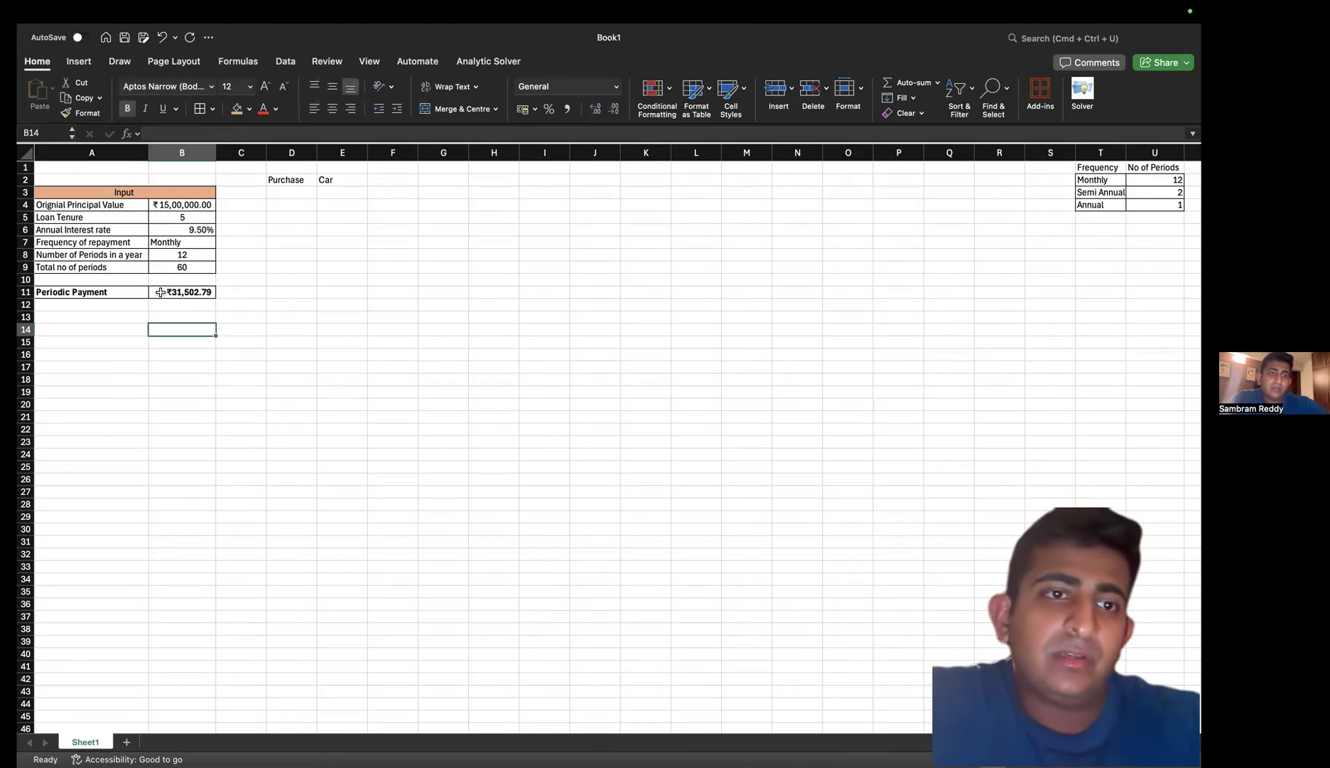
Format the periodic payment in B11 to show no decimal places
{"action": "left_click_drag", "start_coordinate": [85, 292], "coordinate": [192, 292]}
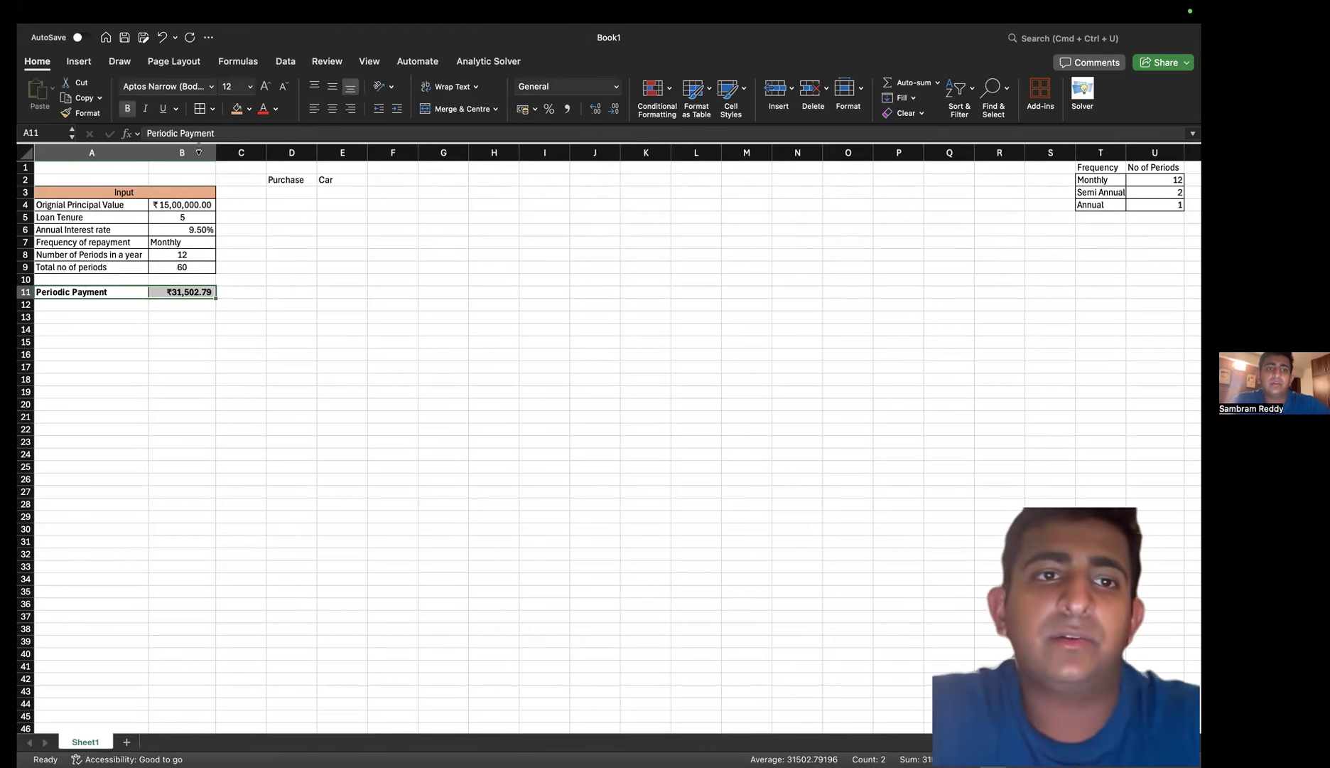
{"action": "left_click", "coordinate": [203, 291]}
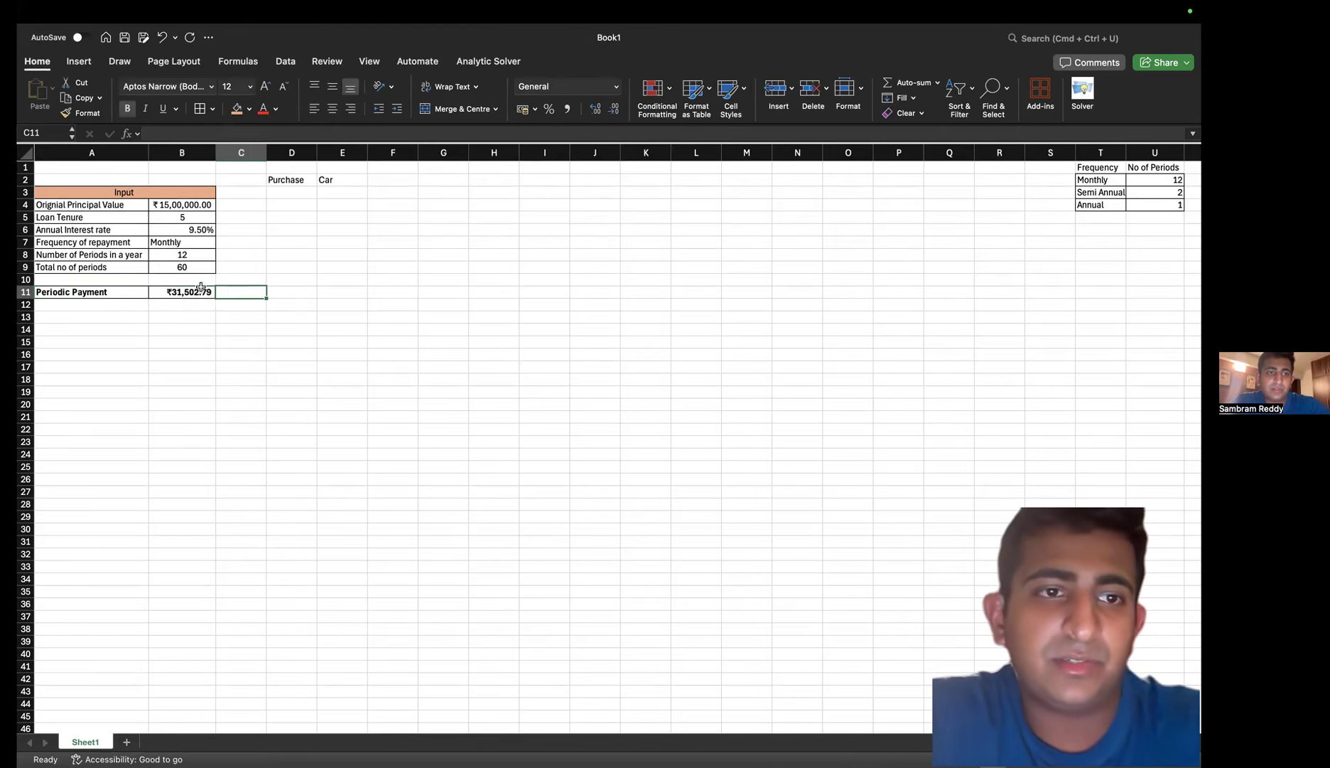
{"action": "left_click", "coordinate": [596, 109]}
{"action": "left_click", "coordinate": [596, 109]}
{"action": "left_click", "coordinate": [615, 108]}
{"action": "left_click", "coordinate": [616, 109]}
{"action": "left_click", "coordinate": [615, 109]}
{"action": "left_click", "coordinate": [616, 108]}
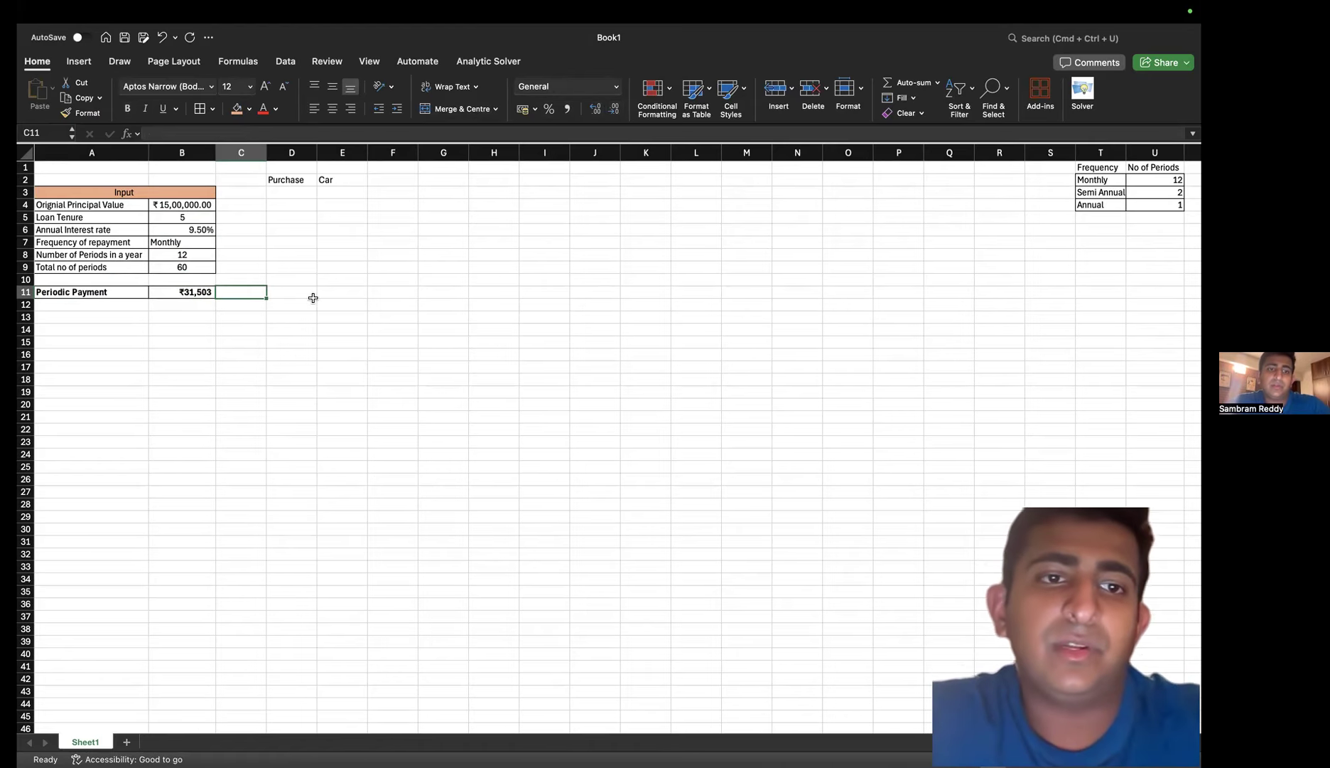
{"action": "left_click_drag", "start_coordinate": [337, 305], "coordinate": [359, 296]}
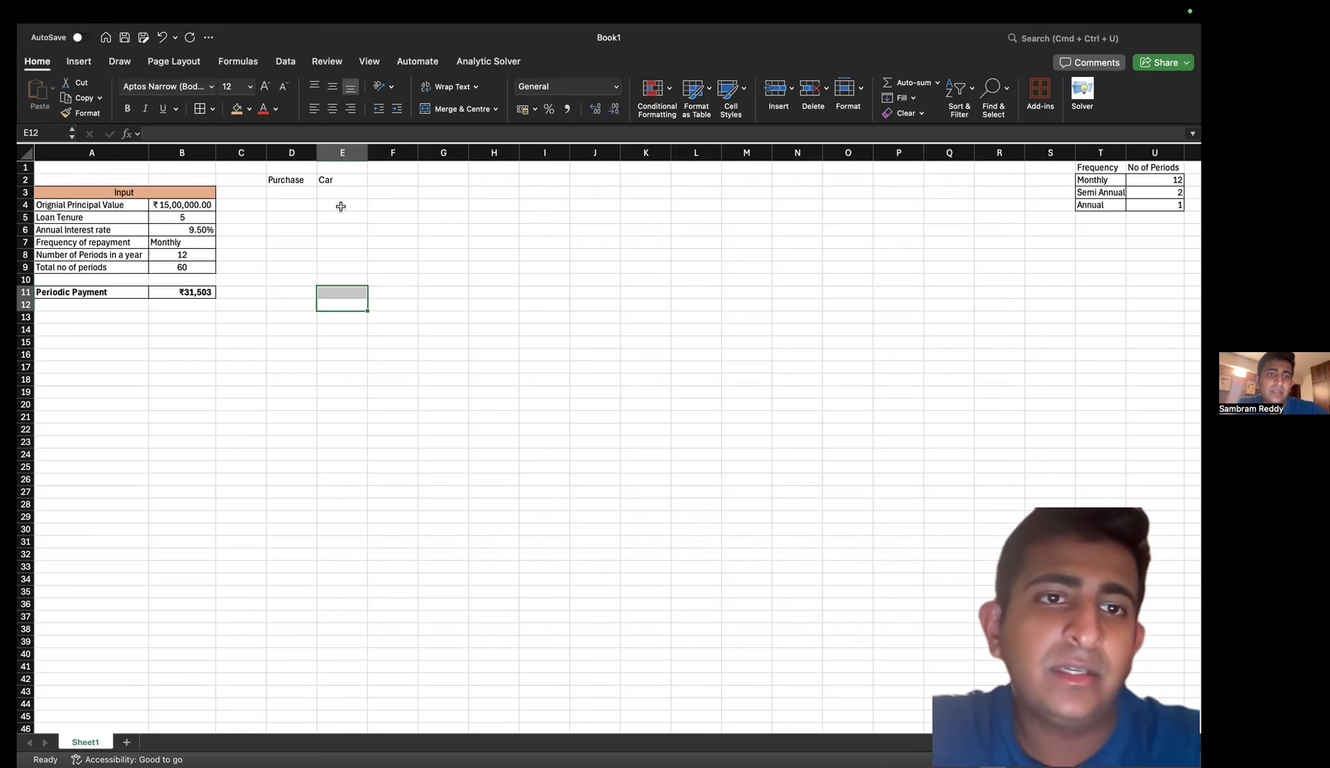
{"action": "left_click", "coordinate": [313, 179]}
{"action": "left_click", "coordinate": [176, 292]}
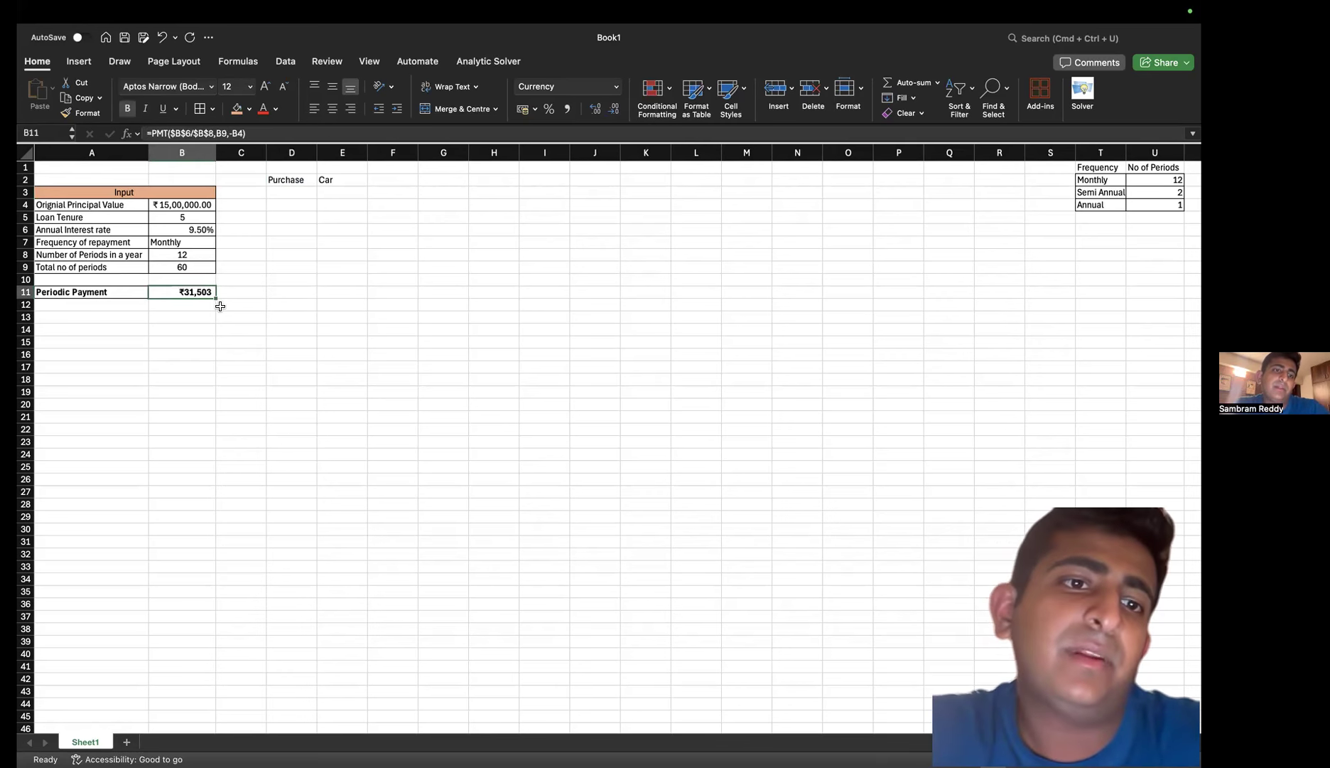
{"action": "left_click", "coordinate": [398, 292]}
{"action": "left_click", "coordinate": [427, 292]}
{"action": "left_click", "coordinate": [378, 302]}
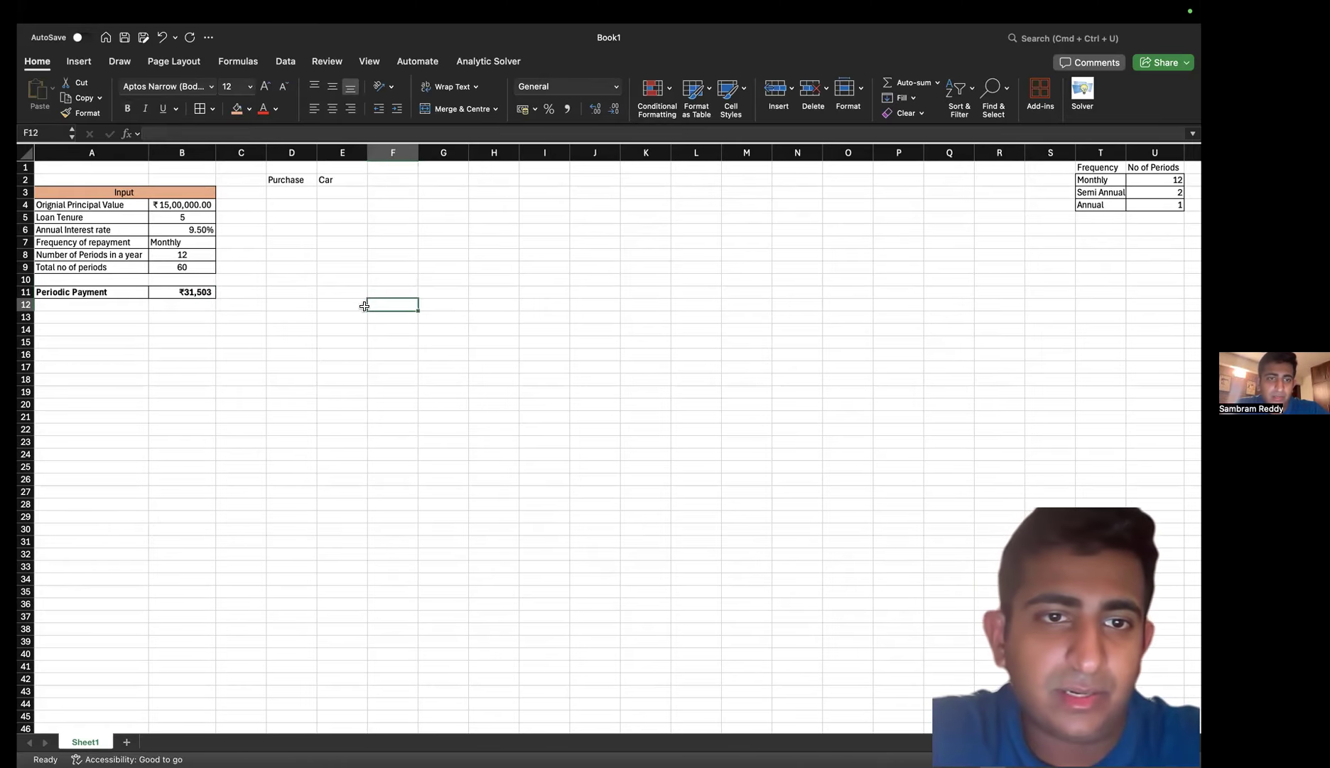
Merge and centre cells F12:J12 for the schedule heading
{"action": "left_click", "coordinate": [363, 306]}
{"action": "left_click", "coordinate": [363, 330]}
{"action": "left_click_drag", "start_coordinate": [362, 313], "coordinate": [533, 313]}
{"action": "left_click", "coordinate": [533, 313]}
{"action": "left_click_drag", "start_coordinate": [402, 312], "coordinate": [616, 310]}
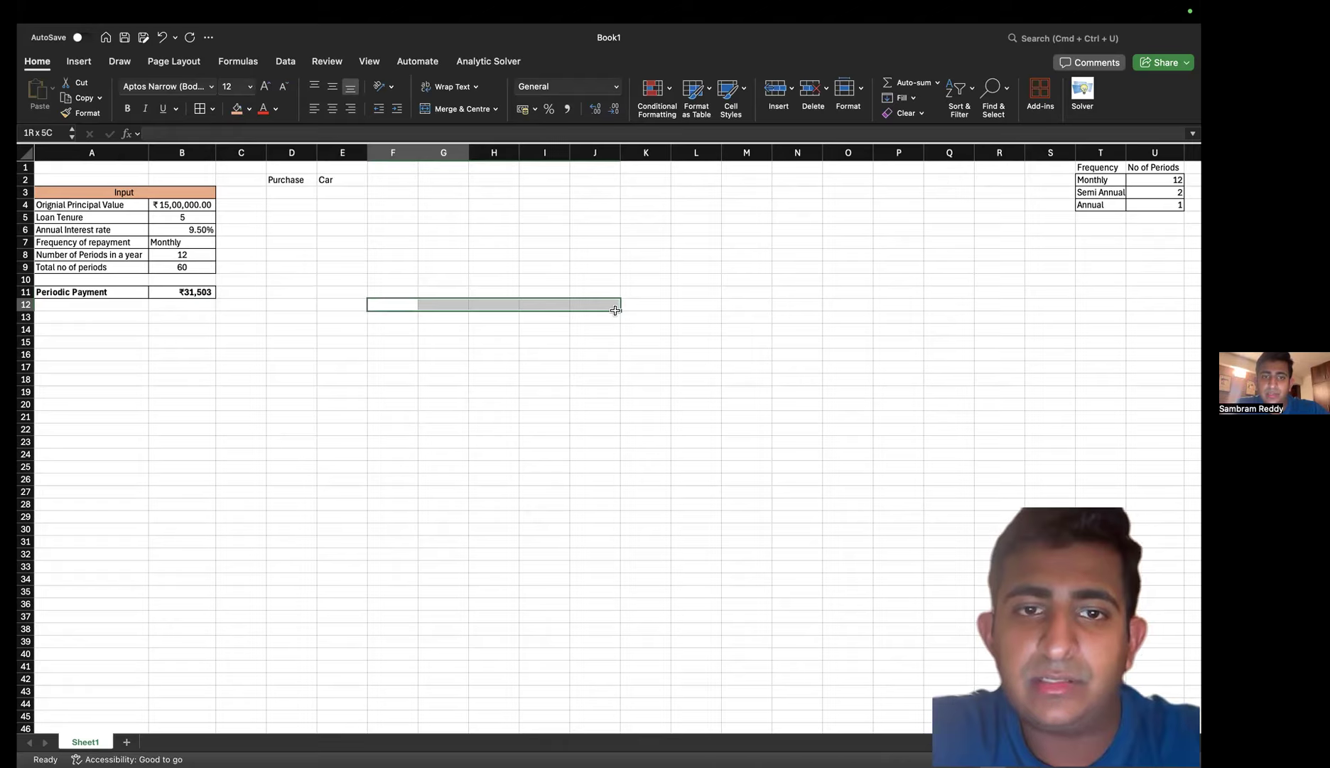
{"action": "left_click", "coordinate": [458, 109]}
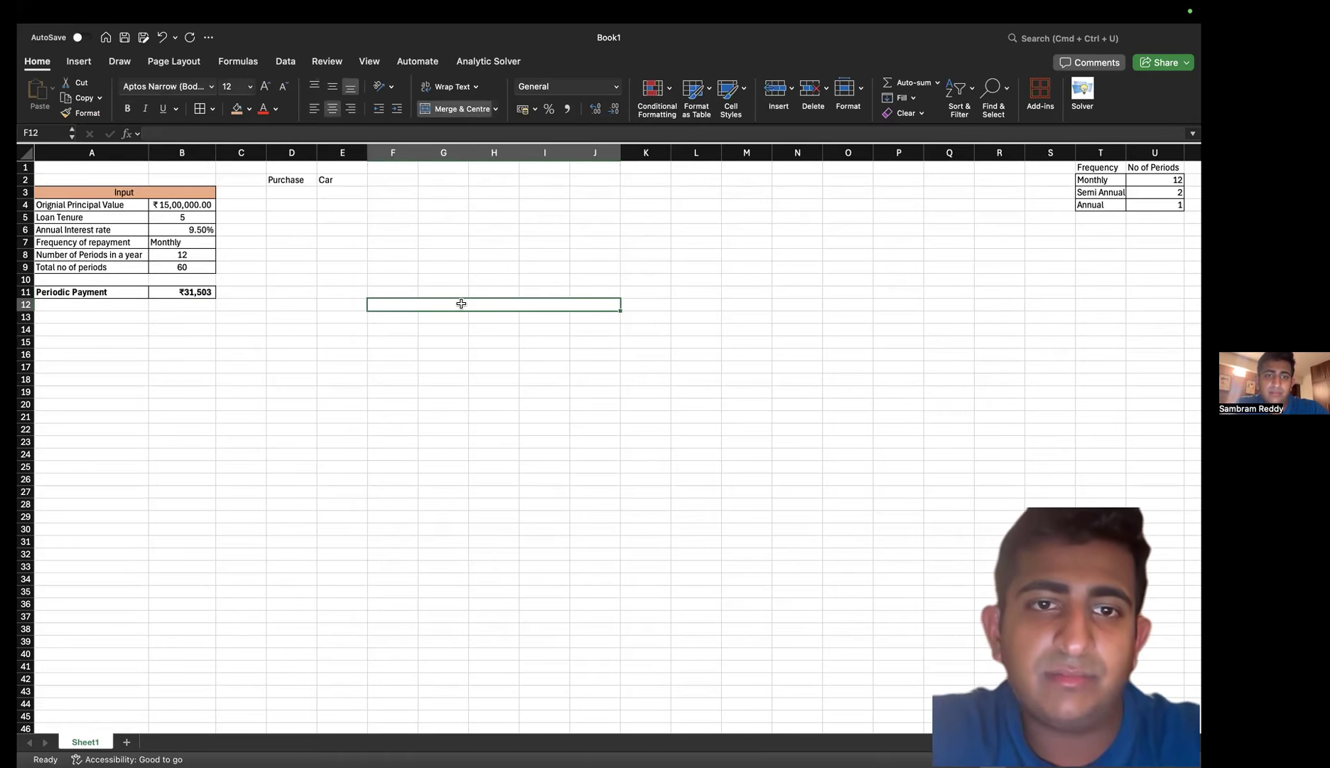
Enter the heading "Loan Ammortization Scheudle of Payments" in the merged cell F12
{"action": "double_click", "coordinate": [462, 304]}
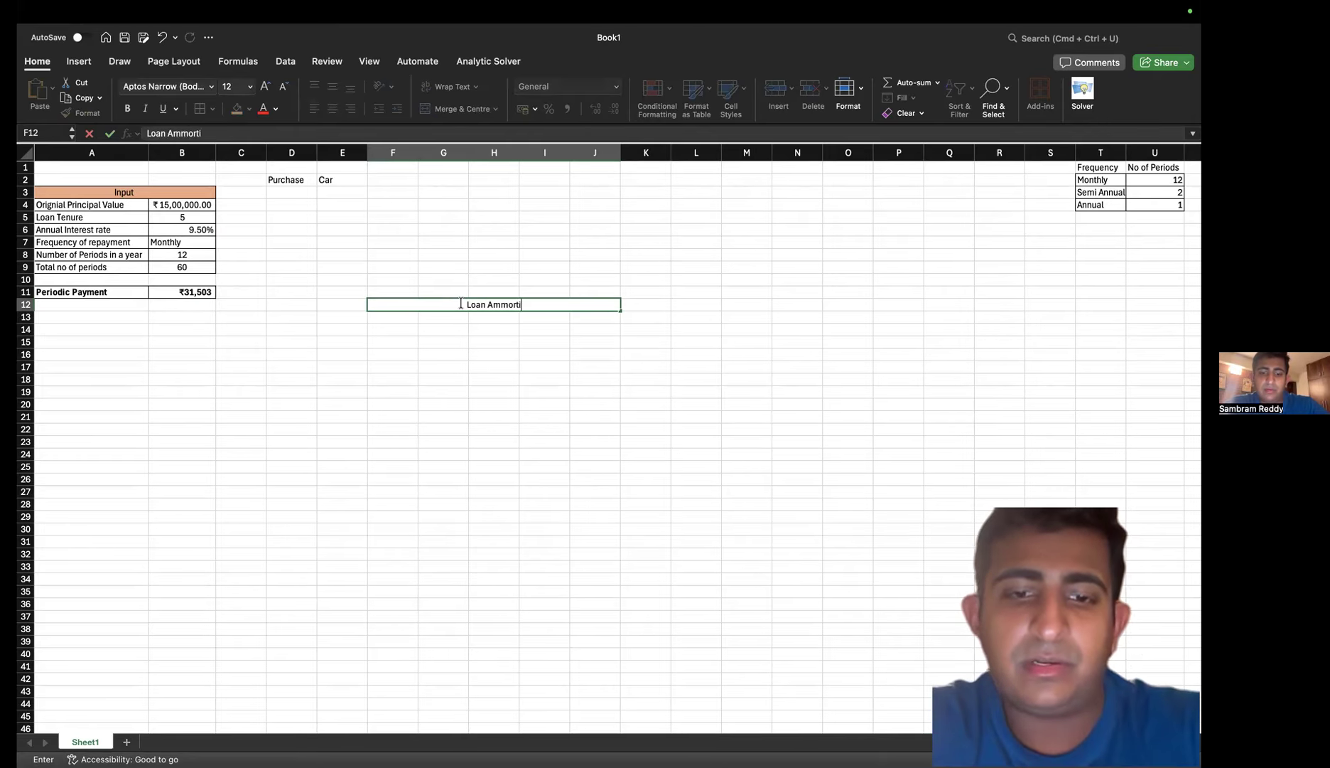
{"action": "type", "text": "zation "}
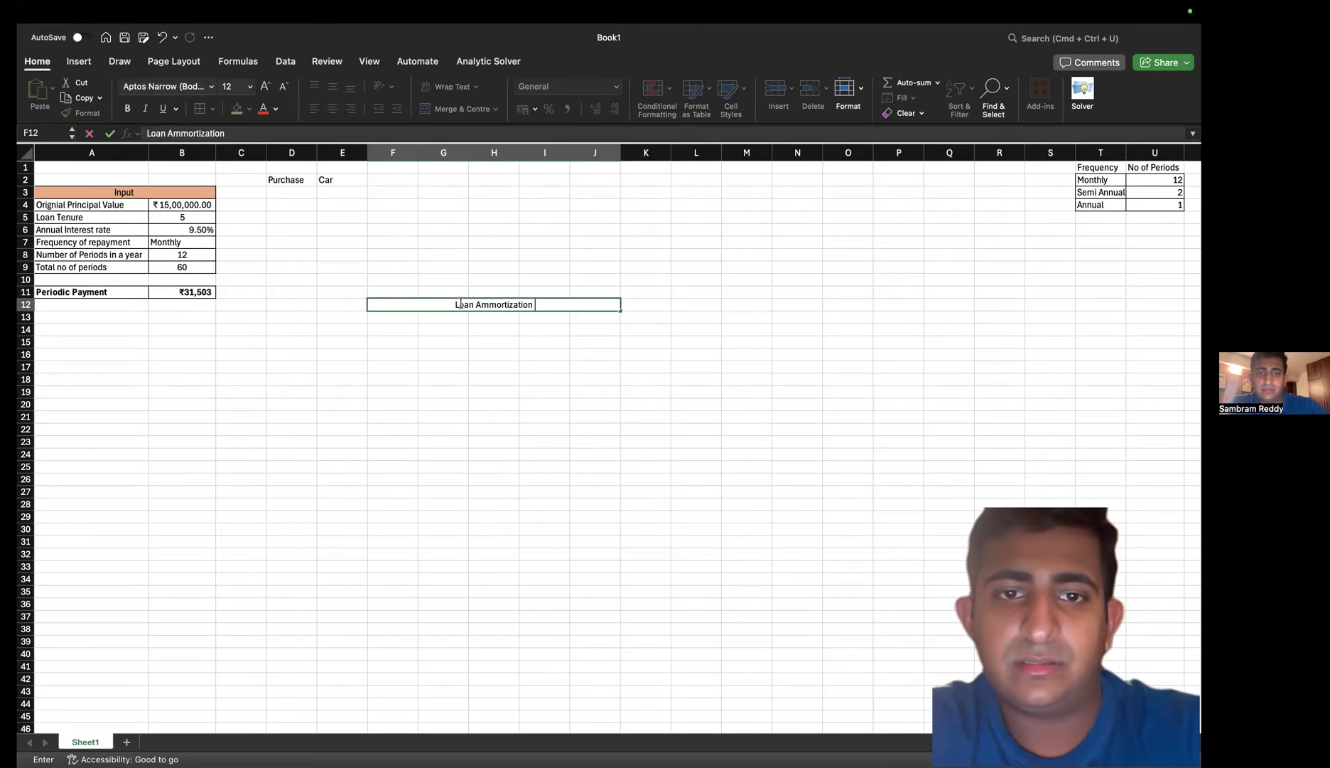
{"action": "type", "text": "Scheudle of "}
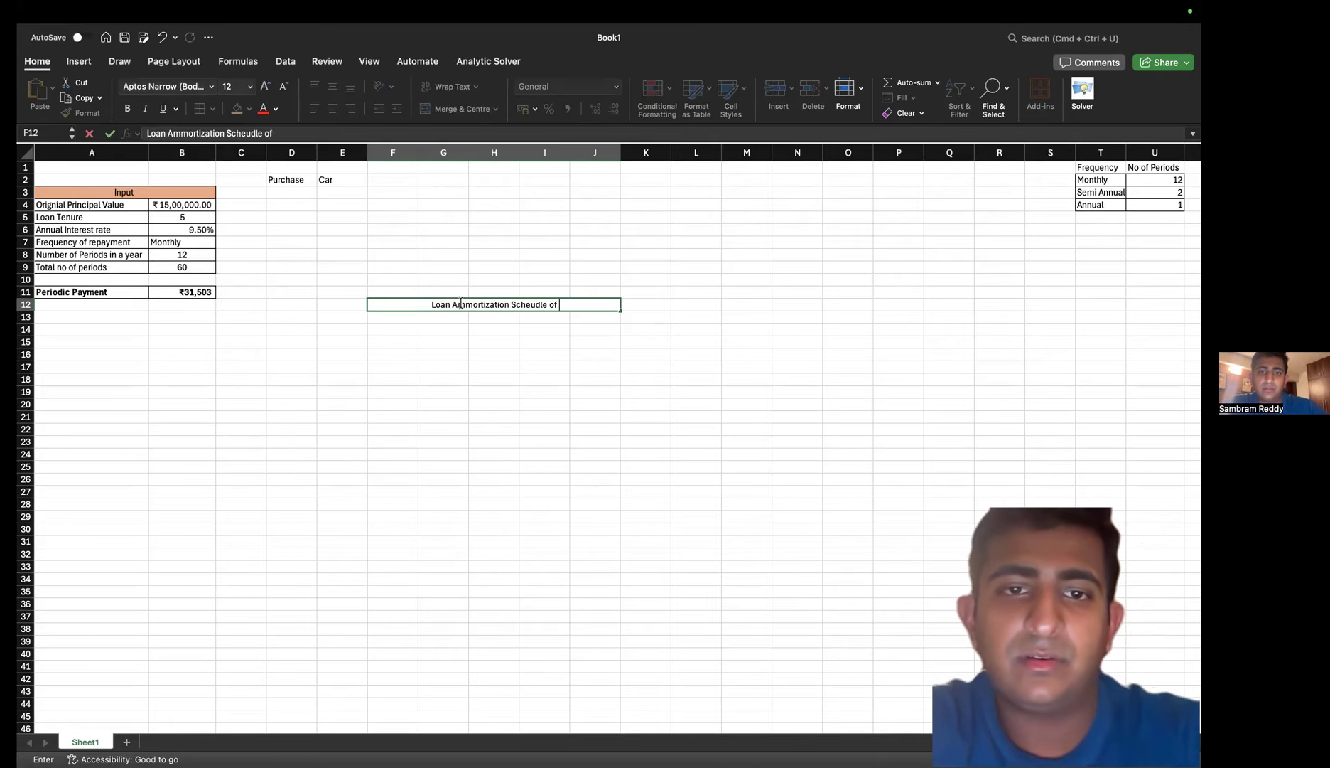
{"action": "type", "text": "Payments"}
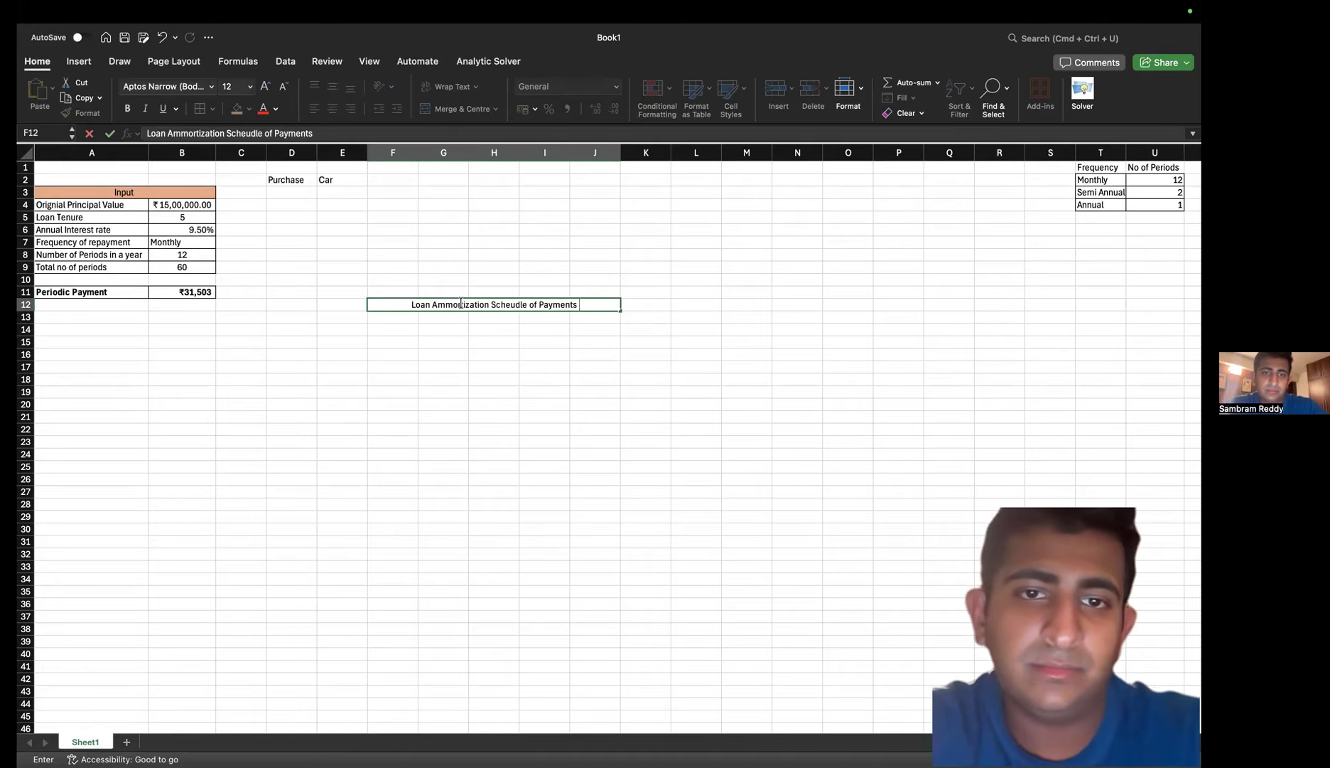
{"action": "key", "text": "Left"}
{"action": "key", "text": "Left"}
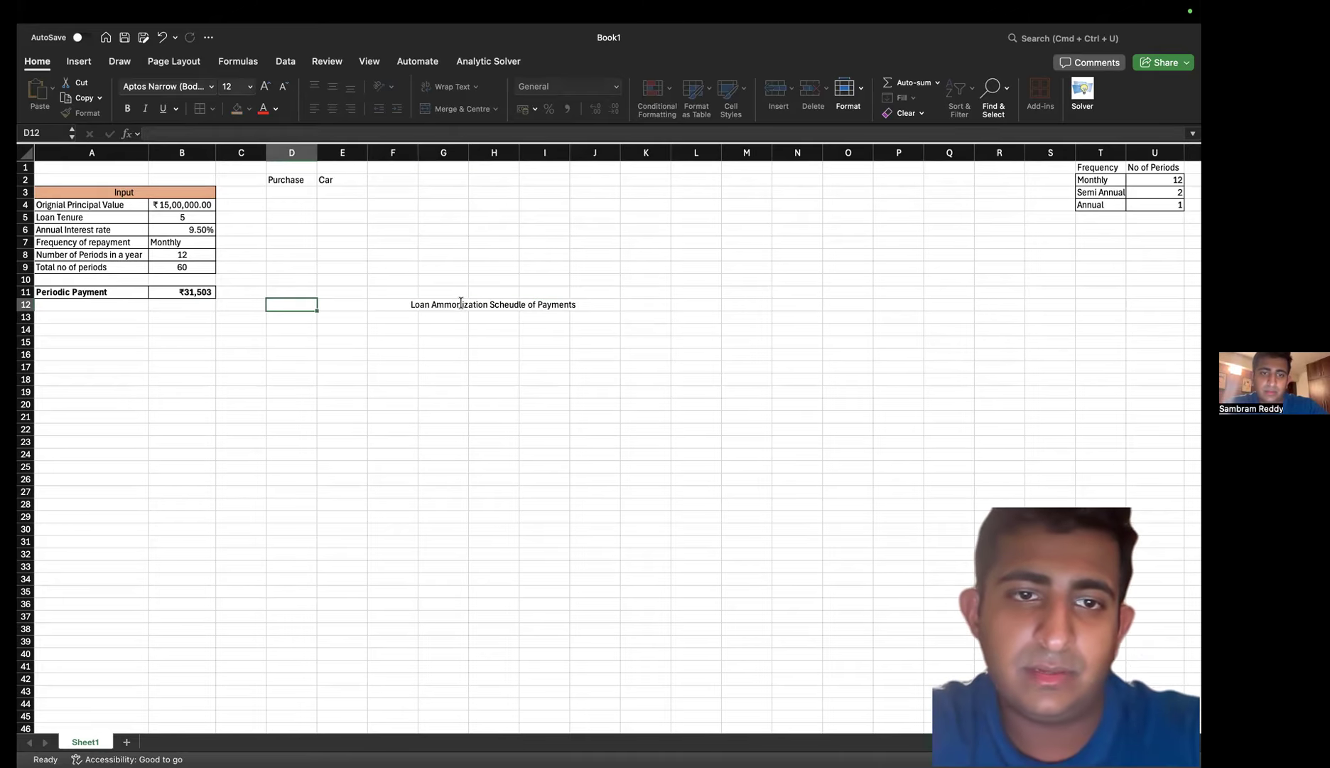
{"action": "key", "text": "Right"}
{"action": "key", "text": "Right"}
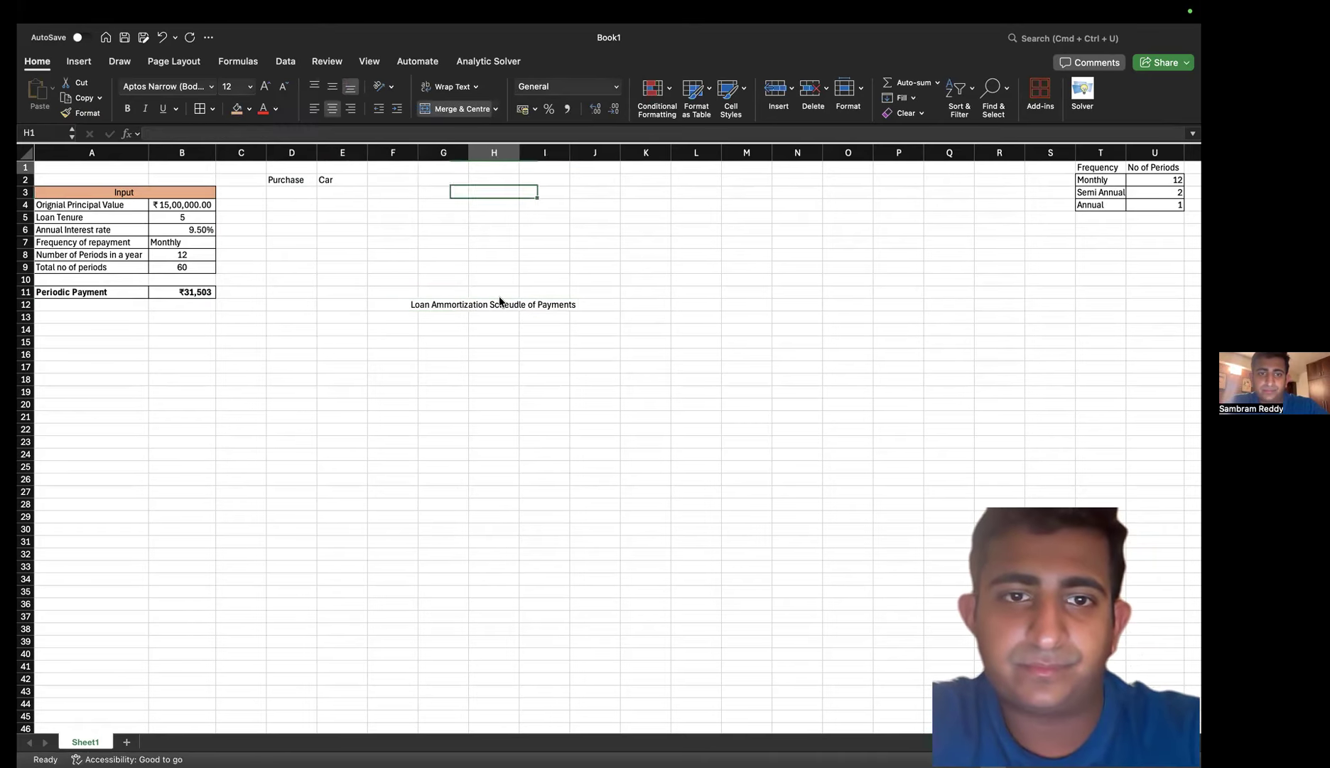
Correct the misspelled third word of the F12 heading to "Schedule"
{"action": "double_click", "coordinate": [533, 305]}
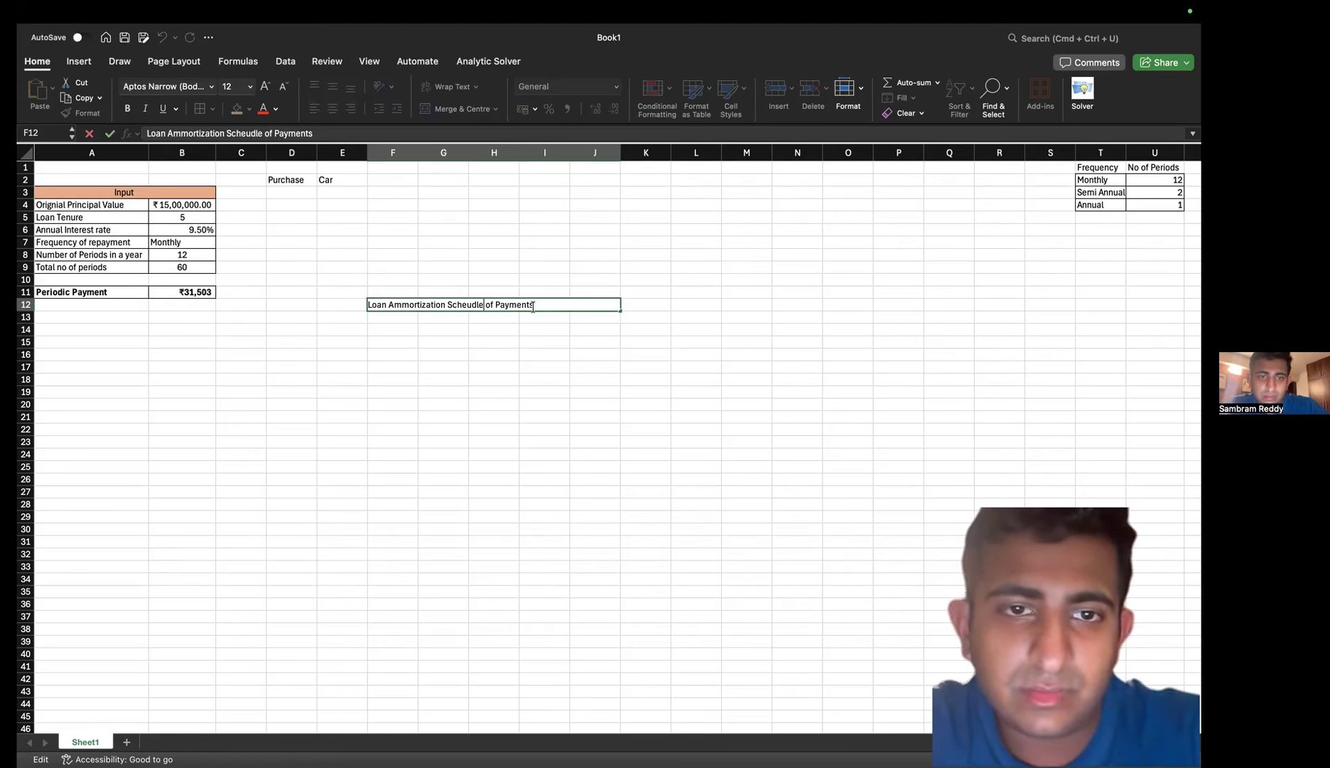
{"action": "key", "text": "BackSpace"}
{"action": "key", "text": "BackSpace"}
{"action": "key", "text": "BackSpace"}
{"action": "key", "text": "BackSpace"}
{"action": "key", "text": "BackSpace"}
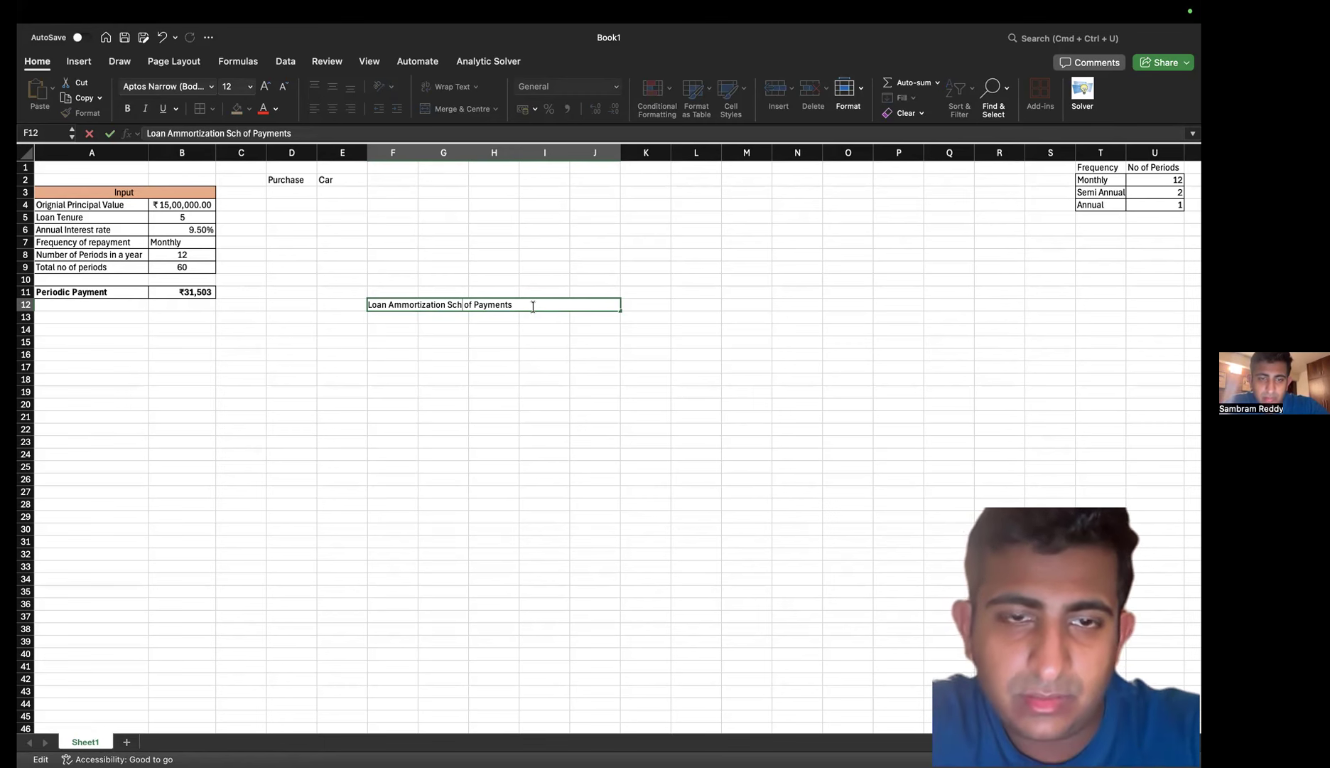
{"action": "type", "text": "edule"}
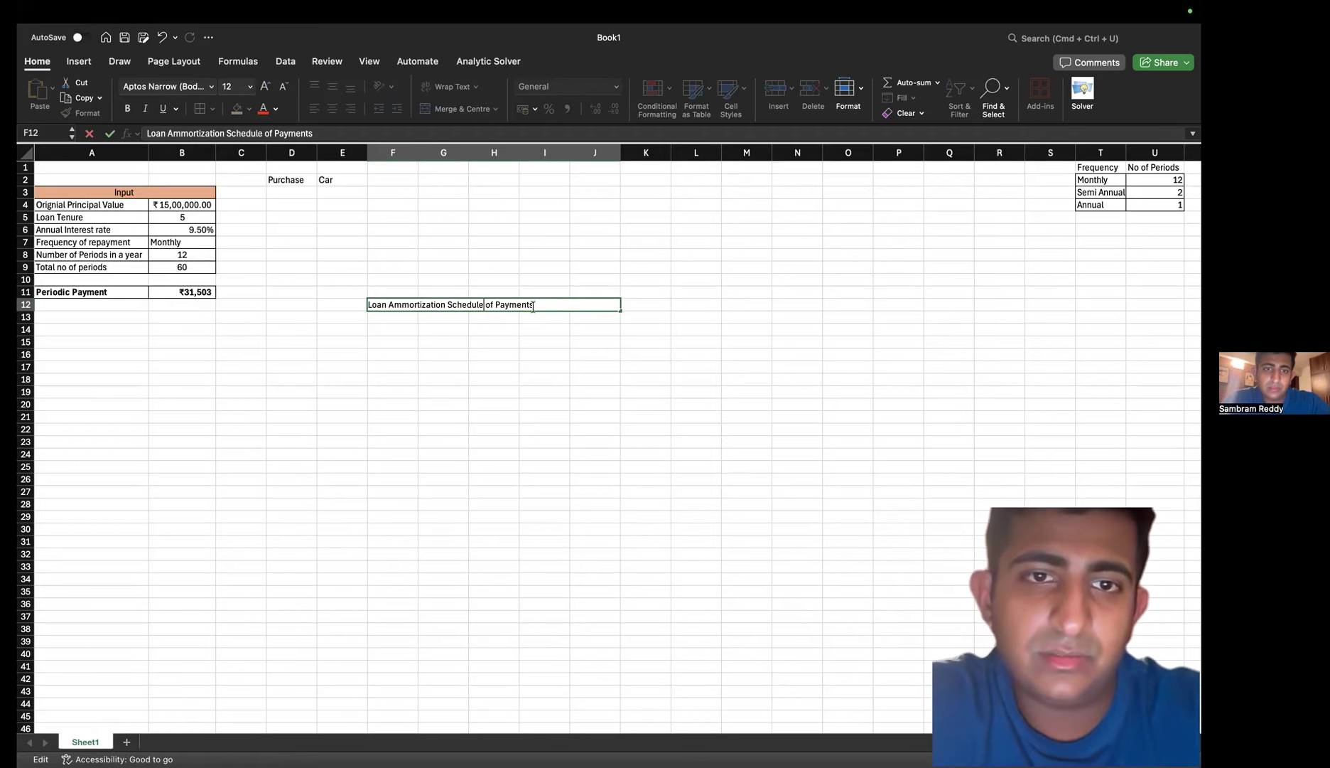
{"action": "key", "text": "Up"}
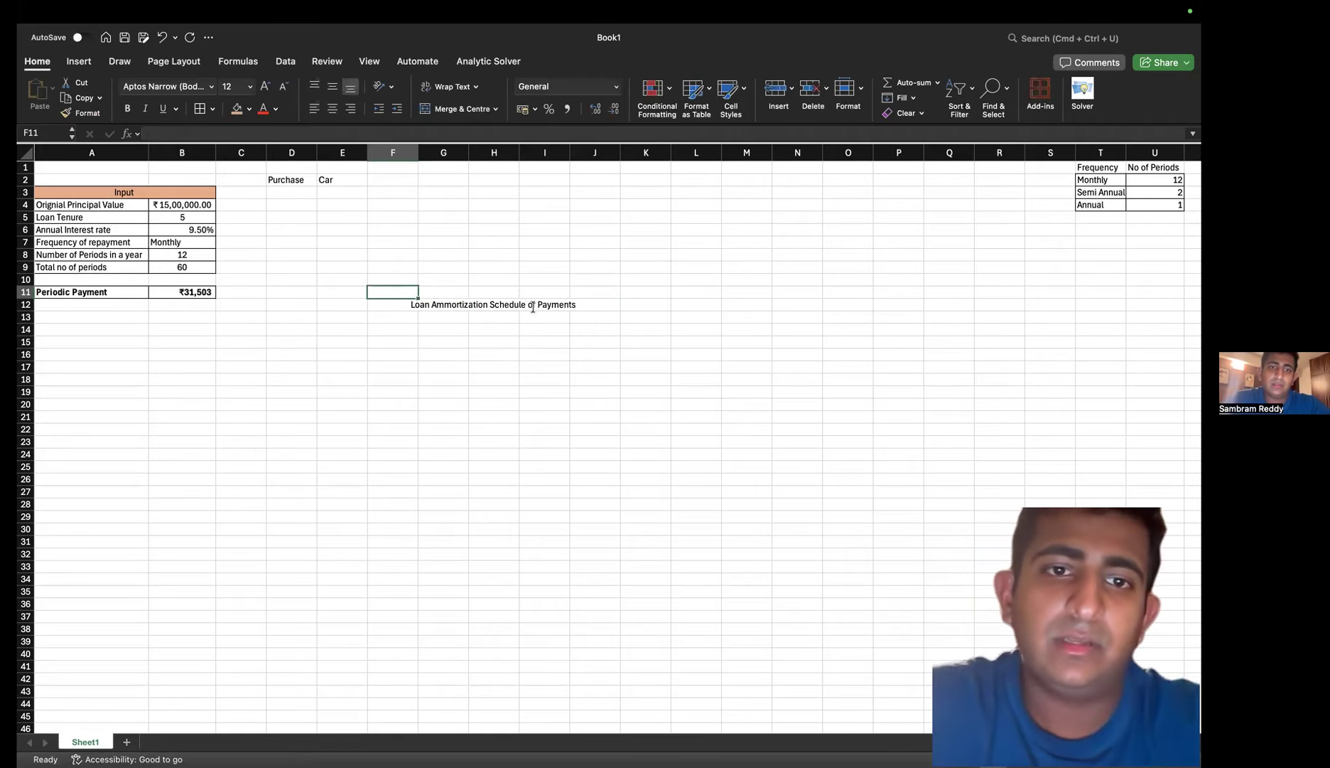
Enter the column header "Period" in E13
{"action": "left_click", "coordinate": [331, 320]}
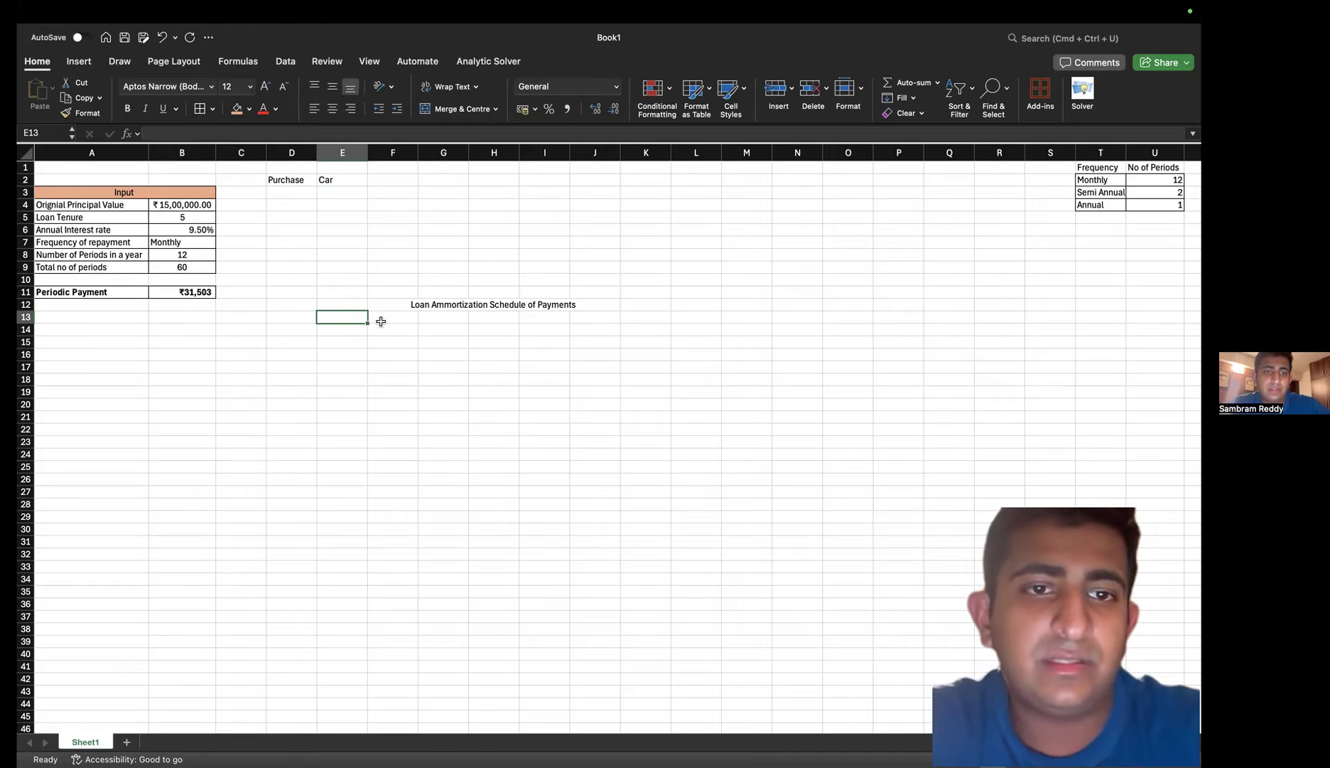
{"action": "type", "text": "Mon"}
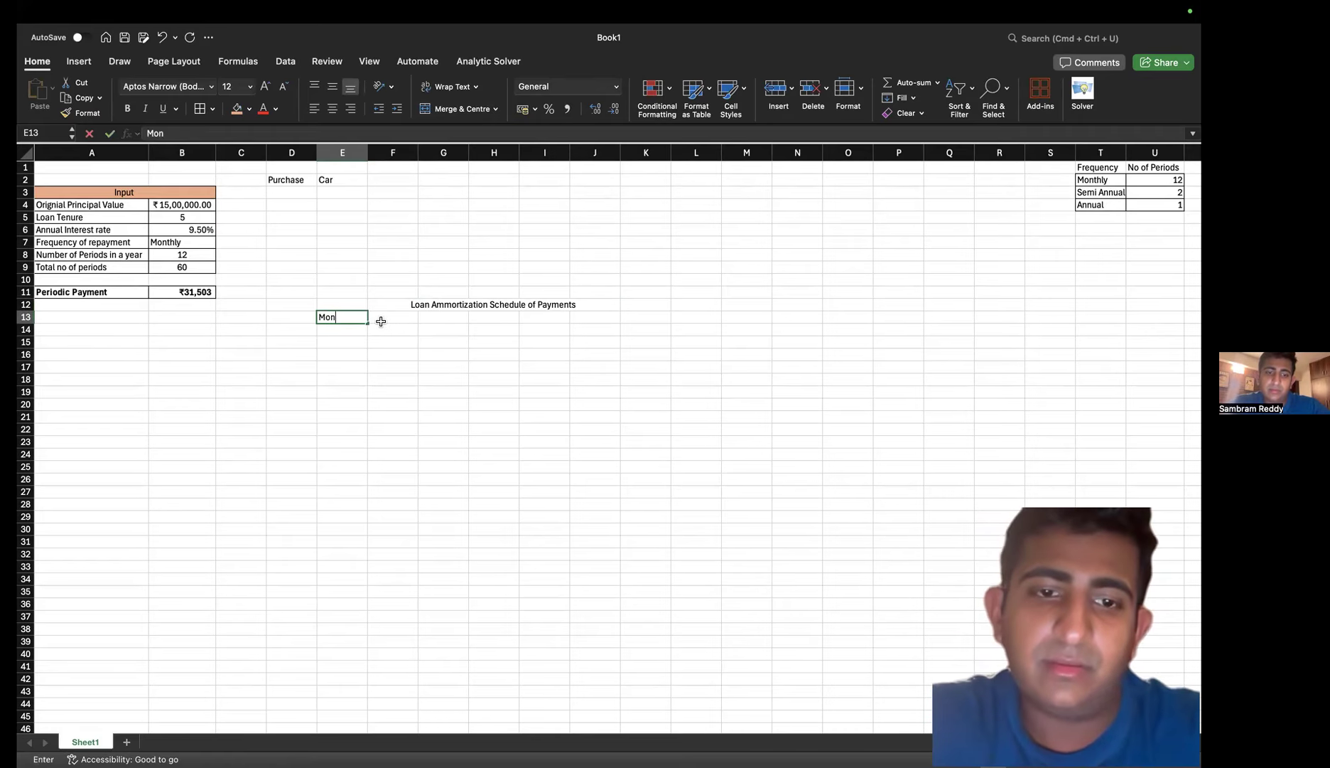
{"action": "key", "text": "BackSpace"}
{"action": "key", "text": "BackSpace"}
{"action": "key", "text": "BackSpace"}
{"action": "type", "text": "Period"}
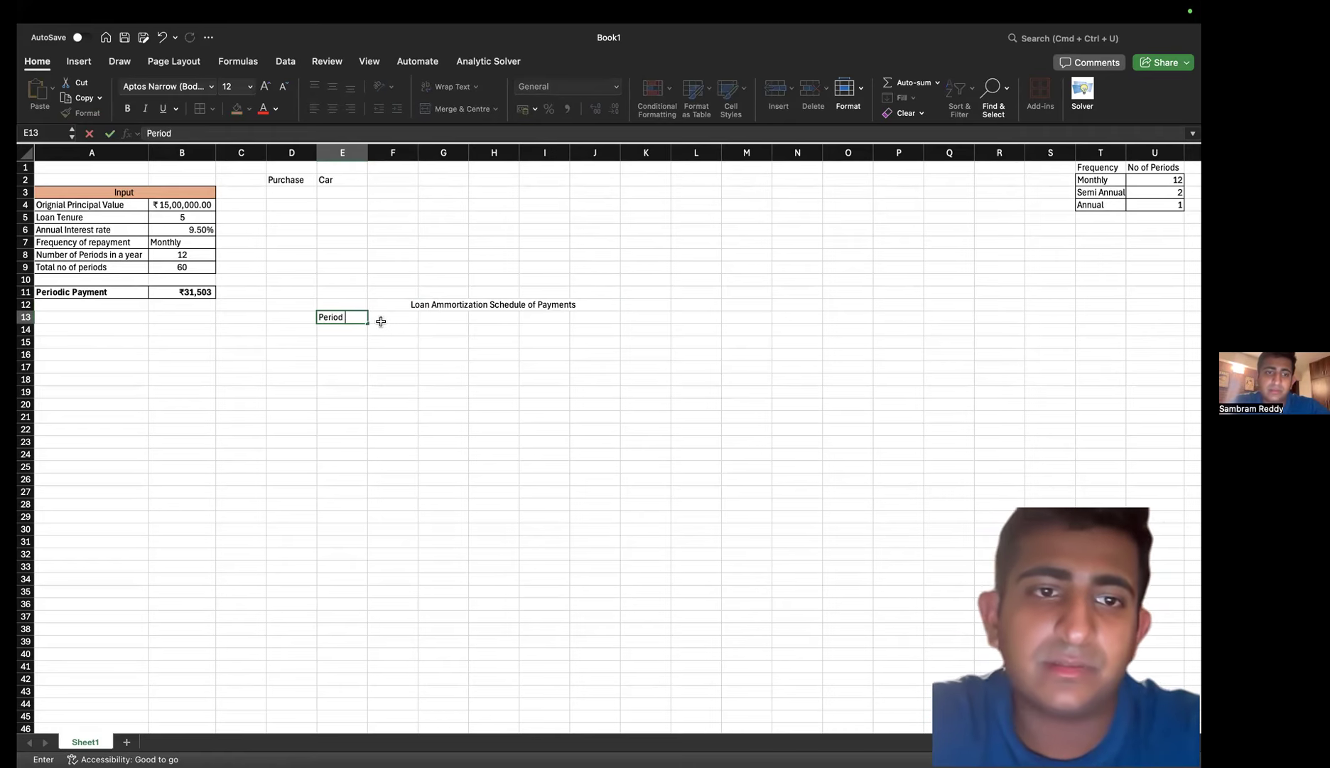
{"action": "key", "text": "Return"}
Enter the column headers "Payment" in F13 and "Interest" in G13
{"action": "left_click", "coordinate": [381, 319]}
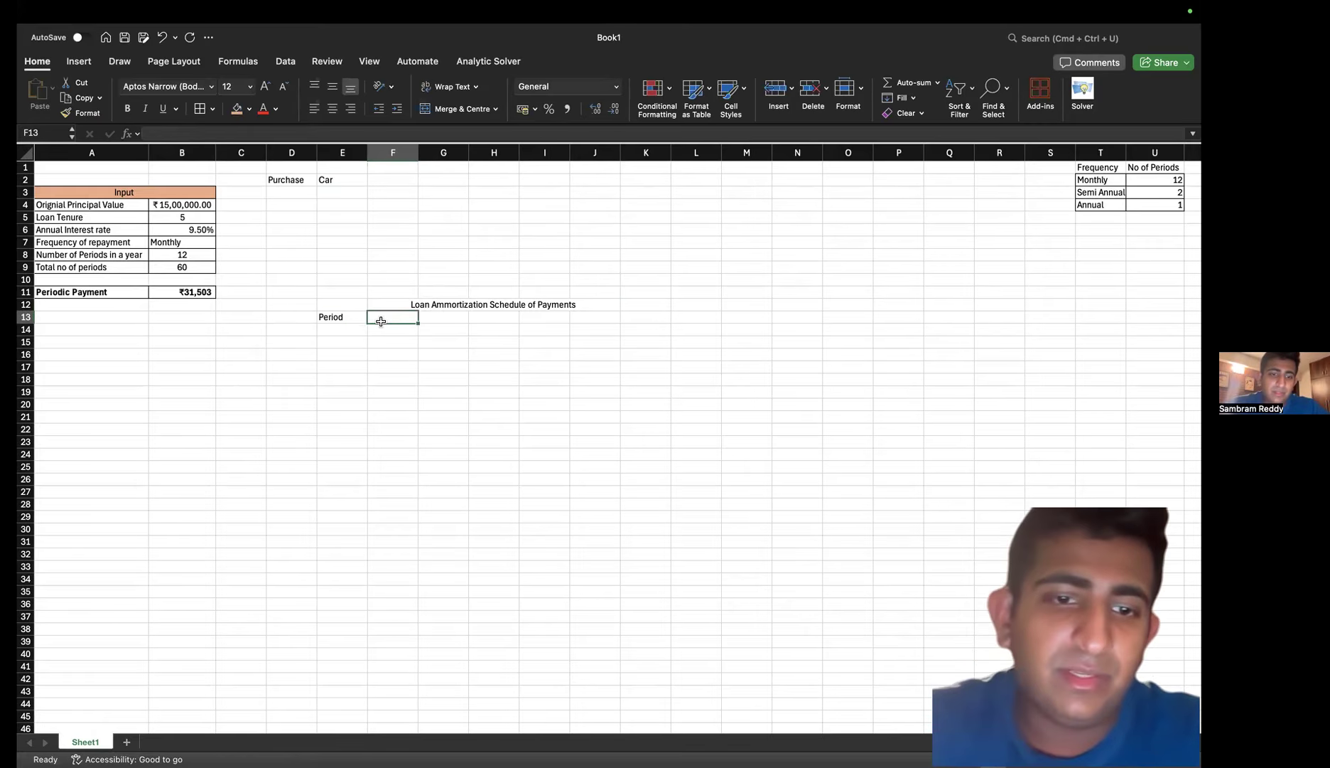
{"action": "type", "text": "Payment"}
{"action": "key", "text": "Return"}
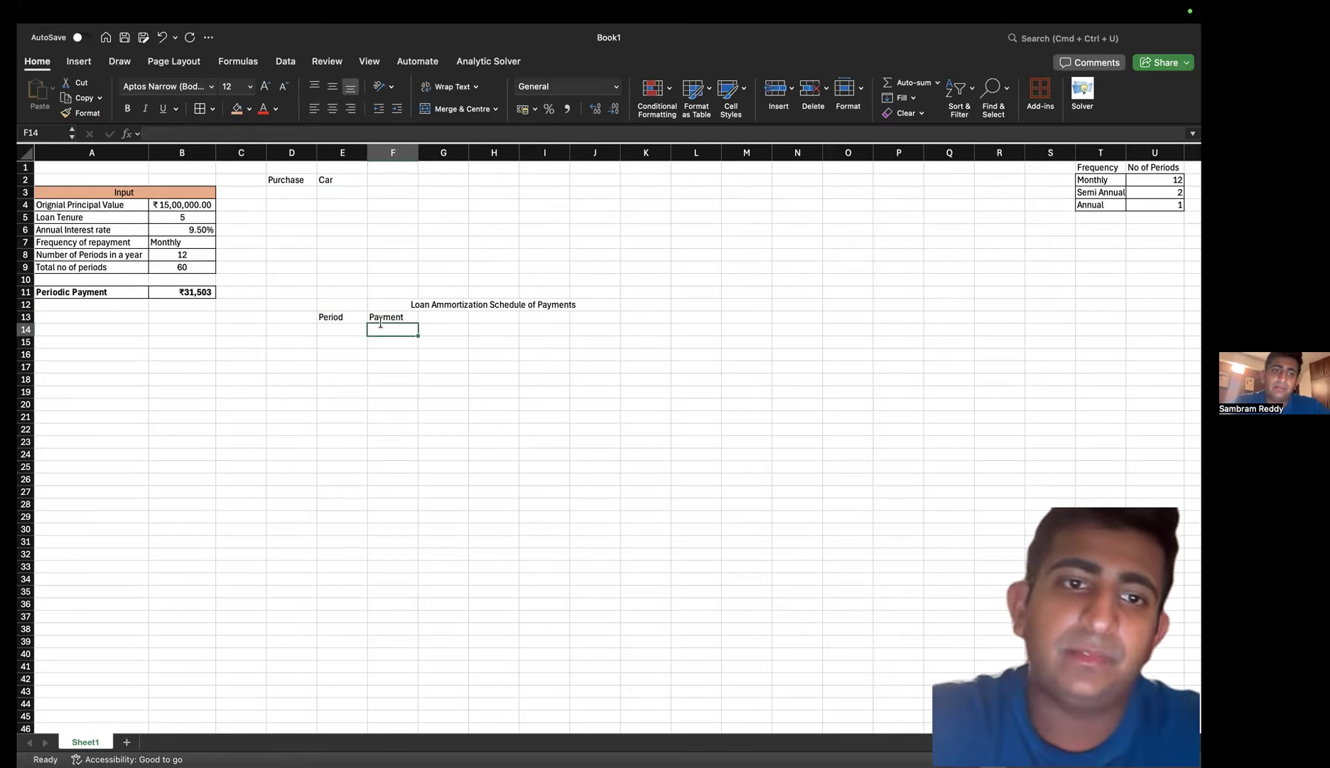
{"action": "key", "text": "Up"}
{"action": "key", "text": "Right"}
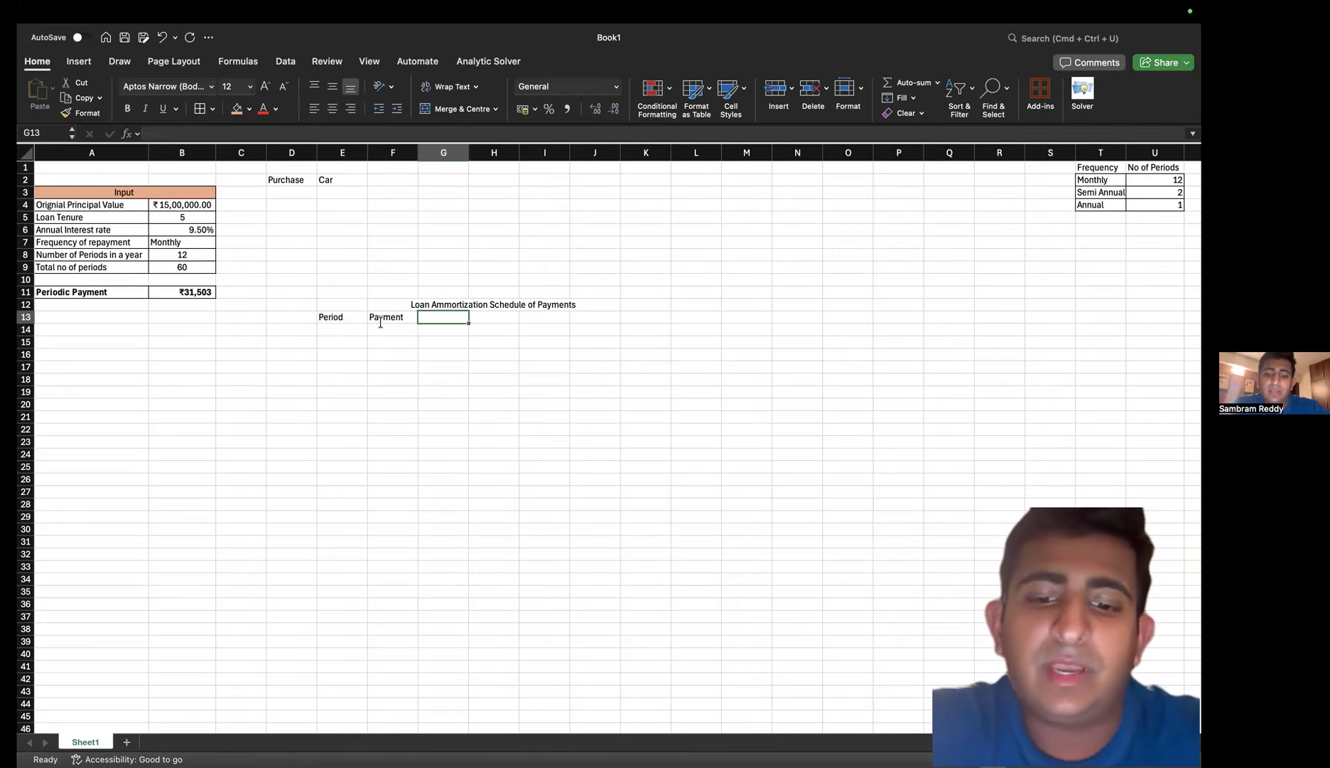
{"action": "type", "text": "Interest"}
{"action": "key", "text": "Return"}
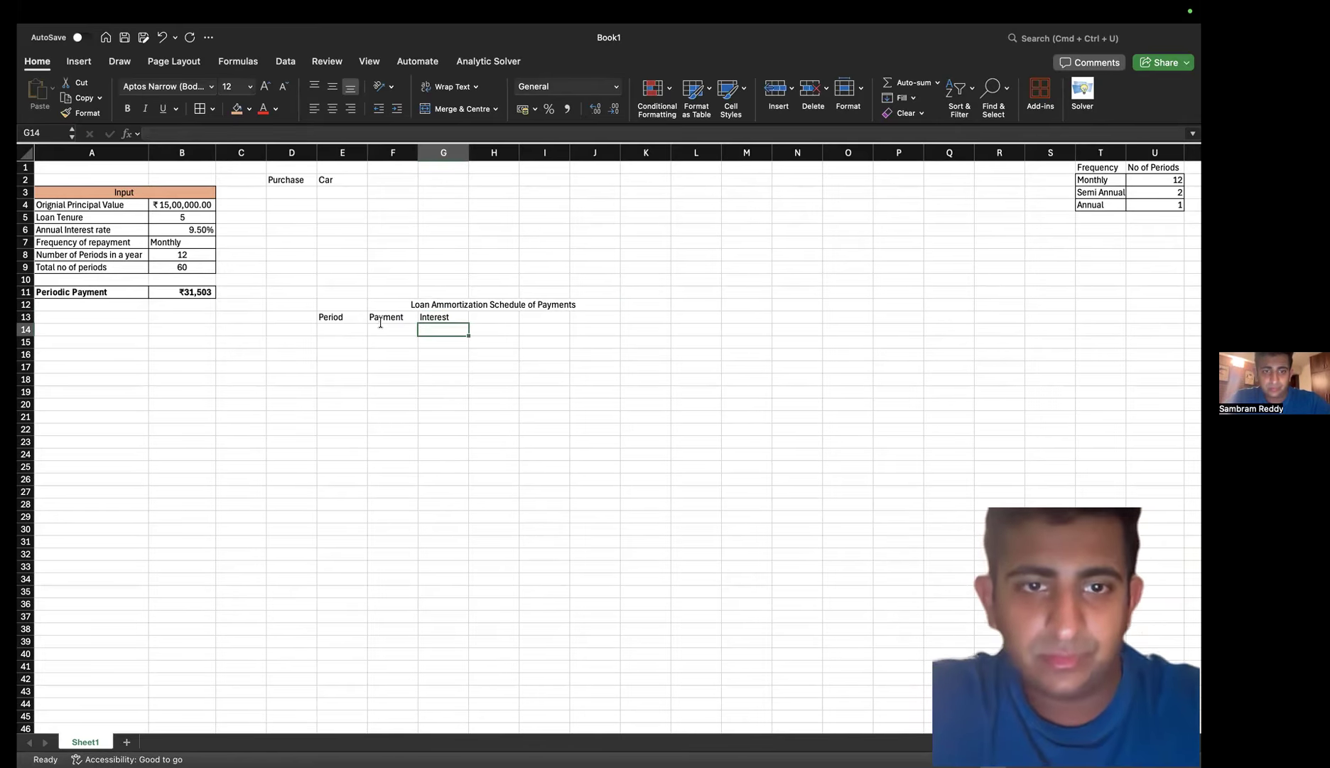
Enter the column headers "Principal" in H13 and "Balance" in I13
{"action": "key", "text": "Up"}
{"action": "key", "text": "Right"}
{"action": "type", "text": "Principal"}
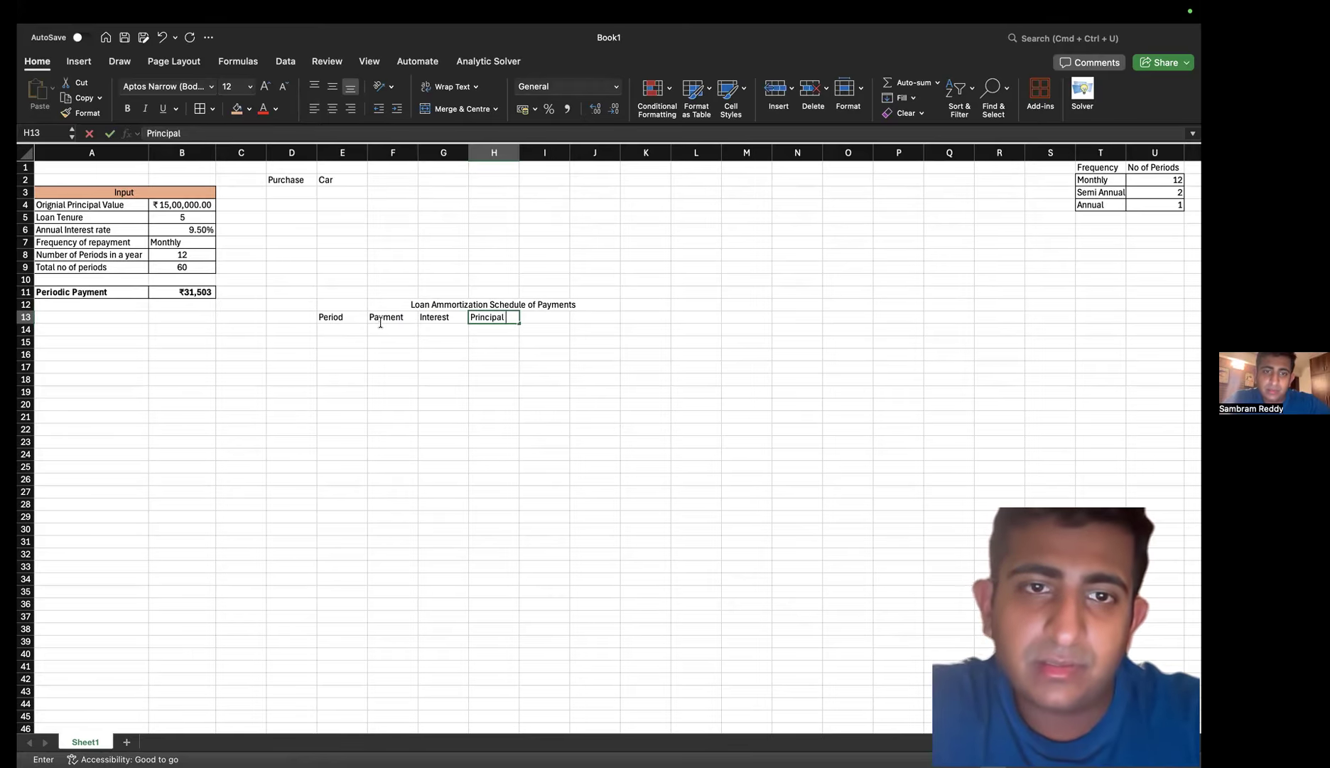
{"action": "key", "text": "Tab"}
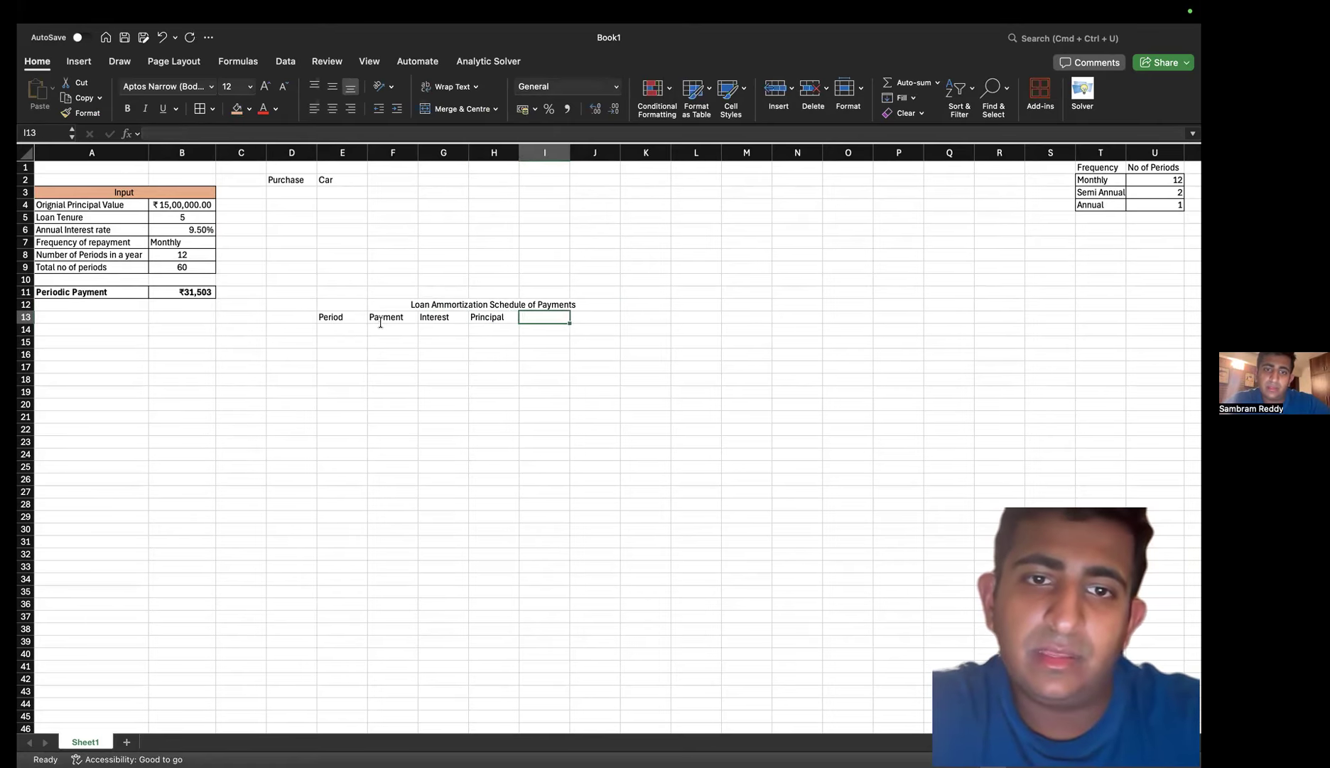
{"action": "type", "text": "Balance"}
{"action": "key", "text": "Return"}
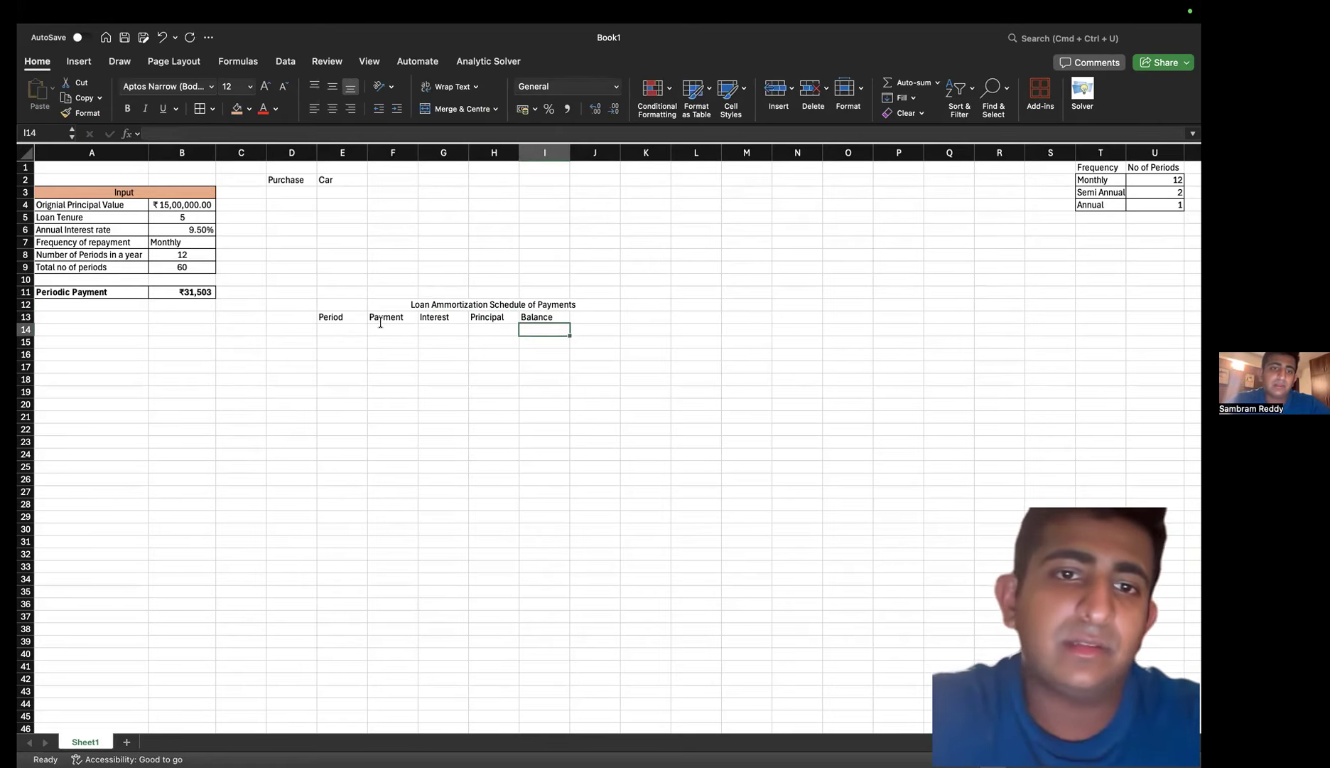
Unmerge the schedule heading cells F12:J12
{"action": "left_click", "coordinate": [438, 301]}
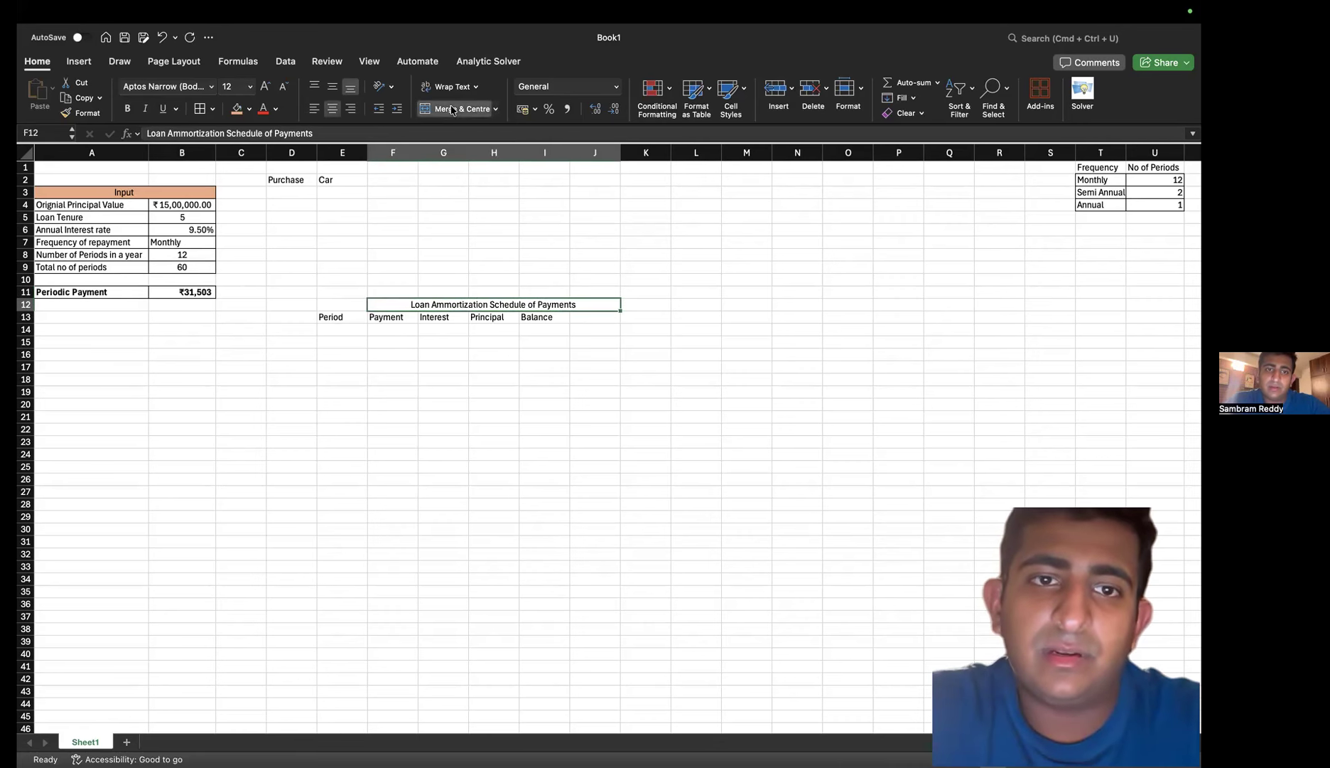
{"action": "left_click", "coordinate": [458, 108]}
{"action": "left_click", "coordinate": [443, 306]}
{"action": "left_click", "coordinate": [391, 304]}
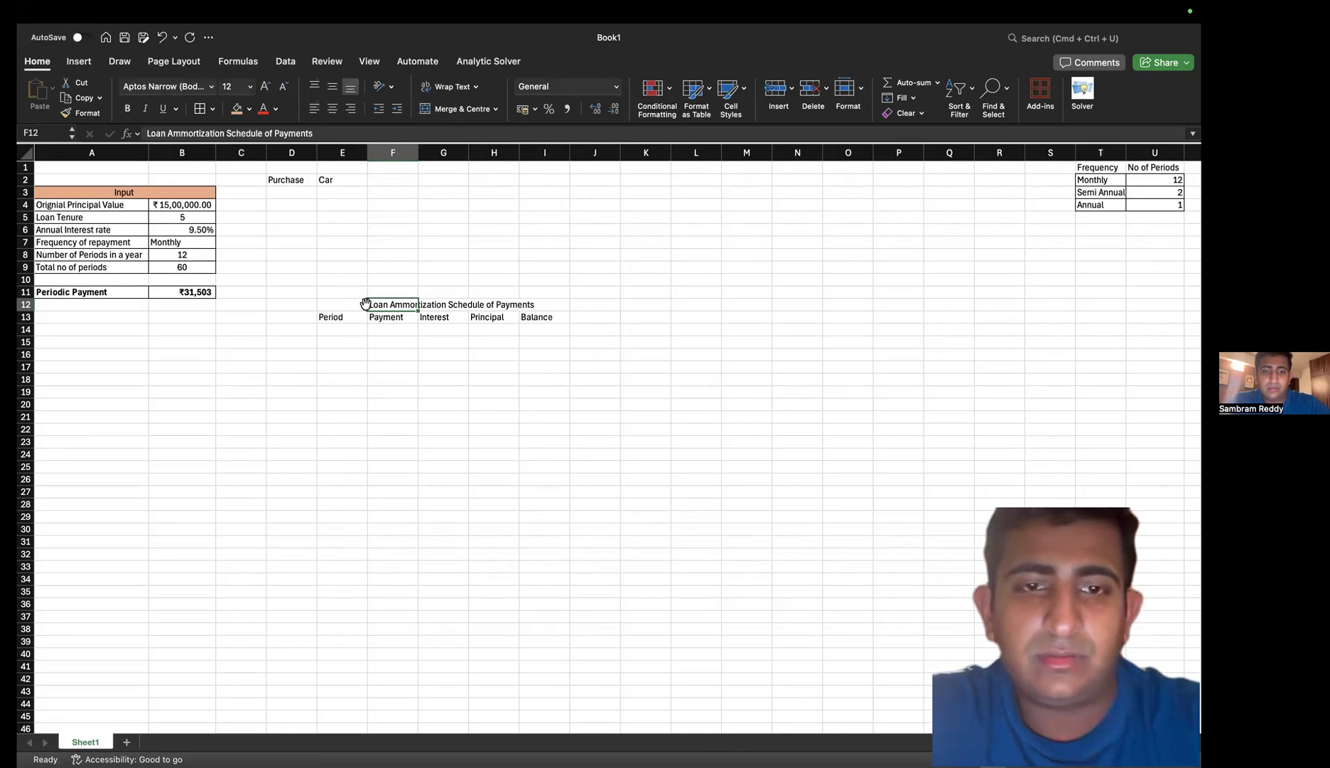
{"action": "key", "text": "super+space"}
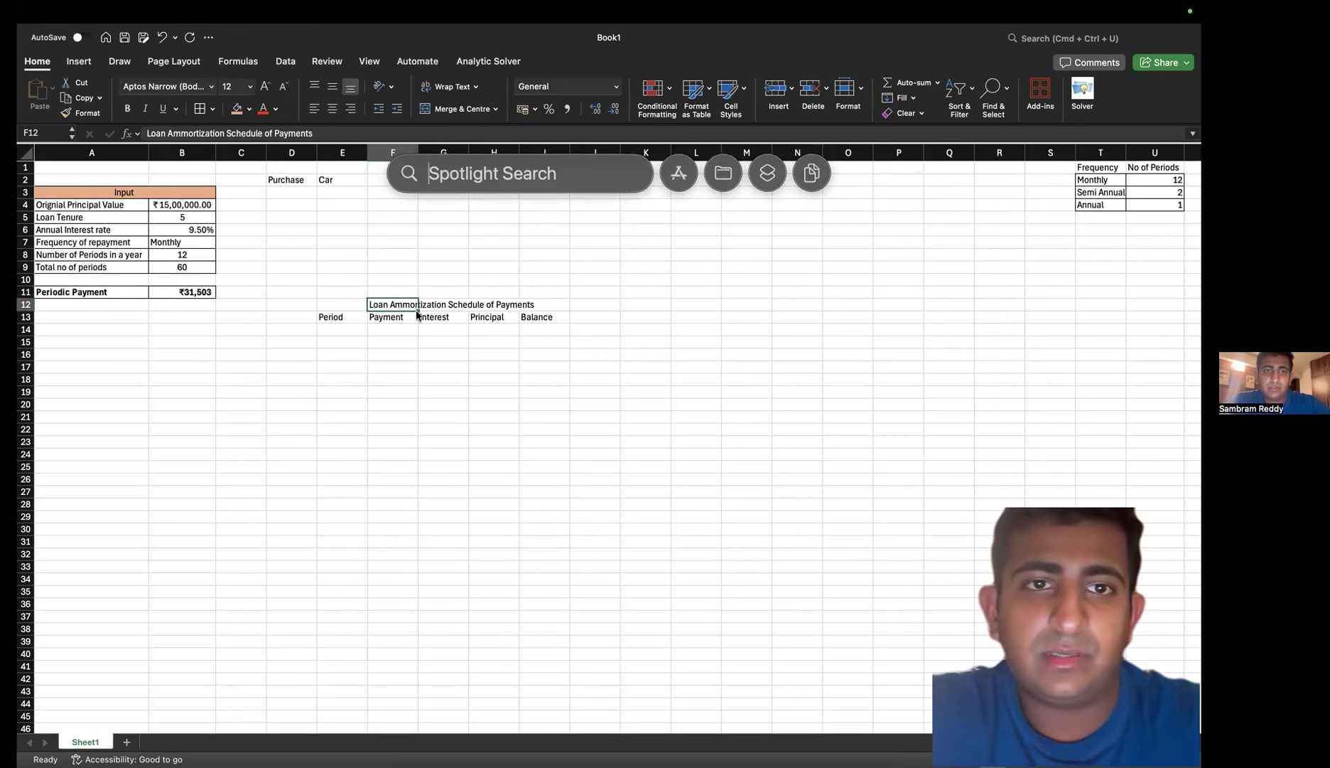
{"action": "key", "text": "ctrl+Up"}
{"action": "left_click", "coordinate": [573, 133]}
{"action": "key", "text": "ctrl+Up"}
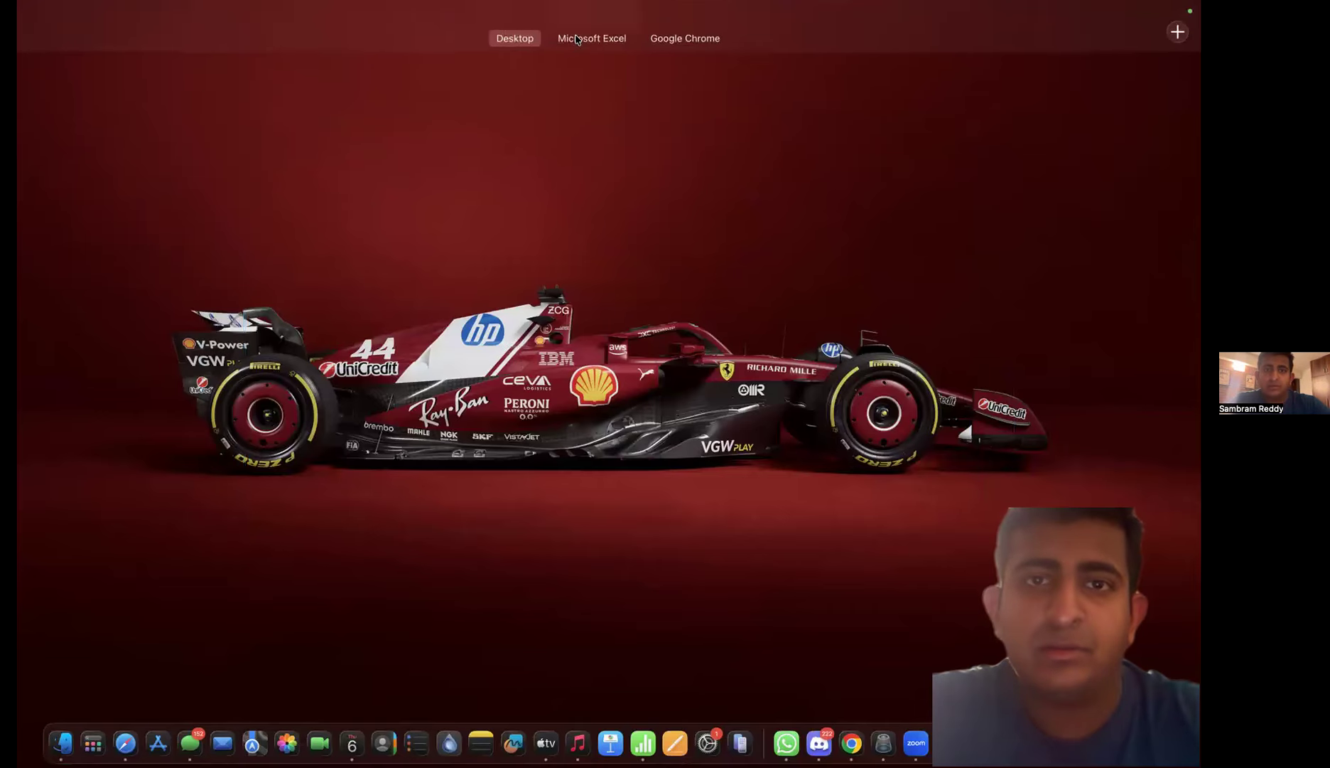
{"action": "left_click", "coordinate": [576, 43]}
Copy the schedule heading from F12 into E12 and clear the original in F12
{"action": "left_click", "coordinate": [448, 304]}
{"action": "left_click", "coordinate": [384, 302]}
{"action": "key", "text": "super+c"}
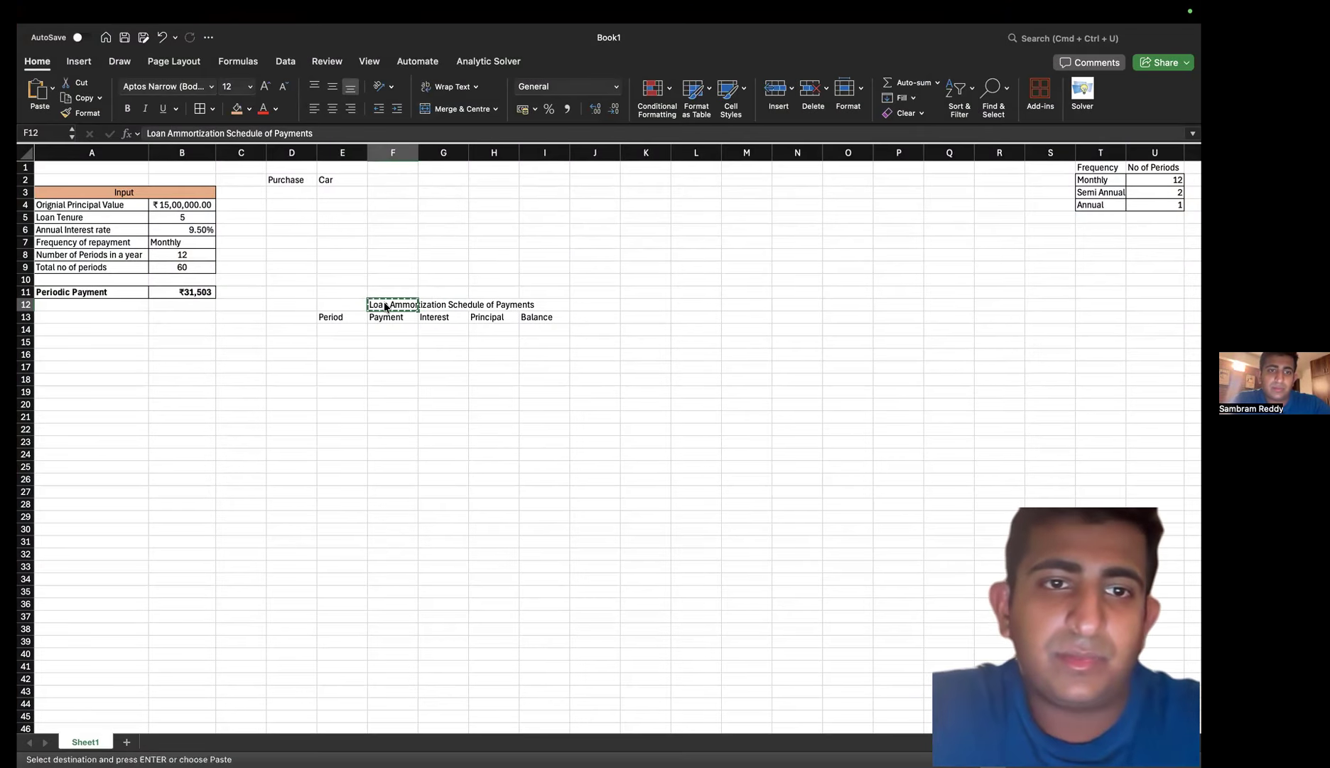
{"action": "left_click", "coordinate": [349, 303]}
{"action": "key", "text": "super+v"}
{"action": "left_click", "coordinate": [392, 392]}
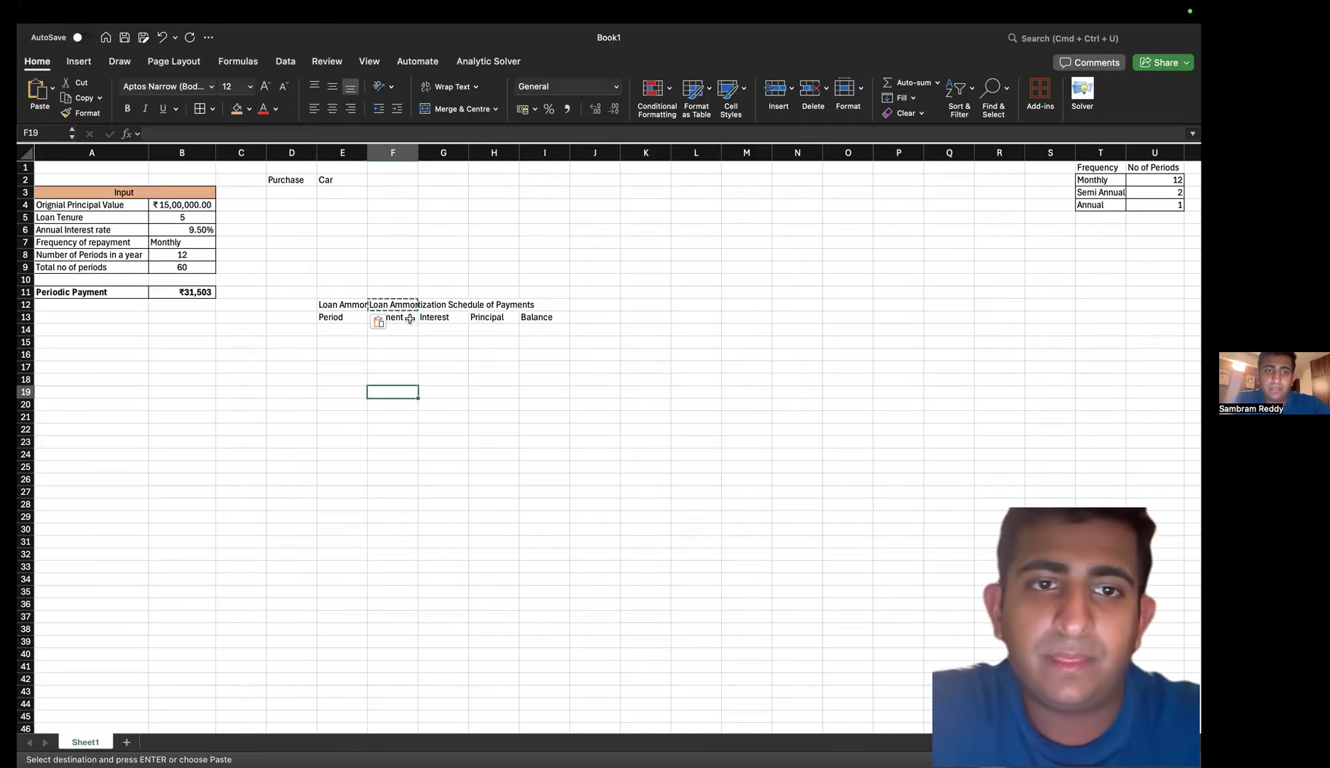
{"action": "key", "text": "Escape"}
{"action": "left_click", "coordinate": [406, 304]}
{"action": "key", "text": "Delete"}
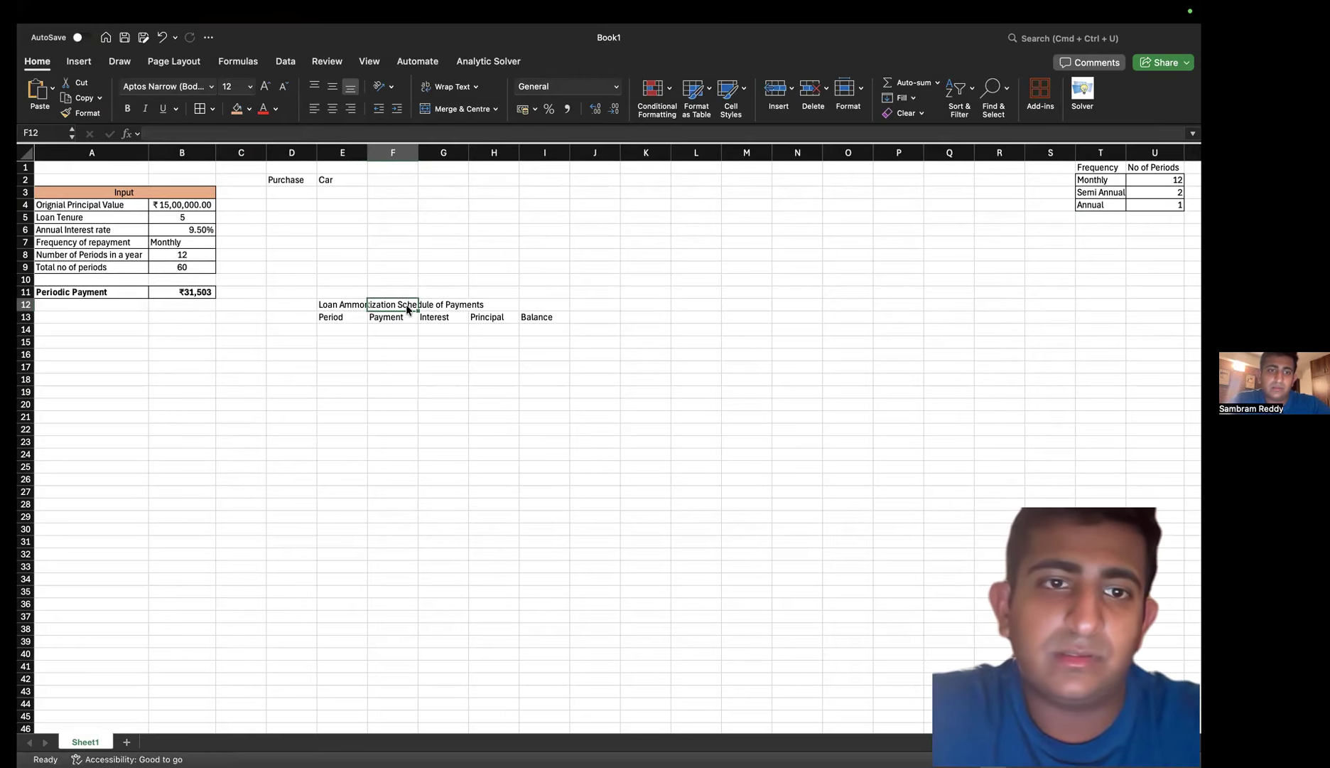
Merge and centre the schedule heading across E12:I12, above all five column headers
{"action": "left_click", "coordinate": [541, 403]}
{"action": "left_click_drag", "start_coordinate": [339, 304], "coordinate": [540, 305]}
{"action": "left_click", "coordinate": [446, 108]}
{"action": "left_click", "coordinate": [442, 478]}
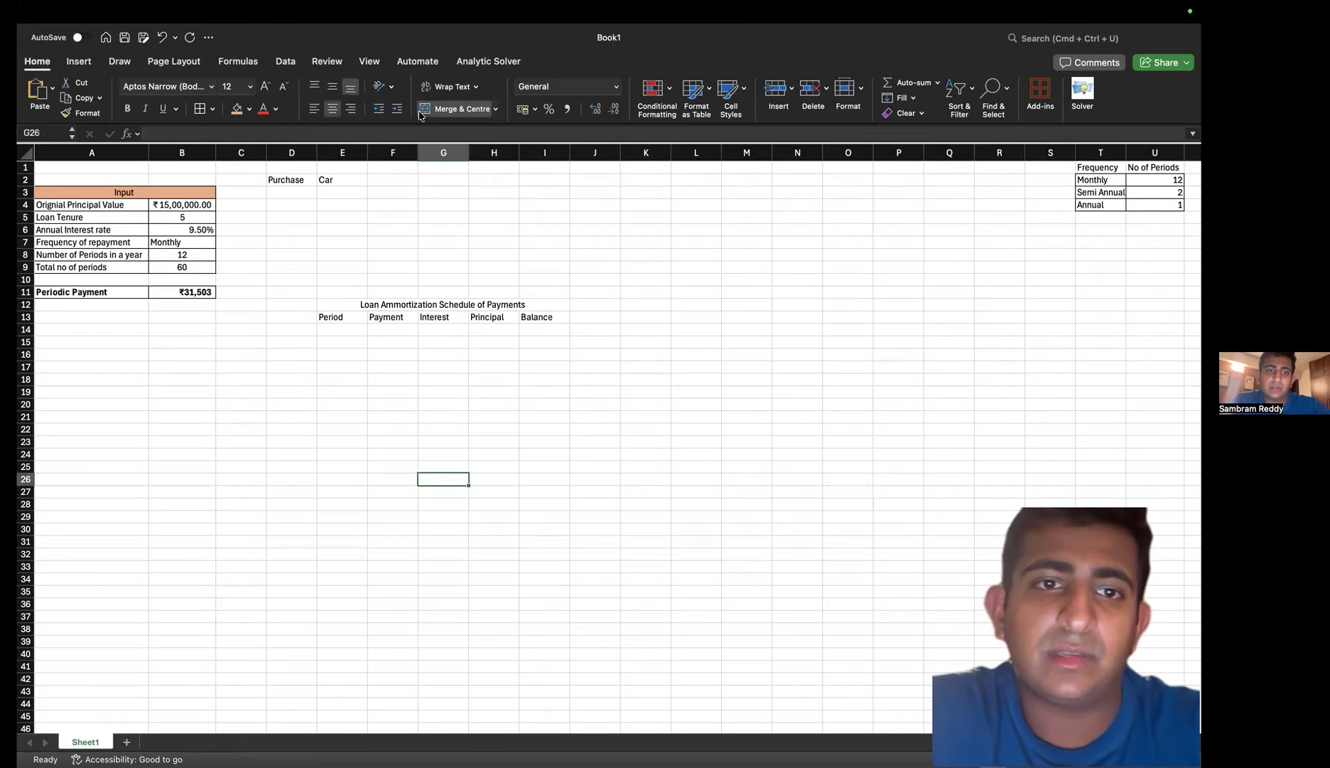
Fill the column header cells E13:I13 with a medium grey that keeps the text readable
{"action": "left_click", "coordinate": [334, 329]}
{"action": "left_click_drag", "start_coordinate": [334, 318], "coordinate": [499, 317]}
{"action": "left_click", "coordinate": [406, 353]}
{"action": "left_click_drag", "start_coordinate": [330, 316], "coordinate": [564, 316]}
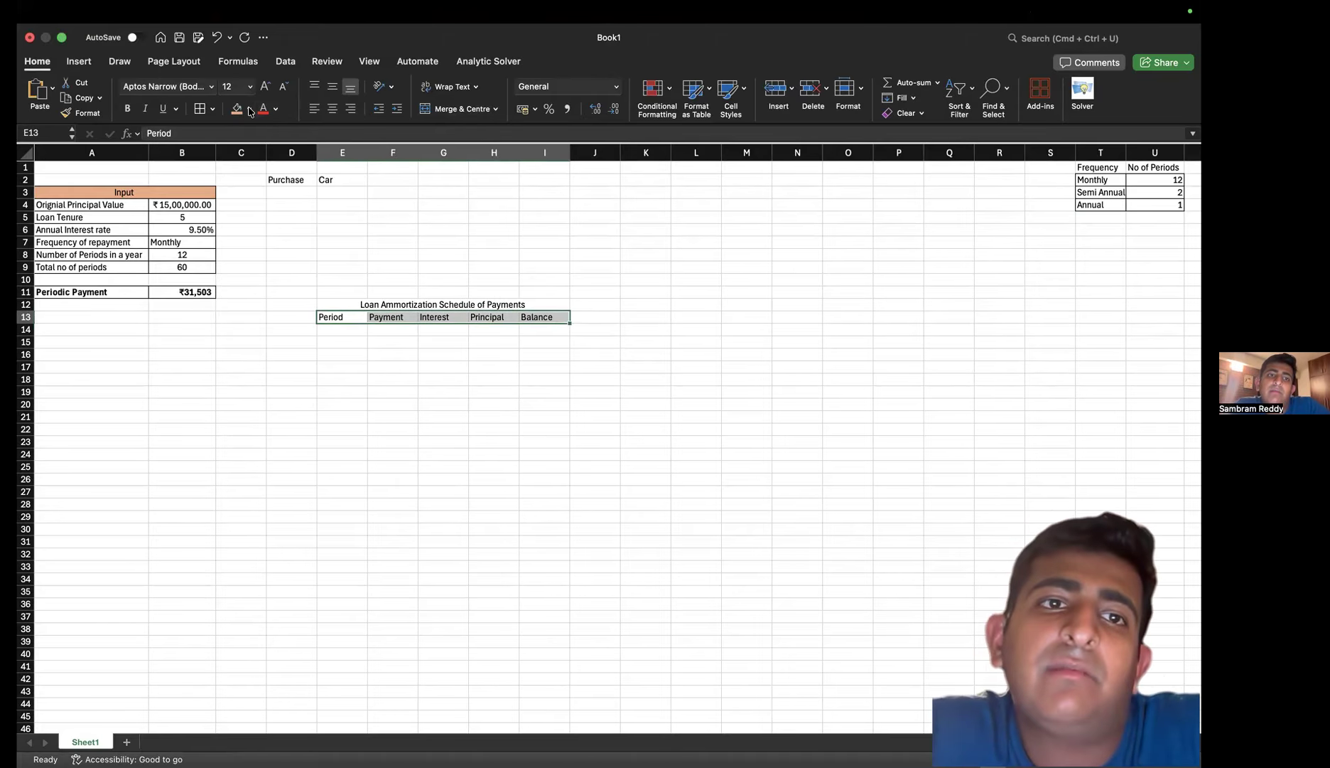
{"action": "left_click", "coordinate": [249, 109]}
{"action": "left_click", "coordinate": [256, 198]}
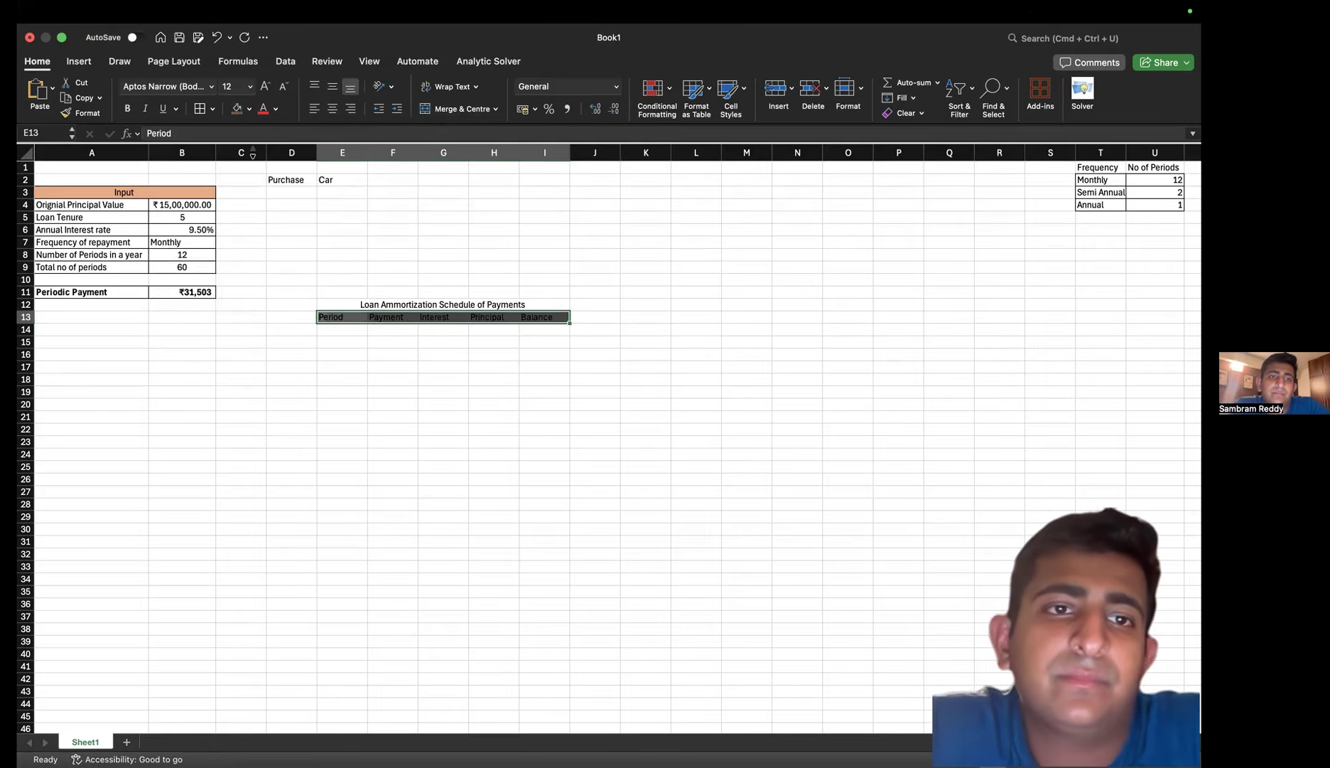
{"action": "left_click", "coordinate": [248, 108]}
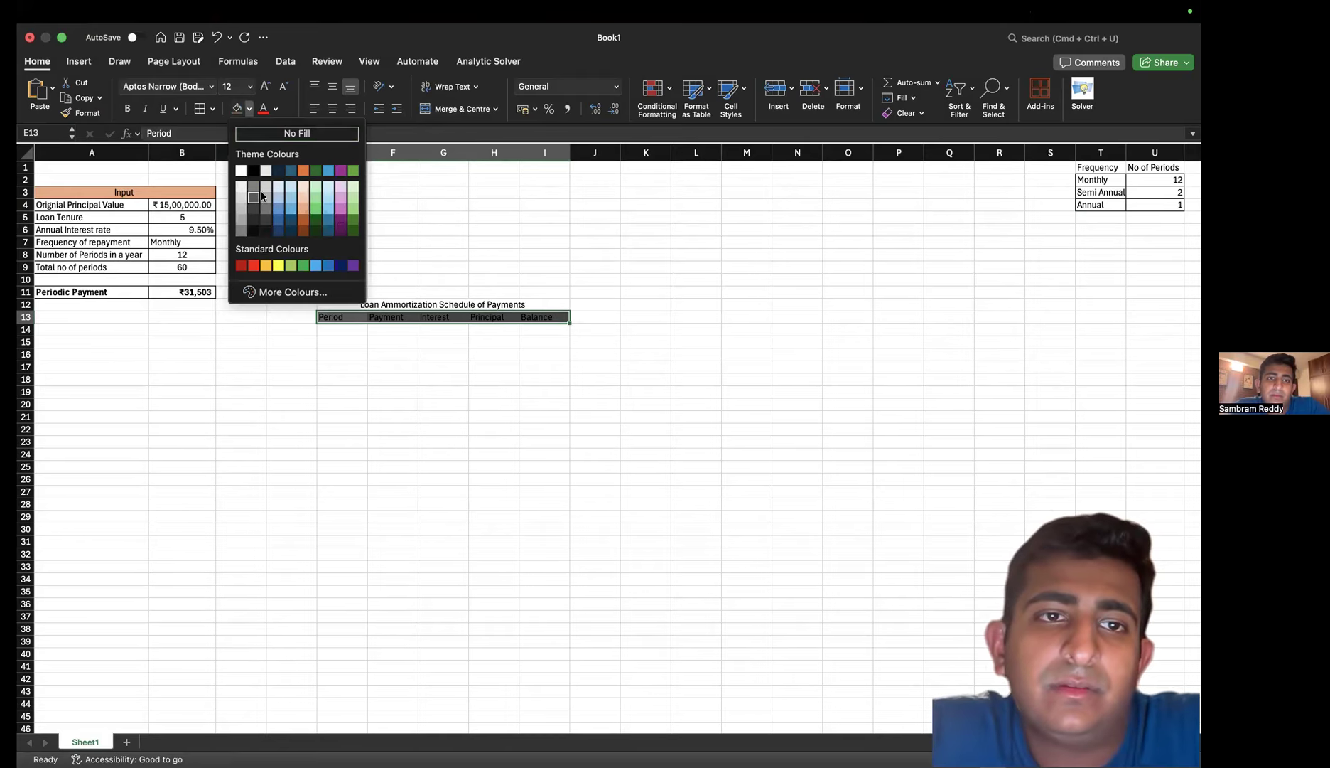
{"action": "left_click", "coordinate": [253, 189]}
{"action": "left_click", "coordinate": [369, 340]}
Fill the merged schedule heading in E12:I12 with the light orange used for the Input heading
{"action": "left_click", "coordinate": [356, 306]}
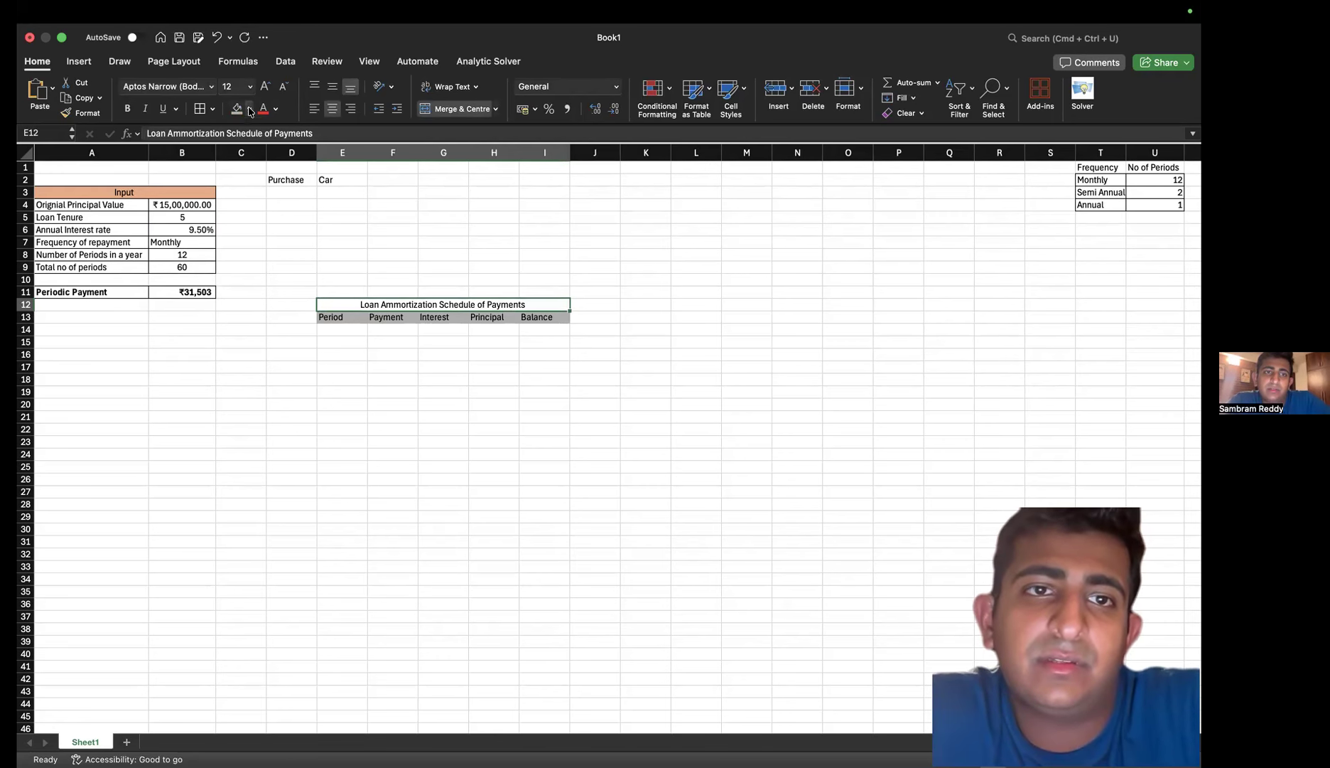
{"action": "left_click", "coordinate": [249, 108]}
{"action": "left_click", "coordinate": [306, 208]}
{"action": "left_click", "coordinate": [342, 417]}
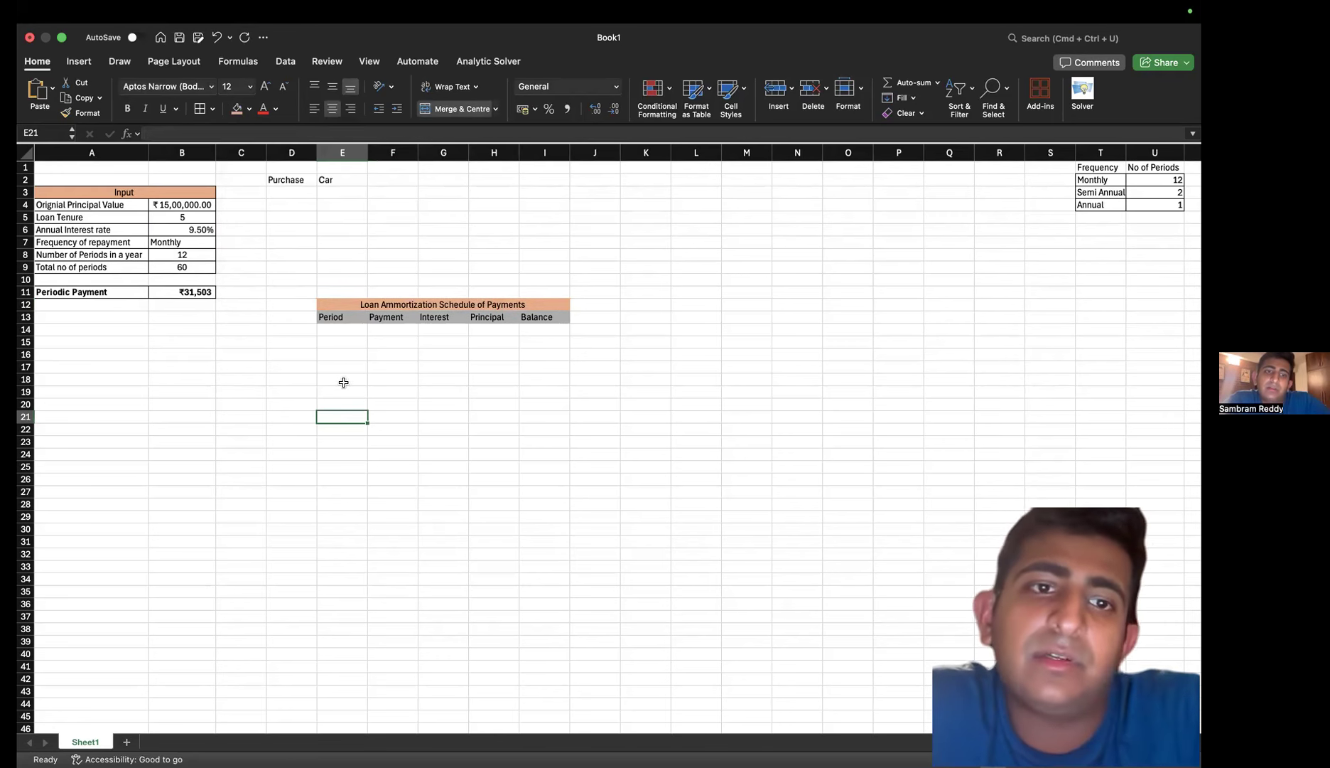
Enter 0 as the first period in E14
{"action": "left_click", "coordinate": [345, 343]}
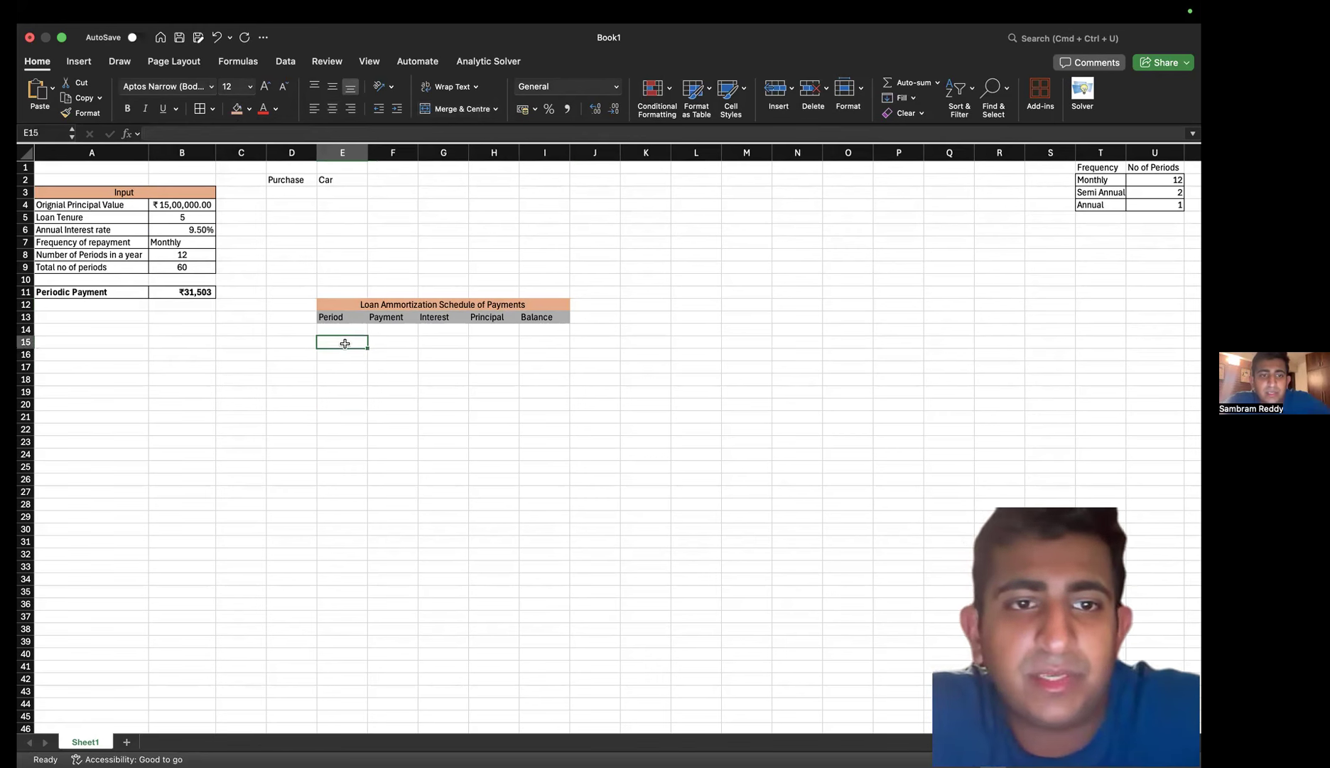
{"action": "left_click", "coordinate": [345, 331]}
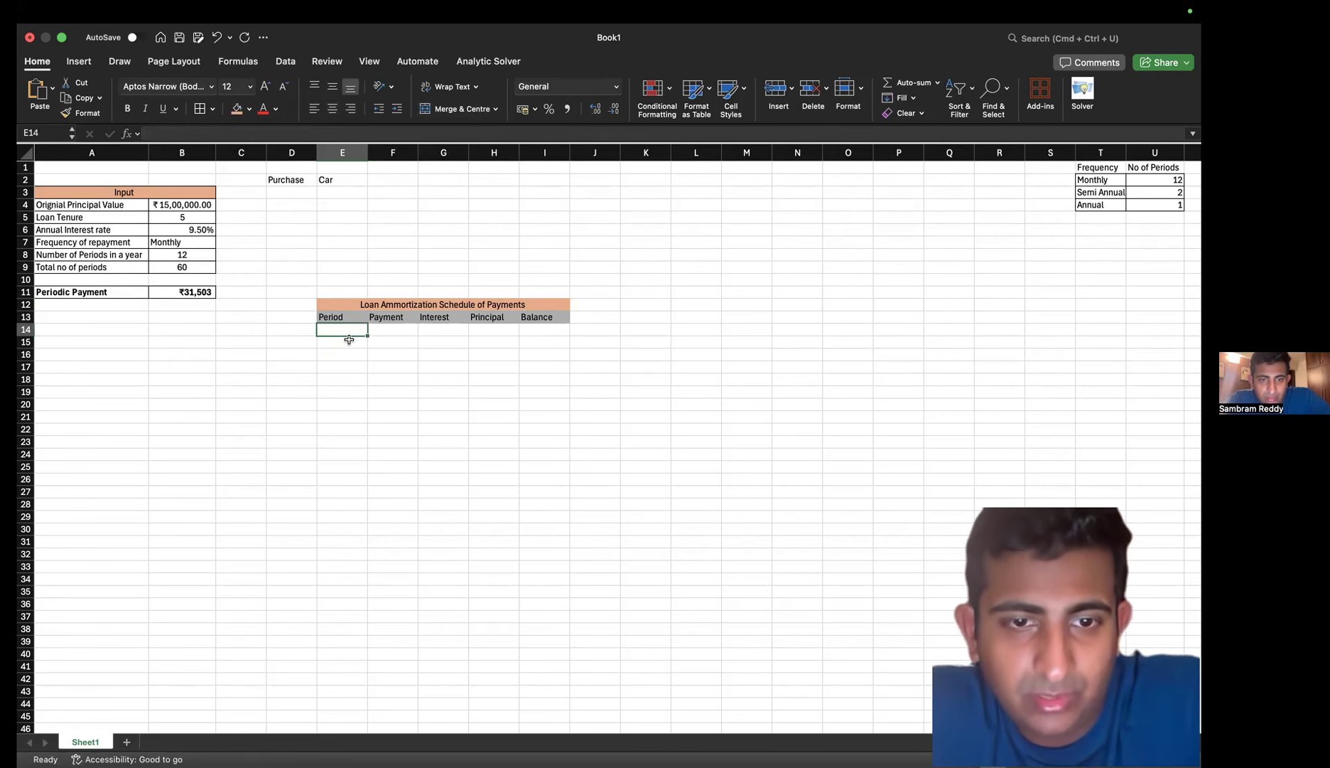
{"action": "type", "text": "0"}
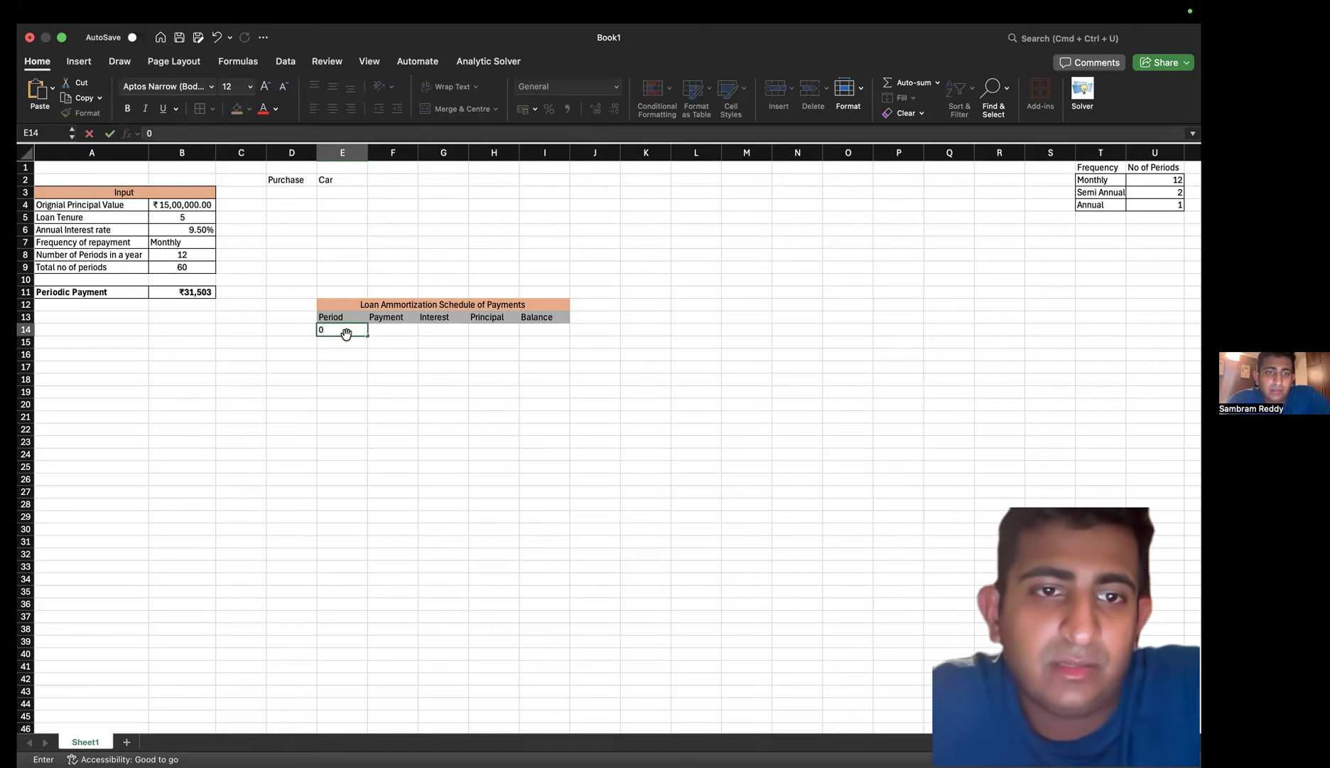
{"action": "key", "text": "Right"}
{"action": "key", "text": "Right"}
{"action": "key", "text": "Right"}
{"action": "key", "text": "Right"}
{"action": "key", "text": "Left"}
{"action": "key", "text": "Left"}
{"action": "key", "text": "Left"}
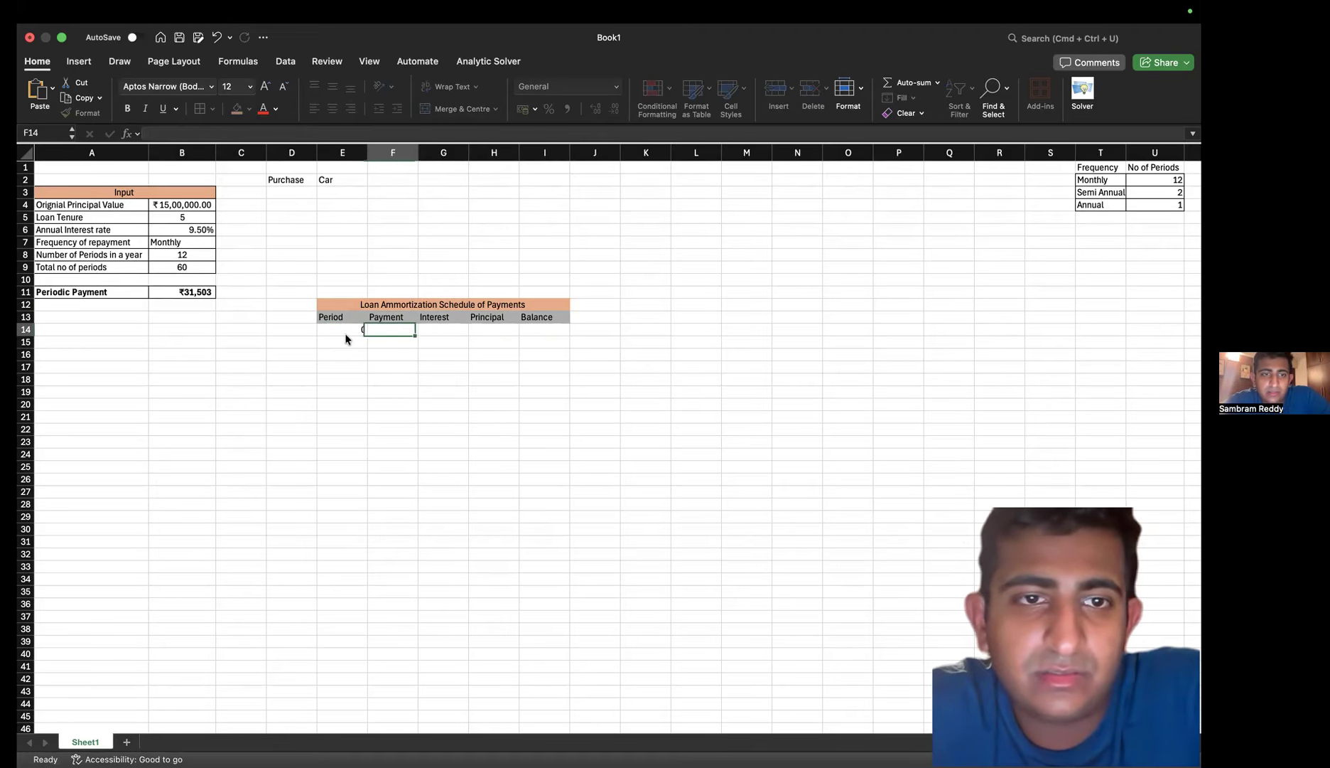
Set the opening balance in I14 to reference the original principal value in B4
{"action": "key", "text": "Right"}
{"action": "key", "text": "Right"}
{"action": "key", "text": "Right"}
{"action": "type", "text": "="}
{"action": "key", "text": "Up"}
{"action": "key", "text": "Up"}
{"action": "key", "text": "Up"}
{"action": "key", "text": "Left"}
{"action": "key", "text": "Left"}
{"action": "key", "text": "Left"}
{"action": "key", "text": "Left"}
{"action": "key", "text": "Left"}
{"action": "key", "text": "Left"}
{"action": "key", "text": "Left"}
{"action": "key", "text": "Up"}
{"action": "key", "text": "Up"}
{"action": "key", "text": "Up"}
{"action": "key", "text": "Up"}
{"action": "key", "text": "Up"}
{"action": "key", "text": "Up"}
{"action": "key", "text": "Up"}
{"action": "key", "text": "Return"}
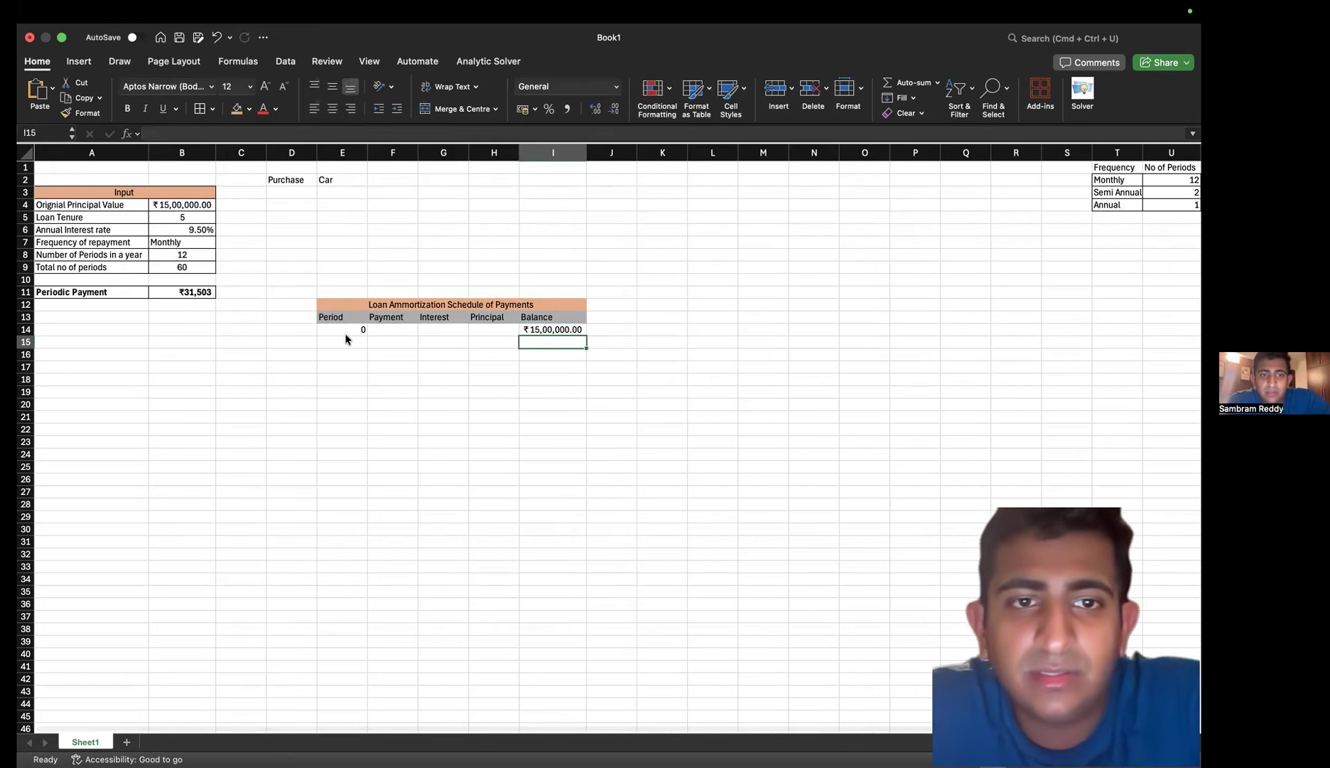
Centre-align the period value in E14
{"action": "left_click", "coordinate": [345, 330]}
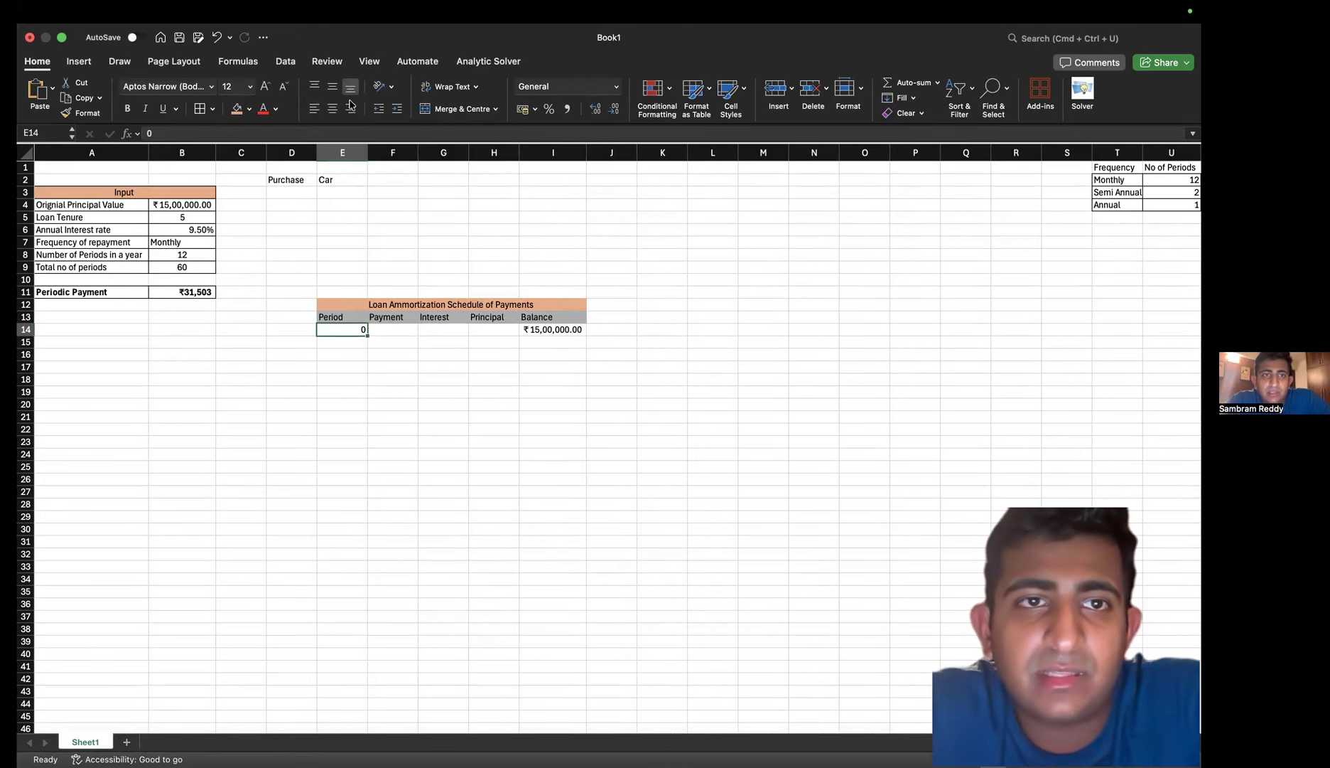
{"action": "left_click", "coordinate": [332, 108]}
{"action": "left_click", "coordinate": [356, 427]}
Enter 1 as the next period in E15 and centre-align the Period cells E14:E39
{"action": "left_click", "coordinate": [344, 344]}
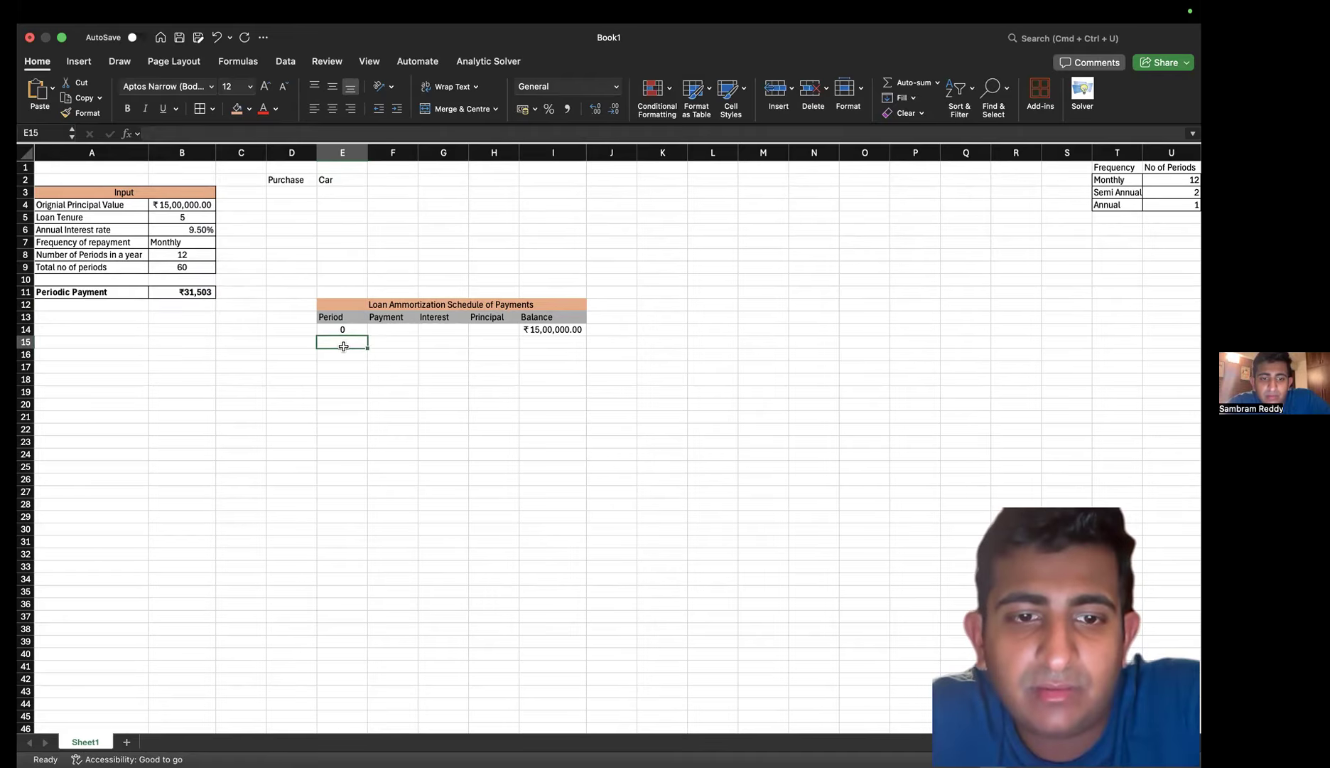
{"action": "type", "text": "1"}
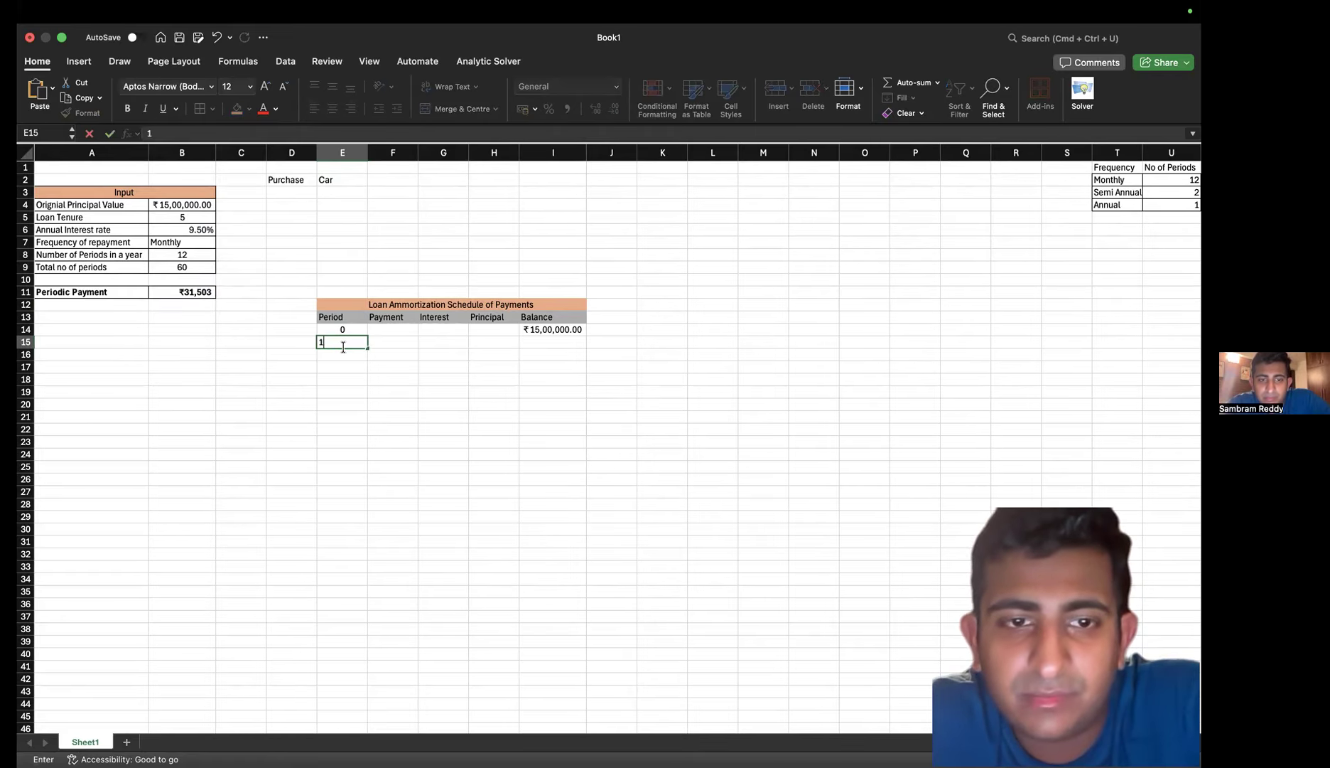
{"action": "key", "text": "Return"}
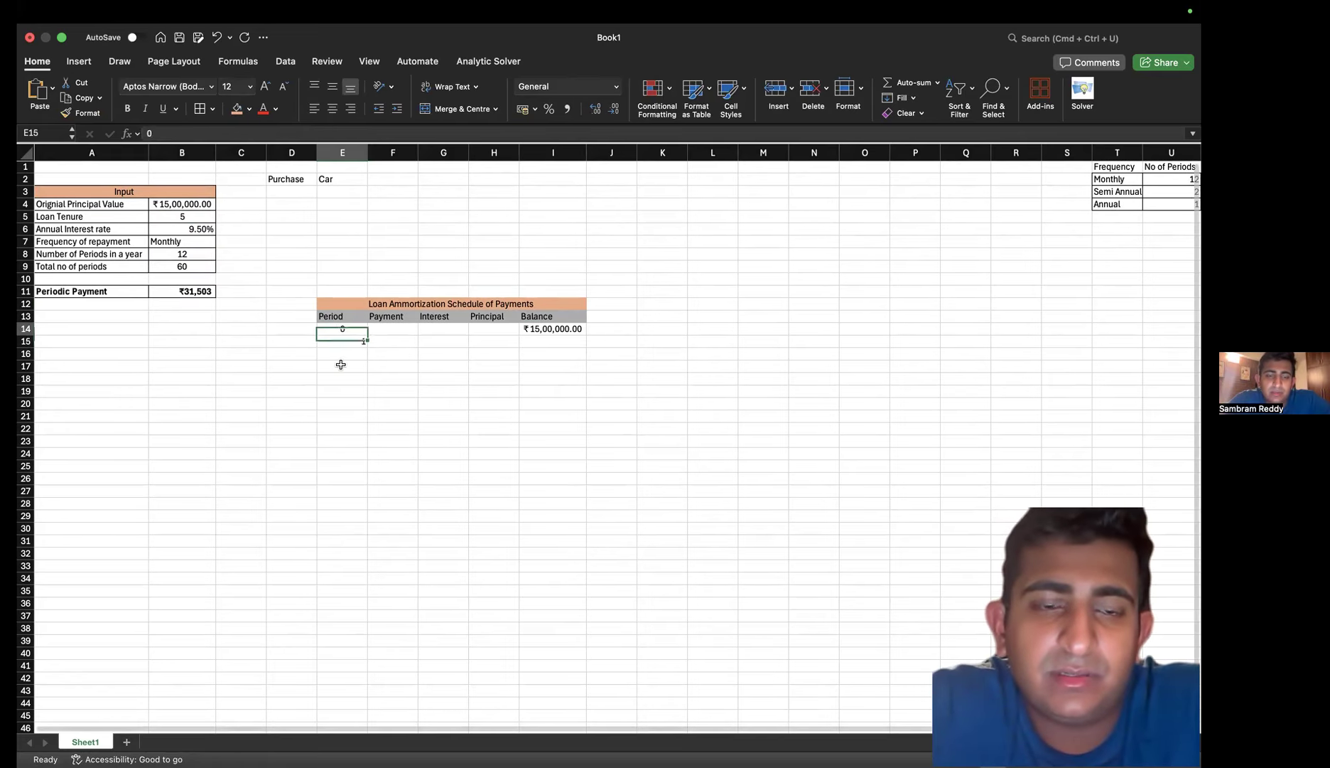
{"action": "left_click_drag", "start_coordinate": [342, 329], "coordinate": [342, 640]}
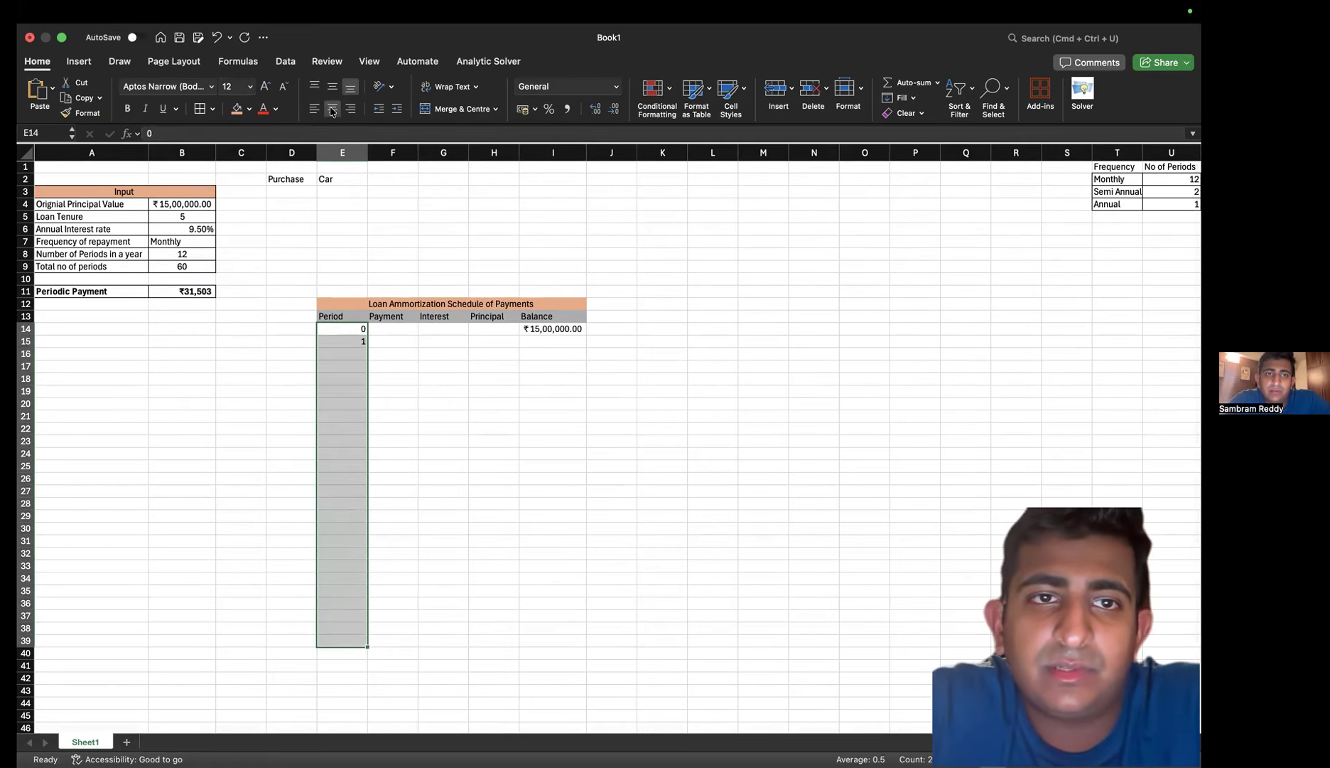
{"action": "left_click", "coordinate": [419, 393]}
Set the period 1 payment in F15 to =B11, referencing the periodic payment
{"action": "left_click", "coordinate": [391, 341]}
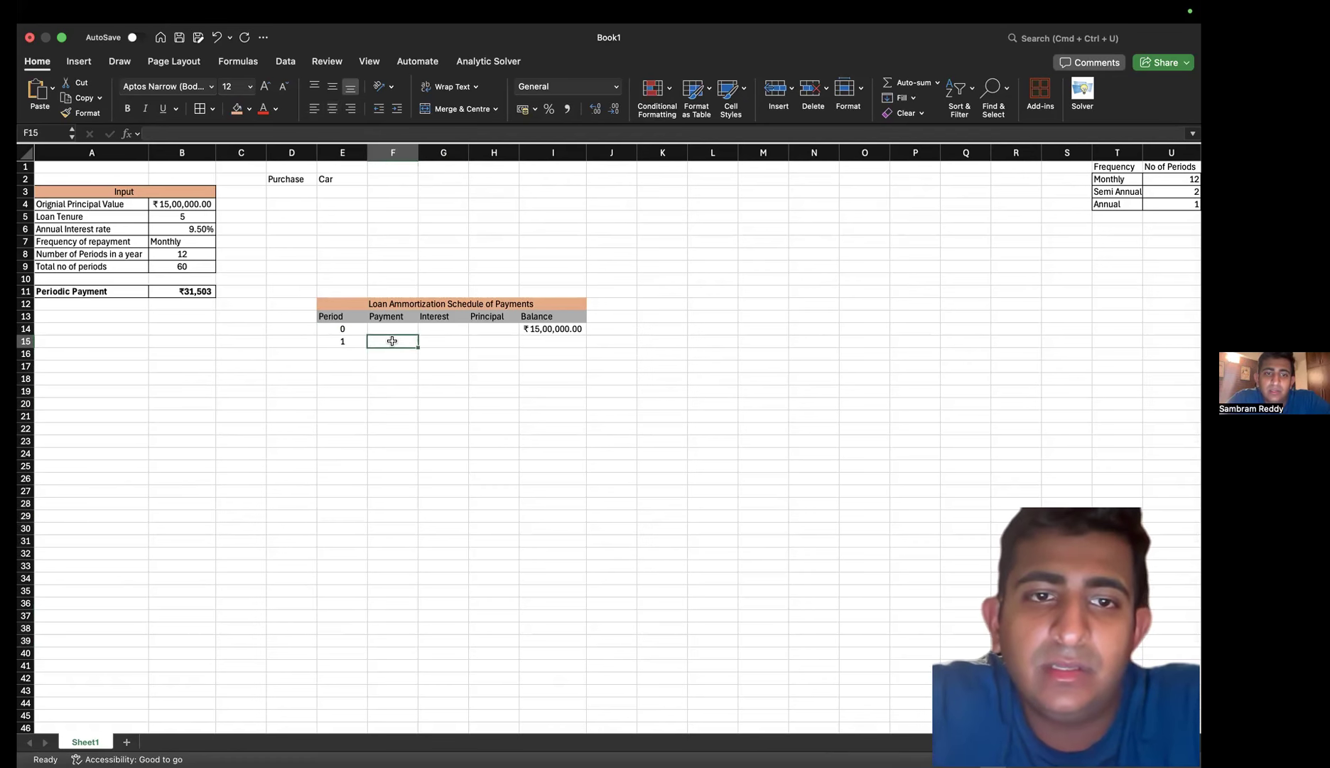
{"action": "type", "text": "="}
{"action": "left_click", "coordinate": [184, 292]}
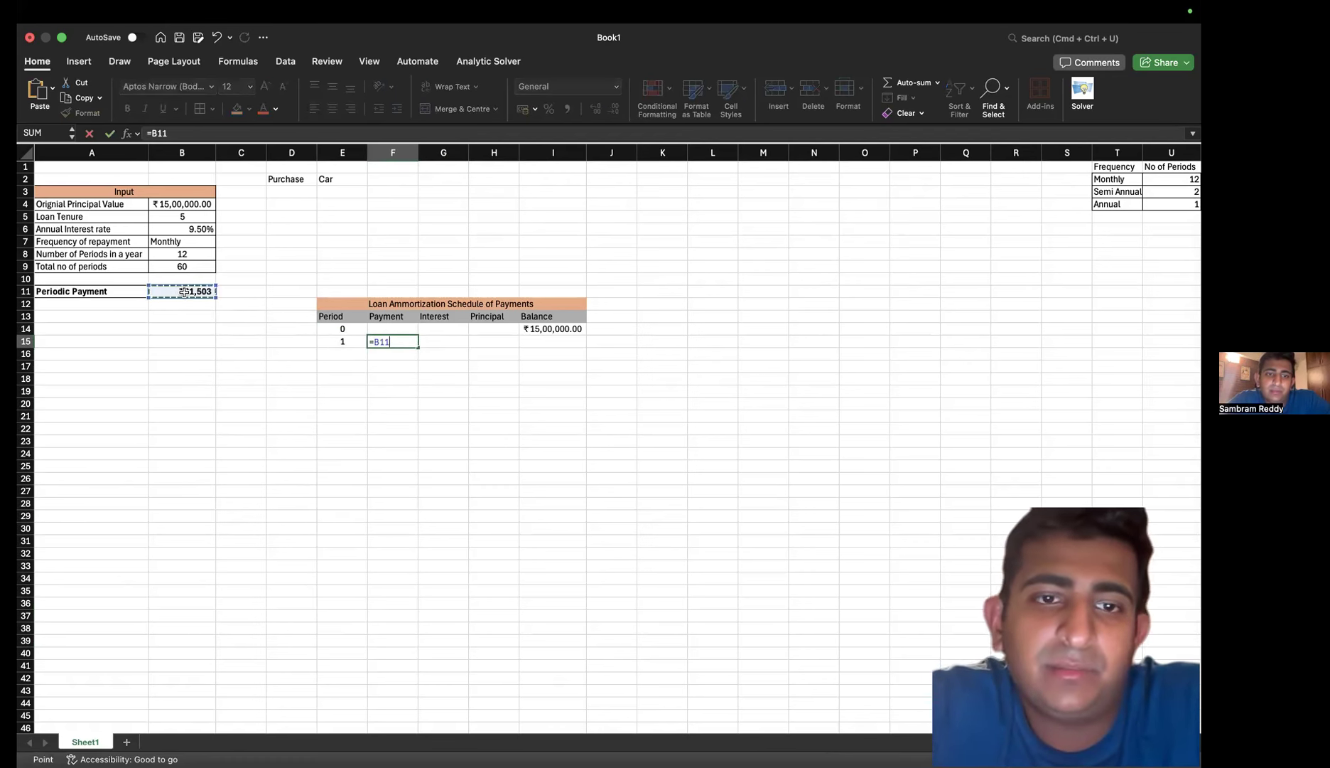
{"action": "key", "text": "Return"}
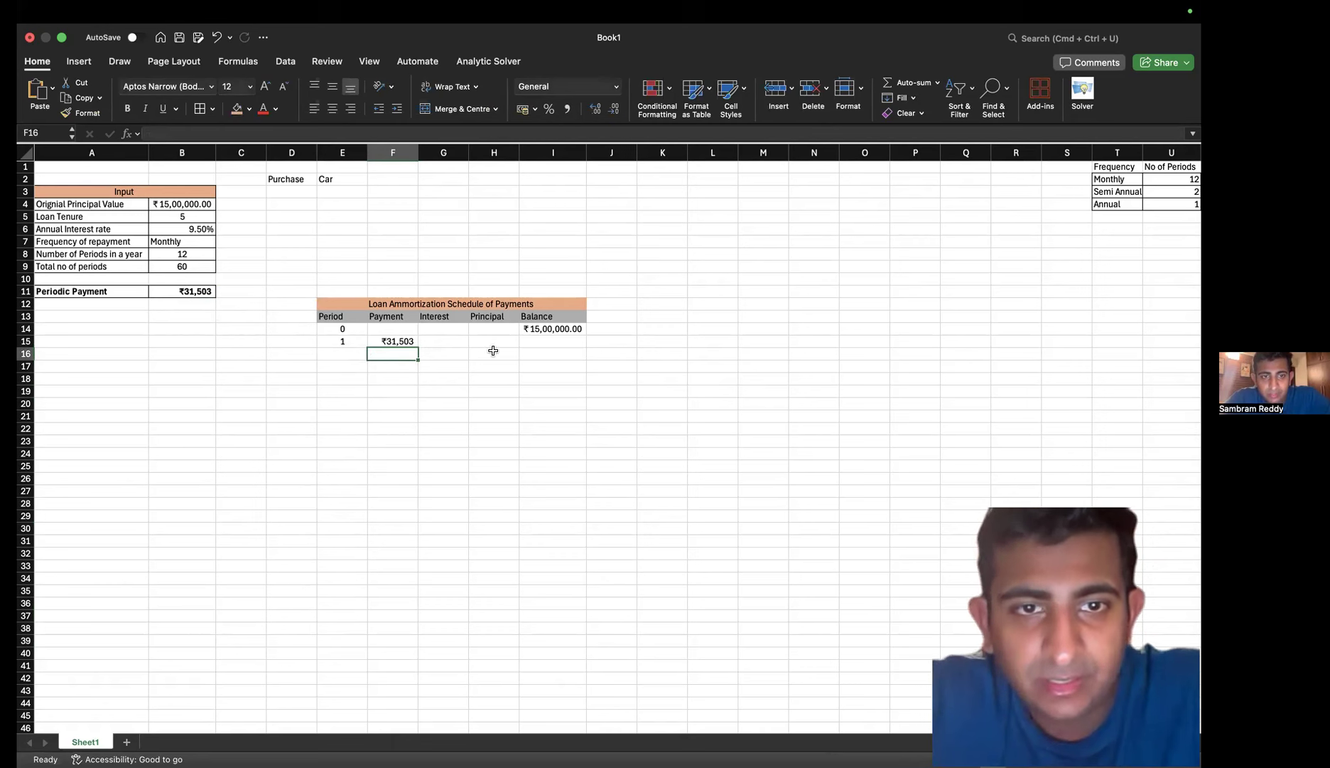
Start the period 1 interest formula in G15 with IPMT, using the absolute rate $B$6/$B$8
{"action": "left_click", "coordinate": [445, 344]}
{"action": "double_click", "coordinate": [444, 342]}
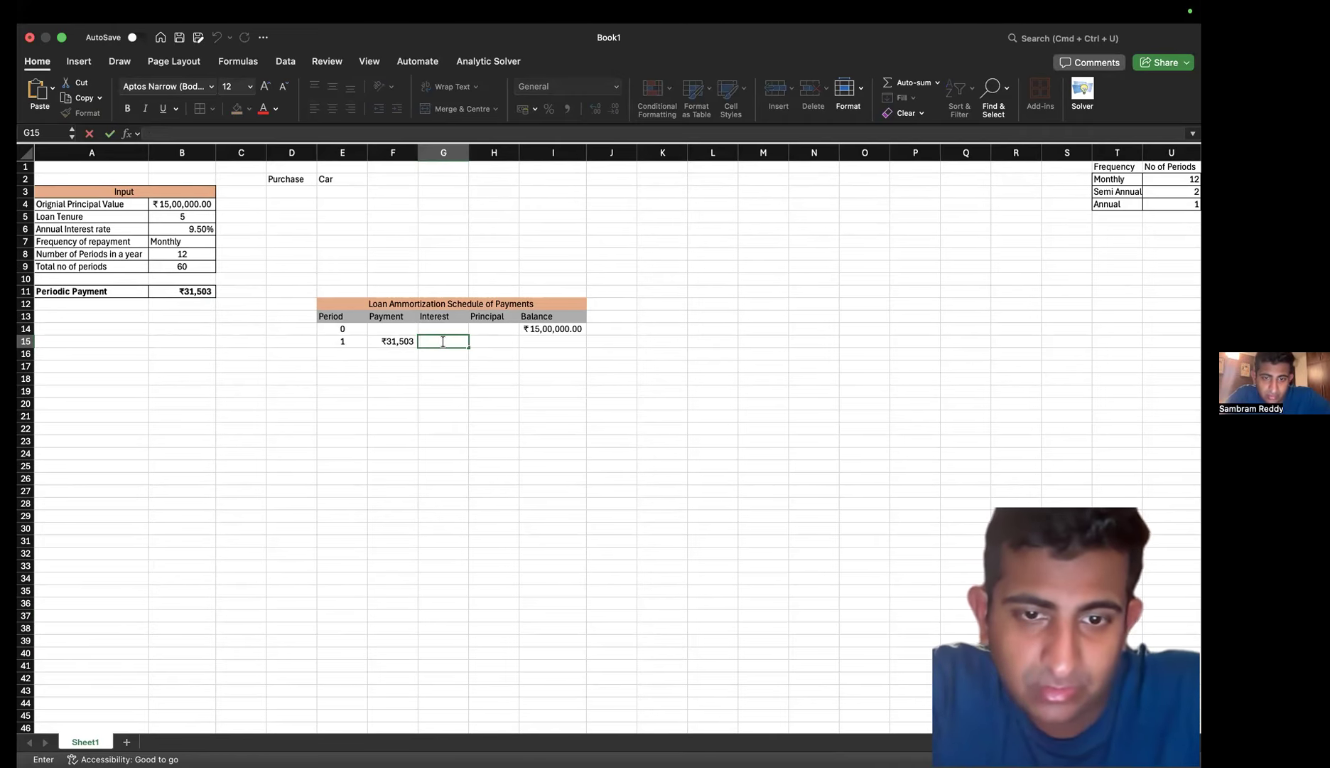
{"action": "type", "text": "=im"}
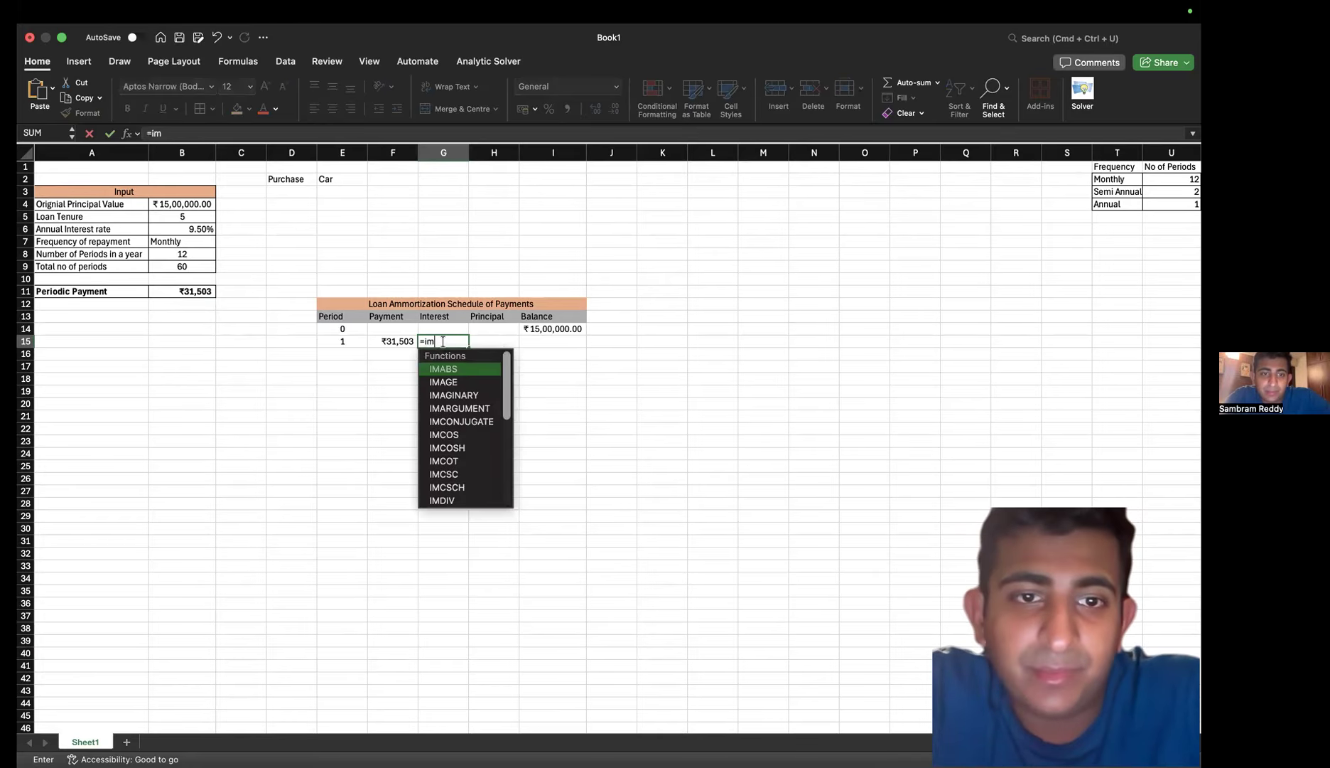
{"action": "key", "text": "BackSpace"}
{"action": "type", "text": "pm"}
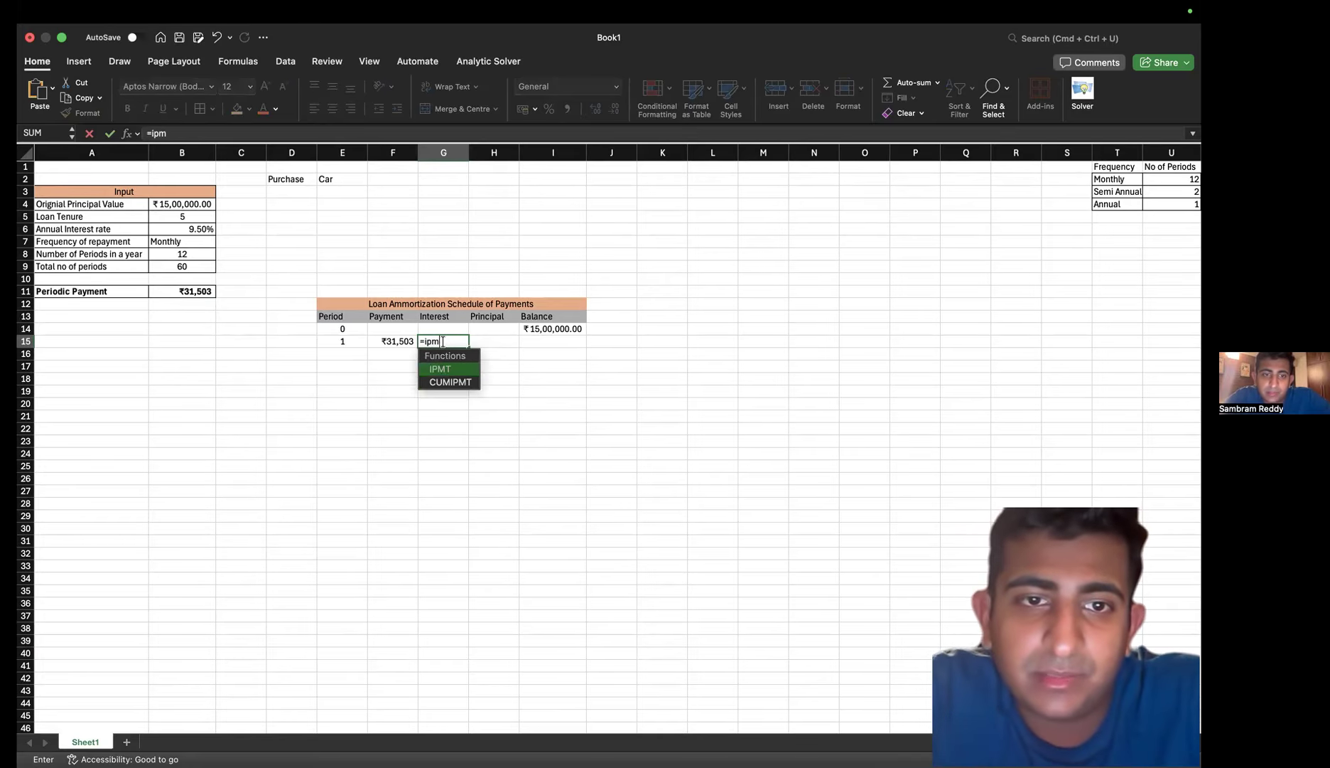
{"action": "double_click", "coordinate": [470, 366]}
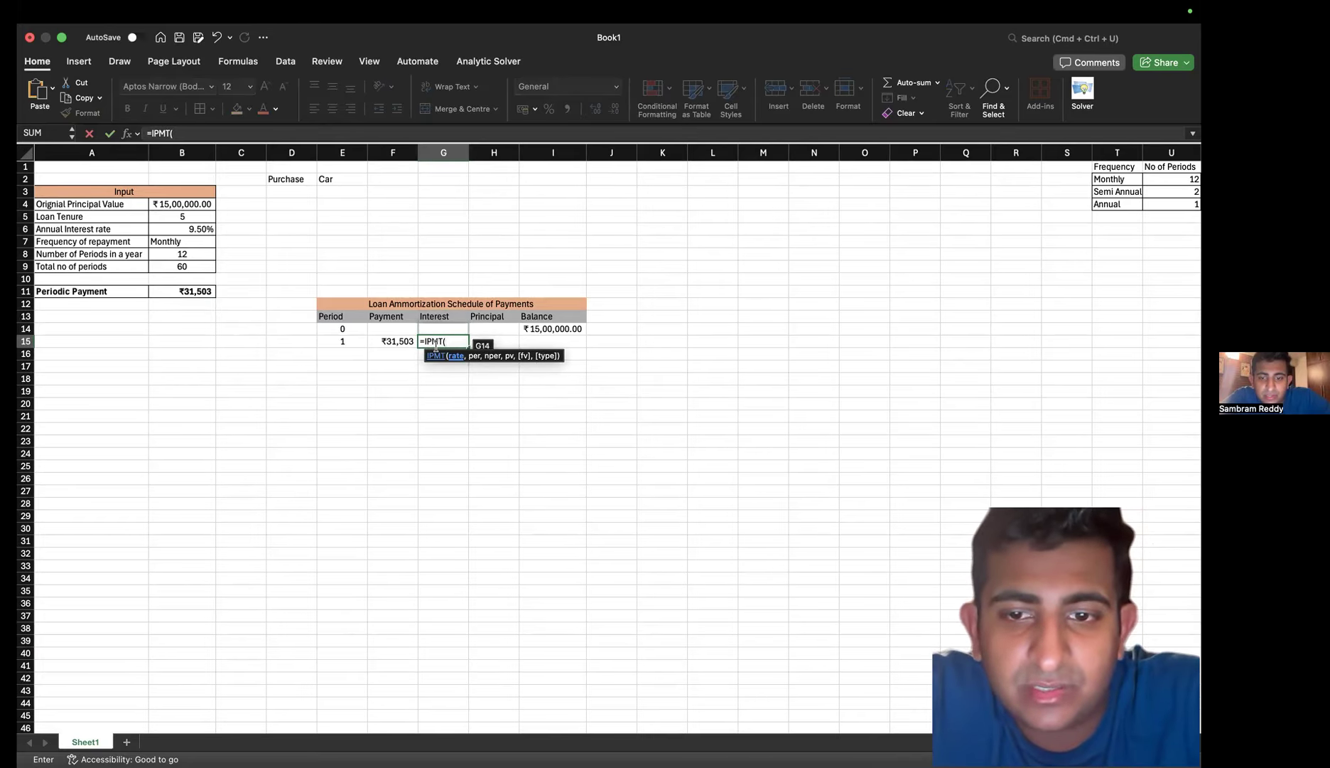
{"action": "left_click", "coordinate": [205, 226]}
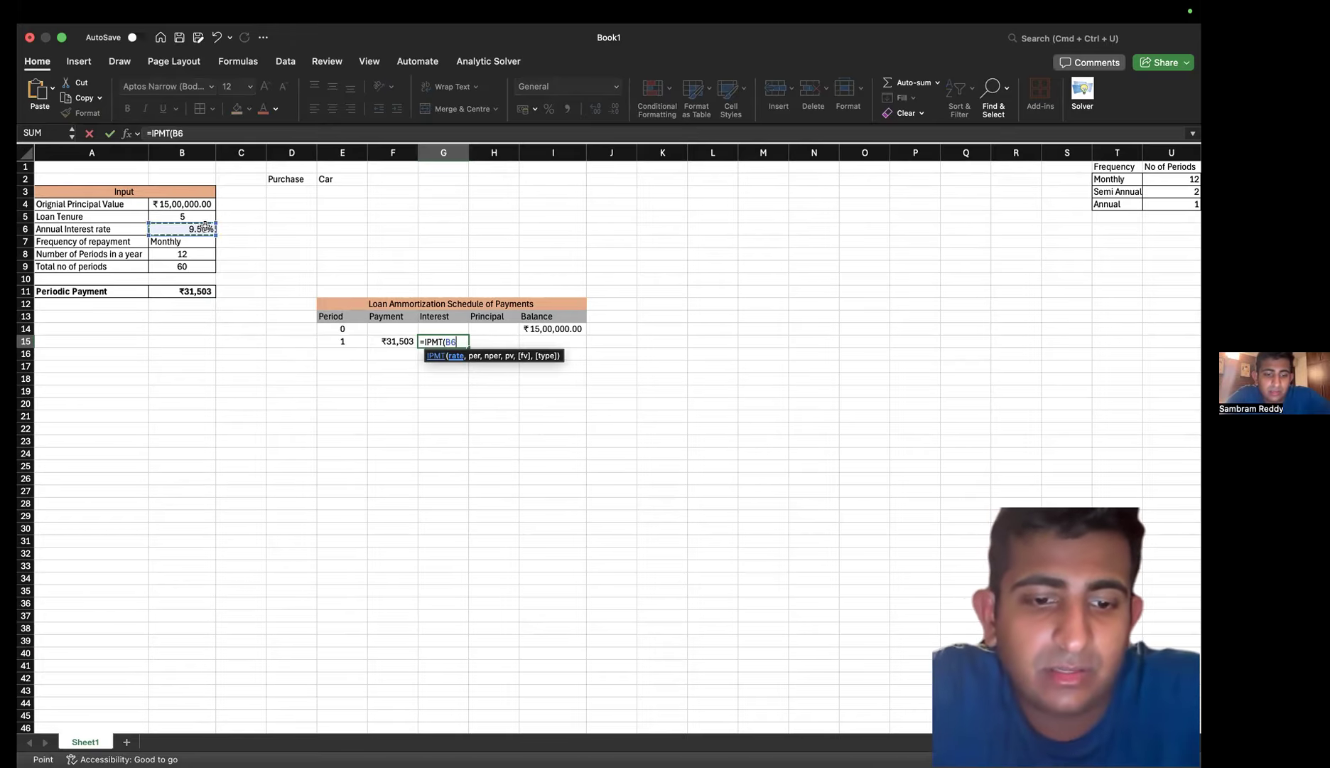
{"action": "key", "text": "ctrl+super+space"}
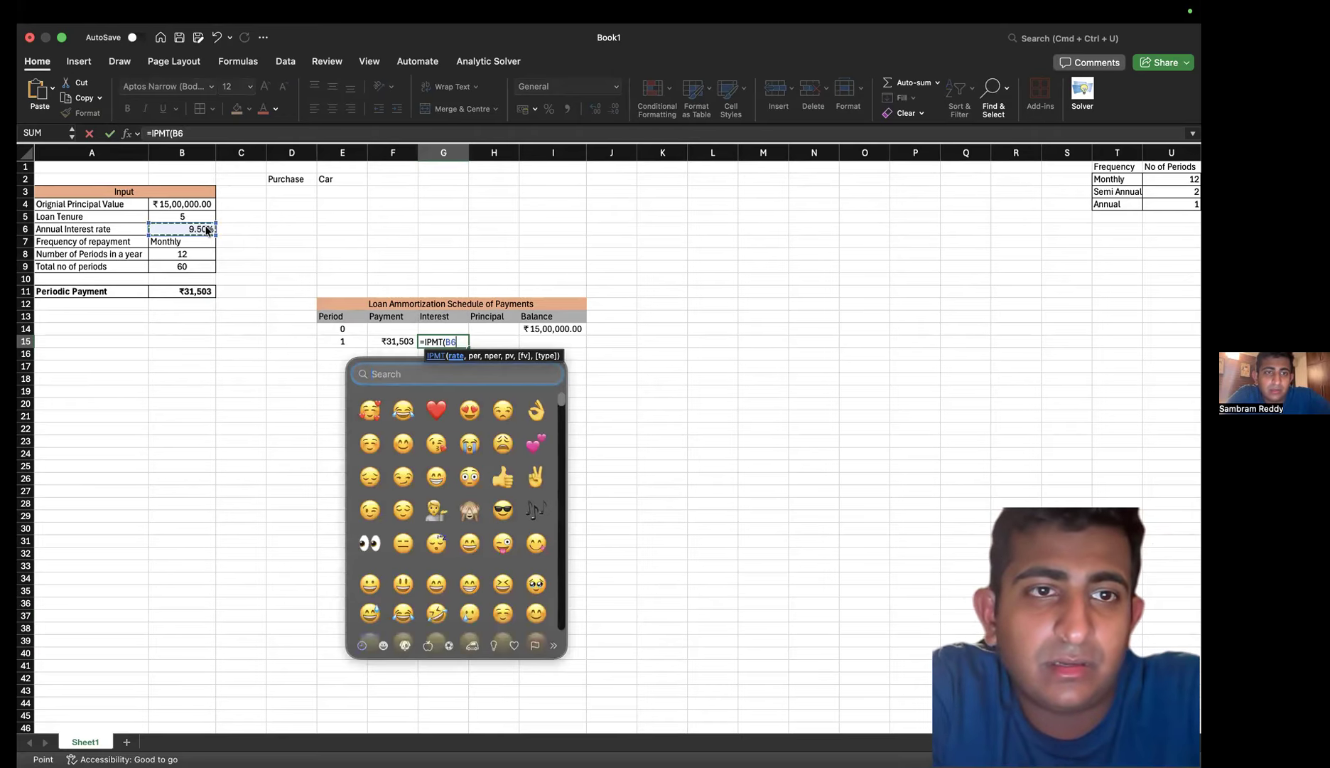
{"action": "key", "text": "Escape"}
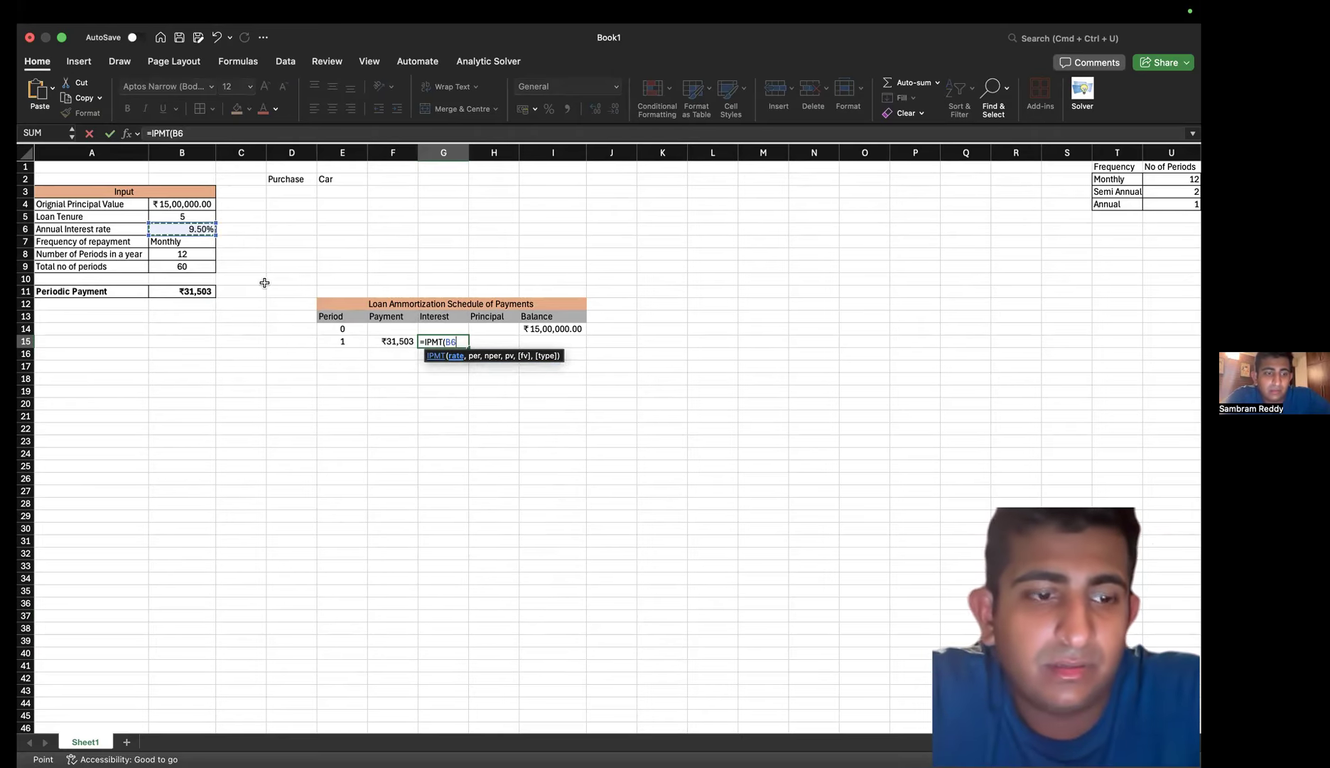
{"action": "key", "text": "F4"}
{"action": "type", "text": "/"}
{"action": "left_click", "coordinate": [184, 253]}
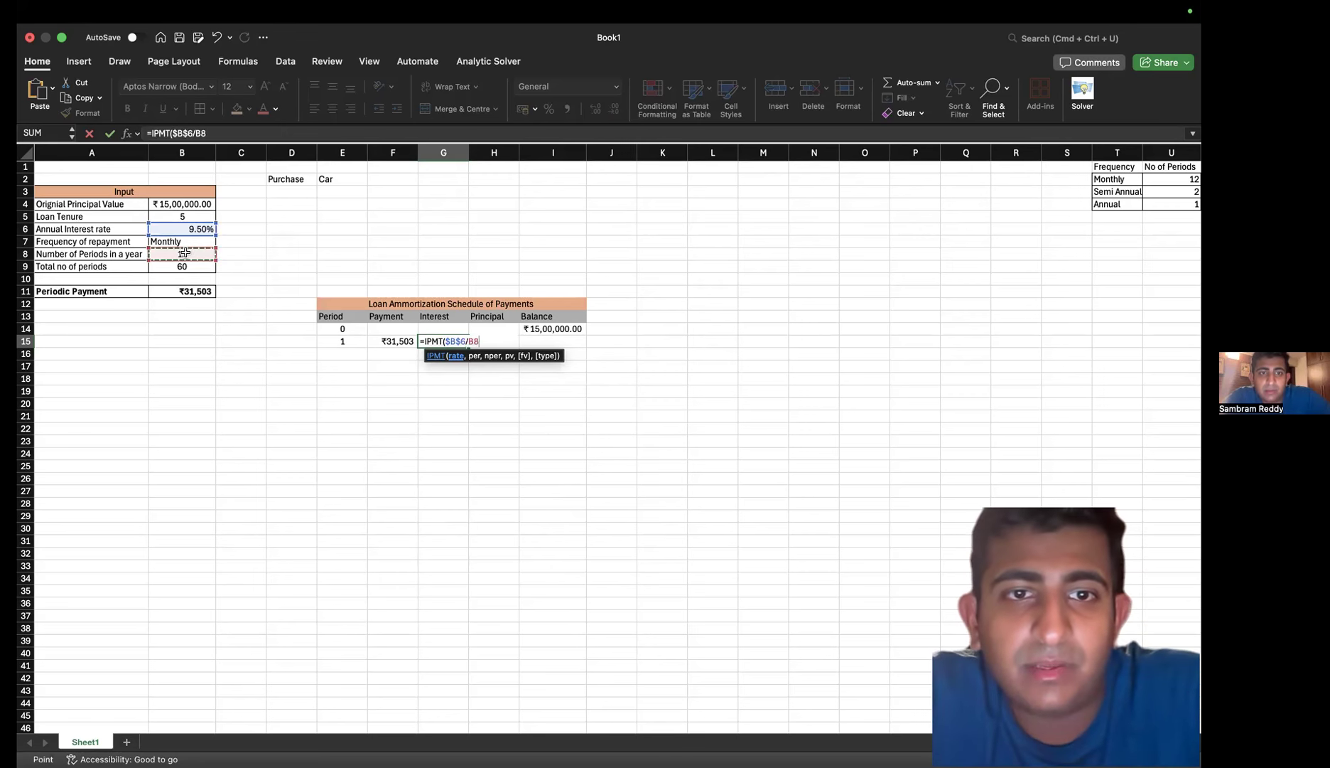
{"action": "key", "text": "F4"}
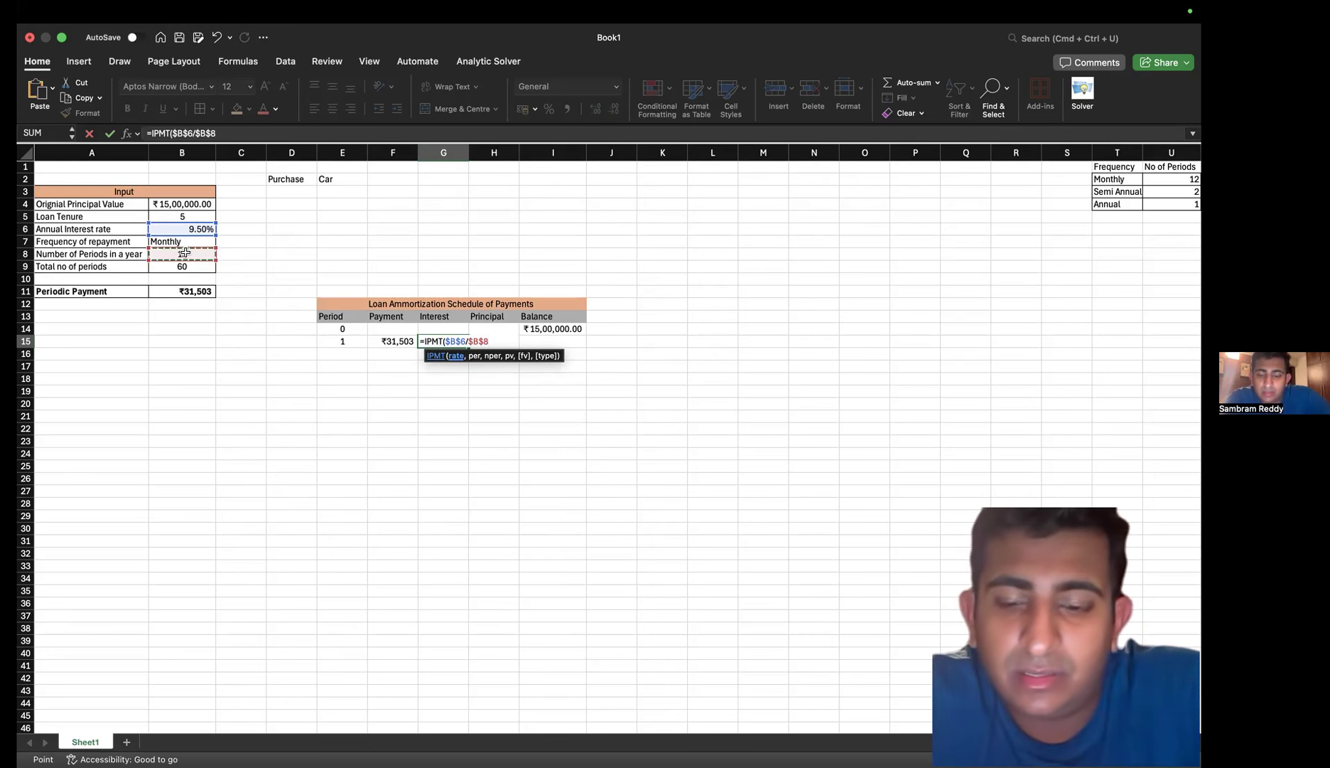
{"action": "type", "text": ","}
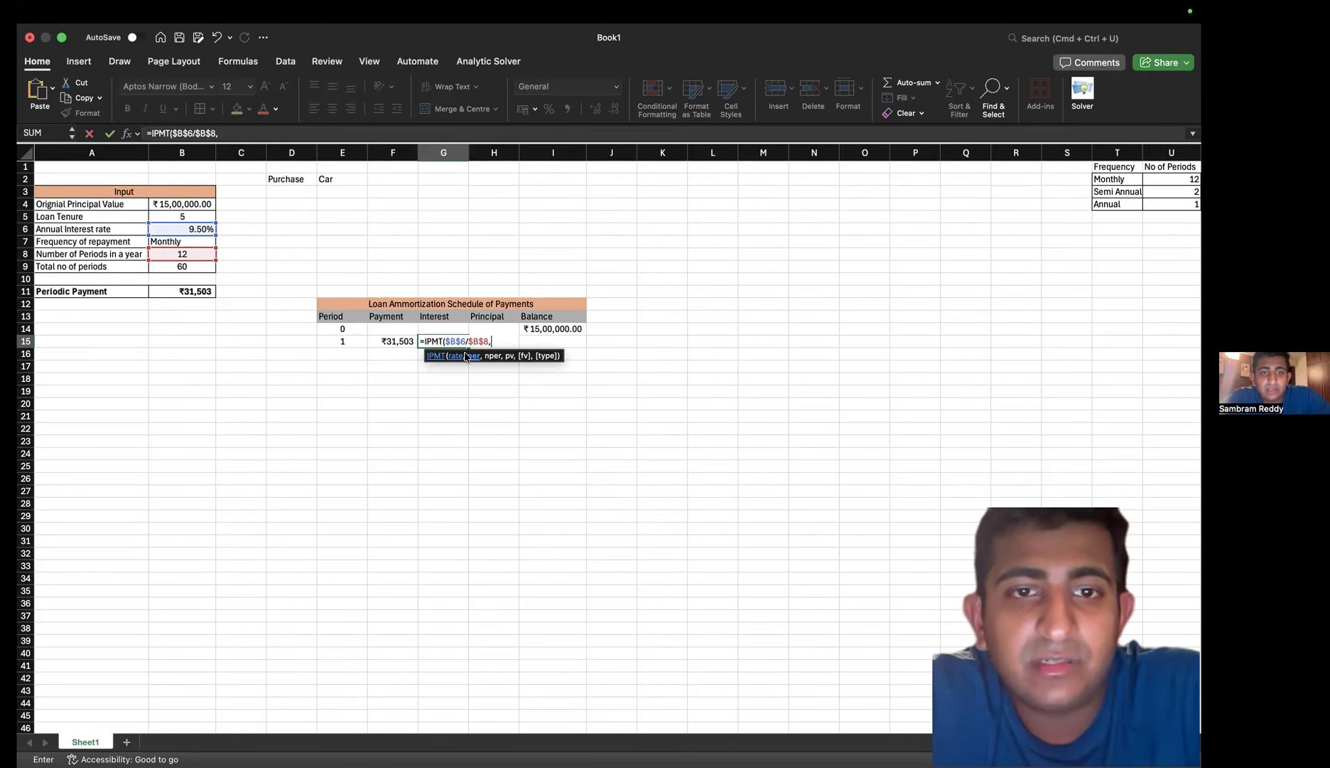
Complete the IPMT formula in G15 with period $E$15, number of periods $B$9 and present value -B4
{"action": "left_click", "coordinate": [342, 340]}
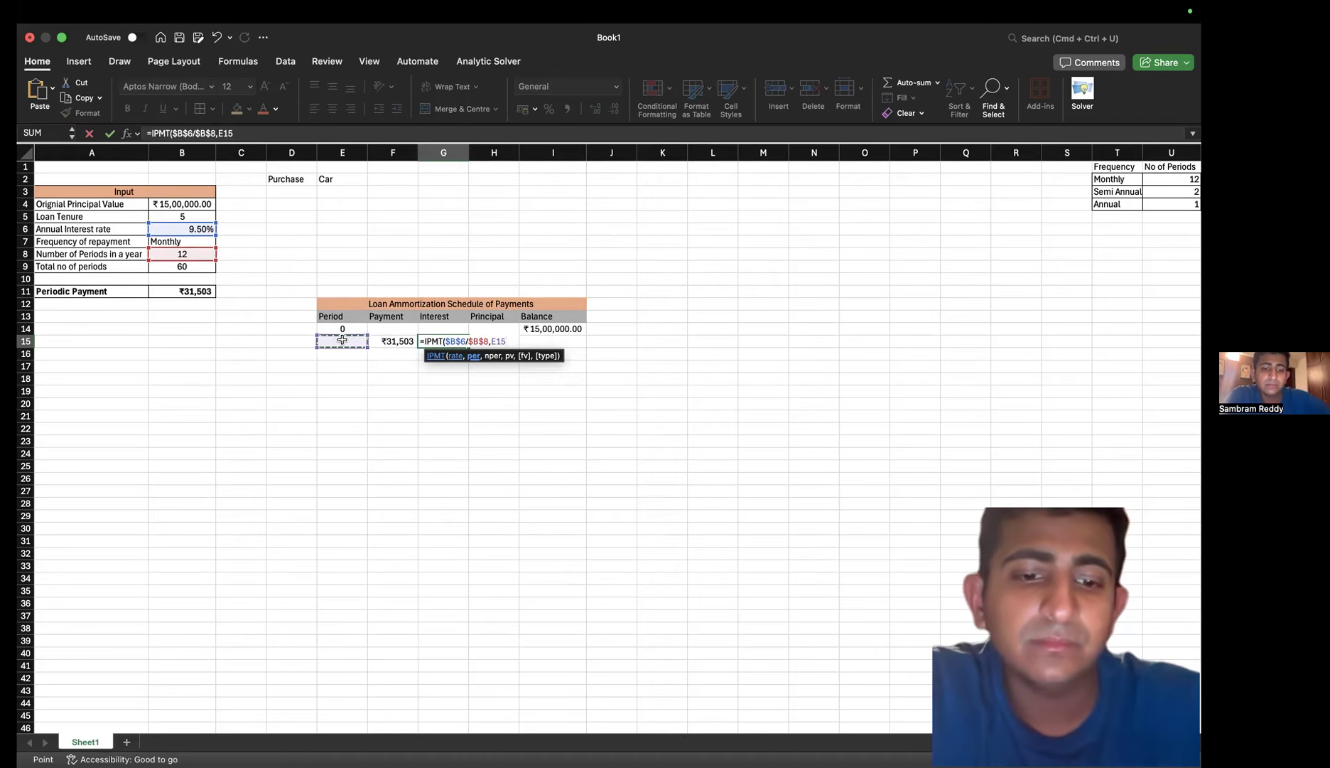
{"action": "key", "text": "F4"}
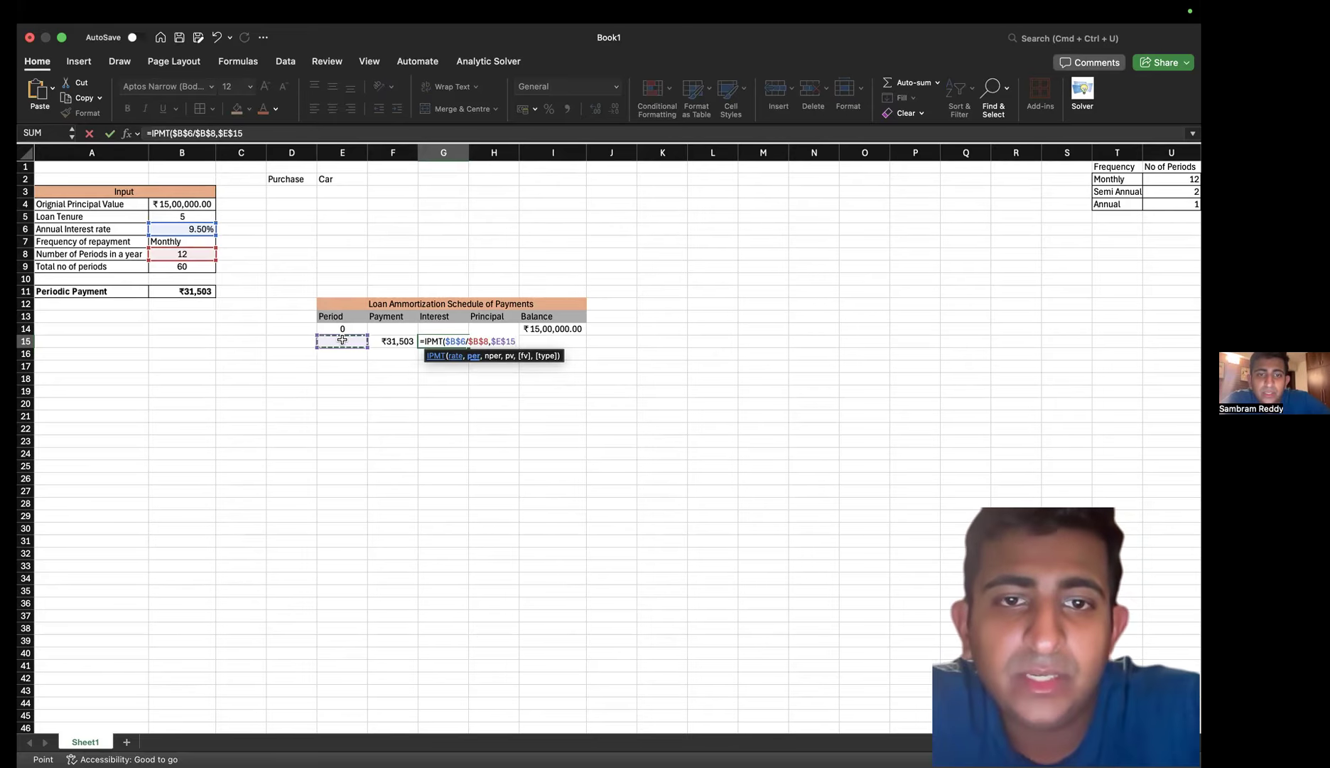
{"action": "type", "text": ","}
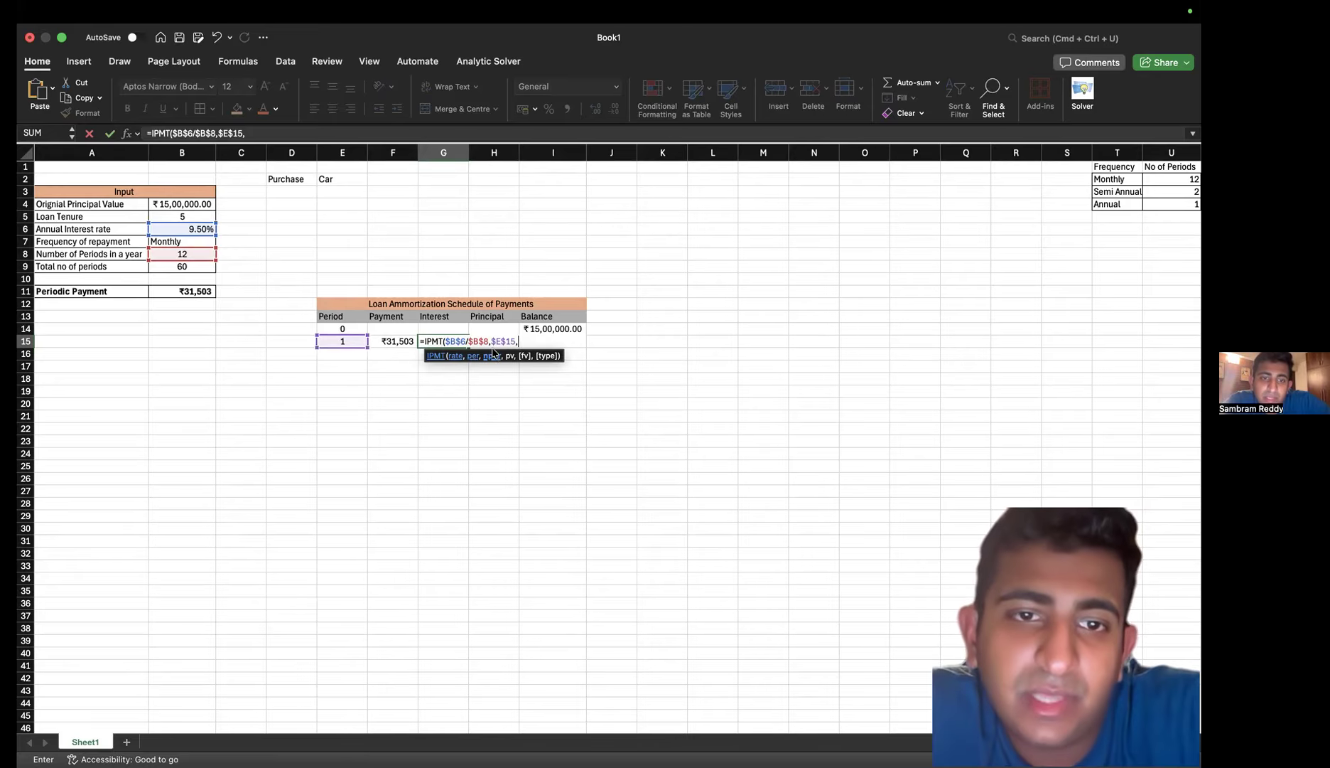
{"action": "left_click", "coordinate": [198, 268]}
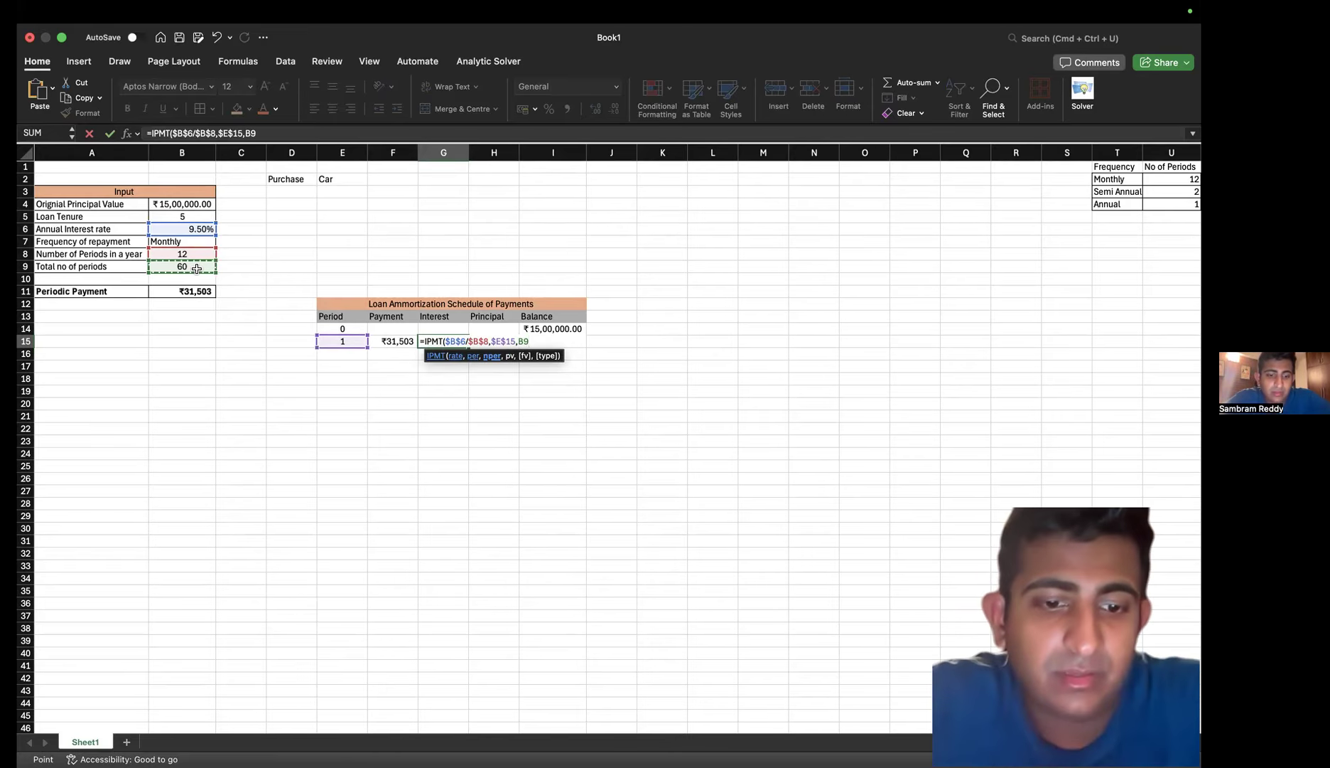
{"action": "key", "text": "F4"}
{"action": "type", "text": ","}
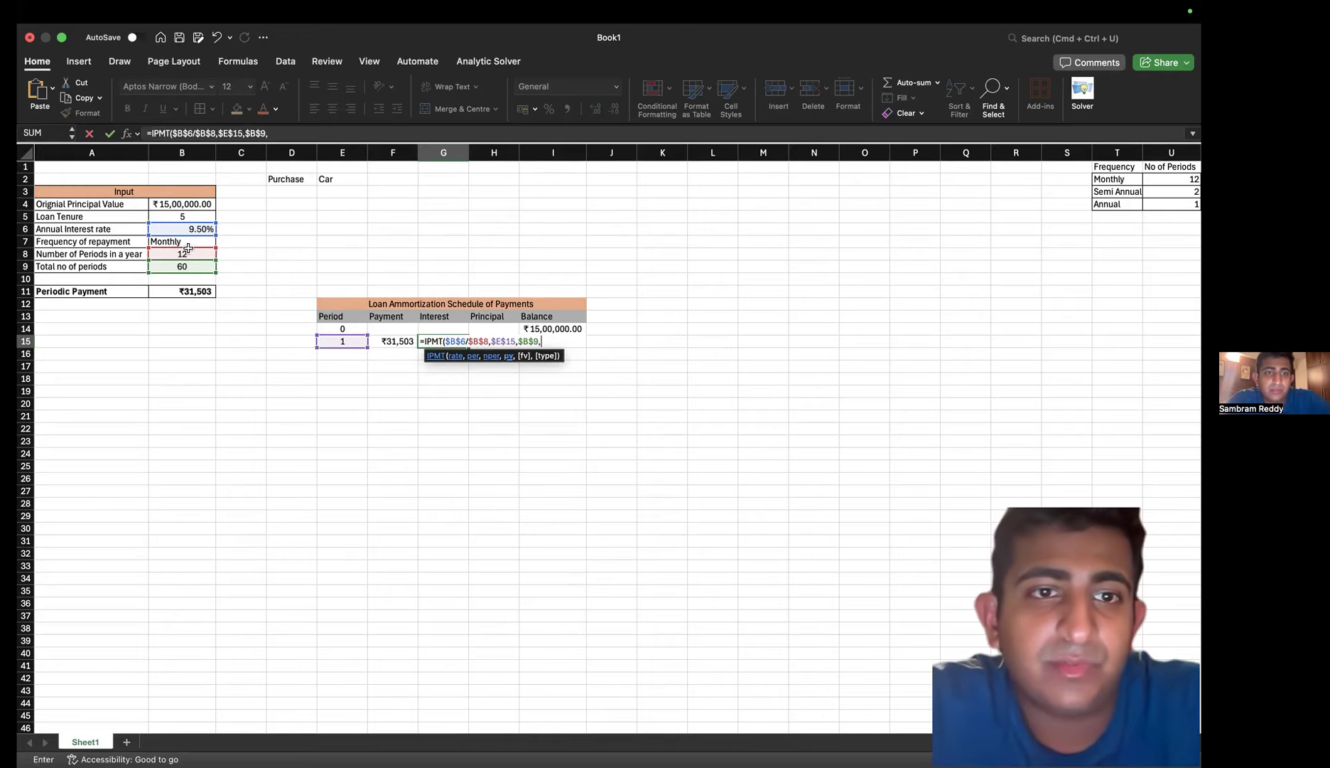
{"action": "left_click", "coordinate": [196, 201]}
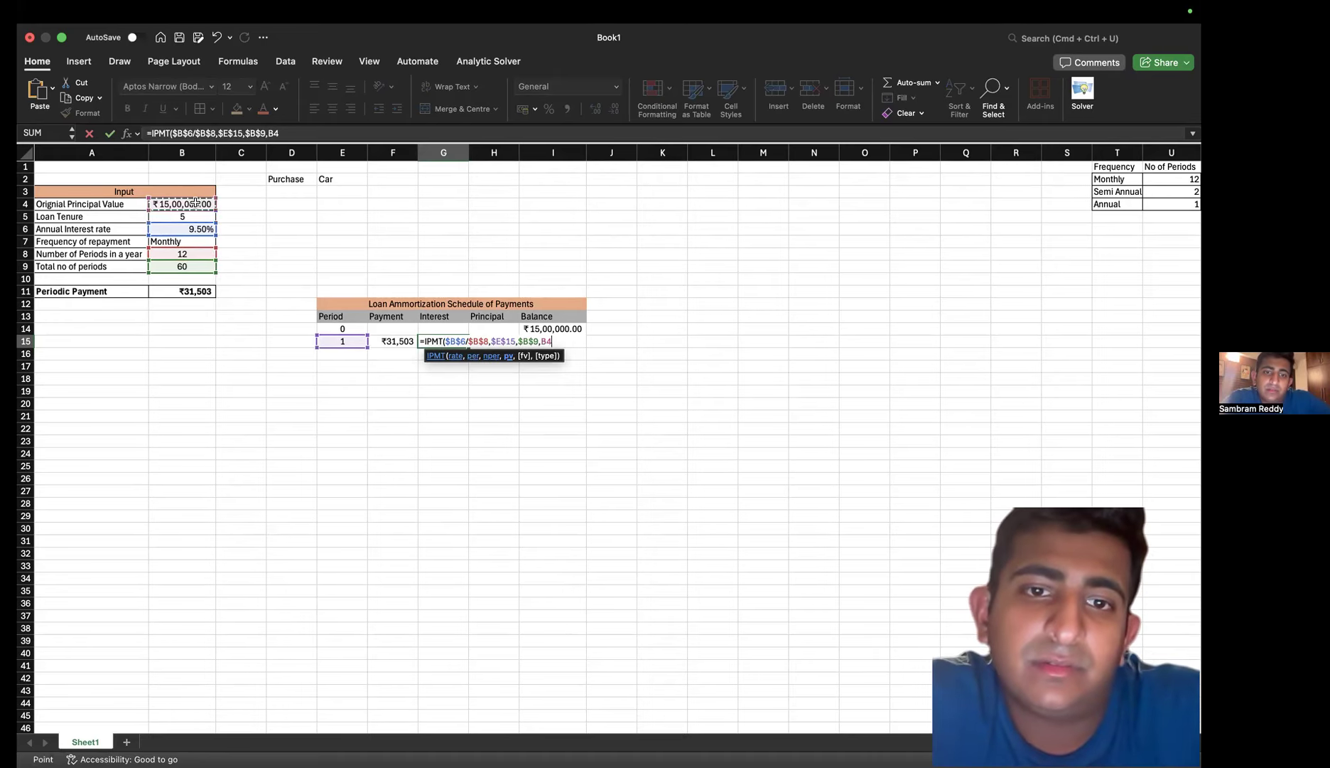
{"action": "key", "text": "BackSpace"}
{"action": "key", "text": "BackSpace"}
{"action": "left_click", "coordinate": [196, 203]}
{"action": "key", "text": "Return"}
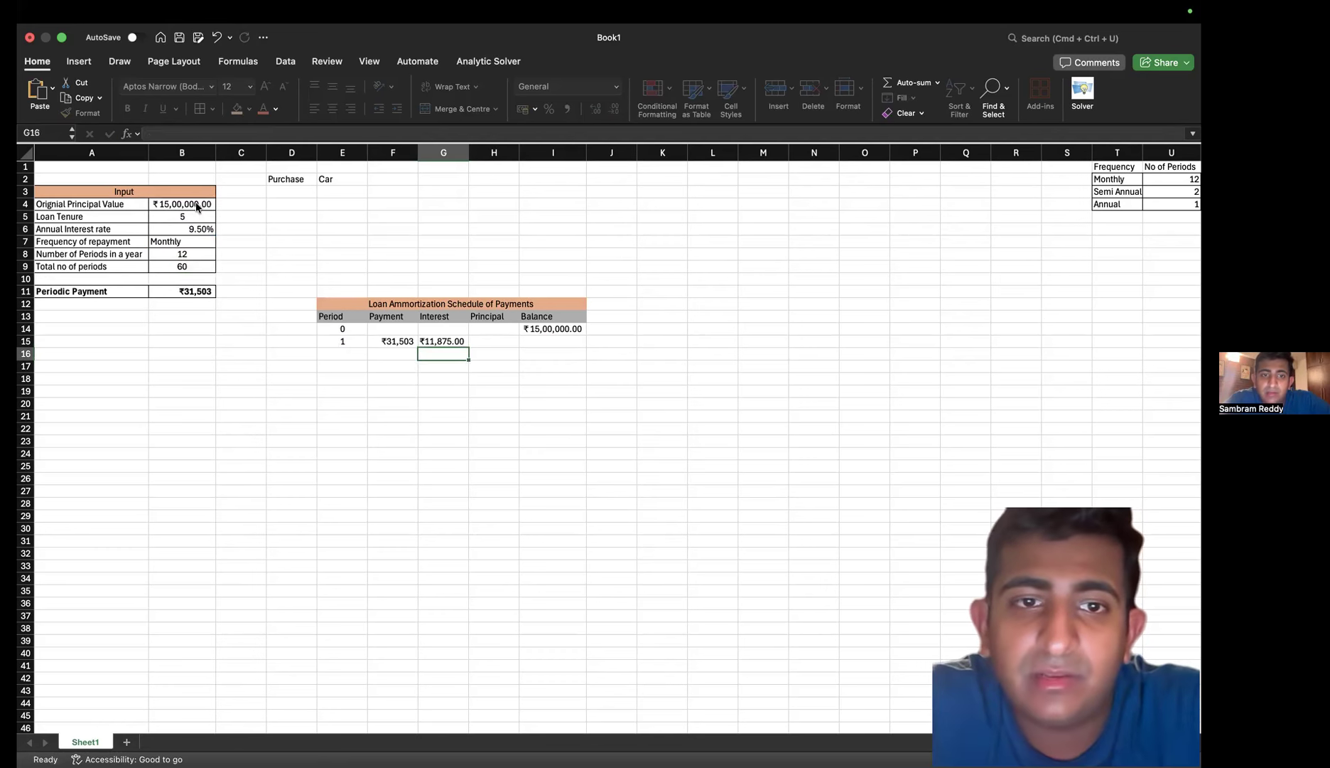
{"action": "left_click", "coordinate": [450, 340]}
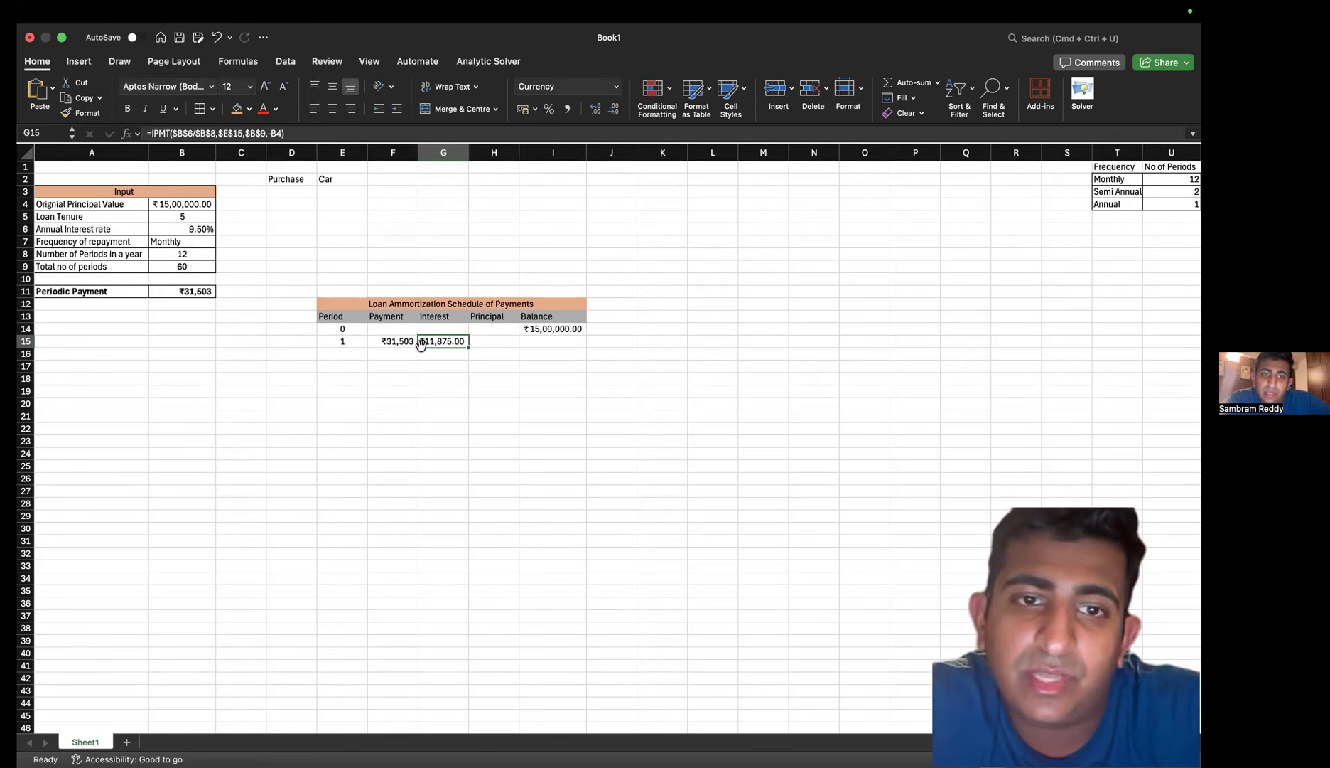
{"action": "left_click", "coordinate": [497, 339]}
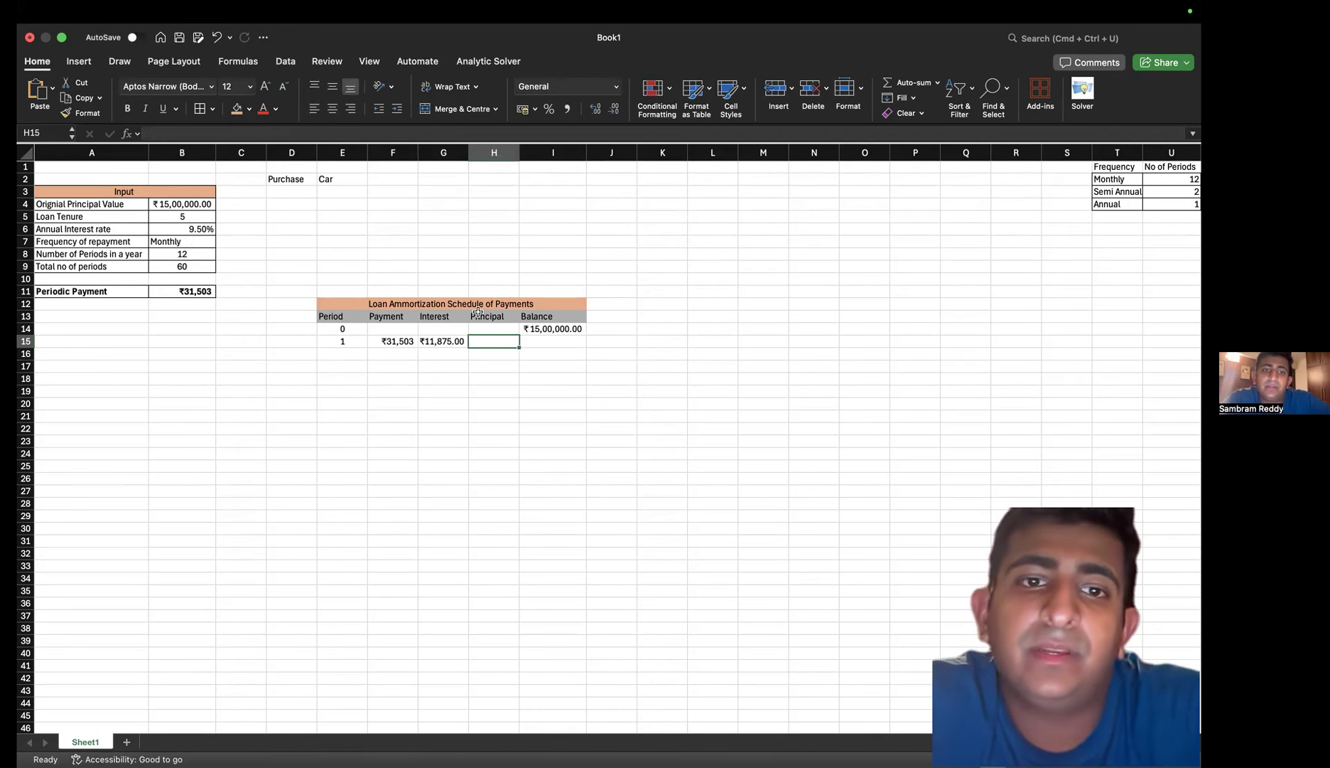
{"action": "left_click", "coordinate": [440, 343]}
{"action": "left_click", "coordinate": [517, 342]}
{"action": "type", "text": "="}
{"action": "key", "text": "Left"}
{"action": "key", "text": "Left"}
{"action": "key", "text": "Left"}
{"action": "key", "text": "Right"}
{"action": "type", "text": "-"}
{"action": "key", "text": "Left"}
{"action": "key", "text": "Return"}
{"action": "key", "text": "Up"}
{"action": "key", "text": "Delete"}
{"action": "key", "text": "Down"}
{"action": "key", "text": "Down"}
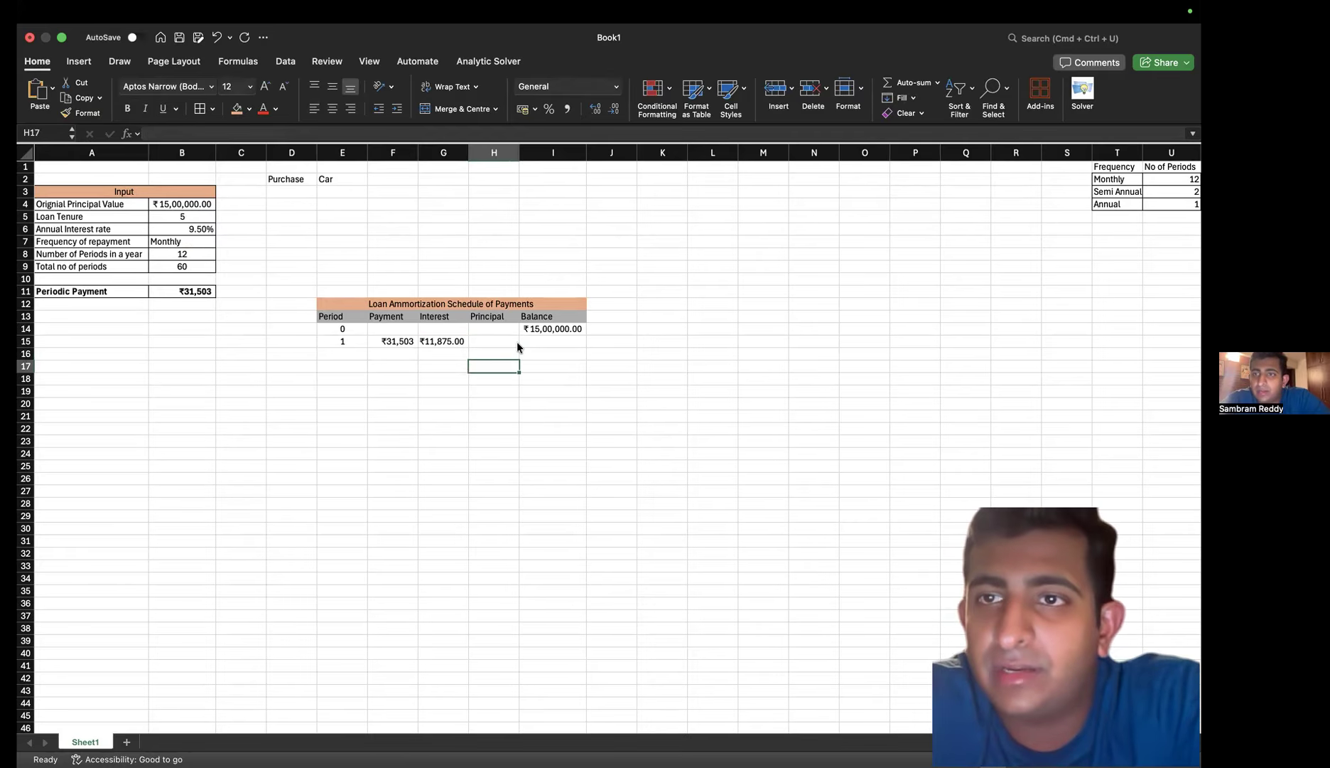
Start the period 1 principal formula in H15 with PPMT, using the absolute rate $B$6/$B$8
{"action": "key", "text": "Up"}
{"action": "key", "text": "Up"}
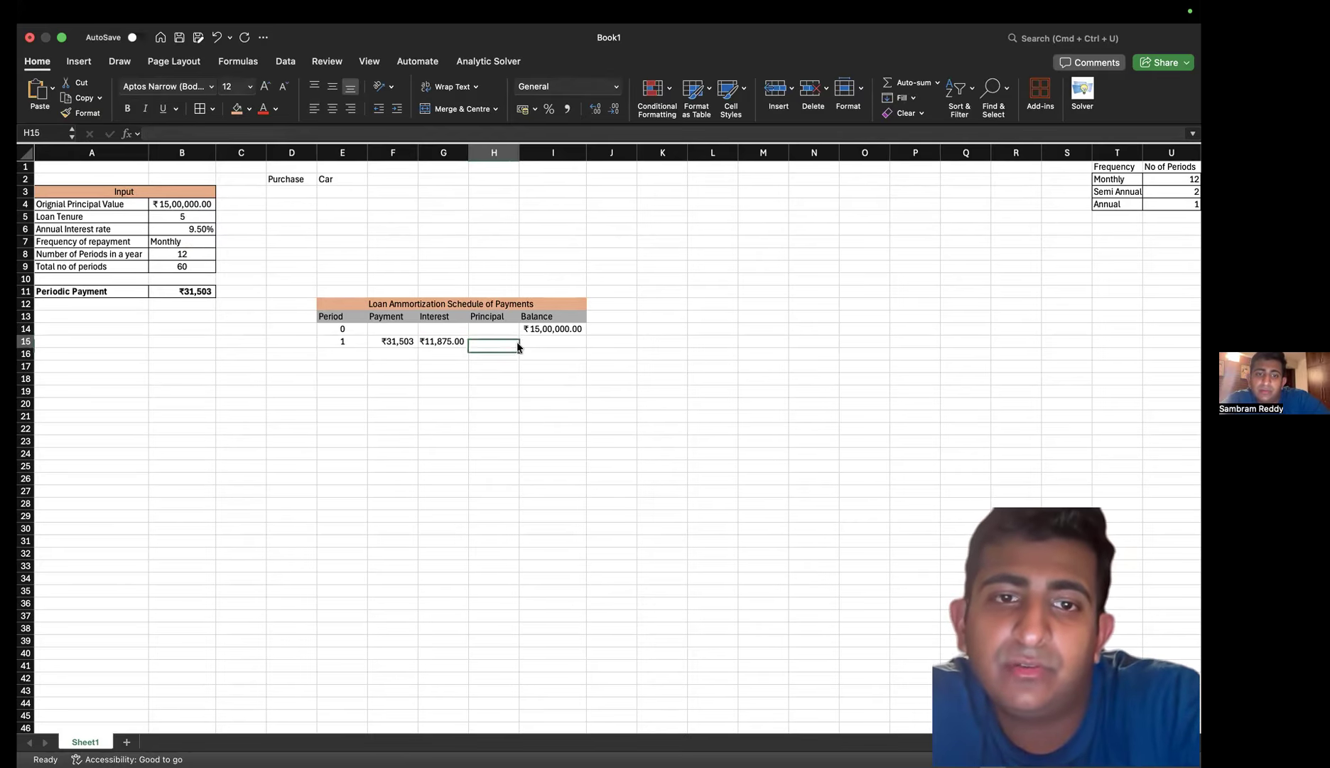
{"action": "type", "text": "=pp"}
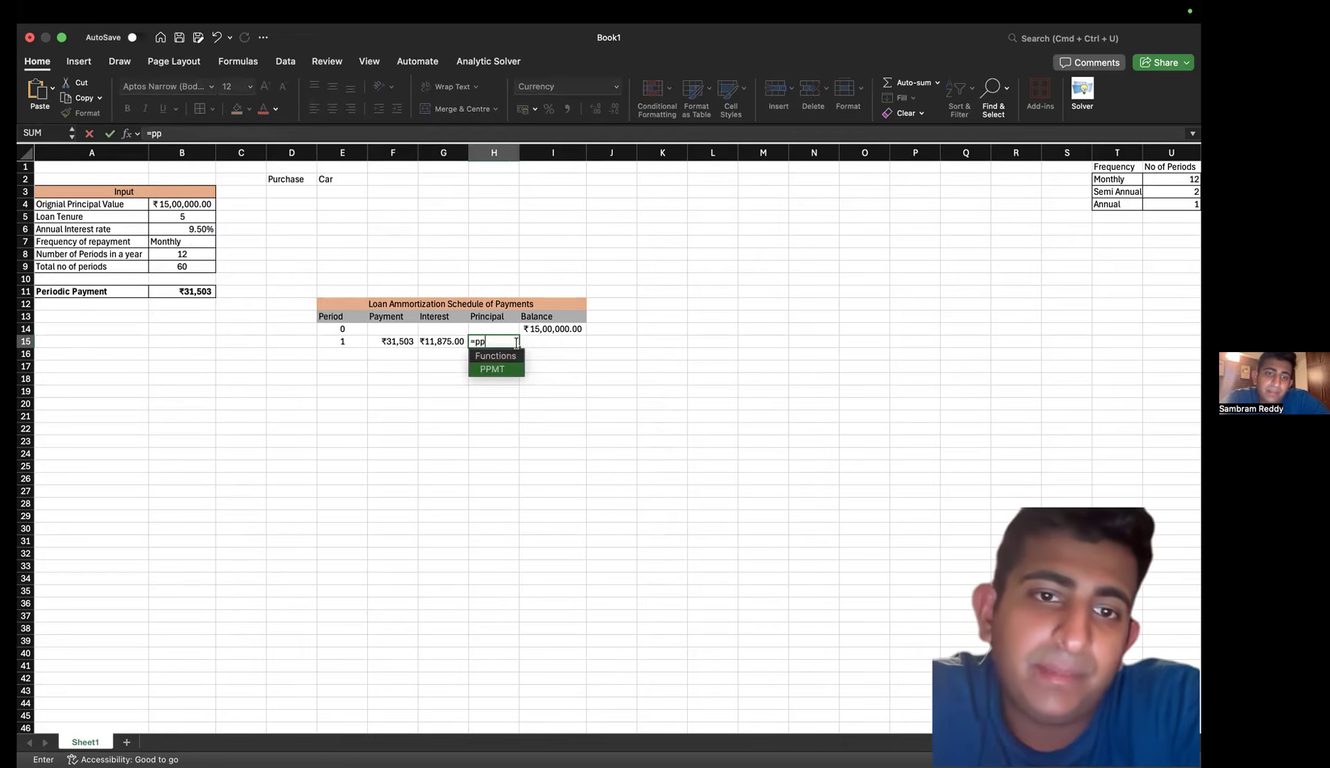
{"action": "double_click", "coordinate": [505, 367]}
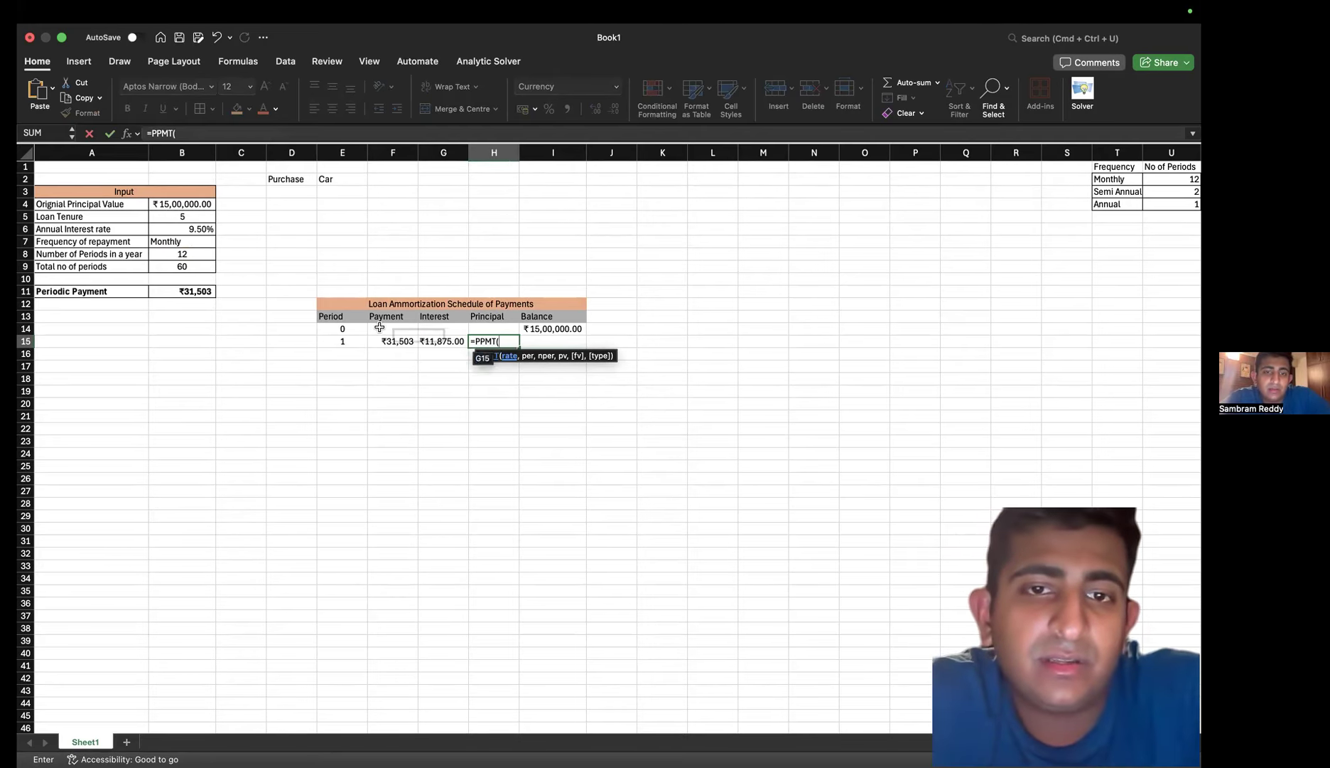
{"action": "left_click", "coordinate": [194, 228]}
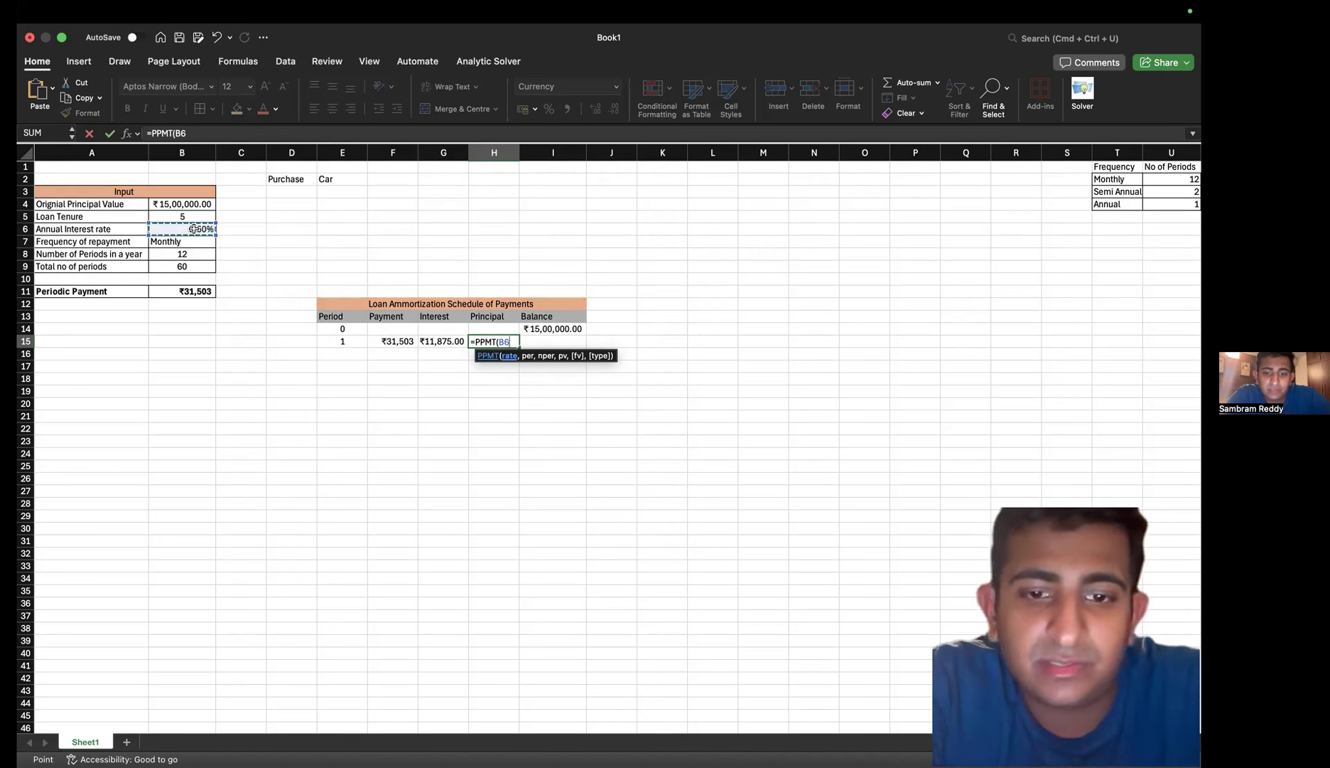
{"action": "key", "text": "F4"}
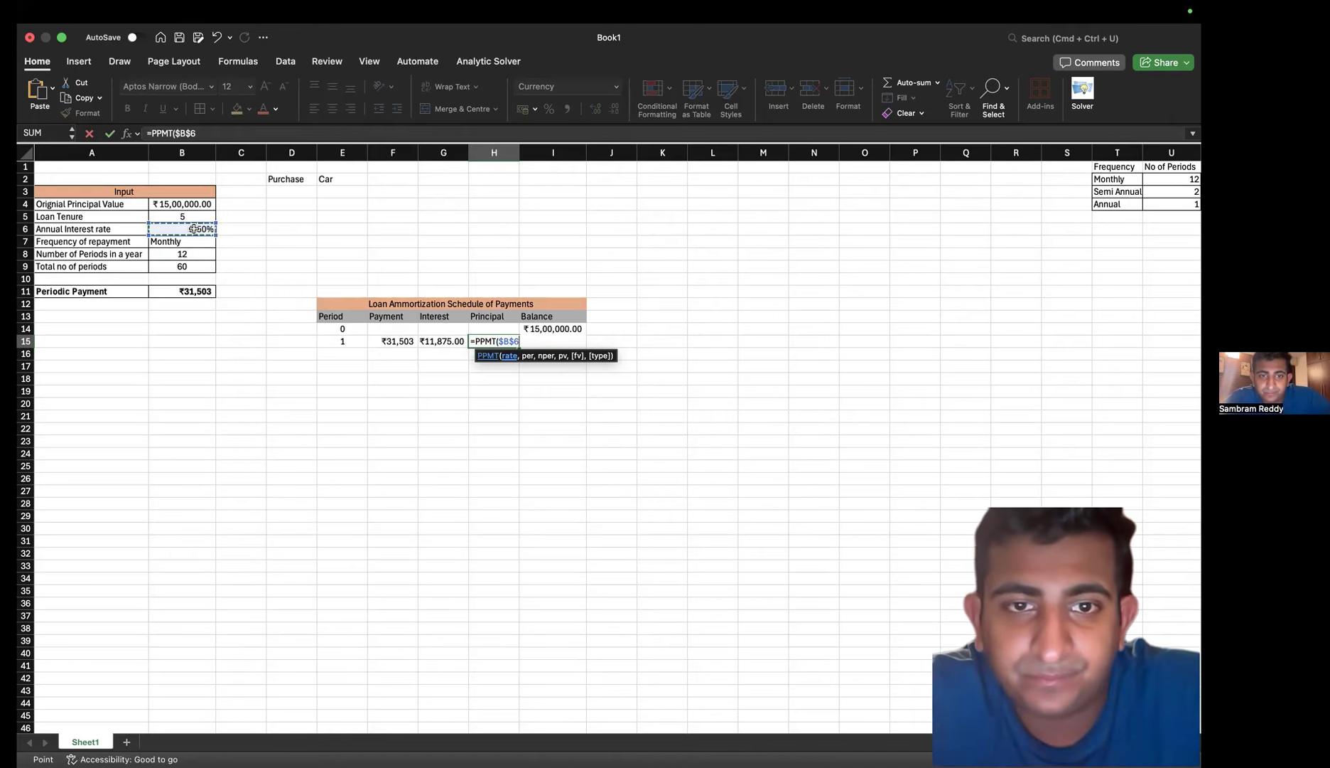
{"action": "type", "text": "/"}
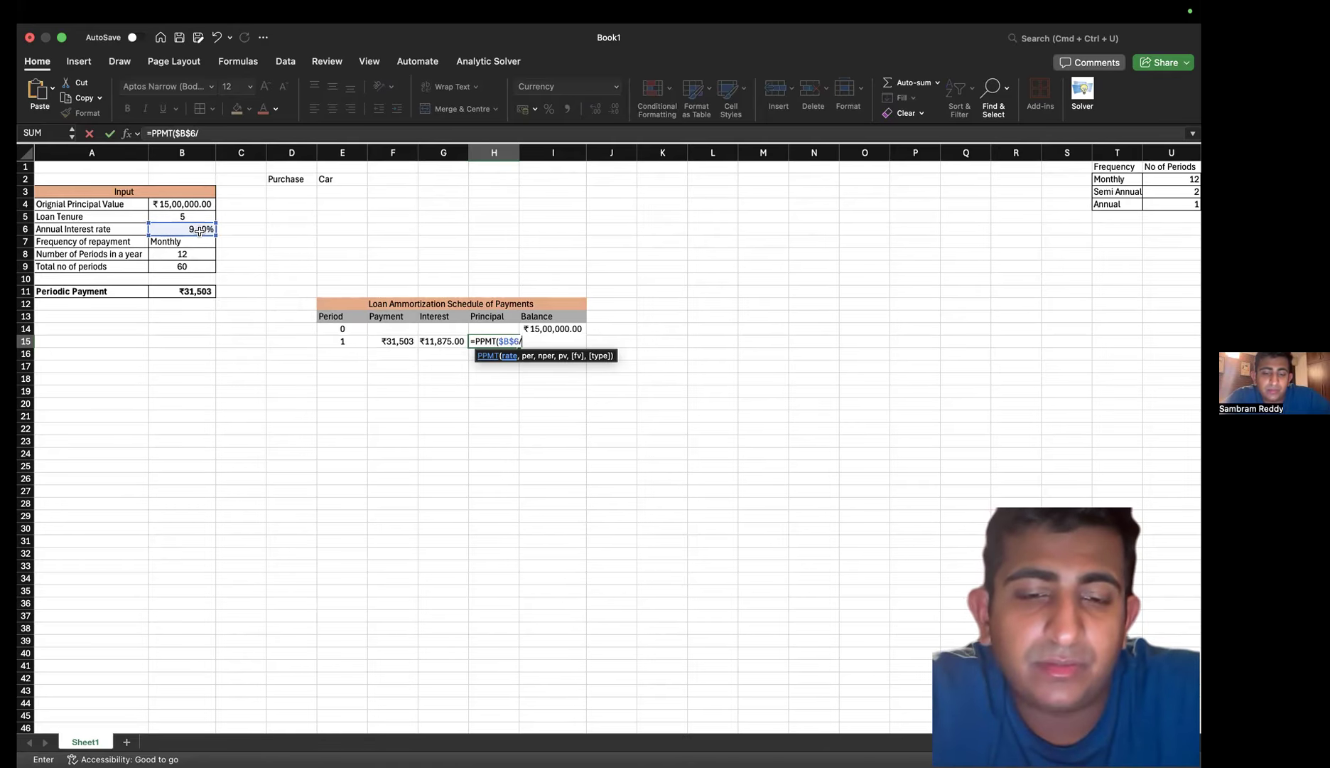
{"action": "left_click", "coordinate": [187, 256]}
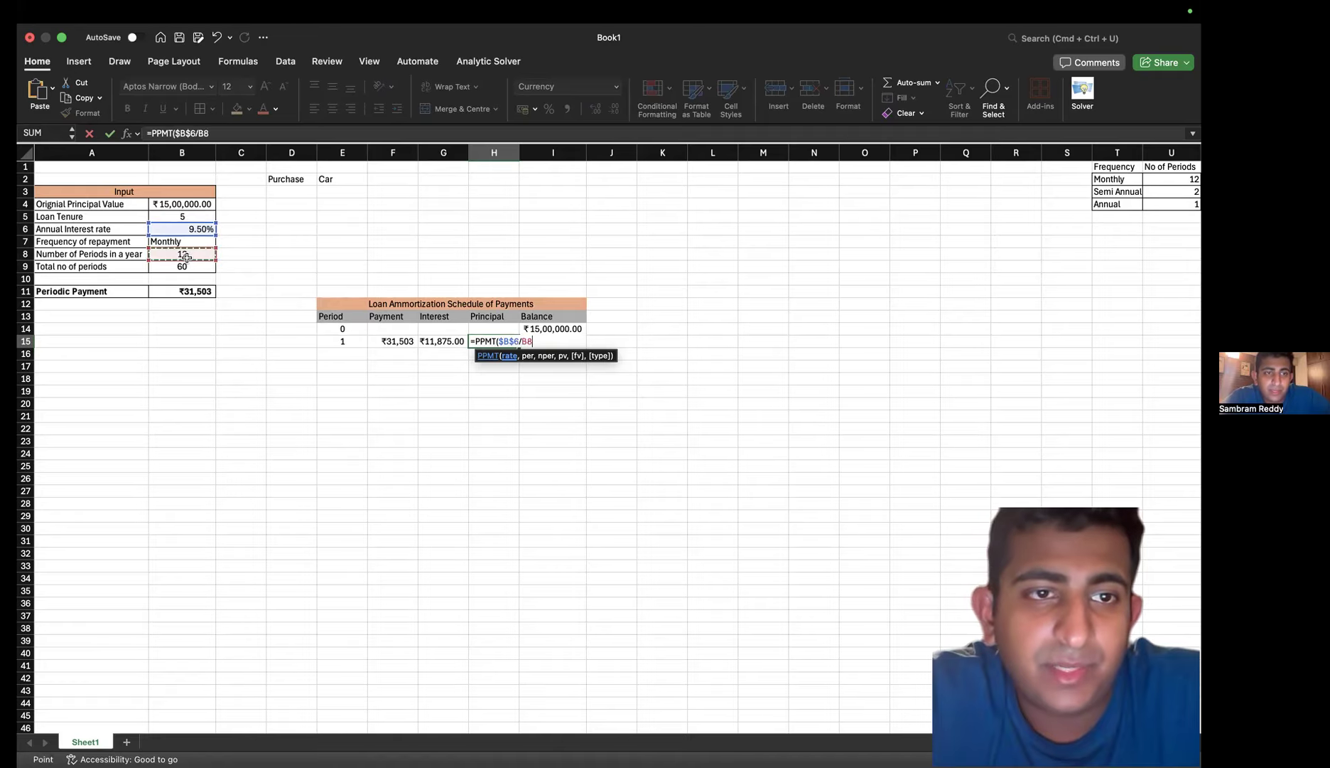
{"action": "key", "text": "F4"}
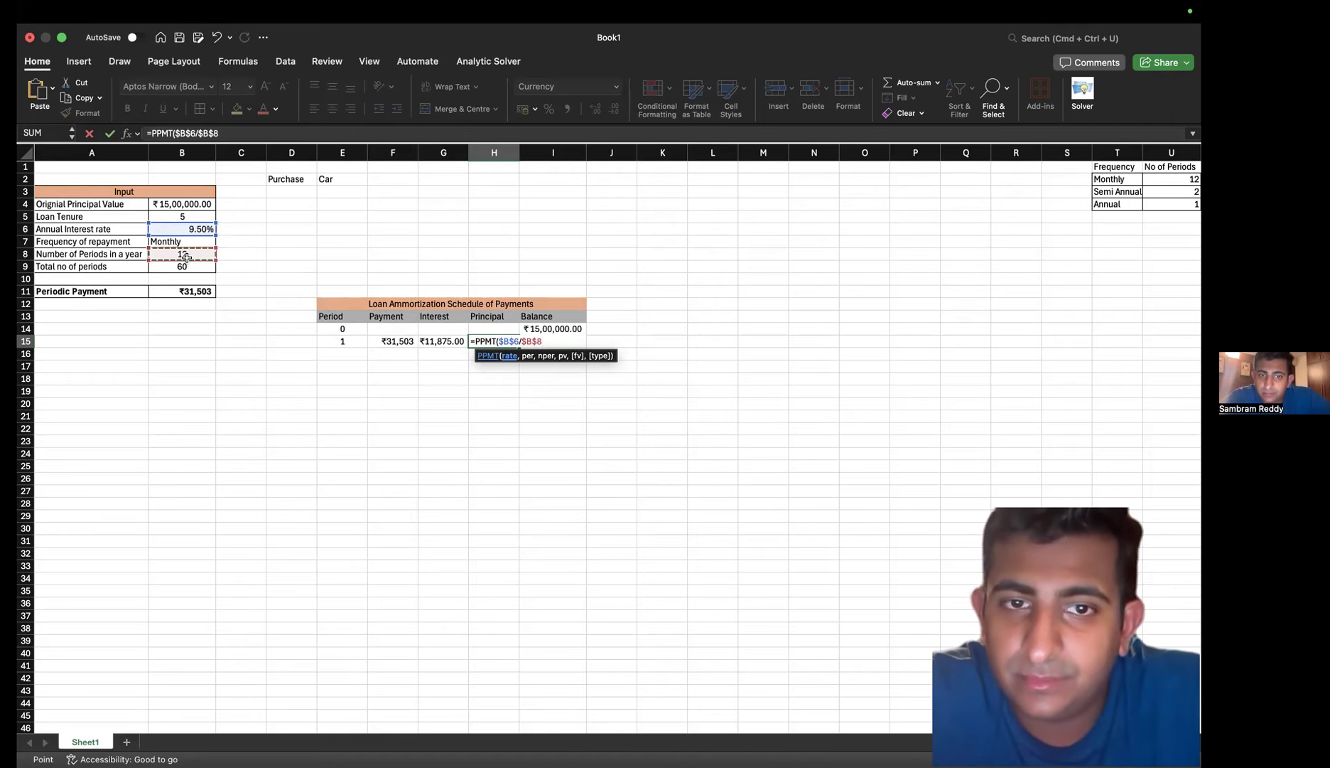
{"action": "type", "text": ","}
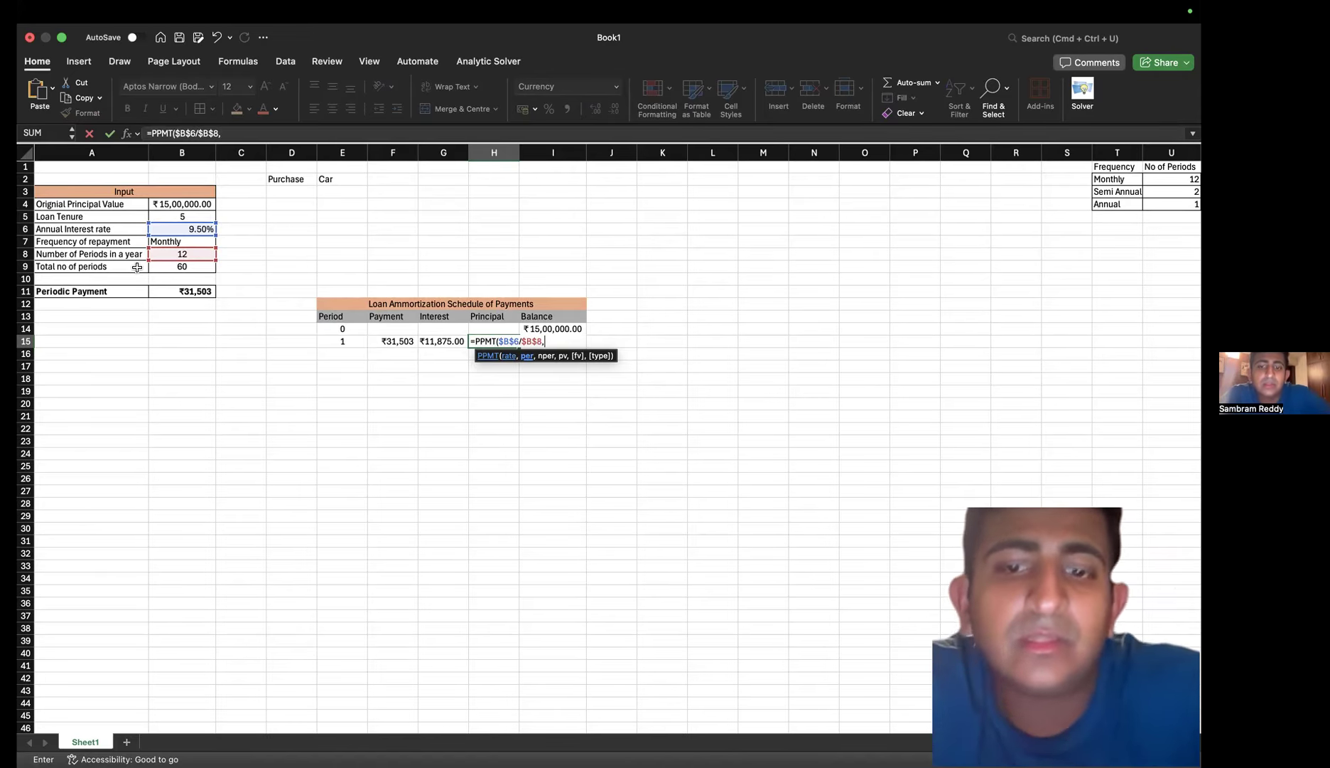
Complete the PPMT formula in H15 with period E15, number of periods B9 and present value -B4
{"action": "left_click", "coordinate": [352, 340]}
{"action": "type", "text": ","}
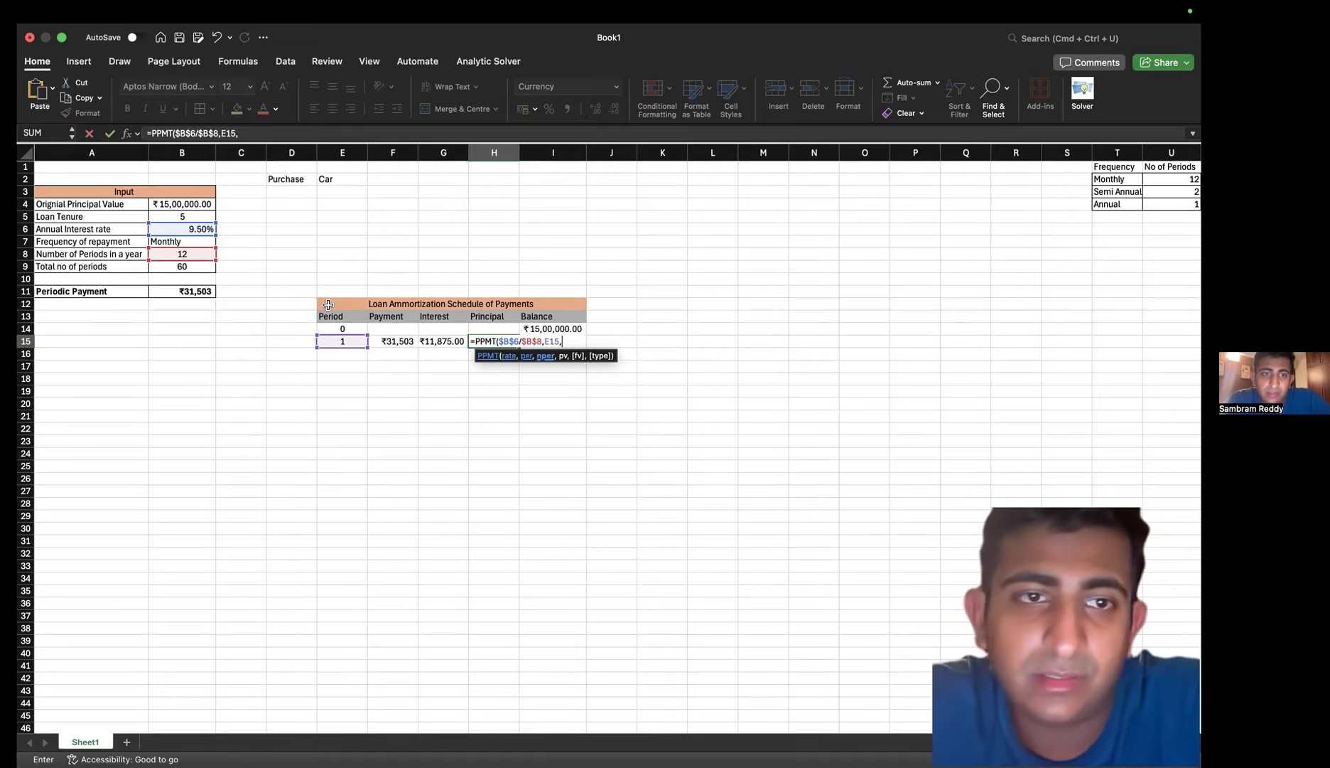
{"action": "left_click", "coordinate": [189, 264]}
{"action": "type", "text": ","}
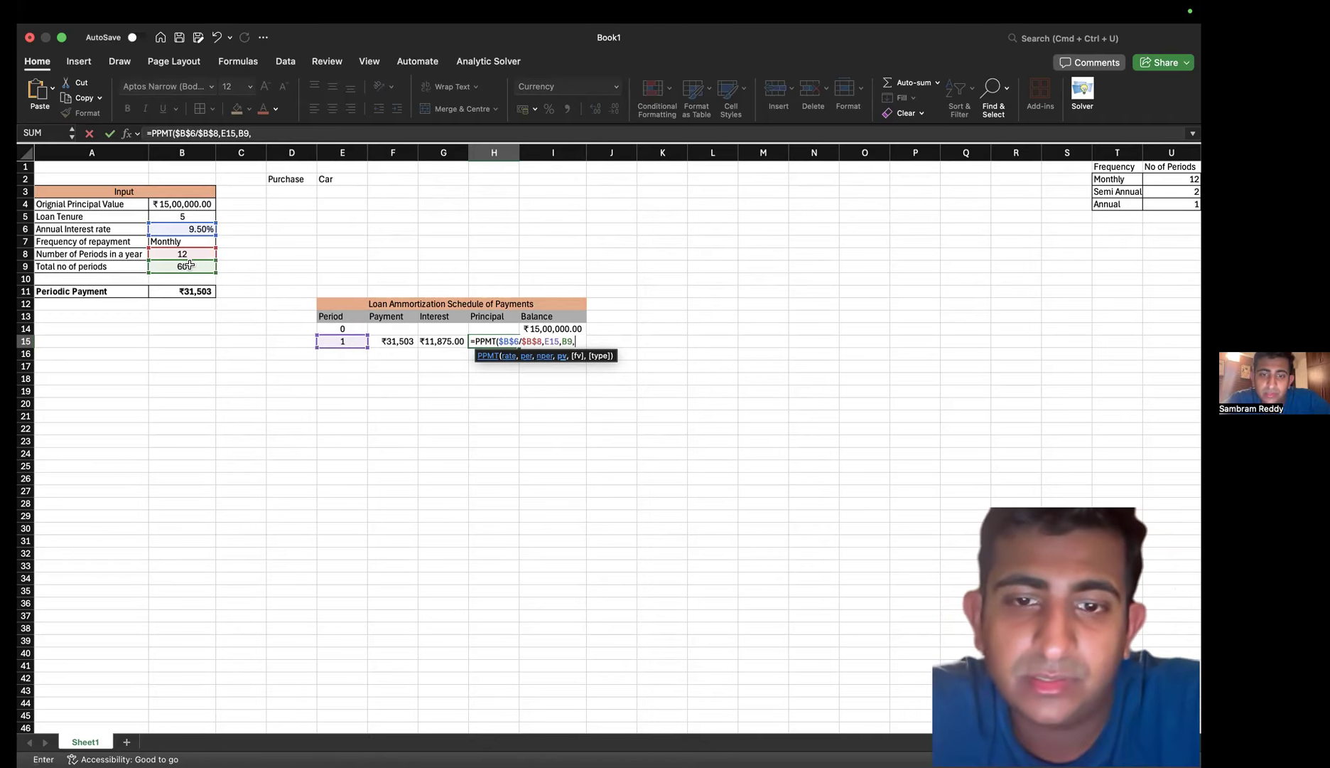
{"action": "type", "text": "-"}
{"action": "left_click", "coordinate": [197, 204]}
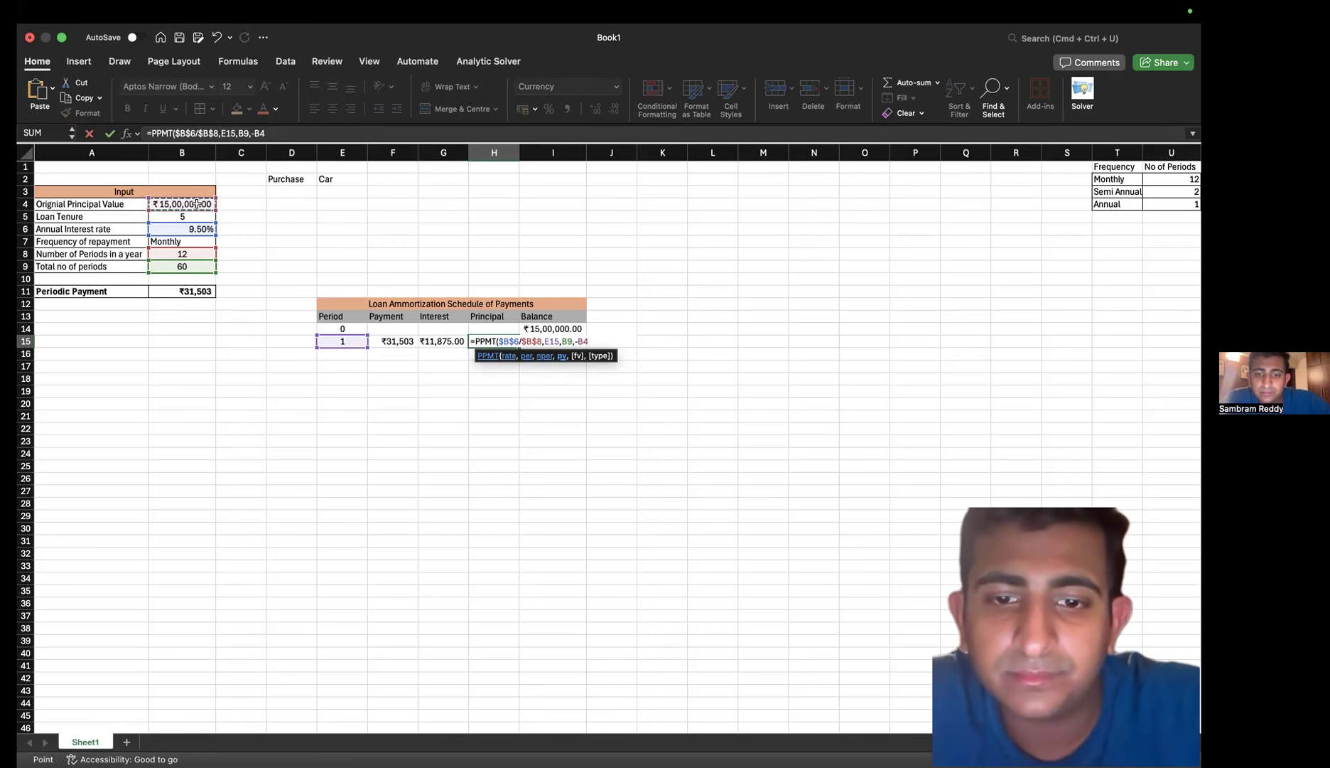
{"action": "key", "text": "Return"}
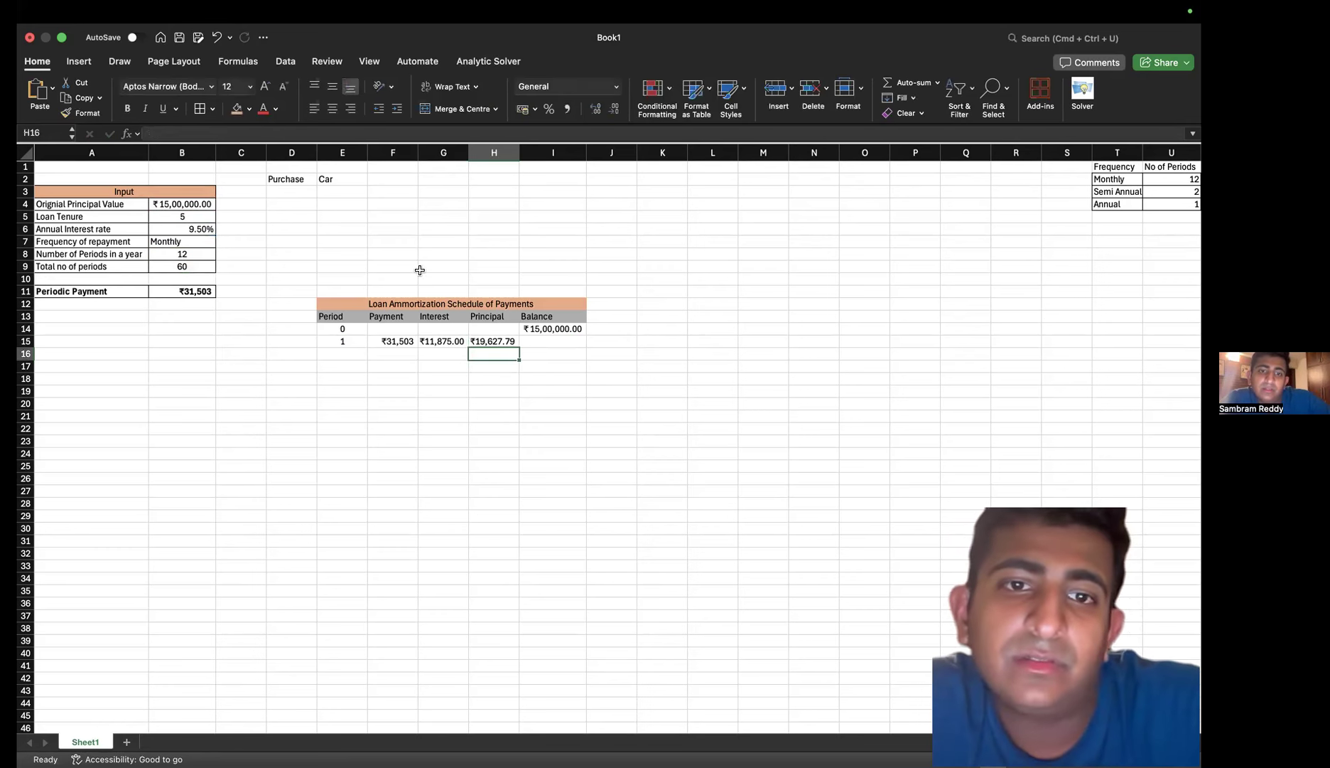
Cross-check the period 1 principal by calculating =F15-G15 in spare cell K15, and clear that cell
{"action": "left_click", "coordinate": [494, 340]}
{"action": "left_click", "coordinate": [603, 342]}
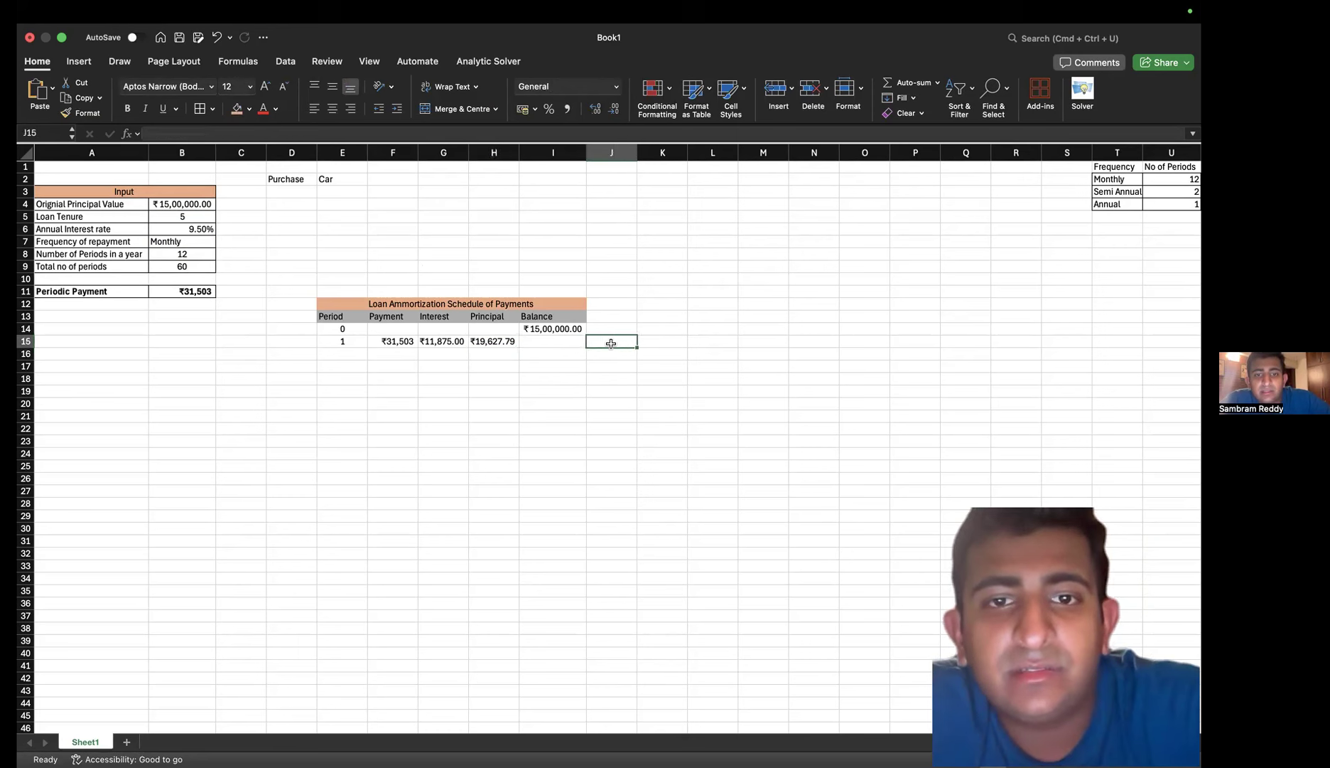
{"action": "left_click", "coordinate": [670, 343]}
{"action": "type", "text": "="}
{"action": "left_click", "coordinate": [396, 341]}
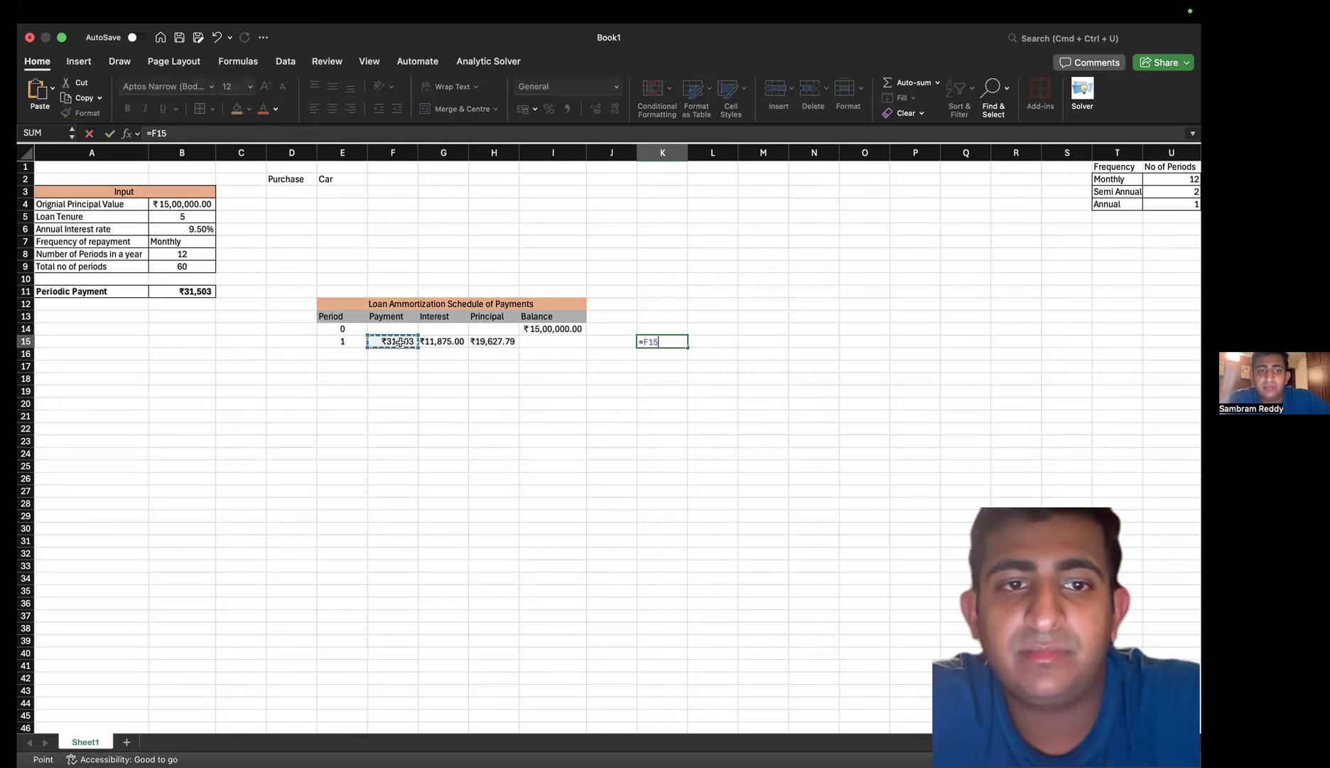
{"action": "type", "text": "-"}
{"action": "left_click", "coordinate": [437, 340]}
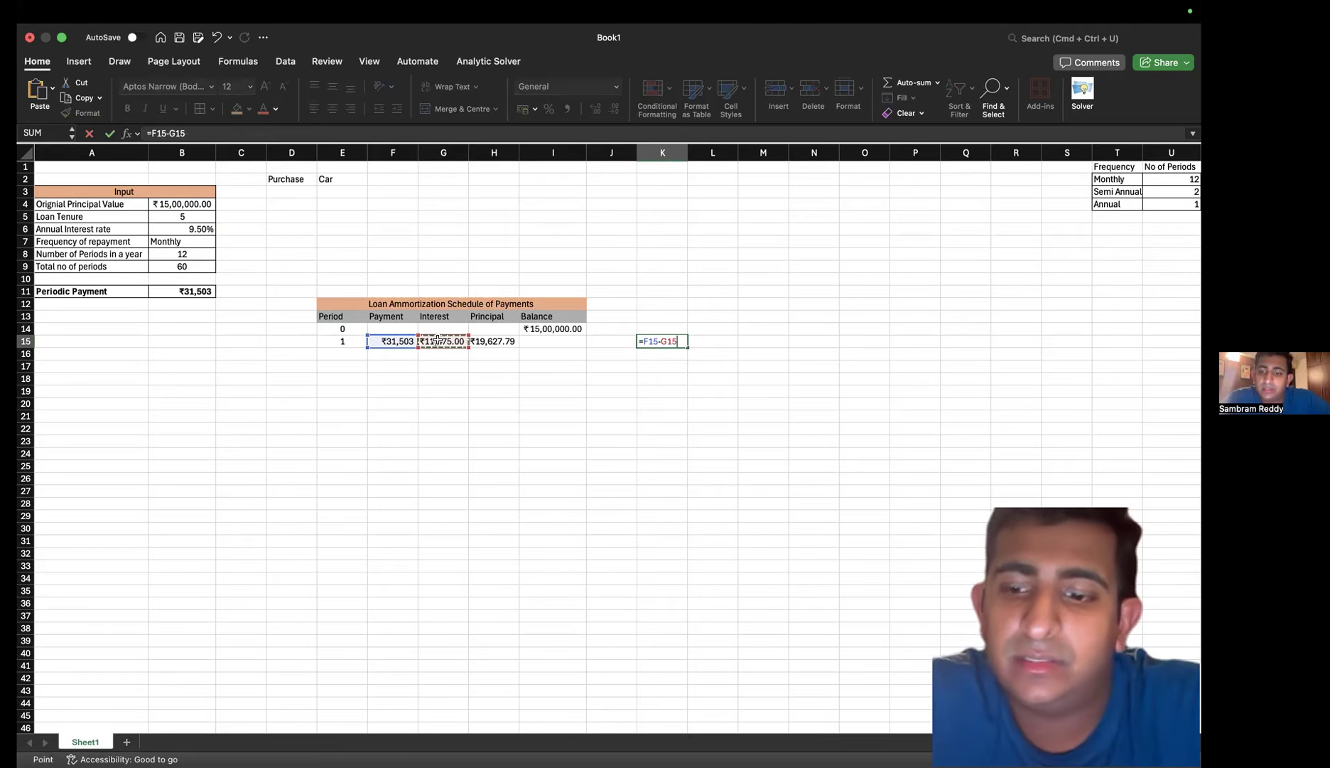
{"action": "key", "text": "Return"}
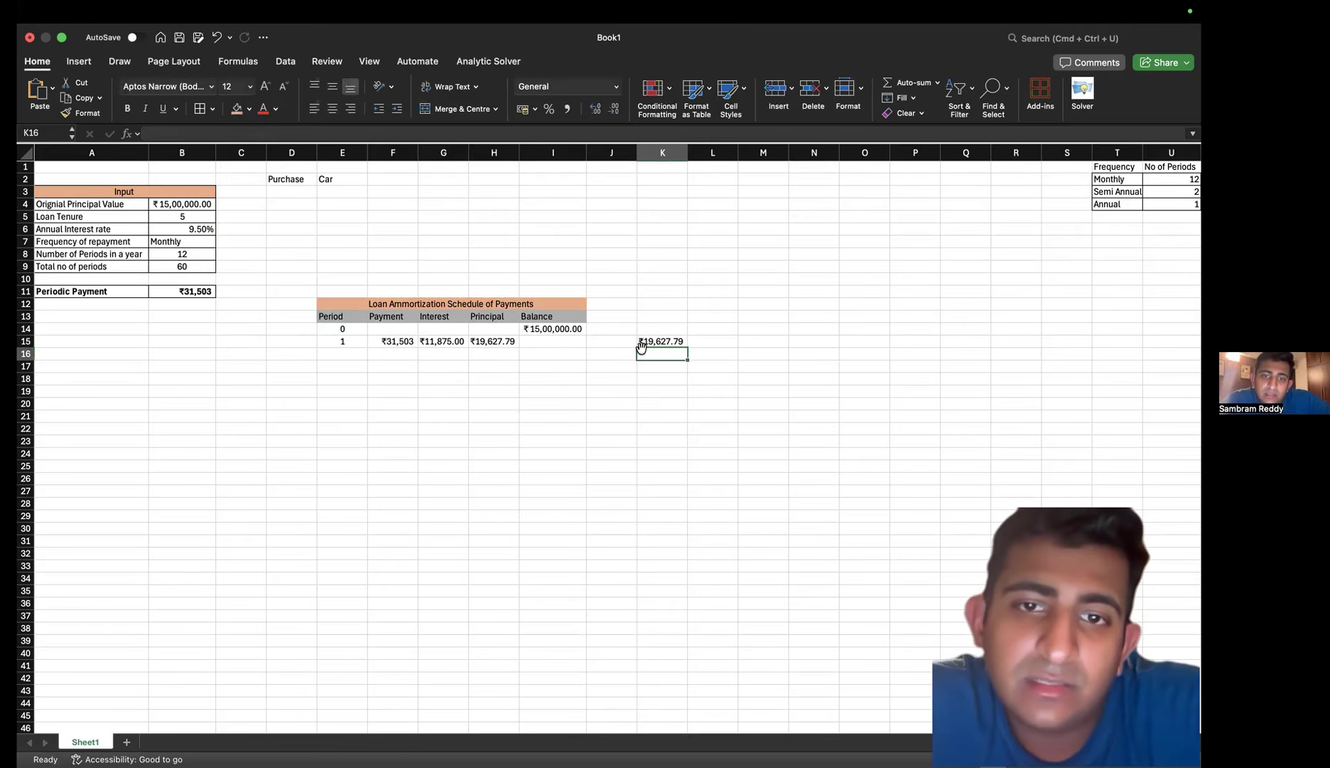
{"action": "left_click", "coordinate": [661, 341]}
{"action": "key", "text": "Delete"}
Calculate the period 1 balance in I15 as =I14-H15
{"action": "left_click", "coordinate": [487, 349]}
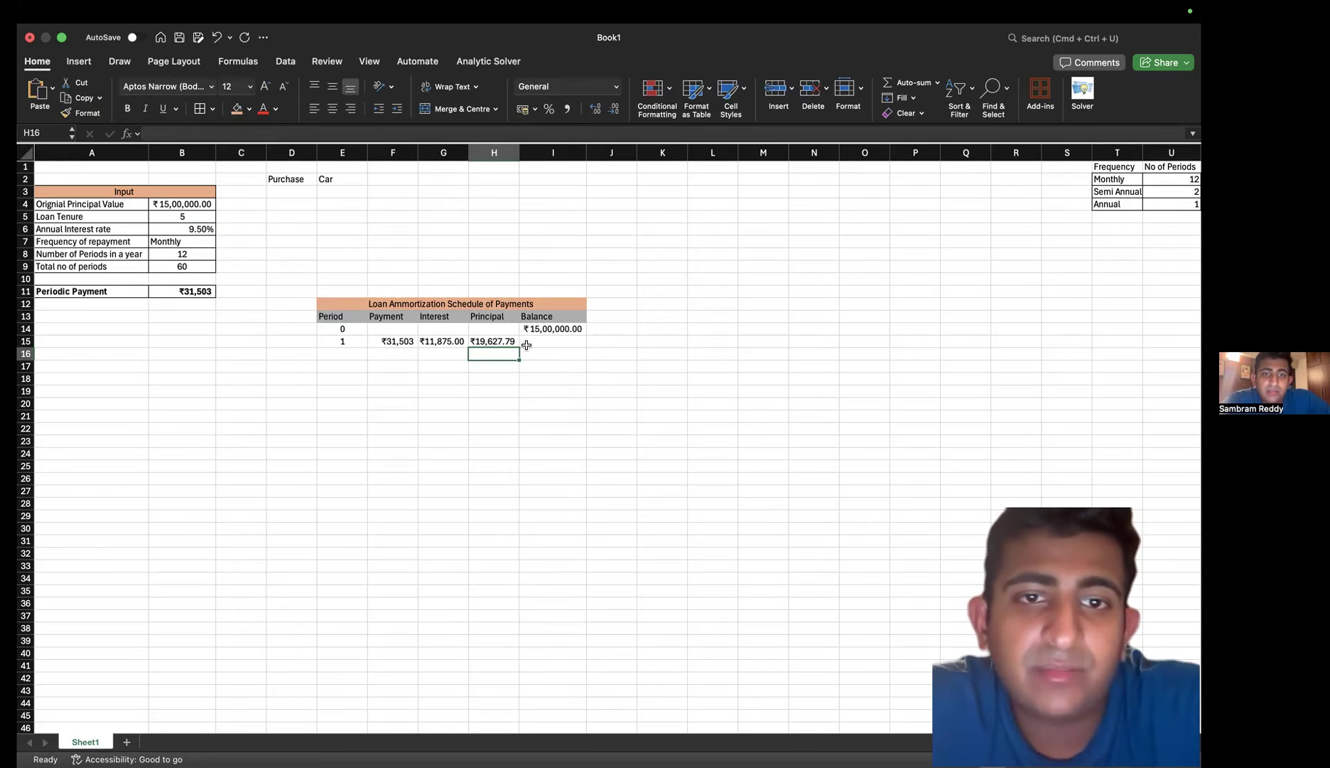
{"action": "left_click", "coordinate": [532, 340]}
{"action": "type", "text": "=I14-"}
{"action": "key", "text": "Left"}
{"action": "key", "text": "Return"}
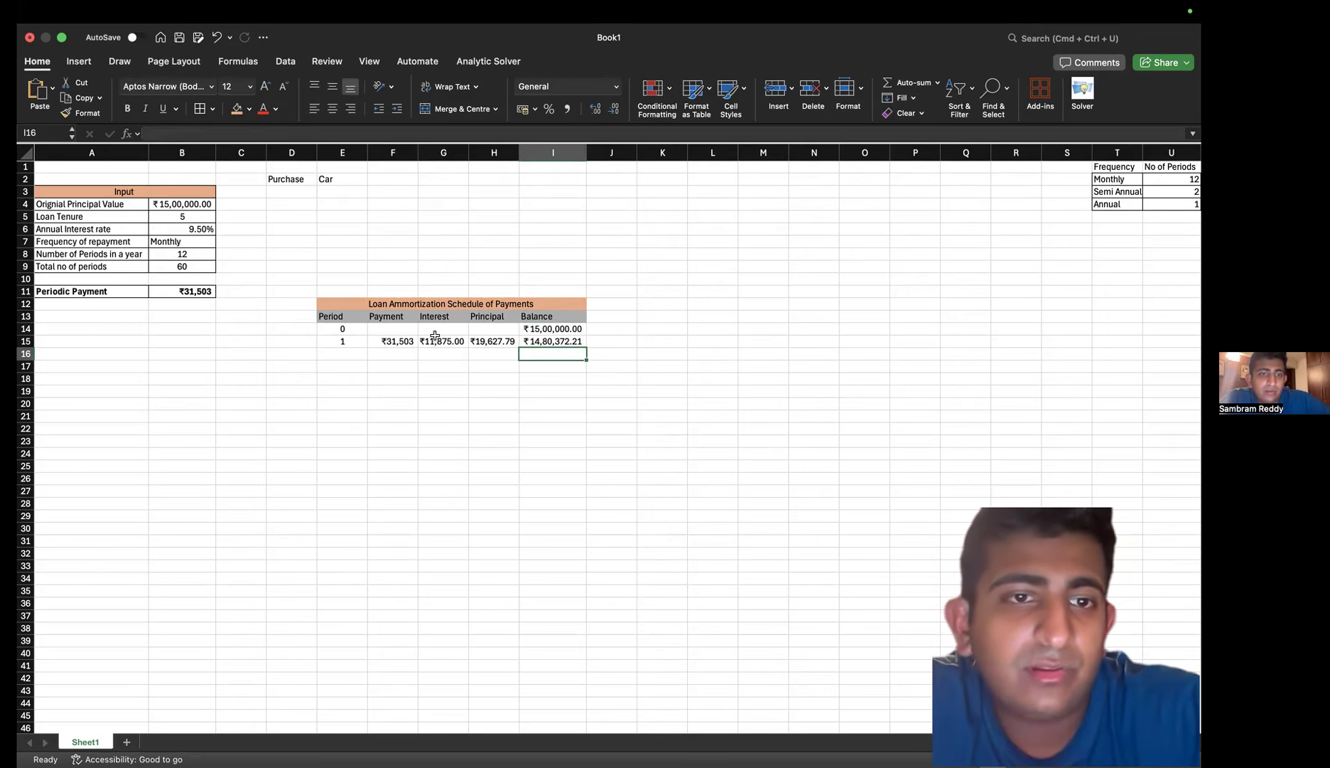
Review the period 1 row of the schedule and inspect the cell references in the PPMT formula in H15
{"action": "left_click_drag", "start_coordinate": [342, 340], "coordinate": [569, 338]}
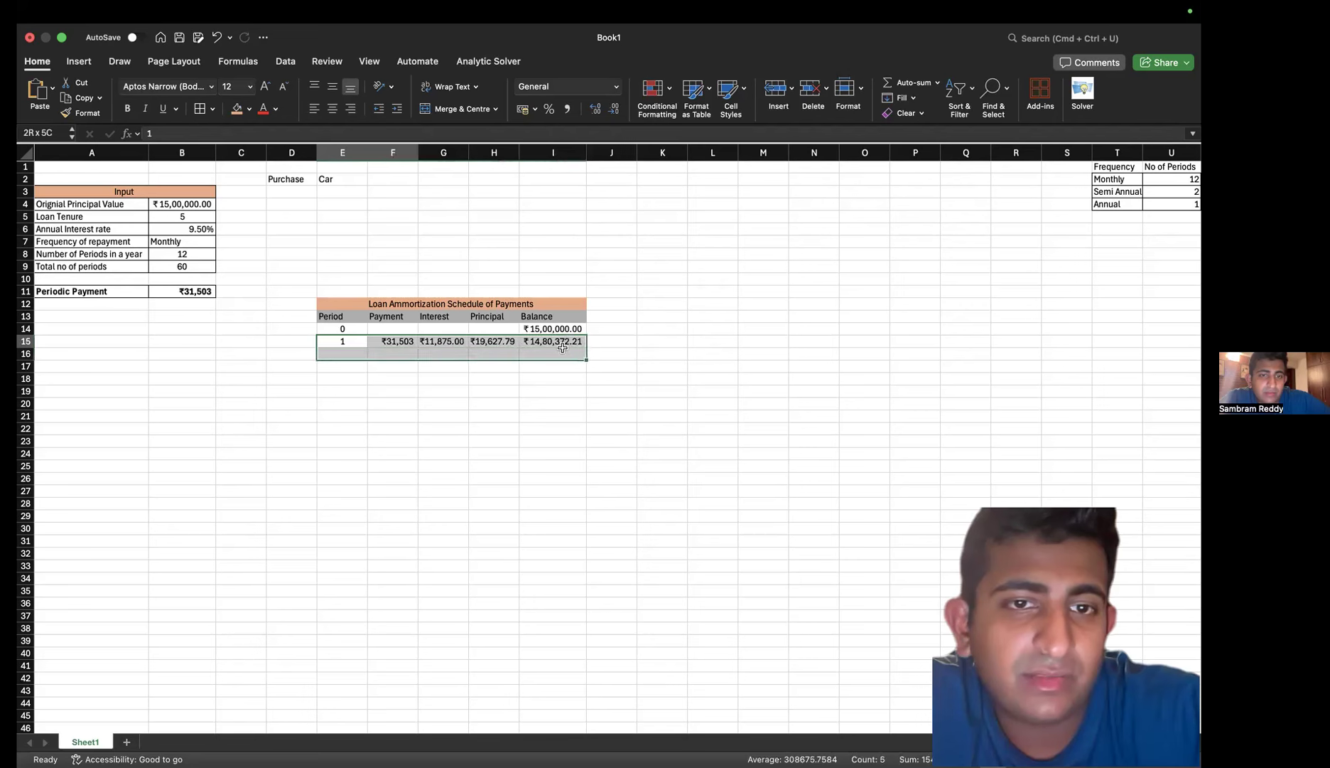
{"action": "left_click", "coordinate": [480, 341]}
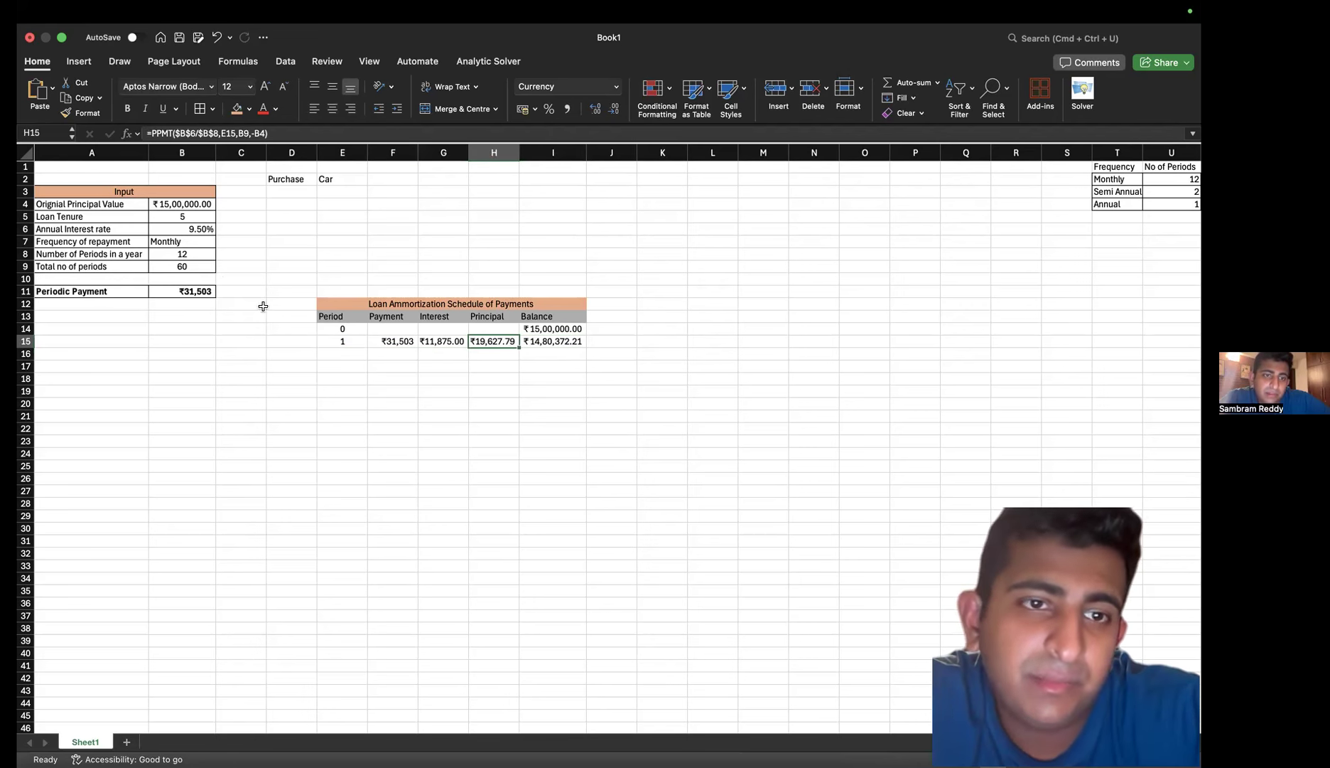
{"action": "left_click", "coordinate": [454, 340]}
{"action": "double_click", "coordinate": [485, 341]}
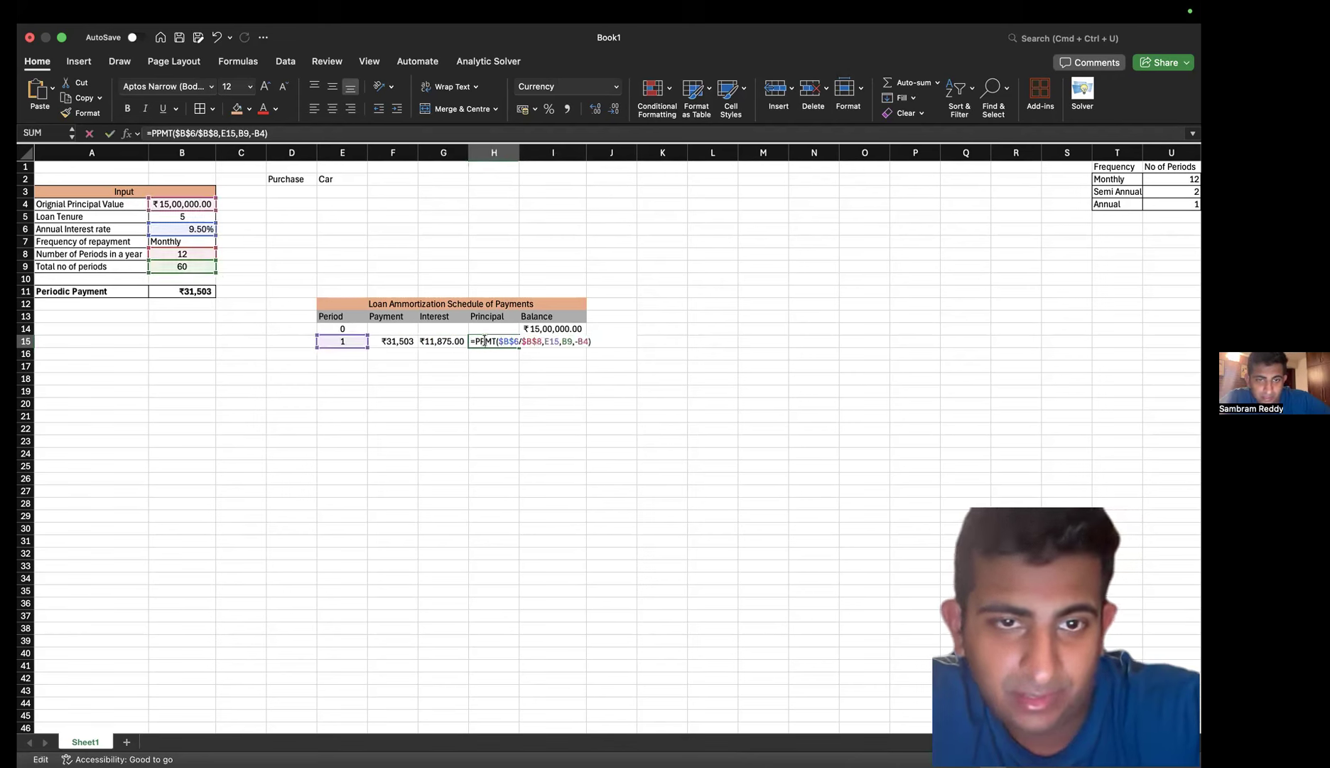
{"action": "key", "text": "Escape"}
{"action": "double_click", "coordinate": [495, 344]}
{"action": "key", "text": "Escape"}
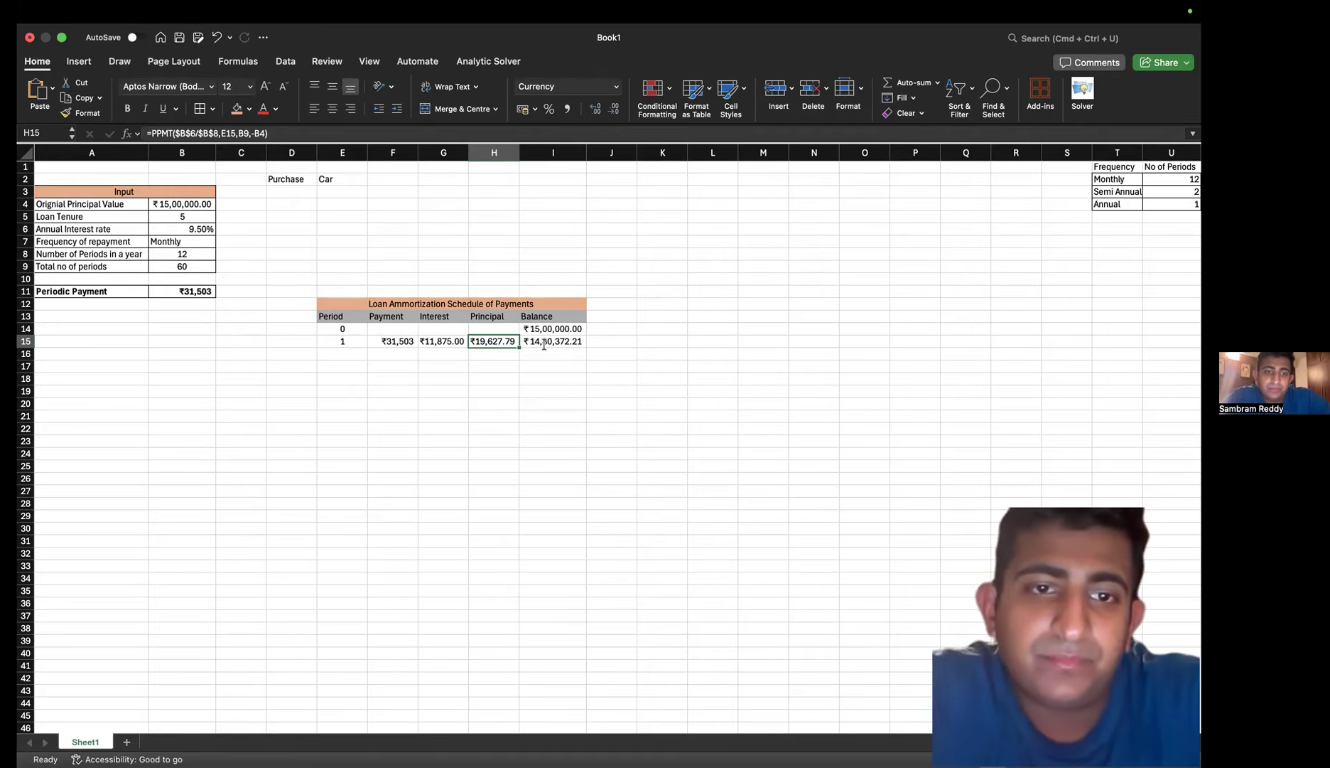
Replace the period 1 number in E15 with the formula =E14+1
{"action": "left_click", "coordinate": [329, 346]}
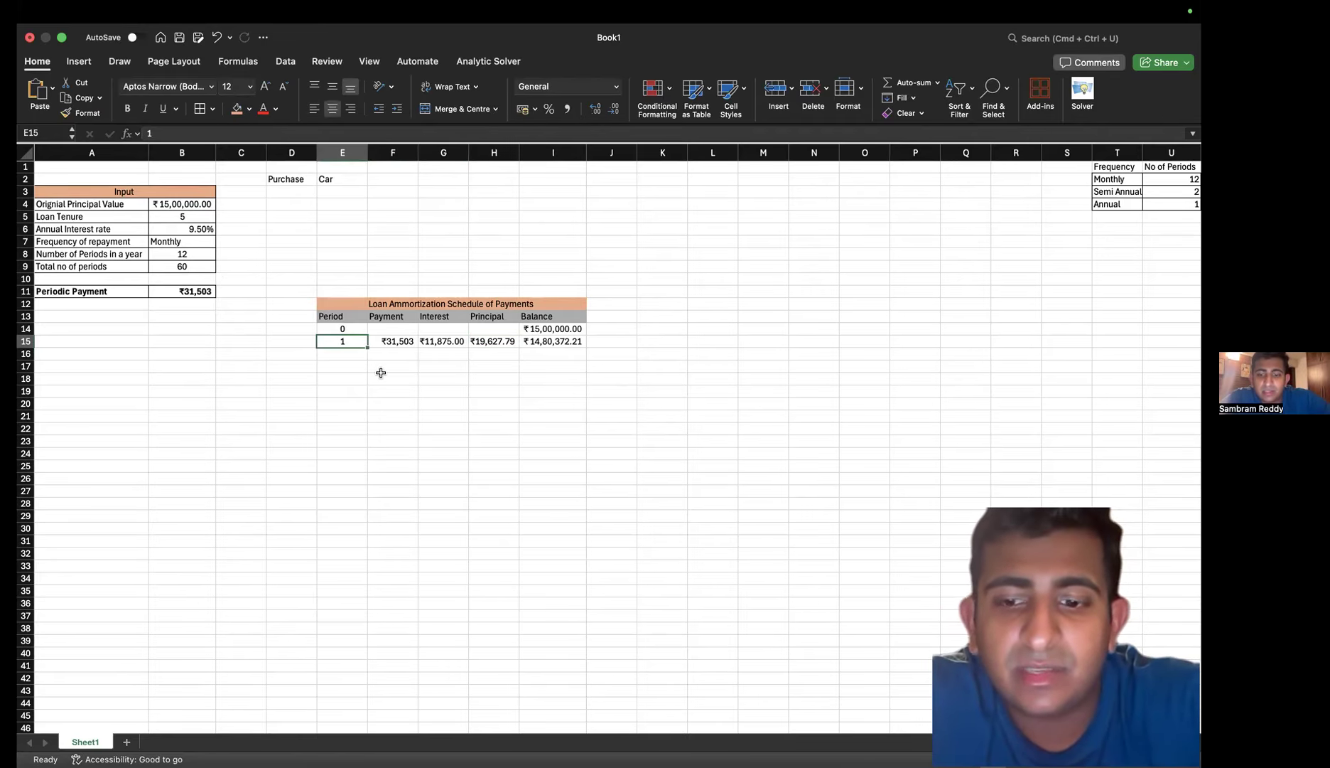
{"action": "type", "text": "="}
{"action": "left_click", "coordinate": [339, 328]}
{"action": "type", "text": "+1"}
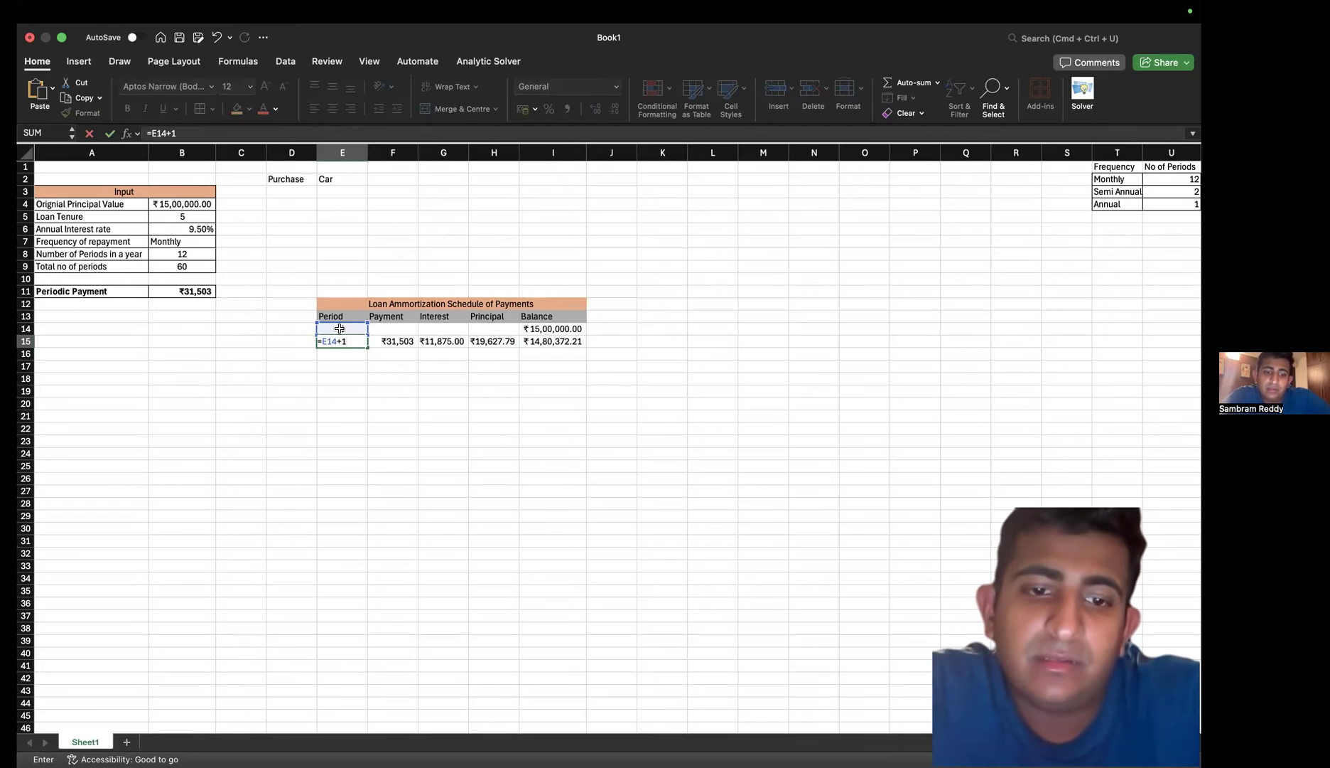
{"action": "key", "text": "Left"}
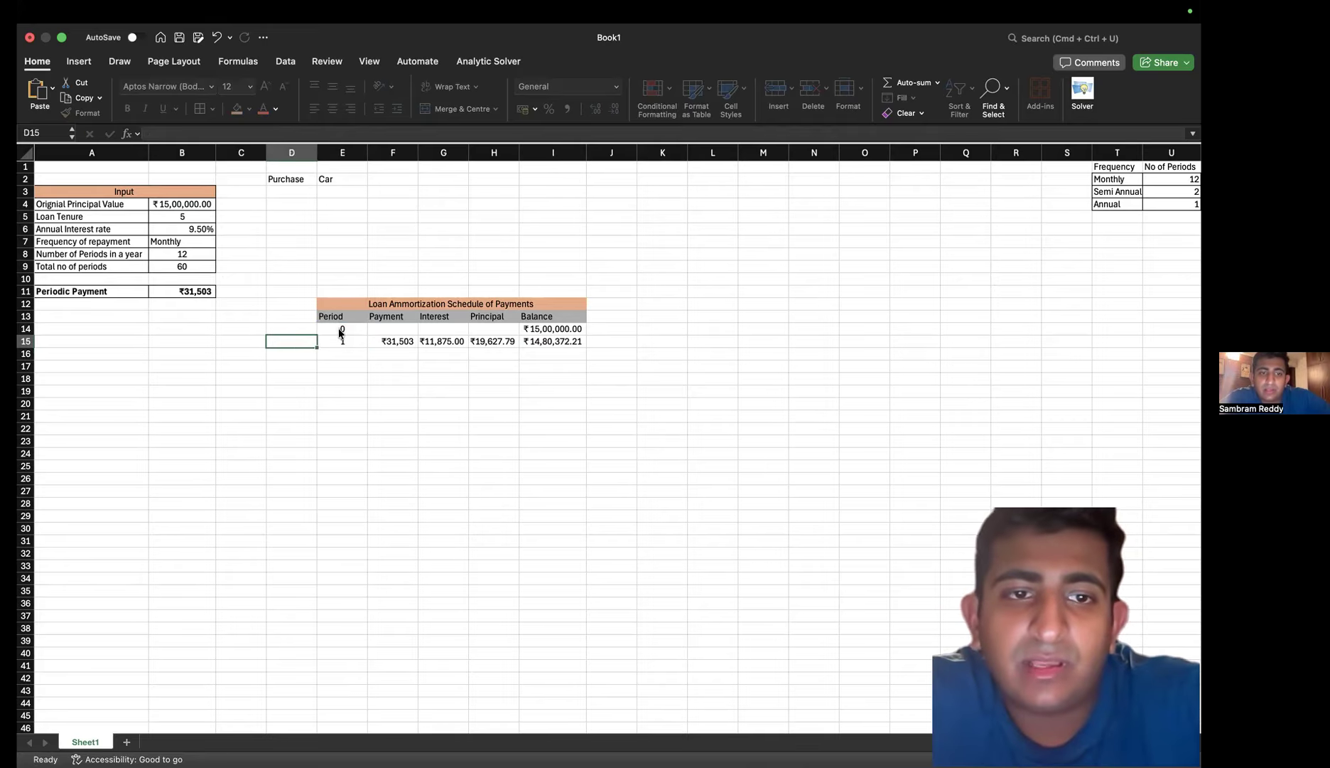
Rework the E15 formula into an IF whose logical test is (E14+1)<=$B$9
{"action": "key", "text": "Right"}
{"action": "key", "text": "F2"}
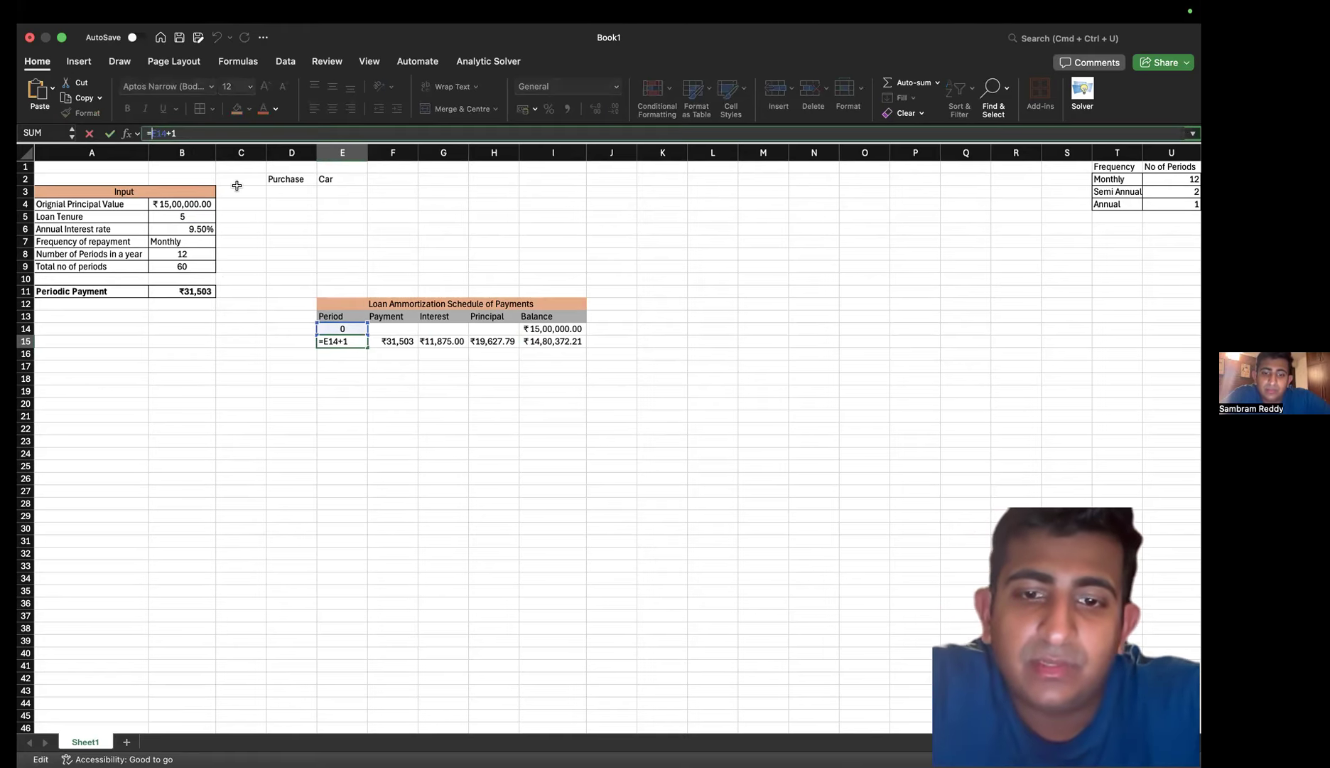
{"action": "type", "text": "if"}
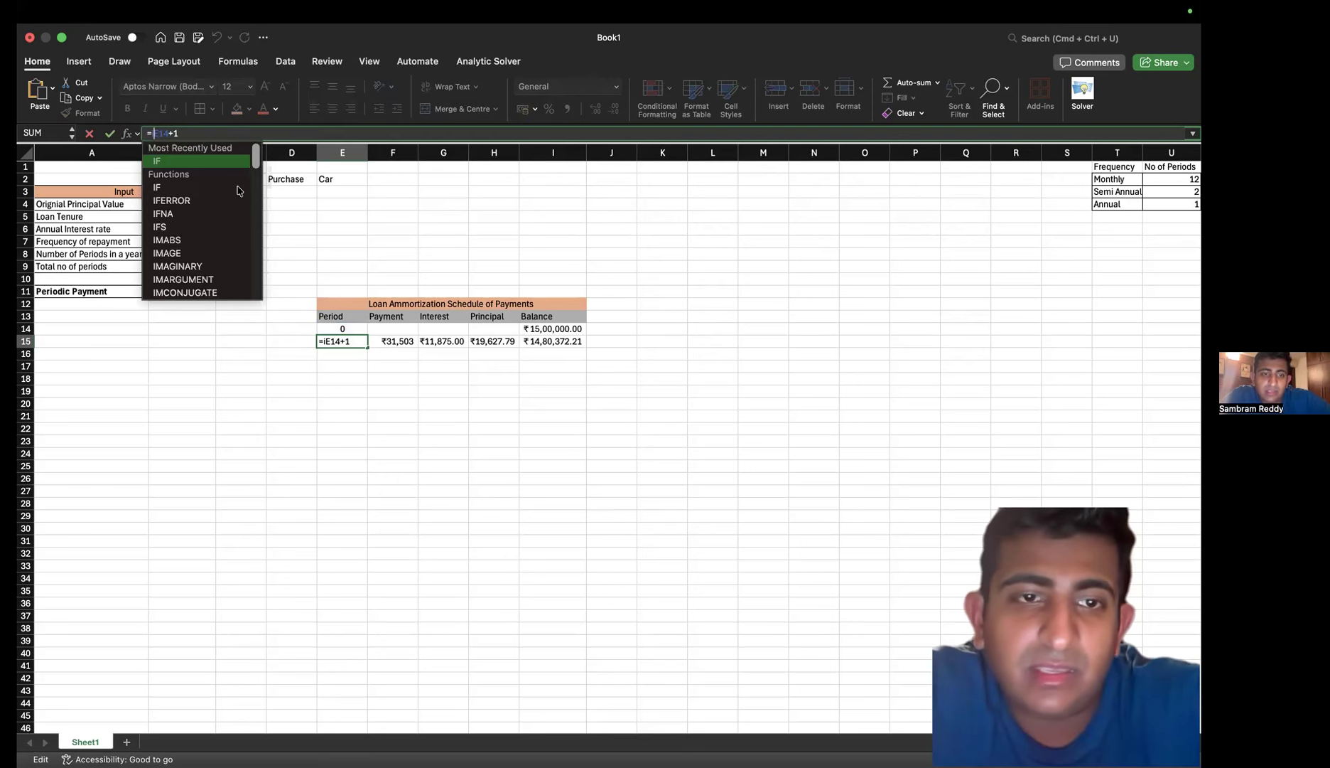
{"action": "double_click", "coordinate": [194, 159]}
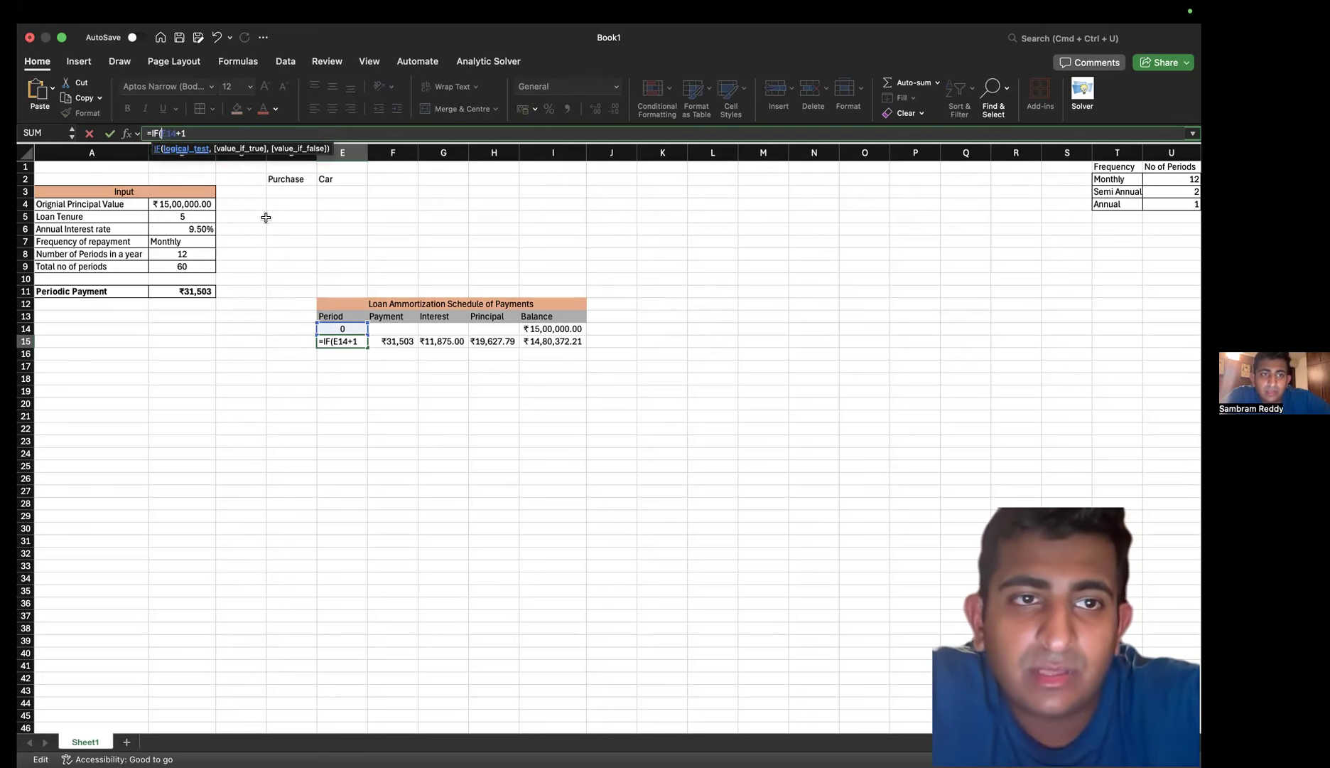
{"action": "type", "text": "("}
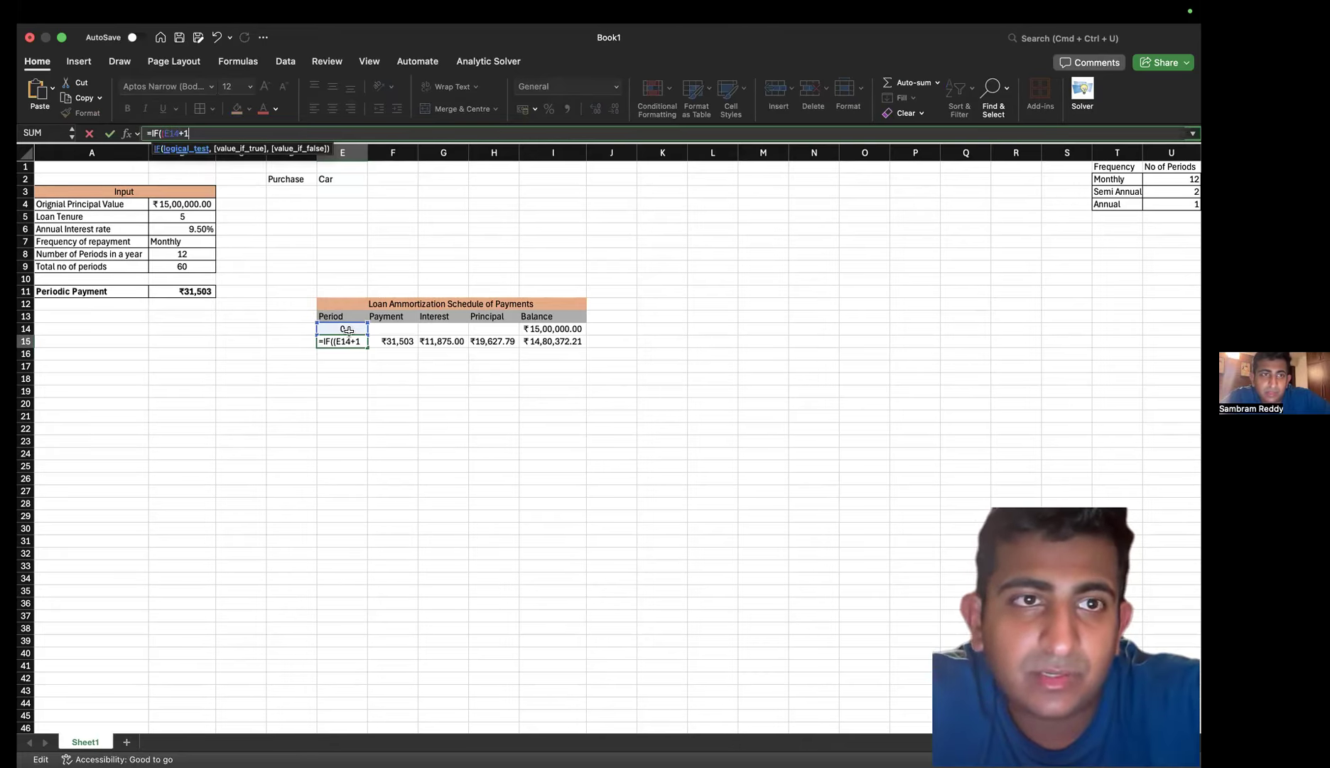
{"action": "type", "text": "<"}
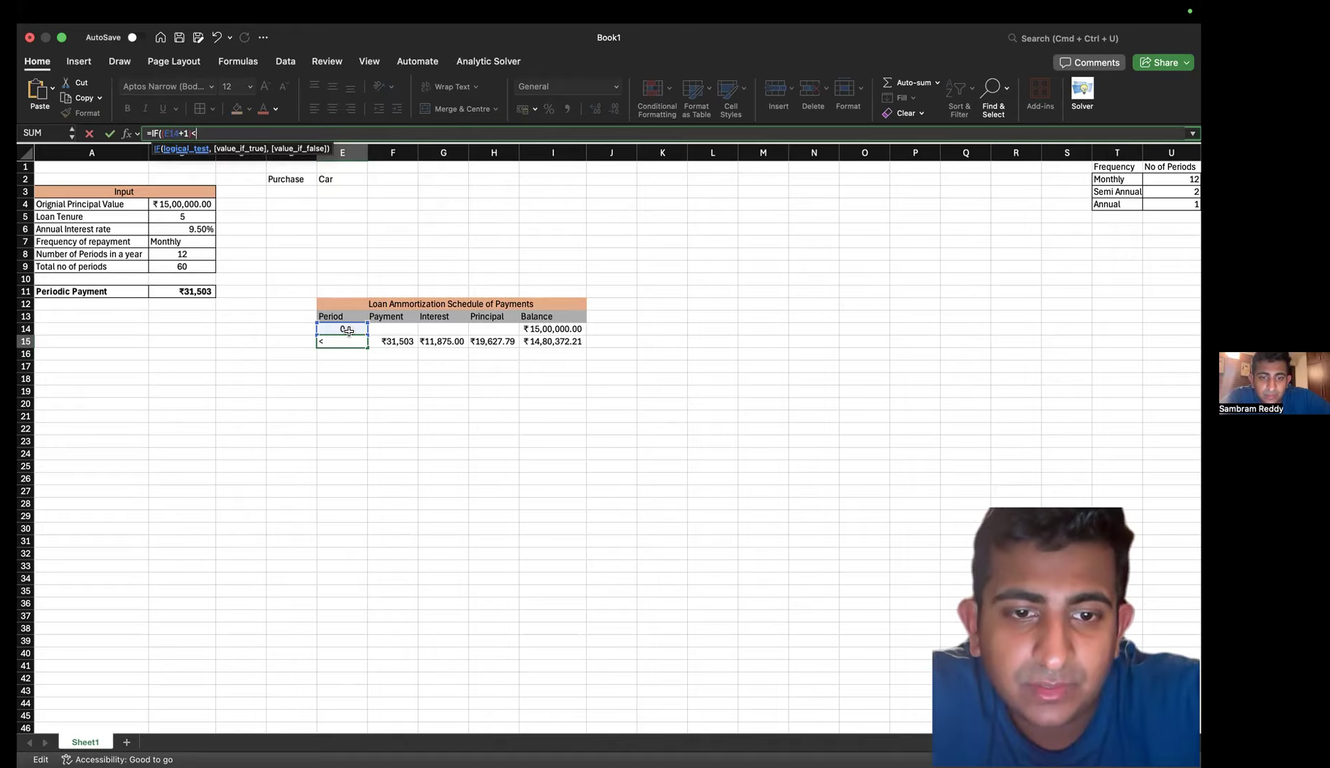
{"action": "type", "text": "+"}
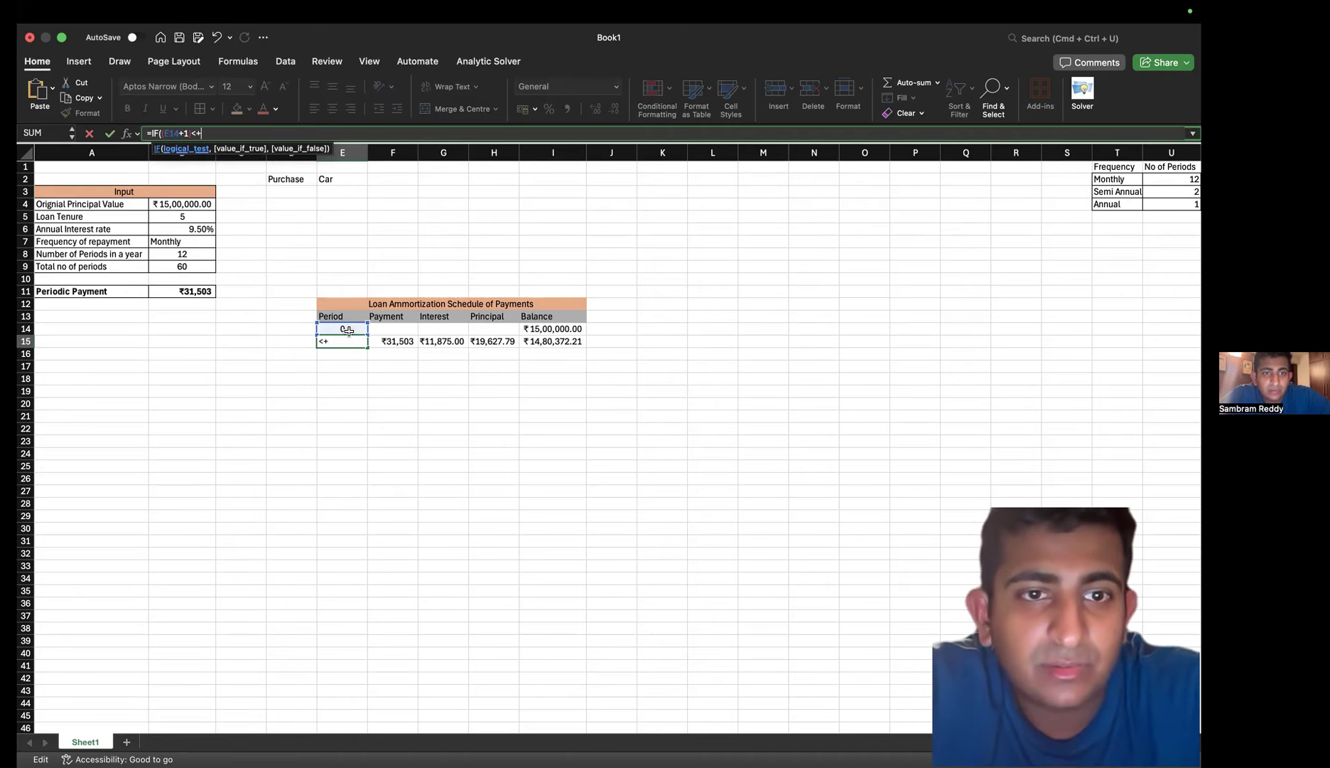
{"action": "key", "text": "BackSpace"}
{"action": "type", "text": "="}
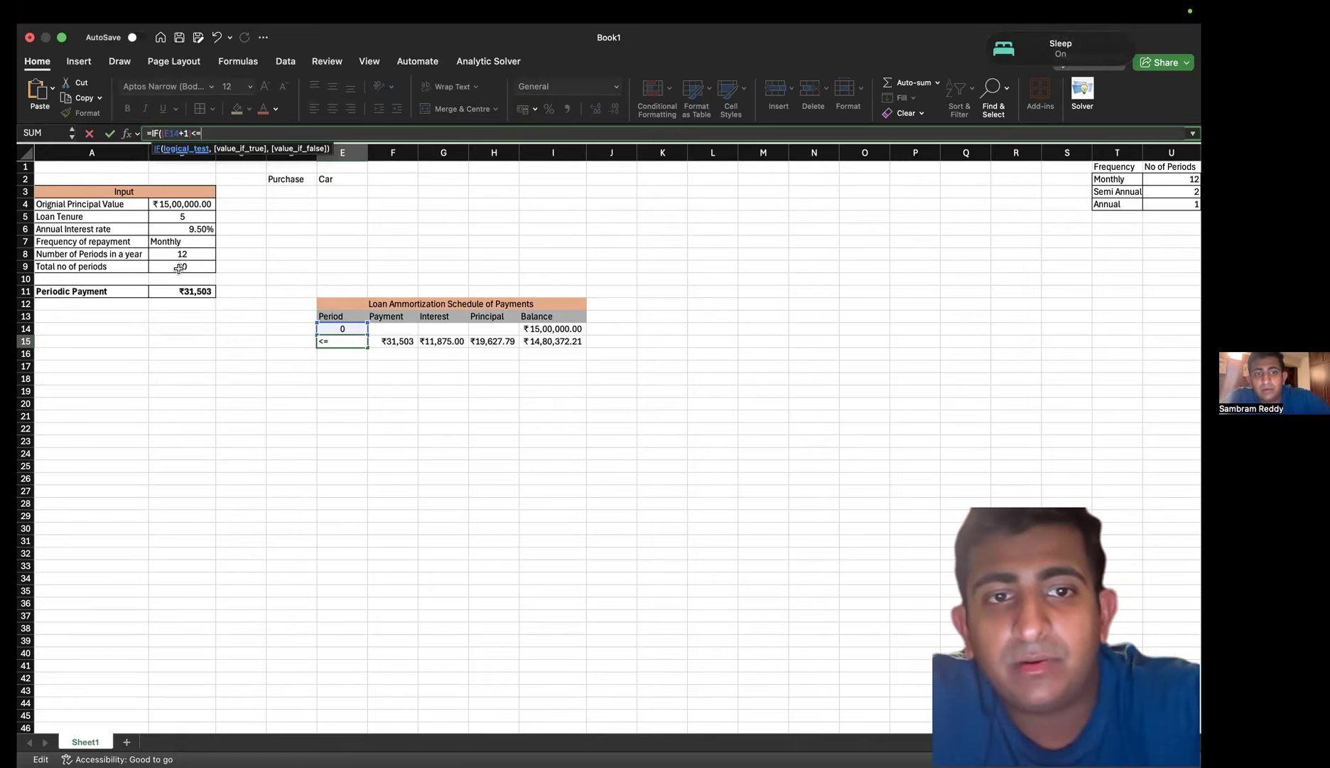
{"action": "left_click", "coordinate": [179, 268]}
{"action": "key", "text": "F4"}
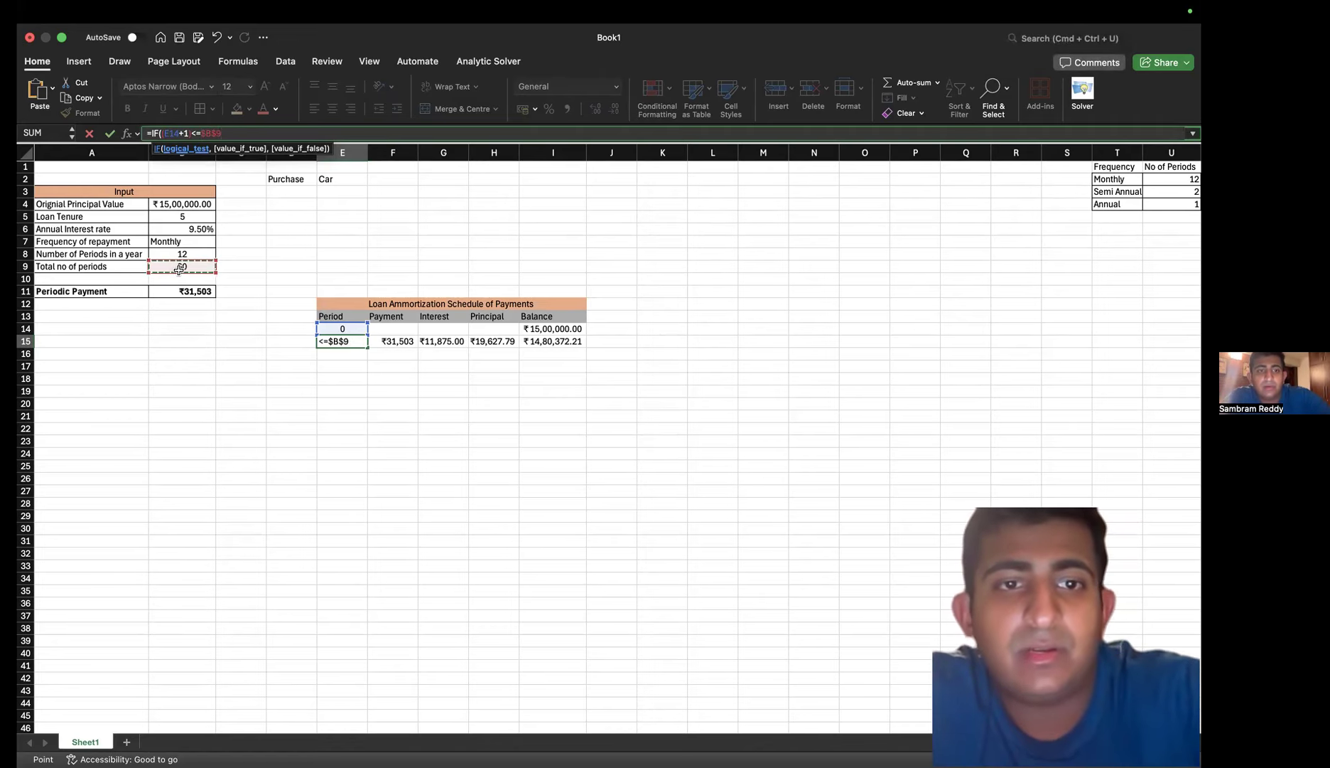
Complete the IF in E15 with E14+1 as the value if true and empty text "" as the value if false
{"action": "type", "text": ","}
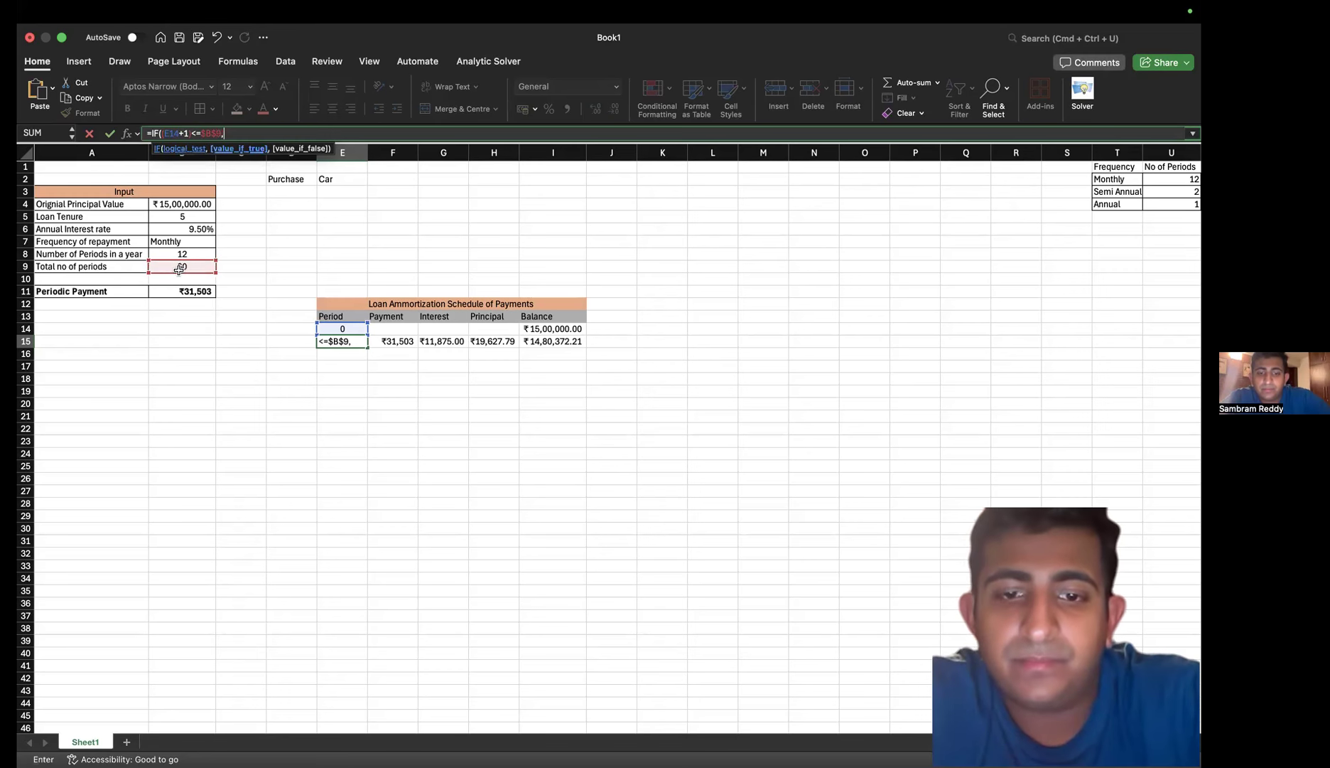
{"action": "left_click", "coordinate": [343, 329]}
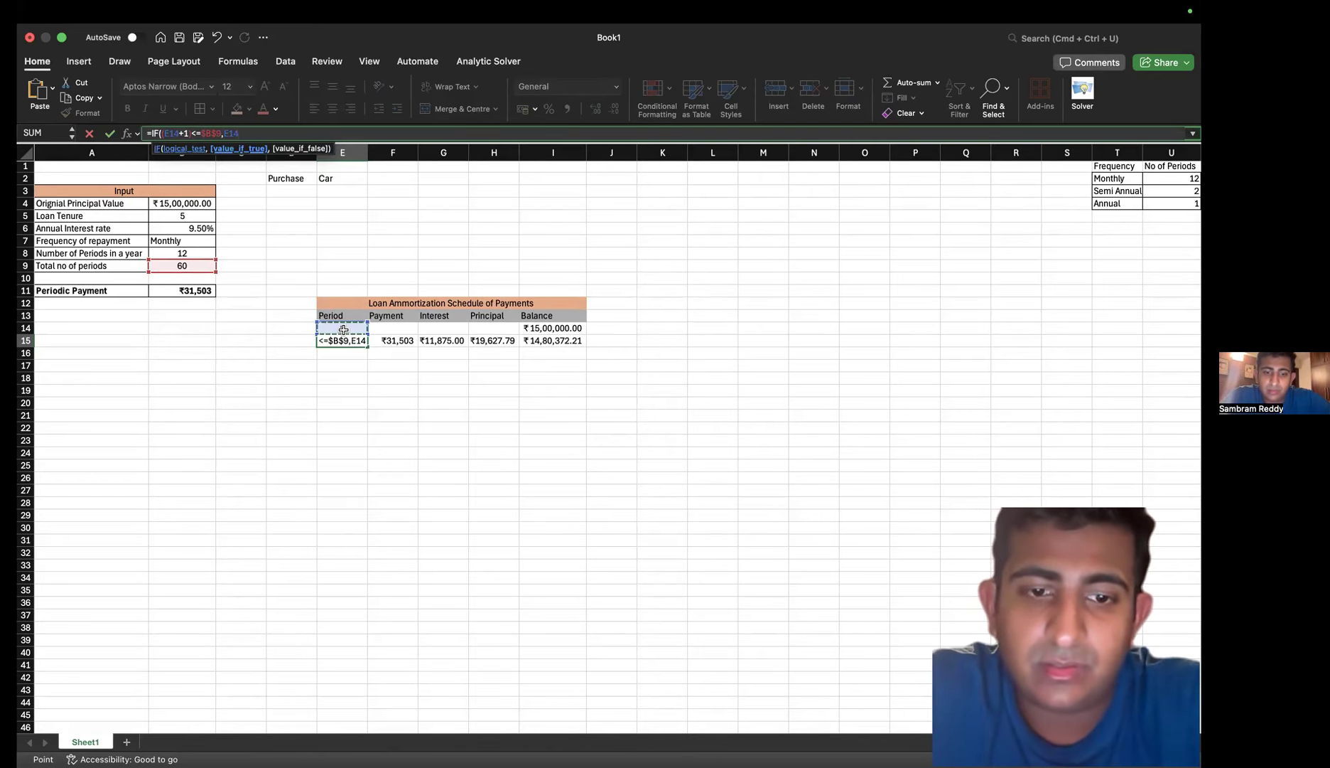
{"action": "type", "text": "+"}
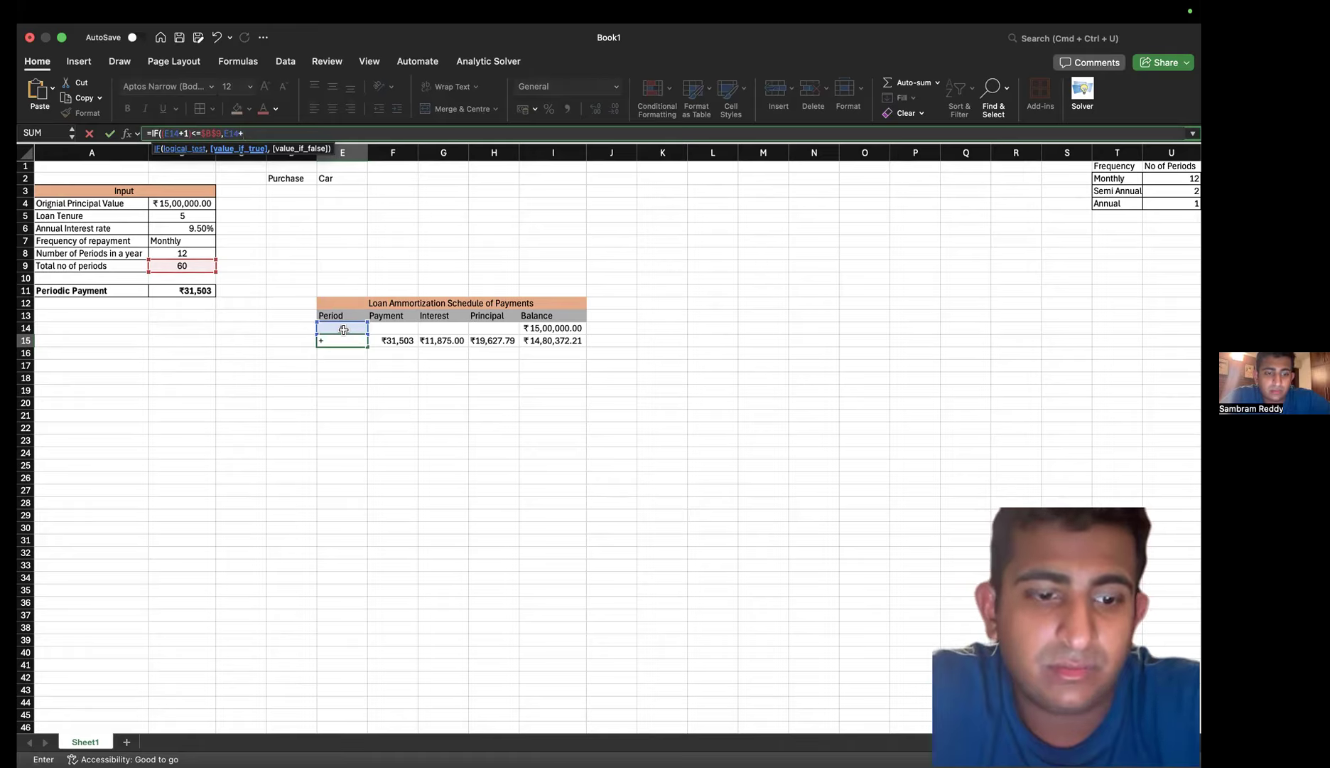
{"action": "type", "text": "1,\"\""}
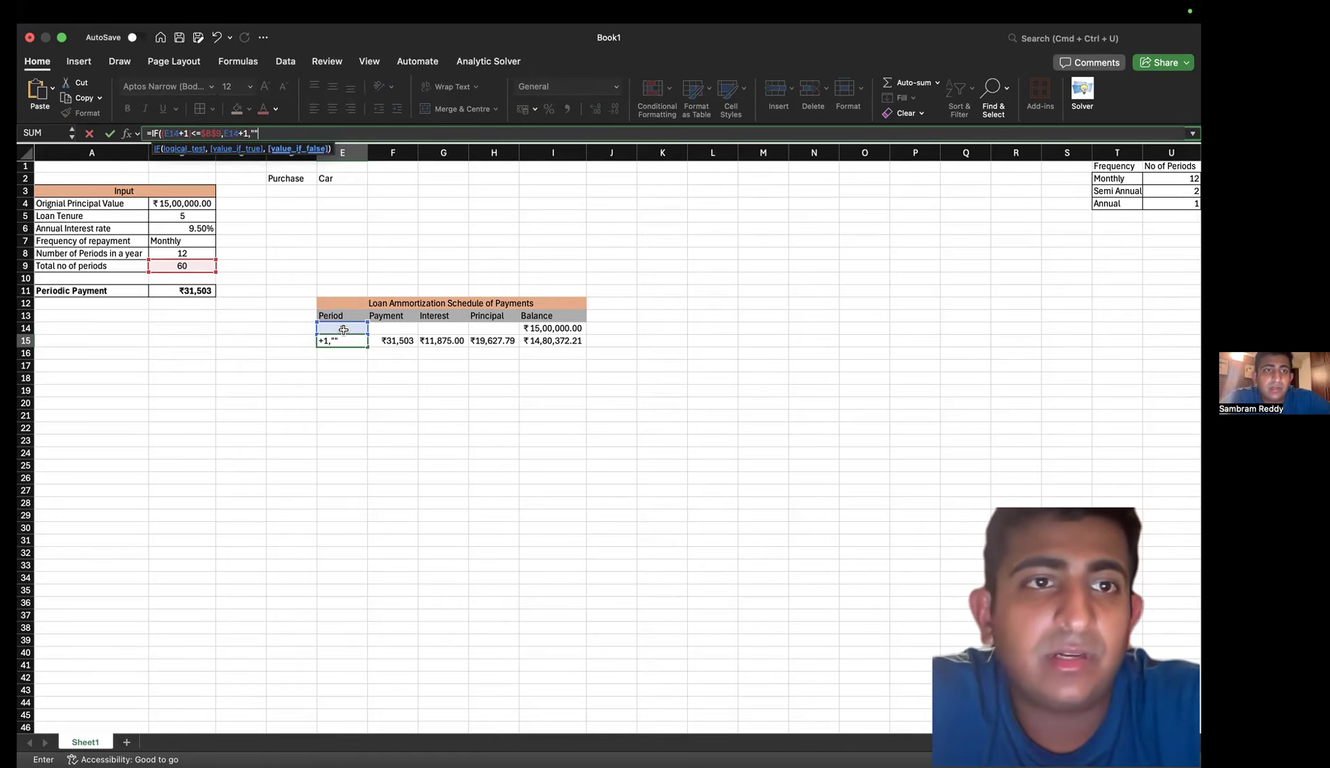
{"action": "type", "text": ")"}
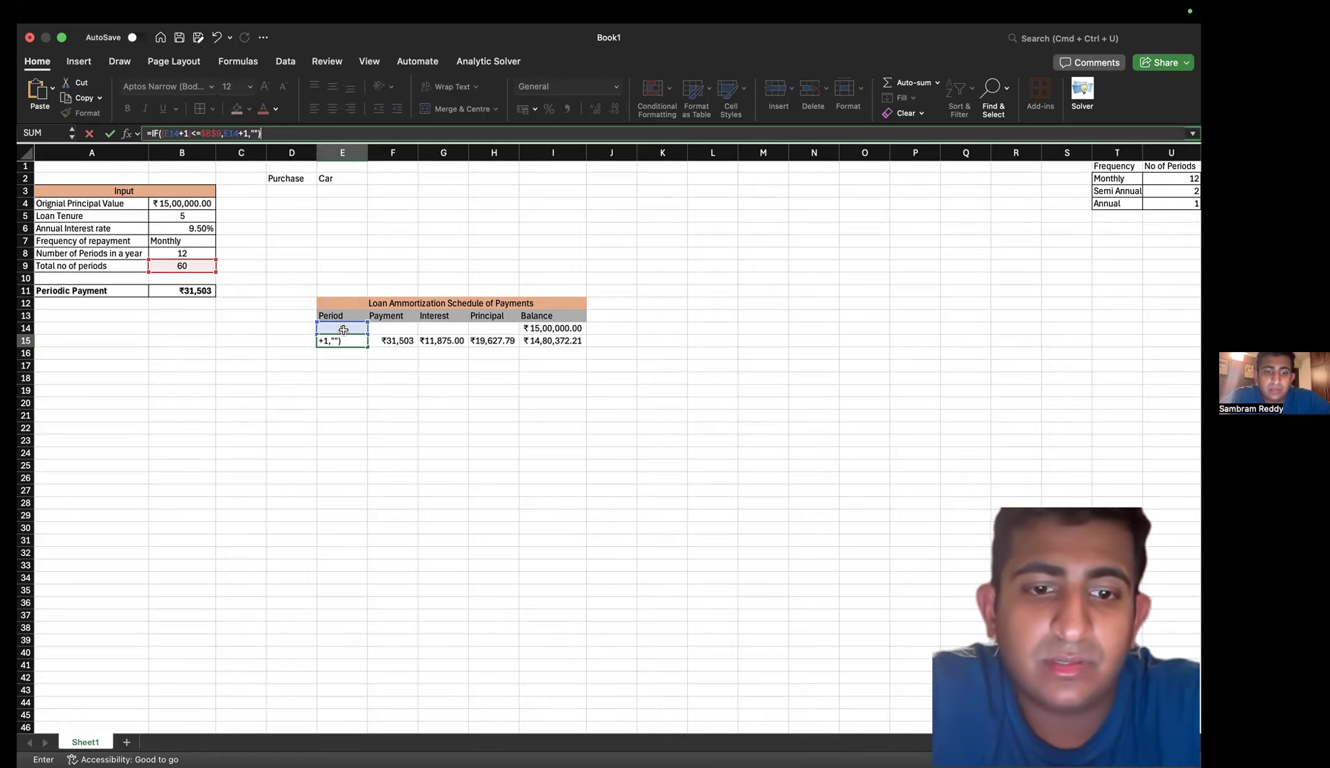
Insert an outer IF( before the existing IF in the E15 formula
{"action": "left_click", "coordinate": [149, 133]}
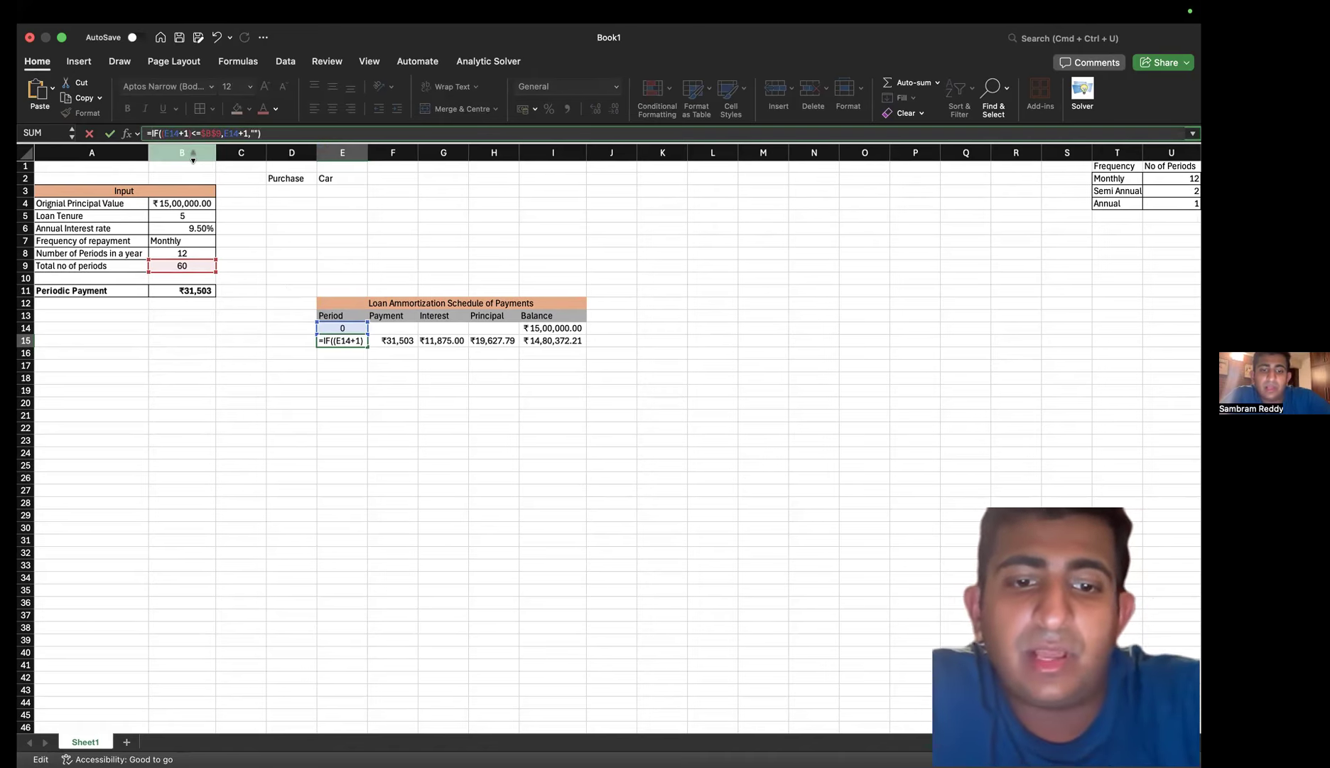
{"action": "type", "text": "If\\"}
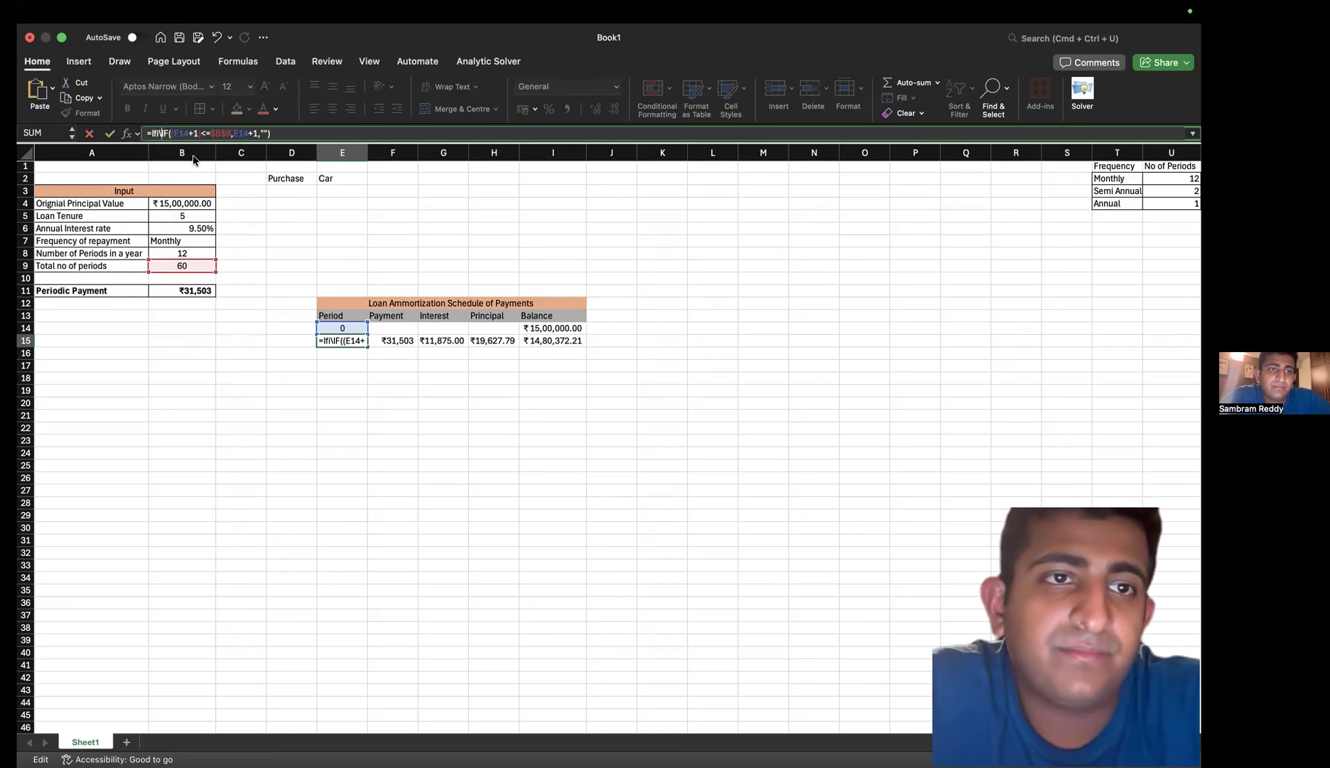
{"action": "key", "text": "BackSpace"}
{"action": "key", "text": "Tab"}
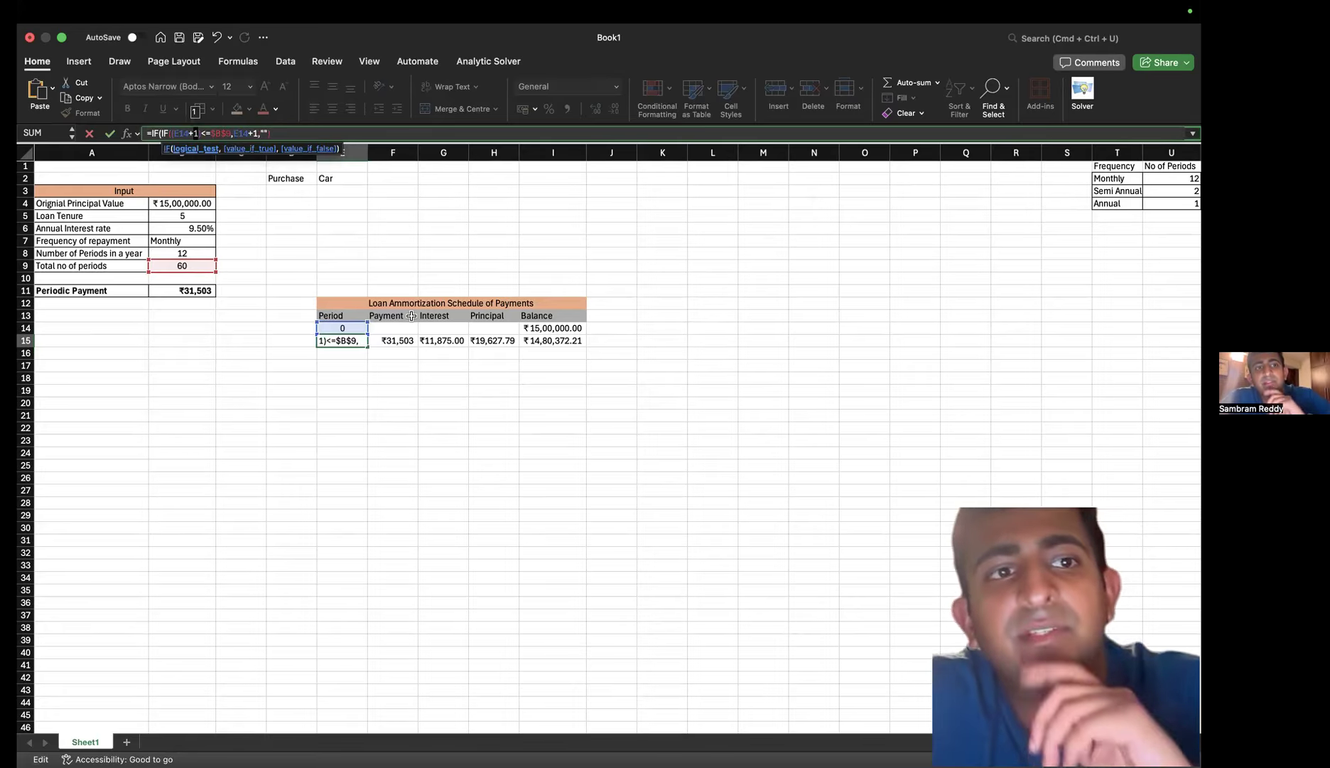
{"action": "left_click", "coordinate": [157, 133]}
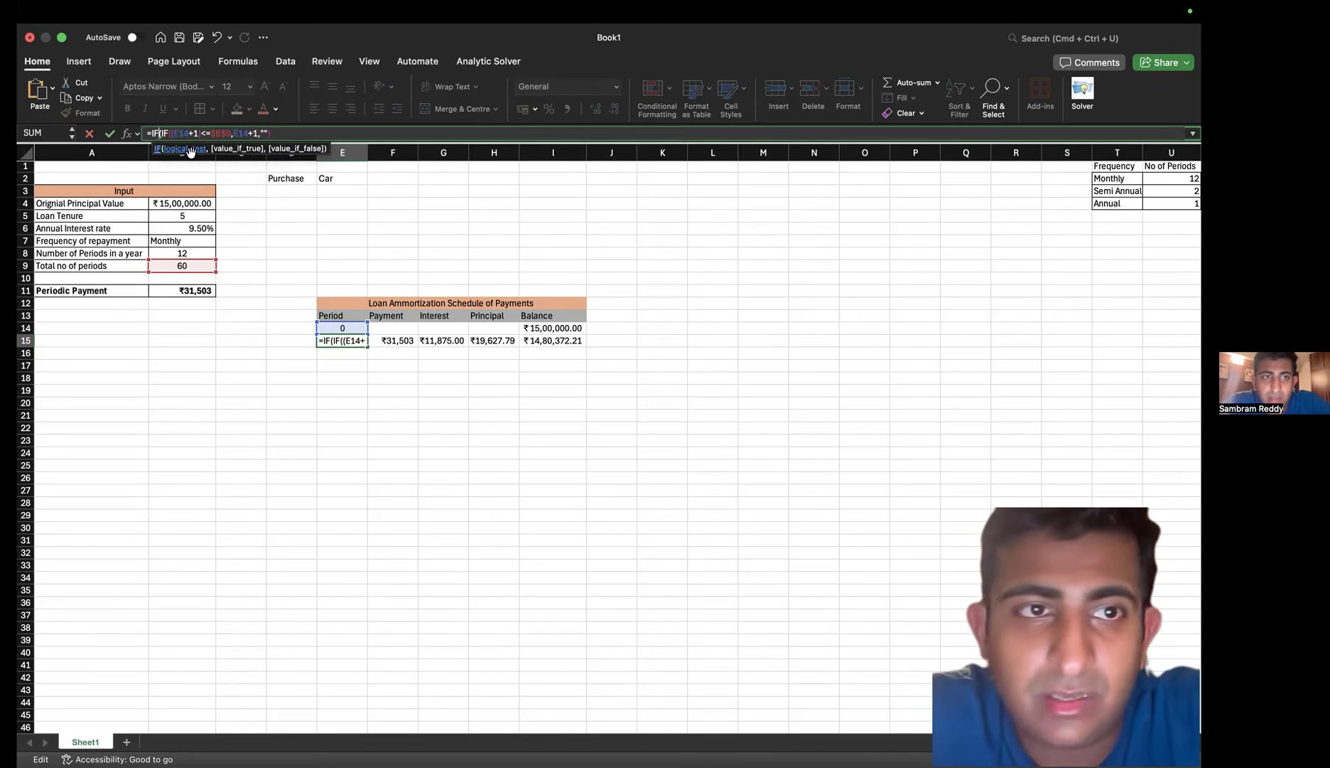
{"action": "key", "text": "Left"}
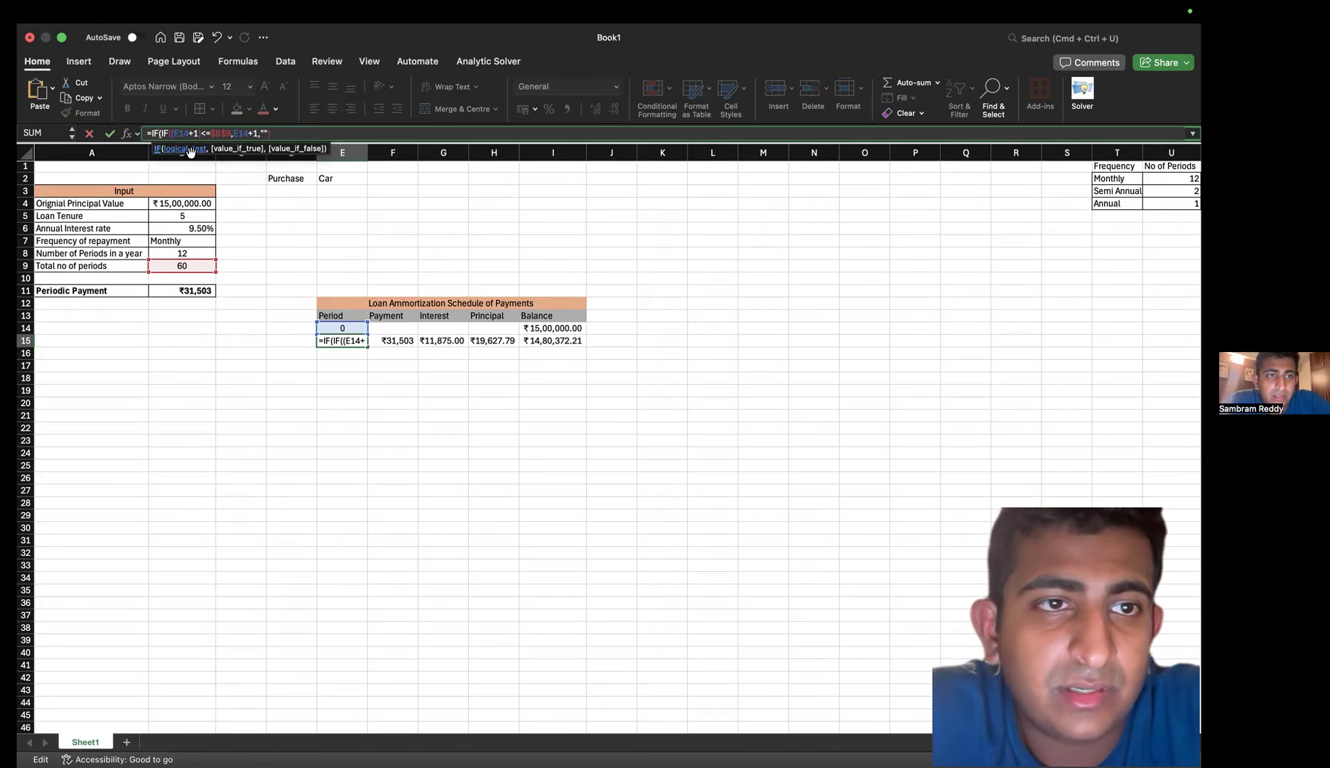
Try E14 in place of the inner IF's empty-text argument in E15, and undo the replacement
{"action": "left_click", "coordinate": [351, 334]}
{"action": "left_click", "coordinate": [541, 286]}
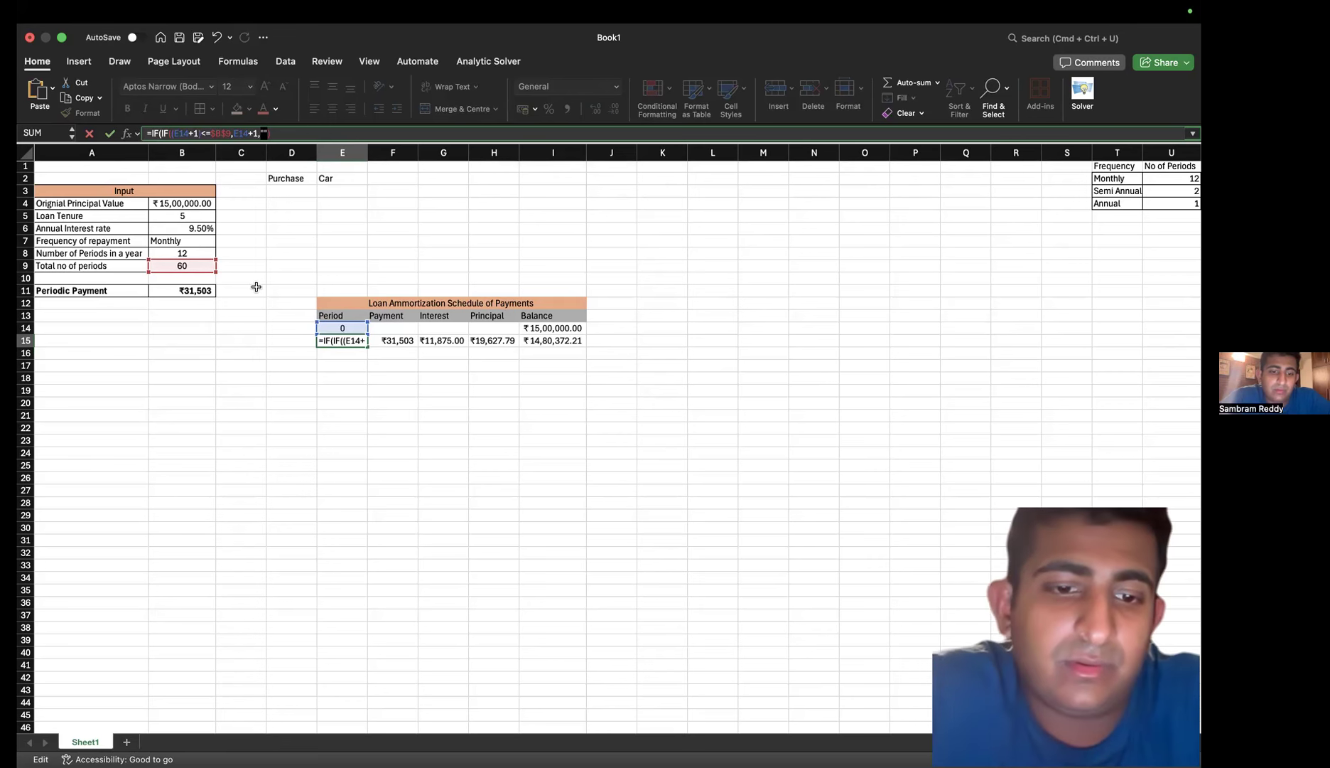
{"action": "left_click", "coordinate": [351, 325]}
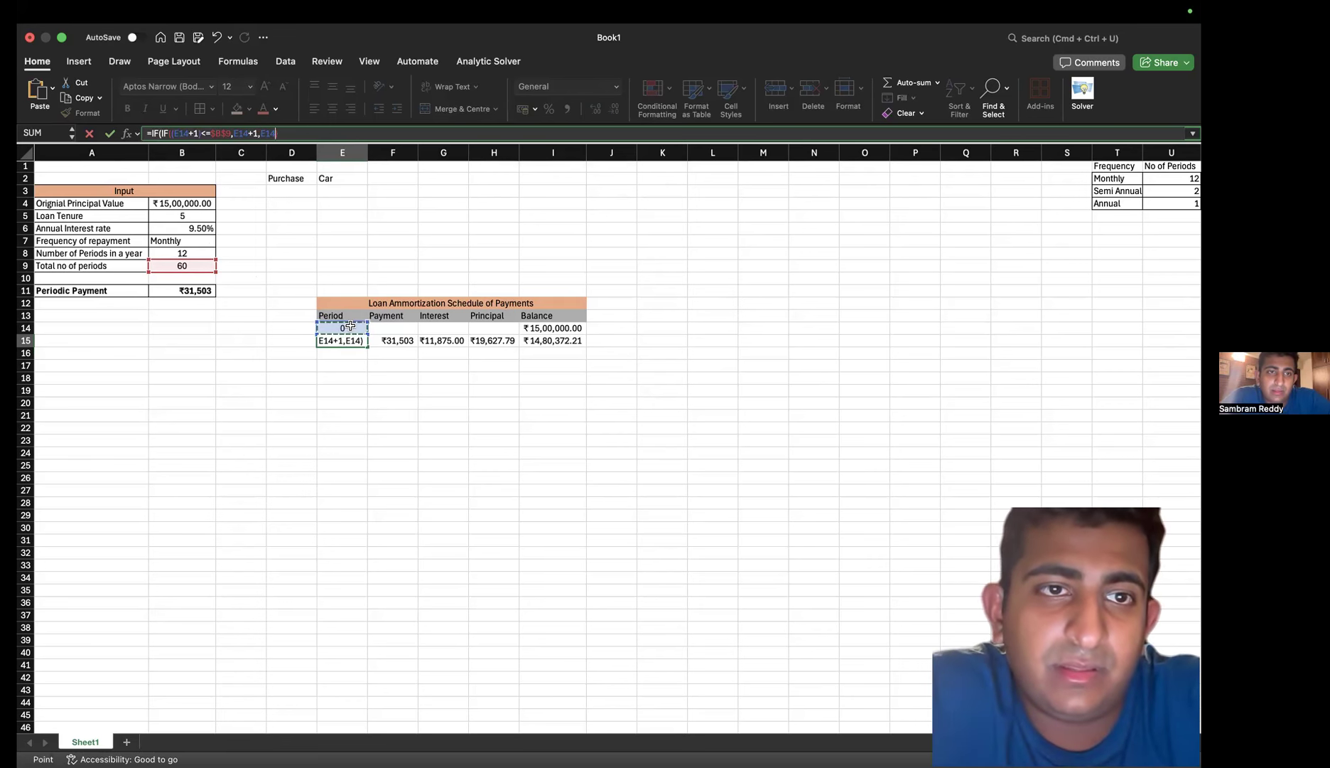
{"action": "key", "text": "super+z"}
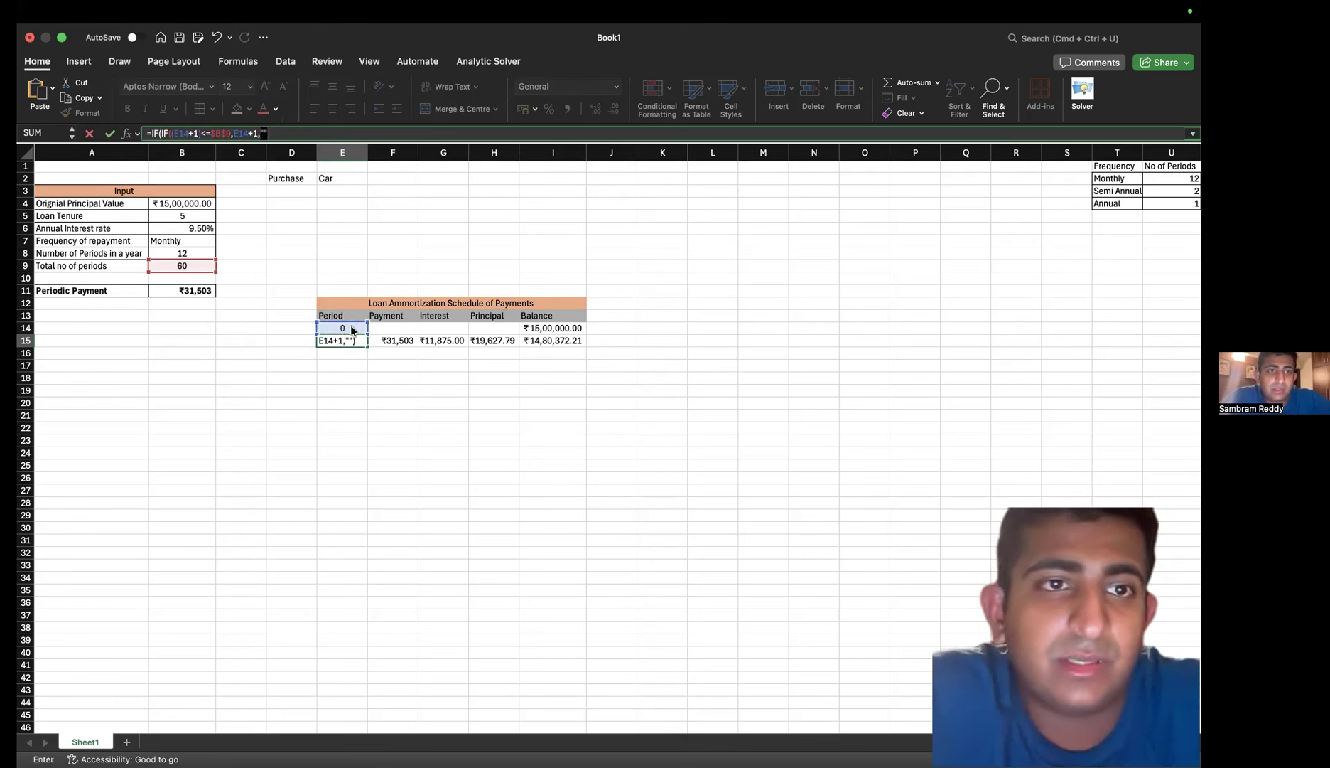
Complete the outer IF in E15 with the logical test E14="" and empty text "" as the value if true, accepting the proposed bracket correction
{"action": "left_click", "coordinate": [158, 133]}
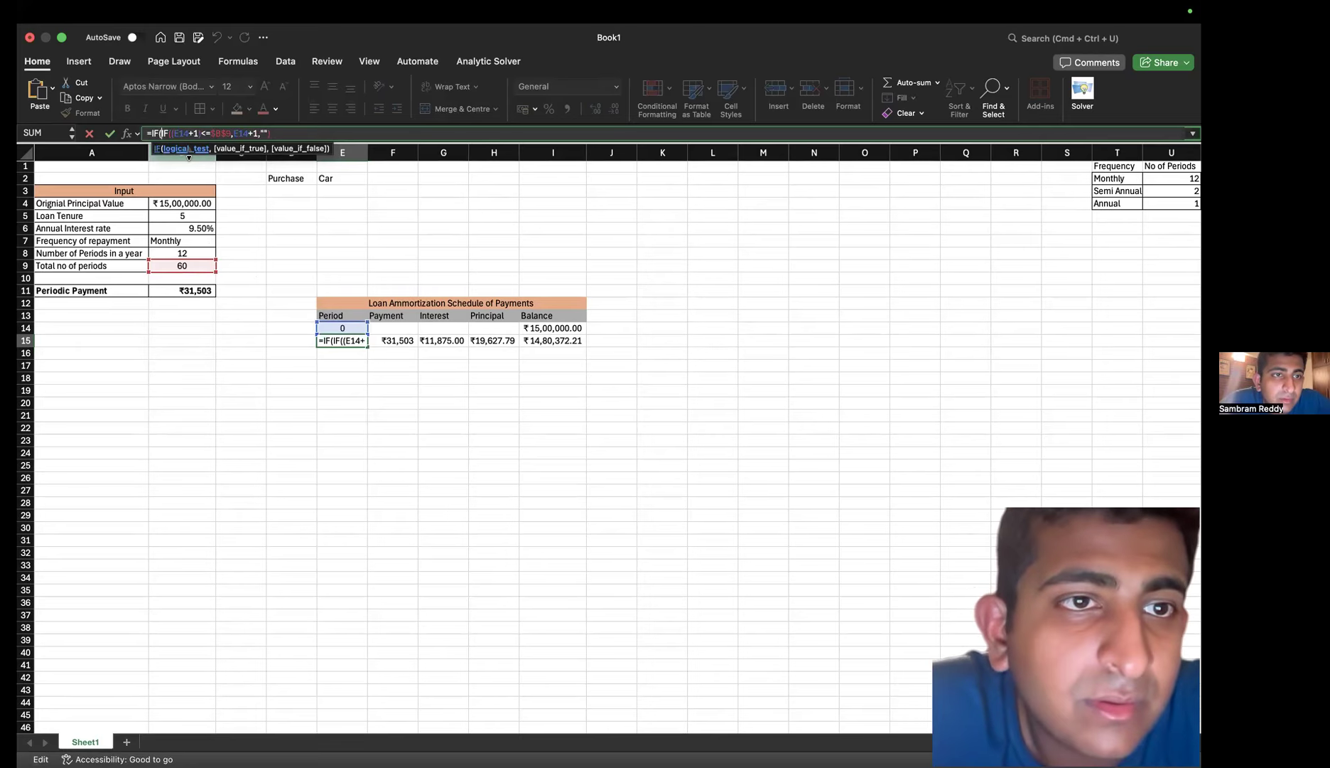
{"action": "left_click", "coordinate": [340, 327]}
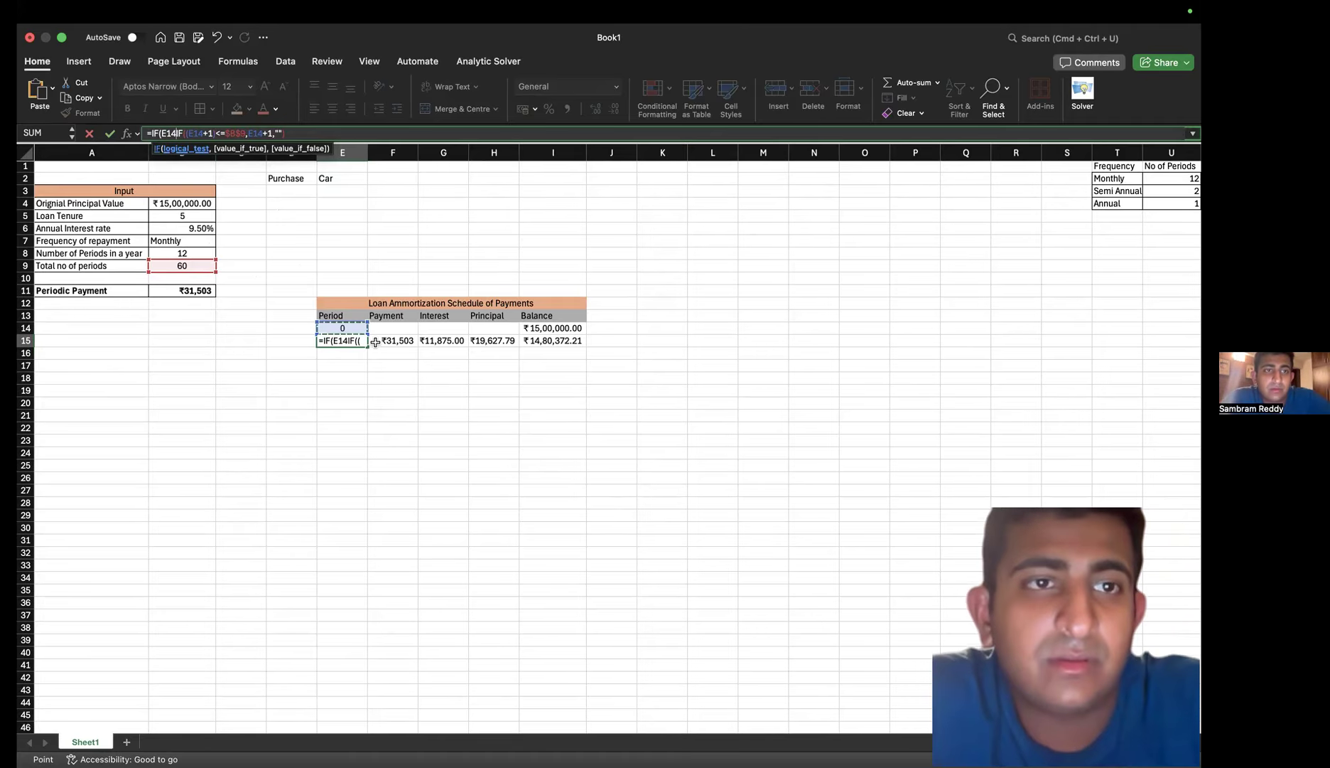
{"action": "type", "text": ","}
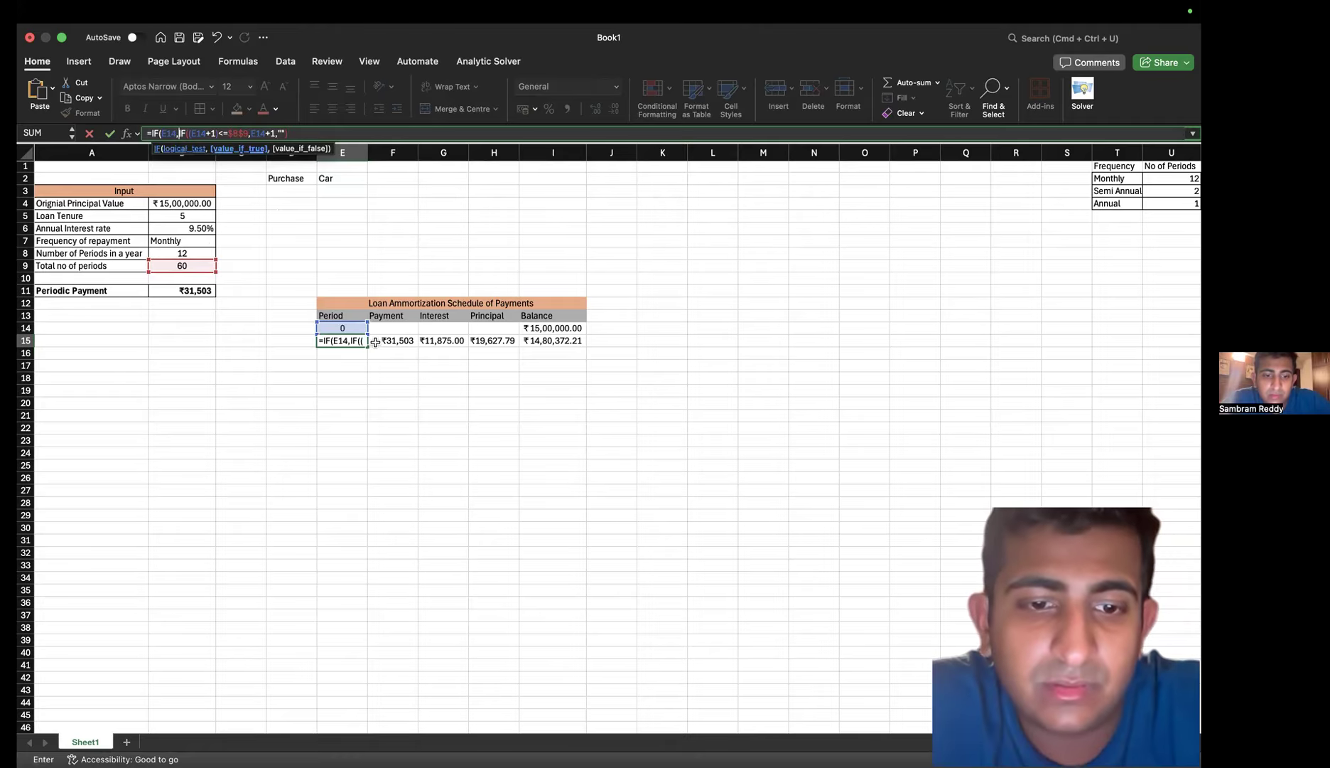
{"action": "key", "text": "BackSpace"}
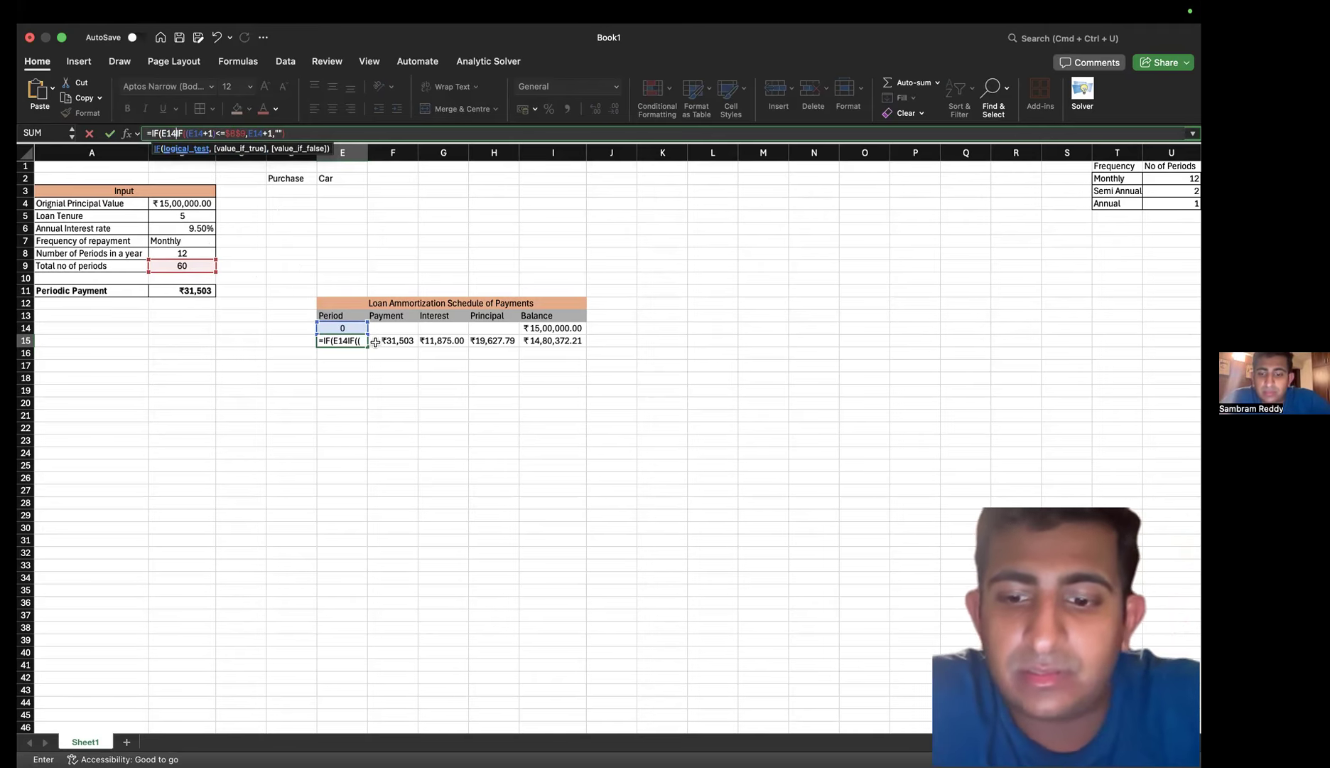
{"action": "type", "text": "="}
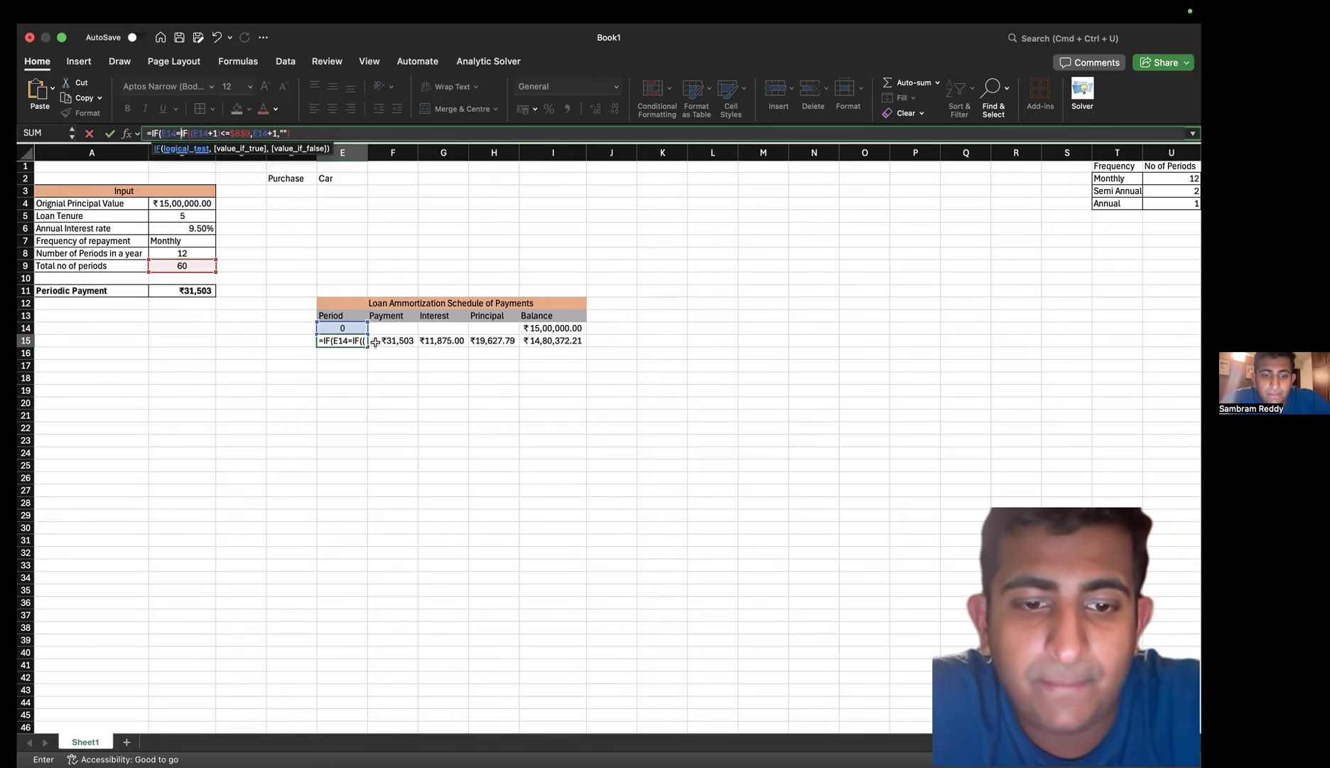
{"action": "type", "text": "\"\""}
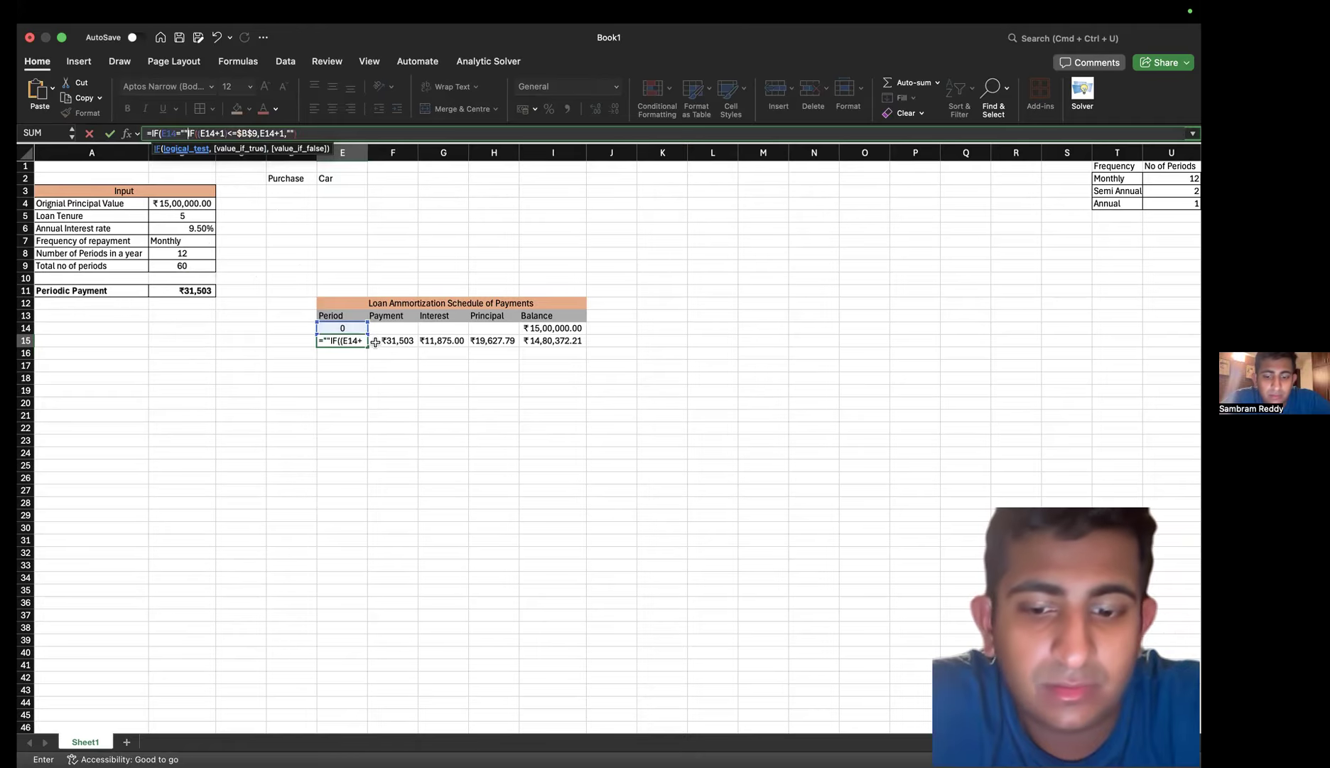
{"action": "type", "text": ","}
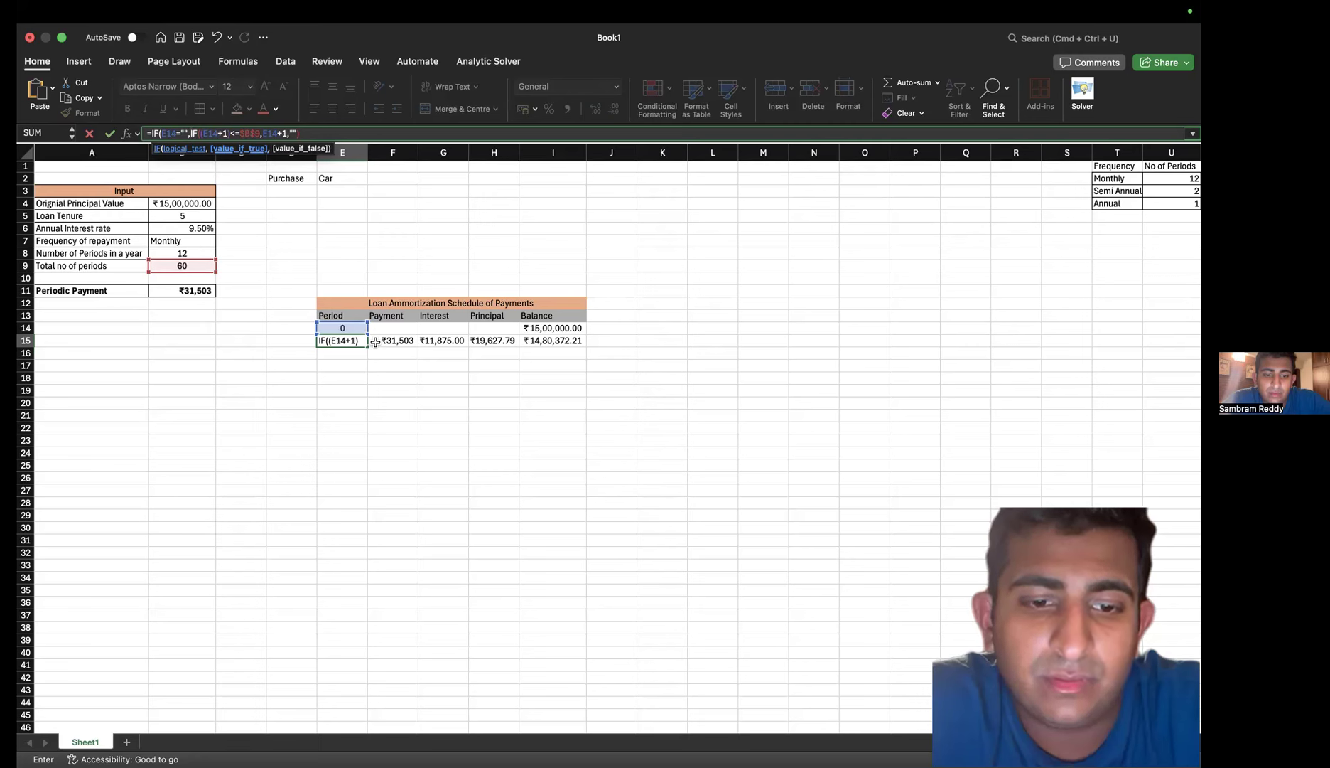
{"action": "type", "text": "\"\",\"\","}
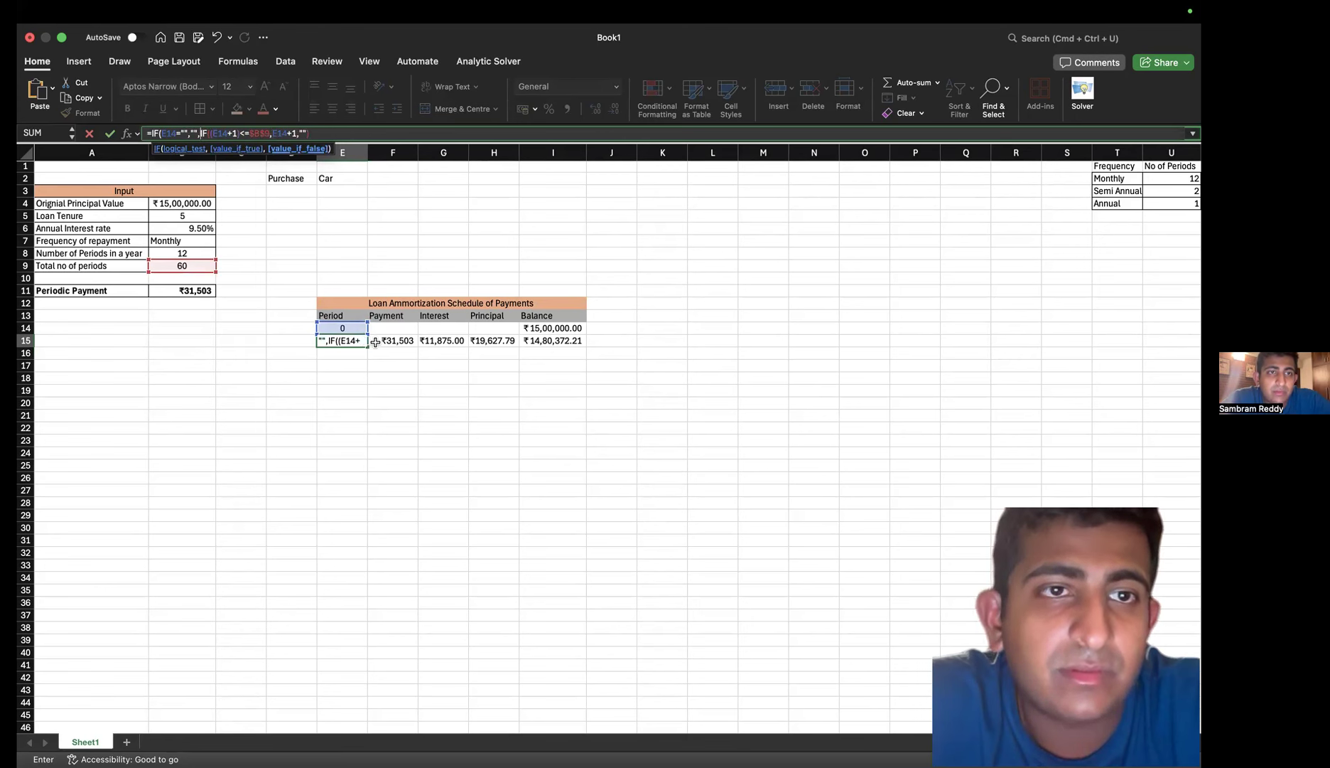
{"action": "key", "text": "Return"}
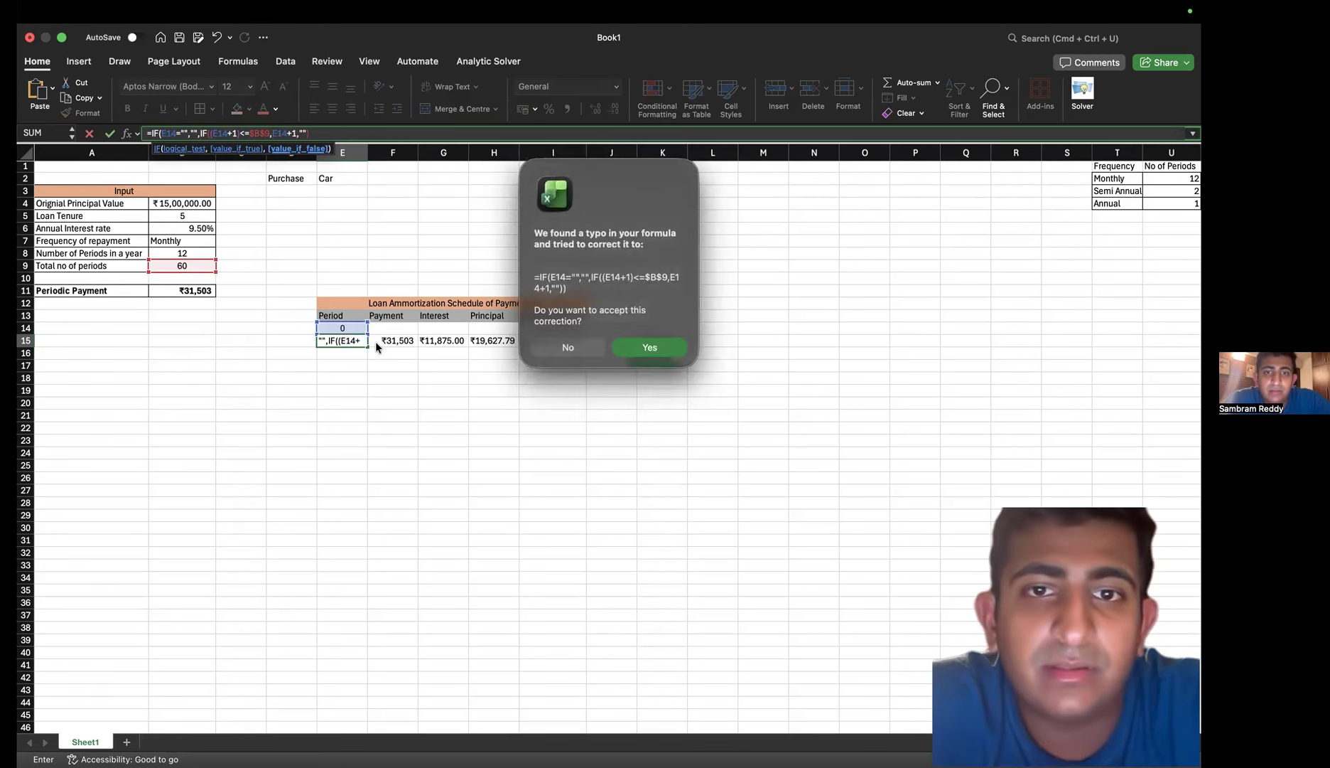
{"action": "left_click", "coordinate": [678, 348]}
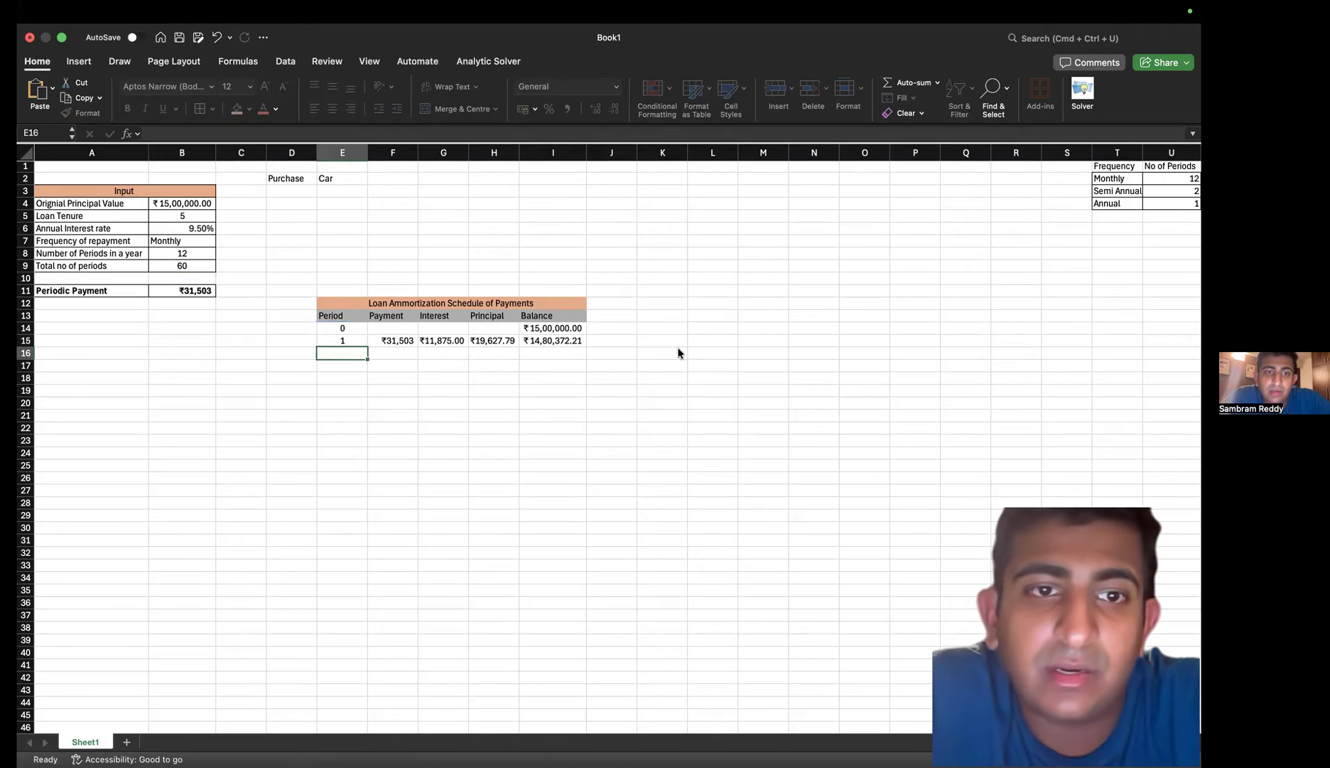
Fill the period formula from E15 down to E38 and inspect the formulas in E16 and E15
{"action": "left_click", "coordinate": [351, 338]}
{"action": "left_click_drag", "start_coordinate": [368, 346], "coordinate": [348, 629]}
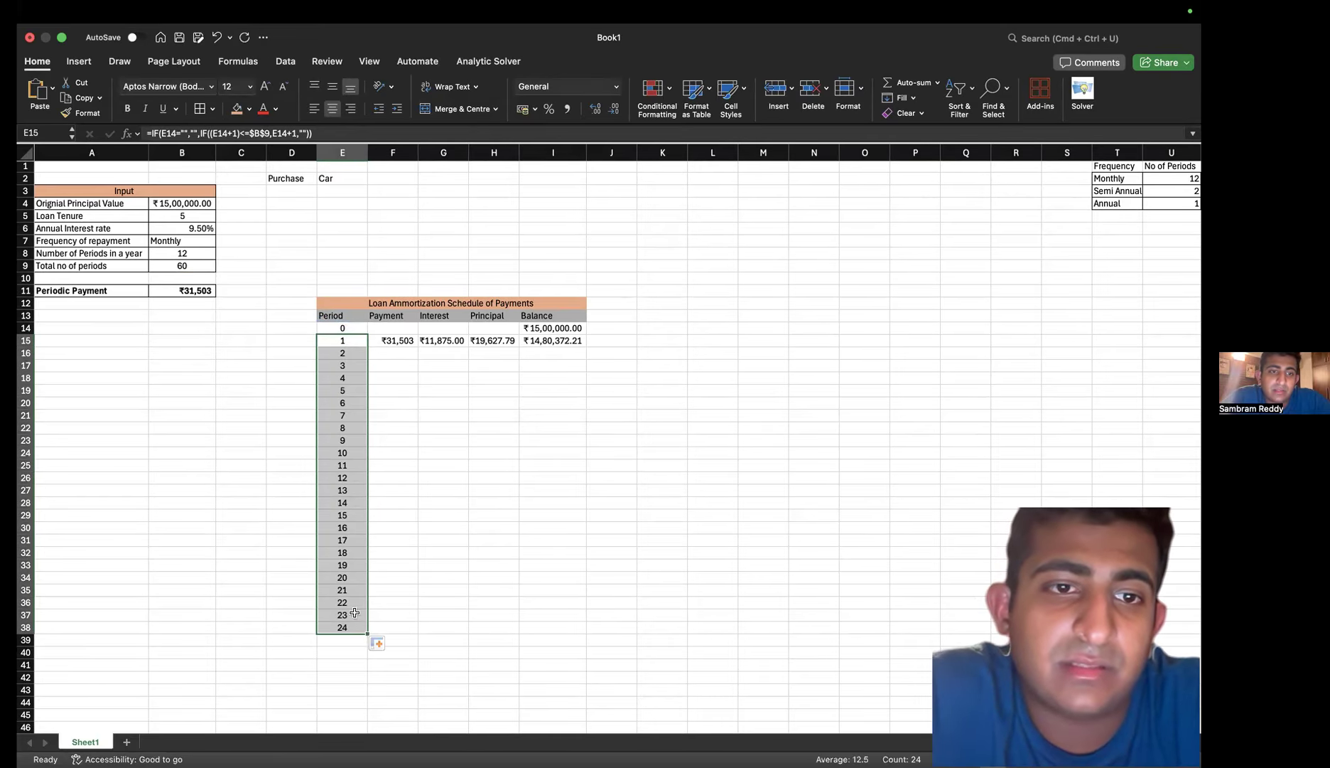
{"action": "double_click", "coordinate": [342, 359]}
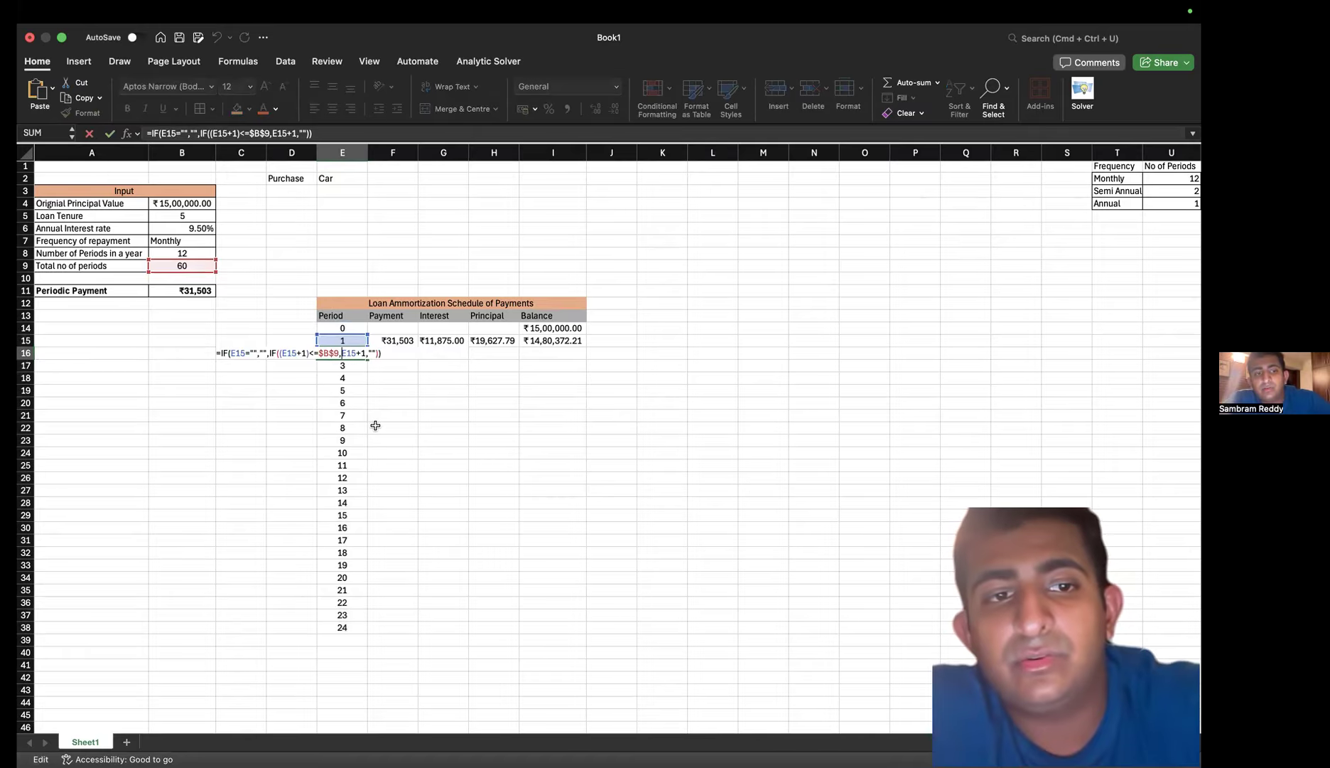
{"action": "key", "text": "Escape"}
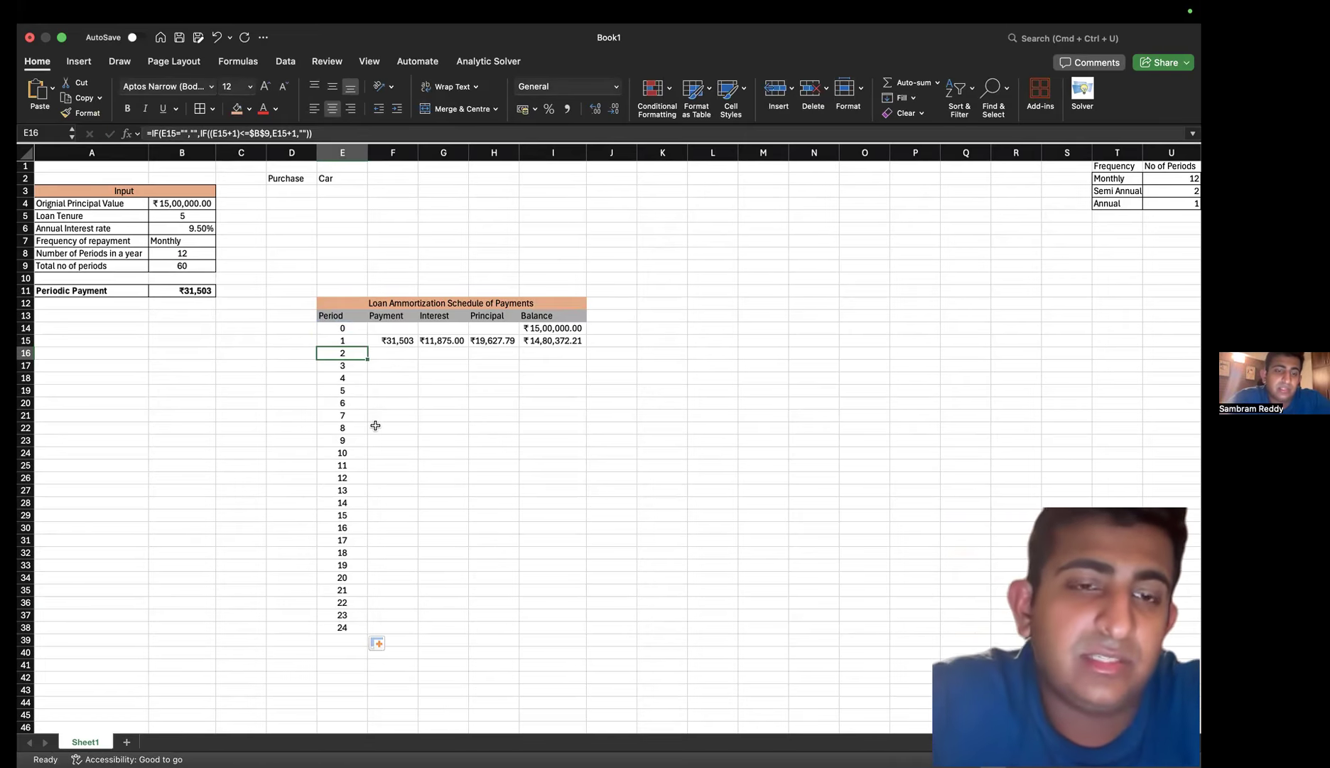
{"action": "double_click", "coordinate": [352, 340]}
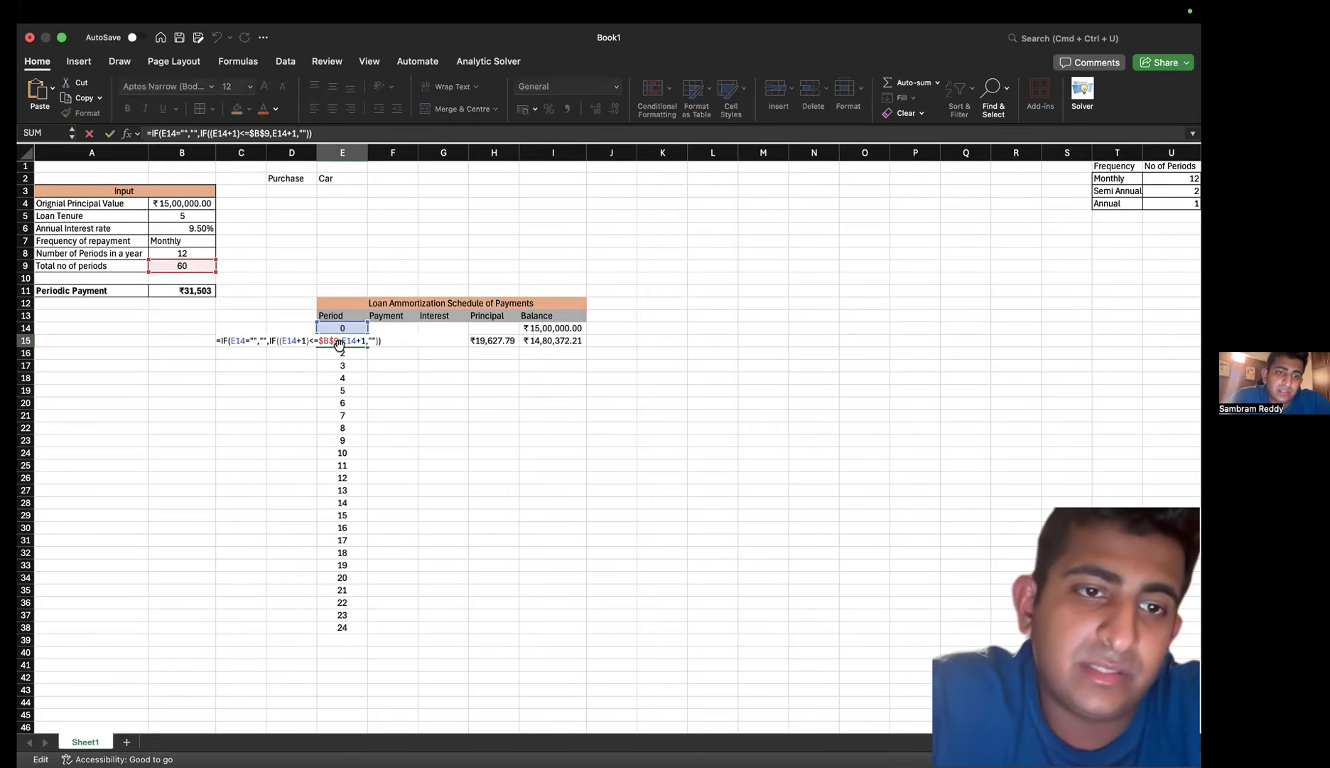
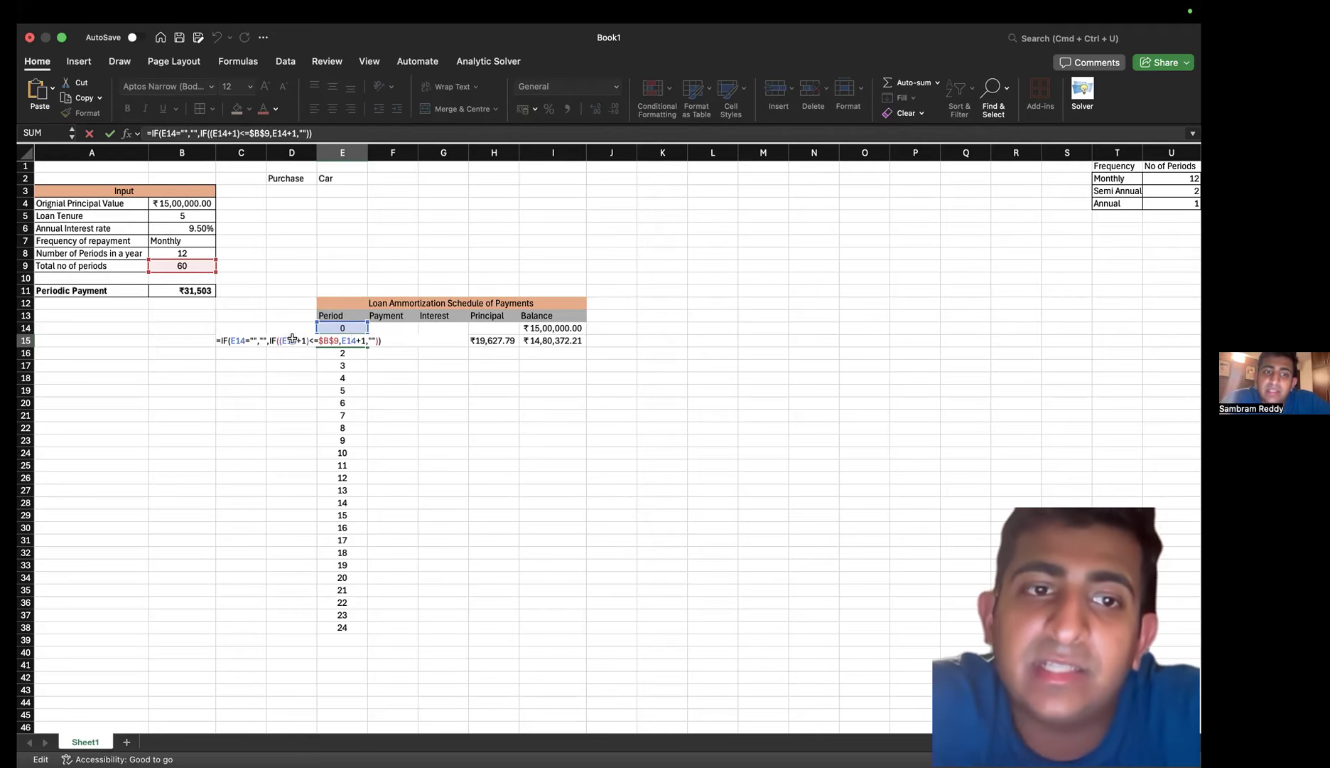
{"action": "key", "text": "ctrl+Return"}
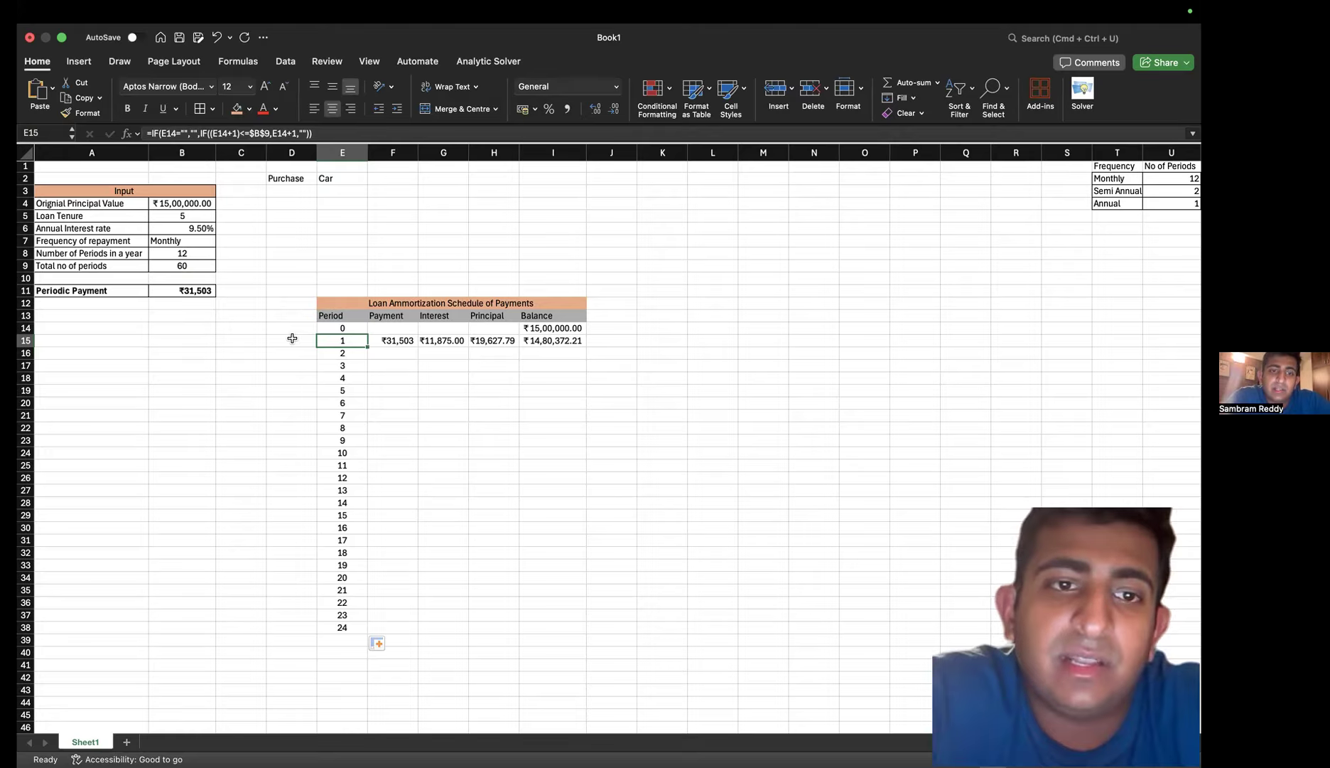
{"action": "left_click", "coordinate": [197, 240]}
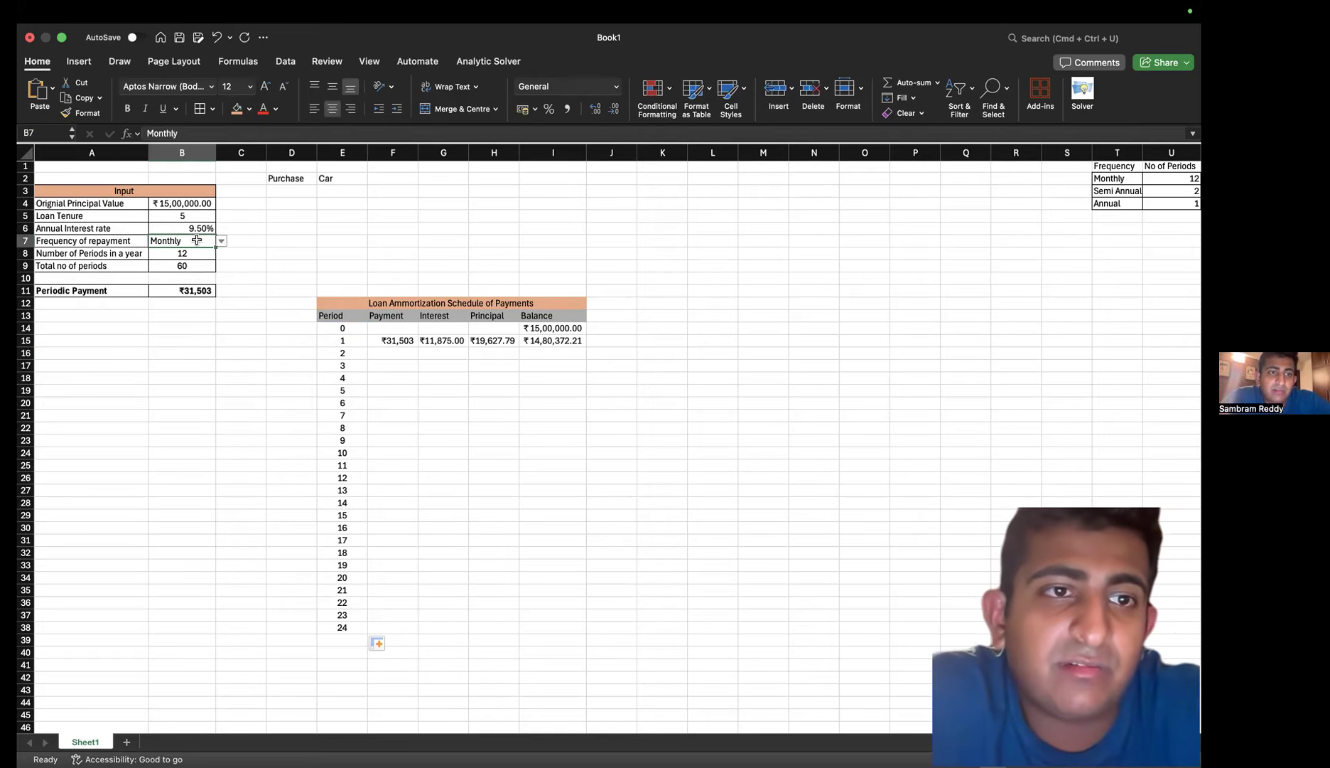
{"action": "left_click", "coordinate": [346, 355]}
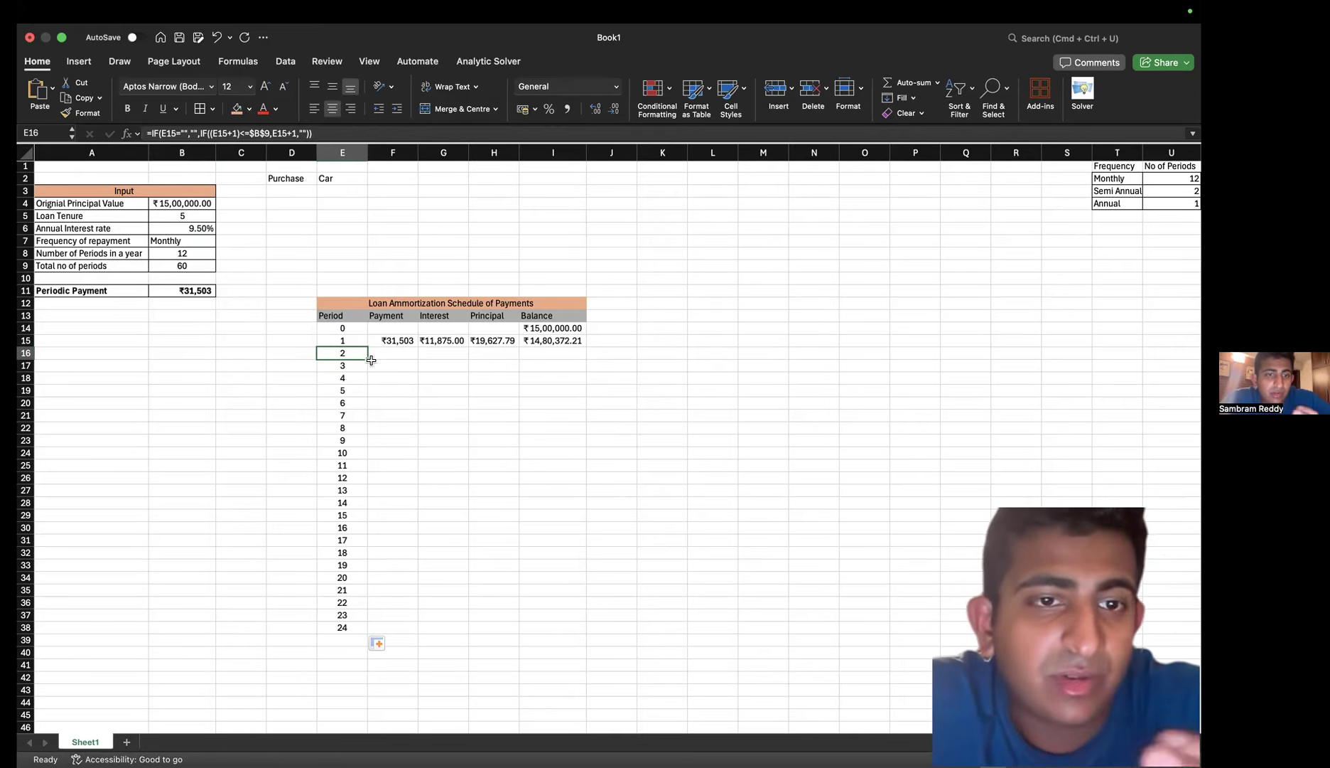
{"action": "key", "text": "Up"}
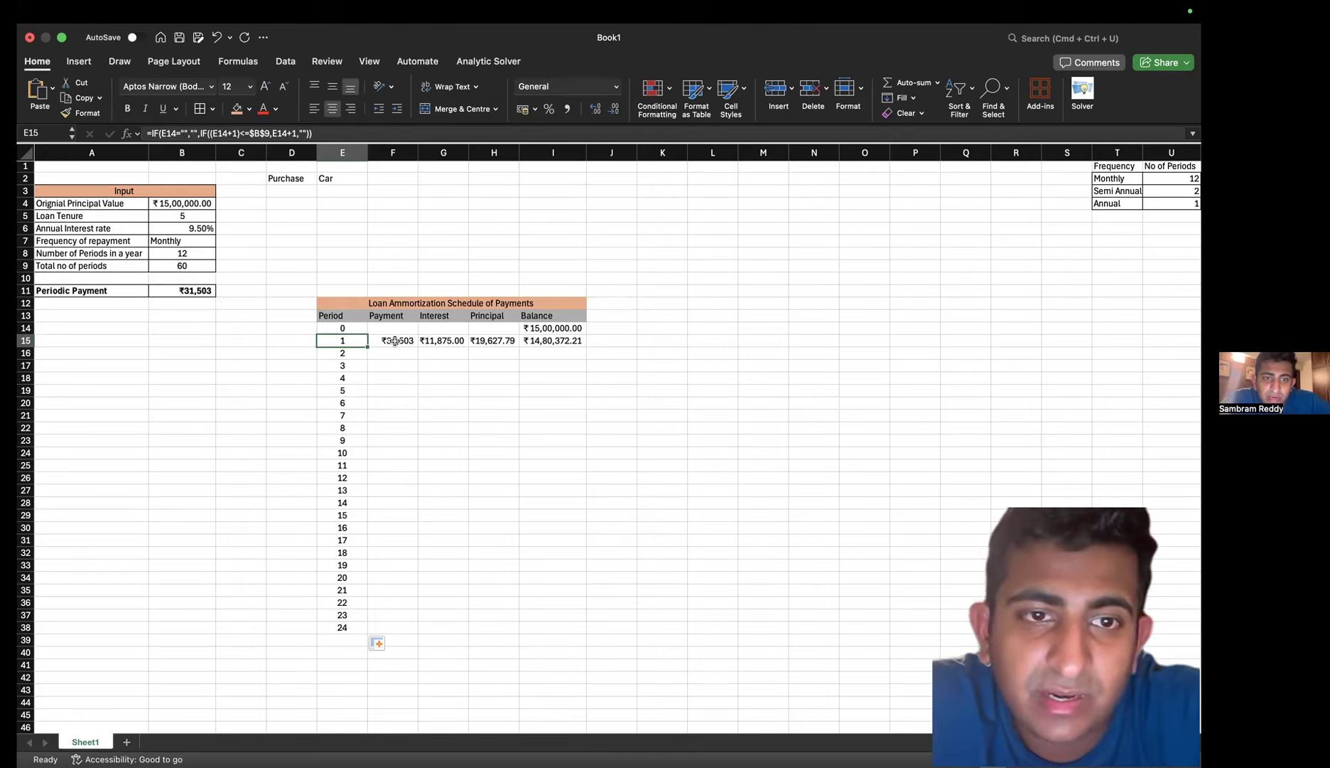
Wrap the B11 reference in Payment cell F15 in an IF whose logical test is E15<>""
{"action": "left_click", "coordinate": [396, 341]}
{"action": "type", "text": "=B11"}
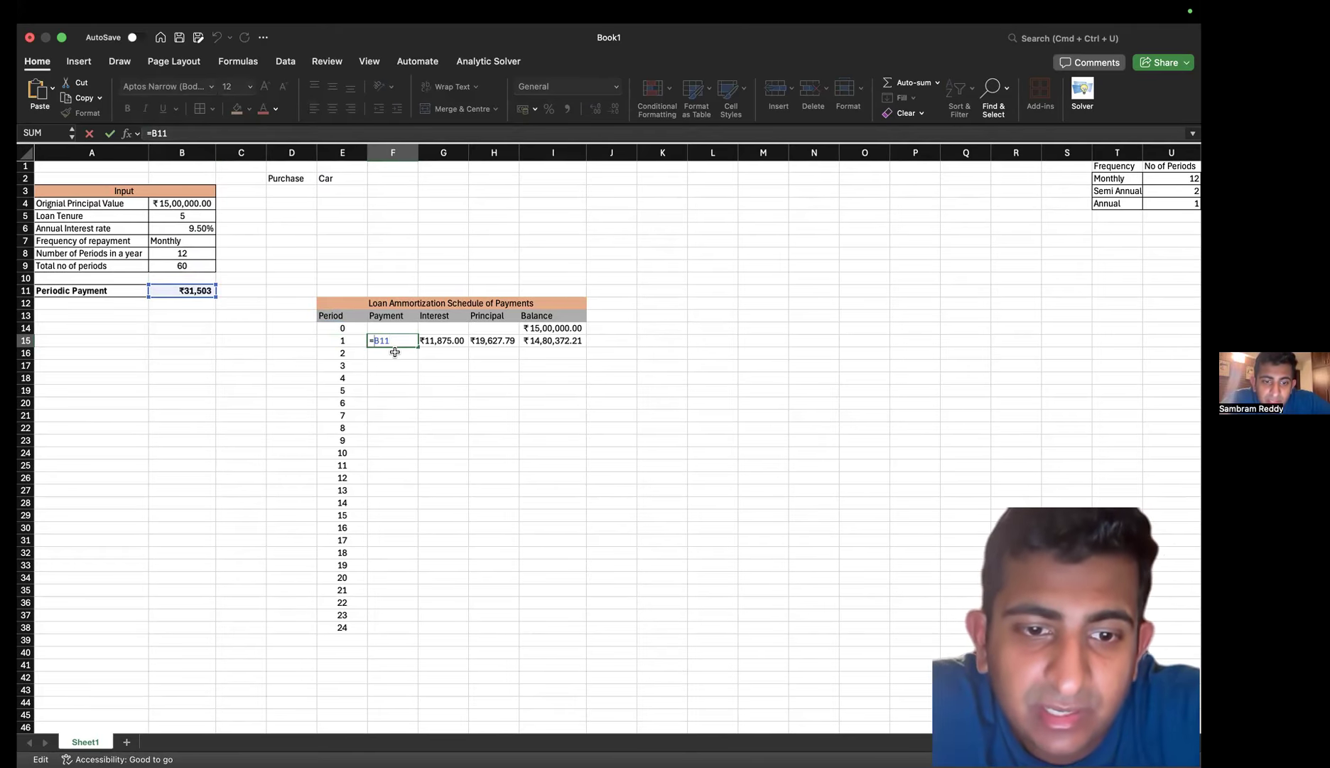
{"action": "type", "text": "if"}
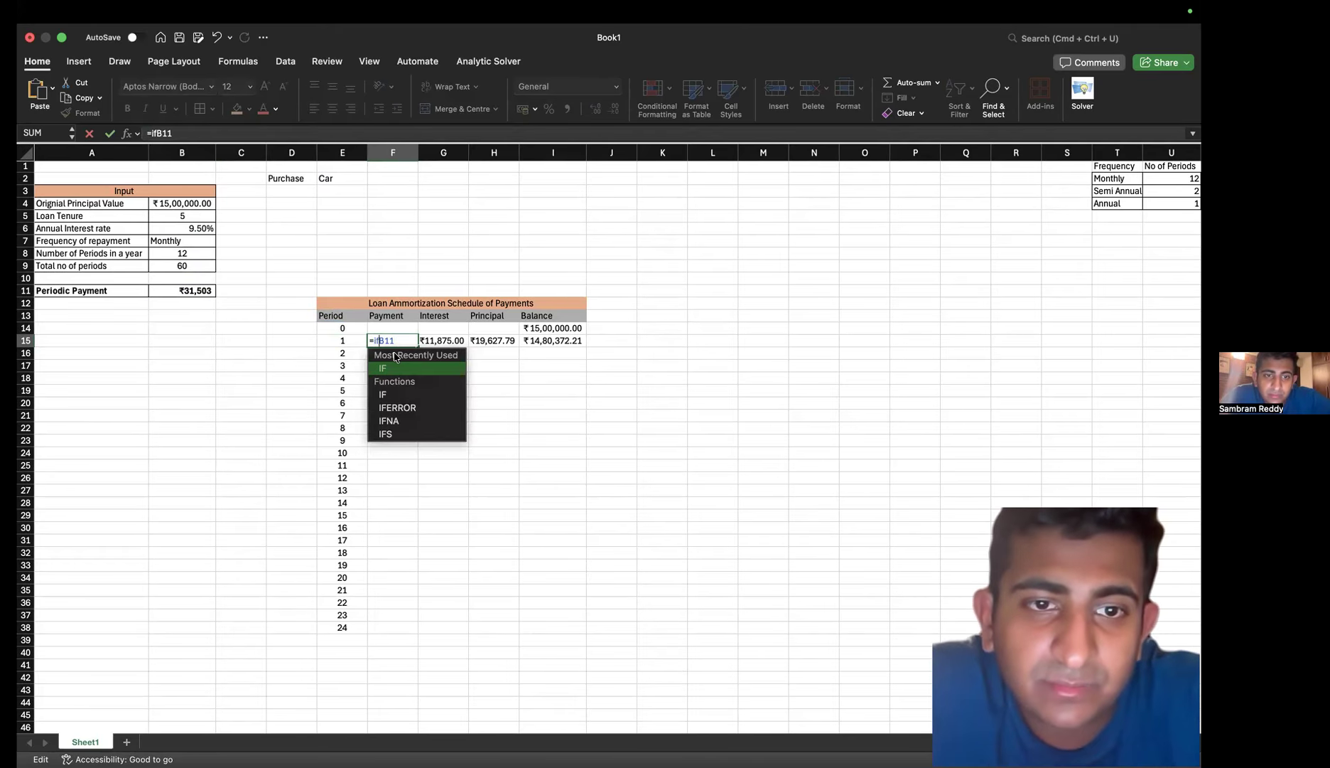
{"action": "double_click", "coordinate": [400, 369]}
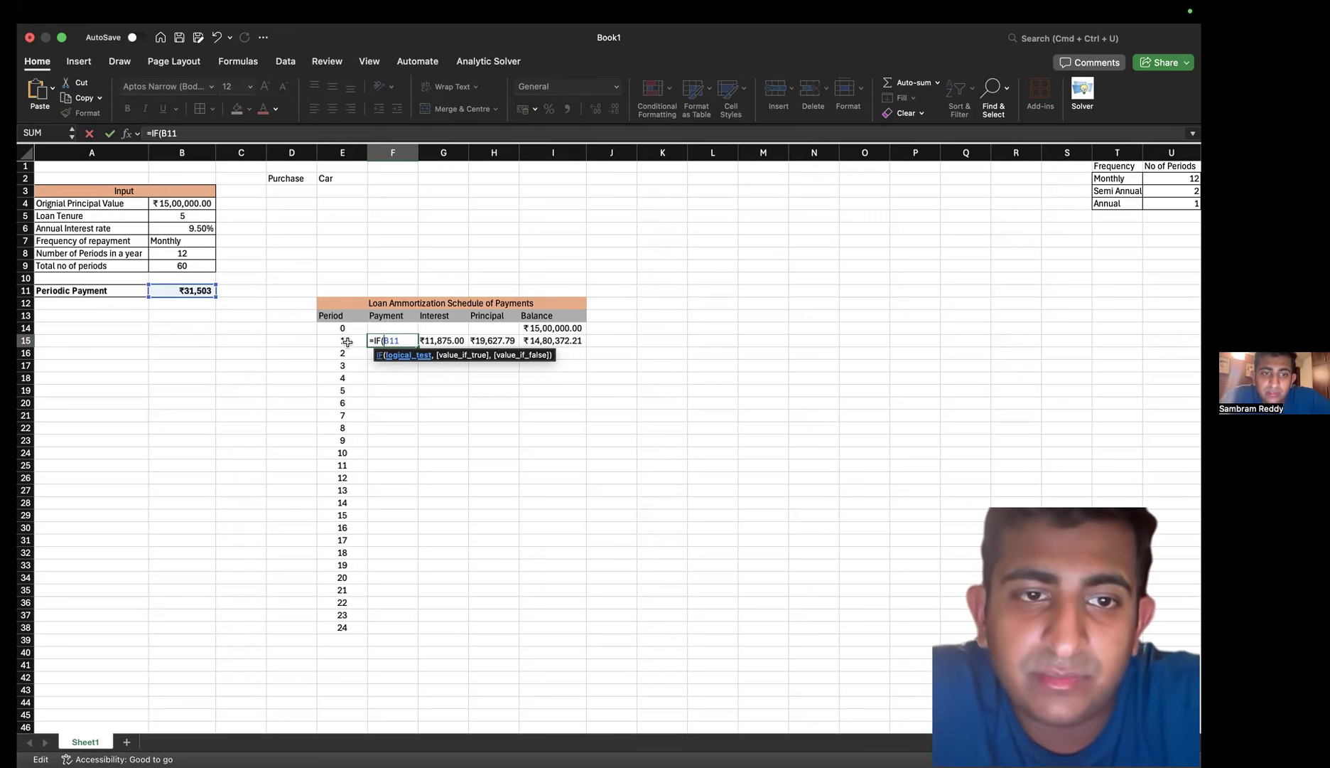
{"action": "left_click", "coordinate": [346, 342]}
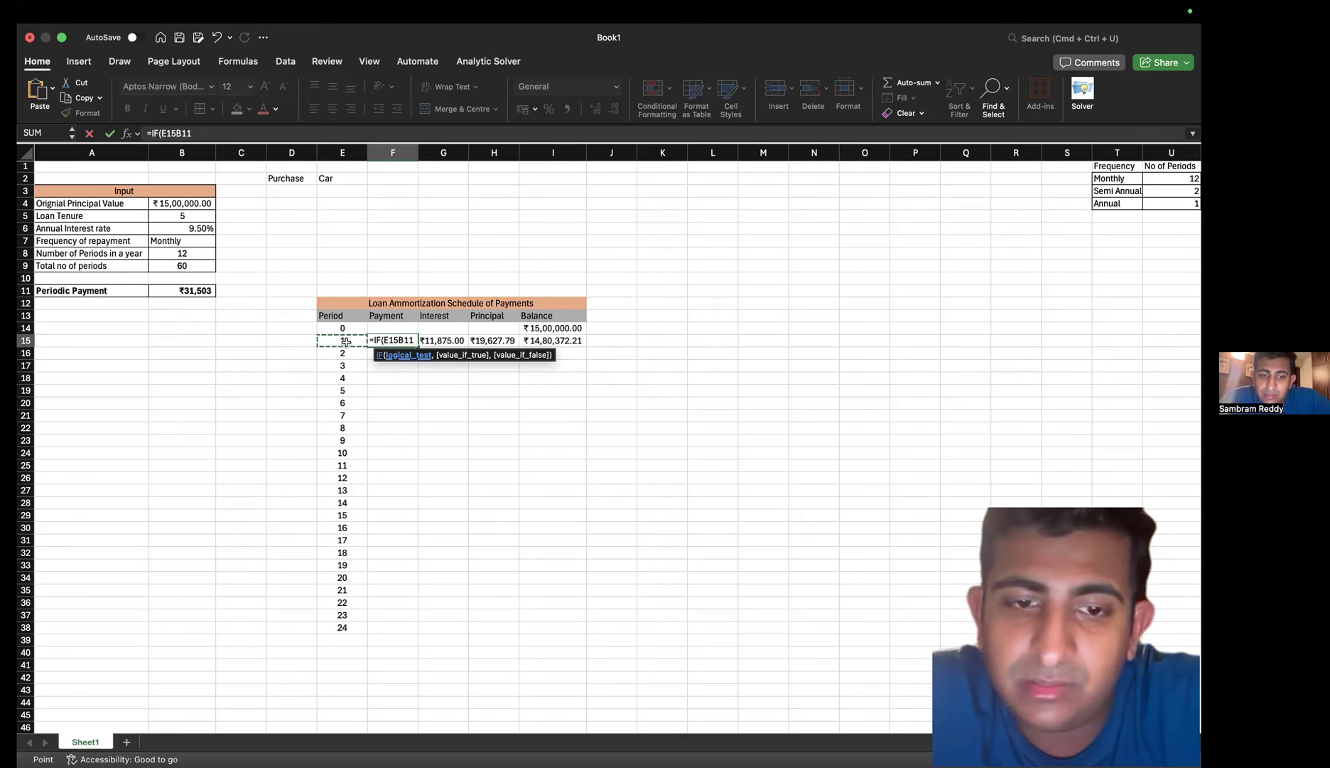
{"action": "type", "text": "<>"}
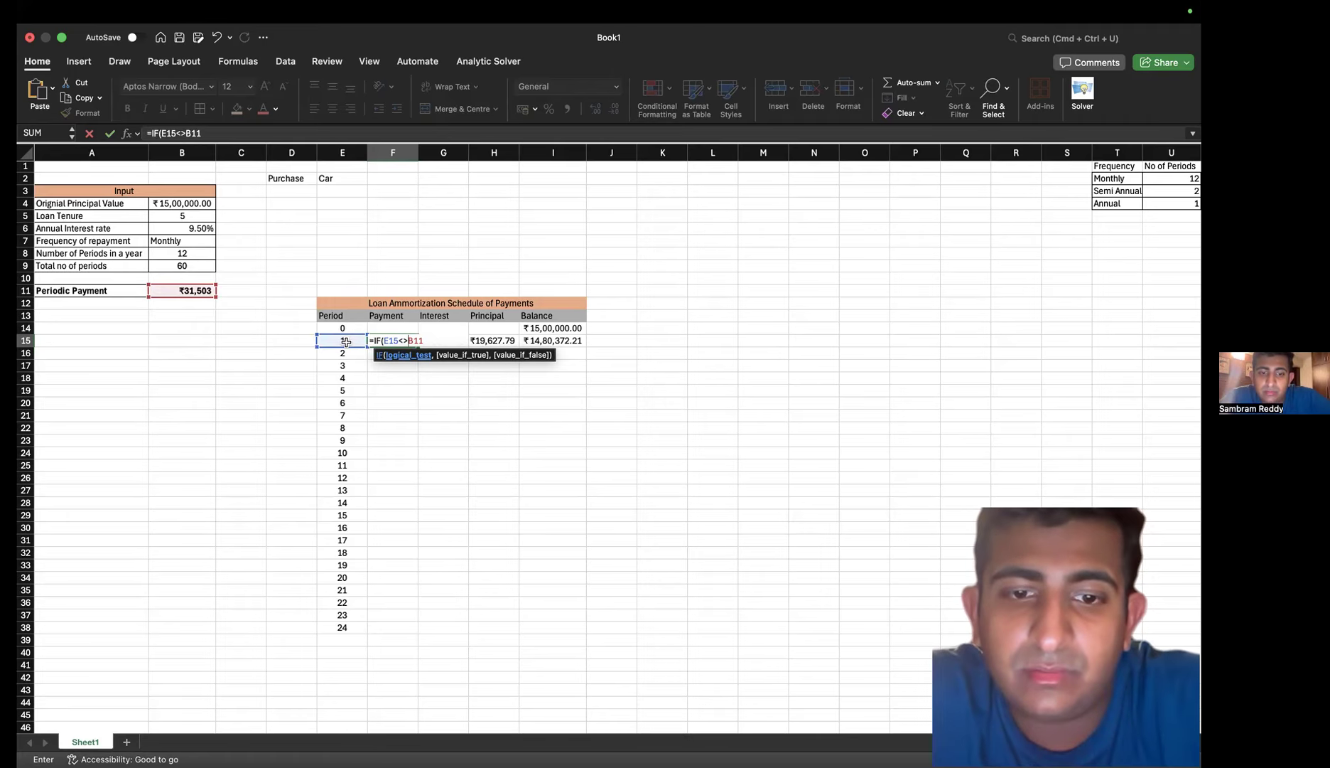
{"action": "type", "text": "\"\""}
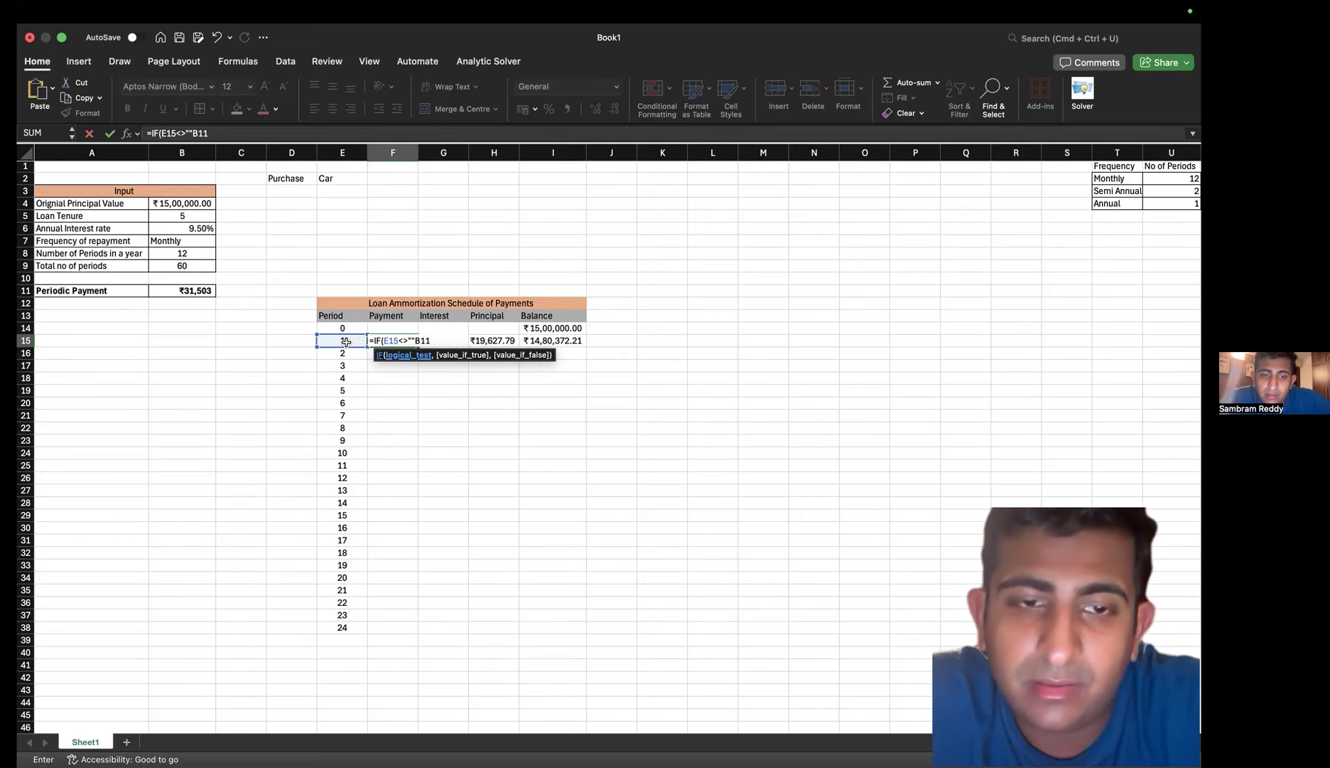
{"action": "type", "text": ","}
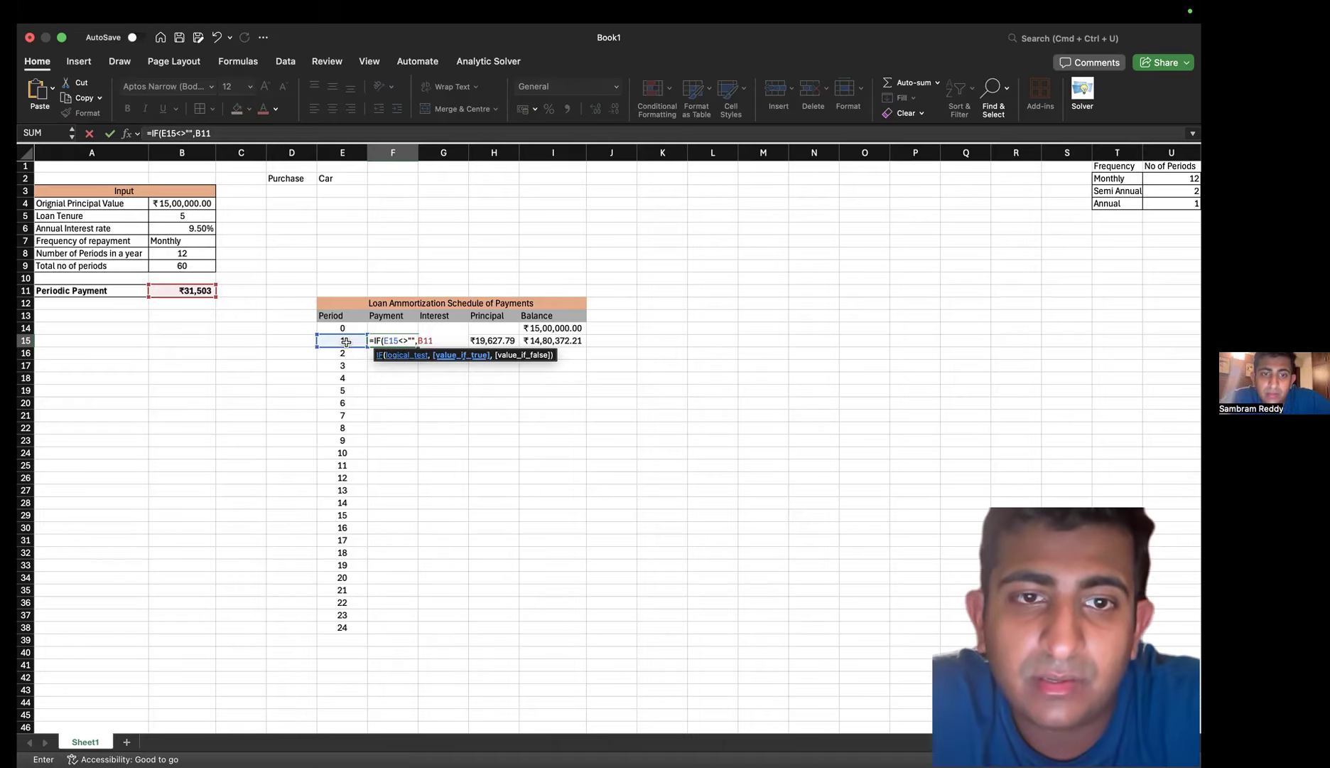
{"action": "key", "text": "Right"}
{"action": "key", "text": "Right"}
{"action": "key", "text": "Right"}
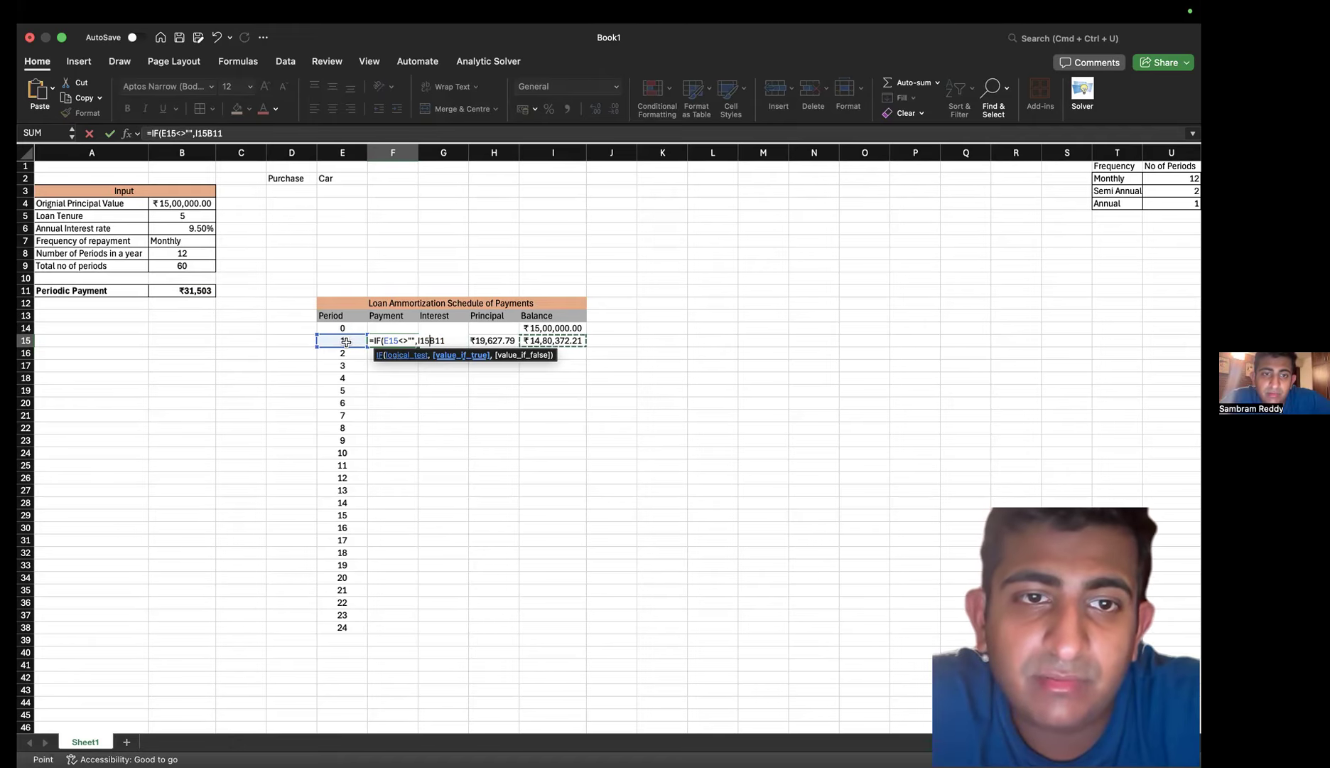
{"action": "key", "text": "BackSpace"}
{"action": "key", "text": "BackSpace"}
{"action": "key", "text": "BackSpace"}
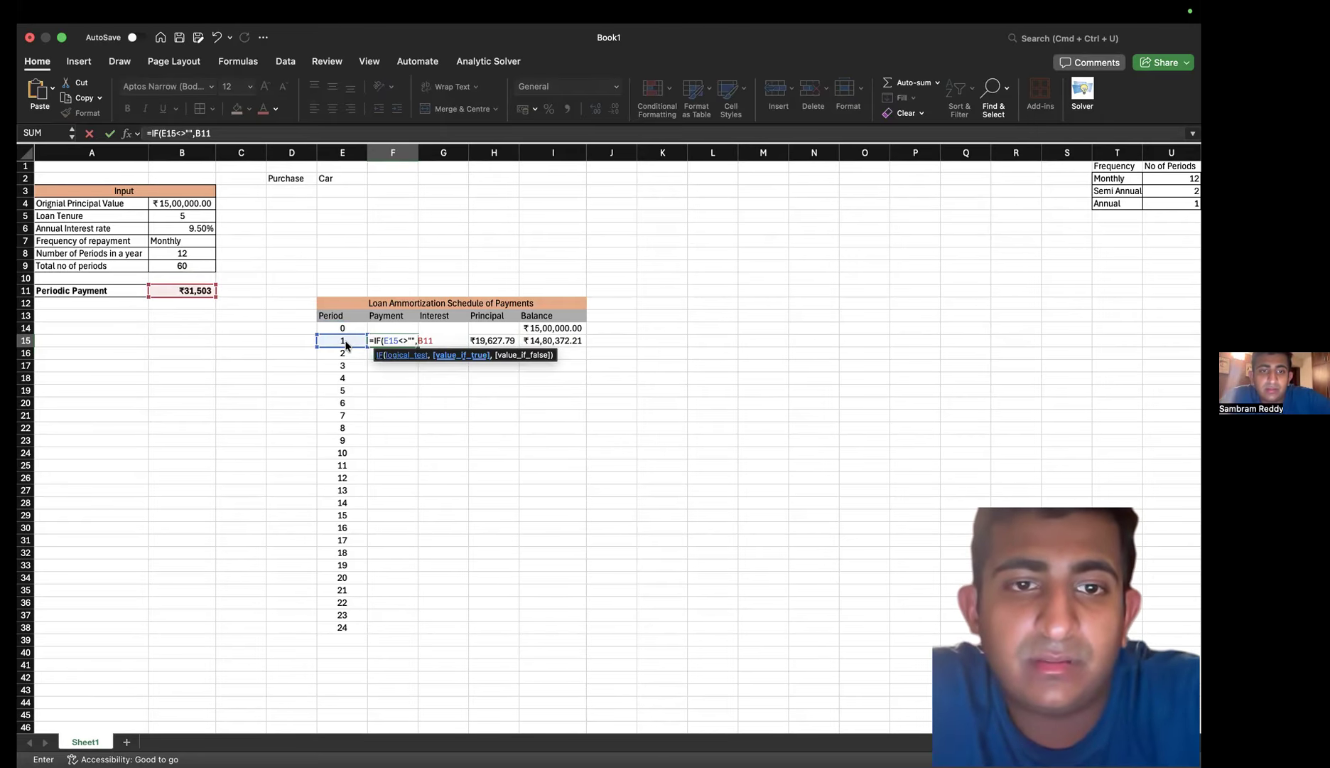
Finish the IF in F15 with B11 as the value if true and empty text "" as the value if false
{"action": "left_click", "coordinate": [435, 339]}
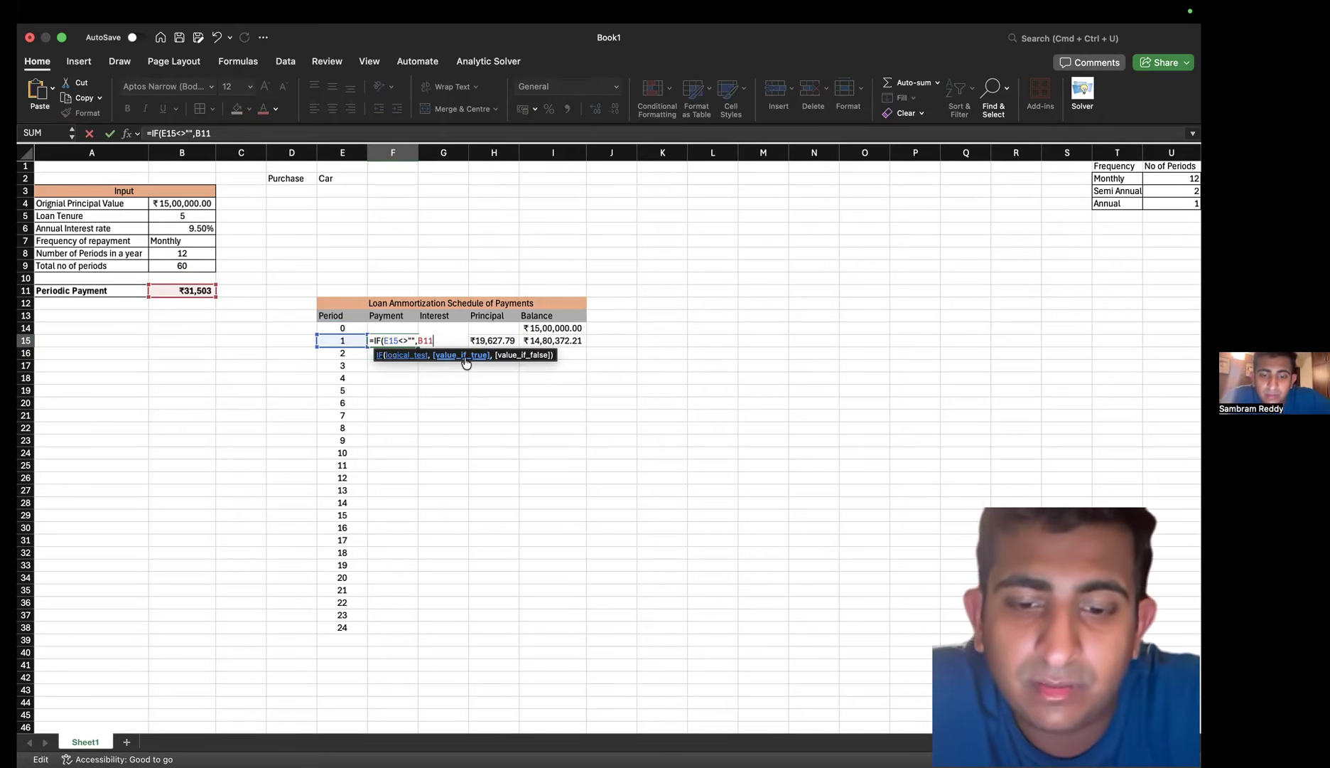
{"action": "type", "text": ",\"\")"}
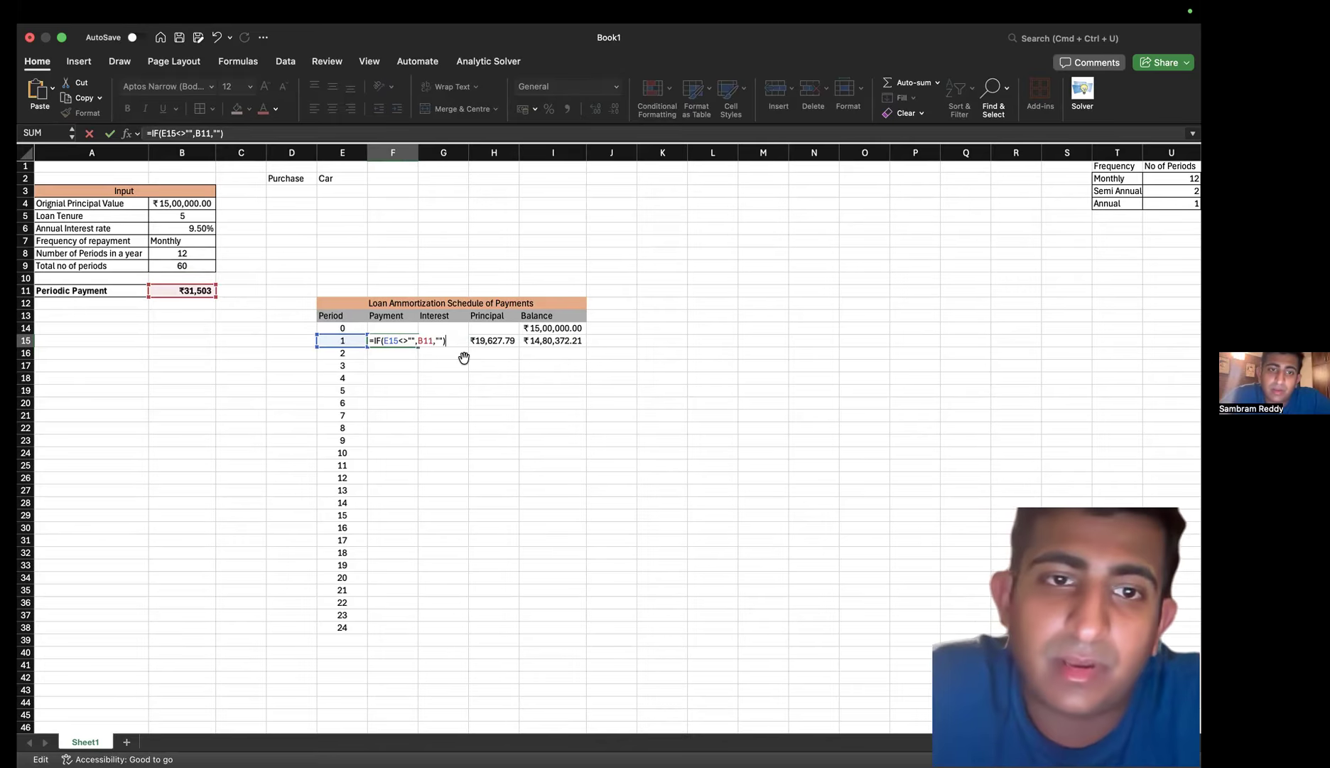
{"action": "key", "text": "Return"}
Wrap the IPMT formula in Interest cell G15 in an IF whose logical test is E15<>""
{"action": "left_click", "coordinate": [447, 340]}
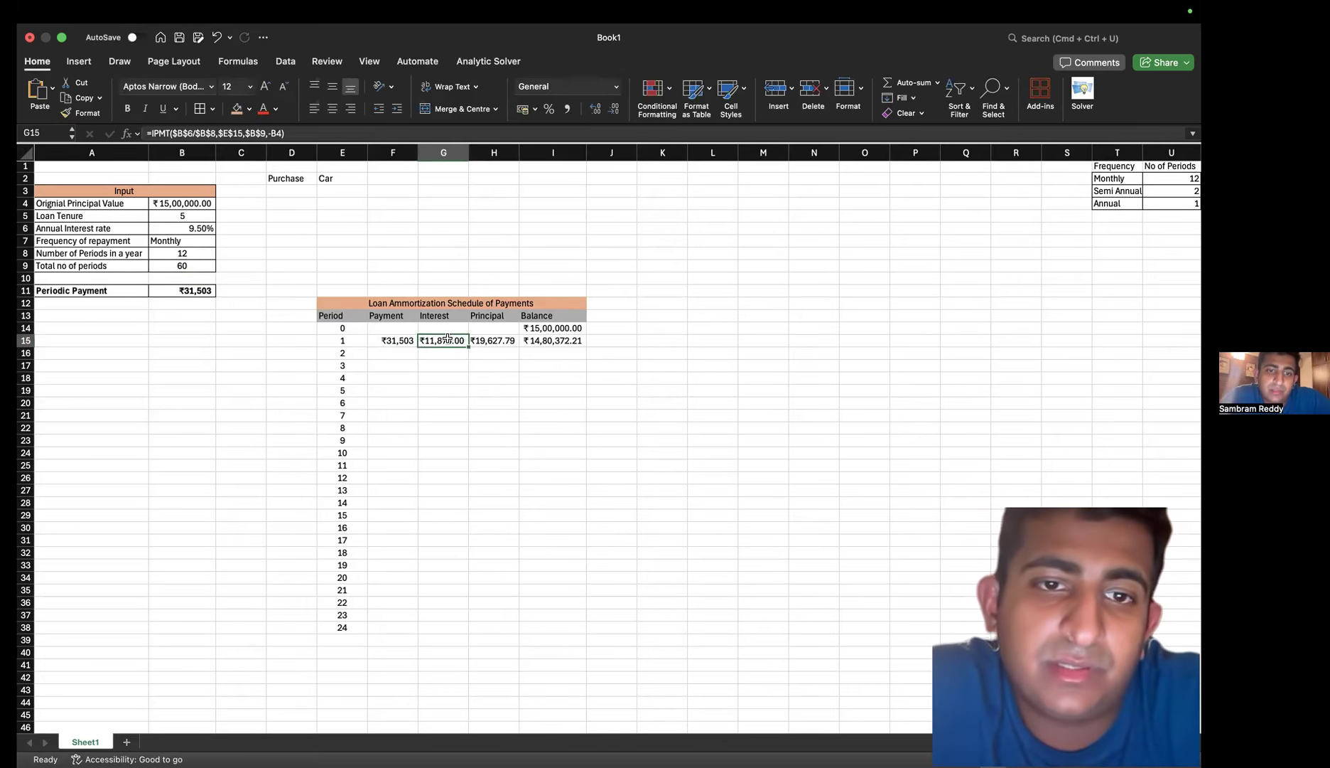
{"action": "left_click", "coordinate": [152, 133]}
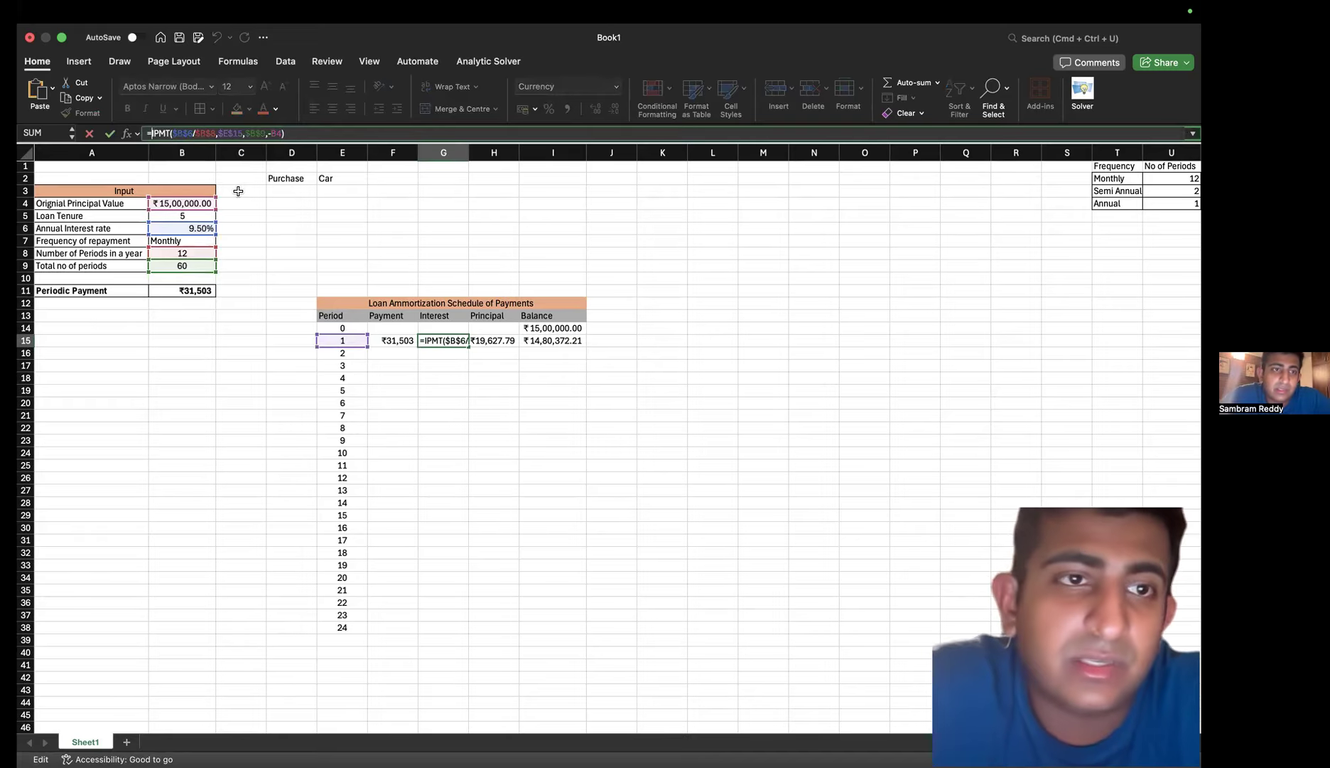
{"action": "type", "text": "If"}
{"action": "double_click", "coordinate": [205, 162]}
{"action": "left_click", "coordinate": [343, 341]}
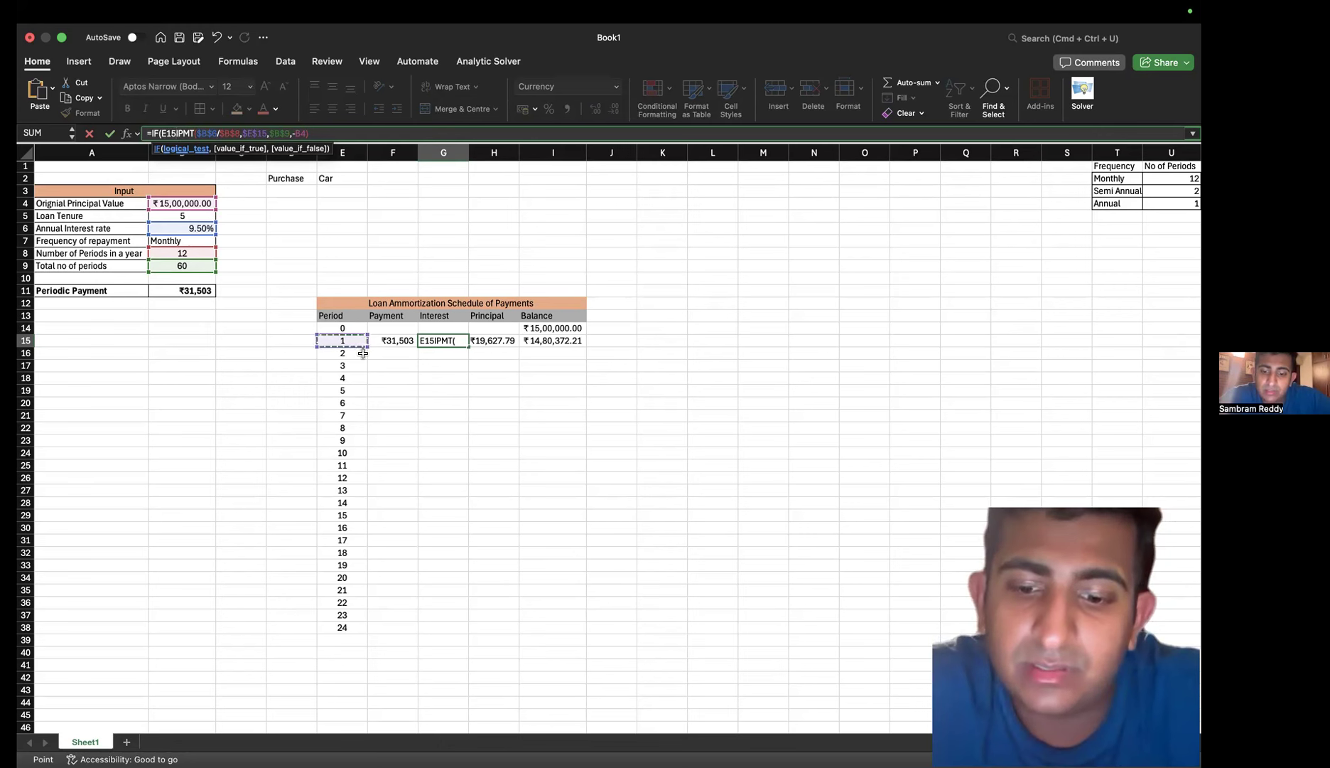
{"action": "type", "text": "<>"}
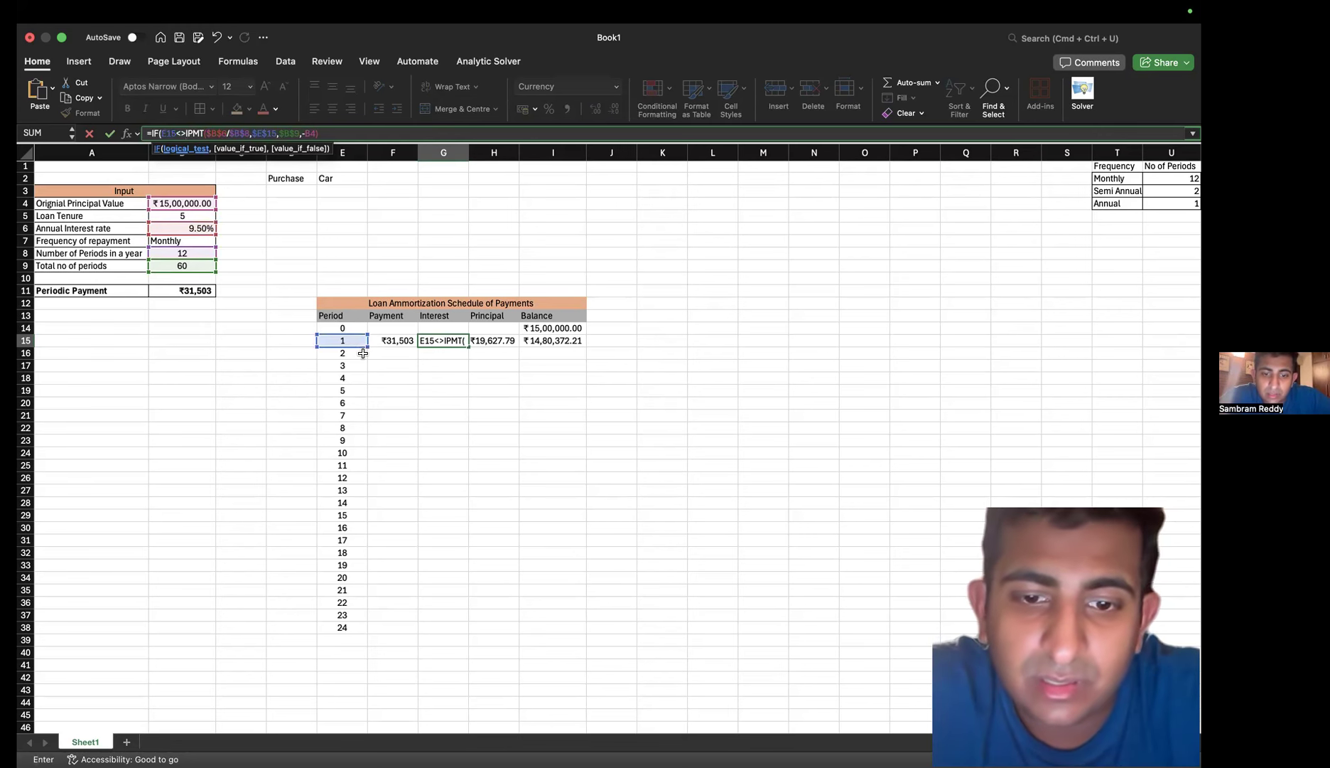
{"action": "type", "text": "\"\""}
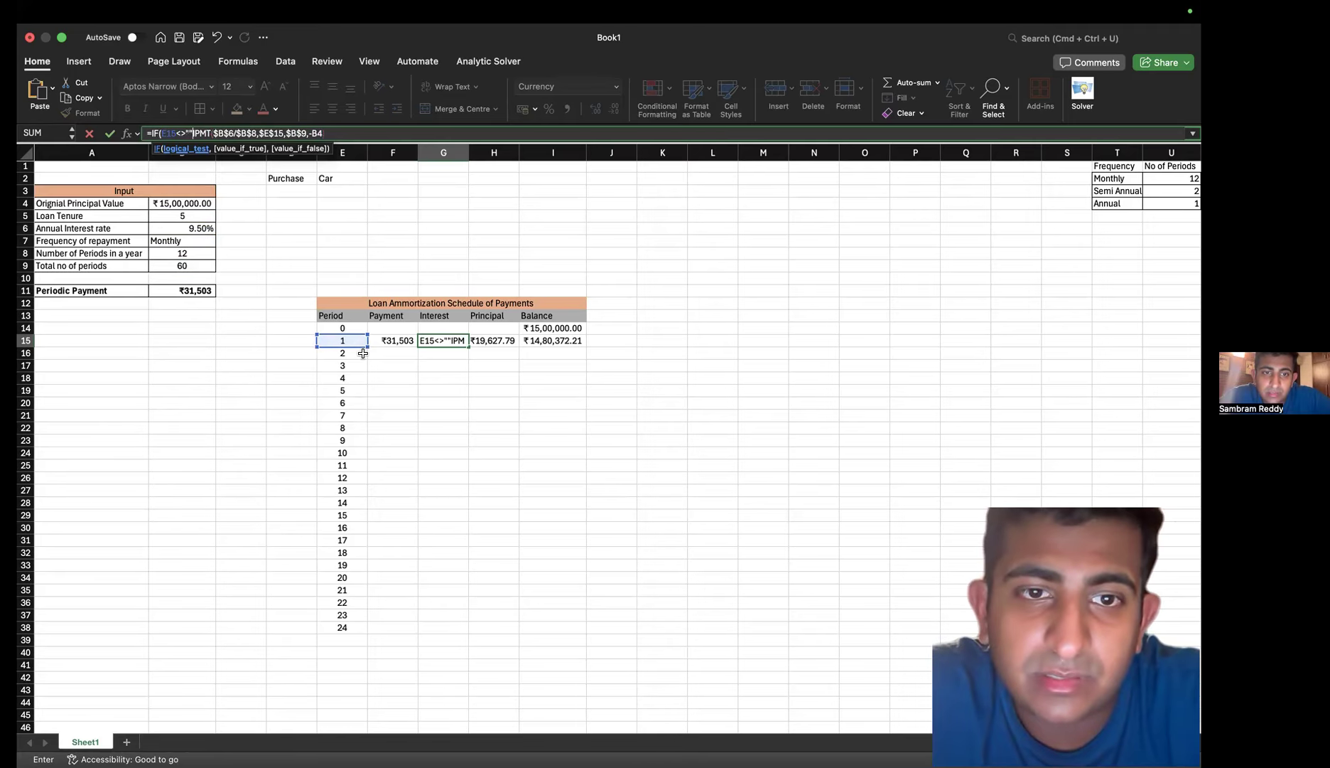
{"action": "type", "text": ","}
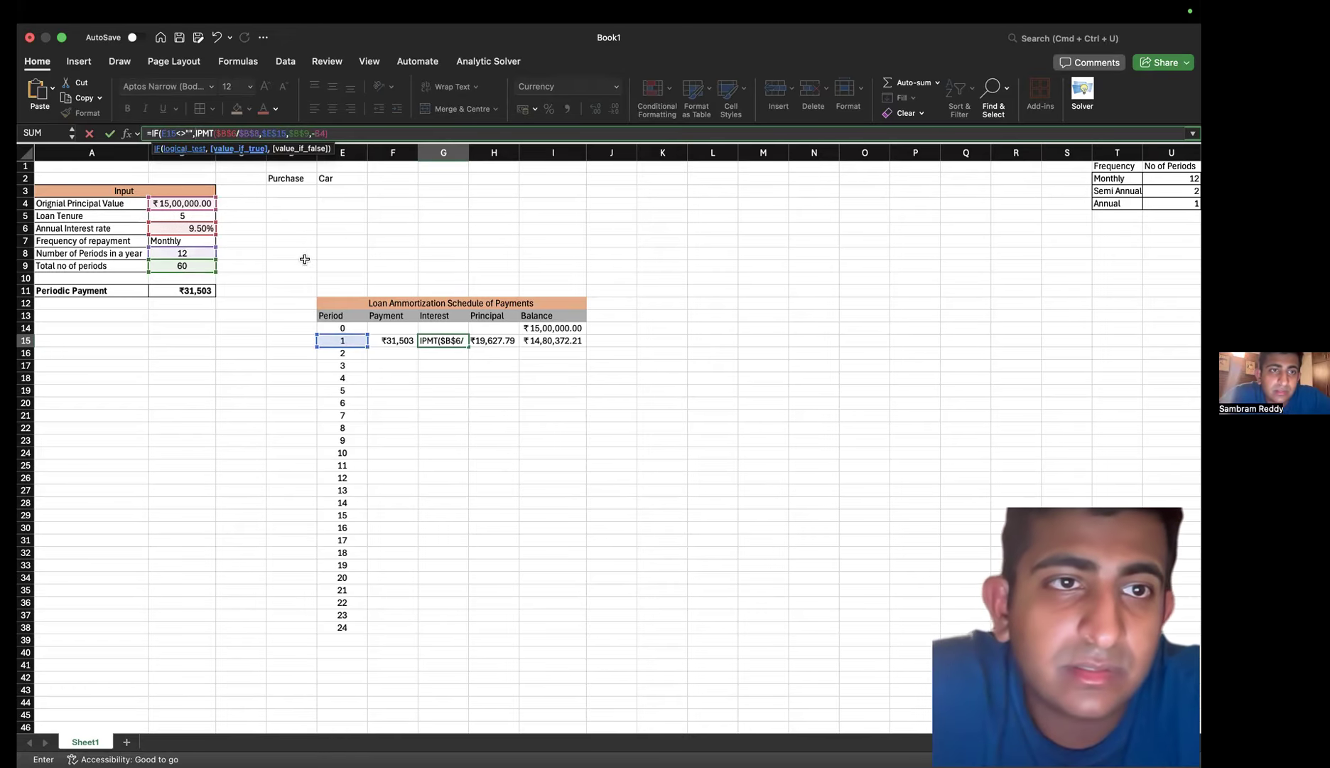
Finish the IF in G15 with empty text "" as the value if false
{"action": "left_click", "coordinate": [336, 133]}
{"action": "type", "text": ","}
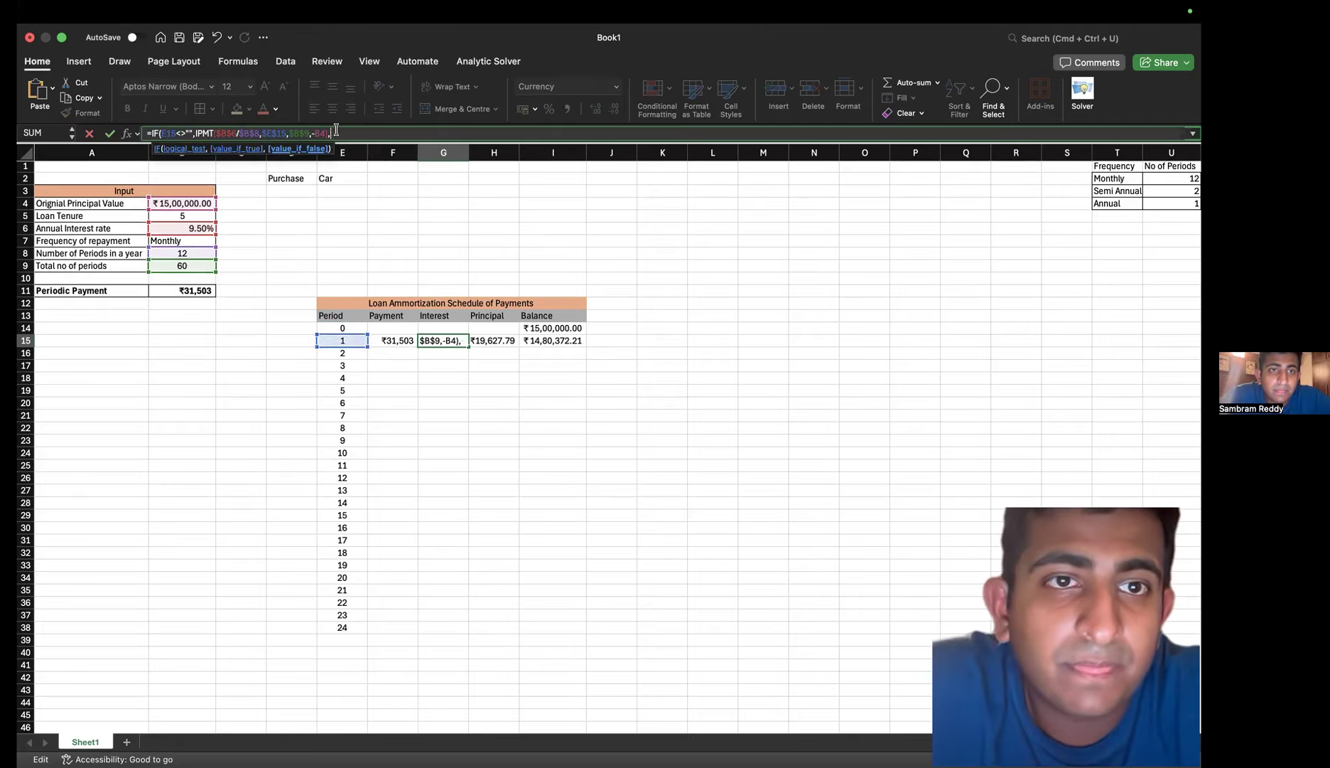
{"action": "type", "text": "\"\")"}
{"action": "key", "text": "Return"}
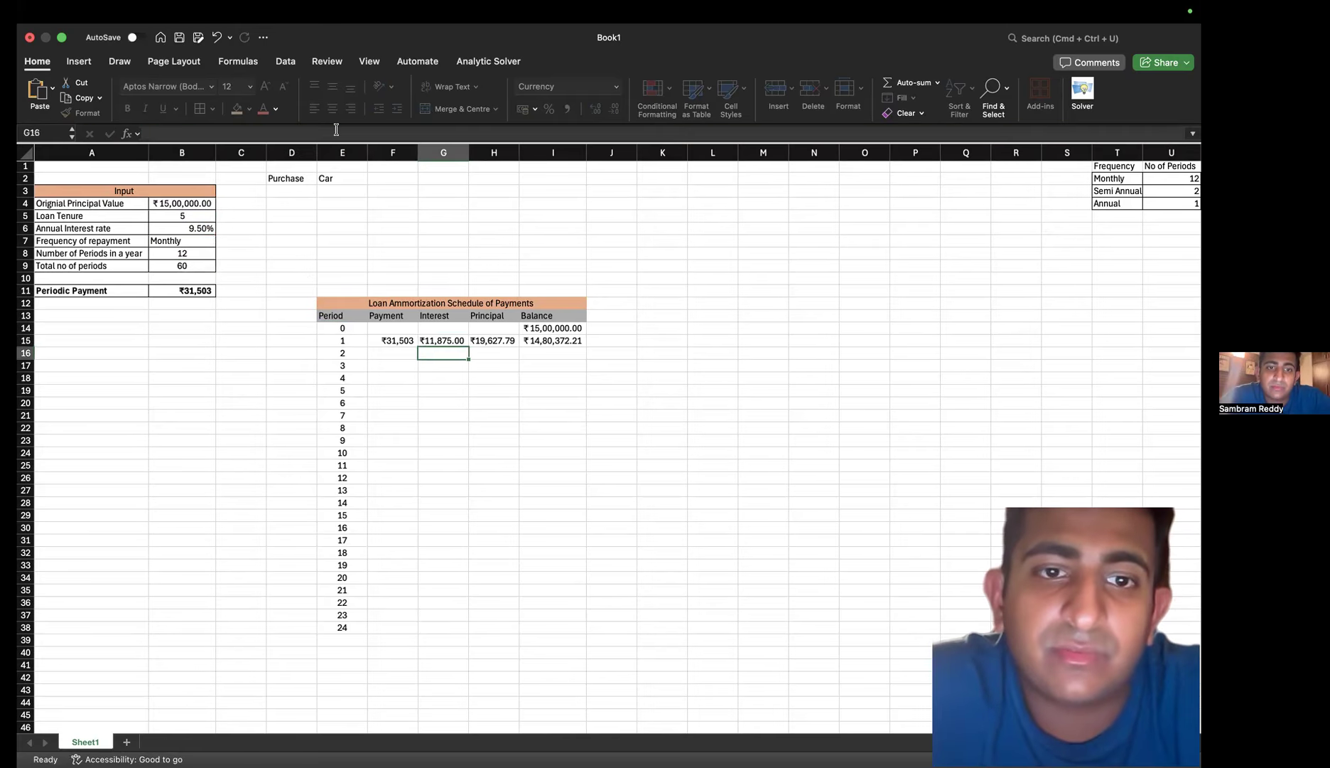
Wrap the PPMT formula in Principal cell H15 in an IF whose logical test is E15<>""
{"action": "left_click", "coordinate": [507, 343]}
{"action": "left_click", "coordinate": [153, 133]}
{"action": "type", "text": "PPMT($B$6/$B$8,E15,B9,-B4"}
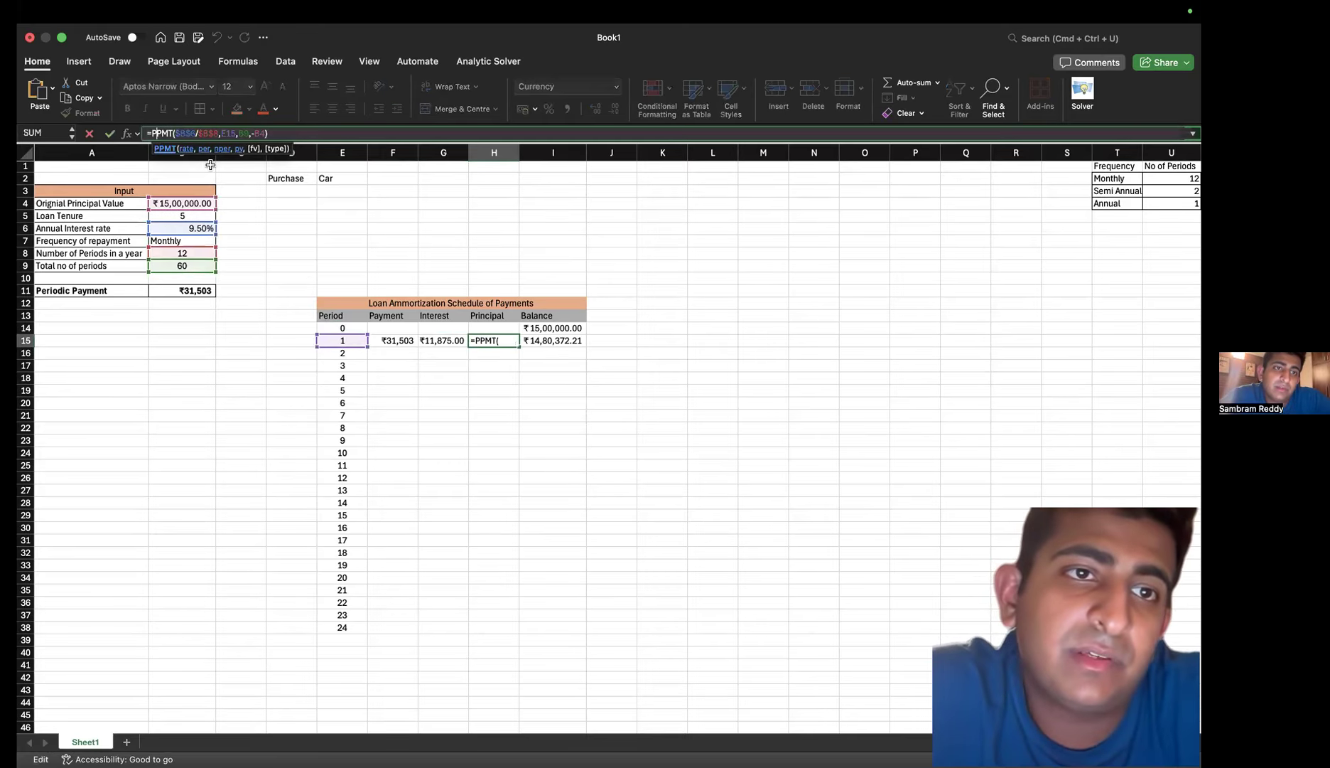
{"action": "key", "text": "Left"}
{"action": "type", "text": "If"}
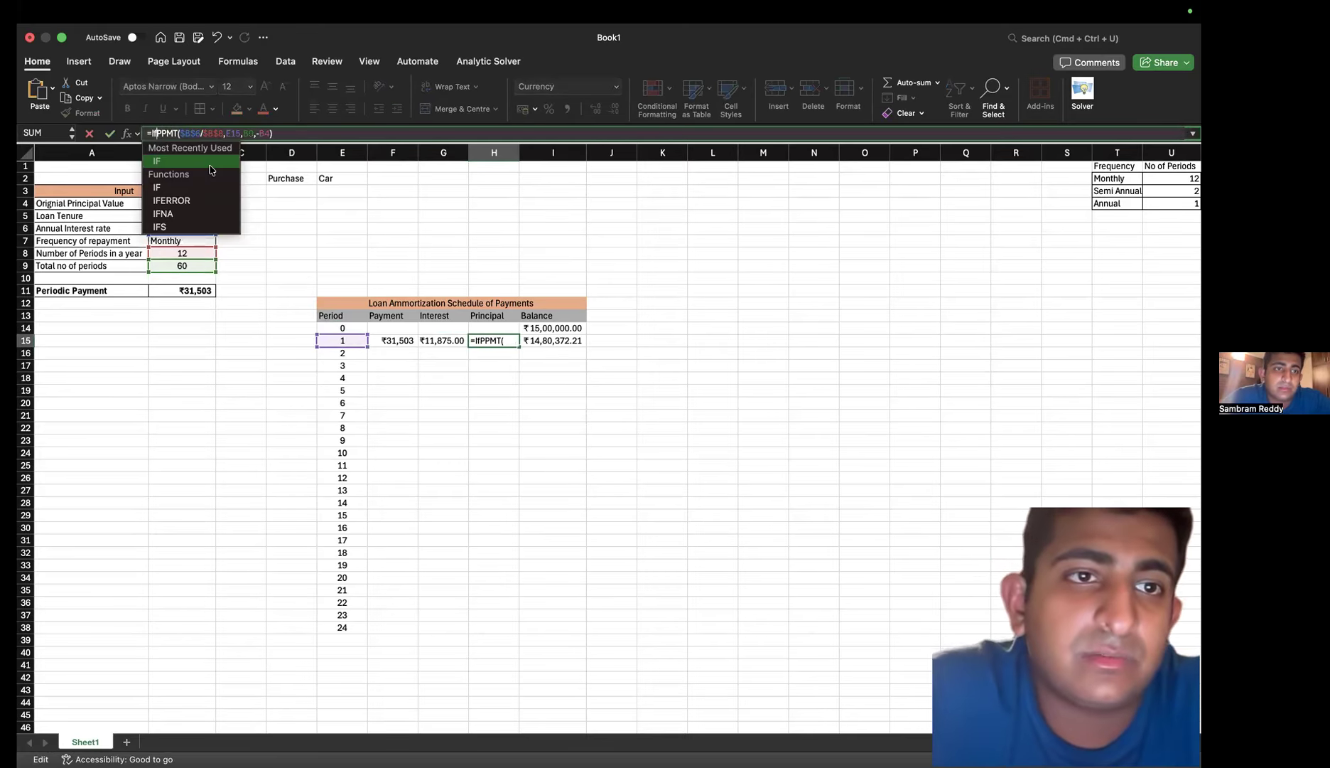
{"action": "double_click", "coordinate": [209, 166]}
{"action": "left_click", "coordinate": [353, 343]}
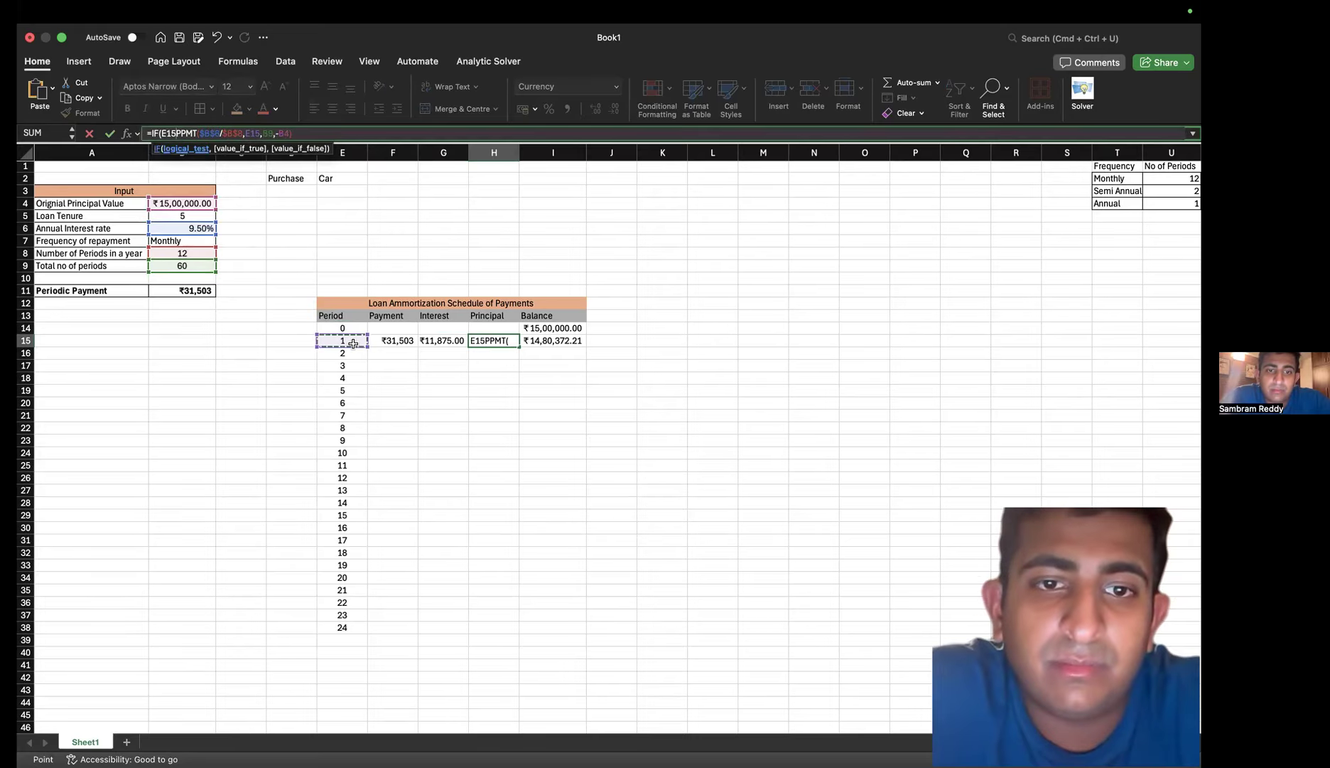
{"action": "type", "text": "<>\"\""}
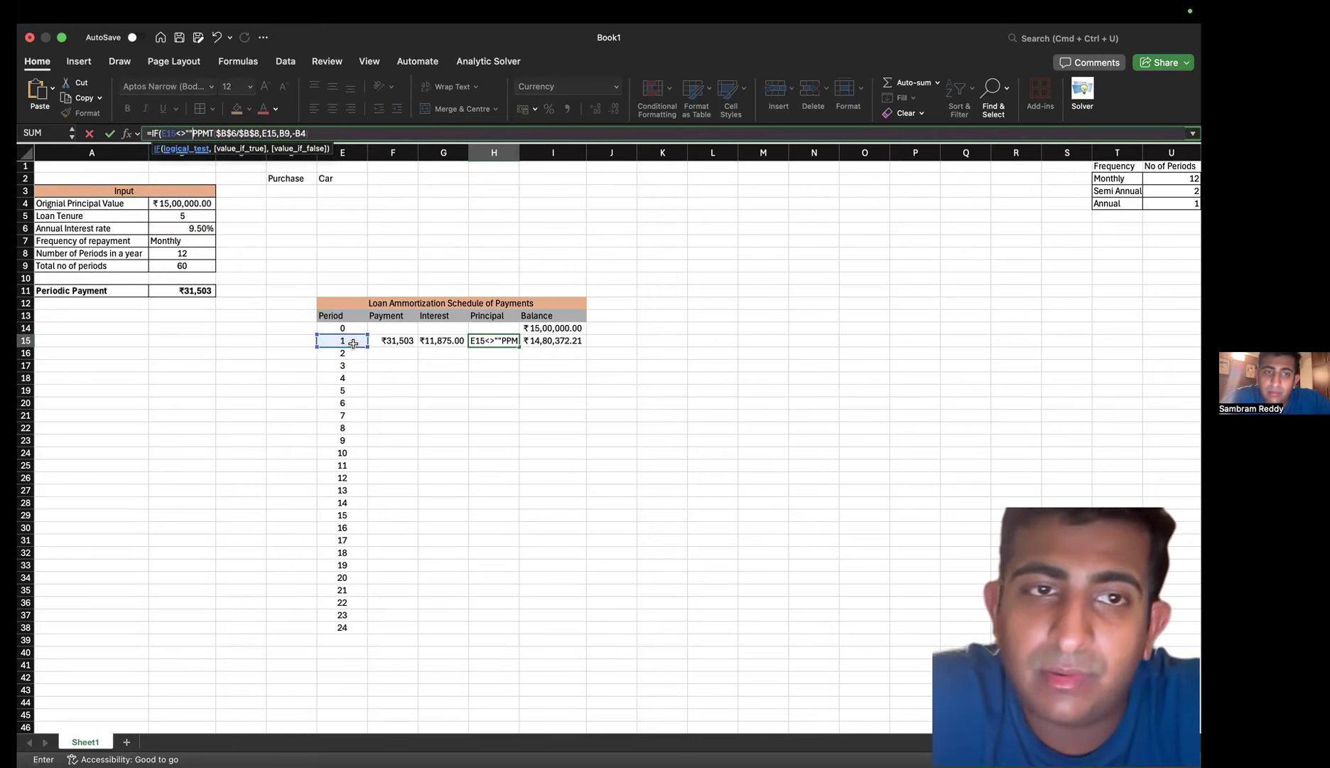
{"action": "type", "text": ","}
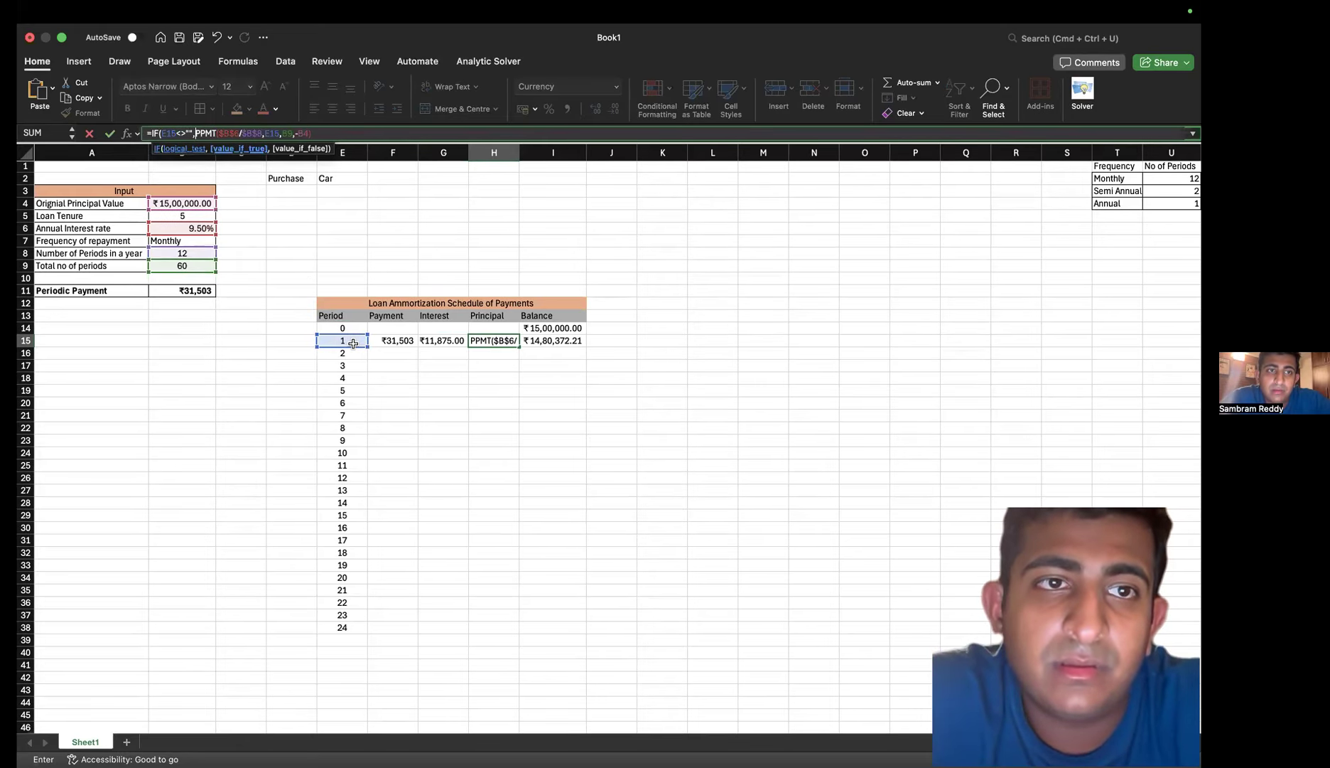
Finish the IF in H15 with empty text "" as the value if false
{"action": "left_click", "coordinate": [317, 133]}
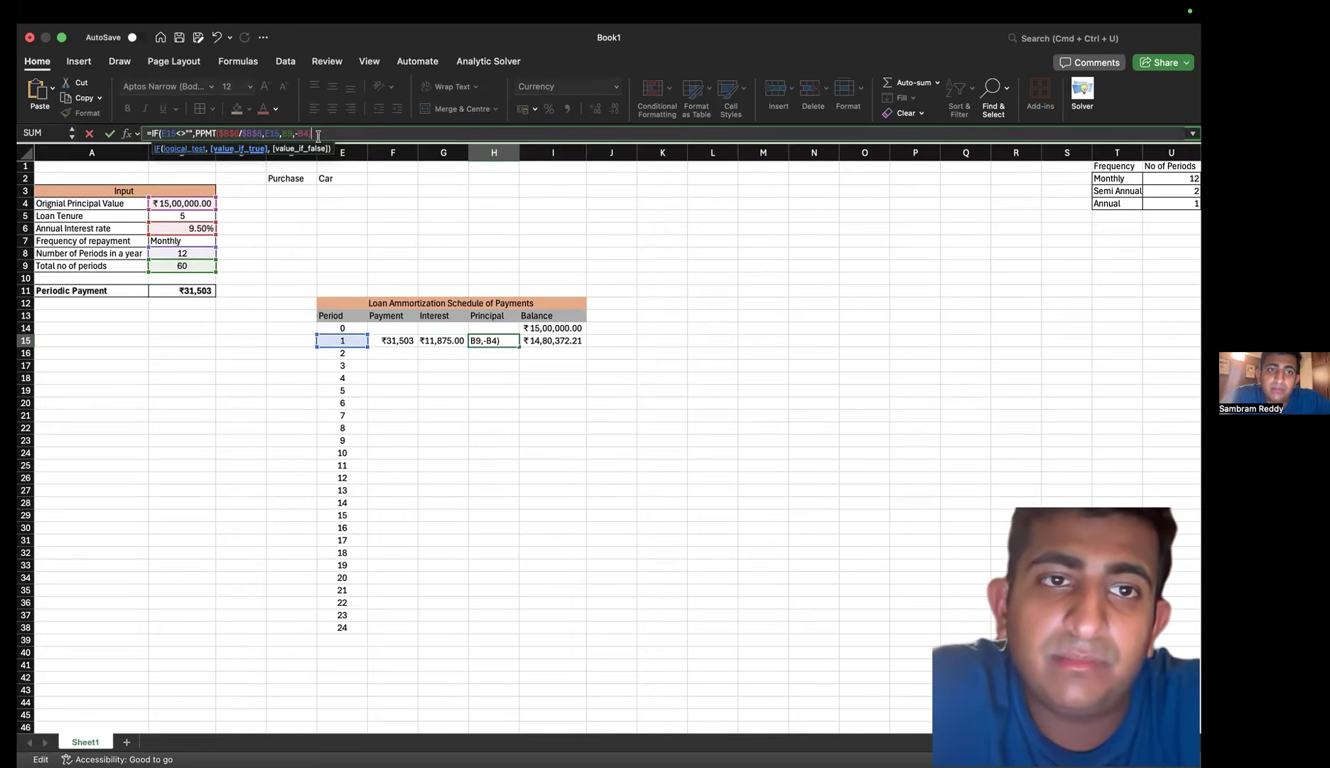
{"action": "type", "text": ","}
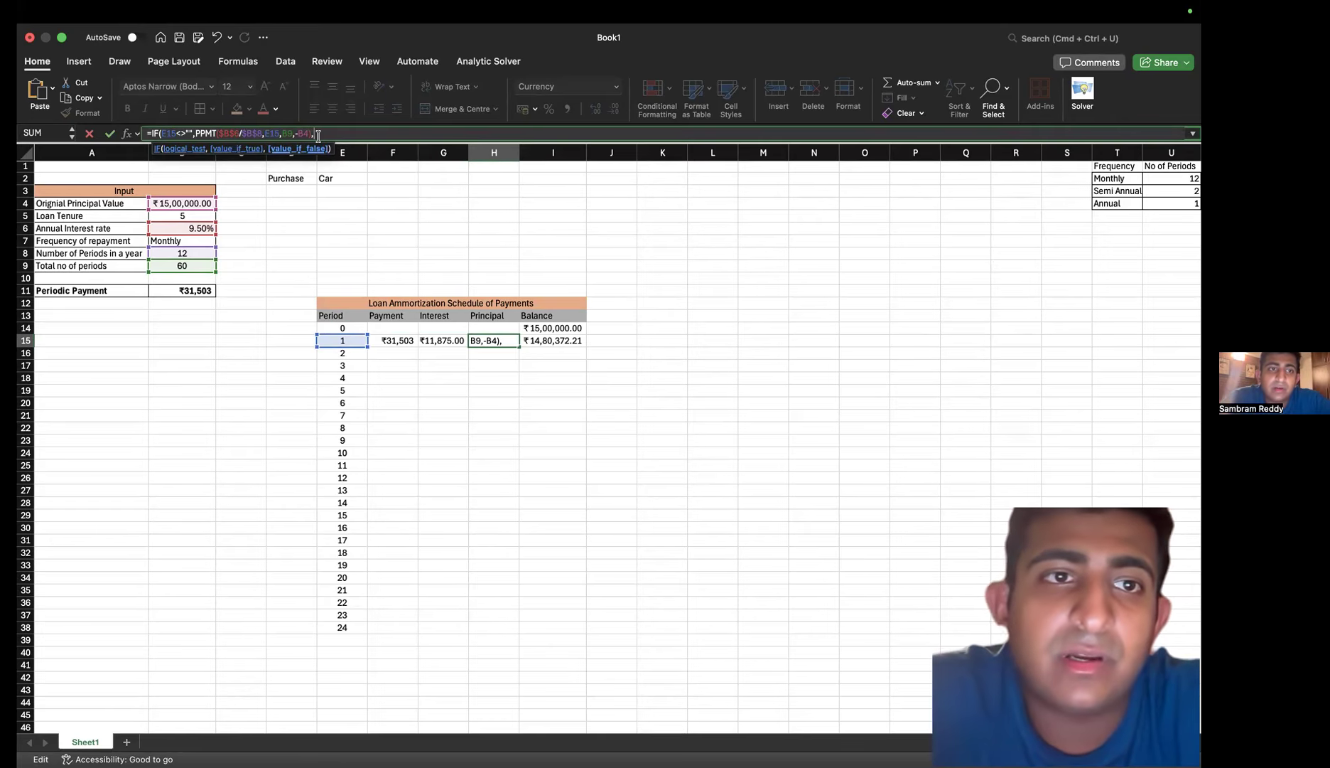
{"action": "type", "text": "\"\")"}
{"action": "key", "text": "Return"}
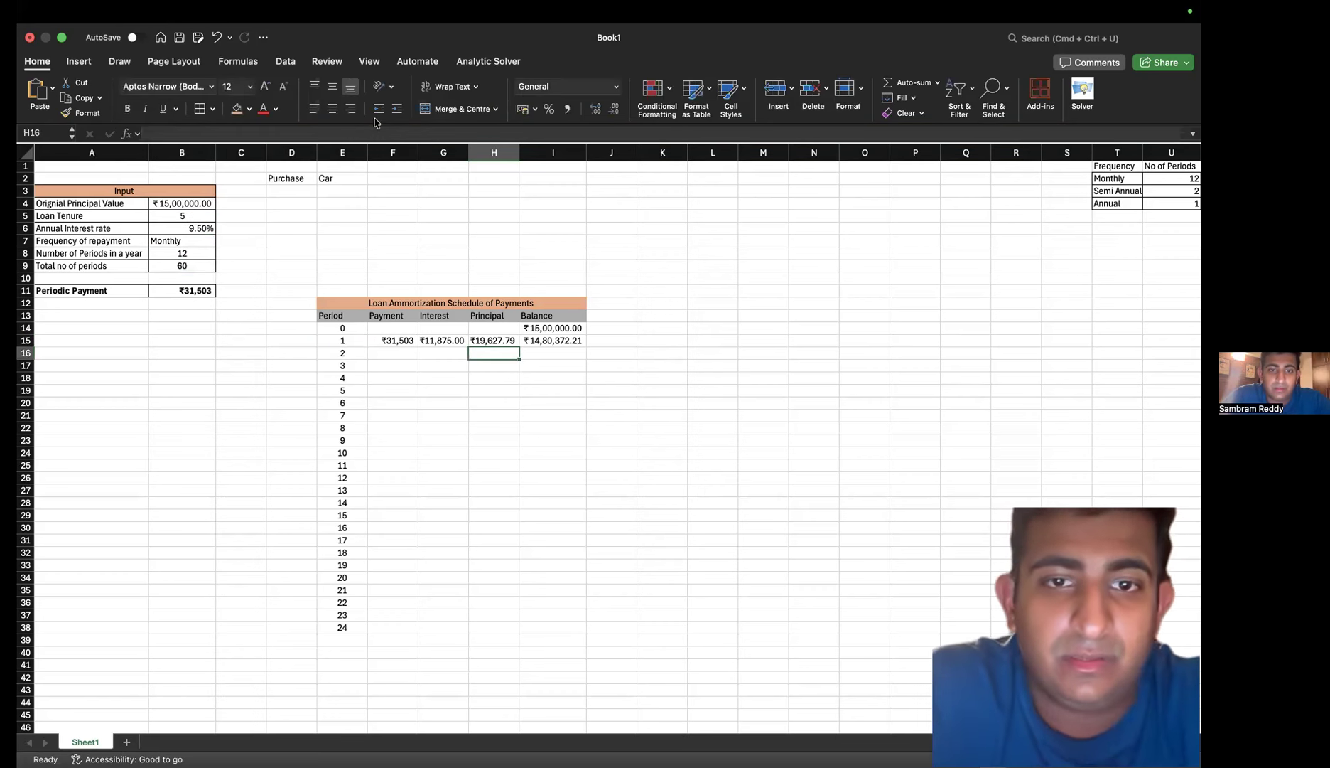
{"action": "scroll", "coordinate": [372, 341], "scroll_direction": "down", "scroll_amount": 1}
{"action": "scroll", "coordinate": [372, 340], "scroll_direction": "down", "scroll_amount": 4}
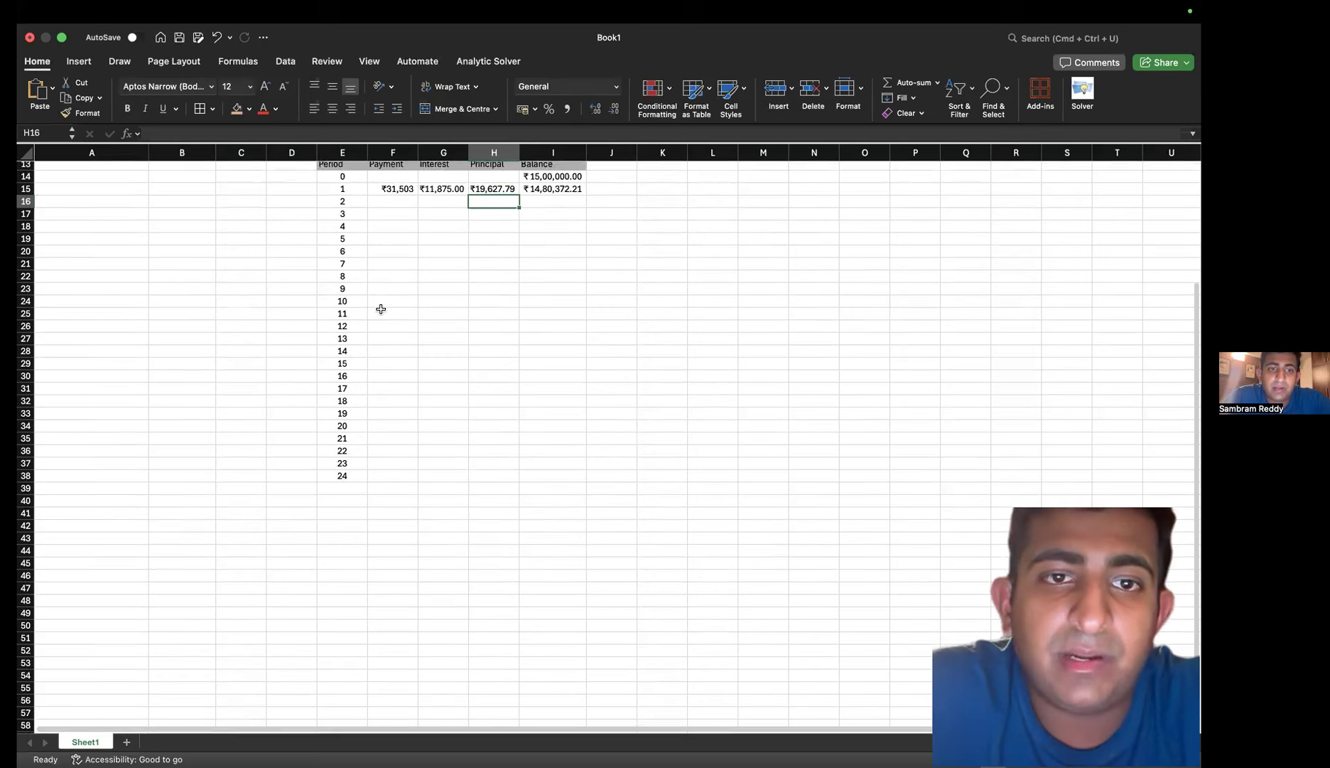
{"action": "left_click_drag", "start_coordinate": [386, 182], "coordinate": [562, 187]}
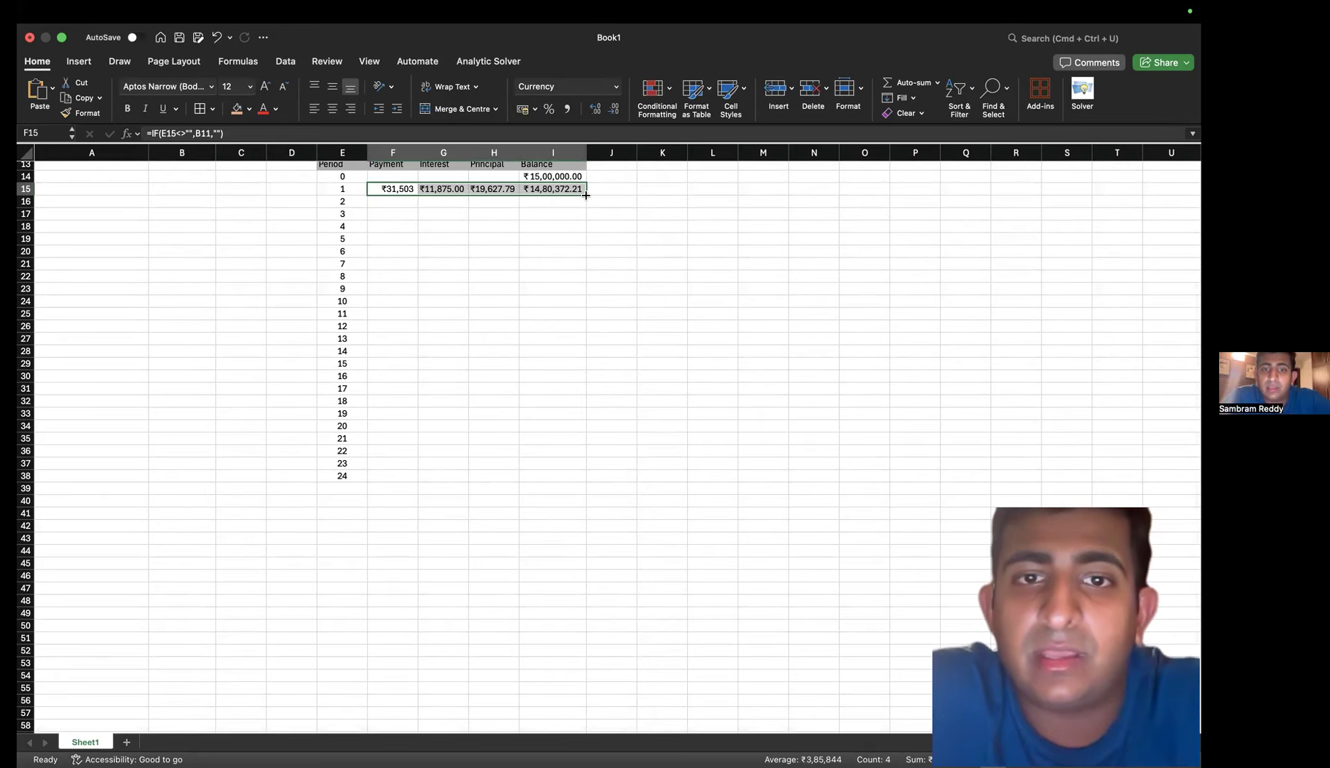
{"action": "left_click", "coordinate": [558, 249]}
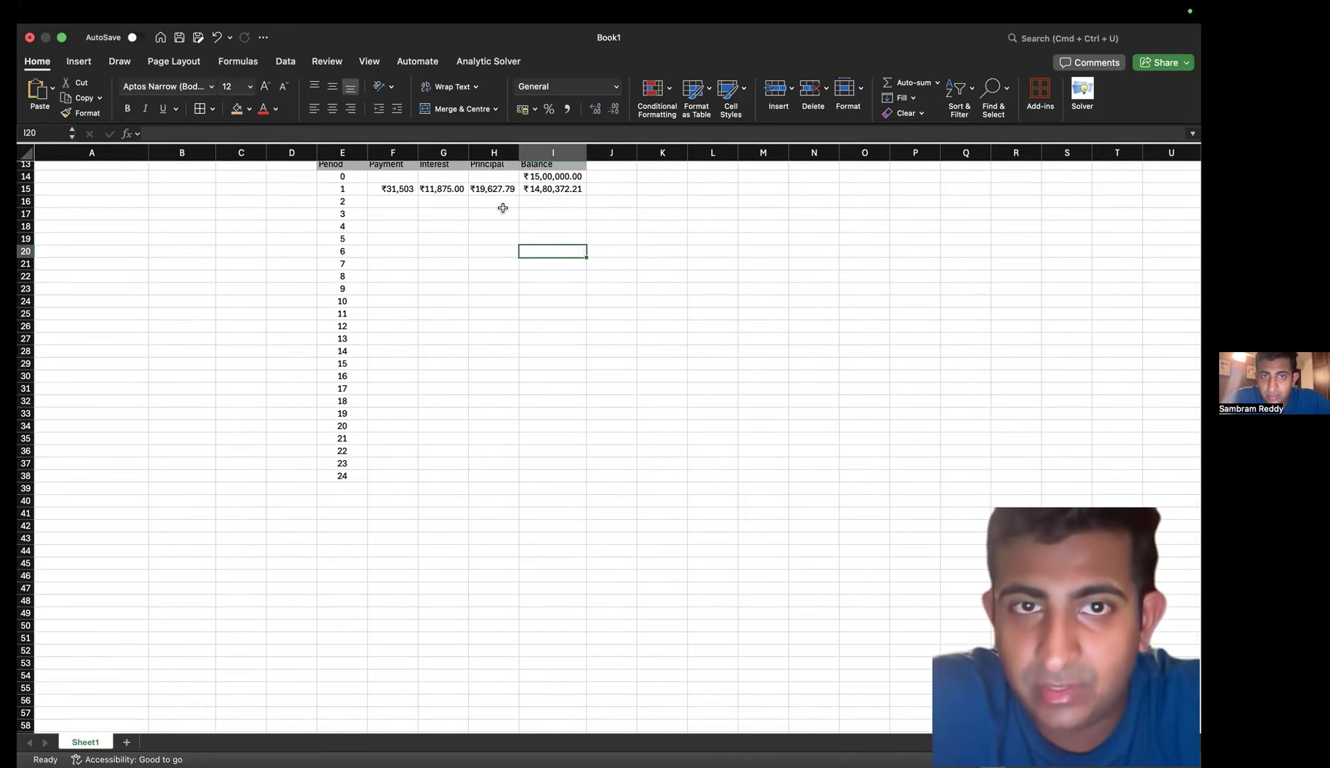
{"action": "scroll", "coordinate": [516, 237], "scroll_direction": "up", "scroll_amount": 2}
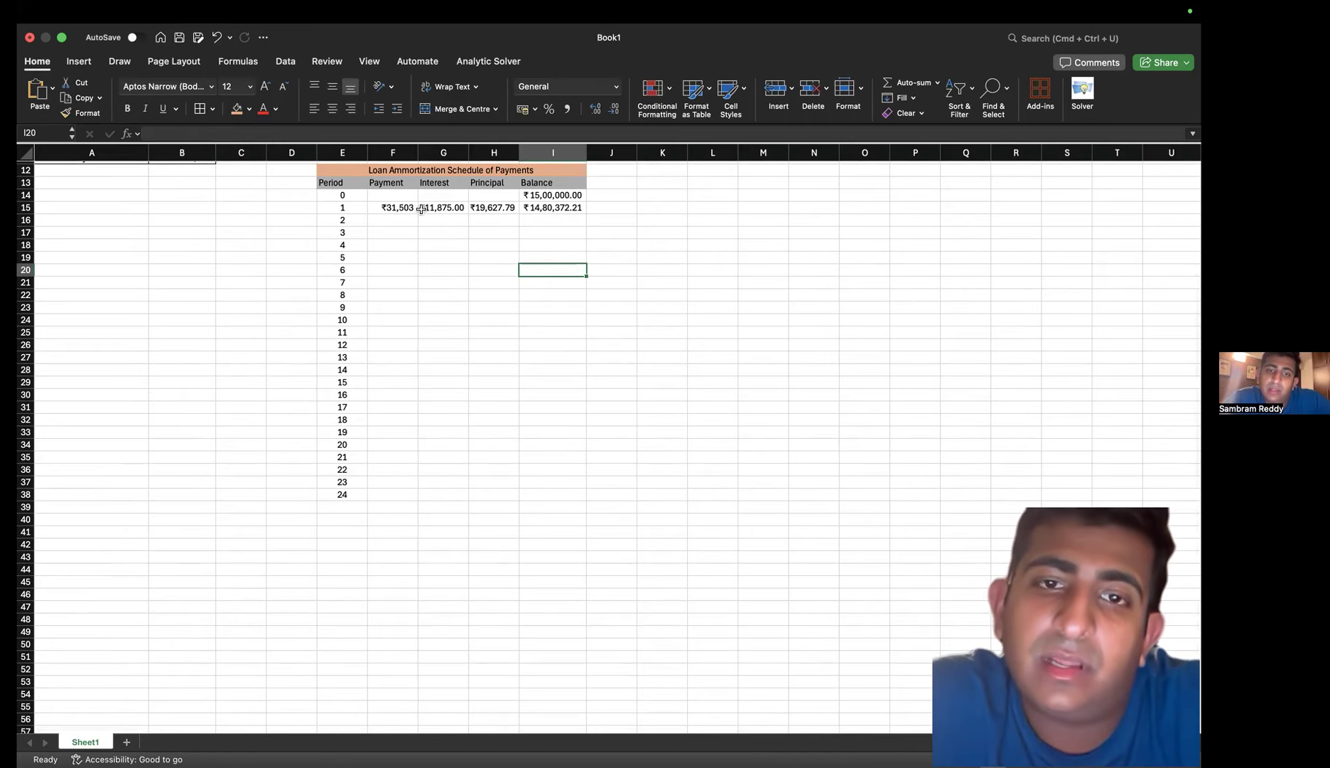
Wrap the I14-H15 formula in Balance cell I15 in an IF whose logical test is E15<>""
{"action": "left_click", "coordinate": [555, 210]}
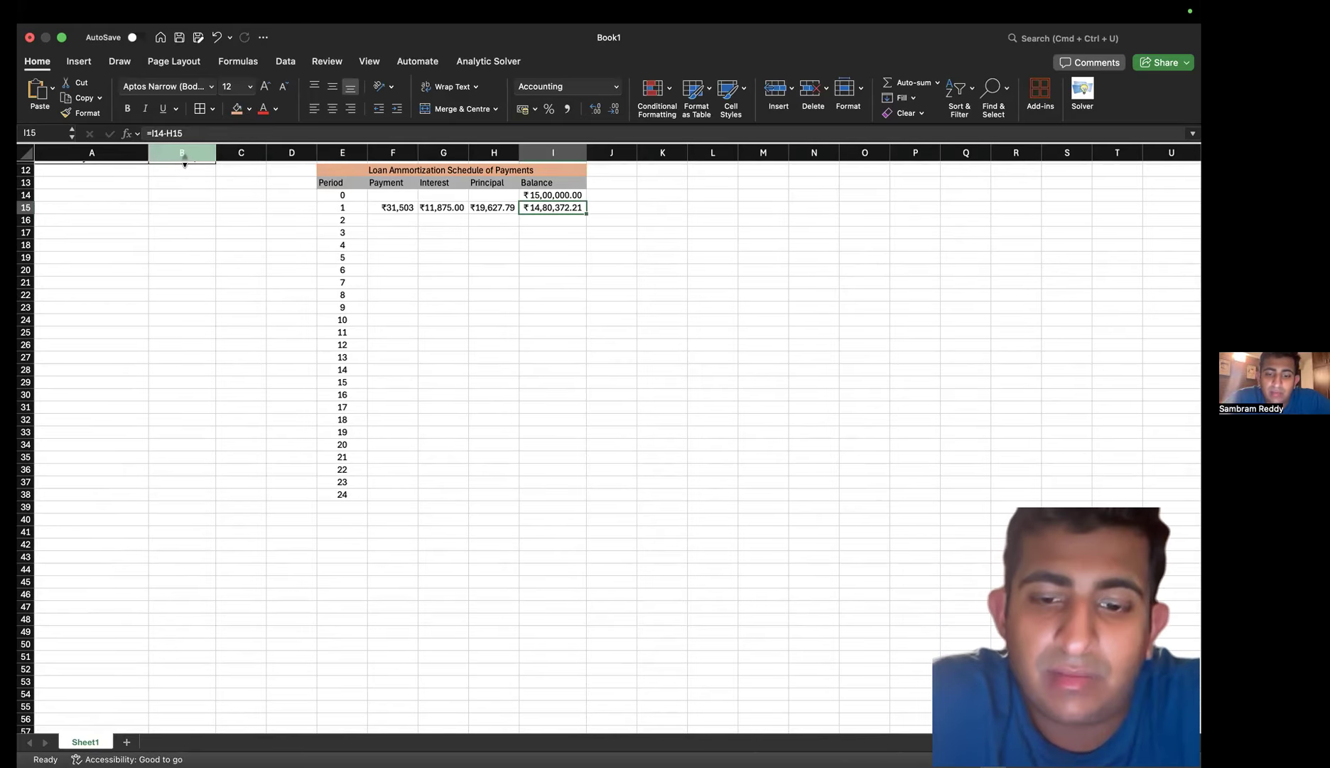
{"action": "left_click", "coordinate": [154, 134]}
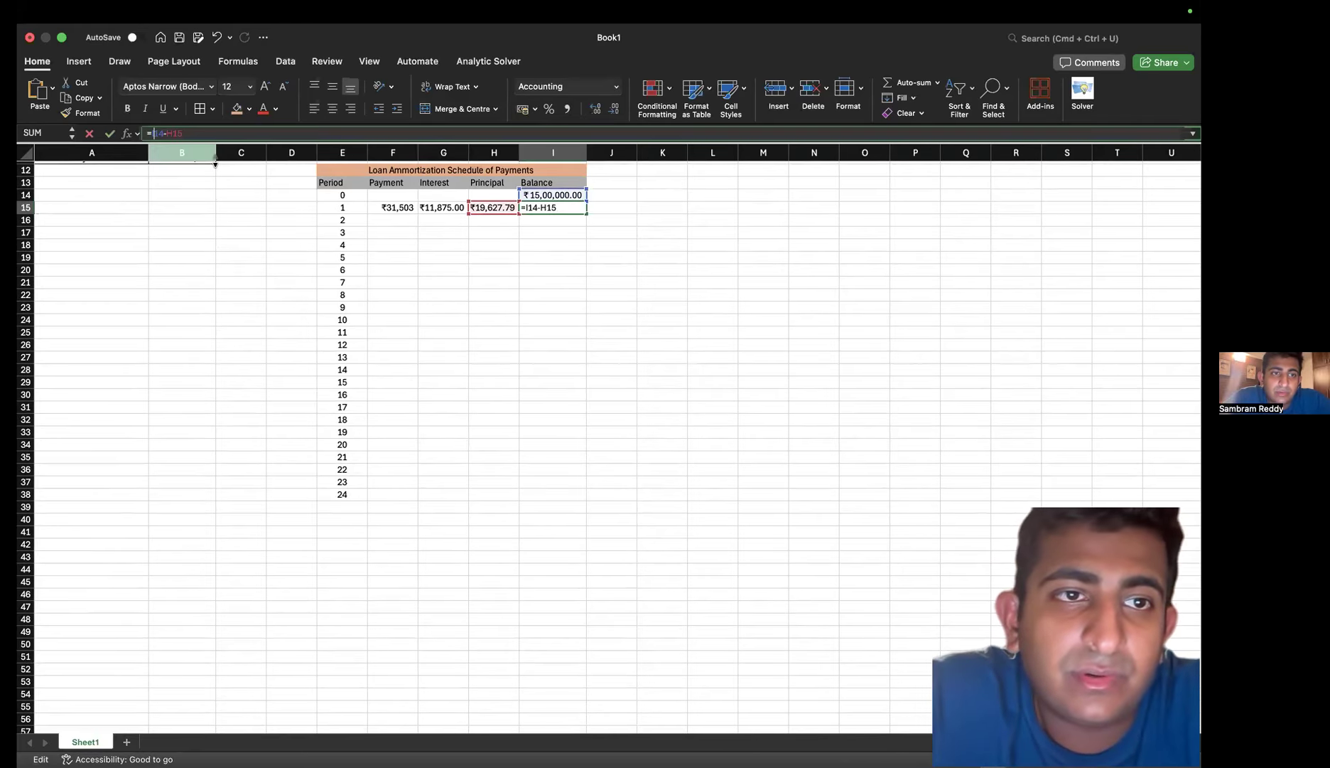
{"action": "type", "text": "if"}
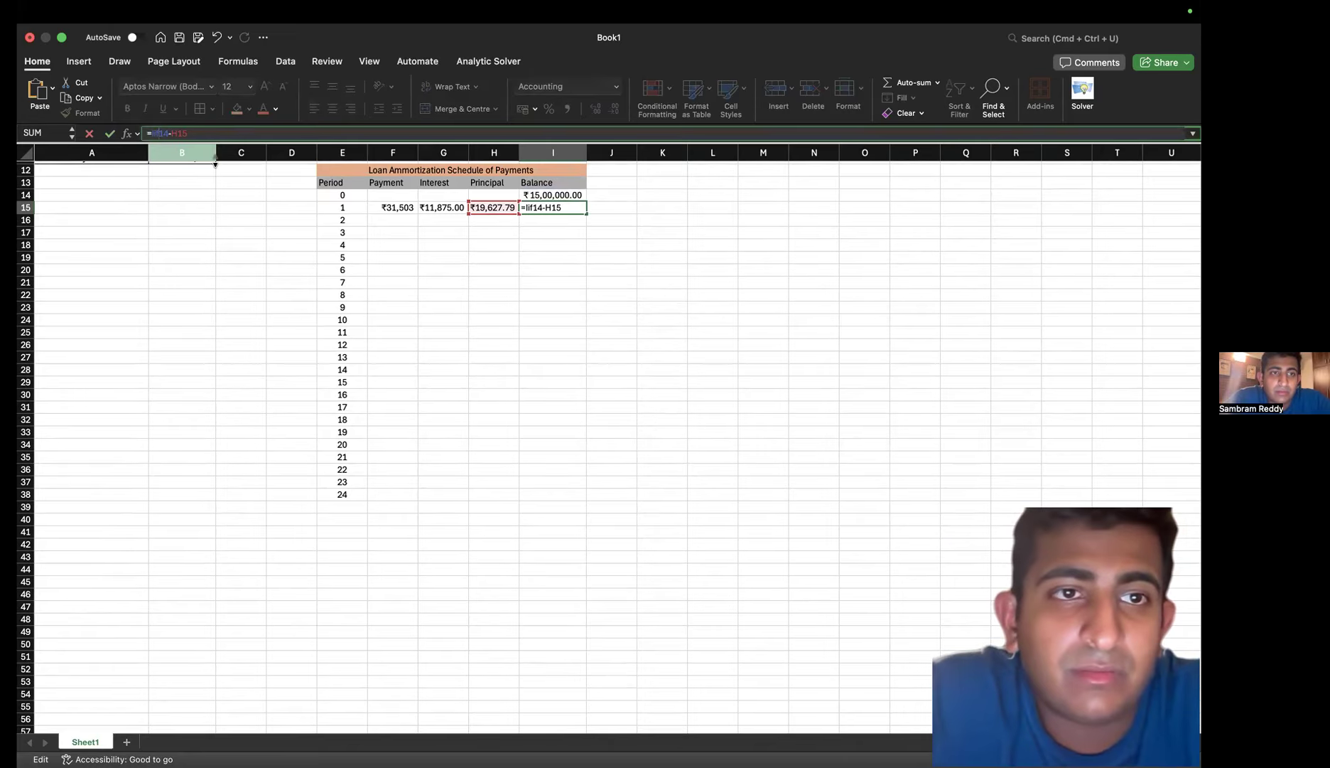
{"action": "key", "text": "BackSpace"}
{"action": "key", "text": "BackSpace"}
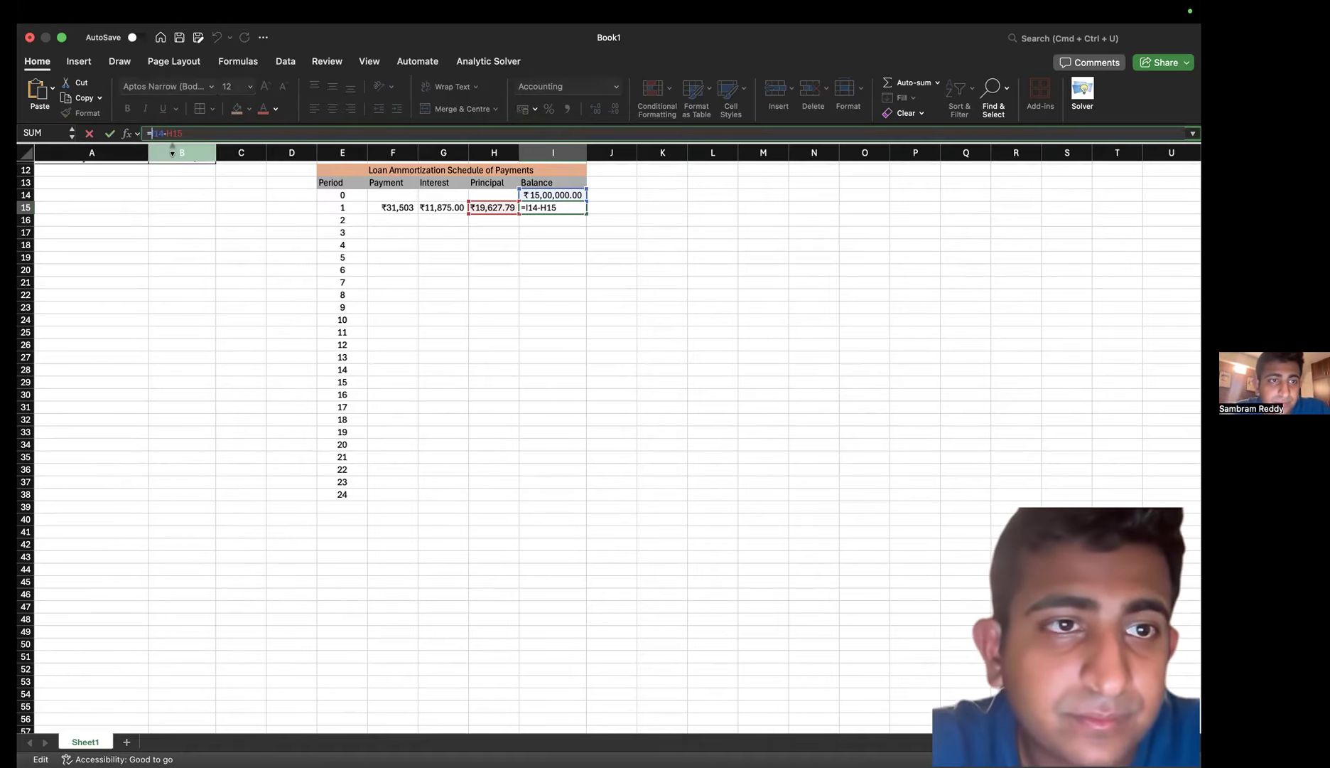
{"action": "type", "text": "IF("}
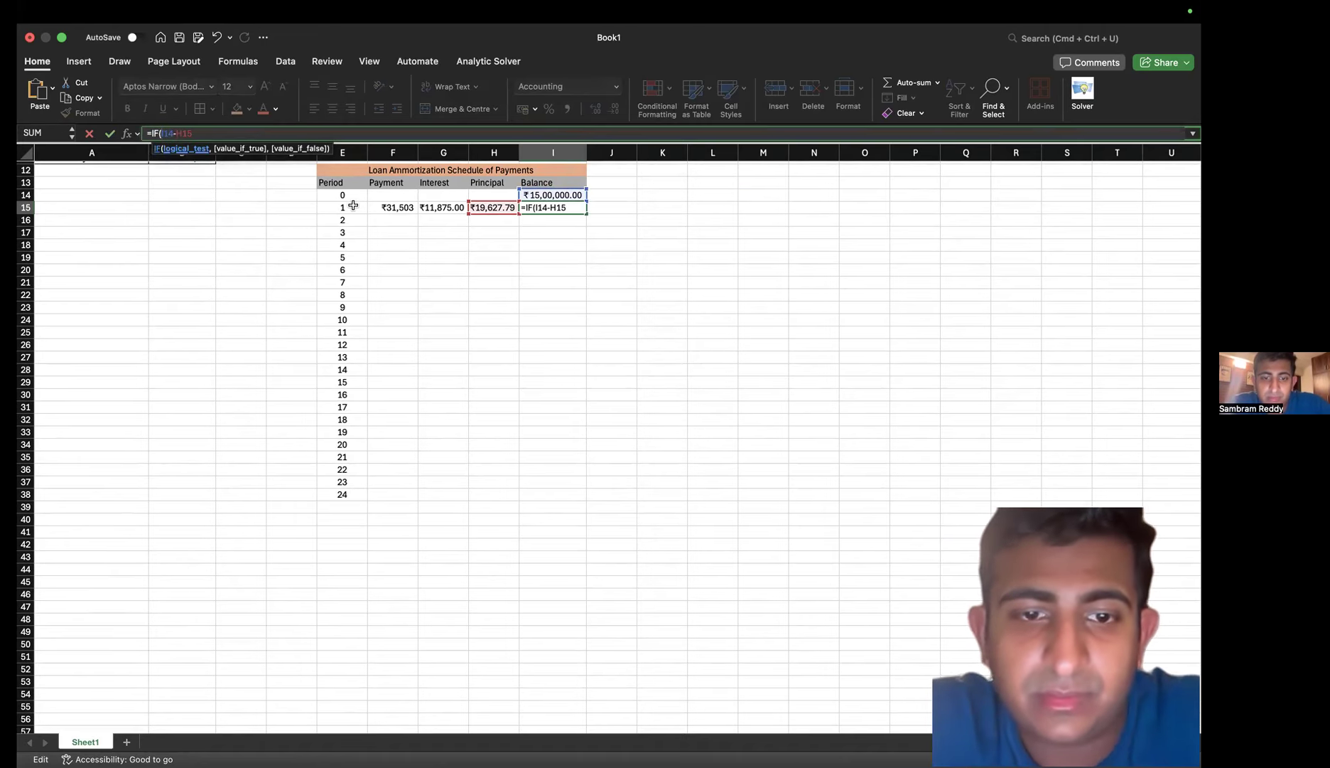
{"action": "left_click", "coordinate": [353, 206]}
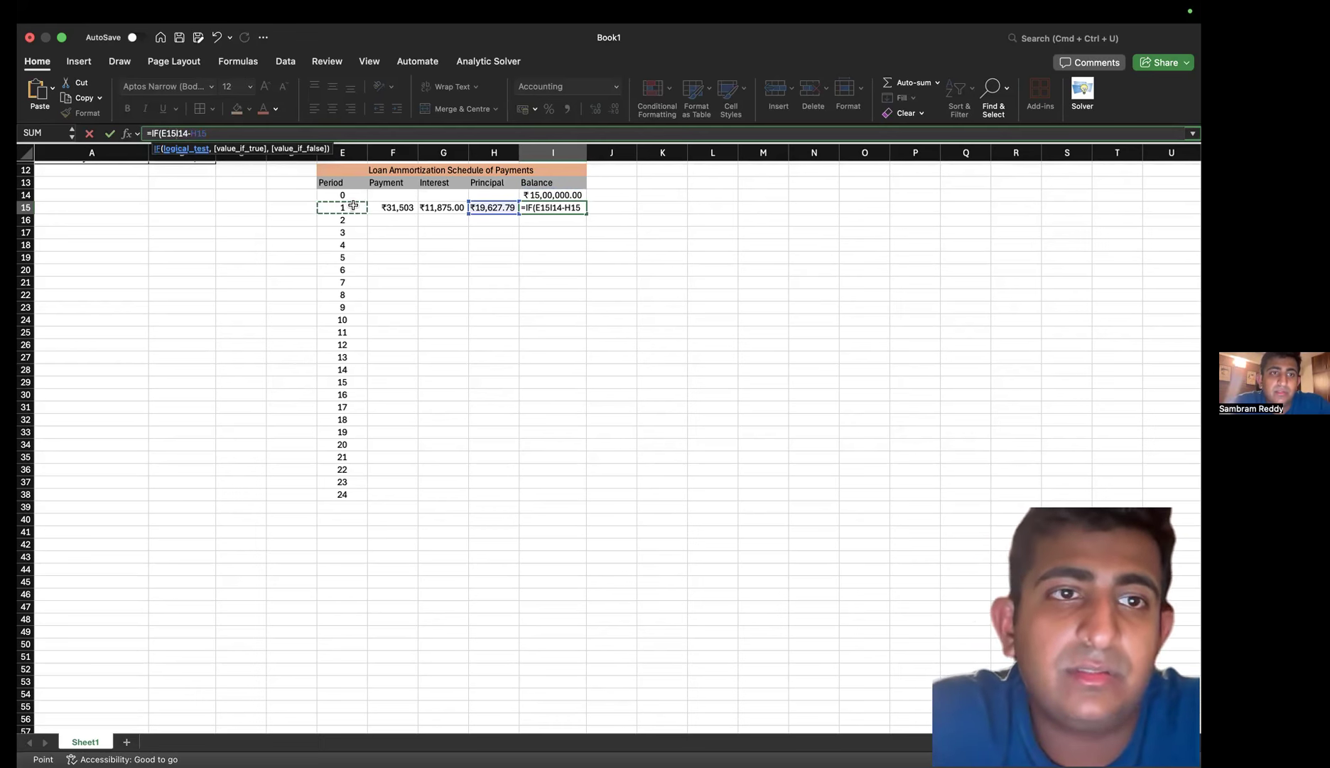
{"action": "type", "text": "<>"}
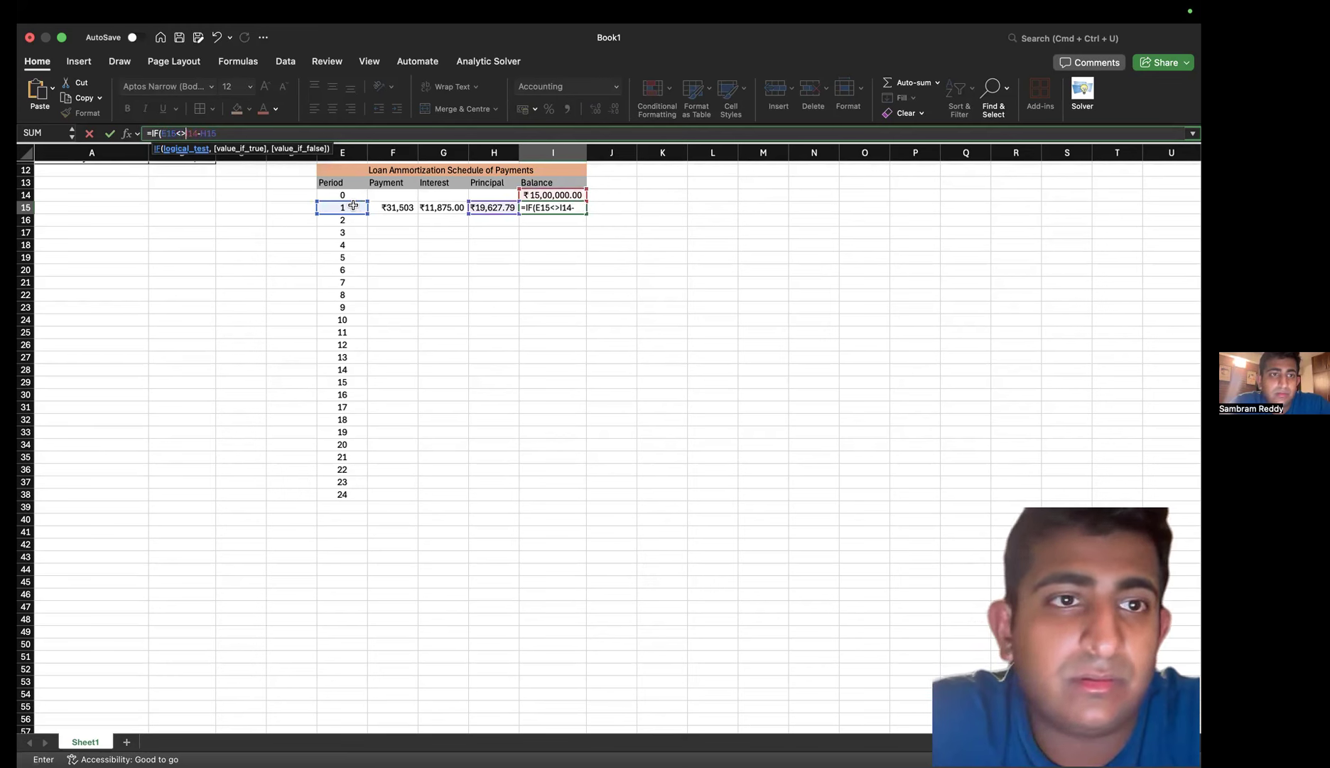
{"action": "type", "text": "\"\","}
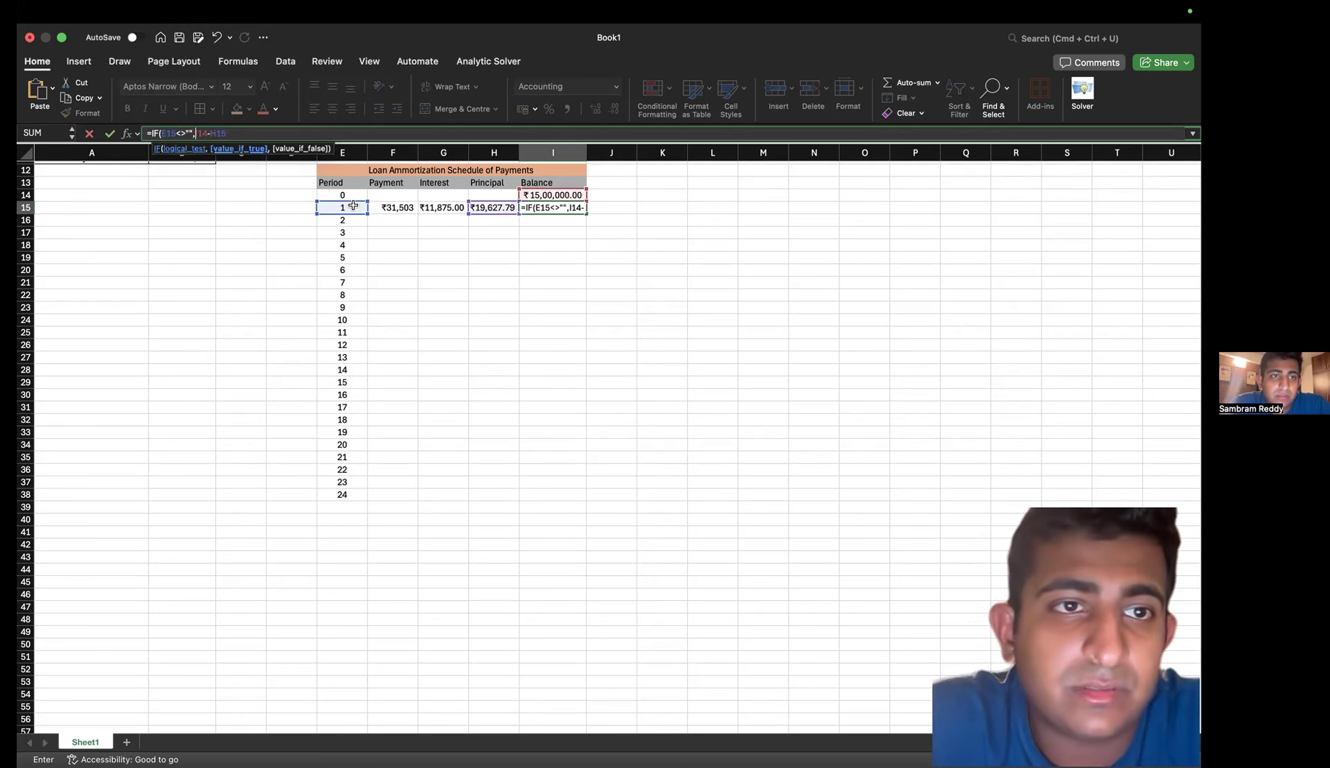
Finish the IF in I15 with empty text "" as the value if false
{"action": "left_click", "coordinate": [267, 131]}
{"action": "type", "text": ",\"\""}
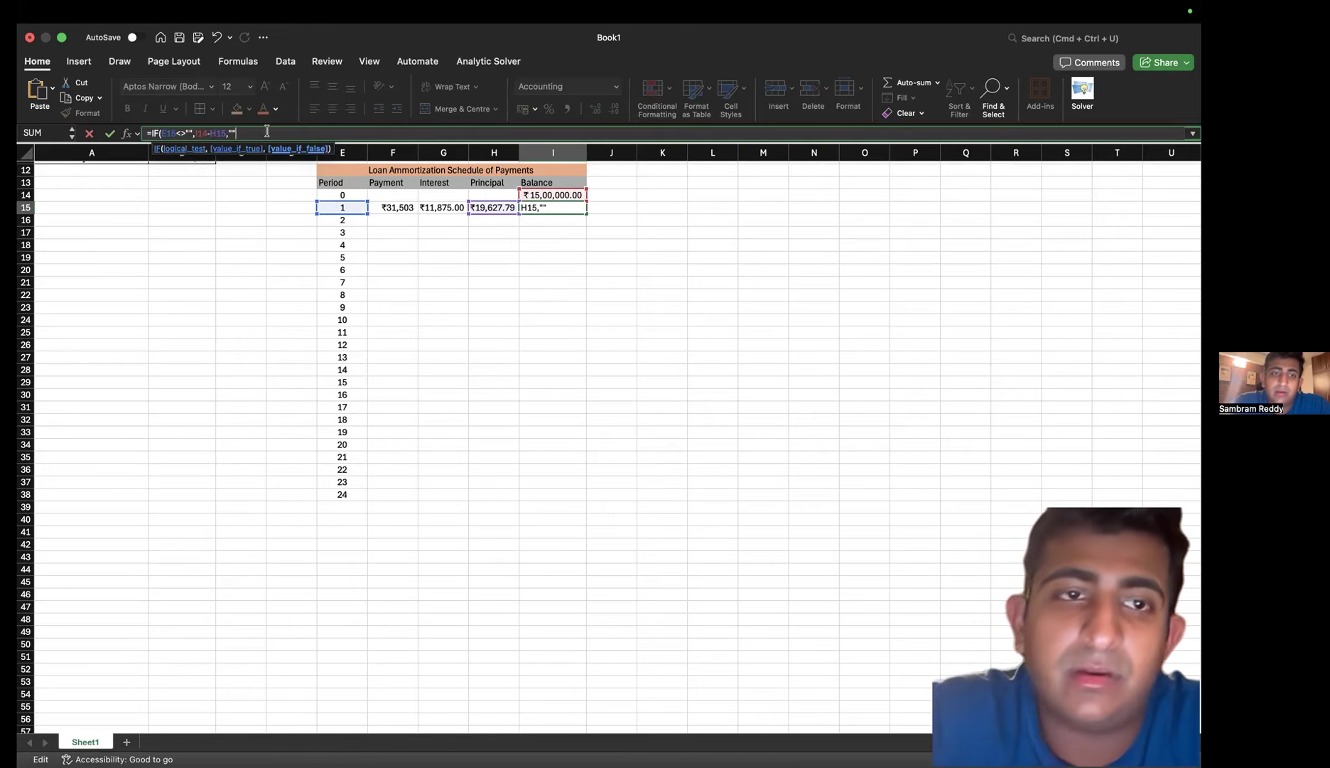
{"action": "type", "text": ")"}
{"action": "key", "text": "Return"}
Fill the Payment, Interest, Principal and Balance formulas in F15:I15 down through the schedule, beyond the last listed period
{"action": "left_click_drag", "start_coordinate": [397, 207], "coordinate": [586, 718]}
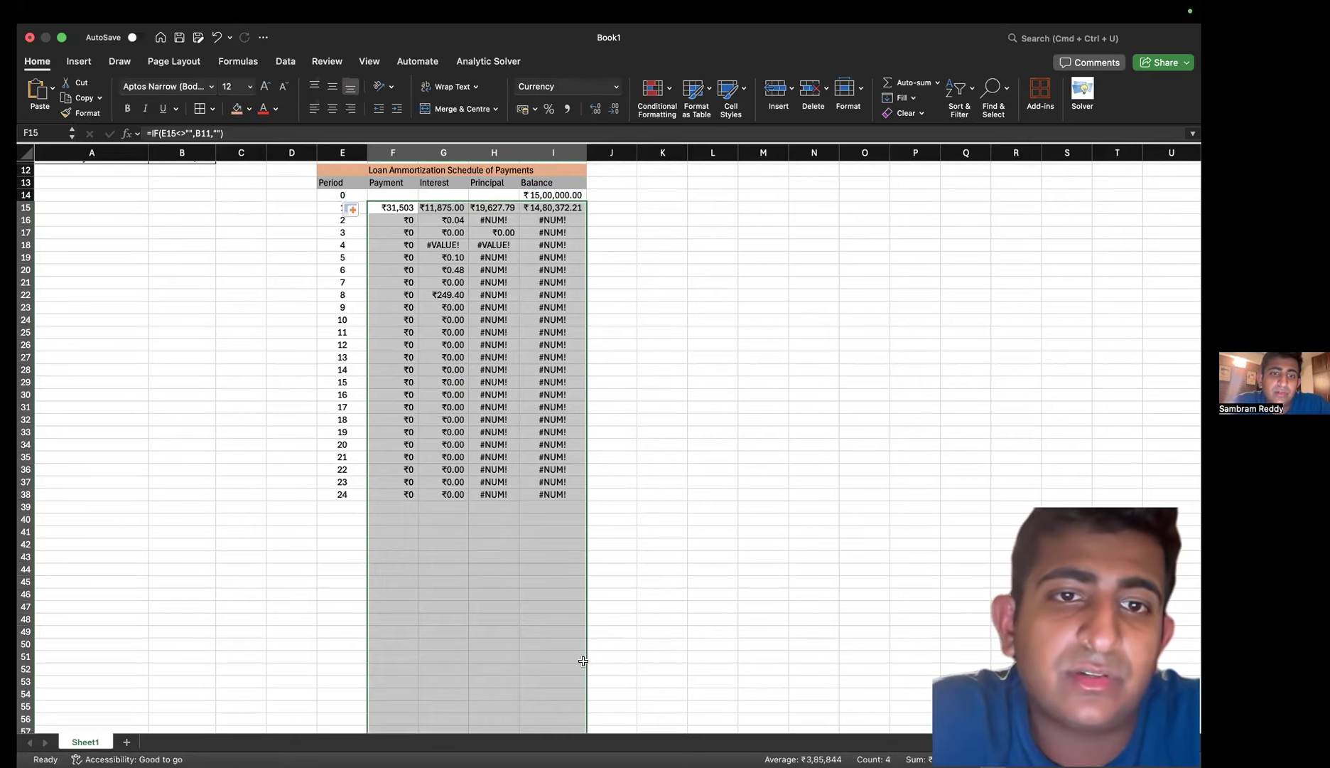
{"action": "scroll", "coordinate": [530, 370], "scroll_direction": "down", "scroll_amount": 2}
{"action": "scroll", "coordinate": [531, 371], "scroll_direction": "down", "scroll_amount": 1}
{"action": "scroll", "coordinate": [530, 371], "scroll_direction": "up", "scroll_amount": 4}
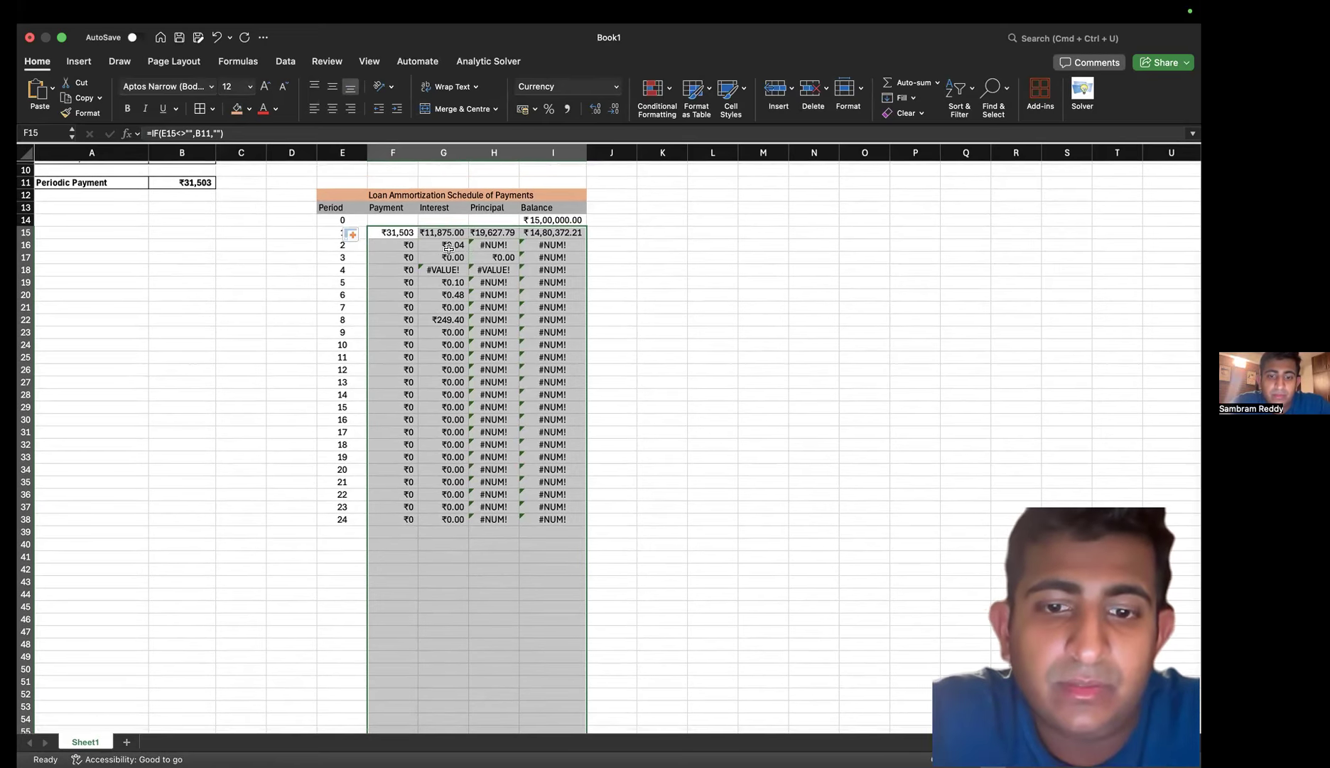
Inspect the filled formulas in Principal cell H18 and Payment cell F16 for shifted input references
{"action": "left_click", "coordinate": [473, 269]}
{"action": "scroll", "coordinate": [445, 217], "scroll_direction": "down", "scroll_amount": 2}
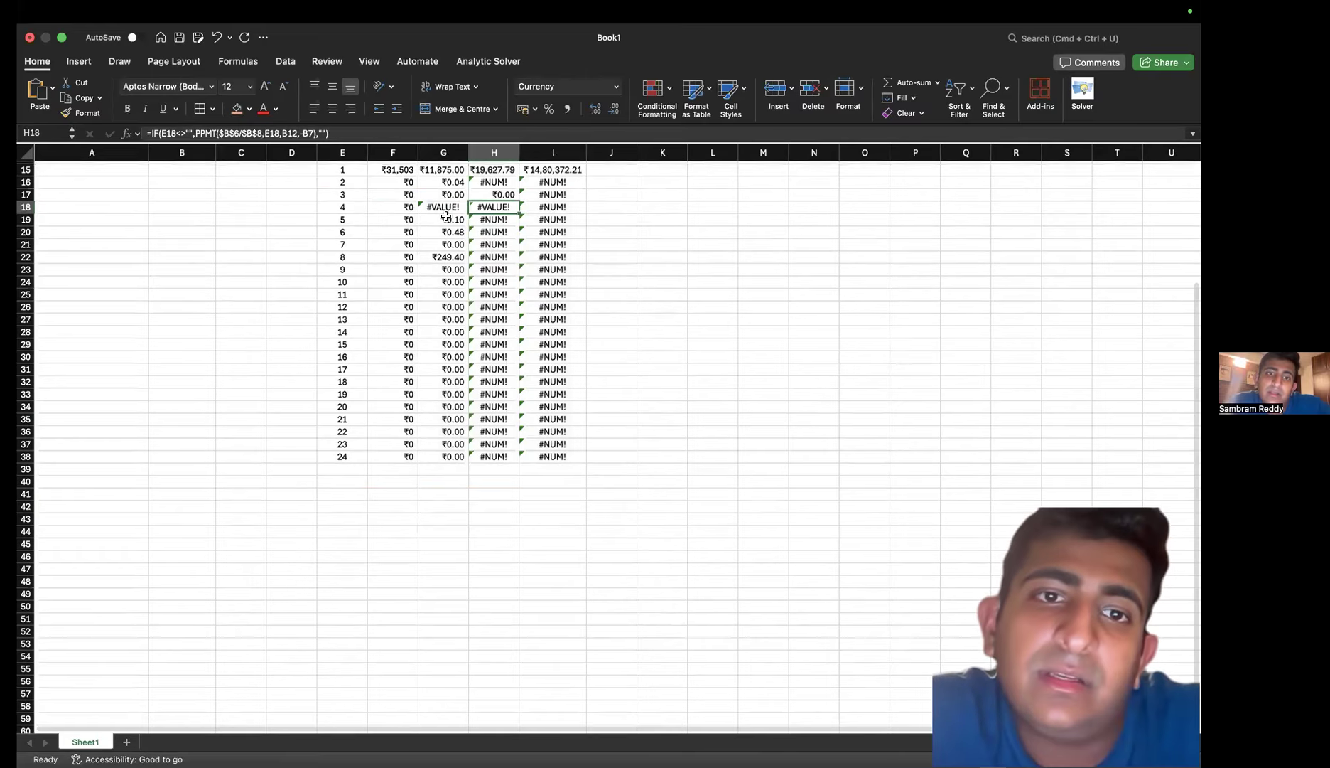
{"action": "scroll", "coordinate": [447, 346], "scroll_direction": "up", "scroll_amount": 5}
{"action": "scroll", "coordinate": [396, 352], "scroll_direction": "down", "scroll_amount": 1}
{"action": "left_click", "coordinate": [396, 334]}
{"action": "double_click", "coordinate": [396, 346]}
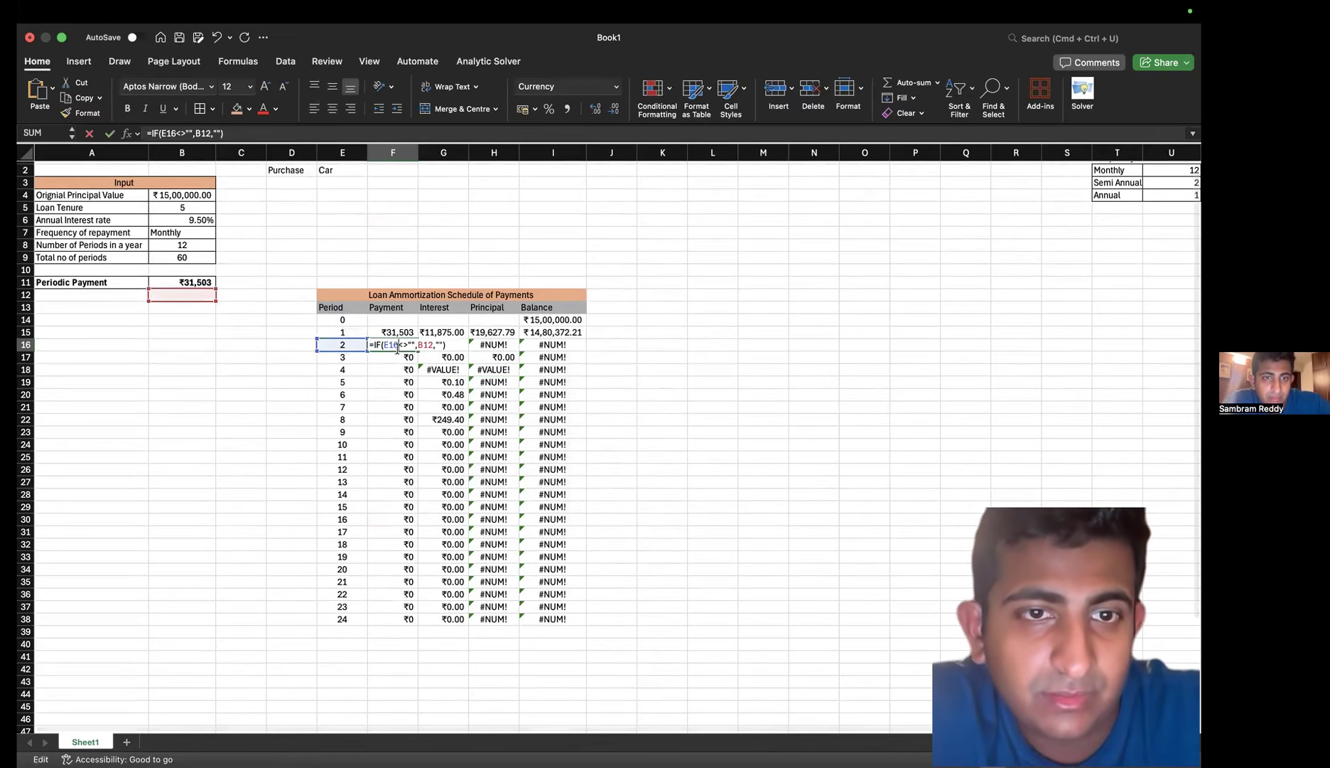
{"action": "key", "text": "Escape"}
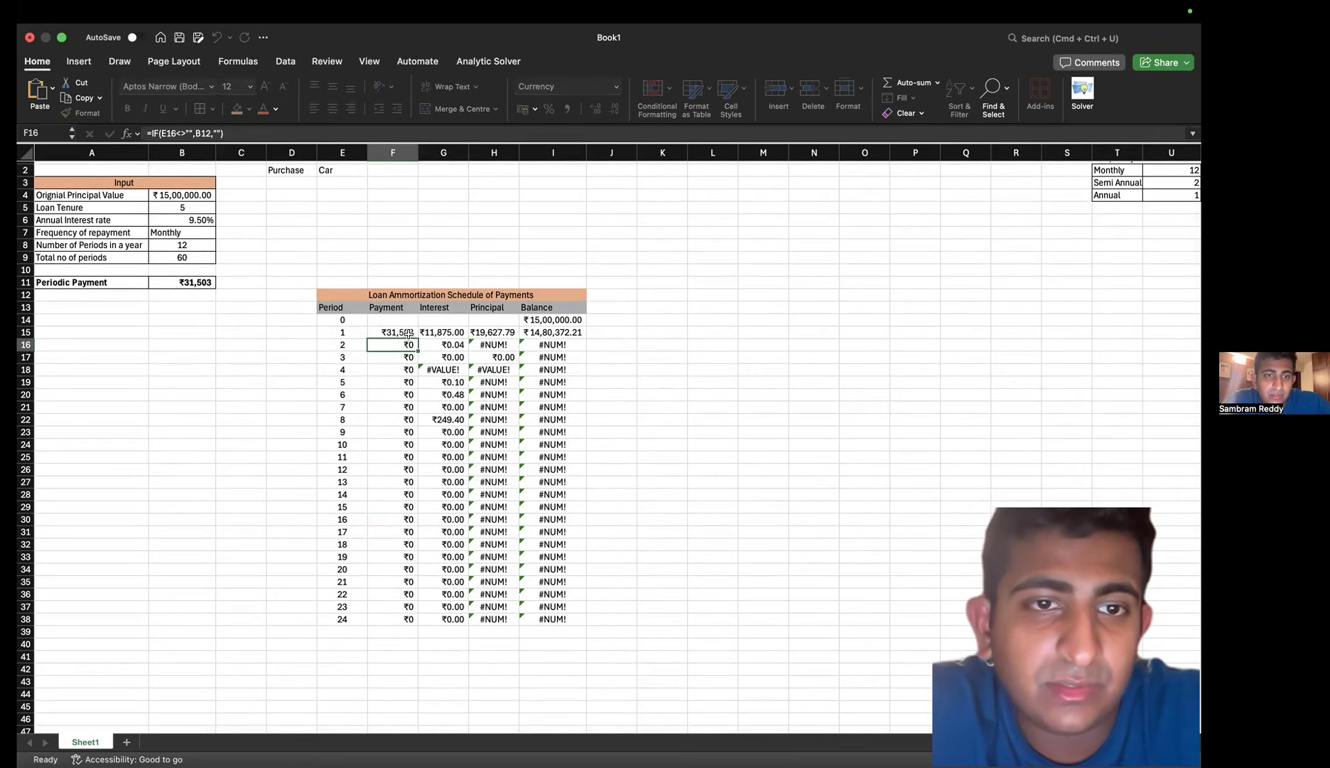
Make the periodic payment reference in Payment cell F15 absolute as $B$11
{"action": "double_click", "coordinate": [411, 332]}
{"action": "left_click", "coordinate": [433, 332]}
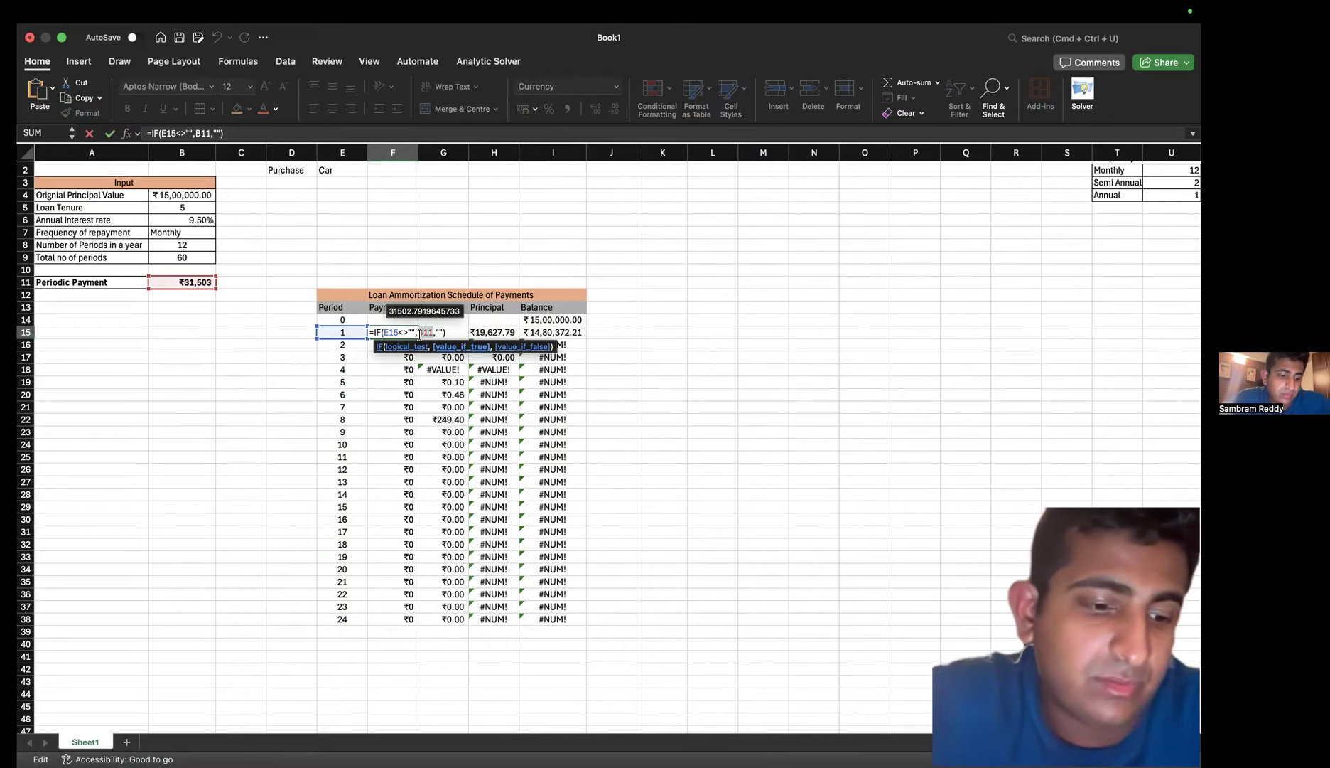
{"action": "key", "text": "F4"}
{"action": "key", "text": "Return"}
{"action": "left_click", "coordinate": [396, 321]}
{"action": "left_click", "coordinate": [395, 329]}
{"action": "left_click_drag", "start_coordinate": [411, 344], "coordinate": [434, 704]}
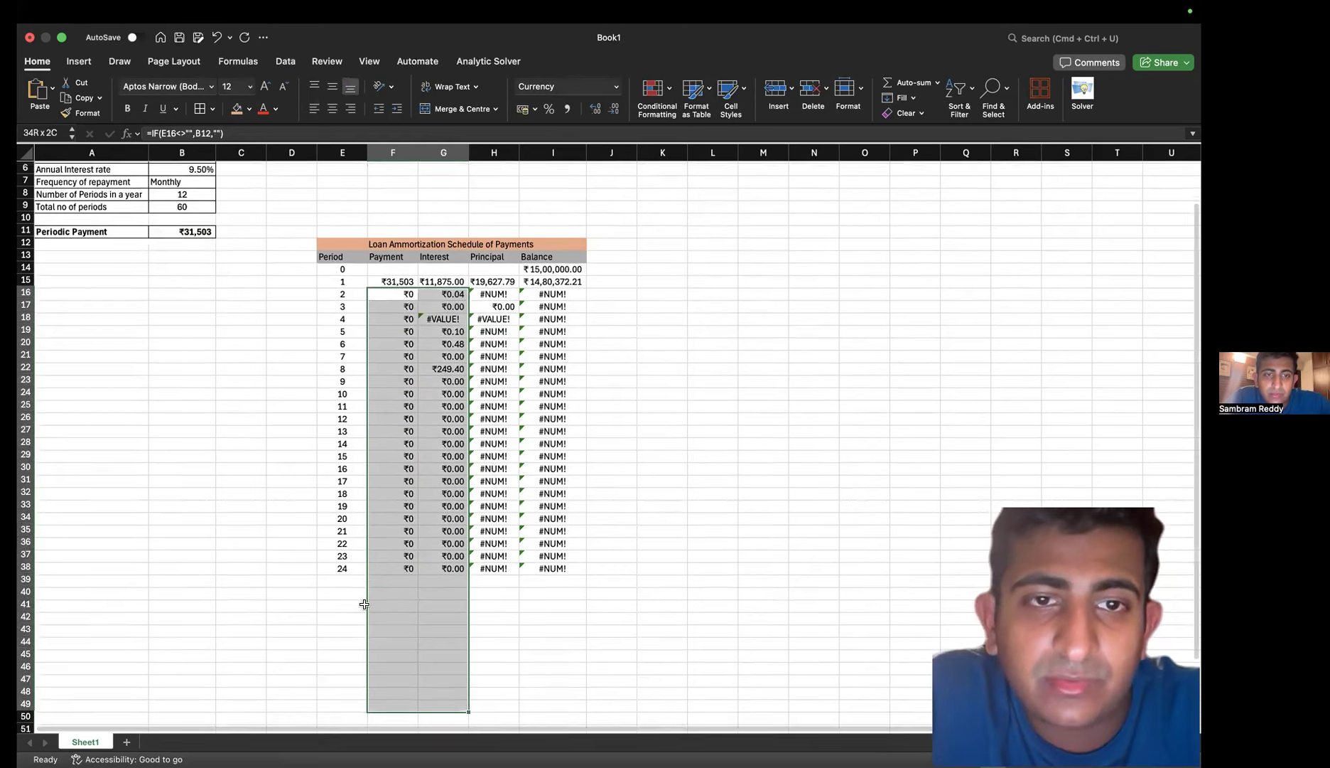
{"action": "left_click_drag", "start_coordinate": [364, 604], "coordinate": [362, 579]}
{"action": "left_click", "coordinate": [408, 280]}
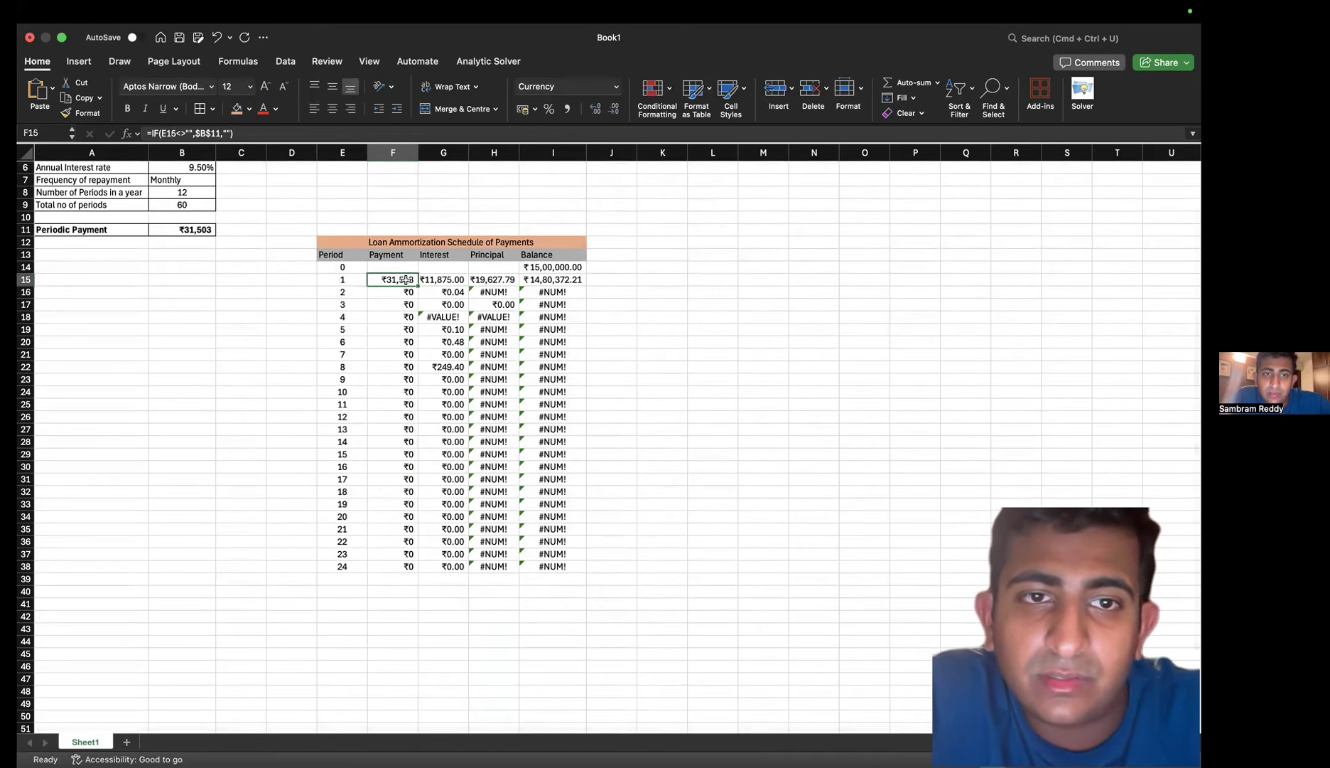
Make the principal value reference in the IPMT formula of Interest cell G15 absolute as $B$4
{"action": "double_click", "coordinate": [448, 279]}
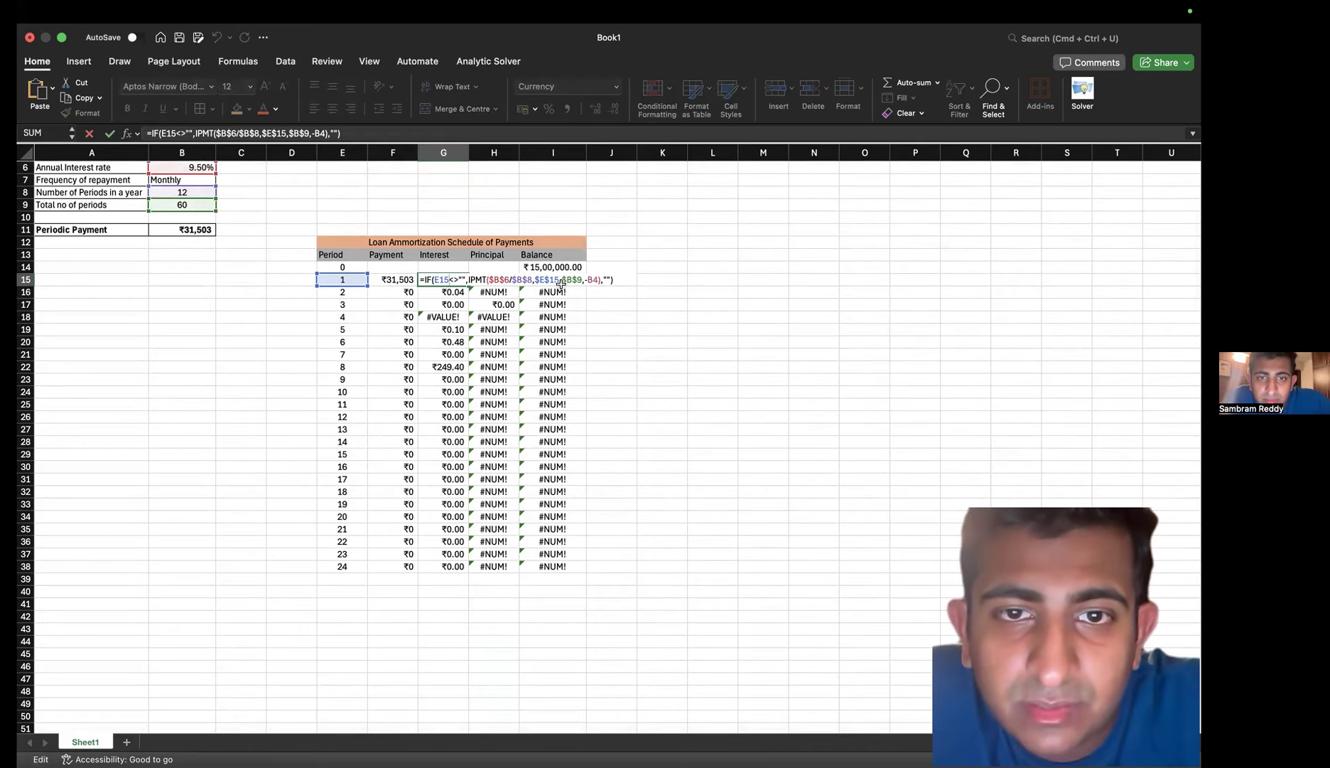
{"action": "left_click", "coordinate": [588, 278]}
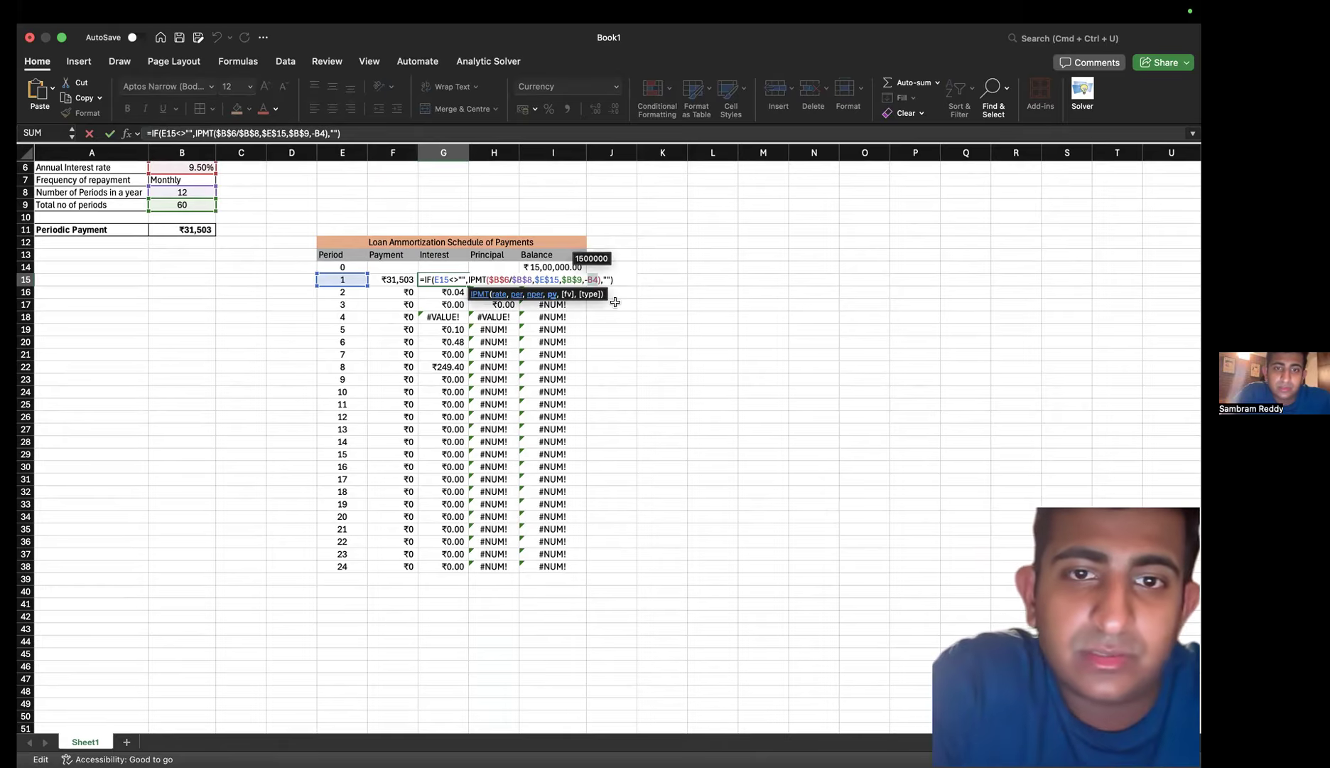
{"action": "key", "text": "Return"}
Make the principal value reference in the PPMT formula of Principal cell H15 absolute as $B$4
{"action": "left_click", "coordinate": [490, 279]}
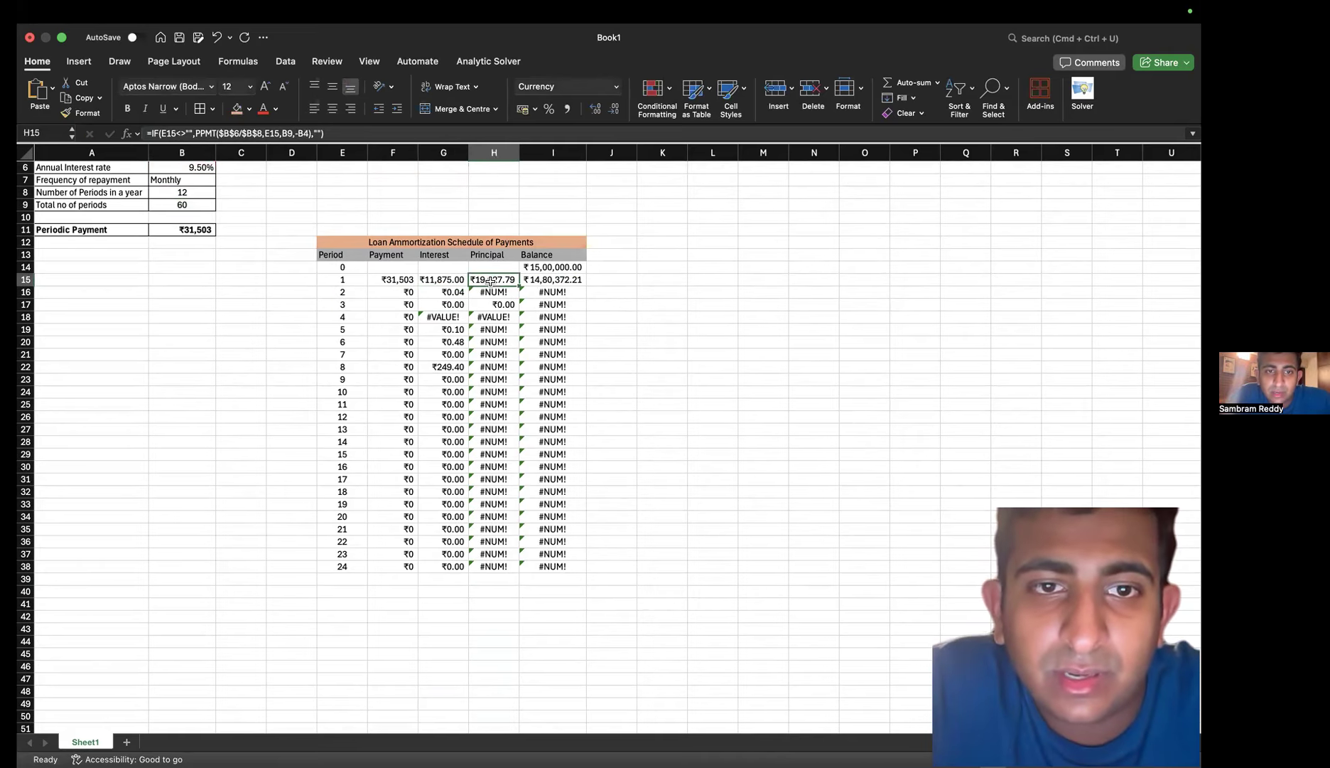
{"action": "double_click", "coordinate": [505, 279]}
{"action": "left_click", "coordinate": [631, 278]}
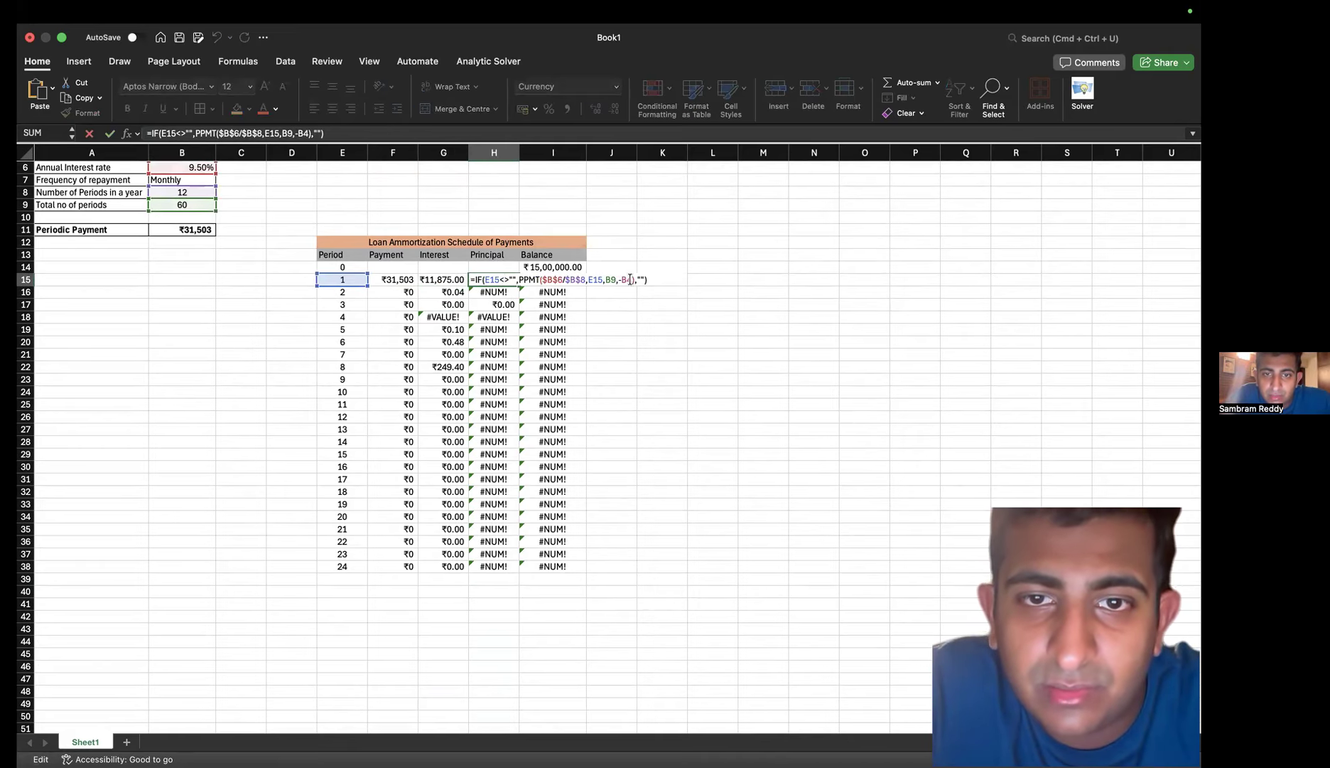
{"action": "key", "text": "F4"}
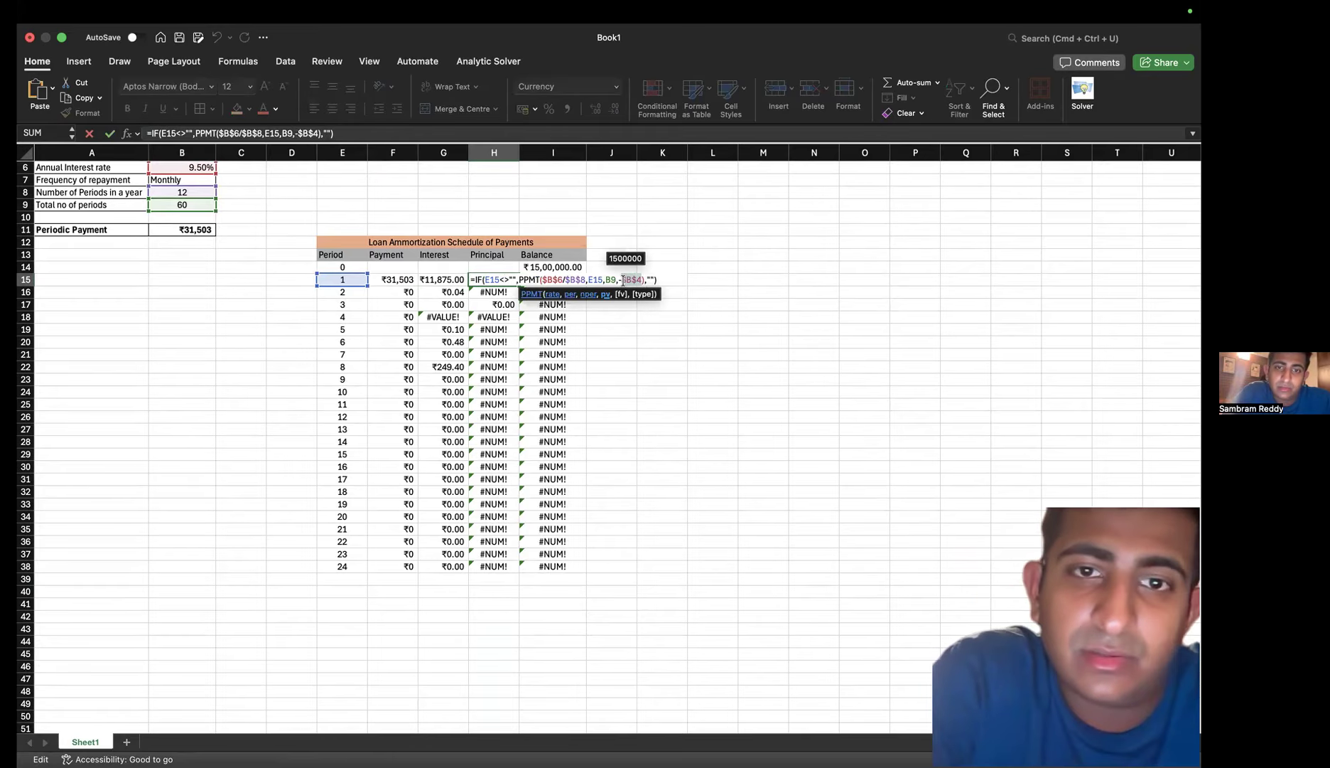
{"action": "key", "text": "Return"}
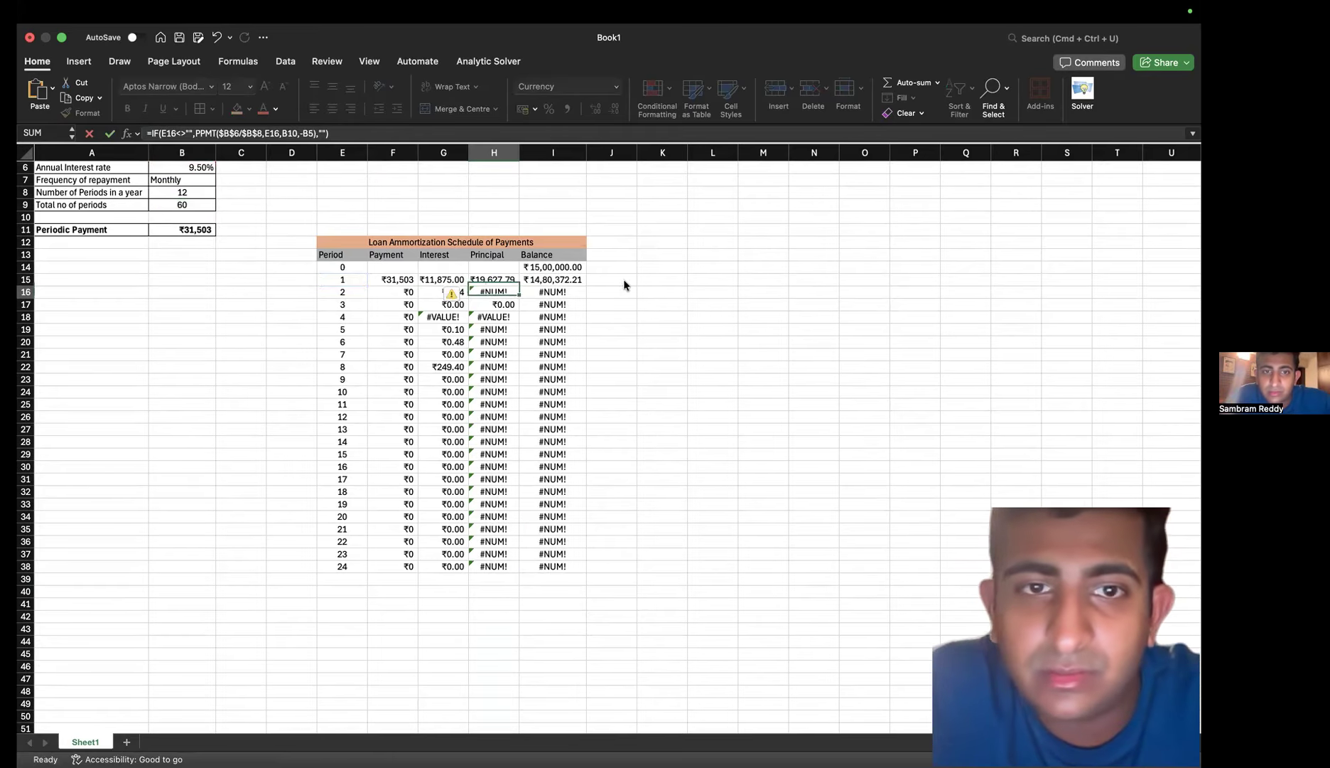
Inspect the Balance formula in I15 for references that need to be fixed
{"action": "left_click", "coordinate": [562, 278]}
{"action": "double_click", "coordinate": [563, 279]}
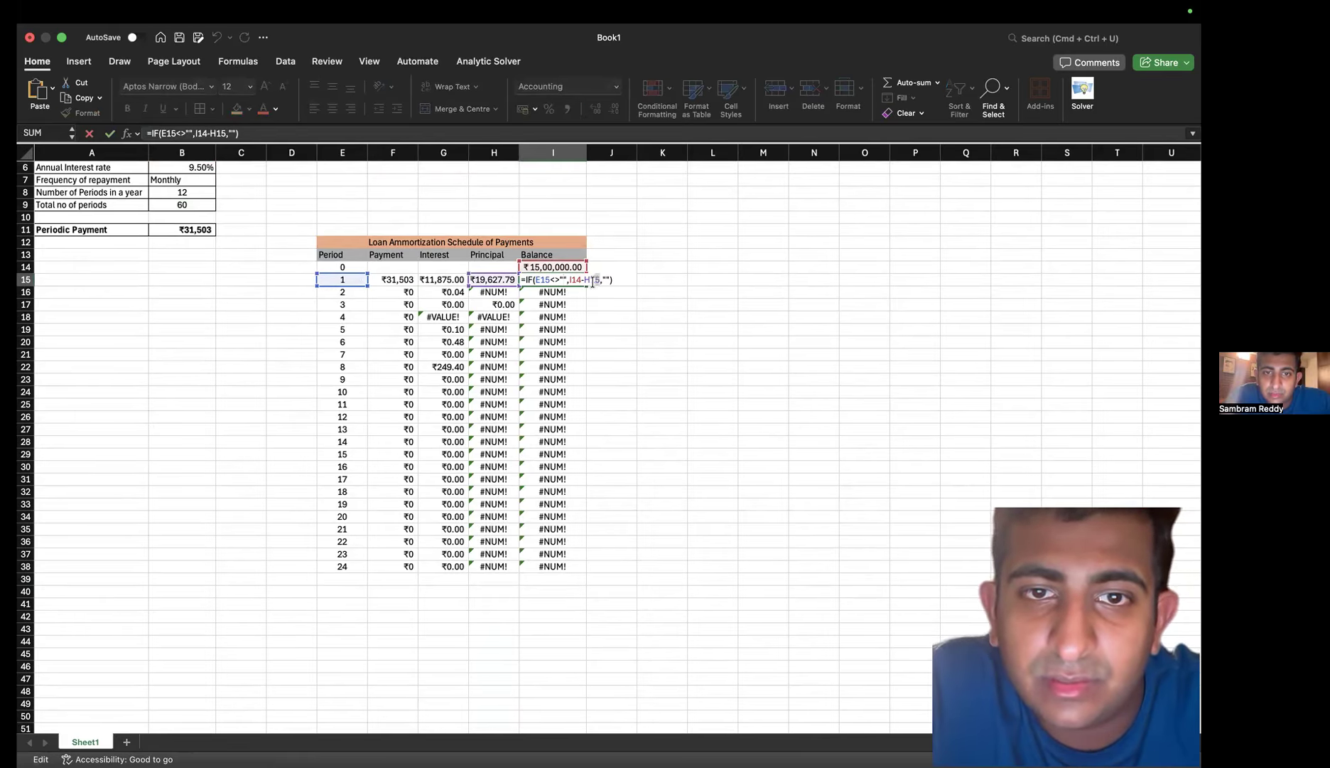
{"action": "key", "text": "Escape"}
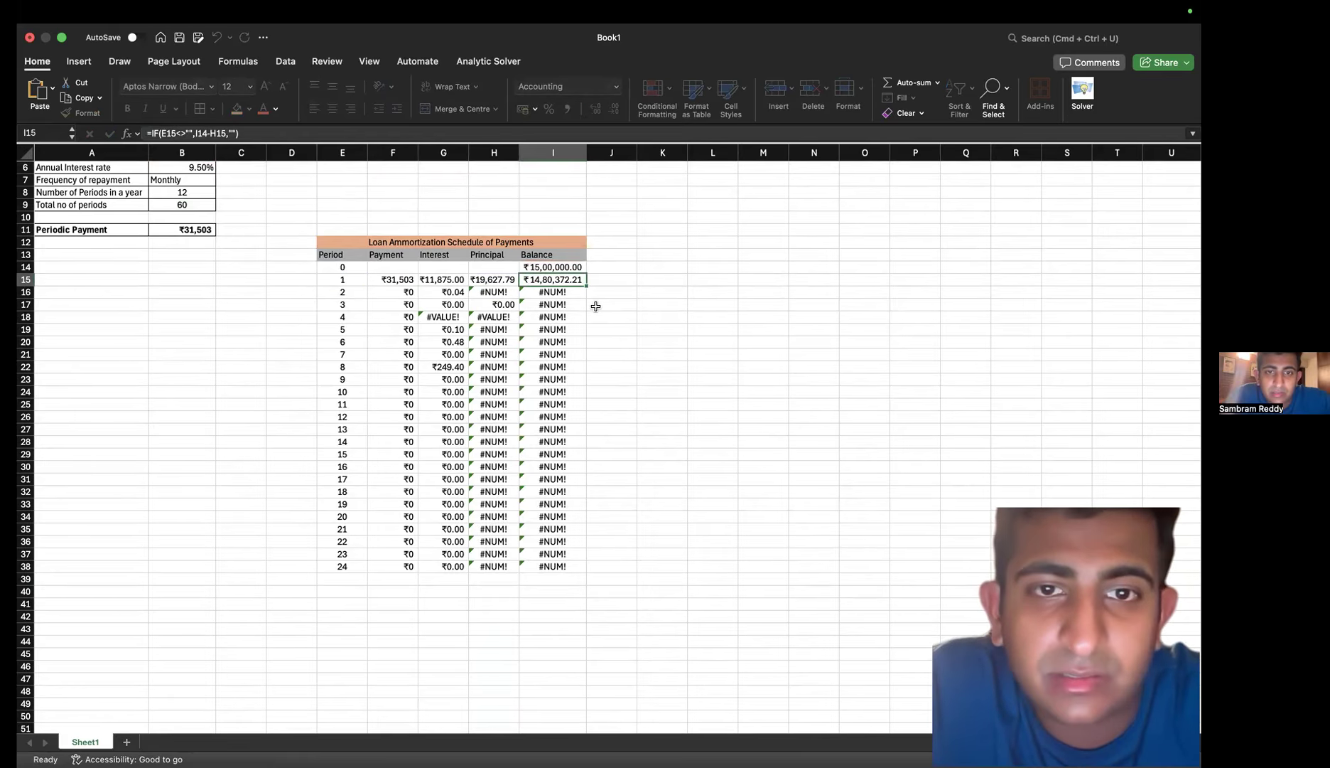
Fill the corrected formulas in F15:I15 down to row 48 and check the Interest column's references
{"action": "left_click_drag", "start_coordinate": [401, 279], "coordinate": [587, 697]}
{"action": "scroll", "coordinate": [540, 529], "scroll_direction": "down", "scroll_amount": 5}
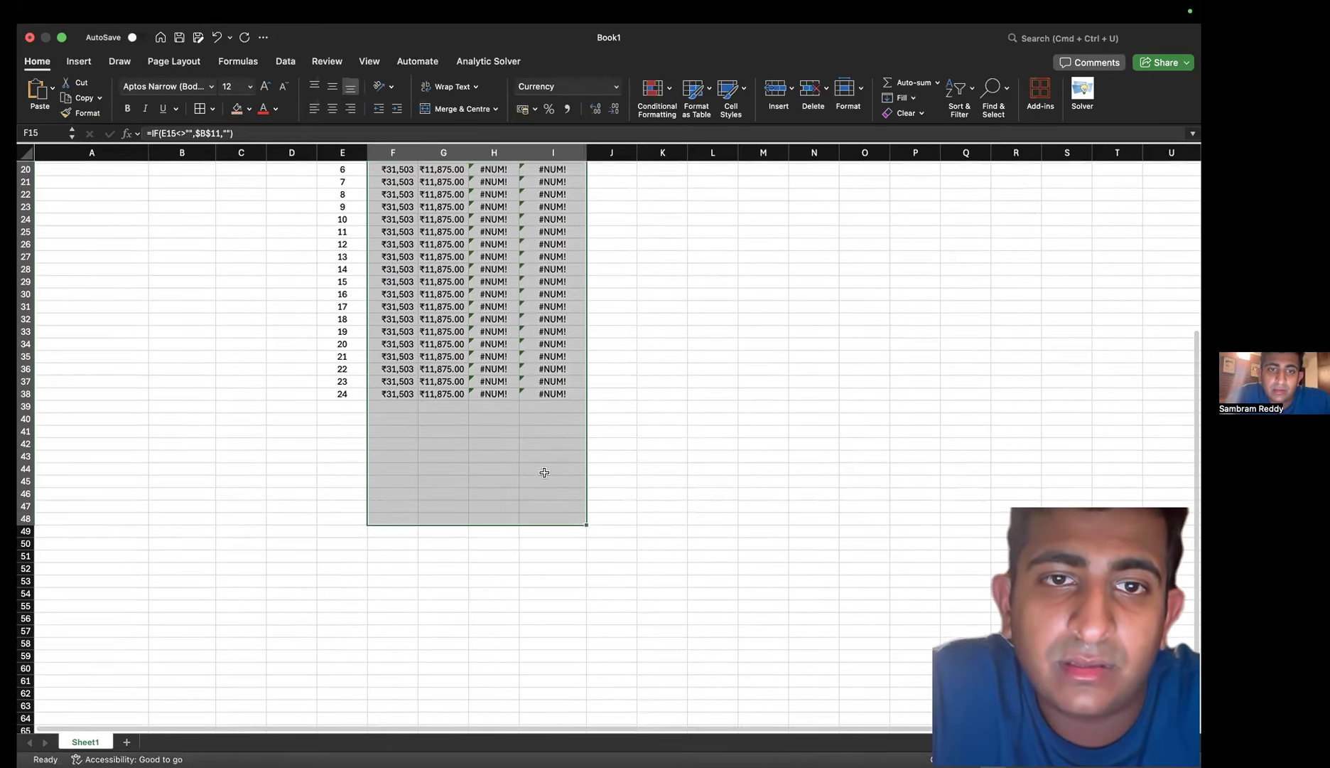
{"action": "scroll", "coordinate": [545, 470], "scroll_direction": "up", "scroll_amount": 6}
{"action": "left_click", "coordinate": [442, 330]}
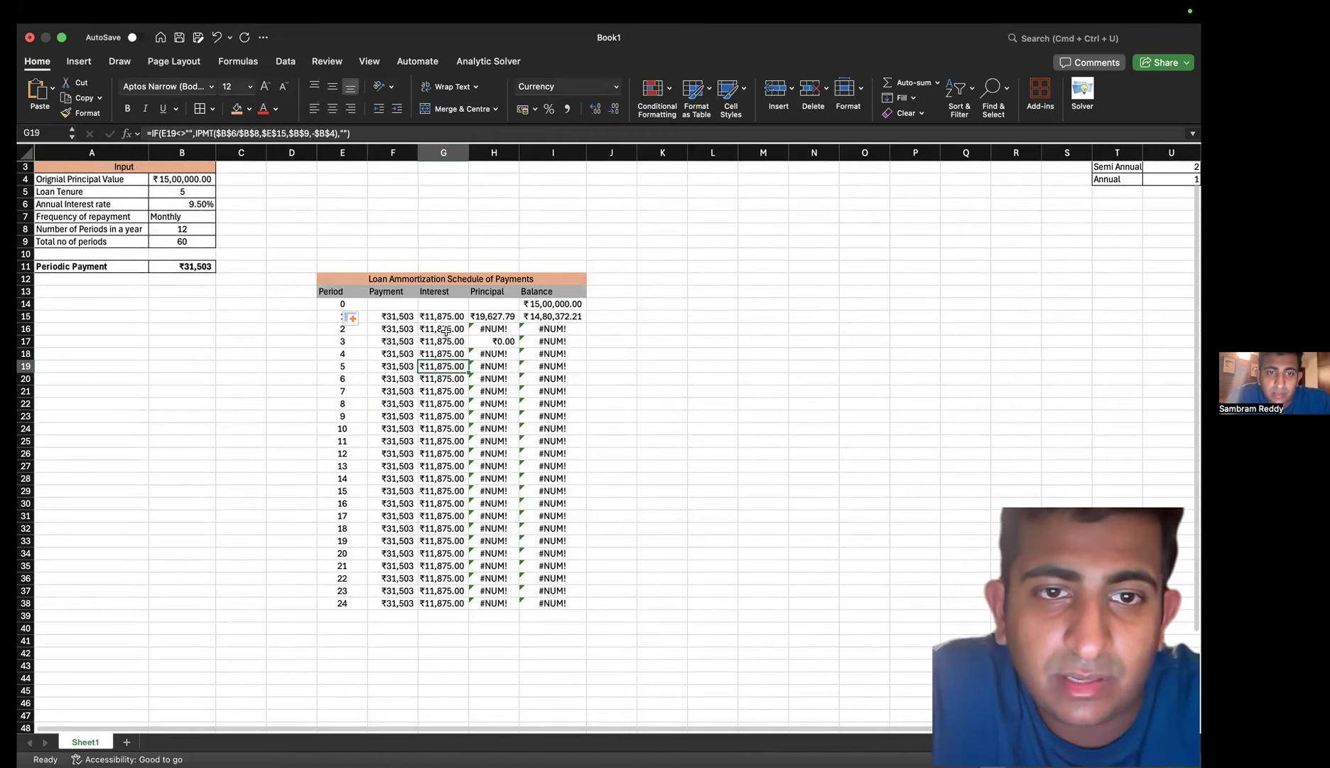
{"action": "left_click", "coordinate": [445, 341]}
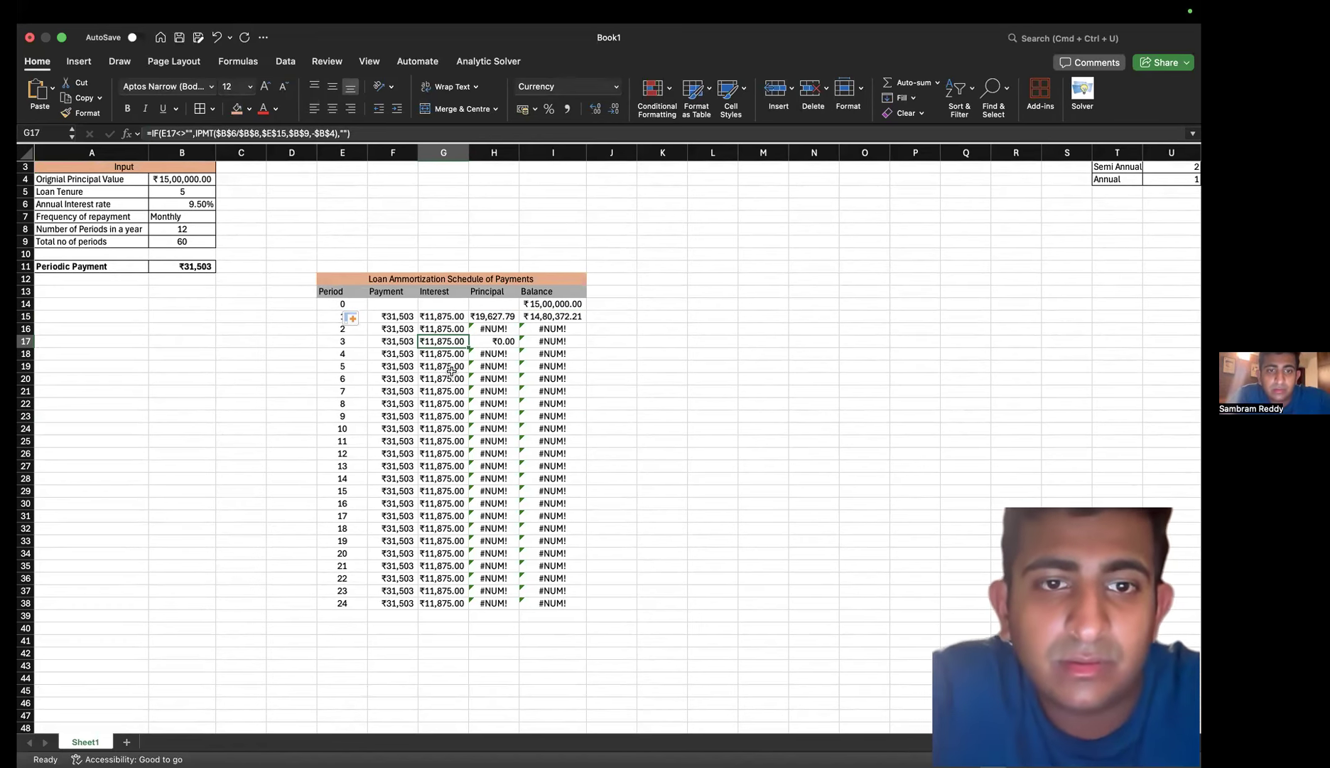
Make the period and total-periods references in the PPMT formula of H15 absolute as $E$15 and $B$9
{"action": "double_click", "coordinate": [504, 317]}
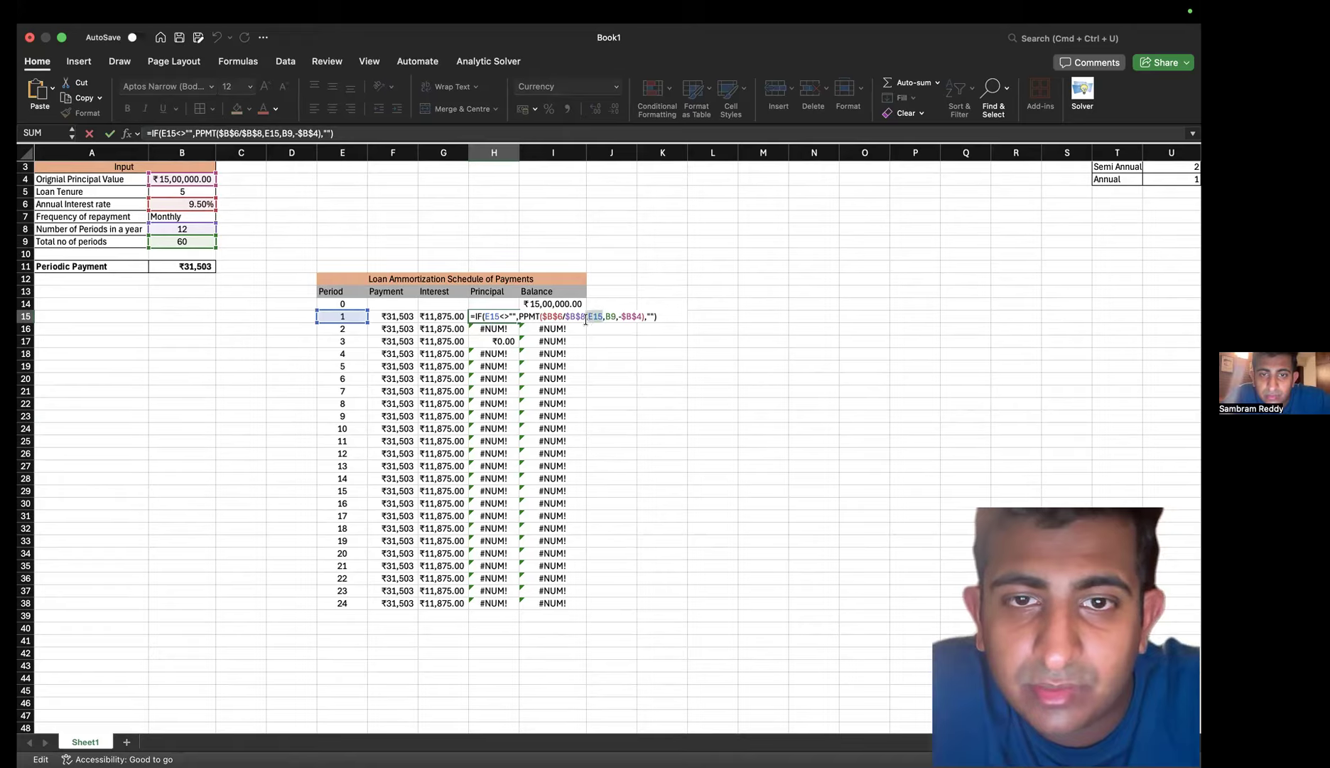
{"action": "double_click", "coordinate": [590, 320]}
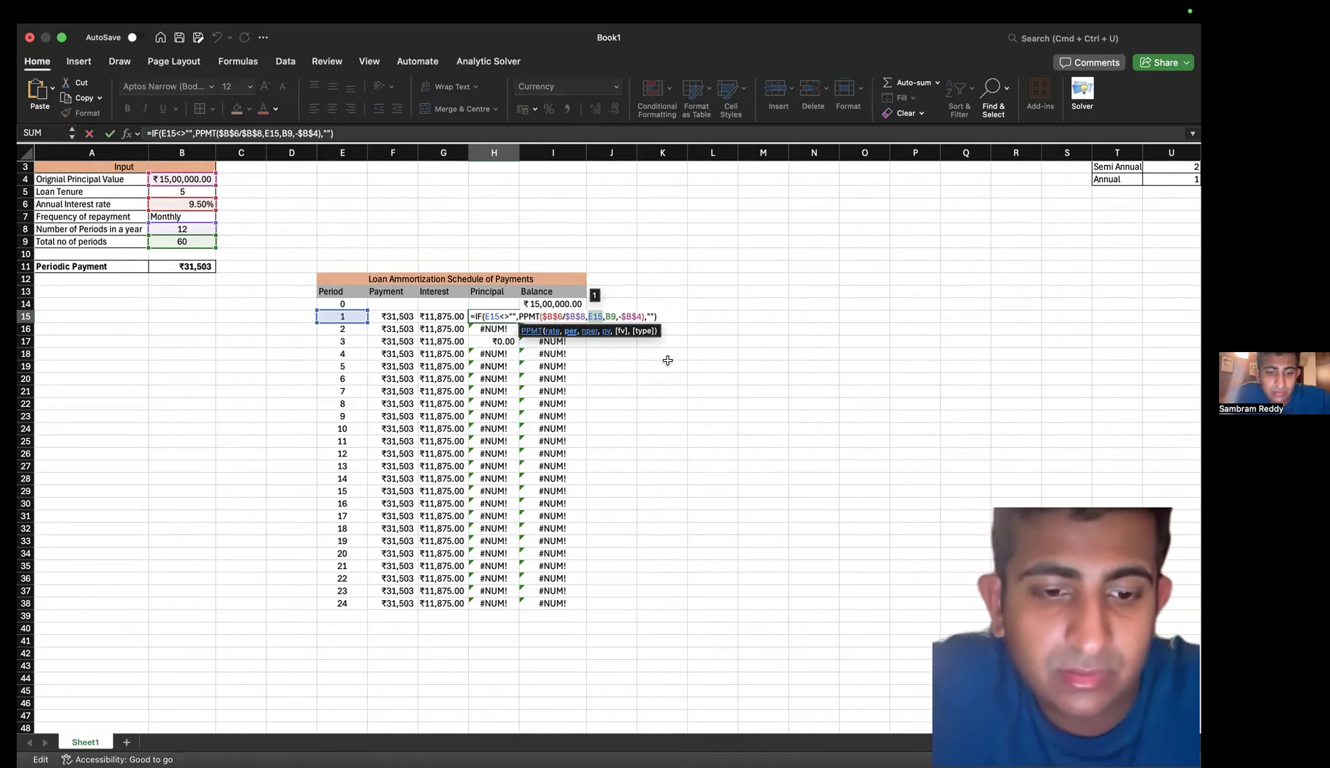
{"action": "key", "text": "F4"}
{"action": "left_click", "coordinate": [620, 316]}
{"action": "double_click", "coordinate": [617, 317]}
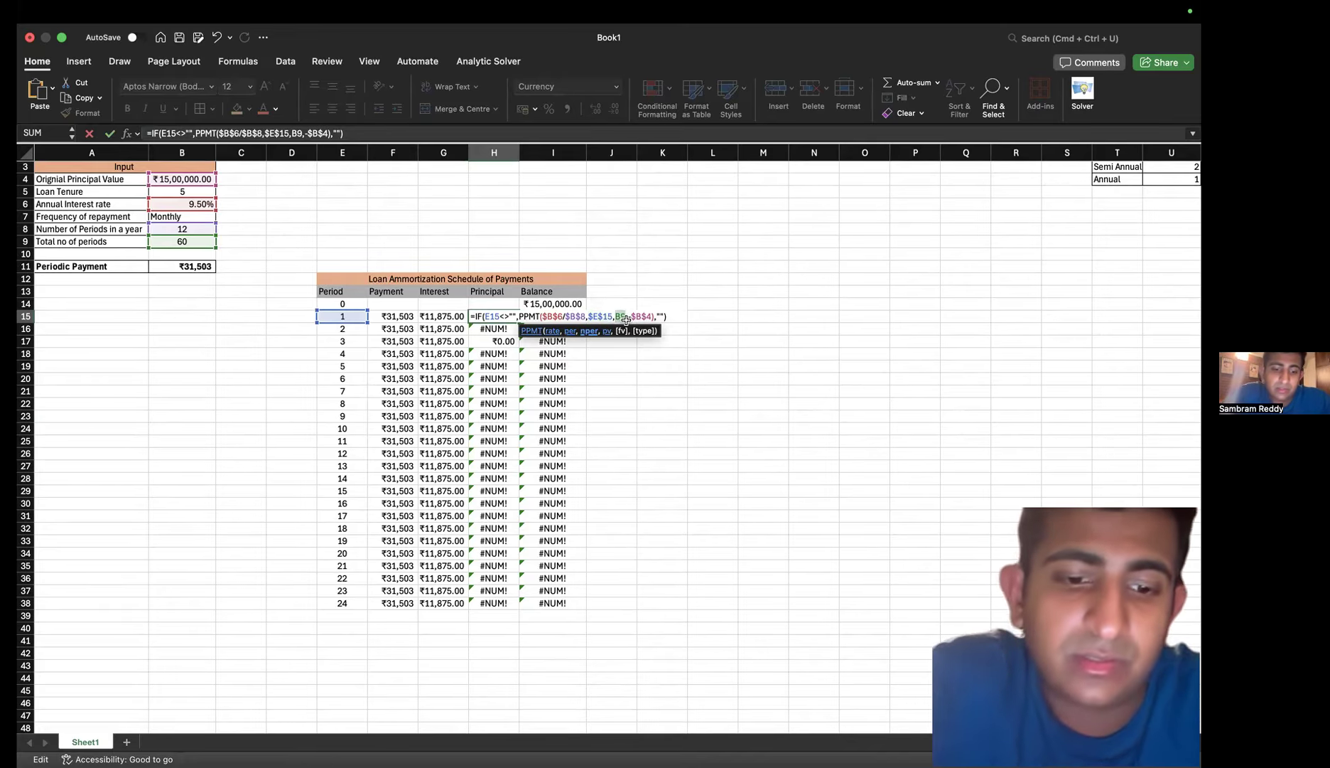
{"action": "key", "text": "F4"}
{"action": "key", "text": "Return"}
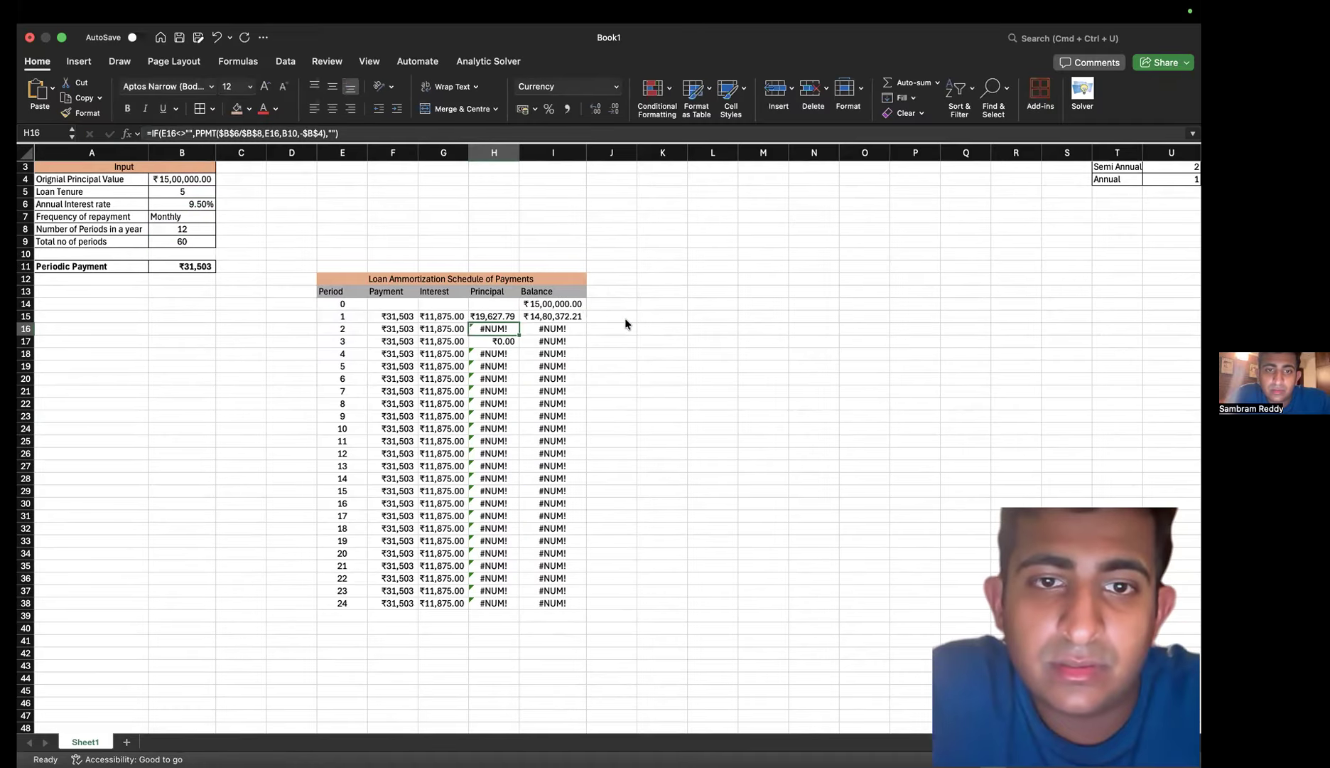
Fill the corrected Principal formula in H15 down to row 45 and review the schedule
{"action": "left_click", "coordinate": [506, 317]}
{"action": "left_click_drag", "start_coordinate": [517, 321], "coordinate": [519, 694]}
{"action": "scroll", "coordinate": [520, 533], "scroll_direction": "down", "scroll_amount": 2}
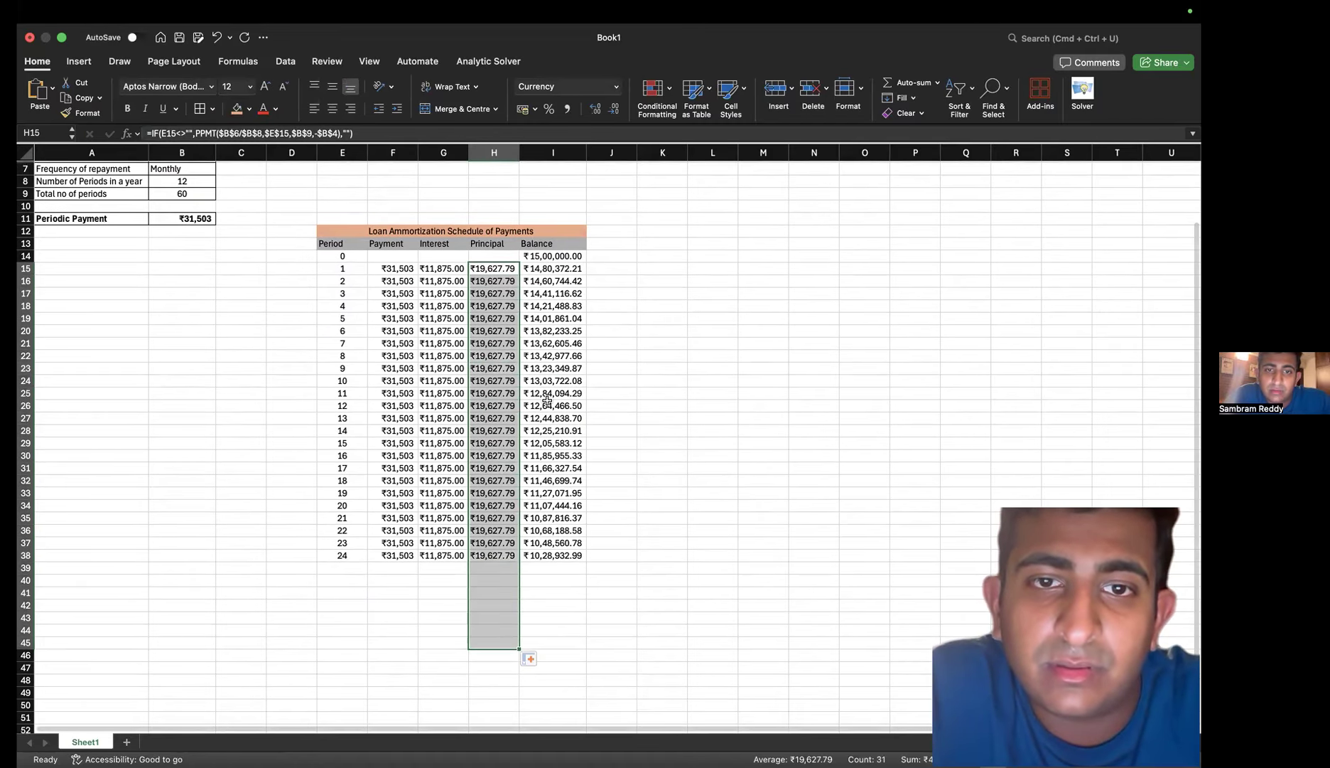
{"action": "scroll", "coordinate": [548, 392], "scroll_direction": "down", "scroll_amount": 6}
{"action": "left_click", "coordinate": [643, 395]}
{"action": "scroll", "coordinate": [623, 378], "scroll_direction": "up", "scroll_amount": 4}
{"action": "scroll", "coordinate": [624, 378], "scroll_direction": "up", "scroll_amount": 2}
Fill the Payment, Interest, Principal and Balance formulas in F15:I15 down to row 233
{"action": "left_click_drag", "start_coordinate": [393, 268], "coordinate": [604, 313]}
{"action": "scroll", "coordinate": [573, 274], "scroll_direction": "up", "scroll_amount": 15}
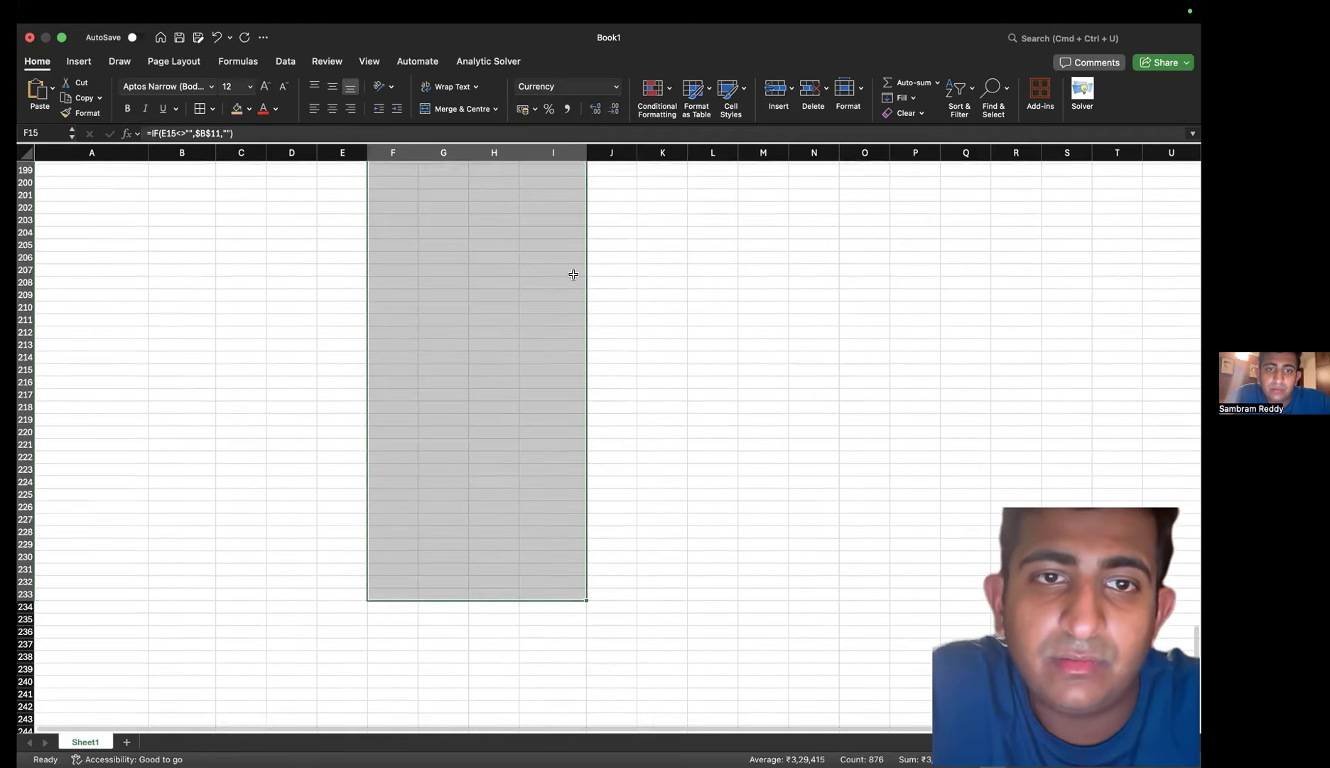
{"action": "scroll", "coordinate": [574, 274], "scroll_direction": "up", "scroll_amount": 20}
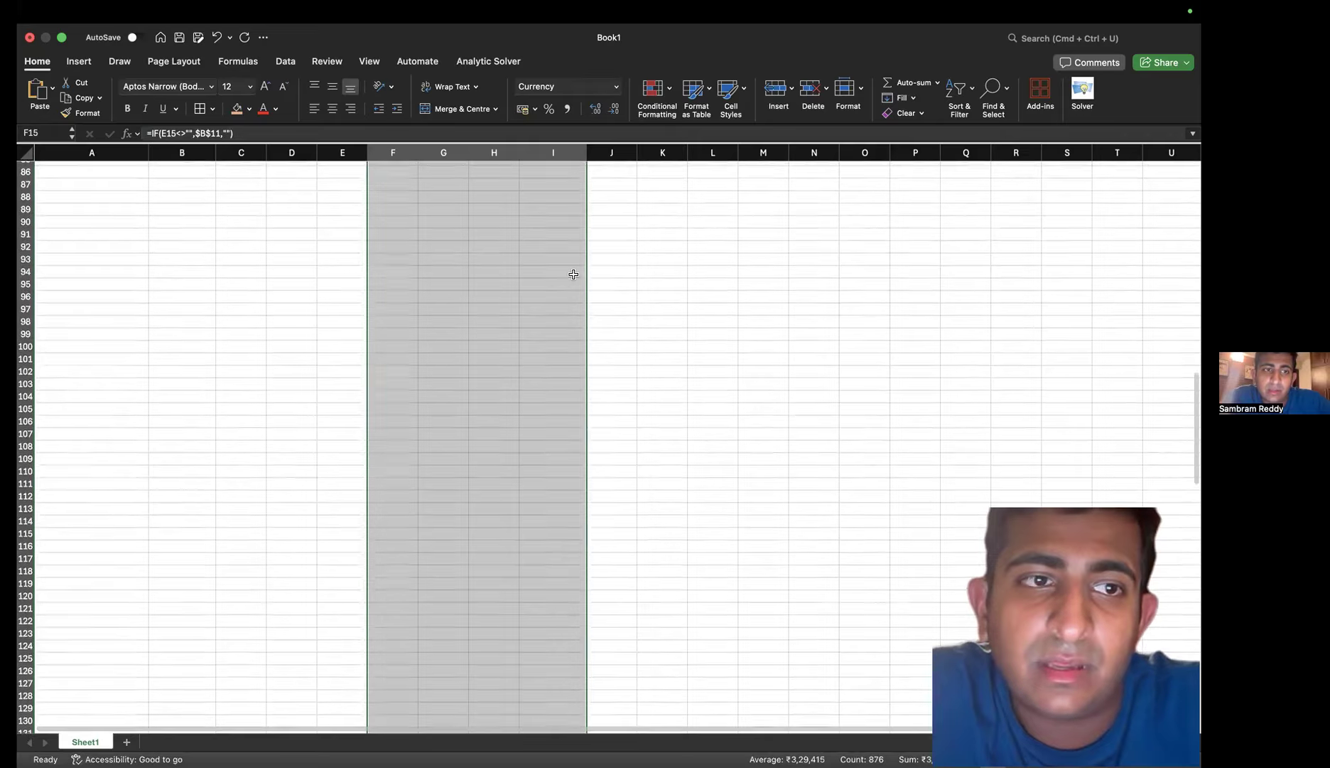
{"action": "scroll", "coordinate": [433, 334], "scroll_direction": "down", "scroll_amount": 3}
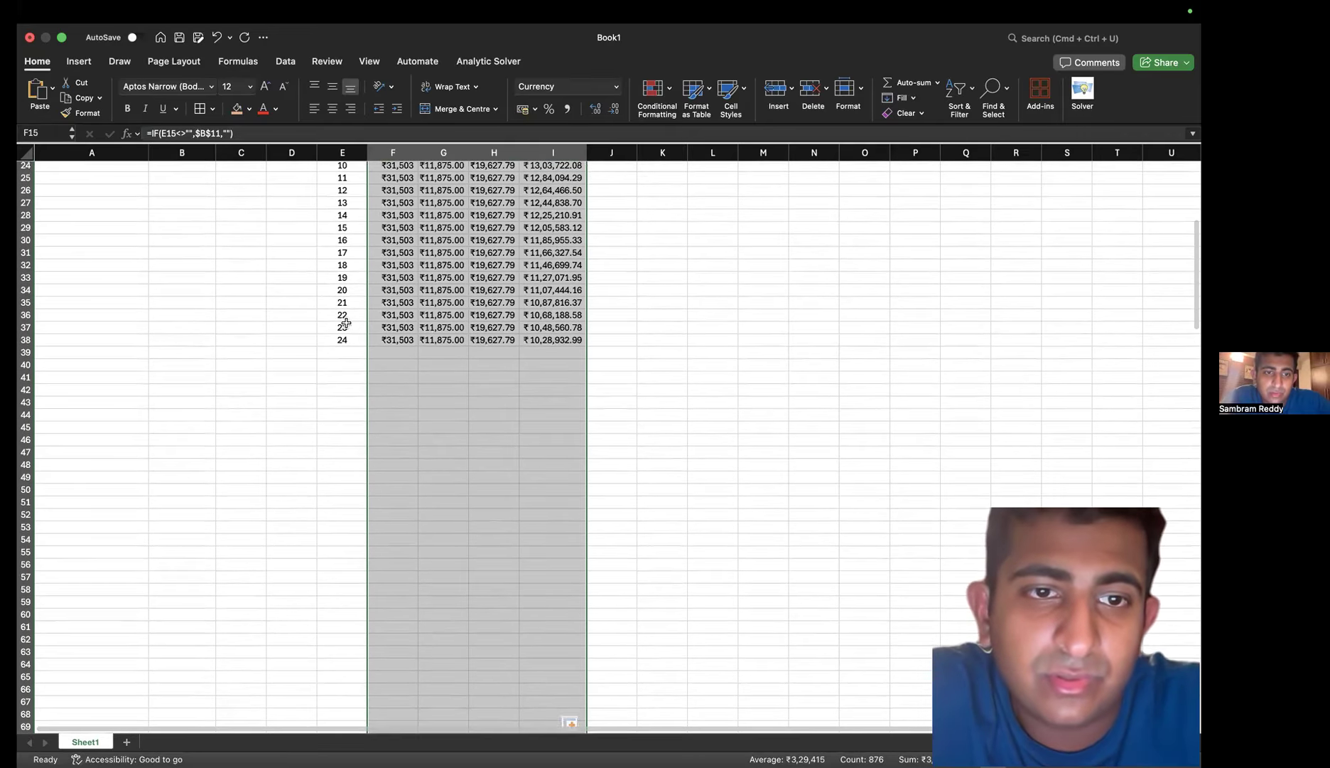
Fill the Period formula in E15 down to row 210
{"action": "left_click", "coordinate": [345, 324]}
{"action": "scroll", "coordinate": [348, 315], "scroll_direction": "up", "scroll_amount": 5}
{"action": "left_click", "coordinate": [339, 340]}
{"action": "left_click_drag", "start_coordinate": [367, 344], "coordinate": [330, 513]}
{"action": "scroll", "coordinate": [384, 419], "scroll_direction": "down", "scroll_amount": 5}
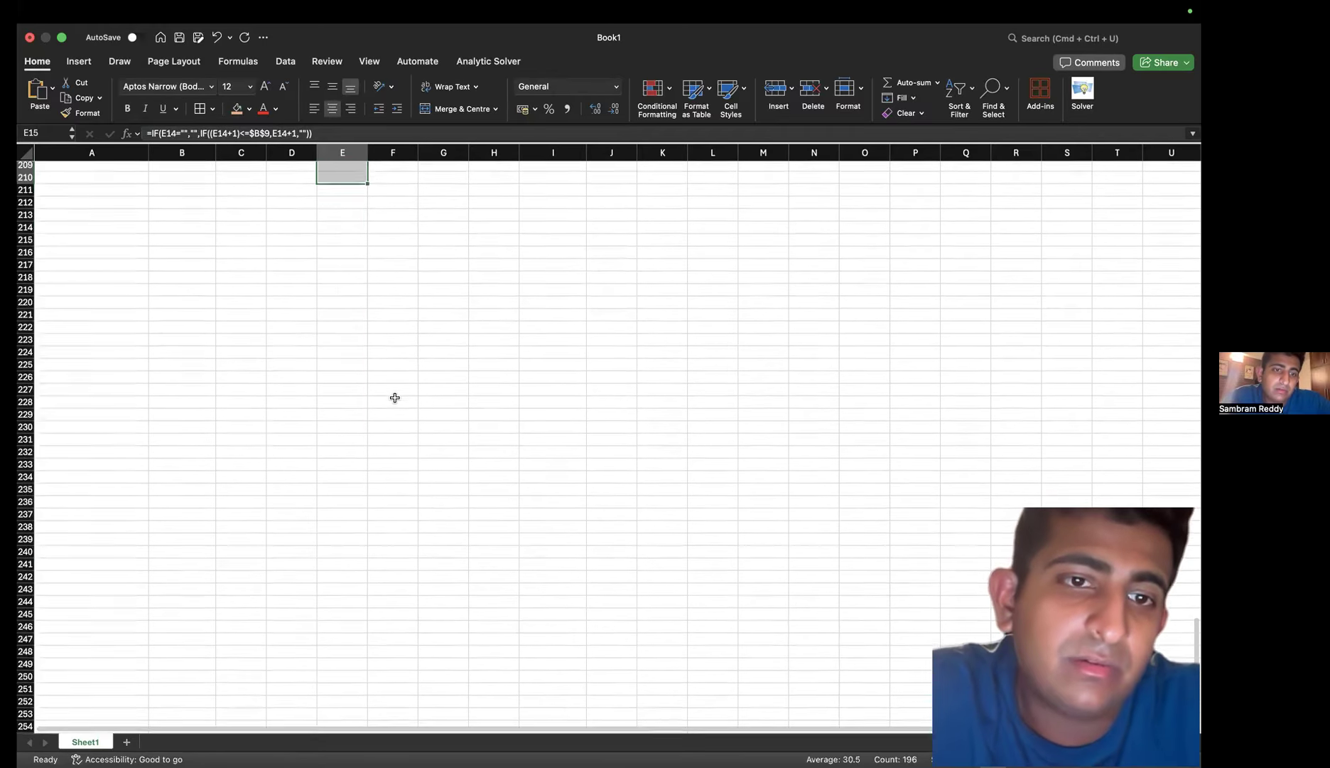
{"action": "scroll", "coordinate": [395, 398], "scroll_direction": "up", "scroll_amount": 15}
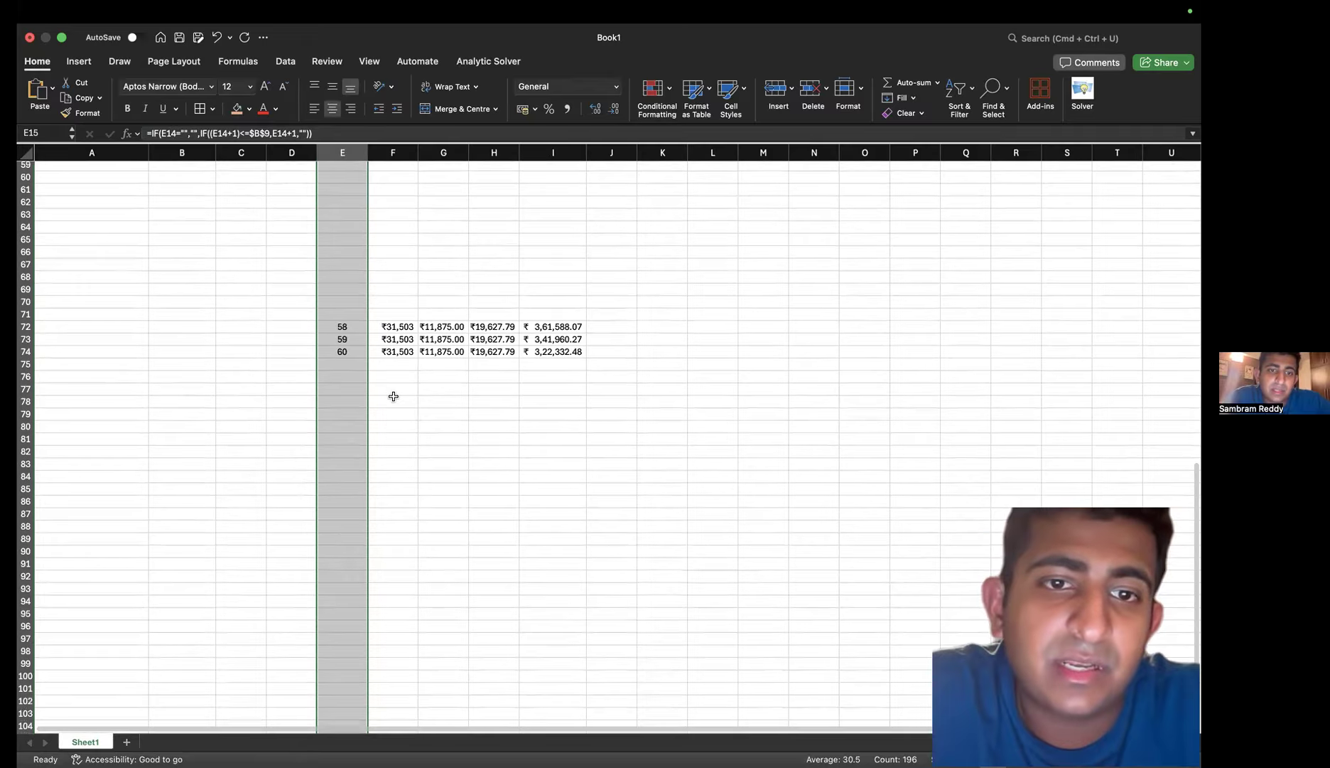
Review the completed schedule from period 0 to the last period, comparing interest, principal and balance values
{"action": "left_click", "coordinate": [429, 399]}
{"action": "scroll", "coordinate": [426, 387], "scroll_direction": "up", "scroll_amount": 10}
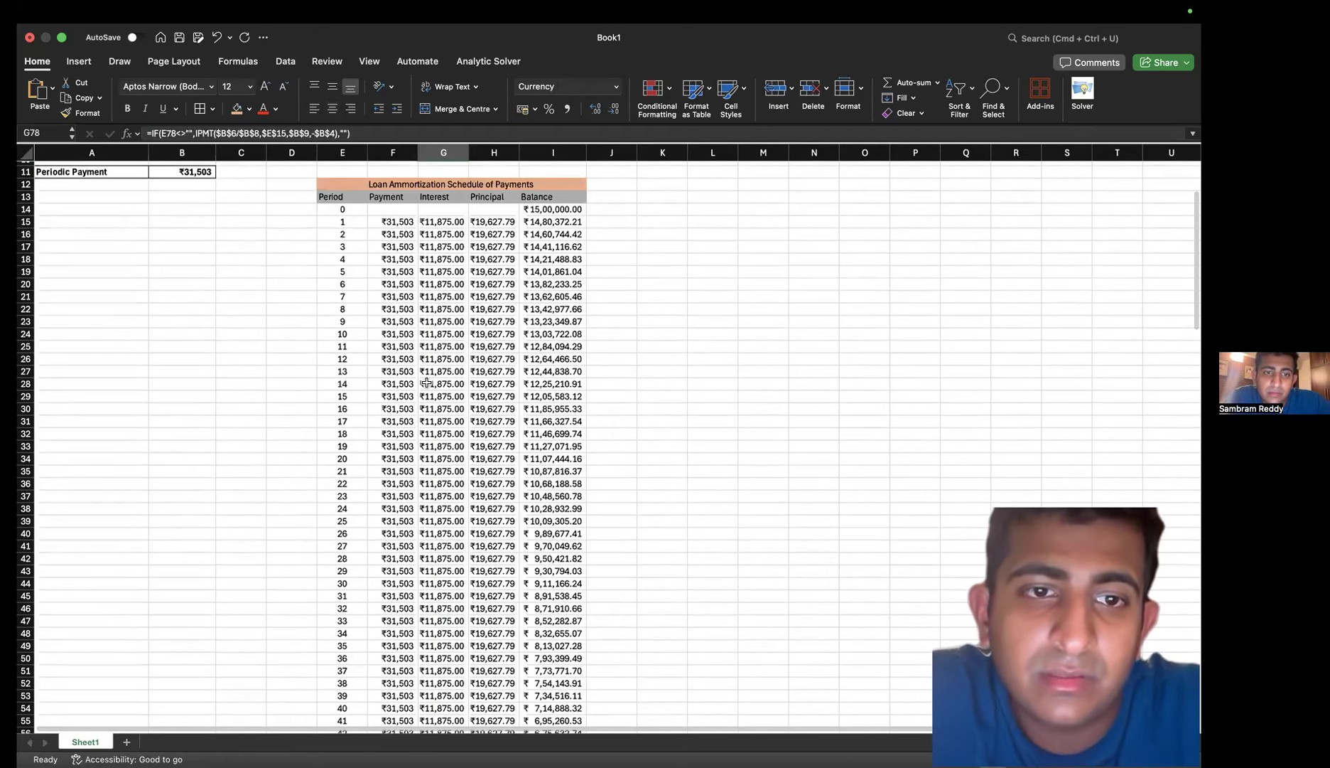
{"action": "scroll", "coordinate": [426, 383], "scroll_direction": "down", "scroll_amount": 8}
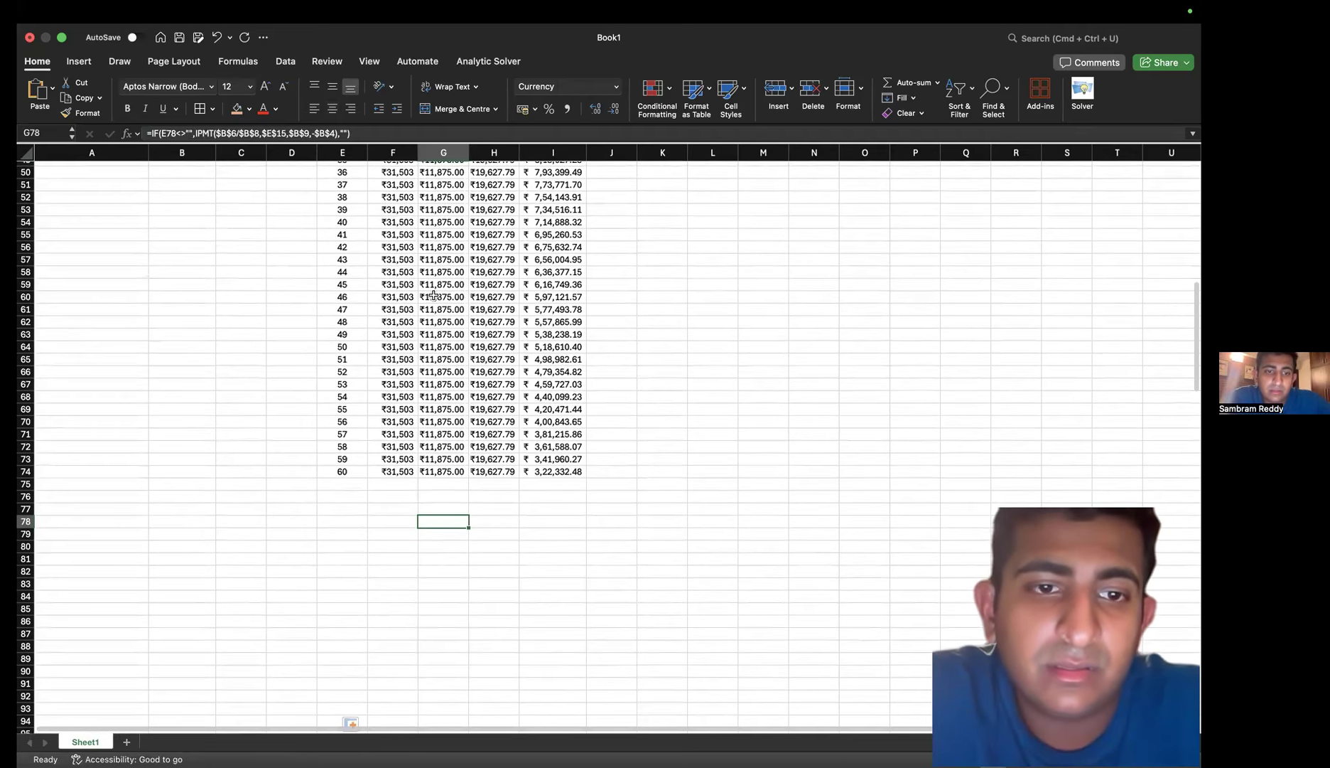
{"action": "scroll", "coordinate": [434, 295], "scroll_direction": "up", "scroll_amount": 10}
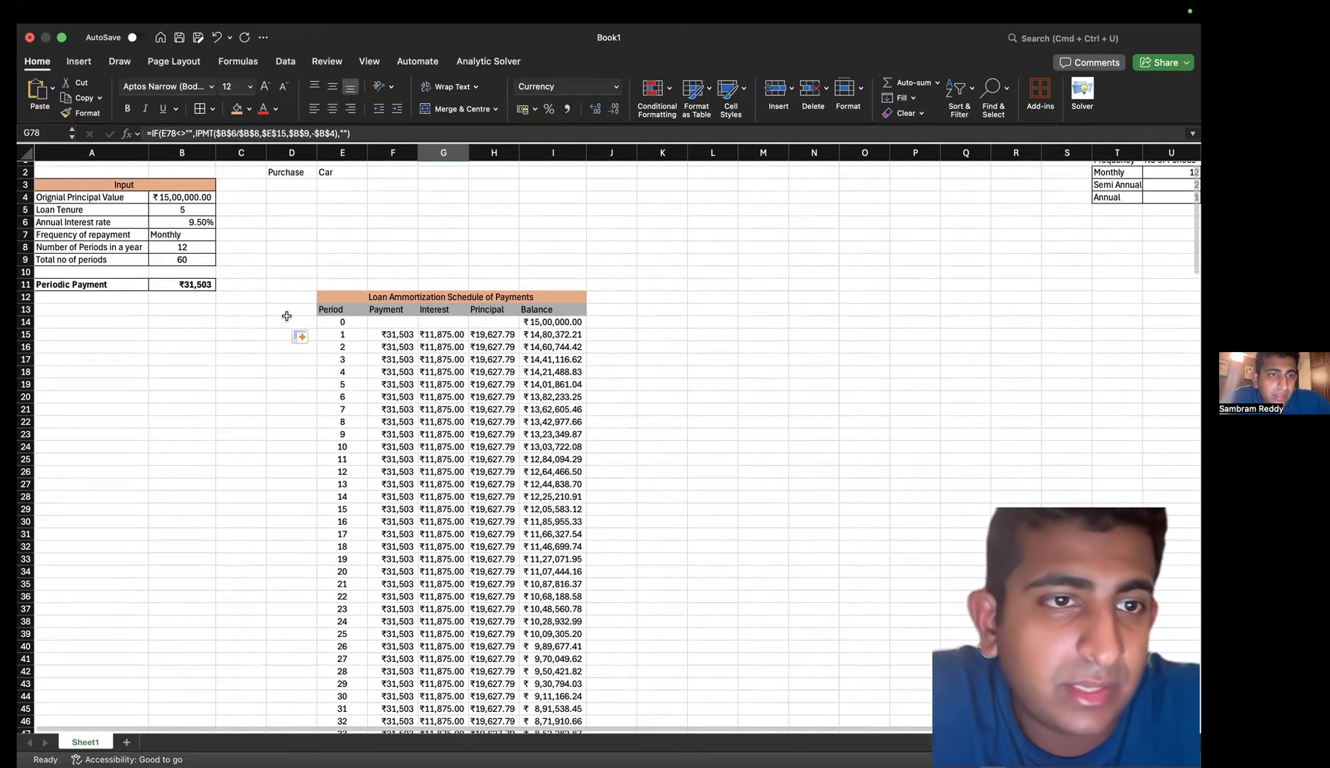
{"action": "scroll", "coordinate": [427, 315], "scroll_direction": "down", "scroll_amount": 2}
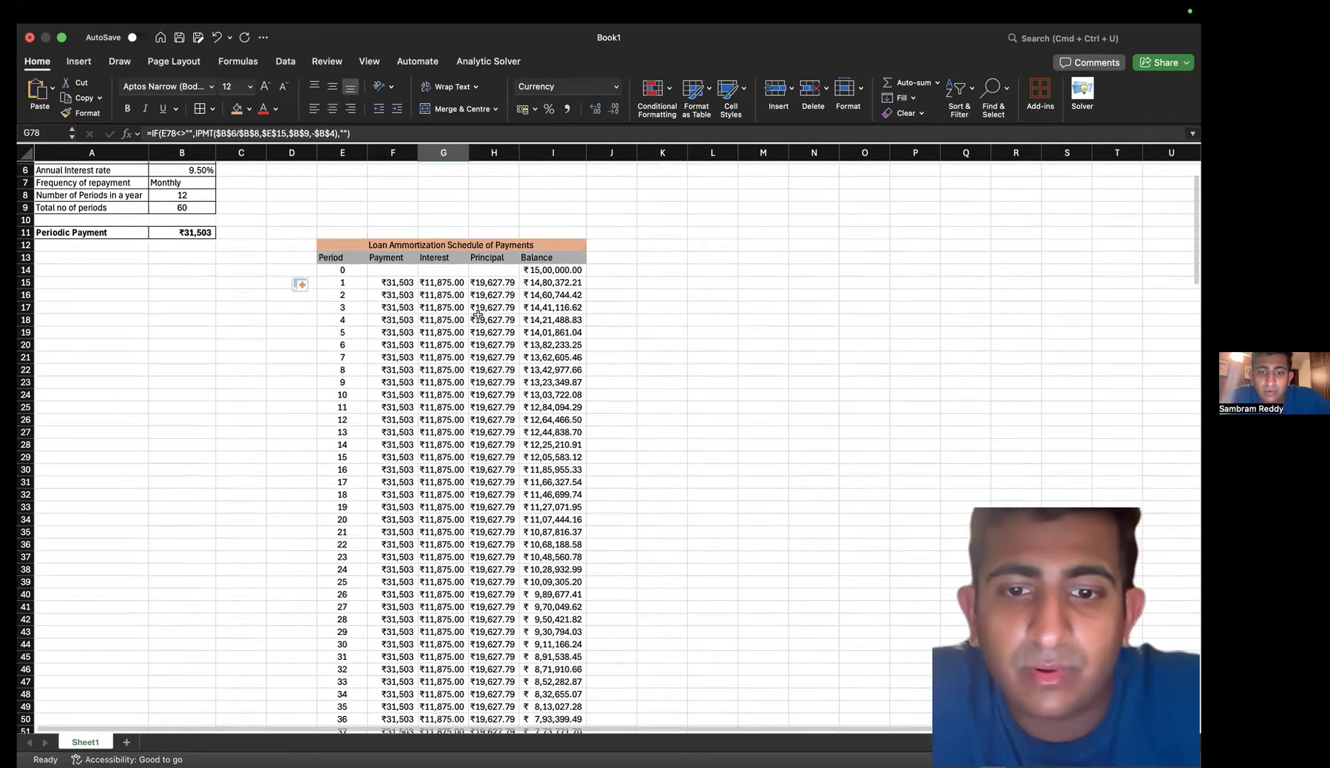
{"action": "scroll", "coordinate": [628, 315], "scroll_direction": "down", "scroll_amount": 8}
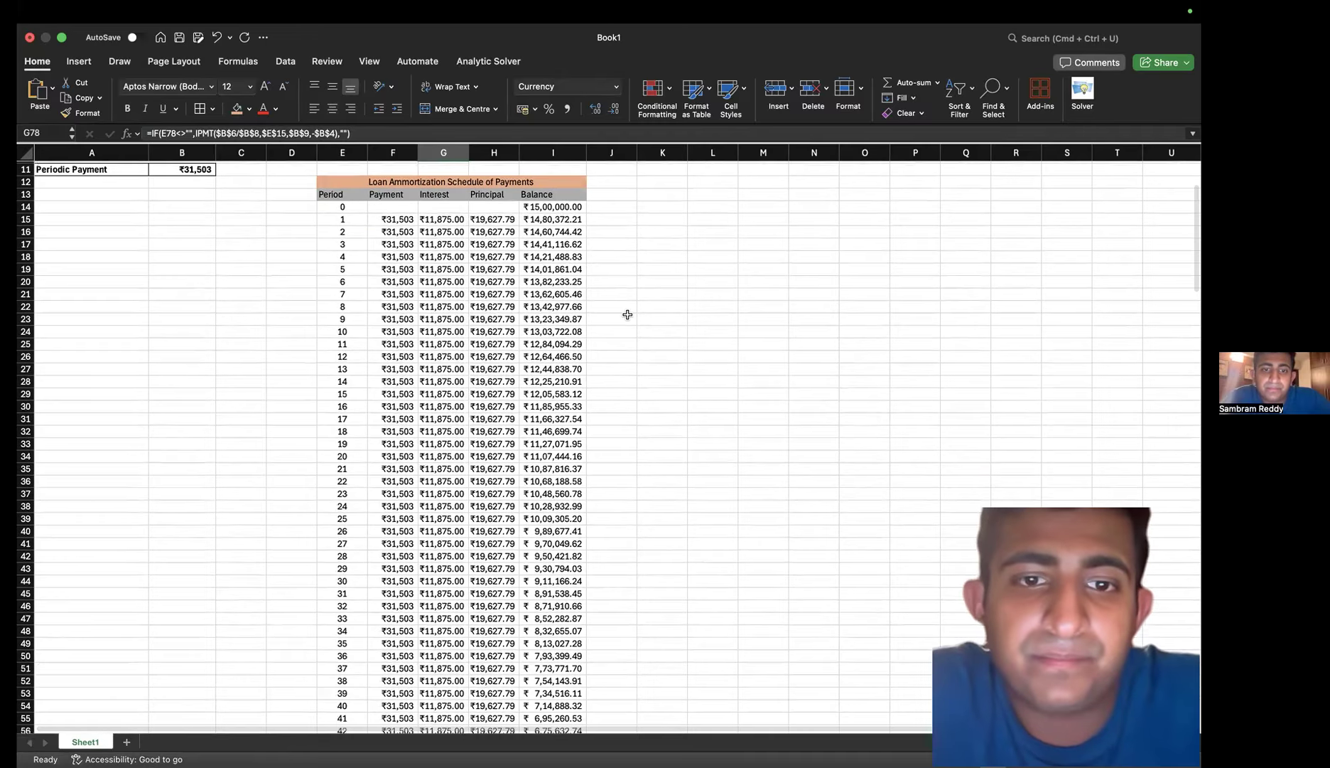
{"action": "scroll", "coordinate": [486, 398], "scroll_direction": "down", "scroll_amount": 1}
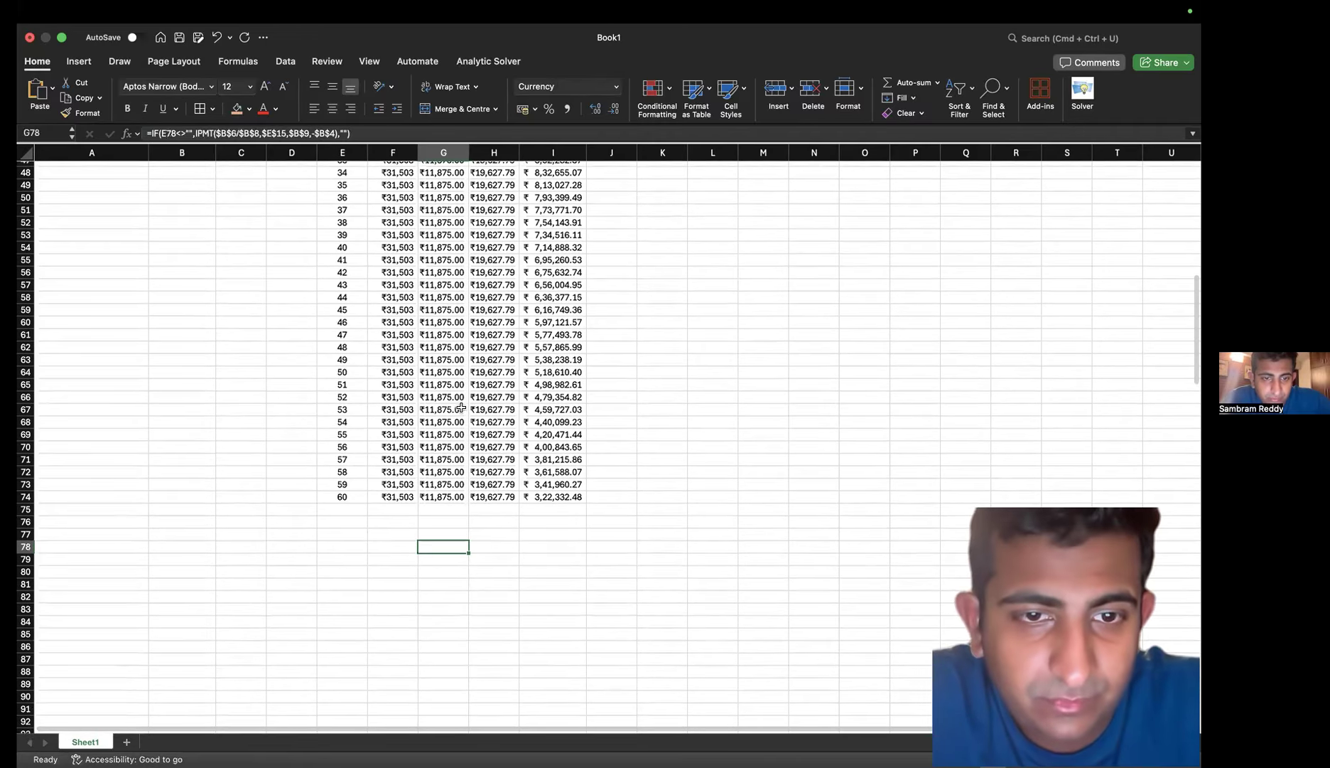
Inspect the formulas in final Balance cell I74, opening Balance cell I14 and Principal cell H15 for reference errors
{"action": "left_click", "coordinate": [494, 498]}
{"action": "double_click", "coordinate": [580, 497]}
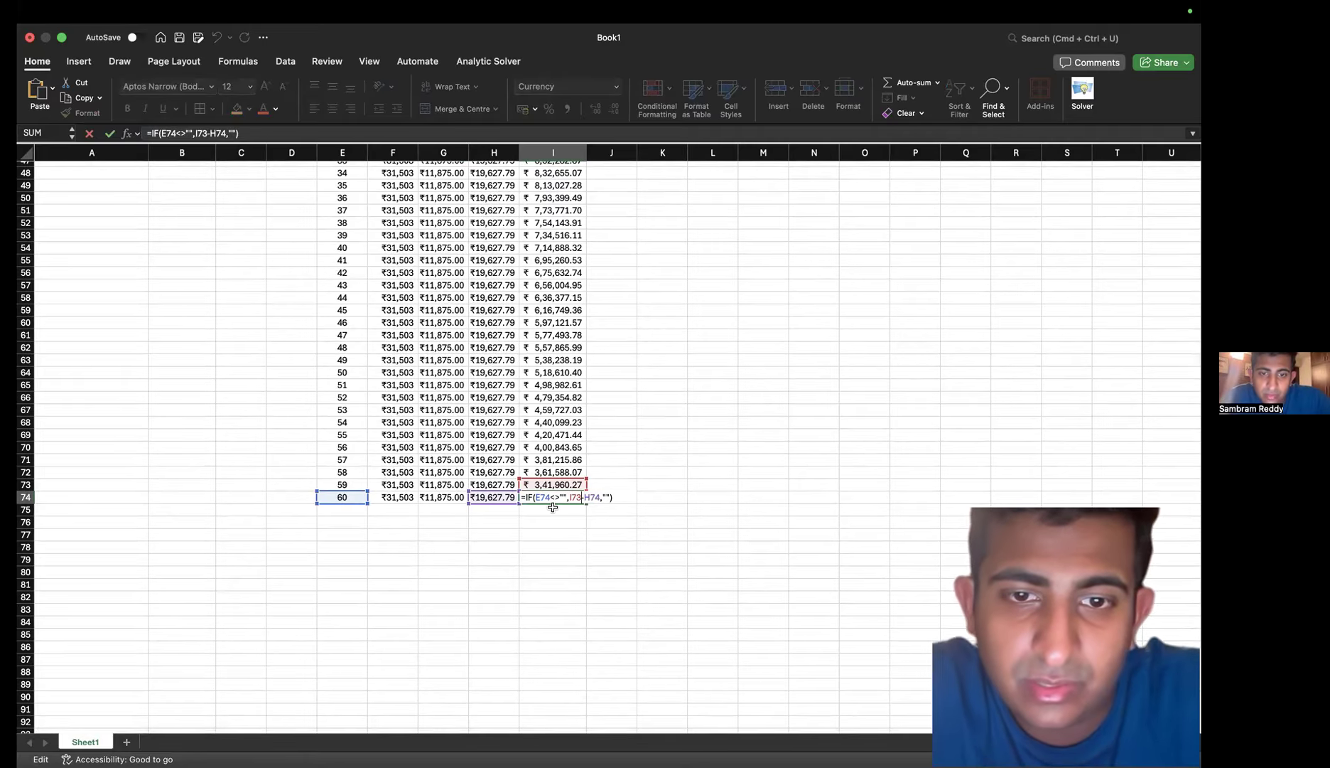
{"action": "key", "text": "ctrl+Return"}
{"action": "scroll", "coordinate": [572, 436], "scroll_direction": "up", "scroll_amount": 6}
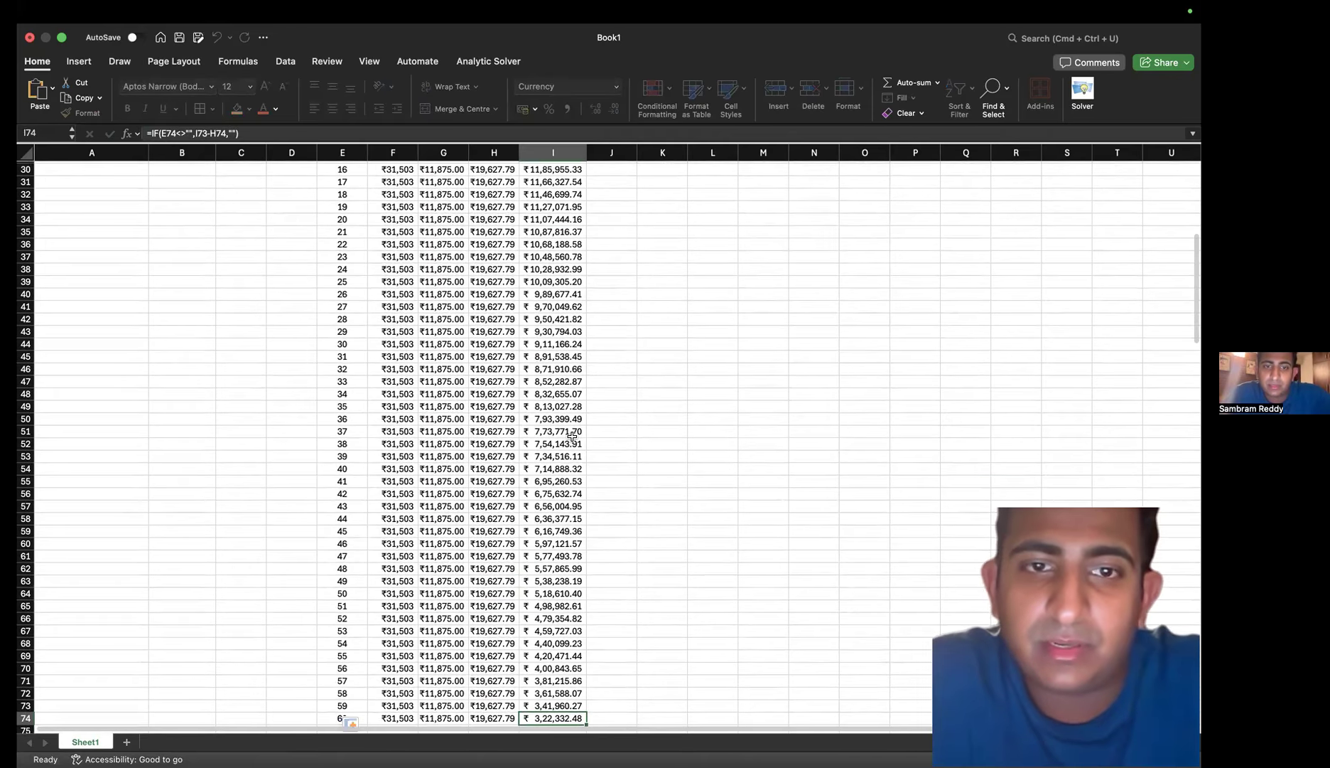
{"action": "scroll", "coordinate": [572, 437], "scroll_direction": "up", "scroll_amount": 9}
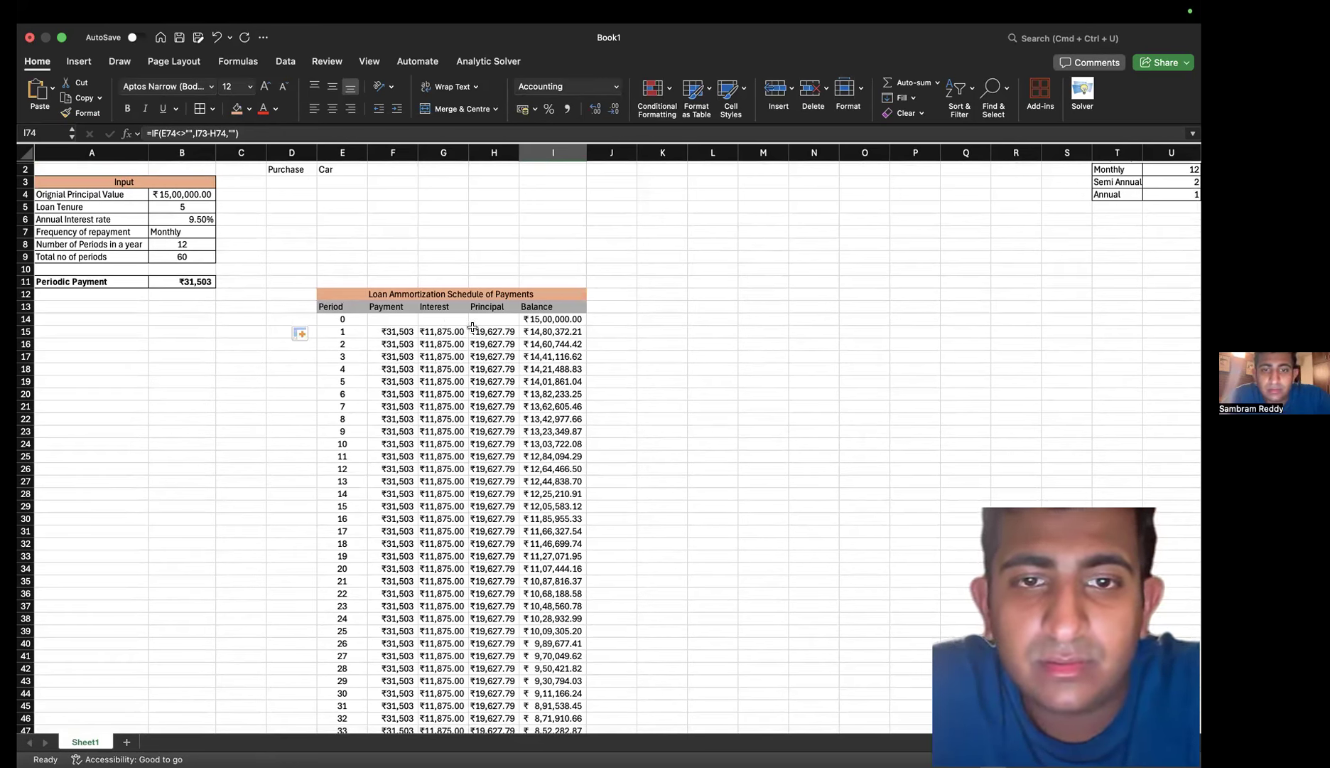
{"action": "left_click", "coordinate": [560, 319]}
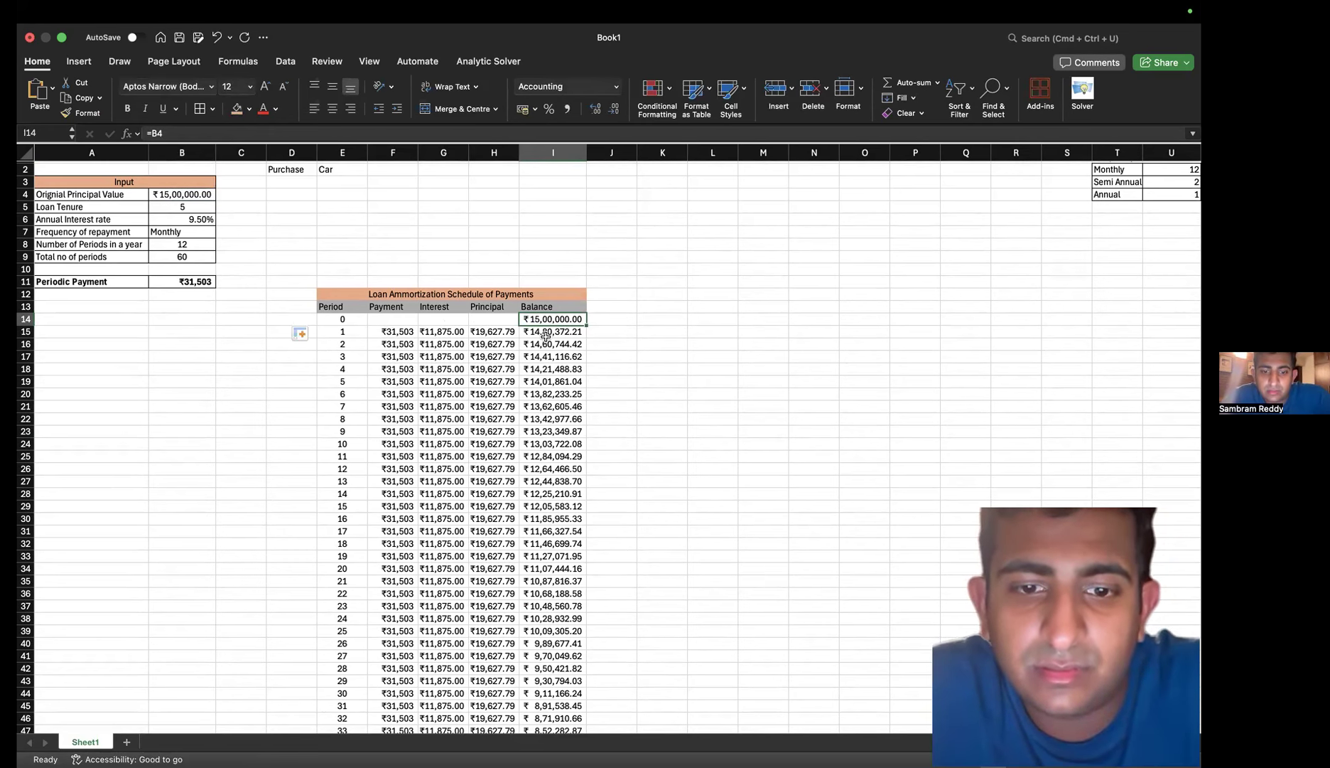
{"action": "double_click", "coordinate": [485, 332]}
{"action": "key", "text": "Escape"}
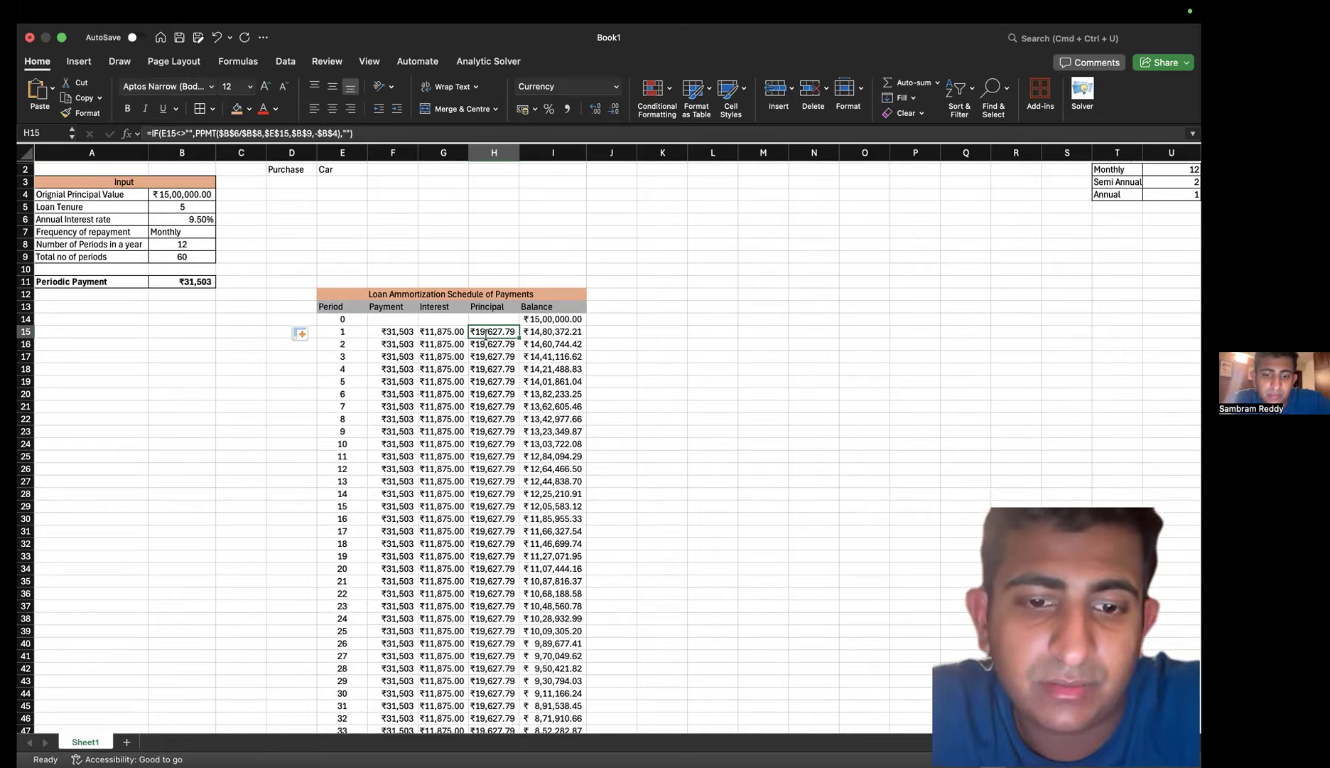
Examine the Principal column down to its last filled row and the PPMT formula in H15 for wrong references
{"action": "key", "text": "super+Down"}
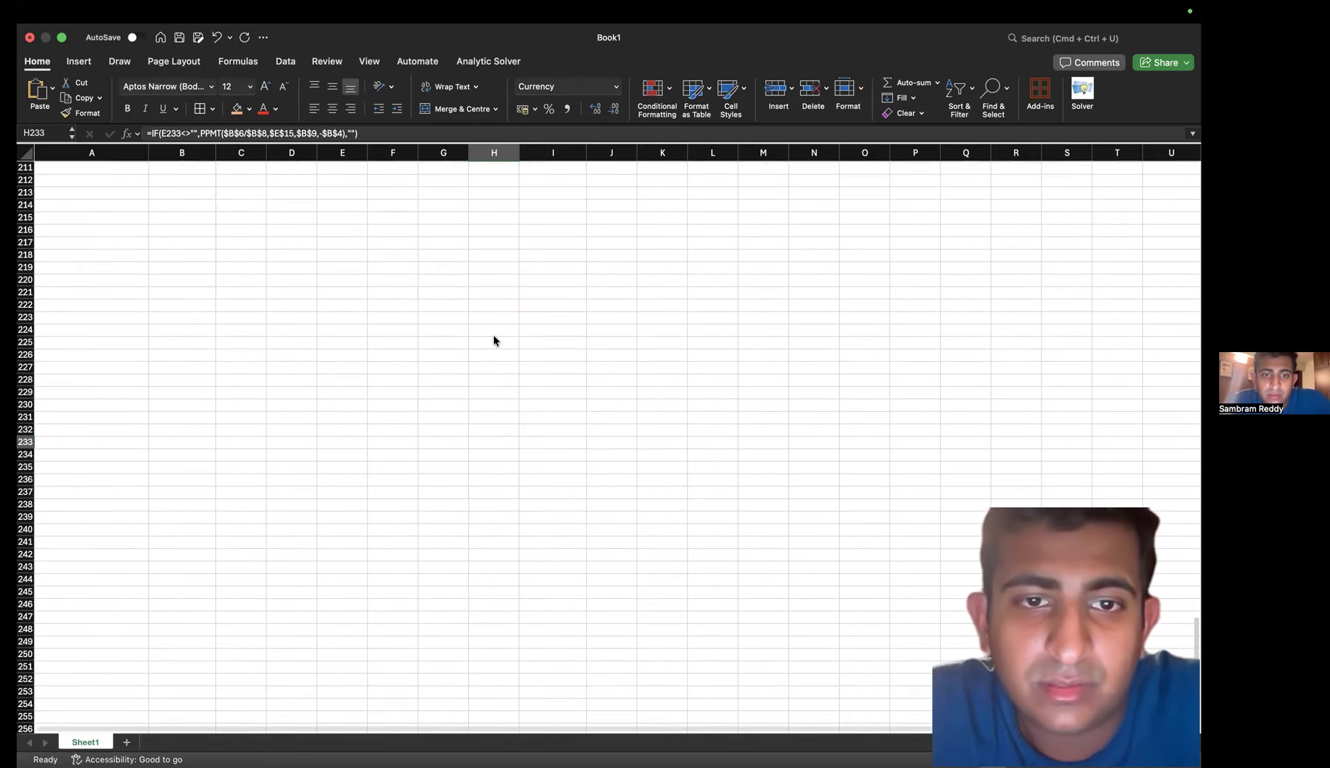
{"action": "scroll", "coordinate": [501, 344], "scroll_direction": "up", "scroll_amount": 20}
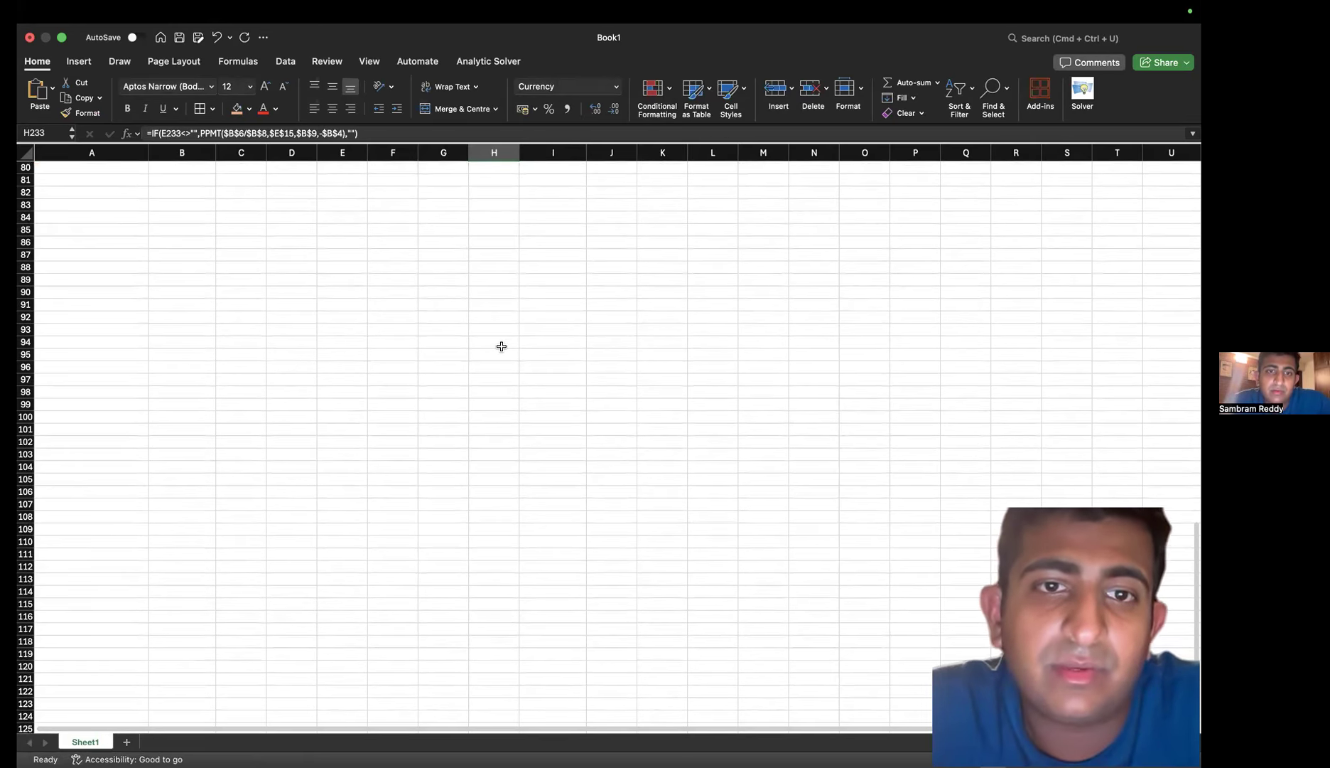
{"action": "scroll", "coordinate": [492, 307], "scroll_direction": "up", "scroll_amount": 8}
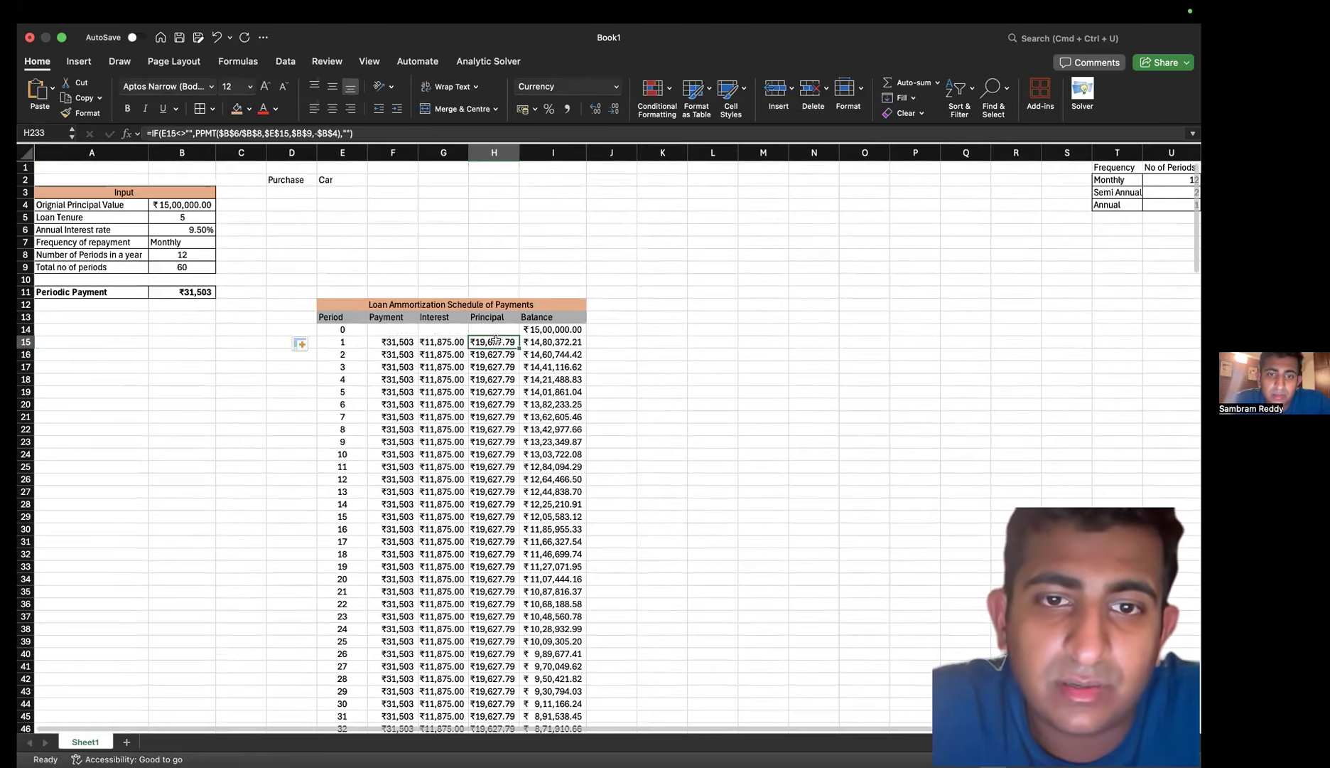
{"action": "double_click", "coordinate": [498, 341]}
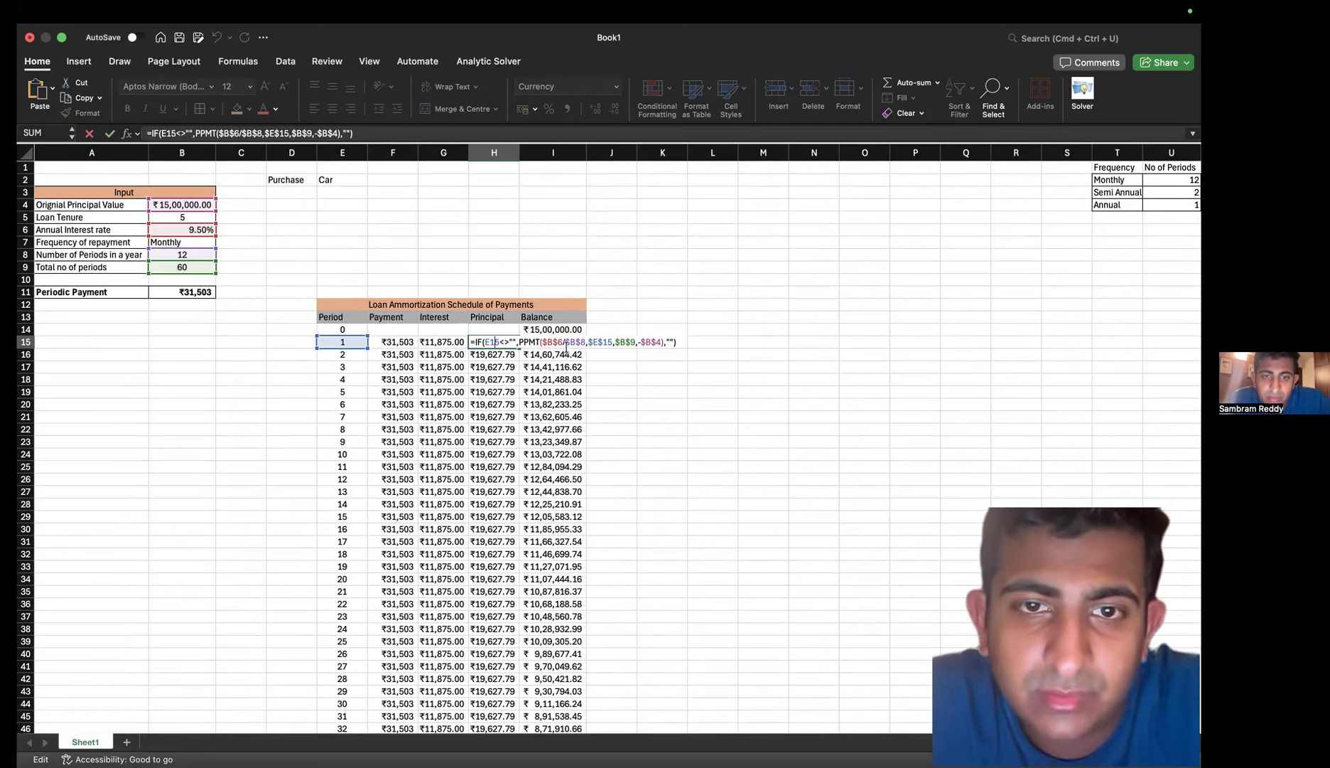
{"action": "left_click", "coordinate": [544, 342]}
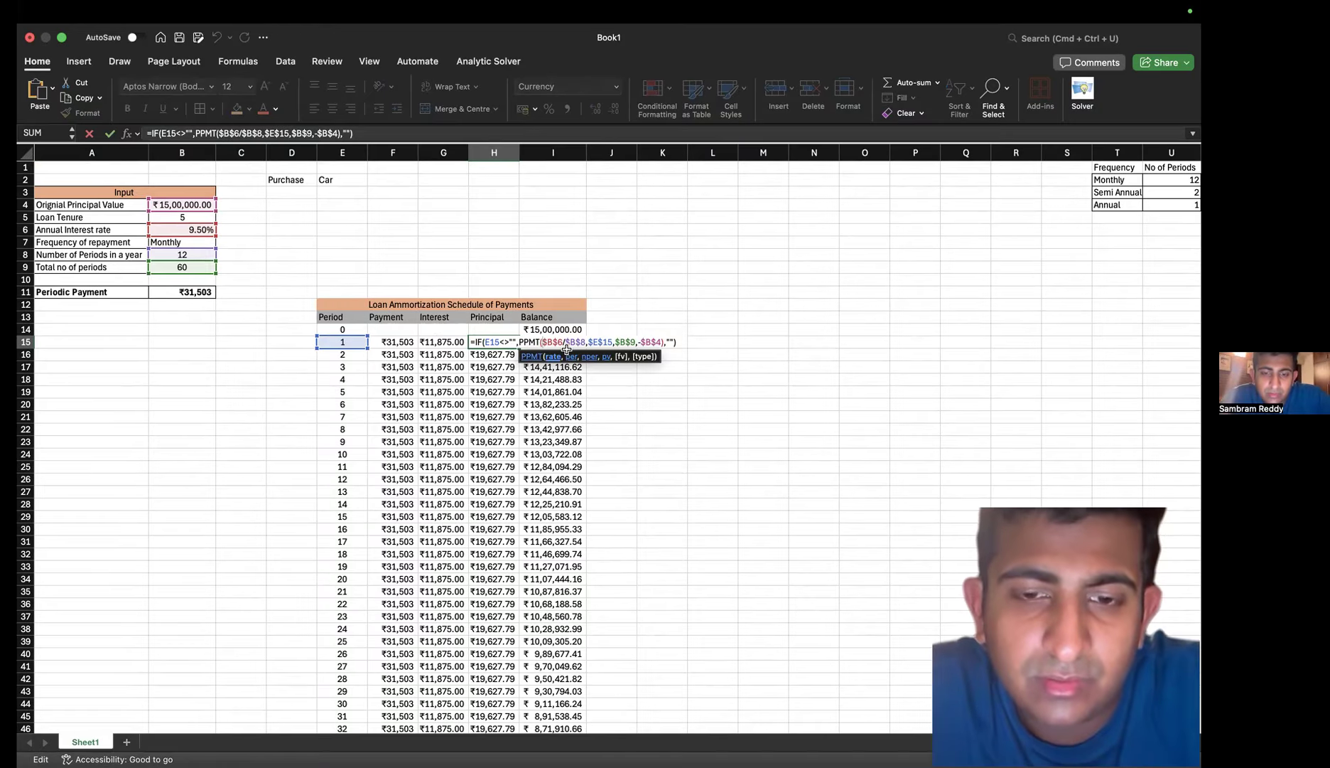
{"action": "key", "text": "Escape"}
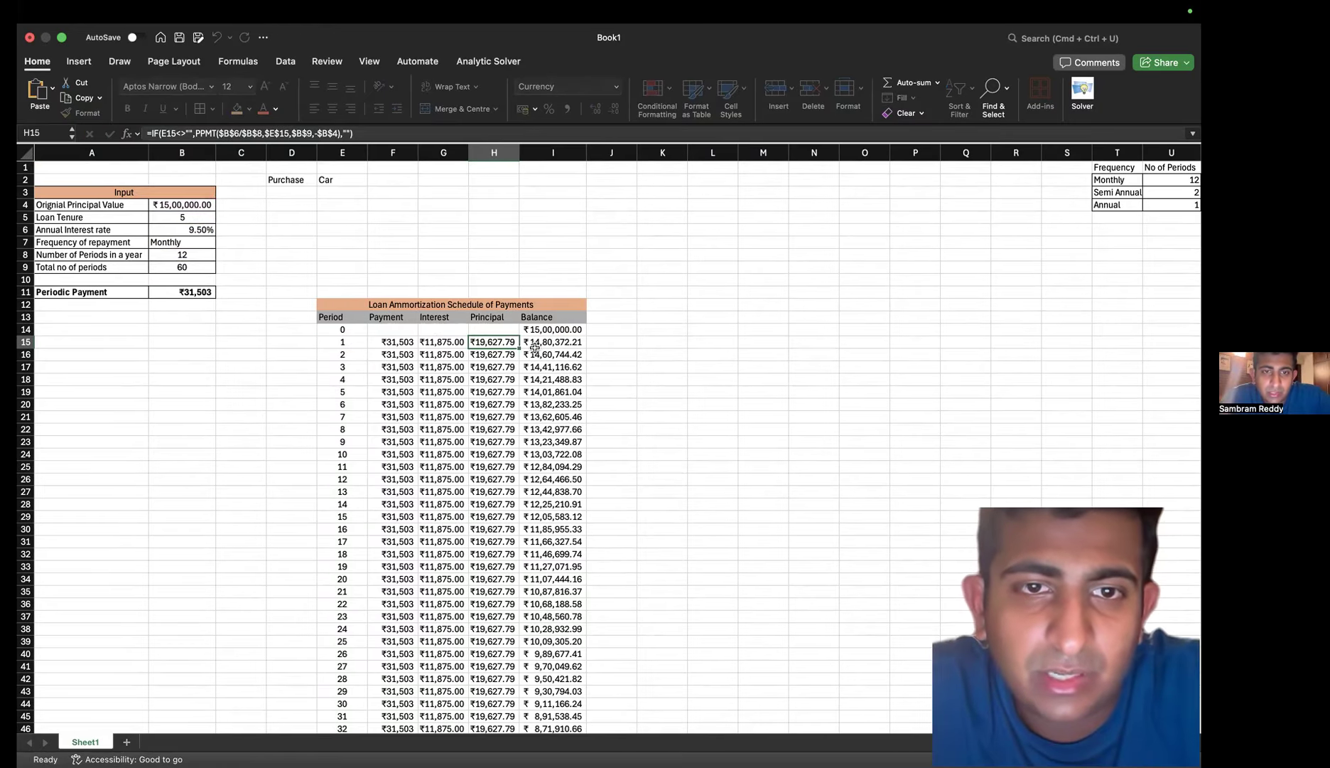
{"action": "double_click", "coordinate": [508, 342]}
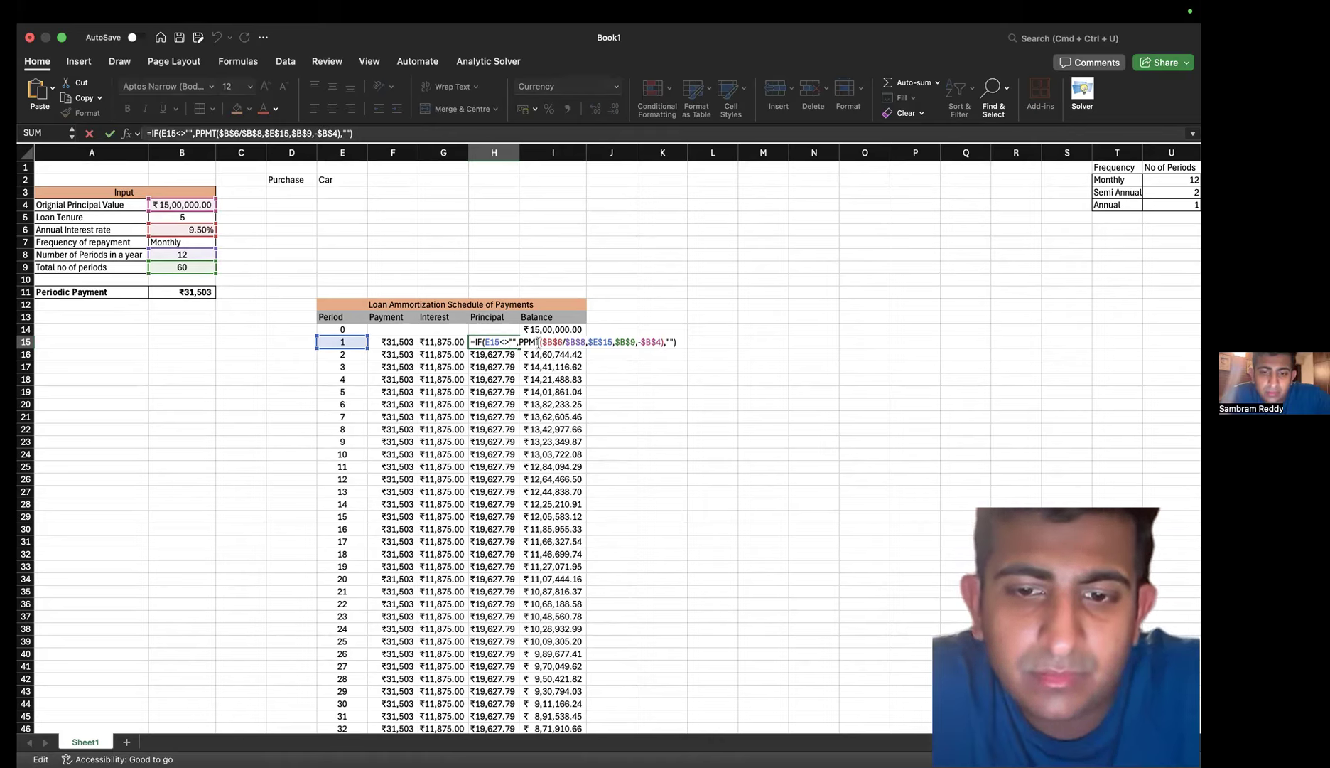
{"action": "key", "text": "Return"}
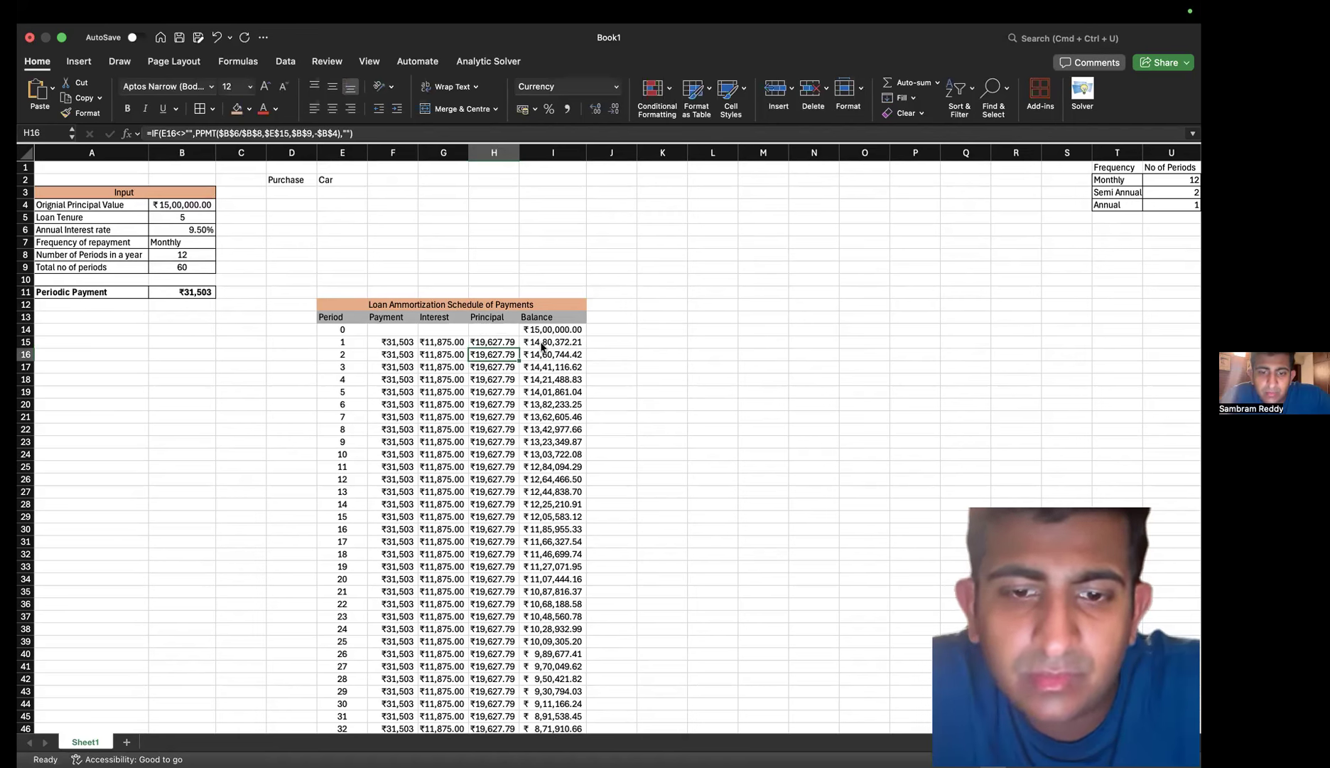
Inspect the Balance formula in I15 and the final schedule rows, including the Payment cells from F74 down
{"action": "double_click", "coordinate": [541, 342]}
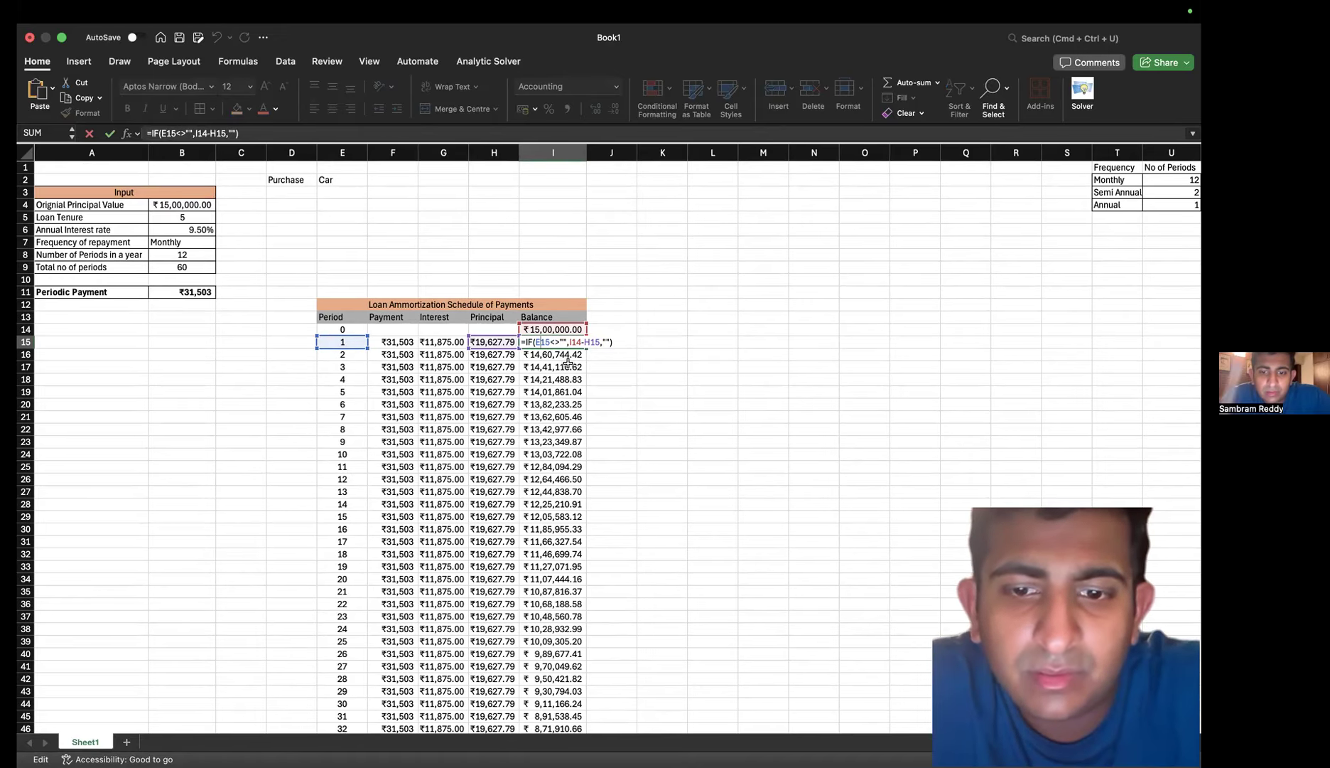
{"action": "key", "text": "Return"}
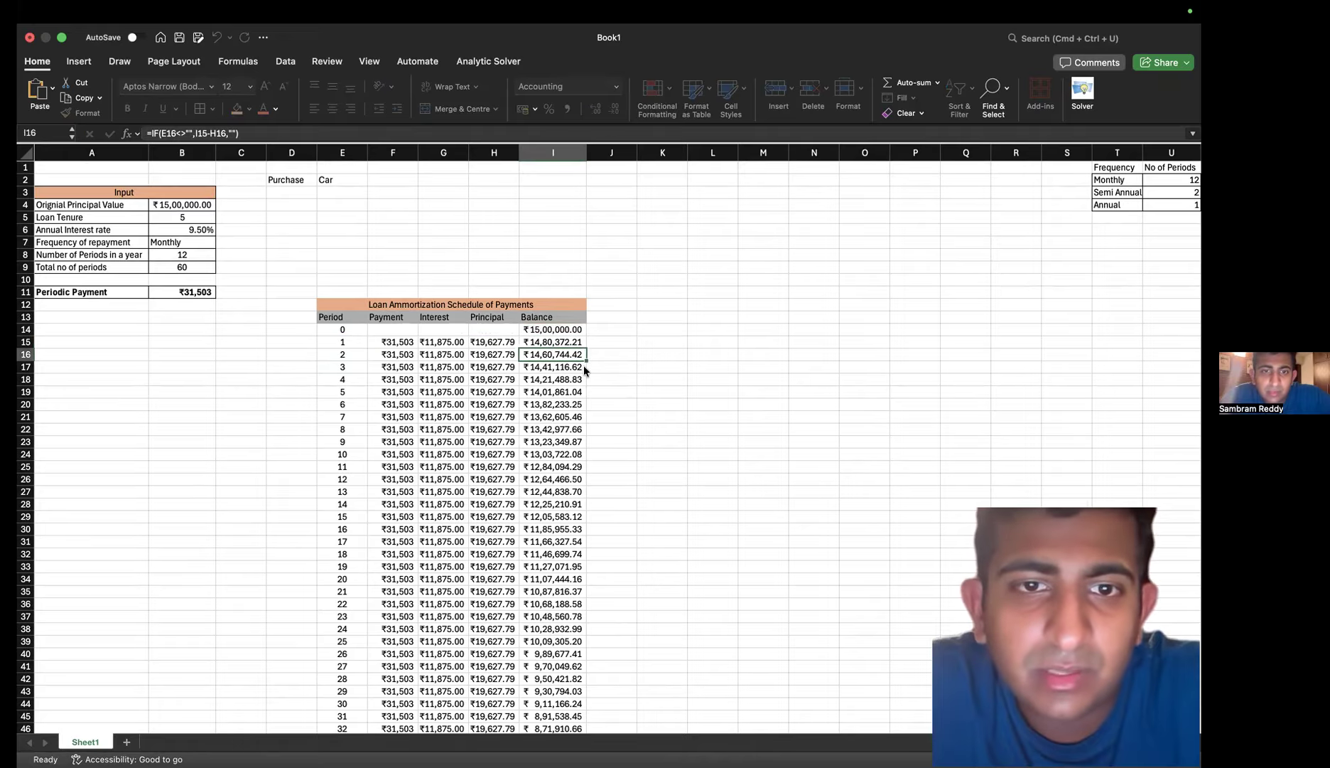
{"action": "scroll", "coordinate": [519, 315], "scroll_direction": "down", "scroll_amount": 15}
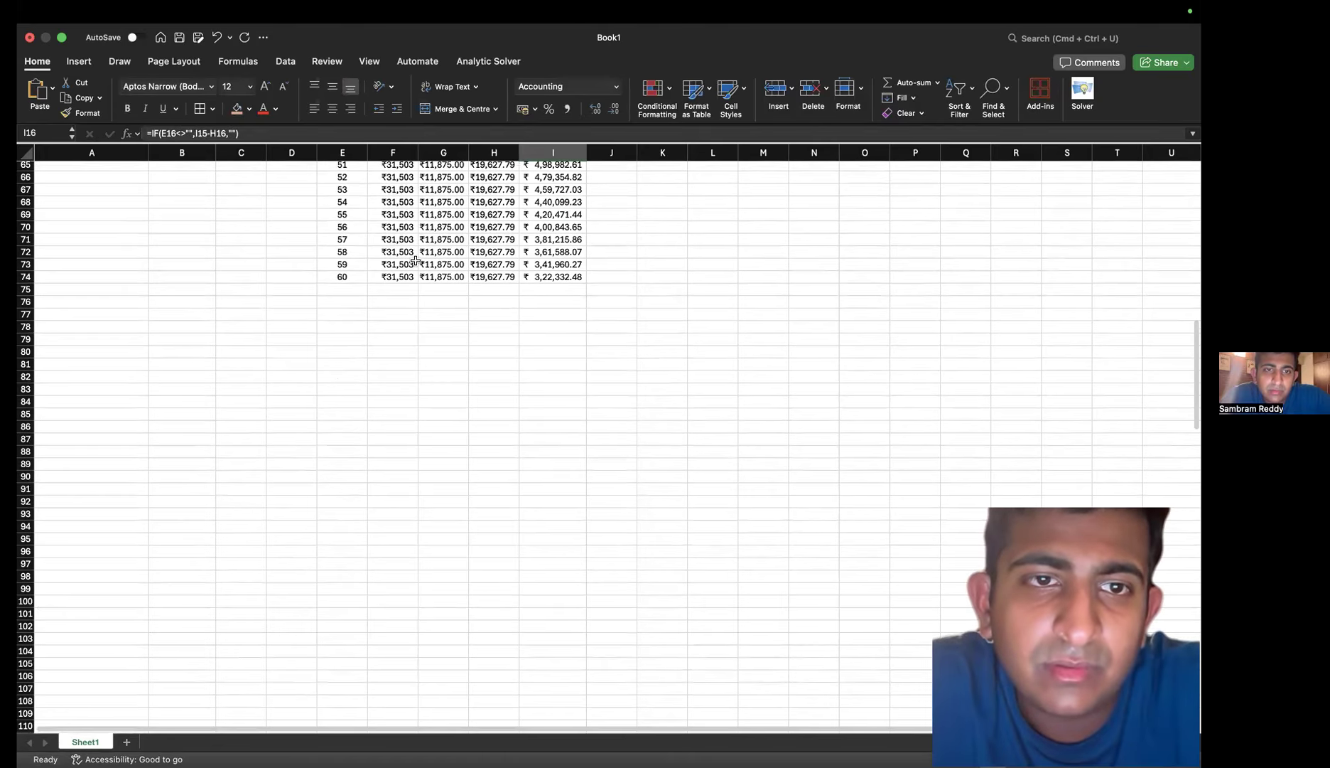
{"action": "left_click", "coordinate": [405, 265]}
{"action": "left_click", "coordinate": [406, 276]}
{"action": "left_click_drag", "start_coordinate": [418, 283], "coordinate": [417, 370]}
{"action": "scroll", "coordinate": [496, 321], "scroll_direction": "up", "scroll_amount": 9}
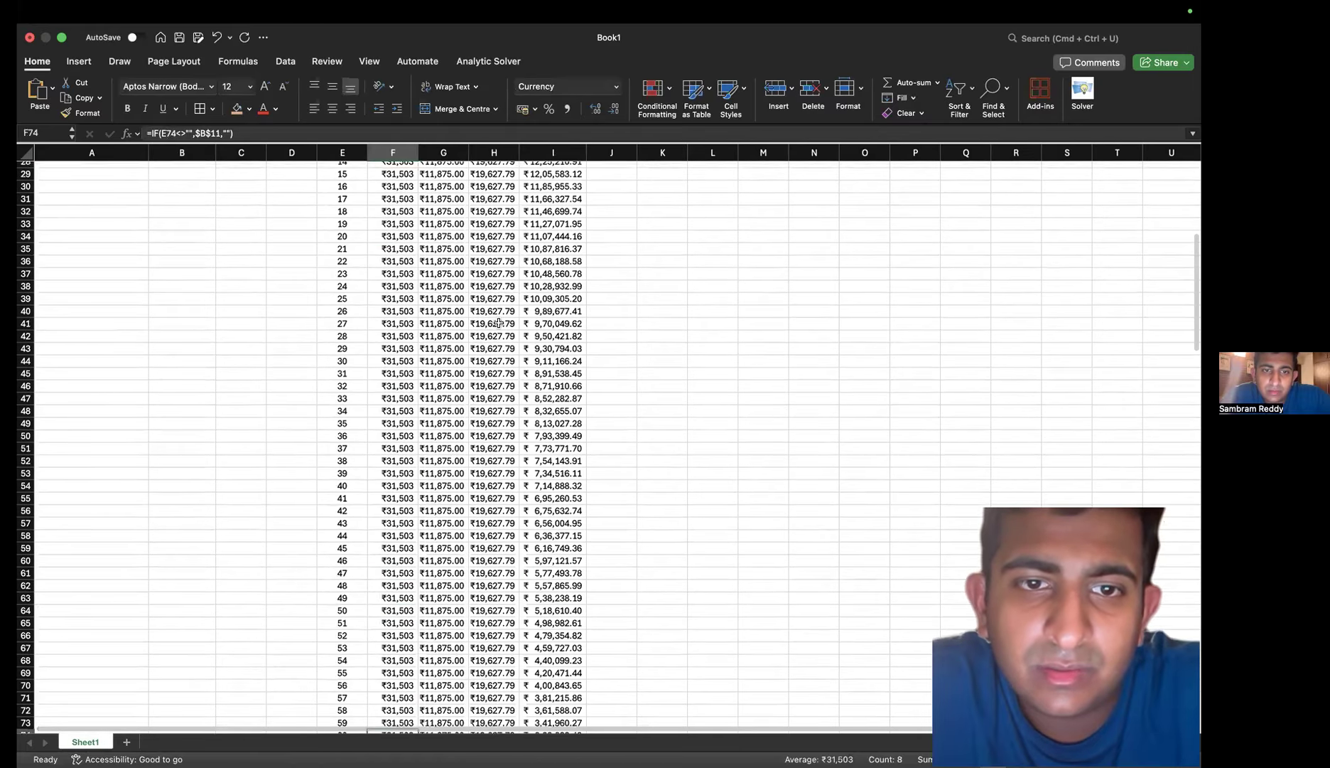
{"action": "scroll", "coordinate": [500, 323], "scroll_direction": "up", "scroll_amount": 6}
Replace the absolute $E$15 period reference in H15's PPMT formula with the relative reference E15
{"action": "left_click", "coordinate": [502, 342]}
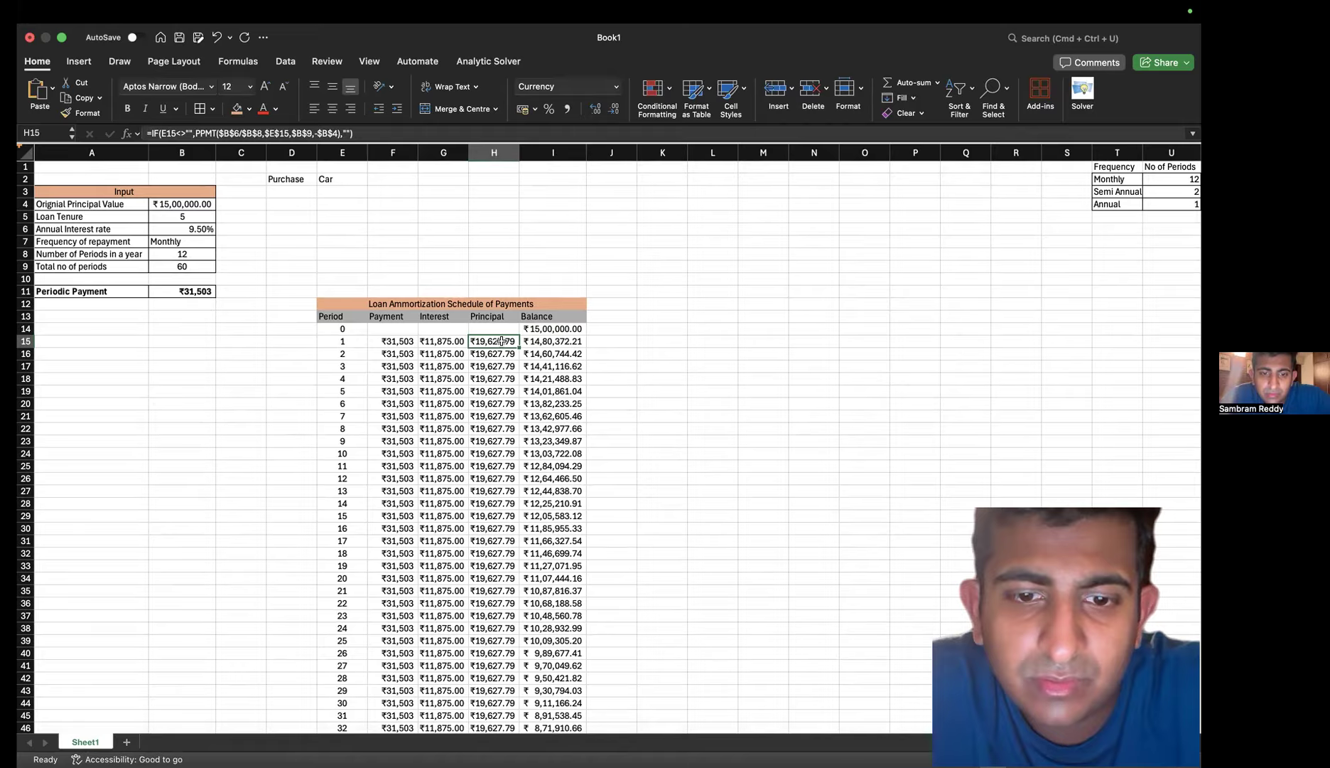
{"action": "double_click", "coordinate": [502, 341]}
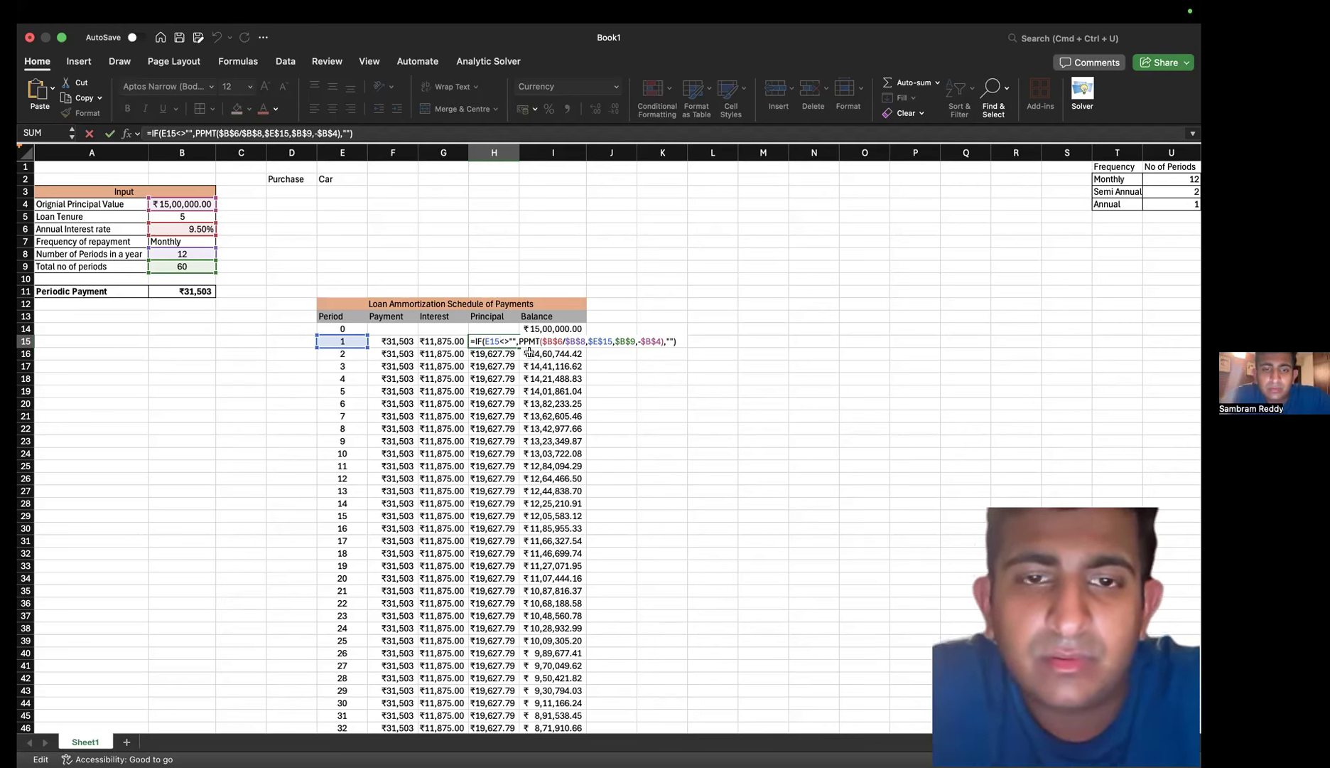
{"action": "left_click", "coordinate": [559, 341]}
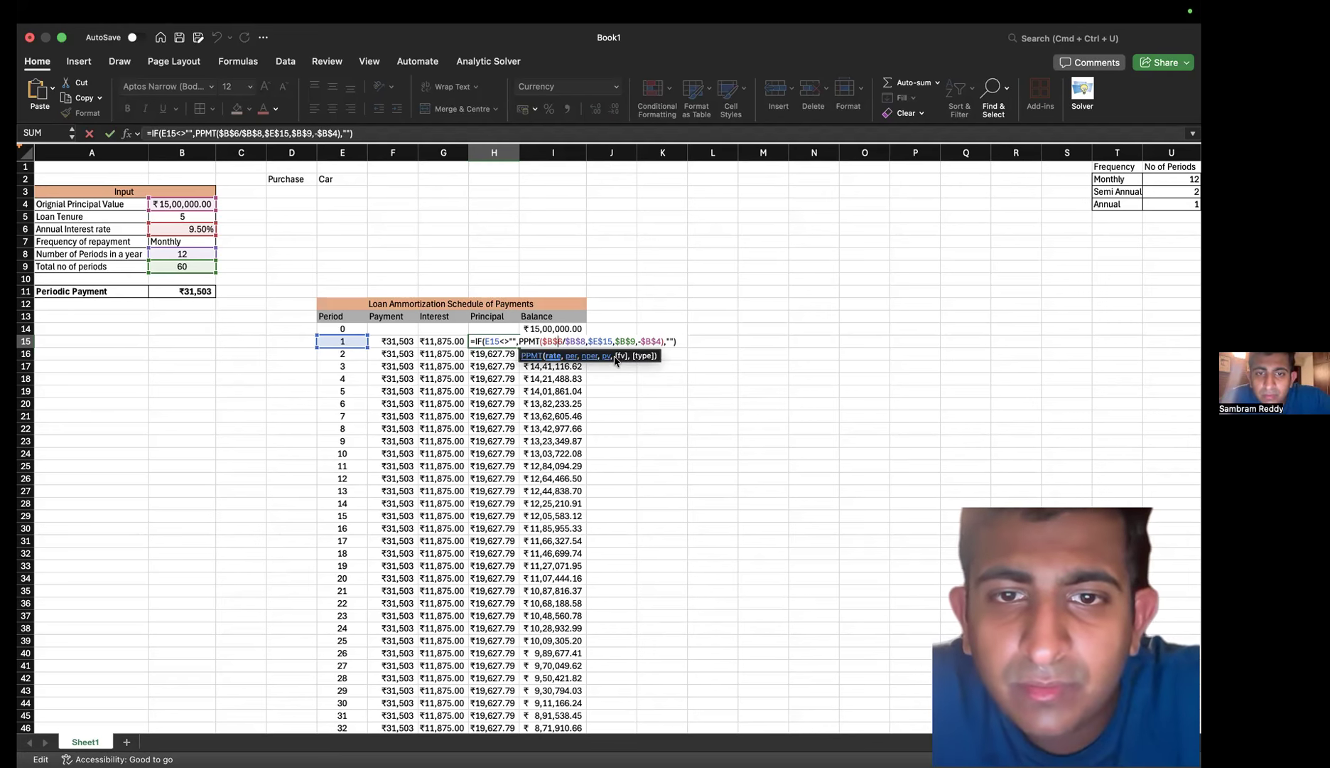
{"action": "key", "text": "Right"}
{"action": "key", "text": "Right"}
{"action": "key", "text": "Right"}
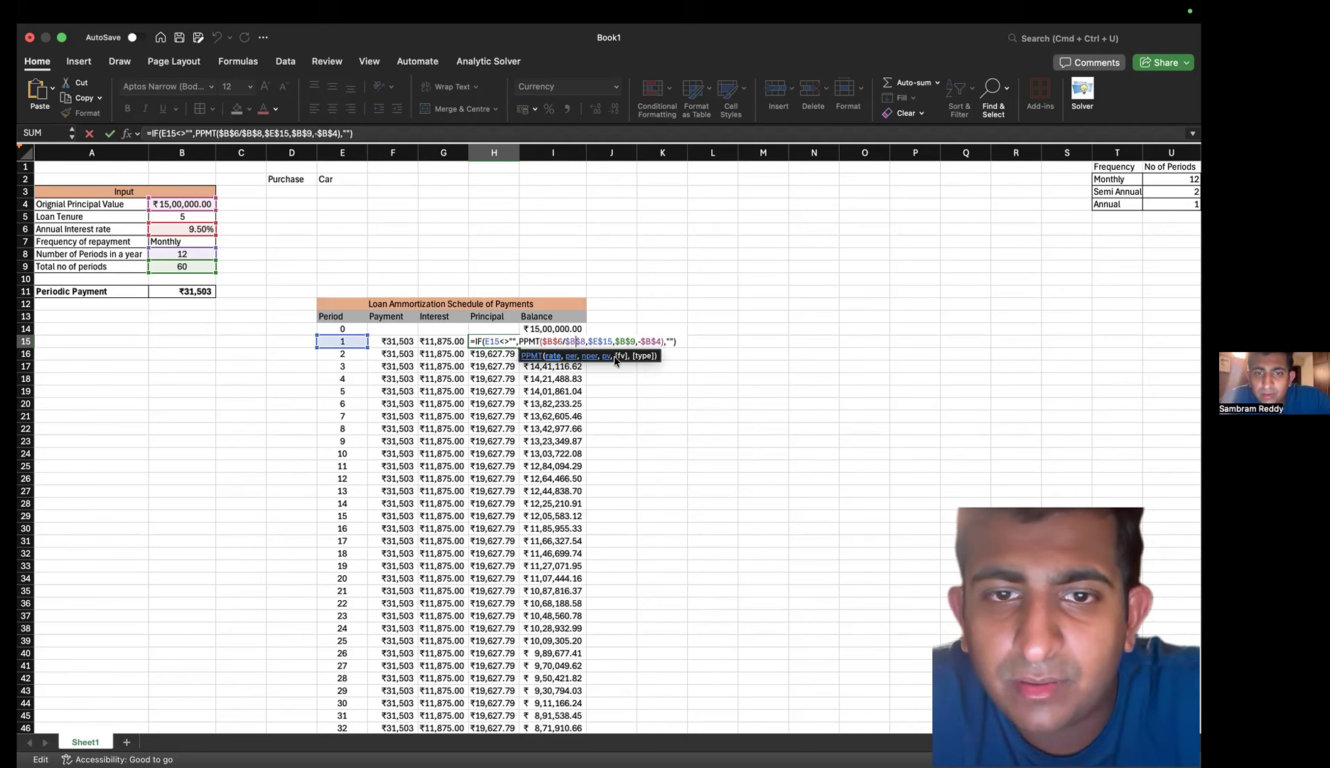
{"action": "key", "text": "Right"}
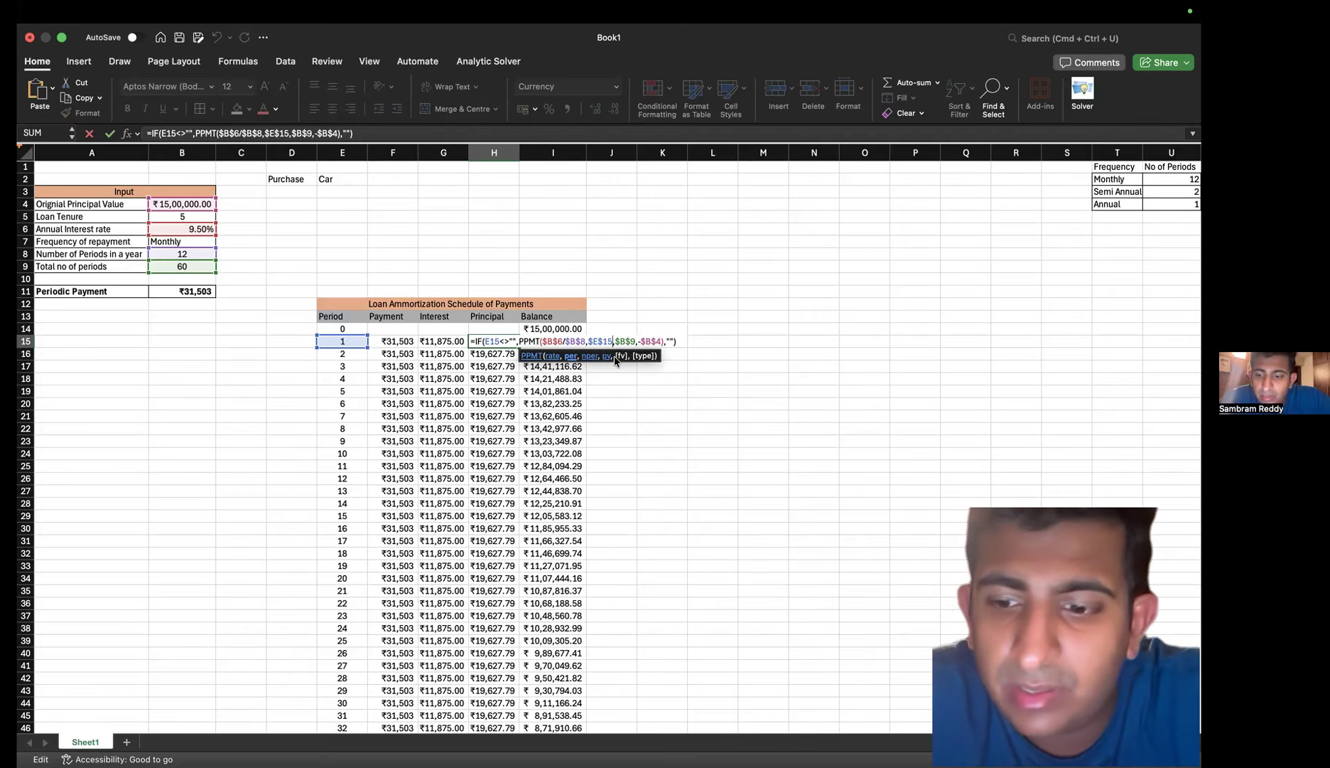
{"action": "key", "text": "BackSpace"}
{"action": "key", "text": "BackSpace"}
{"action": "key", "text": "BackSpace"}
{"action": "key", "text": "BackSpace"}
{"action": "key", "text": "BackSpace"}
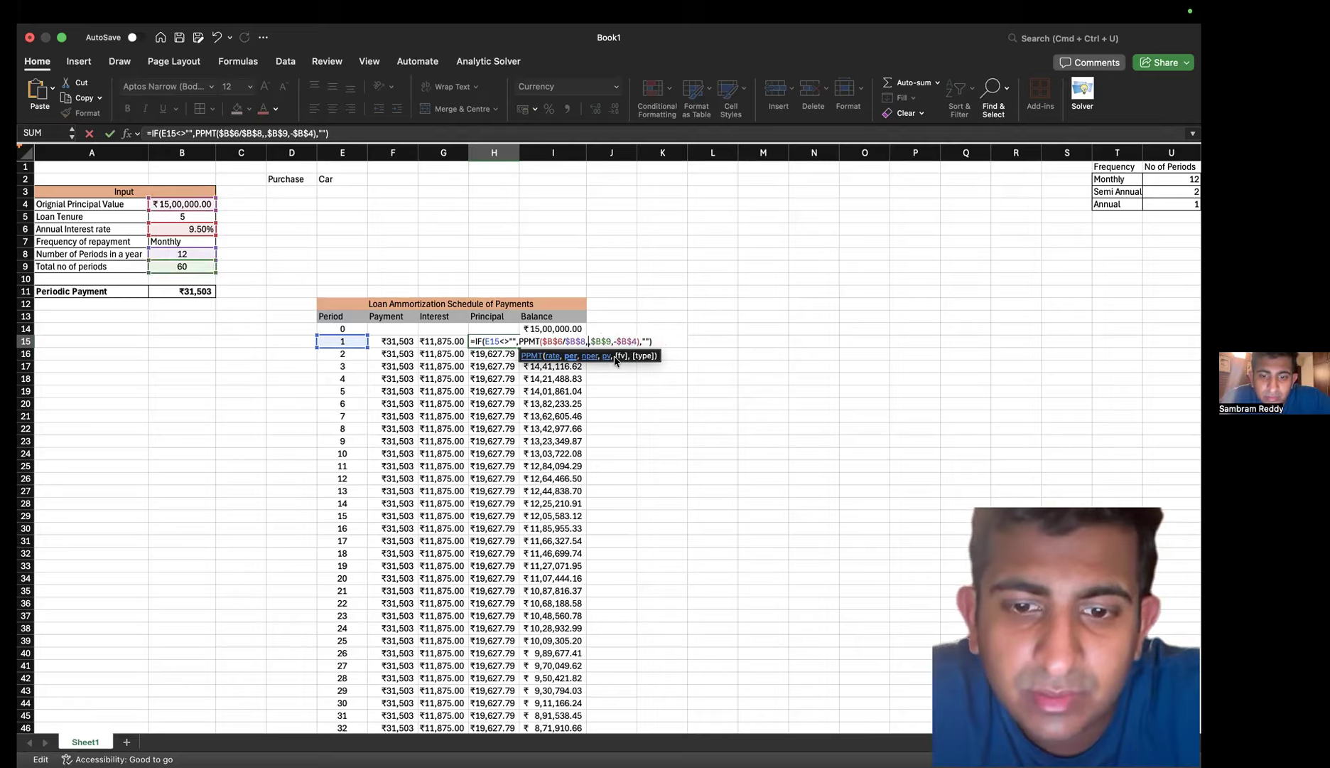
{"action": "left_click", "coordinate": [332, 343]}
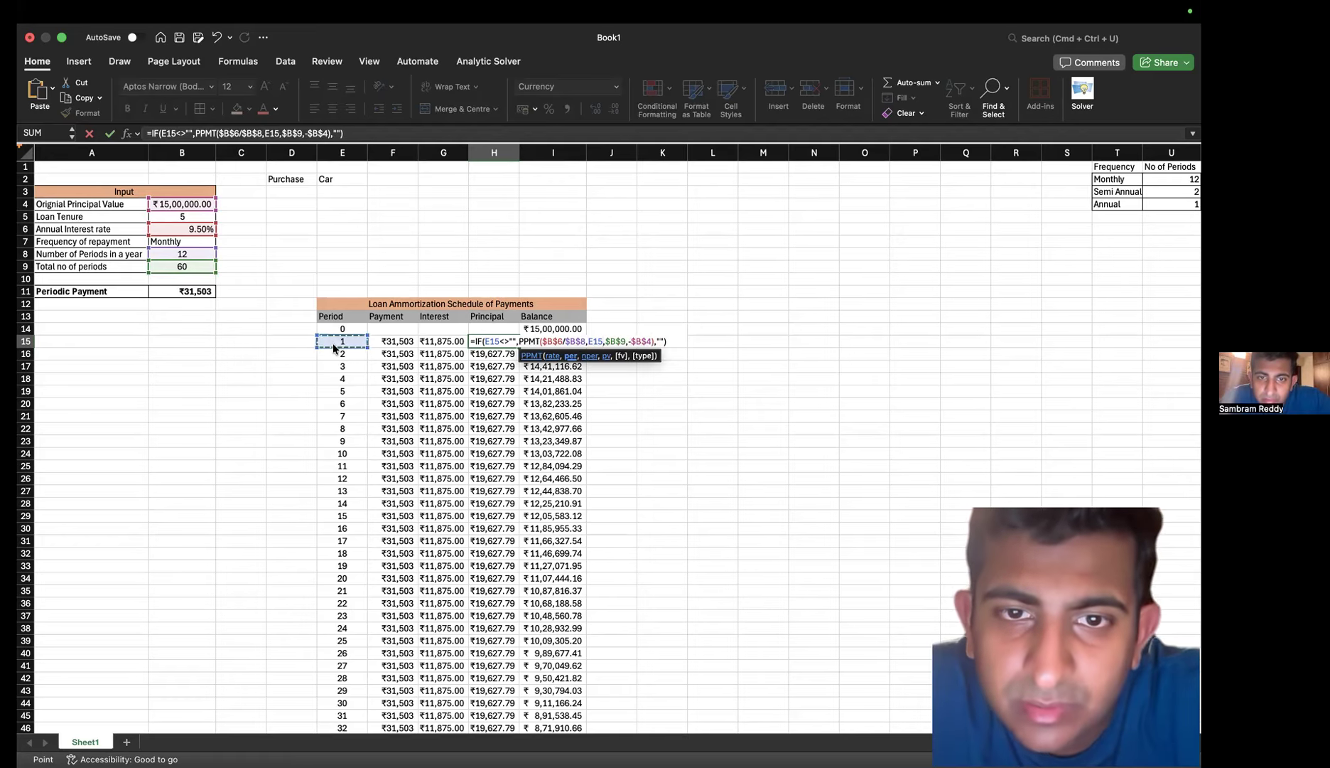
{"action": "key", "text": "Return"}
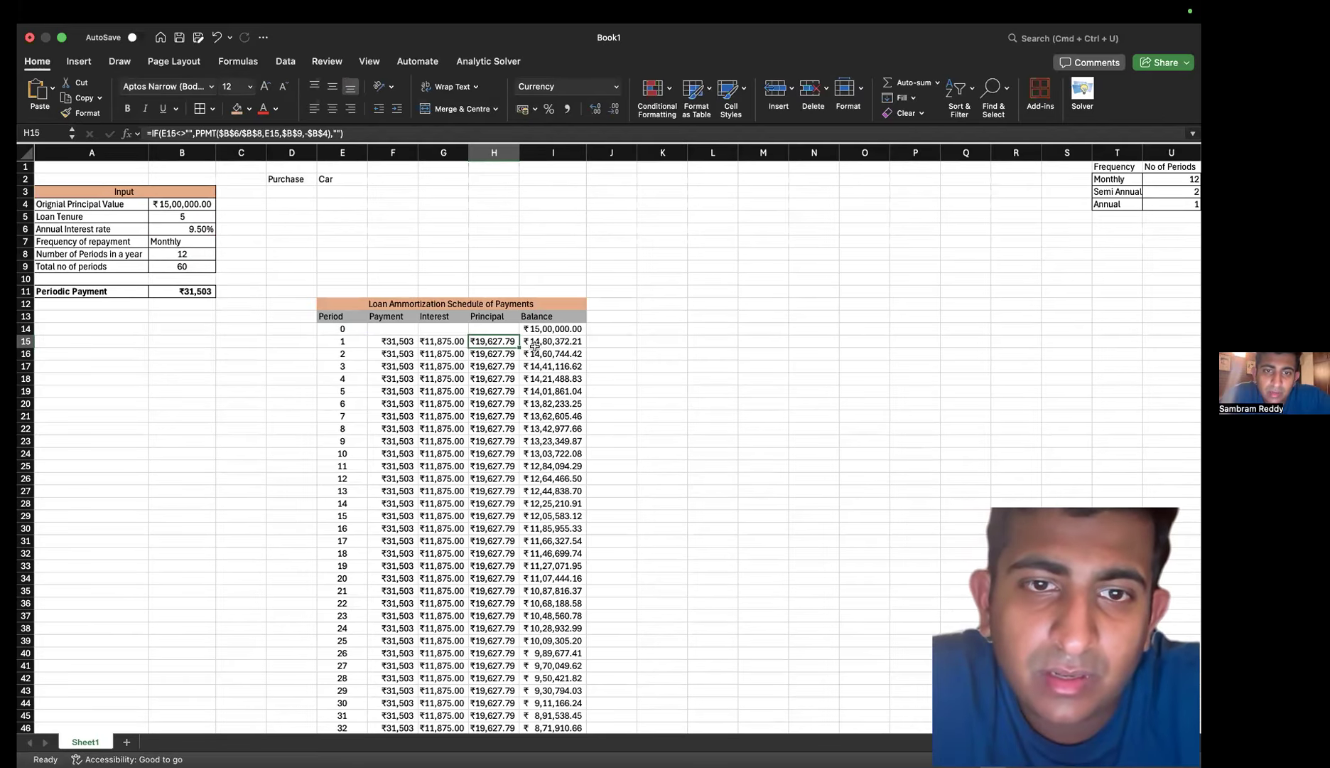
Fill the Principal formula from H15 down to row 75
{"action": "left_click_drag", "start_coordinate": [519, 348], "coordinate": [524, 466]}
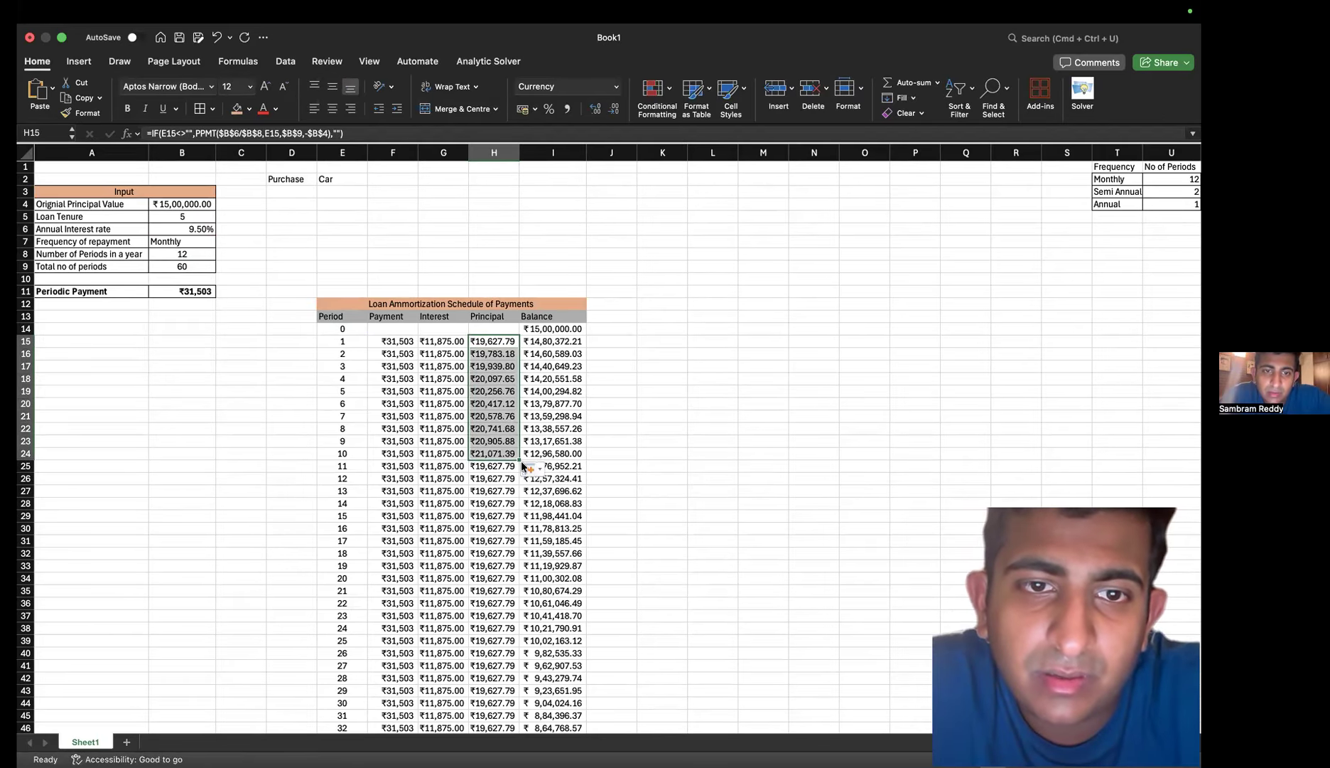
{"action": "left_click", "coordinate": [517, 345]}
{"action": "left_click_drag", "start_coordinate": [520, 348], "coordinate": [490, 533]}
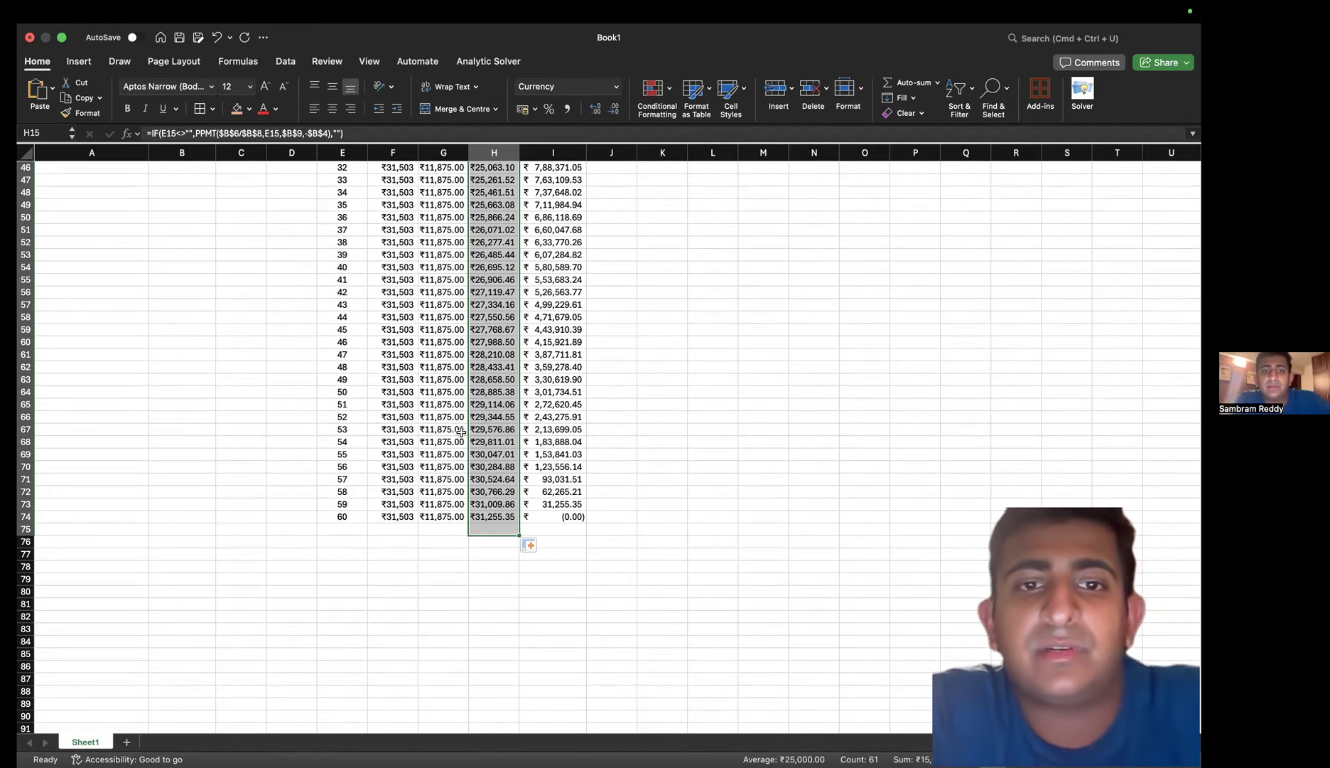
{"action": "scroll", "coordinate": [551, 340], "scroll_direction": "down", "scroll_amount": 1}
{"action": "scroll", "coordinate": [551, 340], "scroll_direction": "up", "scroll_amount": 15}
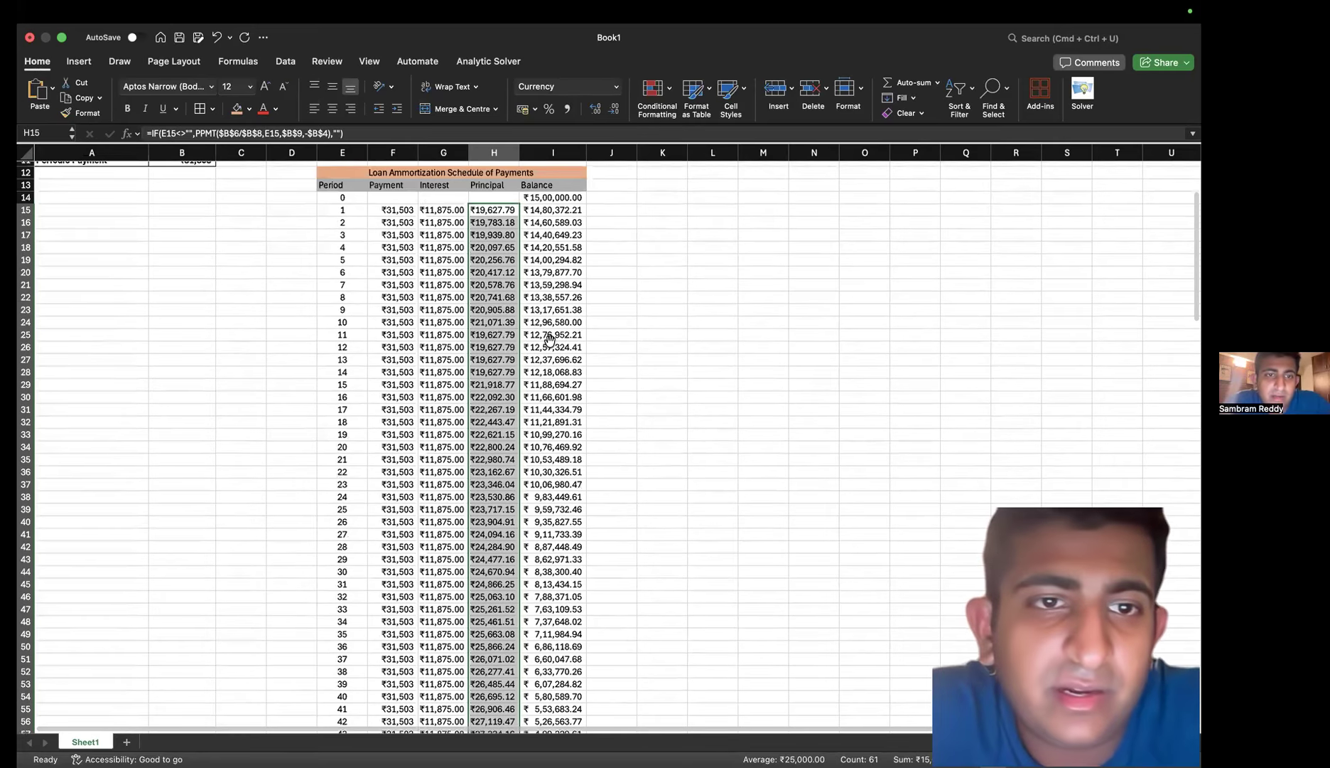
Recheck the E15 period reference in the H15 formula and fill the formula down the Principal column again
{"action": "left_click_drag", "start_coordinate": [331, 310], "coordinate": [486, 346]}
{"action": "double_click", "coordinate": [486, 346]}
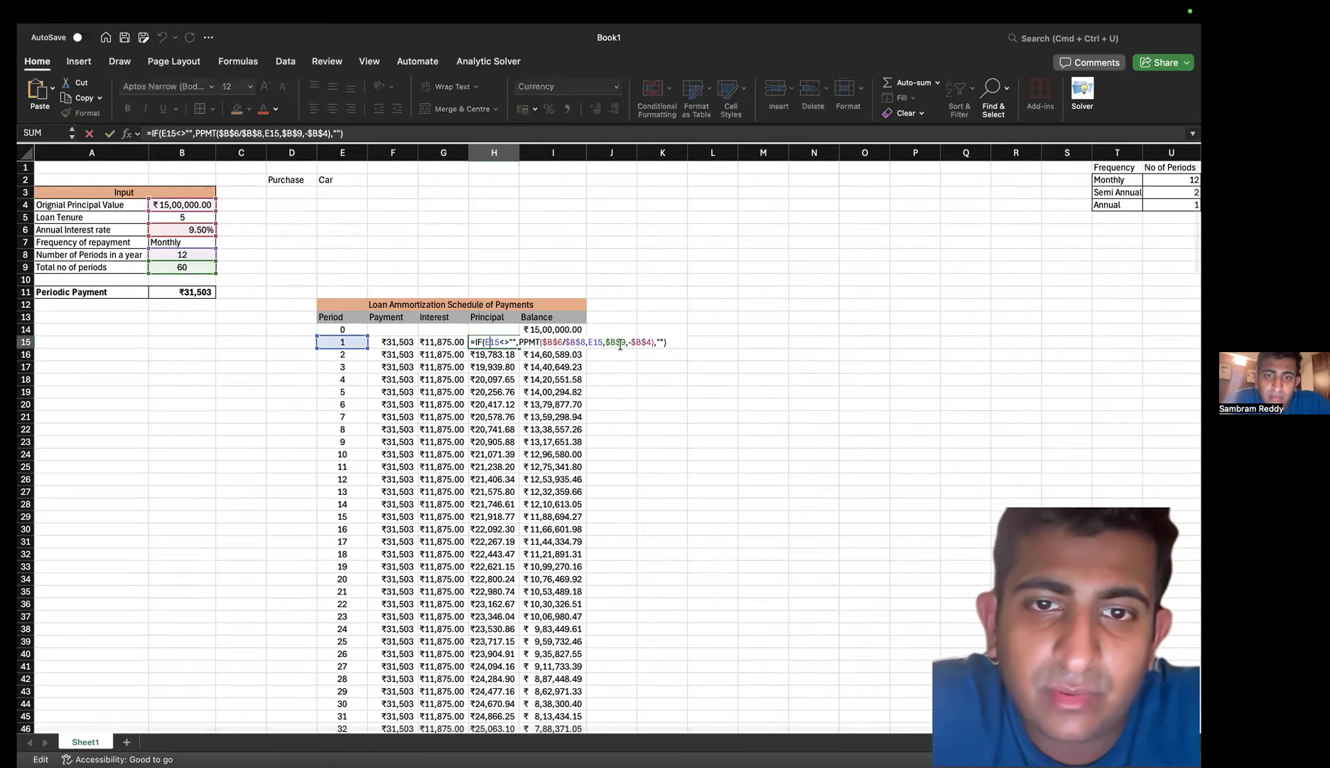
{"action": "double_click", "coordinate": [591, 342]}
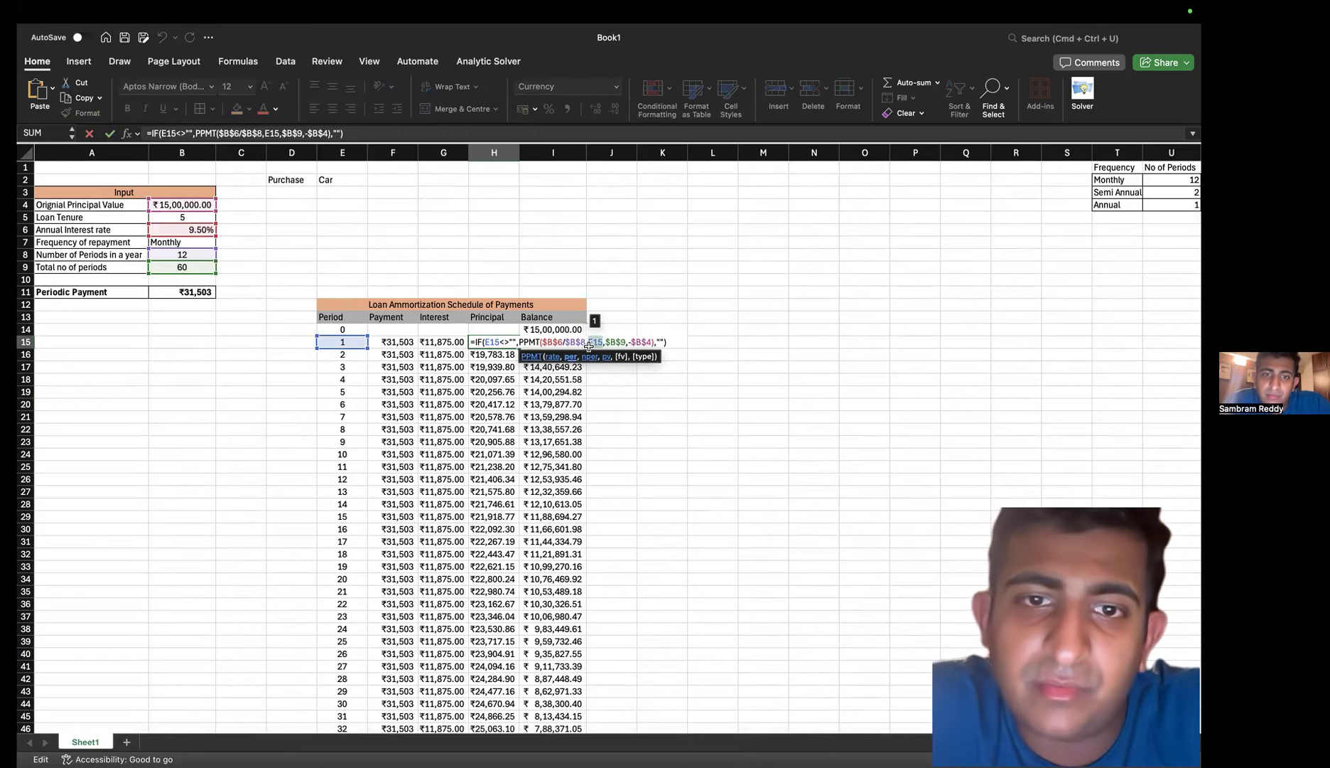
{"action": "key", "text": "Escape"}
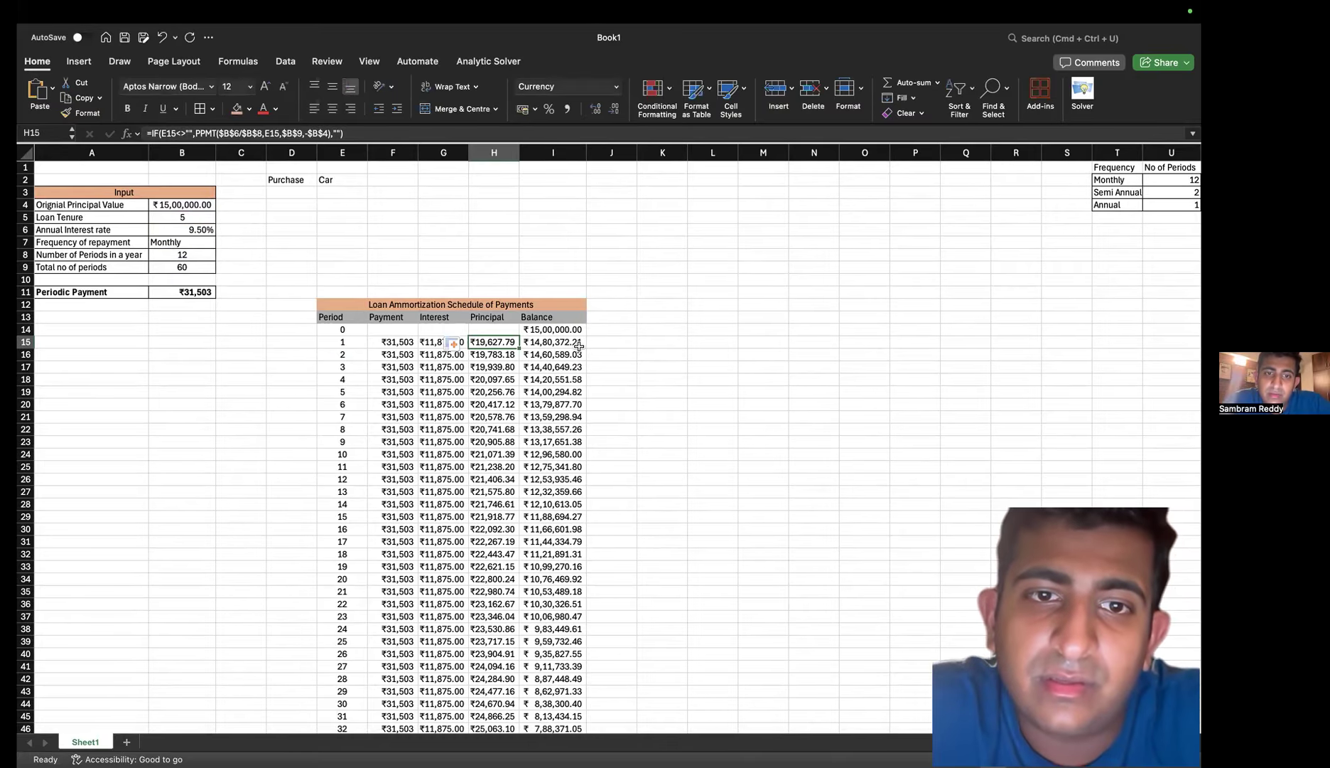
{"action": "left_click_drag", "start_coordinate": [518, 346], "coordinate": [473, 303]}
{"action": "scroll", "coordinate": [474, 304], "scroll_direction": "up", "scroll_amount": 10}
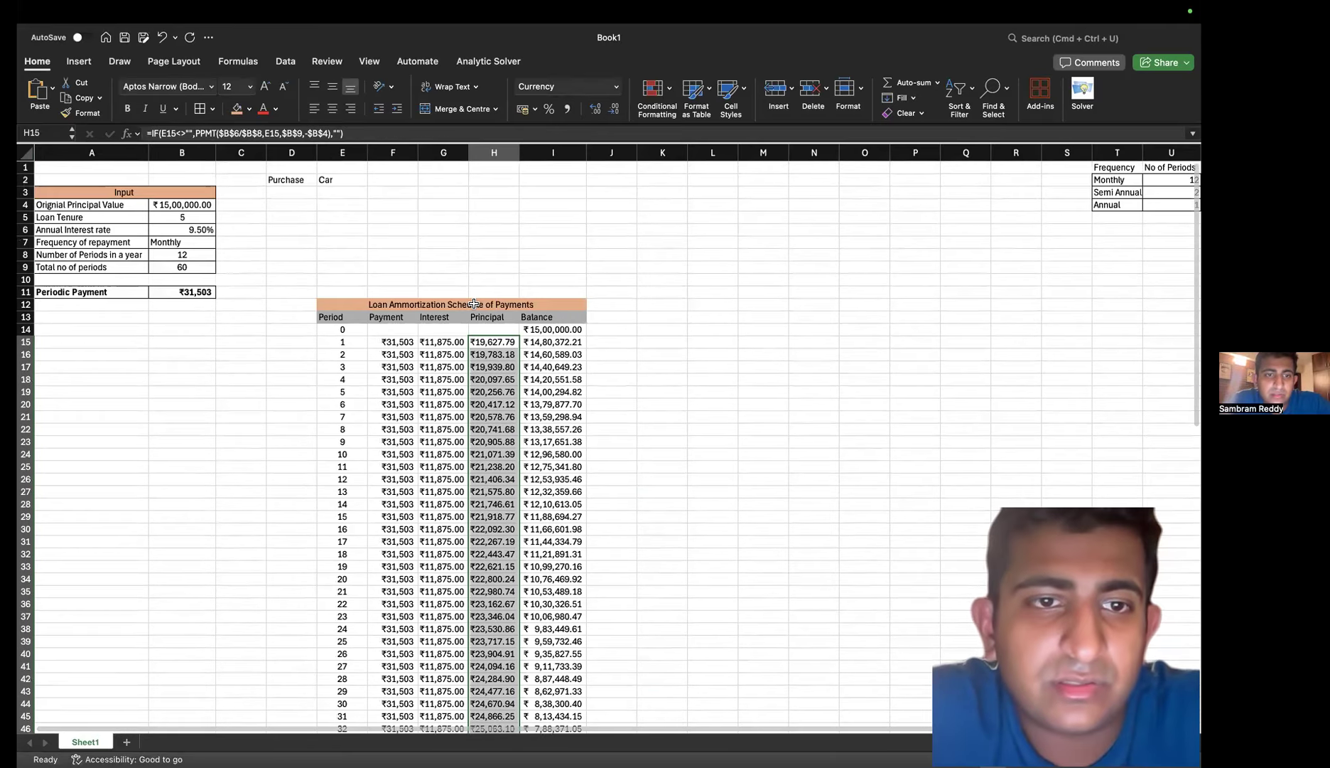
Center the frequency of repayment value in B7
{"action": "left_click", "coordinate": [379, 264]}
{"action": "left_click", "coordinate": [350, 234]}
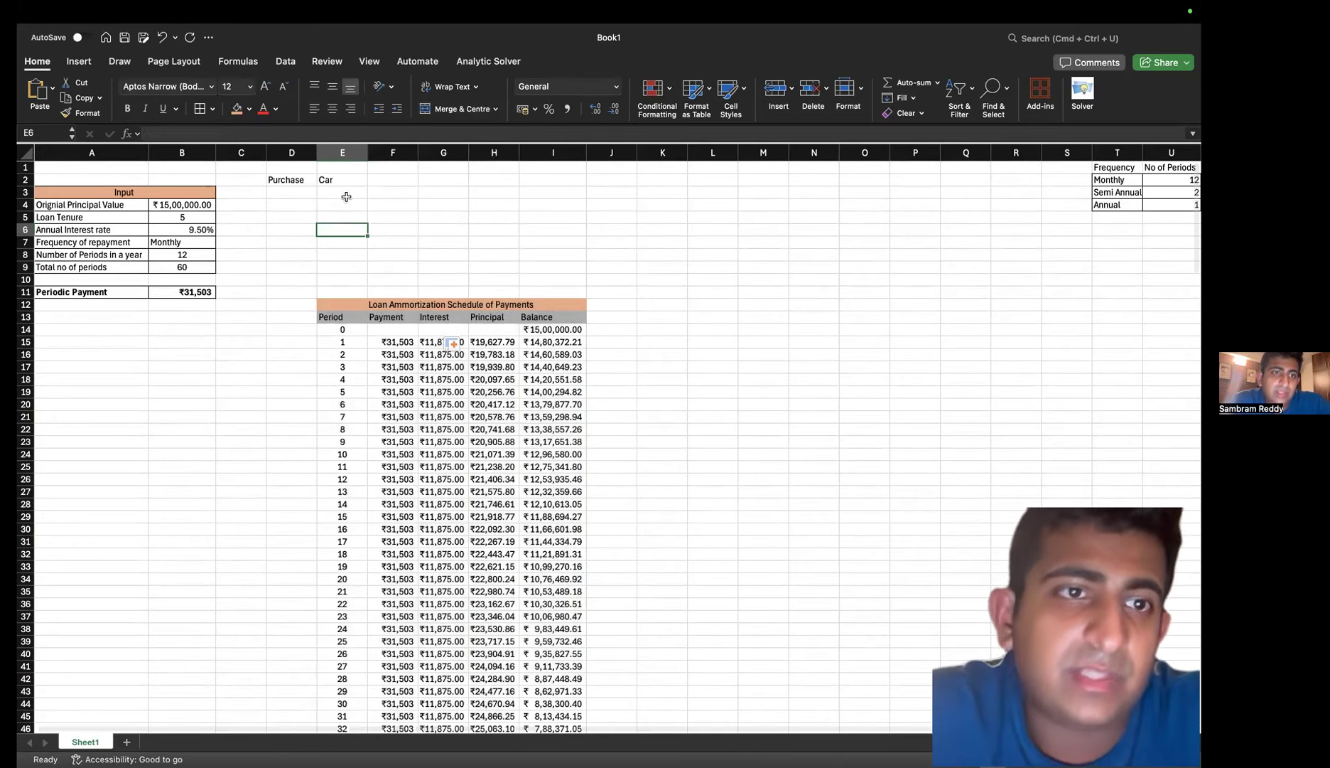
{"action": "left_click", "coordinate": [183, 245]}
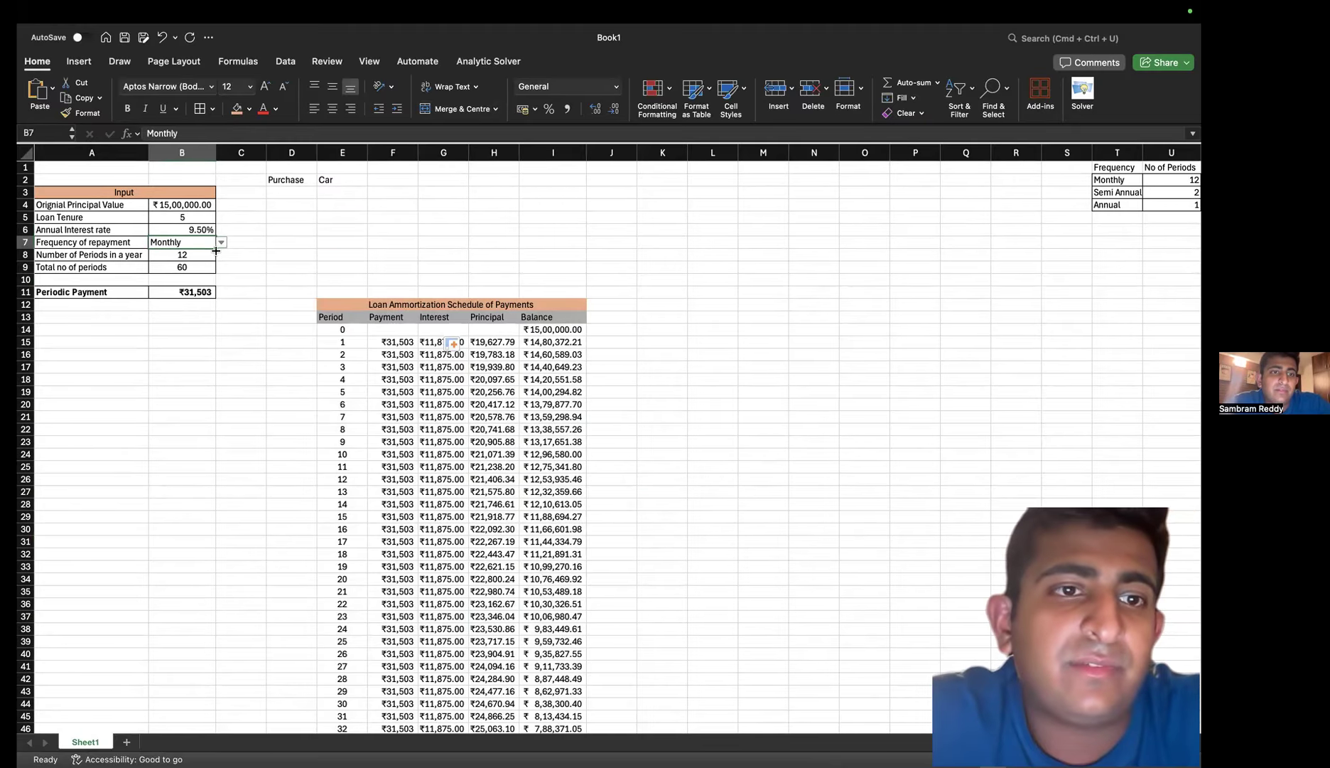
{"action": "left_click", "coordinate": [332, 109]}
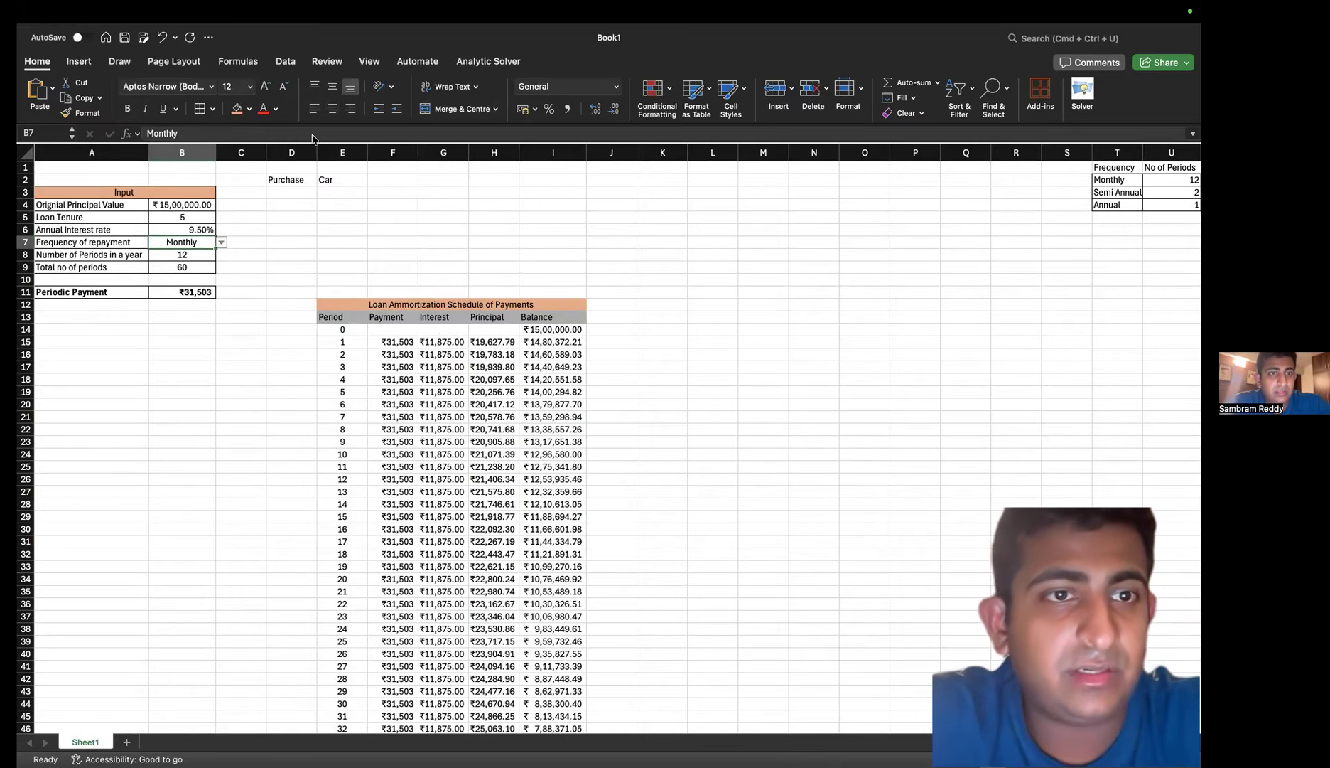
Set the frequency of repayment in B7 to Semi Annual and autofit the Principal column's width
{"action": "left_click", "coordinate": [221, 242]}
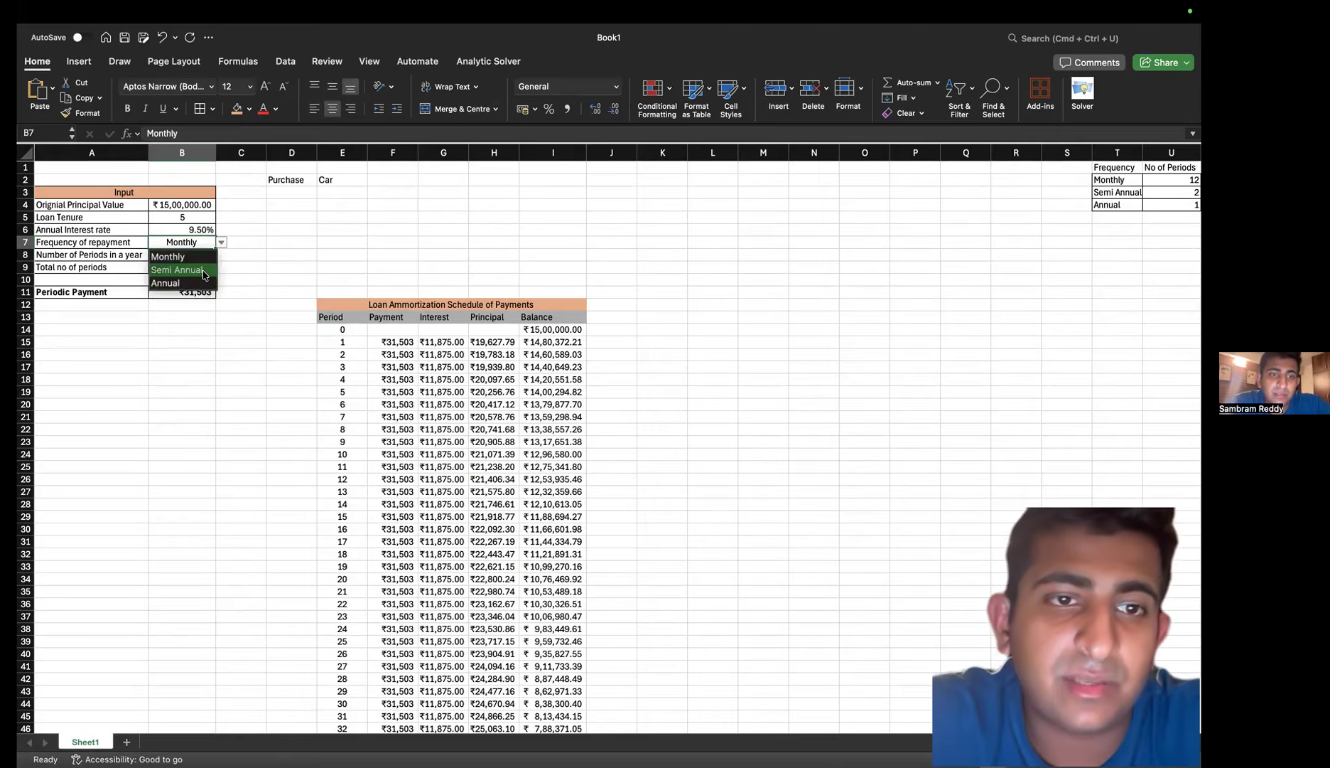
{"action": "left_click", "coordinate": [205, 270]}
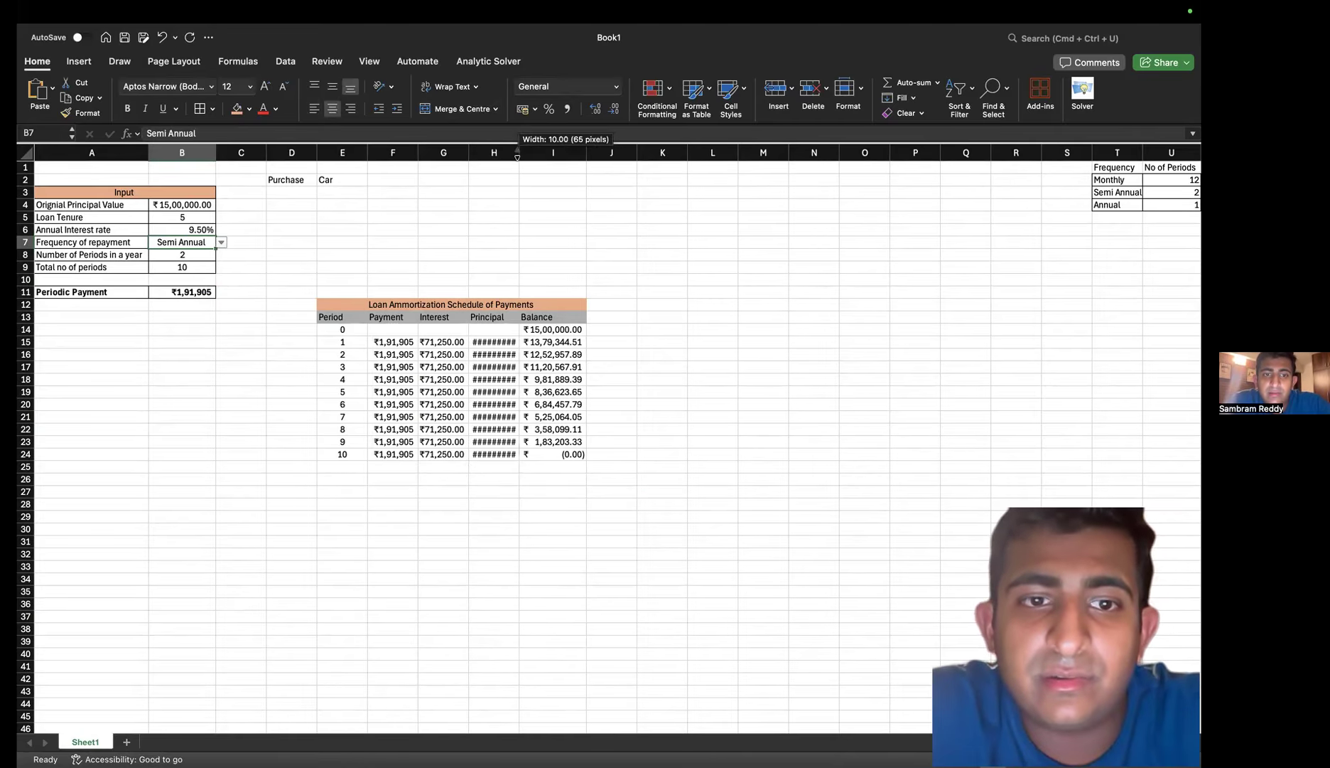
{"action": "double_click", "coordinate": [521, 154]}
Set the frequency of repayment in B7 to Annual and fit the widths of schedule columns F to I to their values
{"action": "left_click", "coordinate": [186, 265]}
{"action": "left_click", "coordinate": [204, 244]}
{"action": "left_click", "coordinate": [221, 243]}
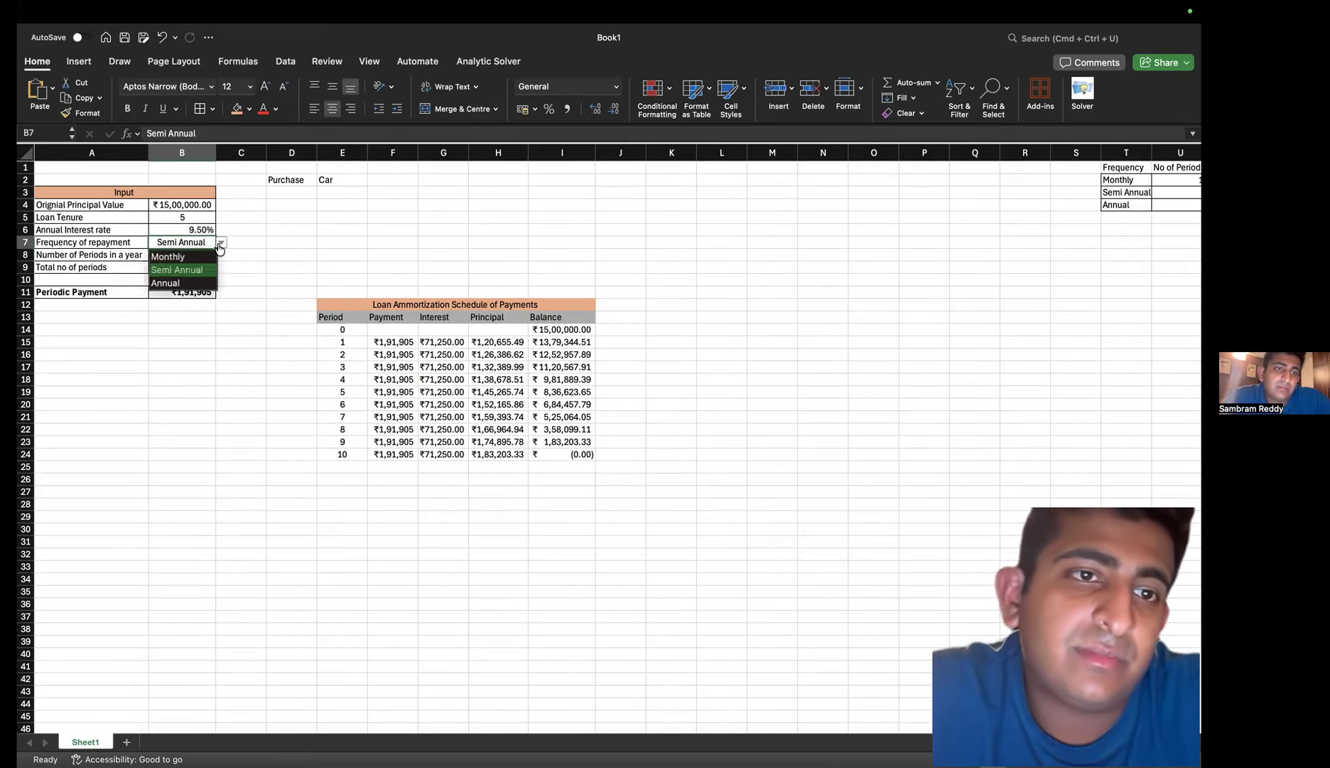
{"action": "left_click", "coordinate": [194, 282]}
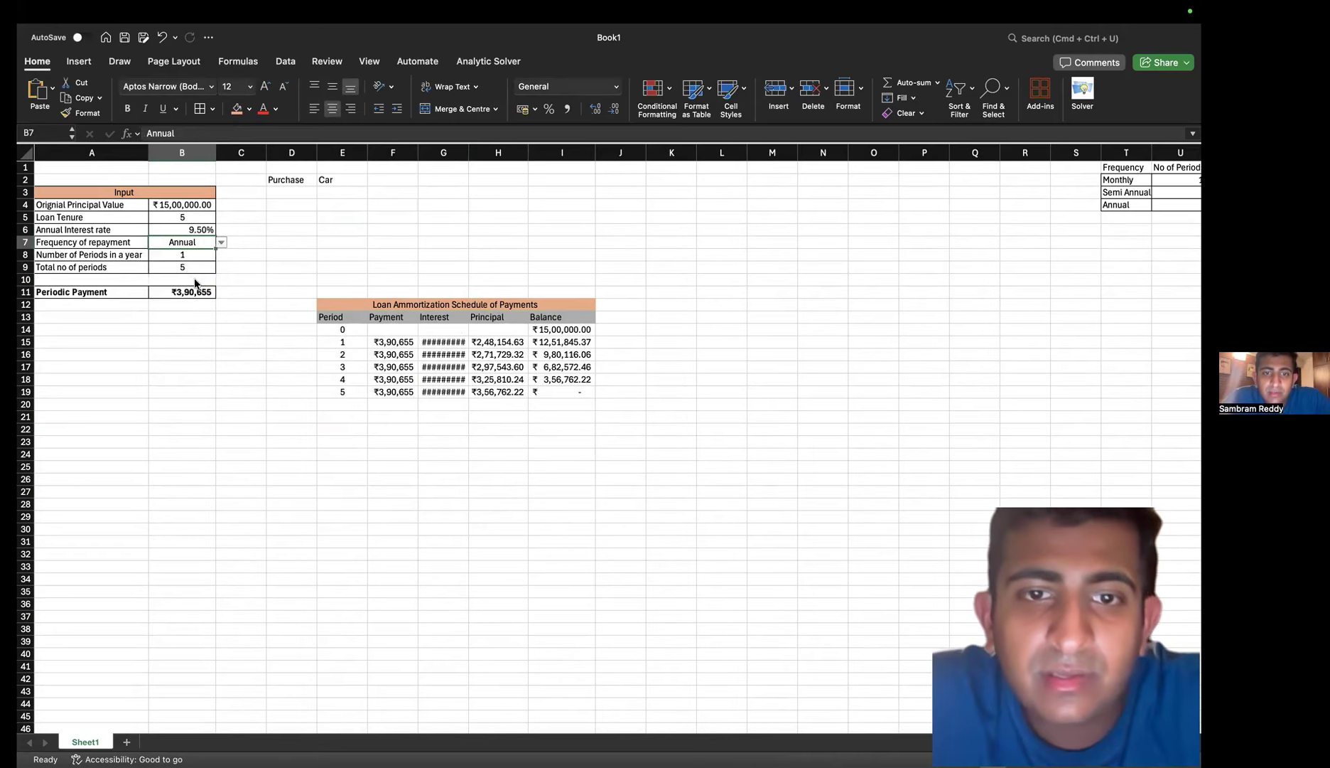
{"action": "left_click_drag", "start_coordinate": [418, 153], "coordinate": [474, 153]}
{"action": "left_click_drag", "start_coordinate": [601, 155], "coordinate": [600, 155]}
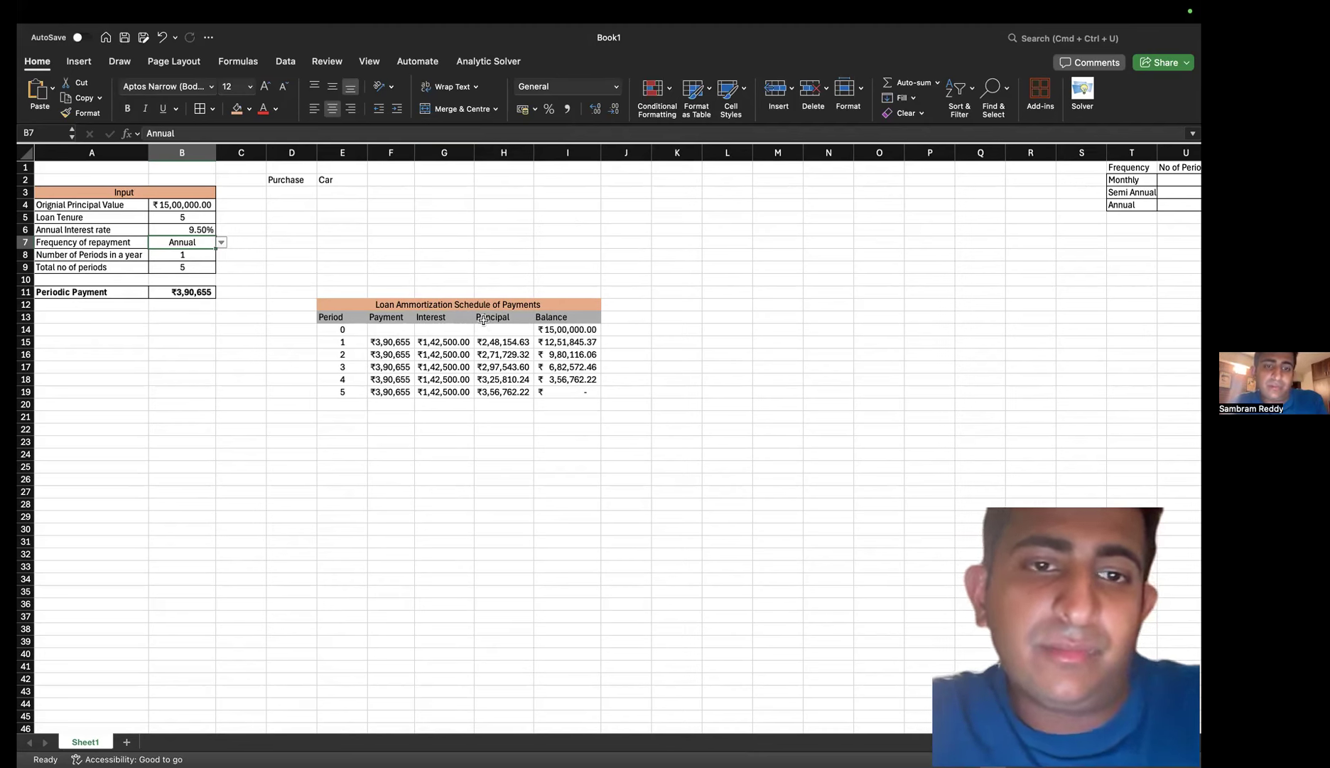
Set the annual interest rate in B6 to 8.7%
{"action": "left_click", "coordinate": [171, 294]}
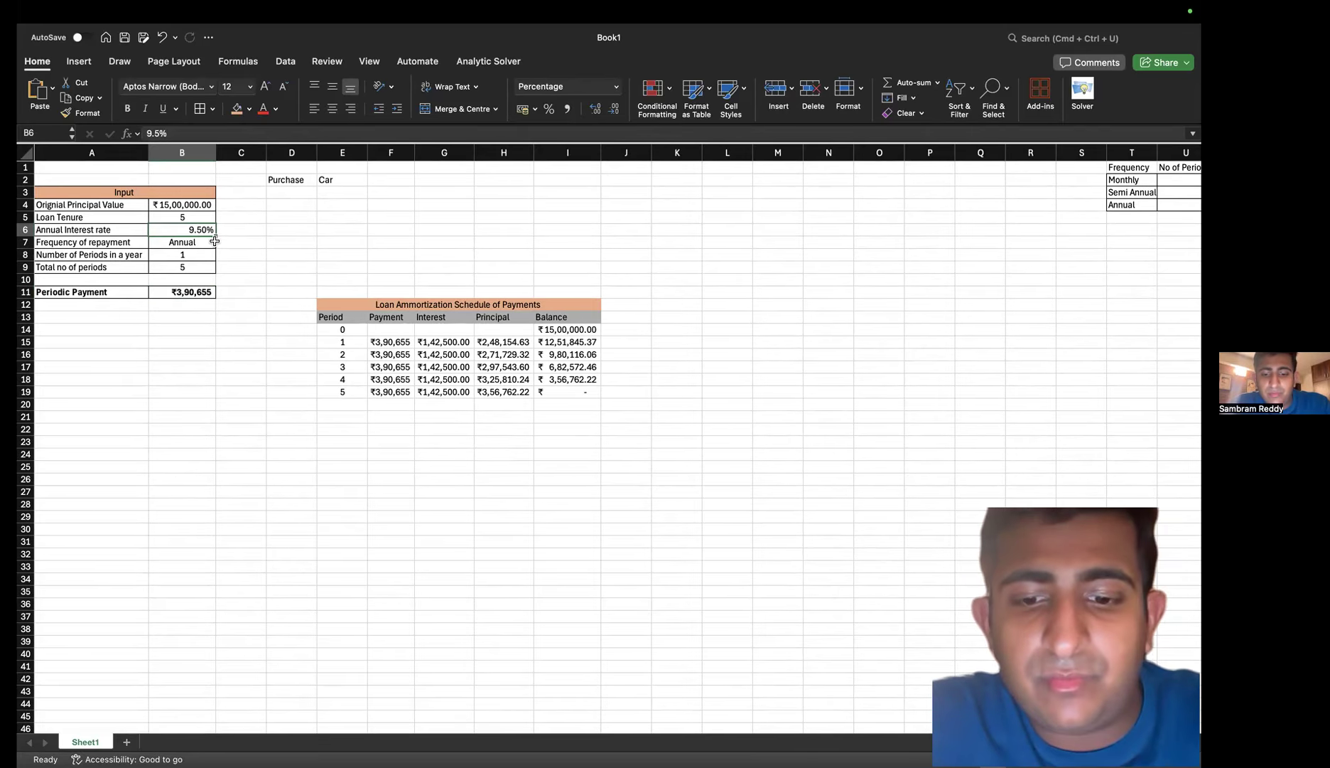
{"action": "type", "text": "8.7"}
{"action": "key", "text": "Return"}
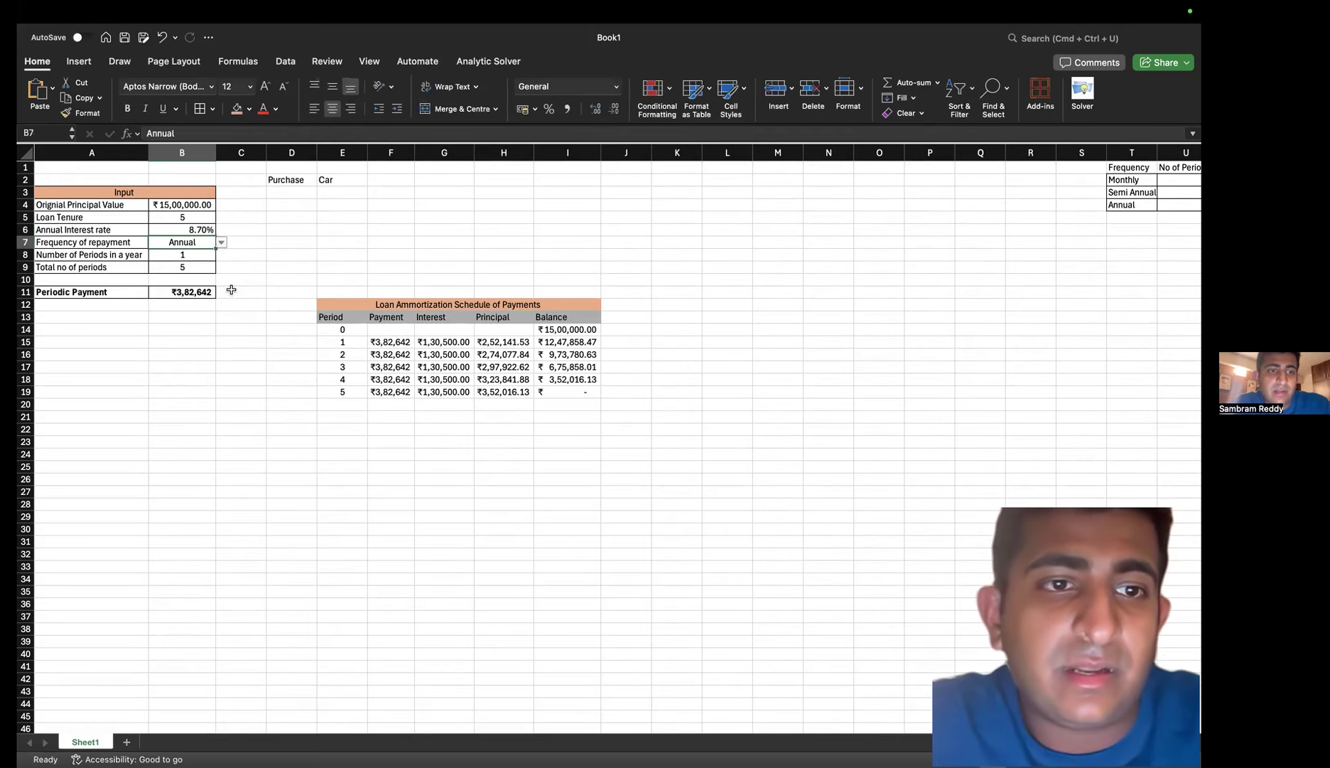
Set the original principal value in B4 to 200000 and check the periodic payment in B11
{"action": "left_click", "coordinate": [205, 205]}
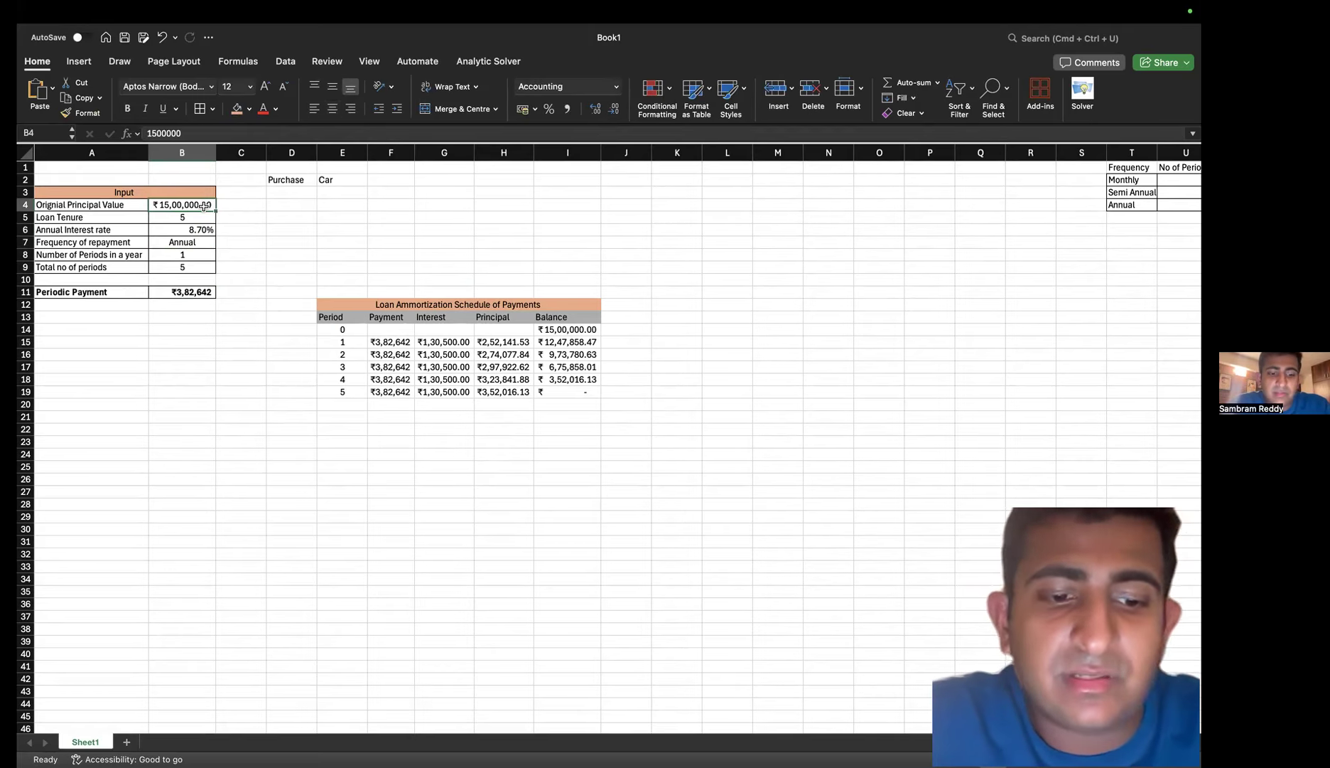
{"action": "type", "text": "200000"}
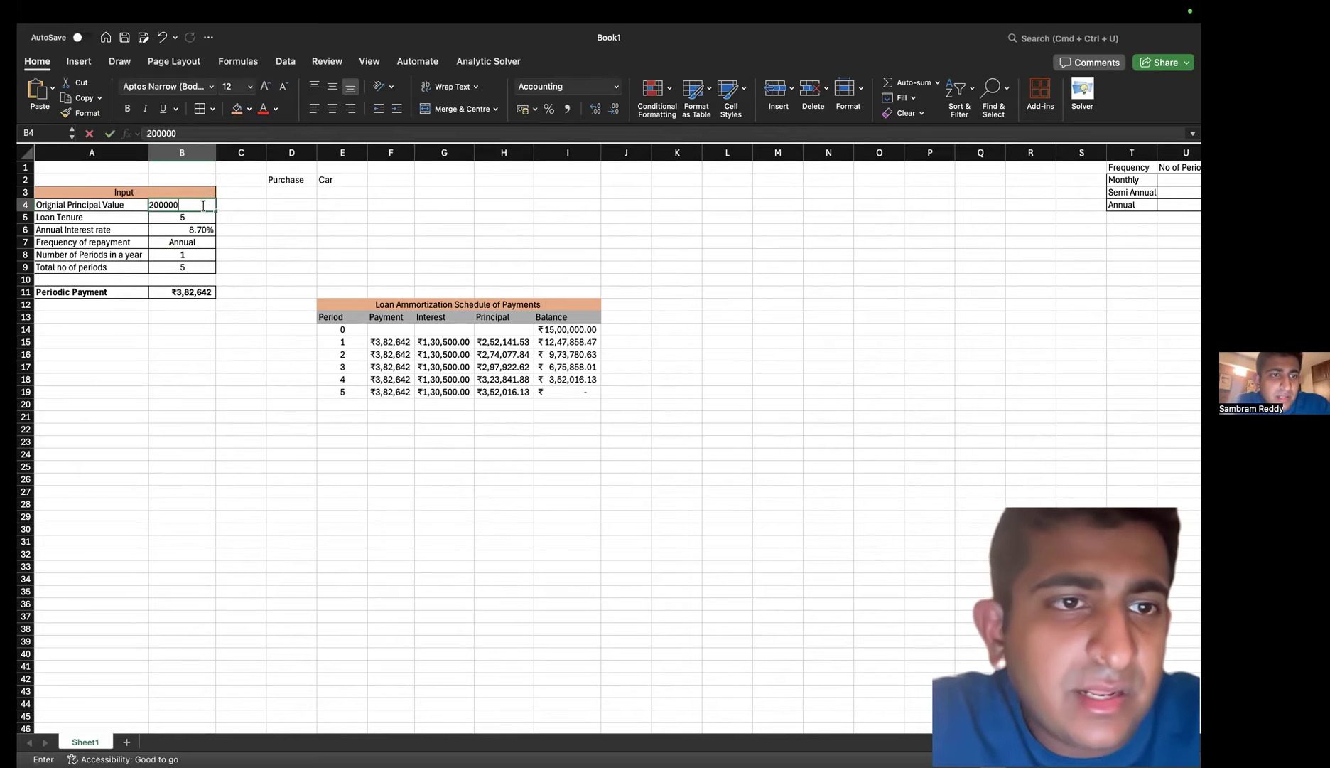
{"action": "key", "text": "Return"}
{"action": "left_click", "coordinate": [196, 292]}
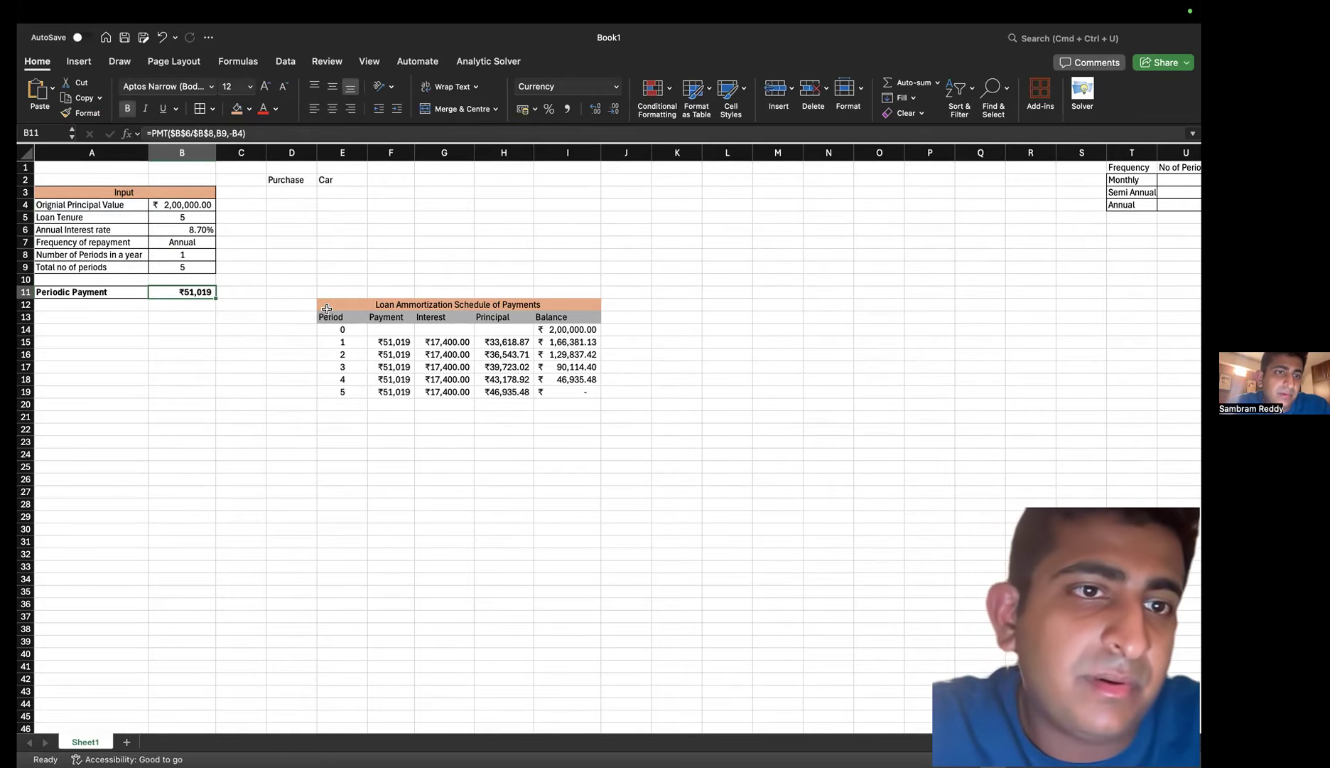
Set the original principal value in B4 to 8500000
{"action": "left_click", "coordinate": [182, 204]}
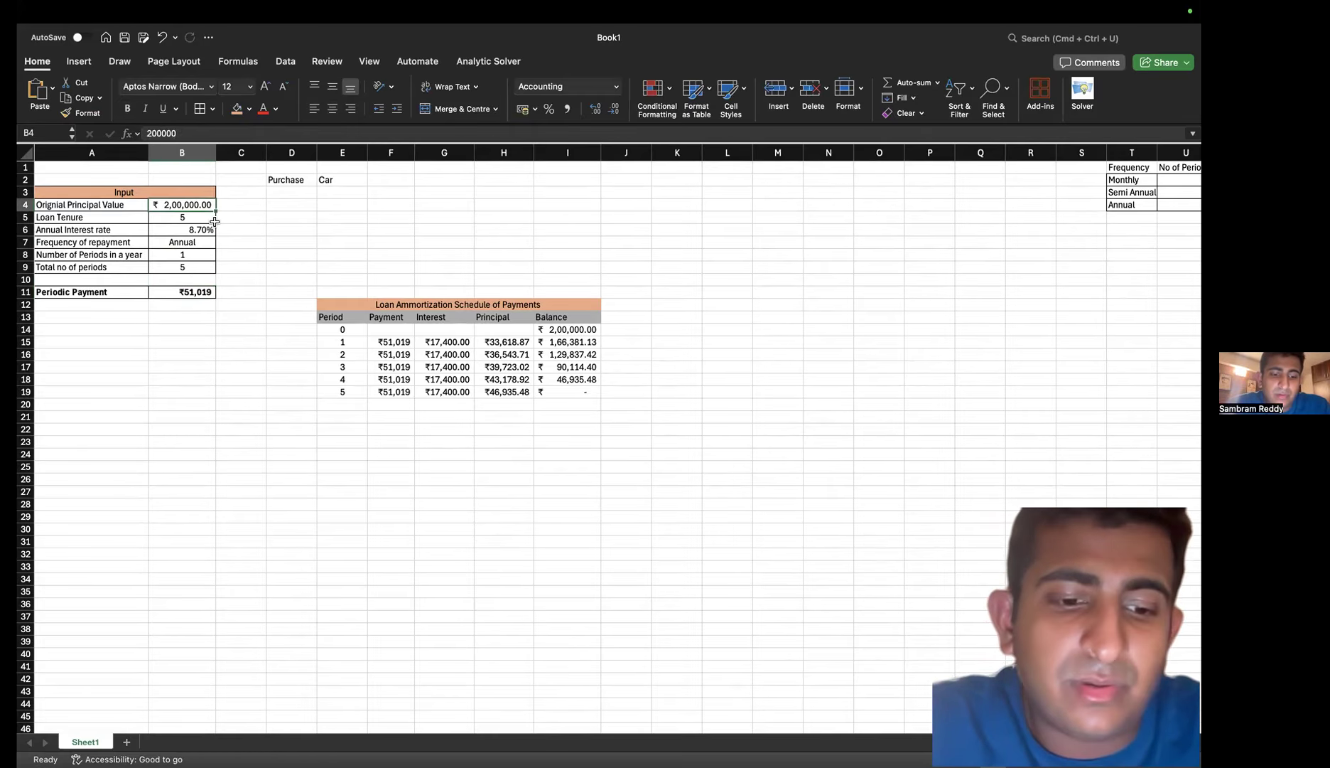
{"action": "type", "text": "1"}
{"action": "key", "text": "BackSpace"}
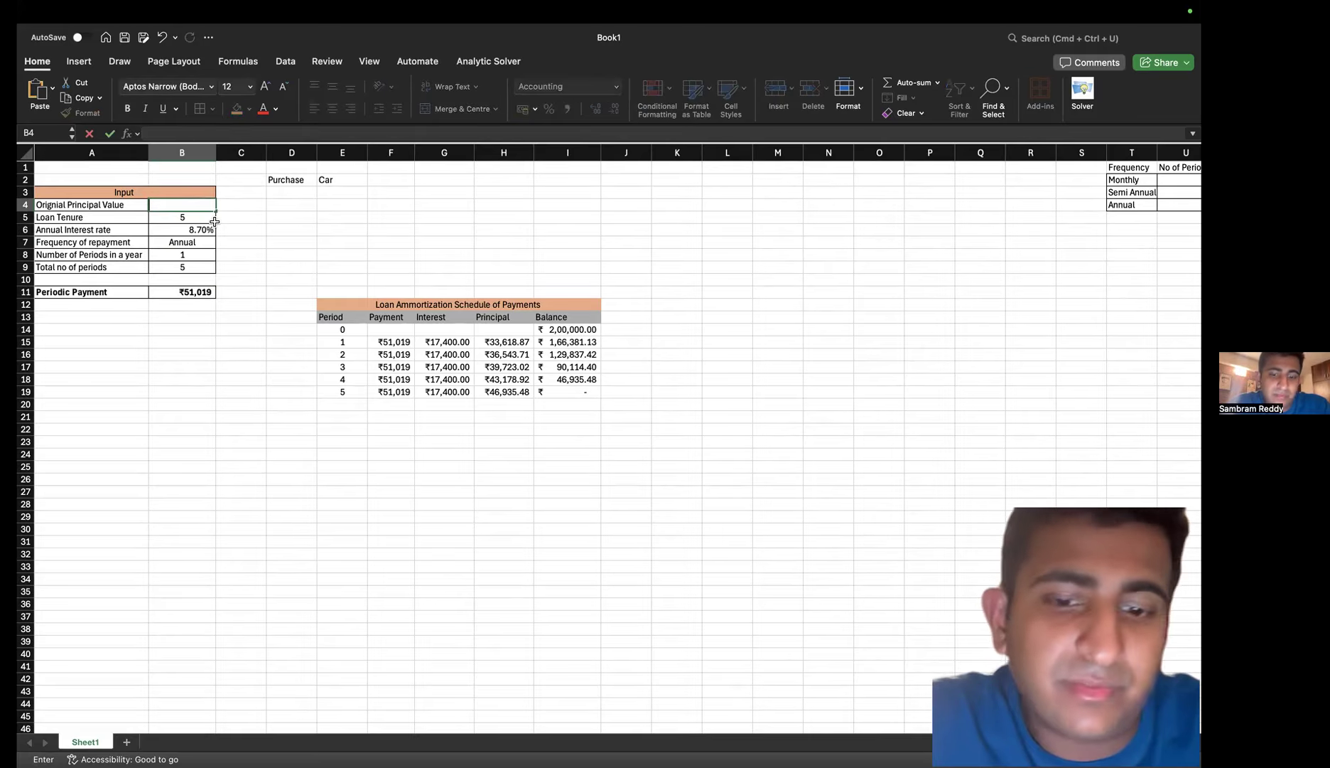
{"action": "type", "text": "850000"}
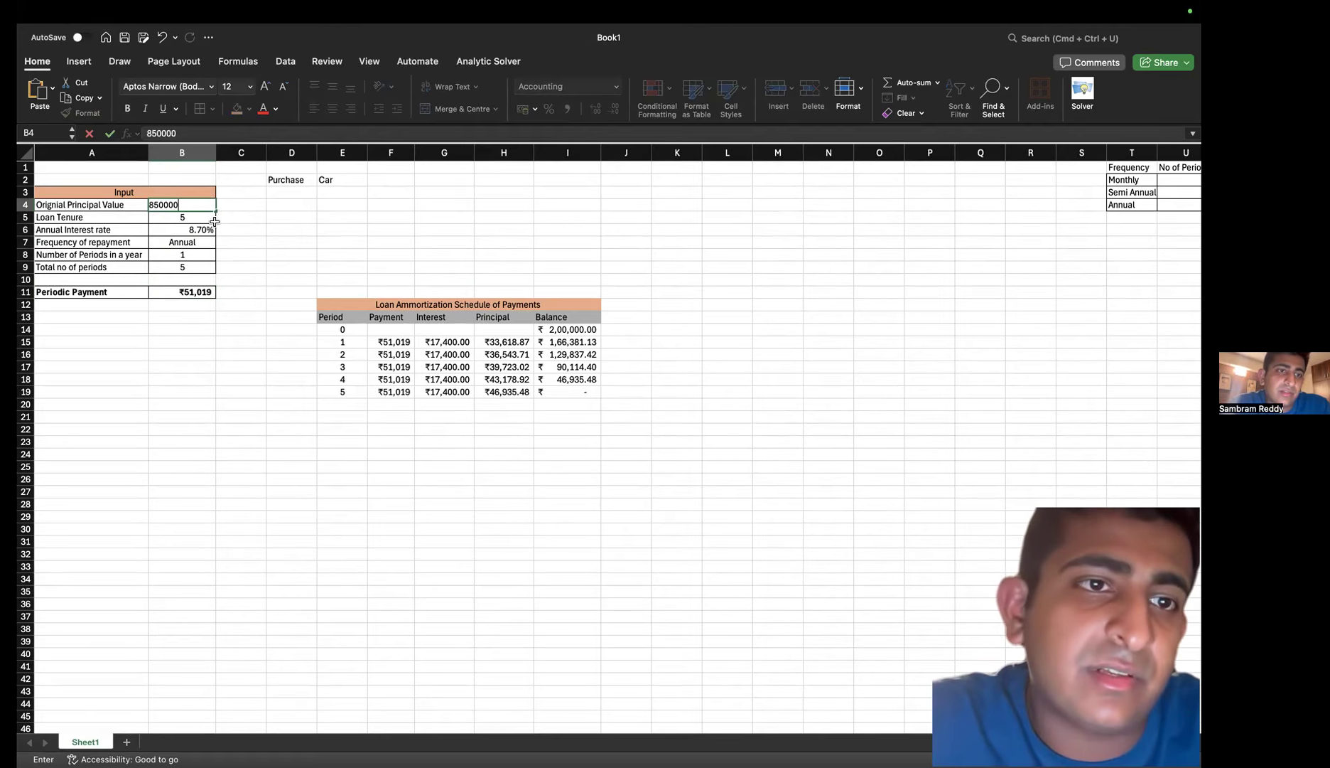
{"action": "key", "text": "BackSpace"}
{"action": "key", "text": "BackSpace"}
{"action": "key", "text": "BackSpace"}
{"action": "type", "text": "0"}
{"action": "type", "text": "0"}
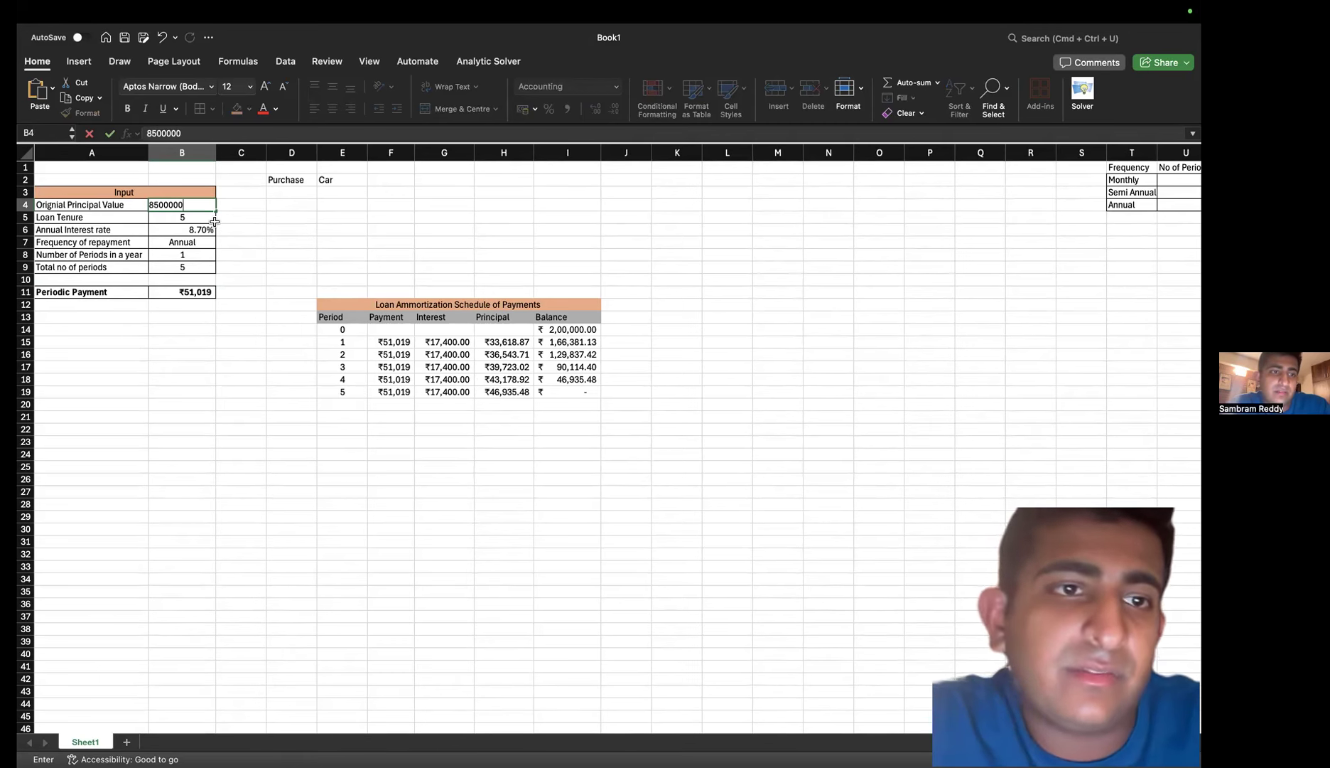
{"action": "type", "text": ",00"}
{"action": "key", "text": "Return"}
Set the frequency of repayment in B7 to Monthly and inspect the schedule's final period row, E74 to I74
{"action": "left_click", "coordinate": [205, 234]}
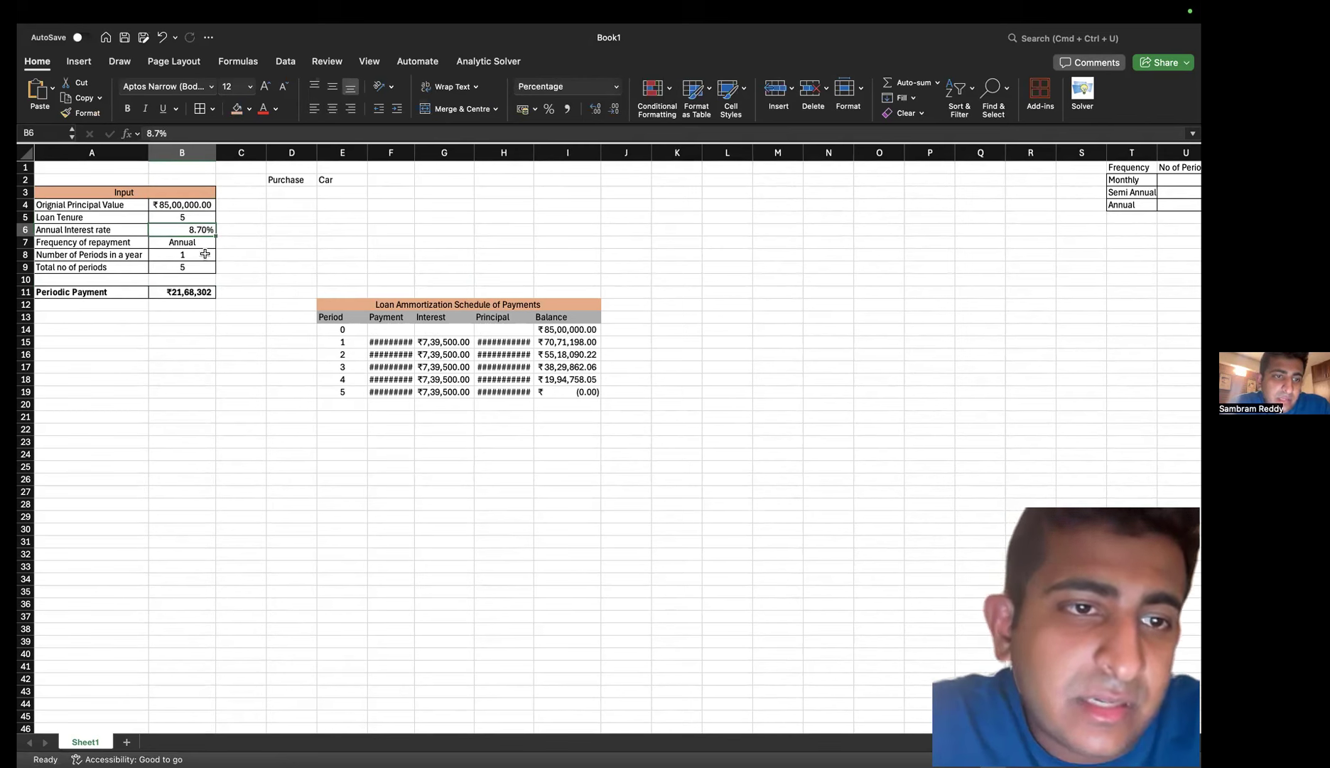
{"action": "left_click", "coordinate": [198, 244]}
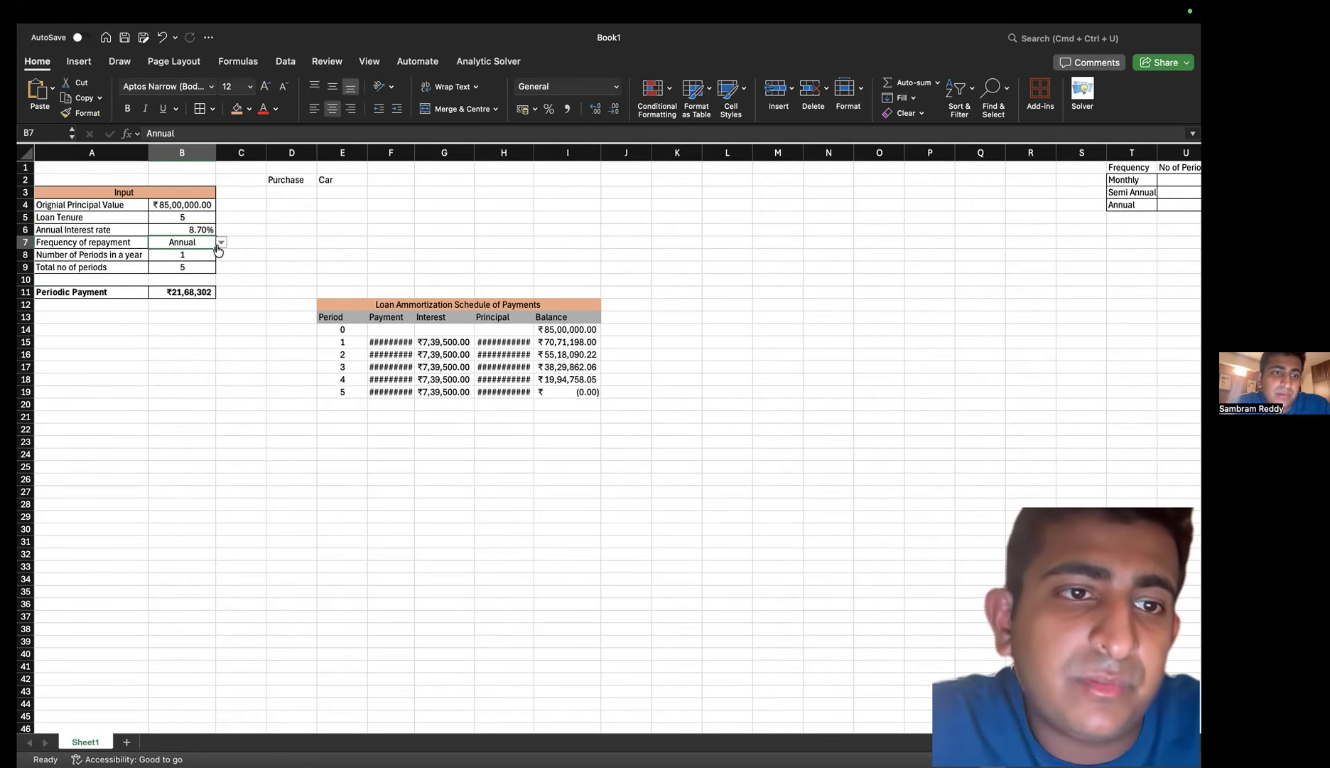
{"action": "left_click", "coordinate": [221, 242]}
{"action": "left_click", "coordinate": [198, 256]}
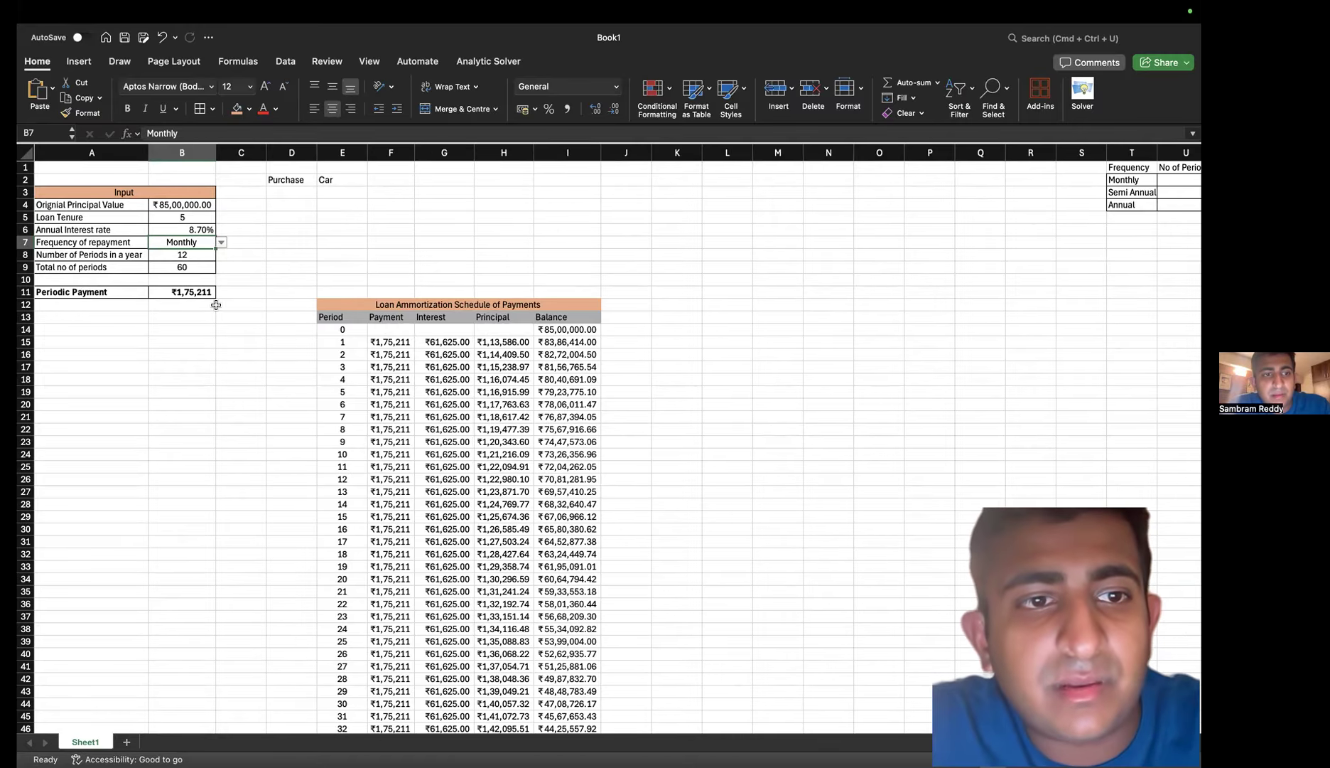
{"action": "scroll", "coordinate": [409, 300], "scroll_direction": "down", "scroll_amount": 6}
{"action": "scroll", "coordinate": [412, 301], "scroll_direction": "down", "scroll_amount": 15}
{"action": "left_click_drag", "start_coordinate": [342, 327], "coordinate": [590, 328]}
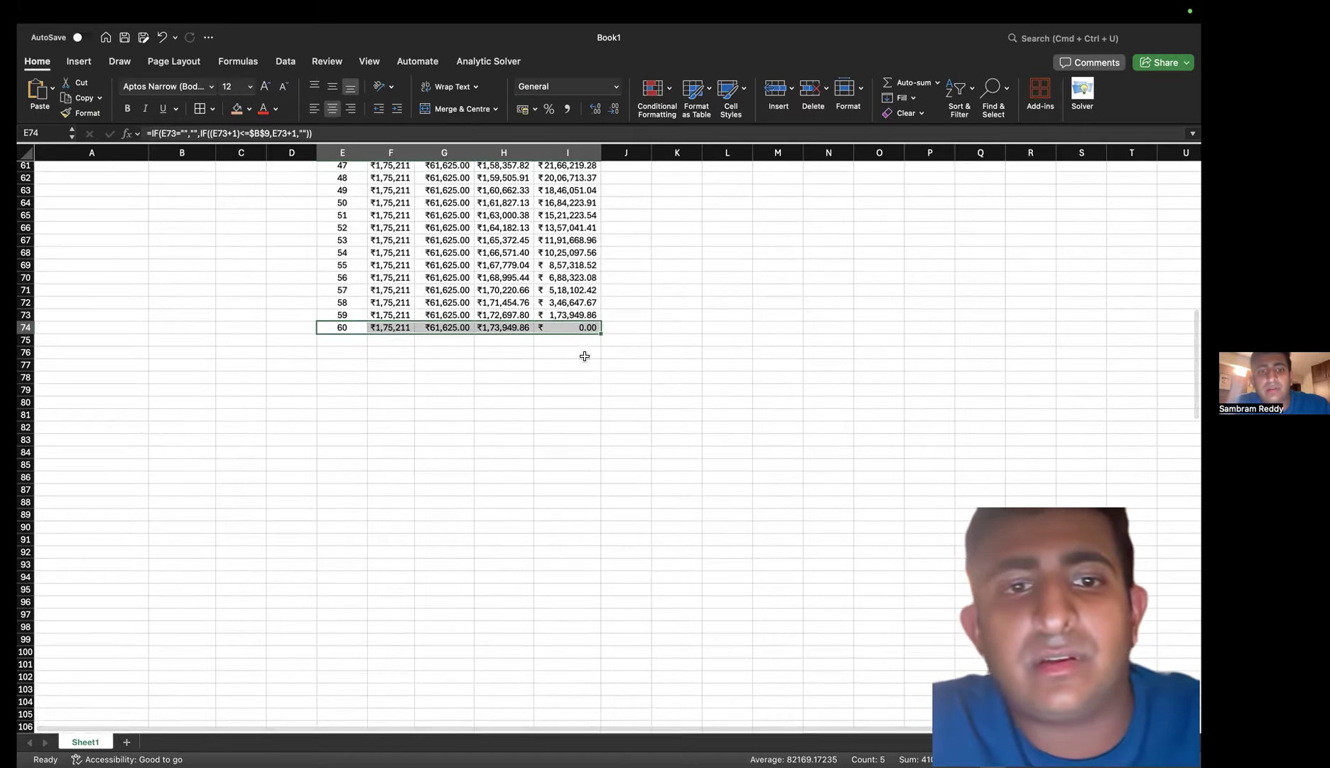
{"action": "scroll", "coordinate": [584, 355], "scroll_direction": "up", "scroll_amount": 12}
{"action": "scroll", "coordinate": [584, 355], "scroll_direction": "up", "scroll_amount": 9}
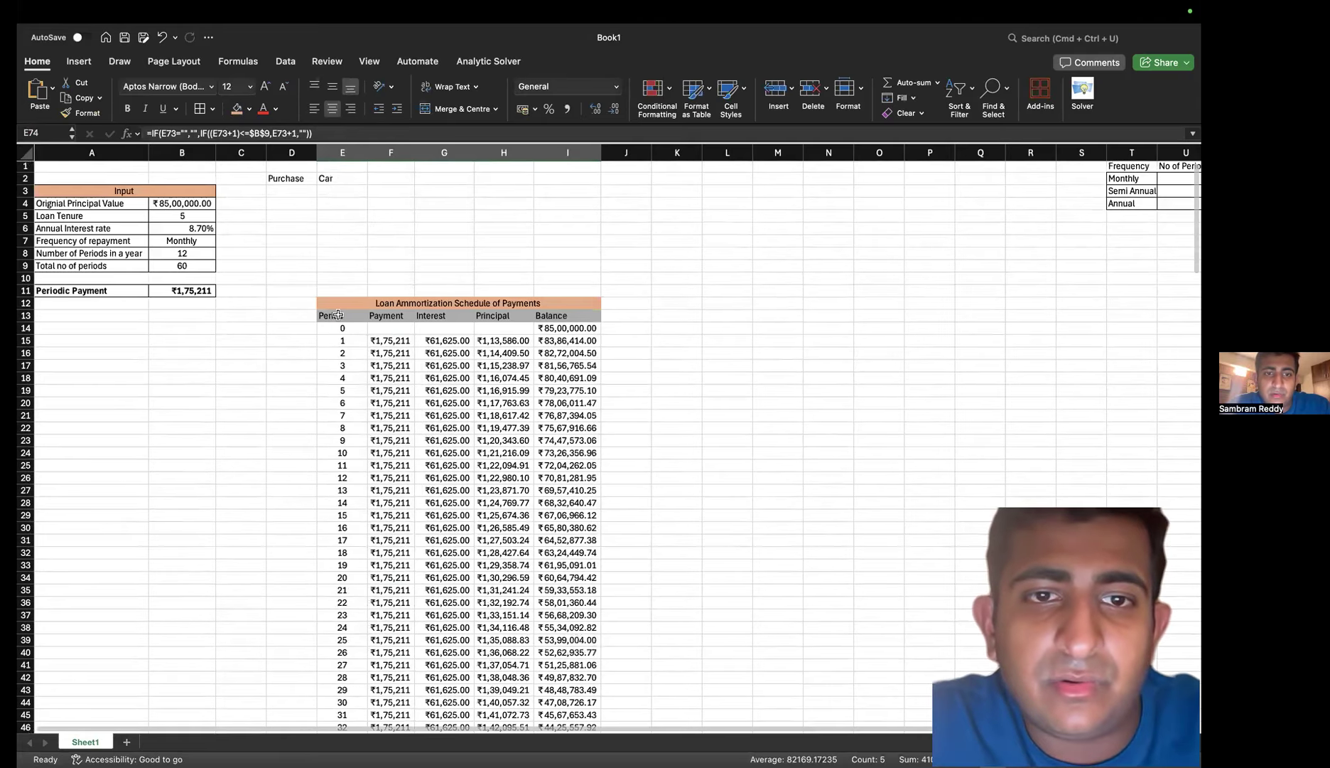
Set the frequency of repayment in B7 to Semi Annual and autofit the widths of the Payment and Principal columns
{"action": "left_click", "coordinate": [197, 242]}
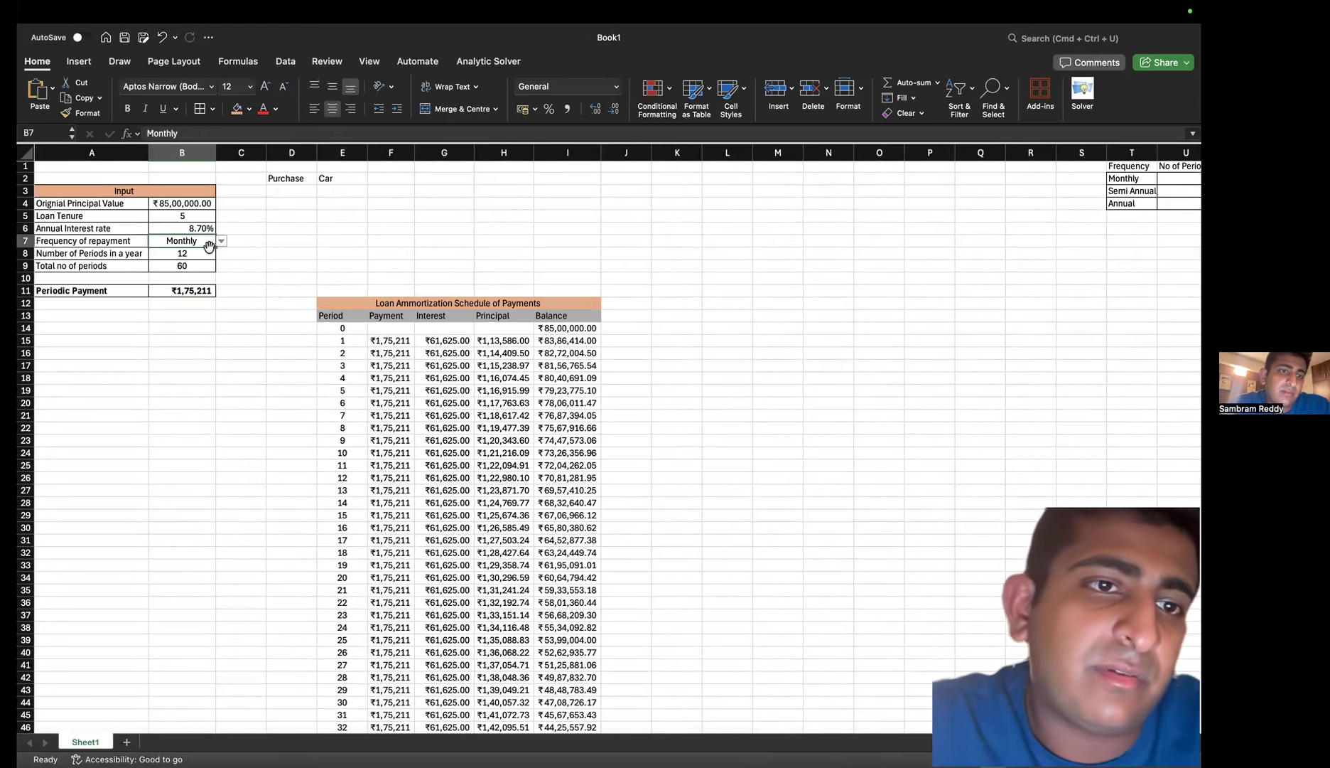
{"action": "left_click", "coordinate": [221, 241]}
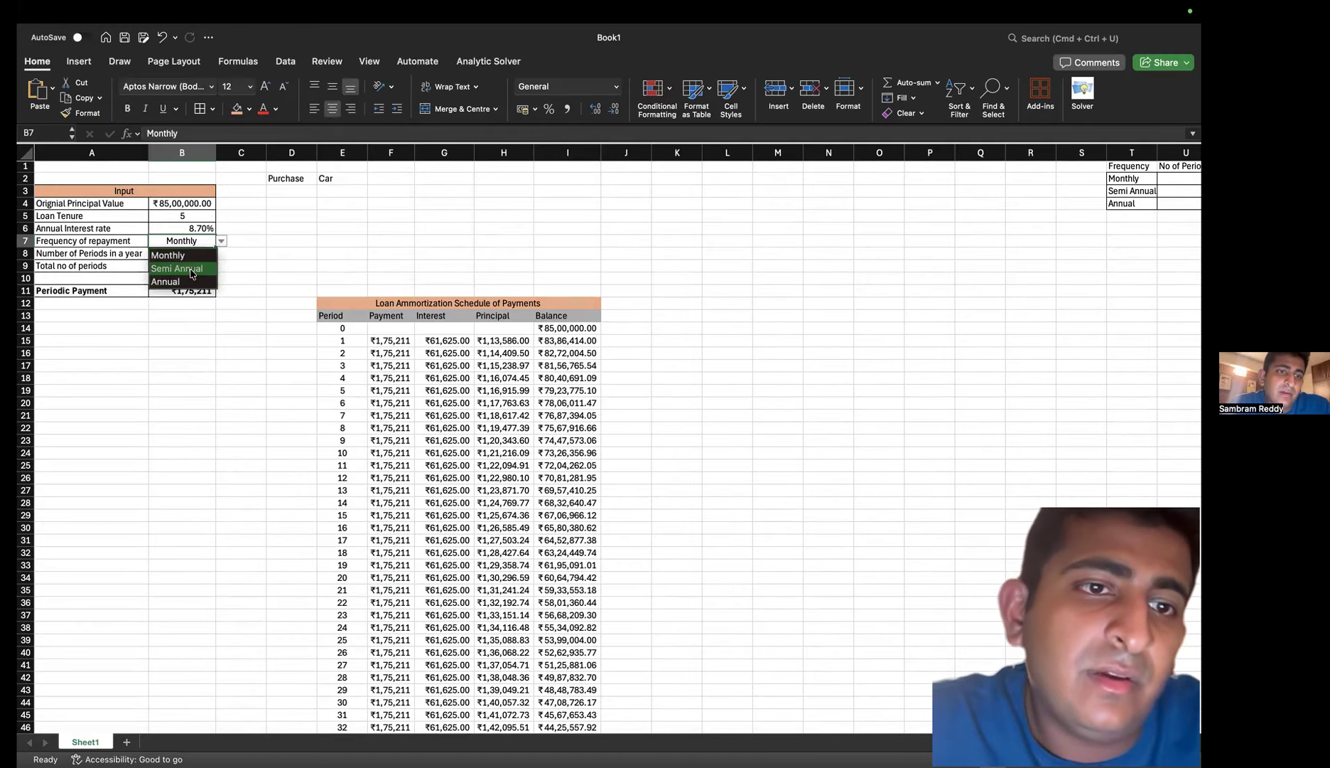
{"action": "left_click", "coordinate": [177, 268]}
{"action": "double_click", "coordinate": [414, 152]}
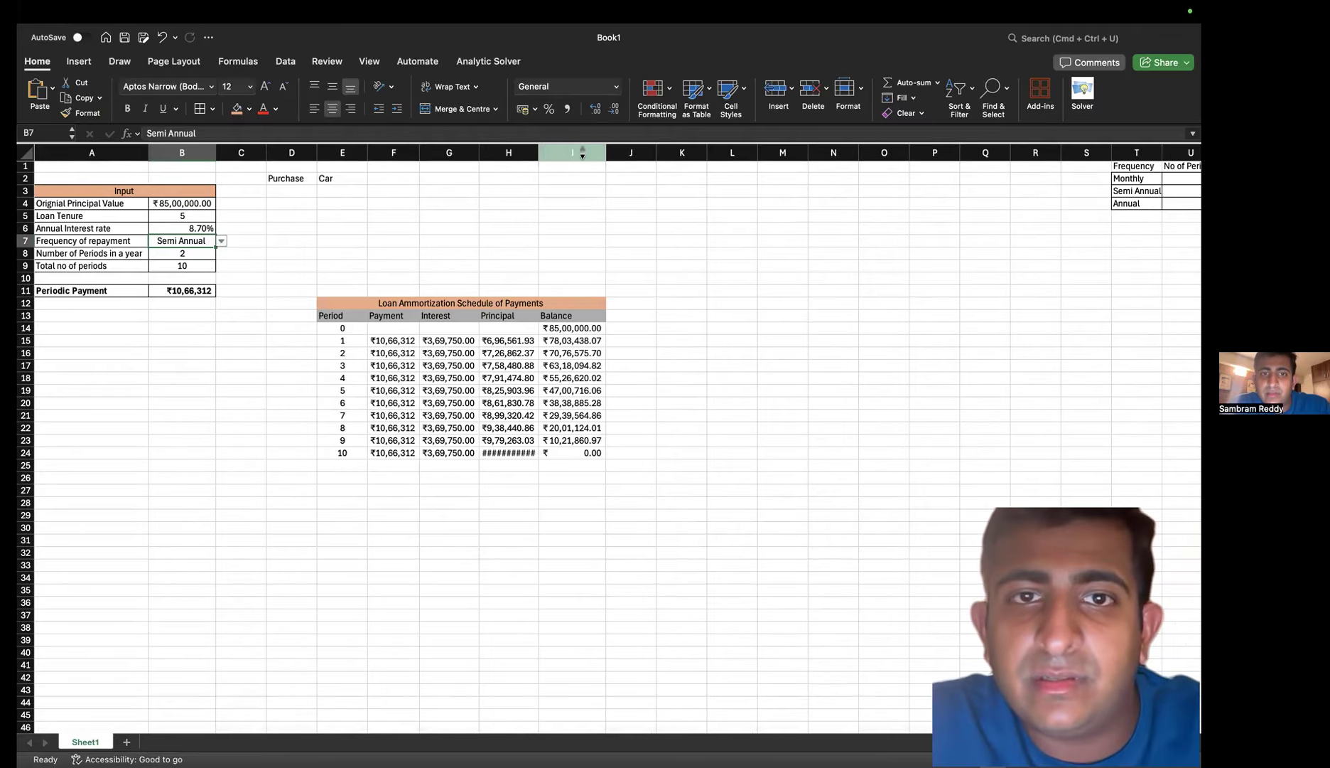
{"action": "double_click", "coordinate": [538, 152]}
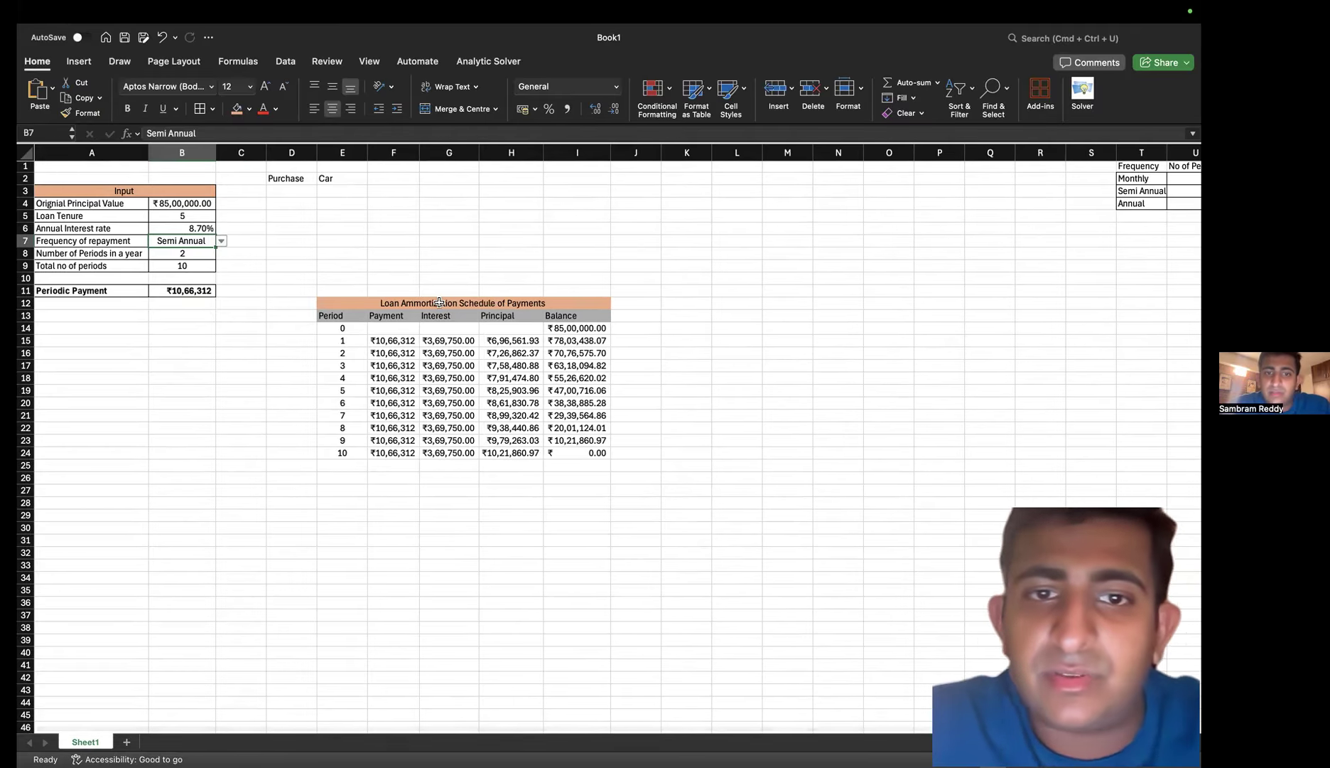
Set the original principal value in B4 to 1500000 and check the periodic payment formula in B11
{"action": "left_click", "coordinate": [430, 278]}
{"action": "left_click", "coordinate": [321, 213]}
{"action": "left_click", "coordinate": [297, 179]}
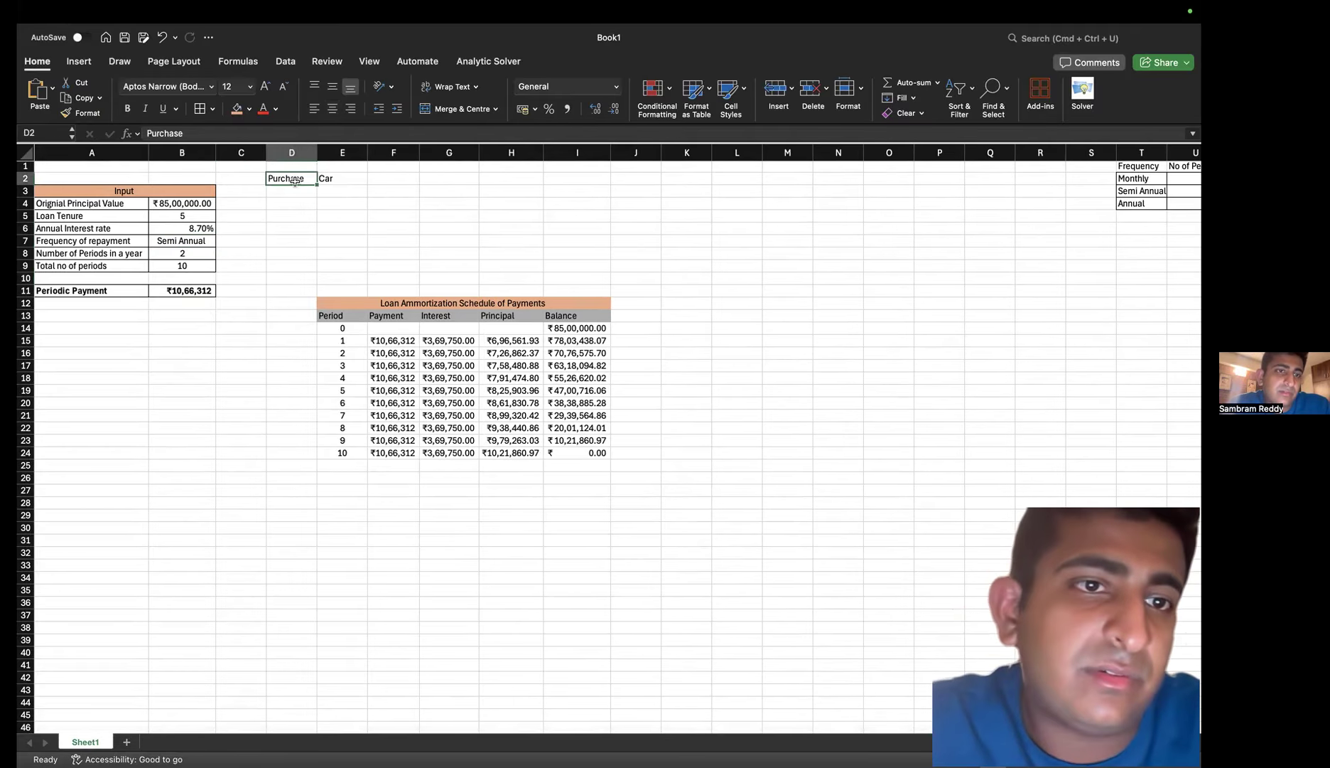
{"action": "left_click", "coordinate": [197, 207]}
{"action": "type", "text": "1500000"}
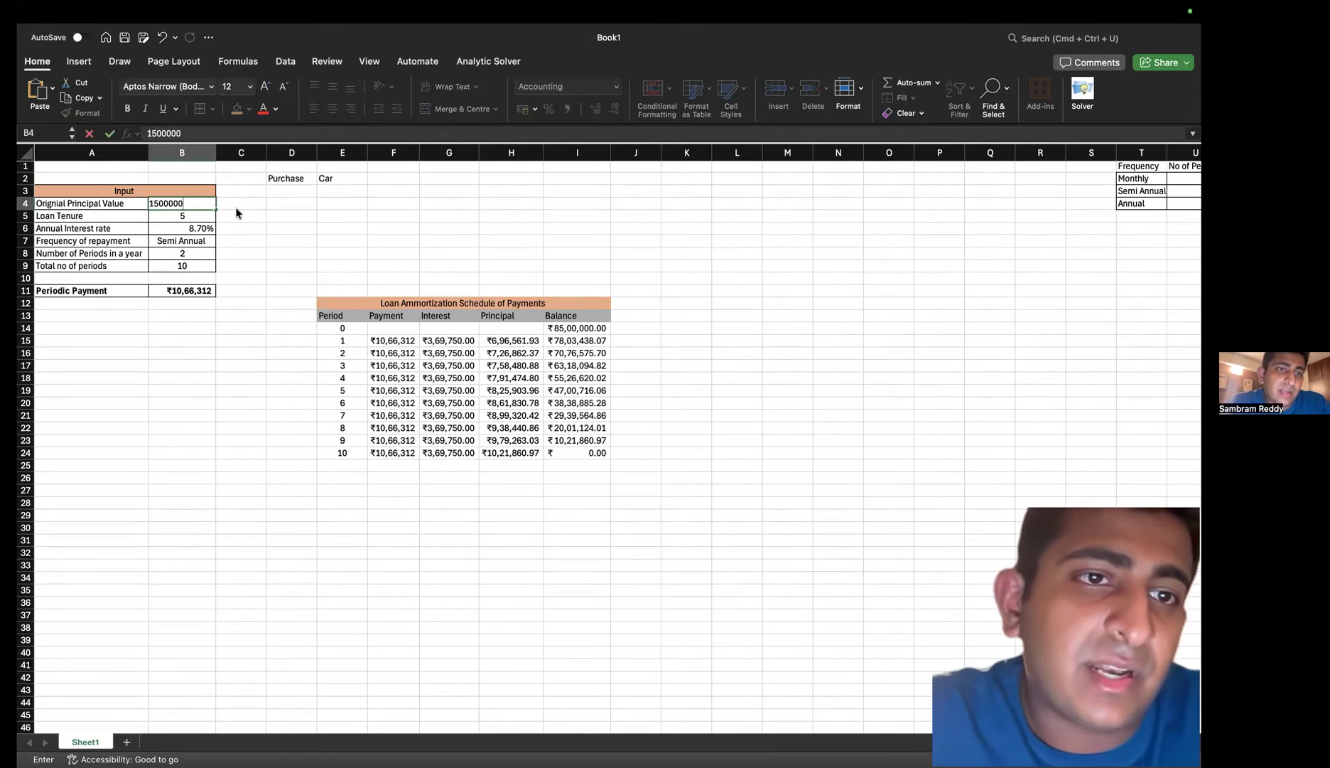
{"action": "key", "text": "Return"}
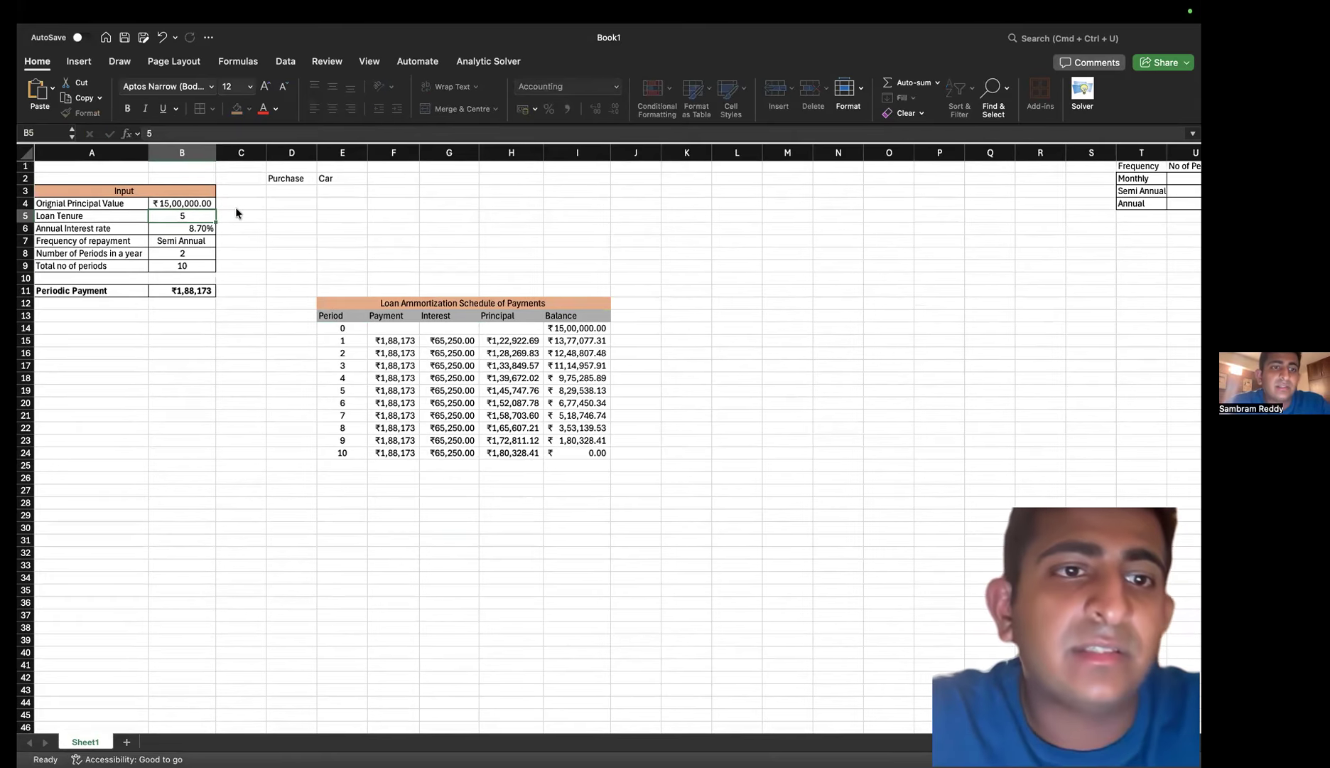
{"action": "left_click", "coordinate": [199, 240]}
{"action": "left_click", "coordinate": [194, 290]}
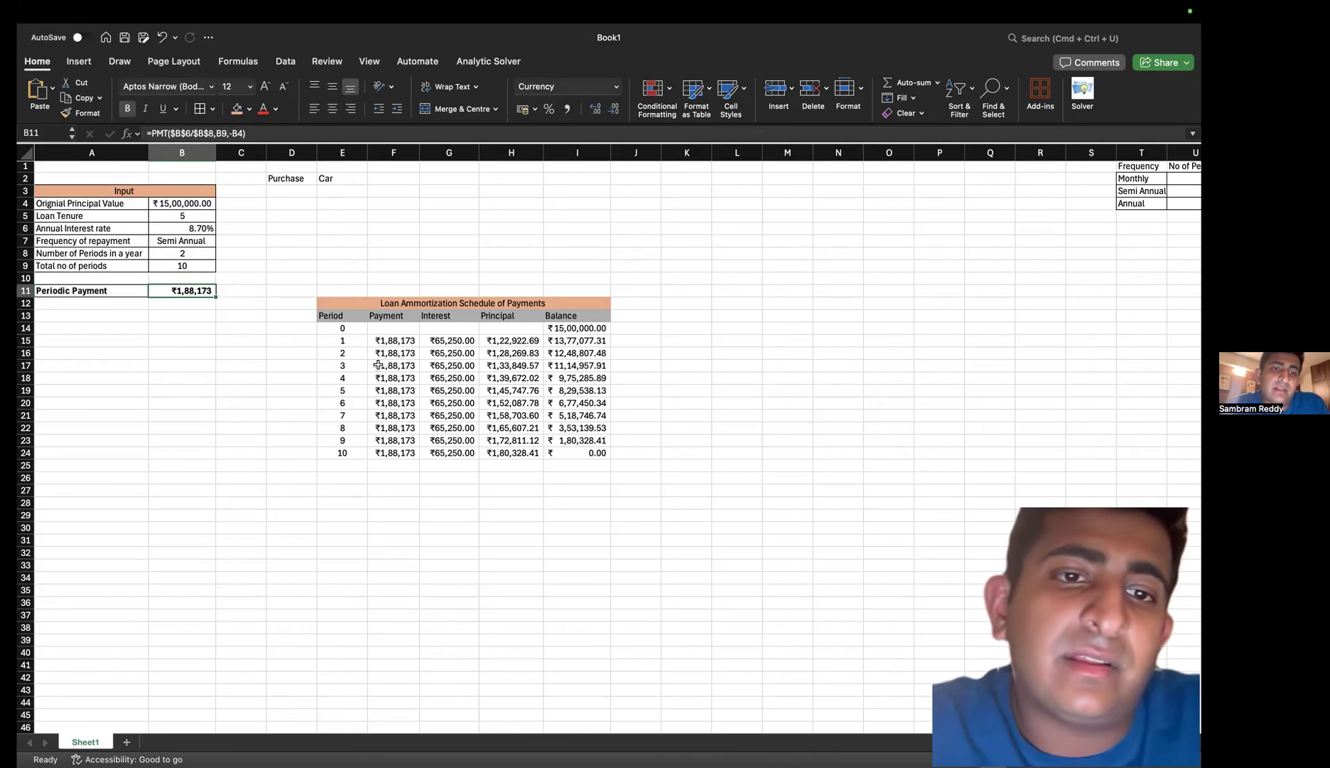
Switch the frequency of repayment in B7 to Monthly, check the periodic payment in B11 and review the schedule down its rows
{"action": "left_click", "coordinate": [194, 241]}
{"action": "left_click", "coordinate": [221, 244]}
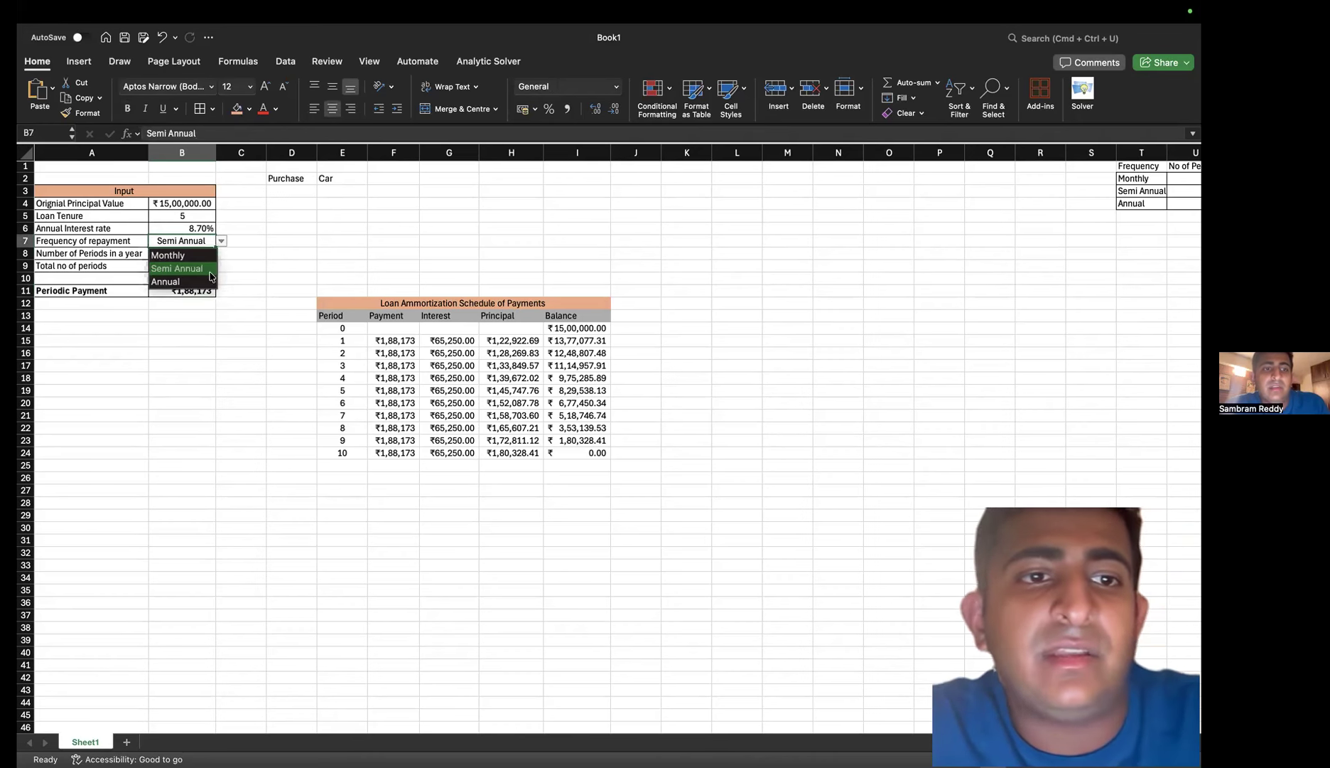
{"action": "left_click", "coordinate": [195, 256]}
{"action": "left_click", "coordinate": [191, 290]}
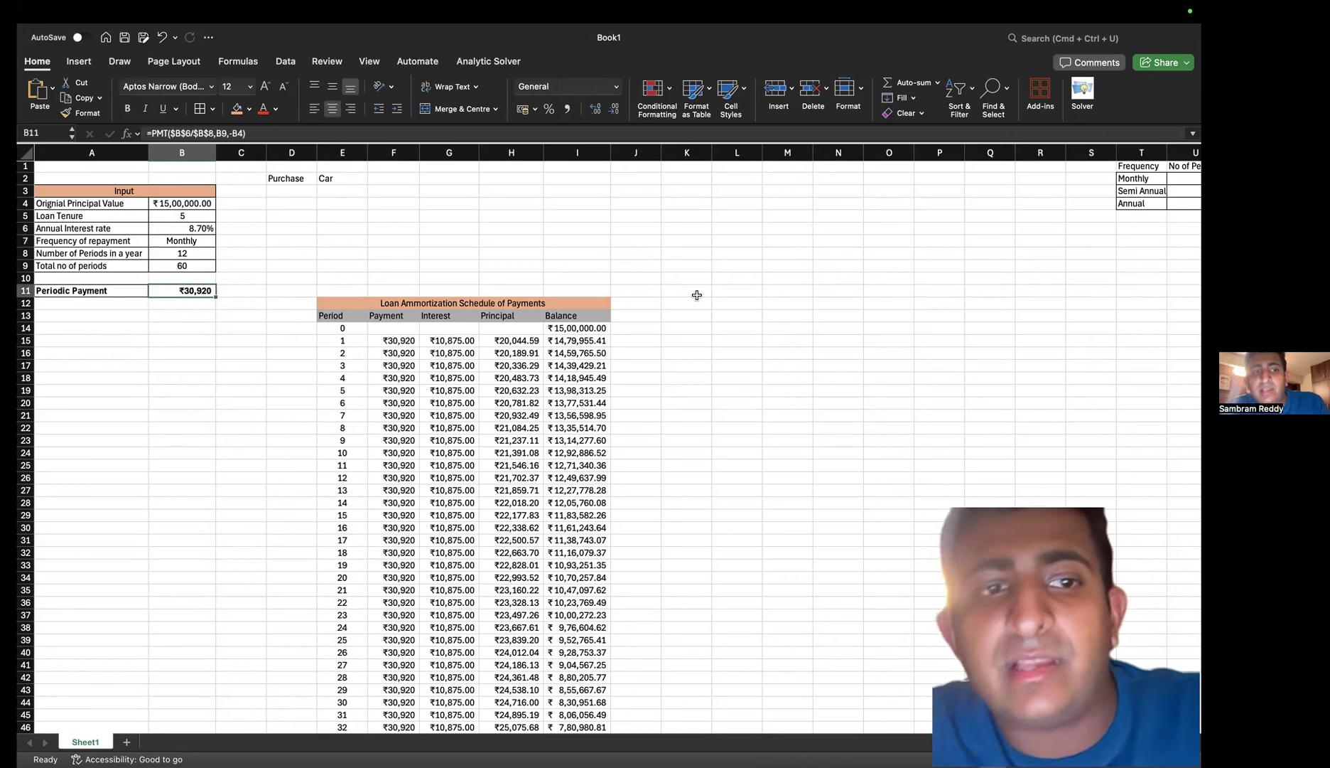
{"action": "scroll", "coordinate": [710, 288], "scroll_direction": "down", "scroll_amount": 5}
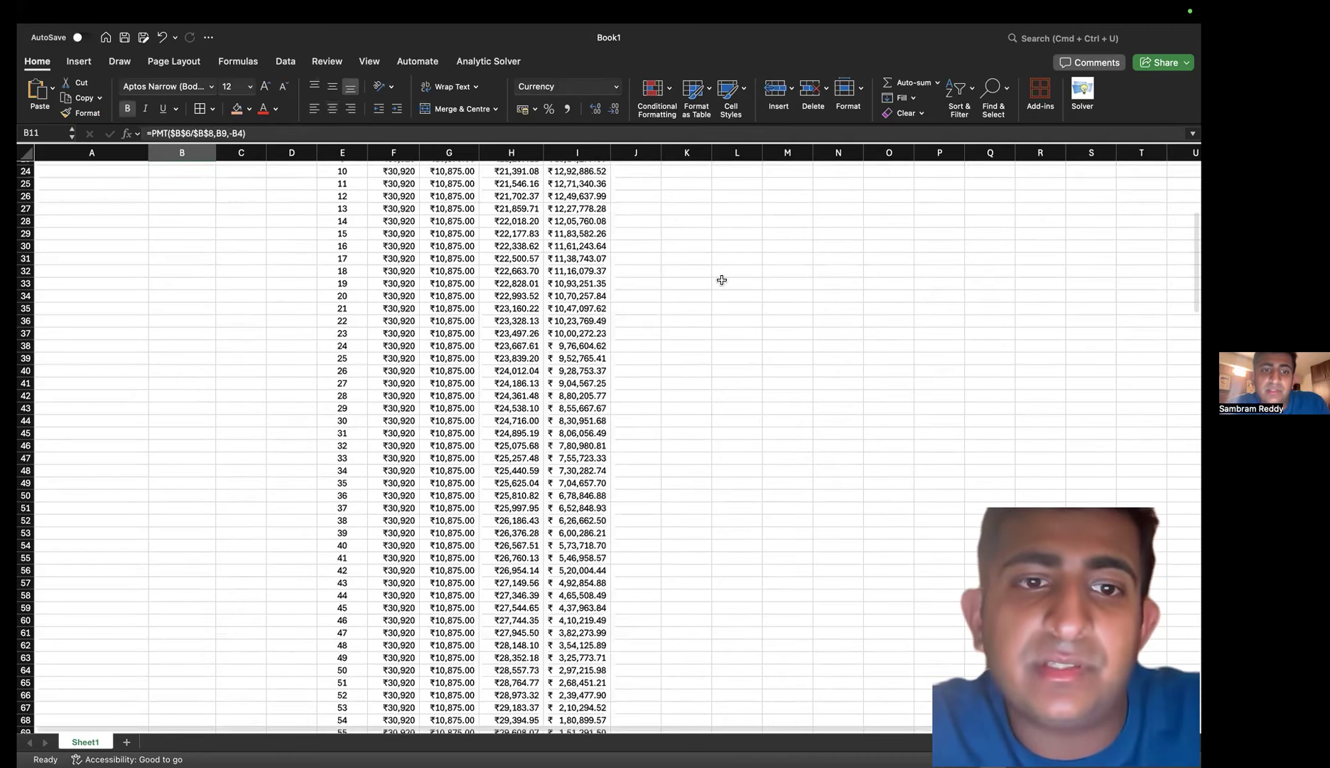
{"action": "scroll", "coordinate": [582, 461], "scroll_direction": "down", "scroll_amount": 5}
{"action": "scroll", "coordinate": [581, 457], "scroll_direction": "up", "scroll_amount": 5}
{"action": "scroll", "coordinate": [582, 459], "scroll_direction": "up", "scroll_amount": 8}
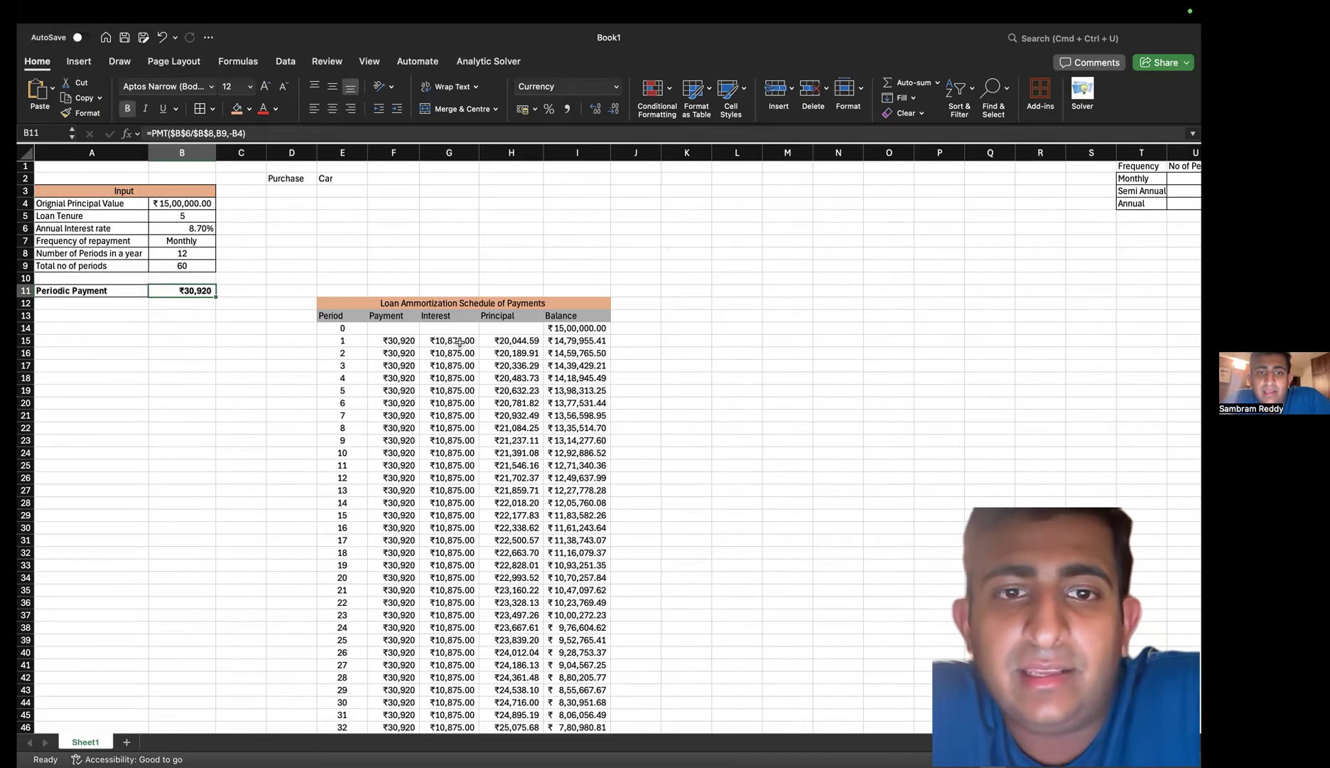
Review the cell references in the H15 Principal formula and set the frequency of repayment in B7 to Annual
{"action": "double_click", "coordinate": [504, 349]}
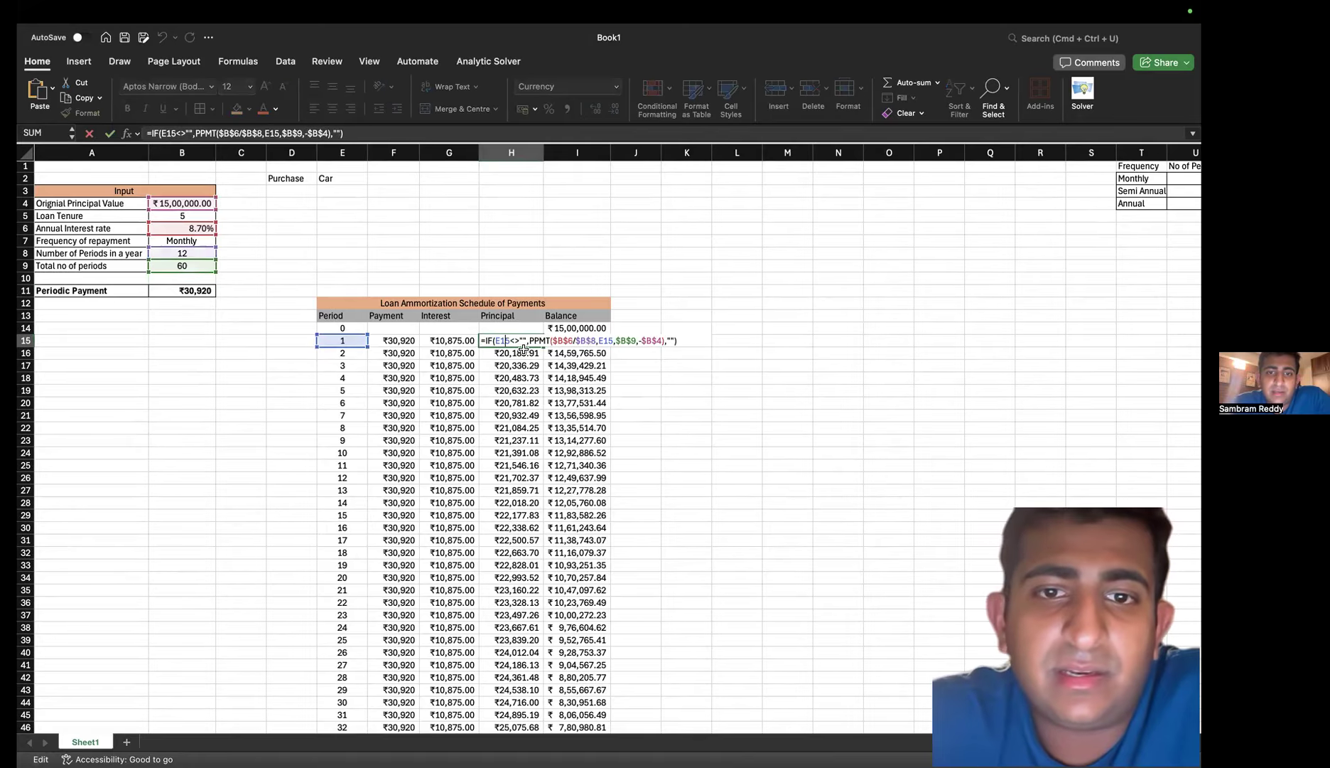
{"action": "key", "text": "Escape"}
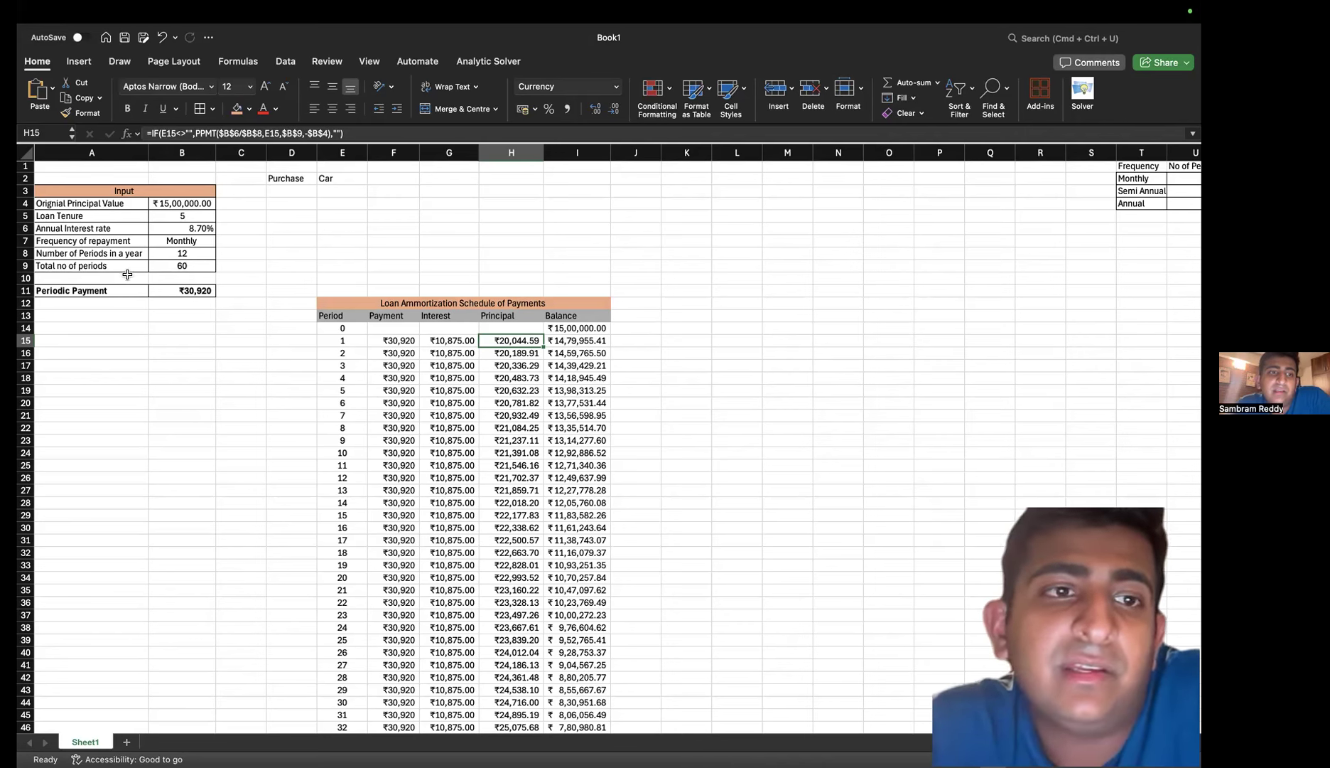
{"action": "left_click", "coordinate": [174, 245]}
{"action": "left_click", "coordinate": [221, 241]}
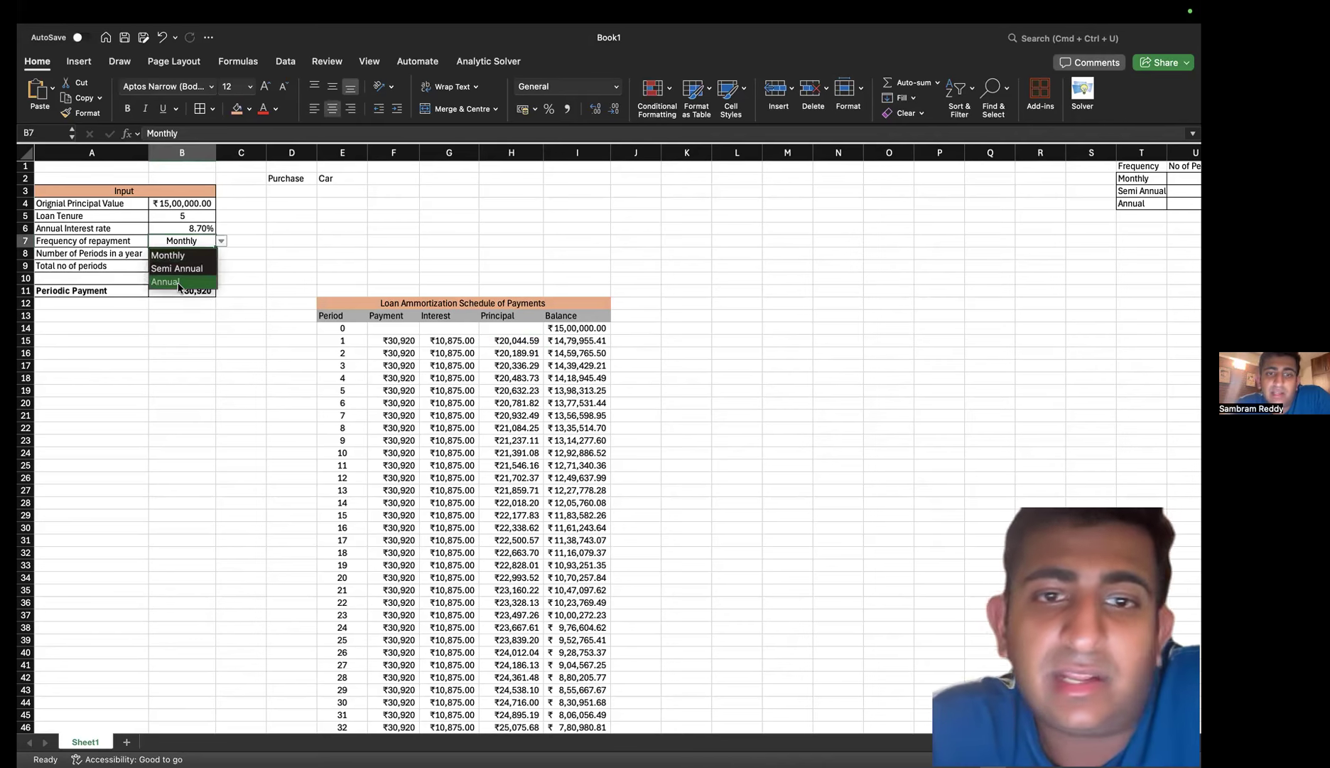
{"action": "left_click", "coordinate": [178, 282]}
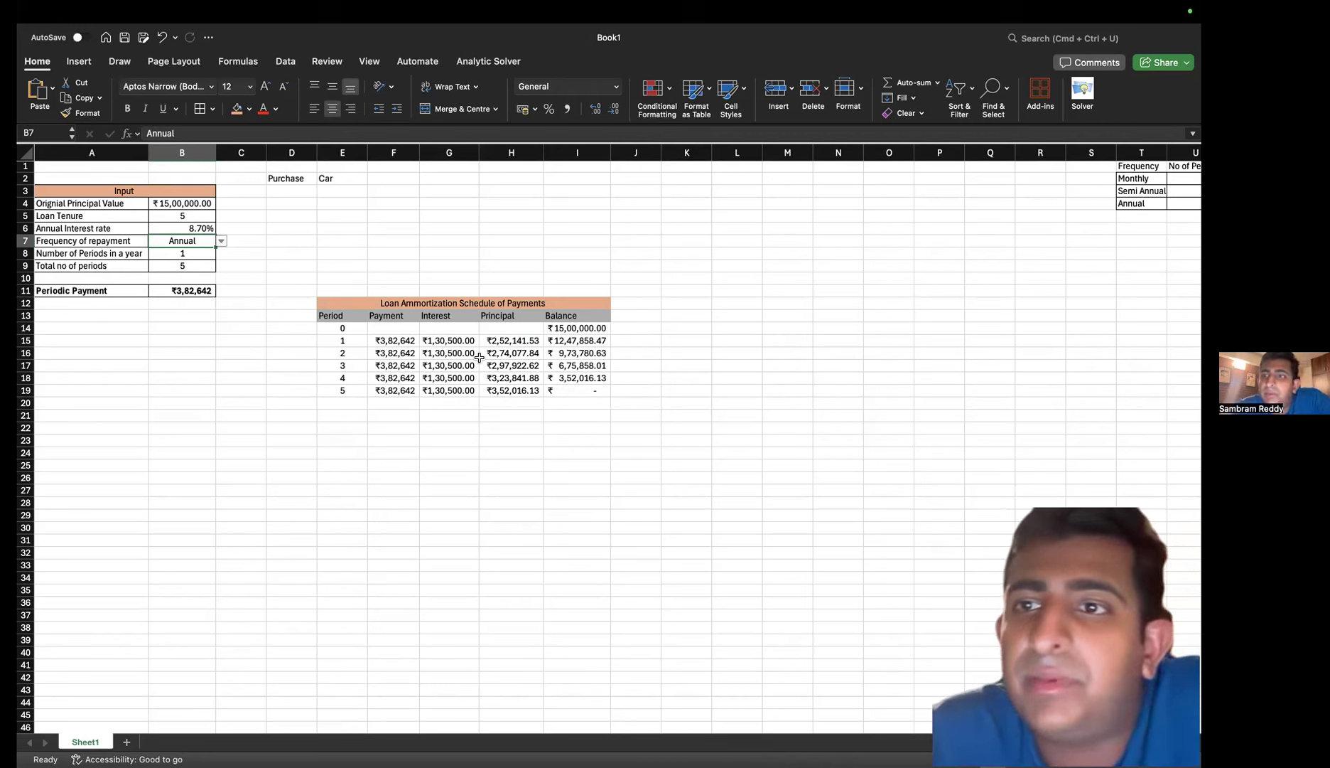